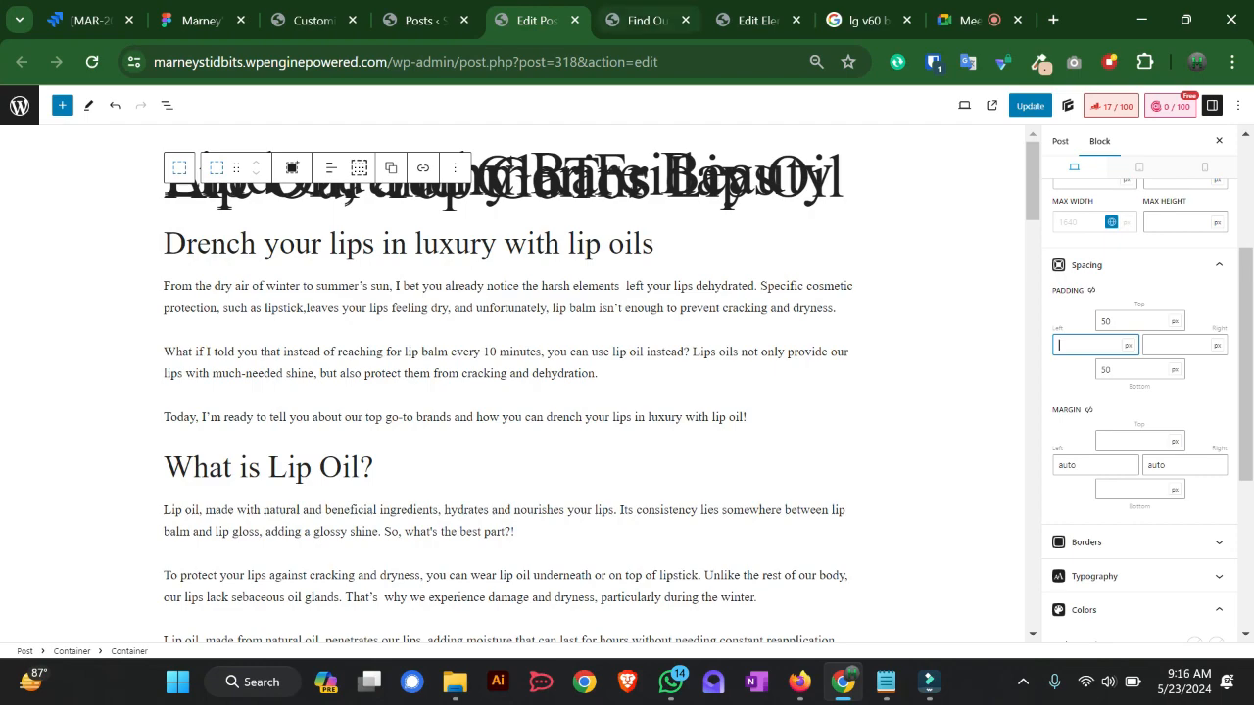
- Review the published lip oil post and the Beauty element's header, content placeholder and display rules
click(645, 20)
scroll(627, 373, up, 20)
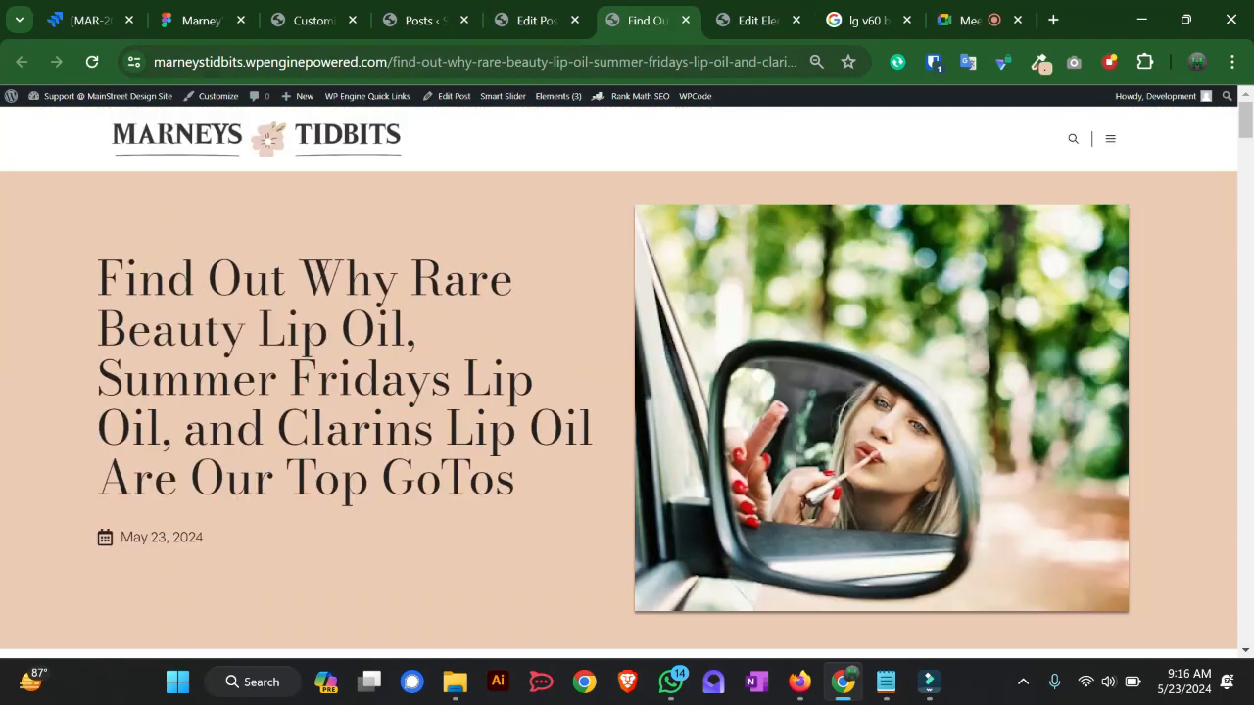
click(759, 20)
scroll(520, 392, up, 4)
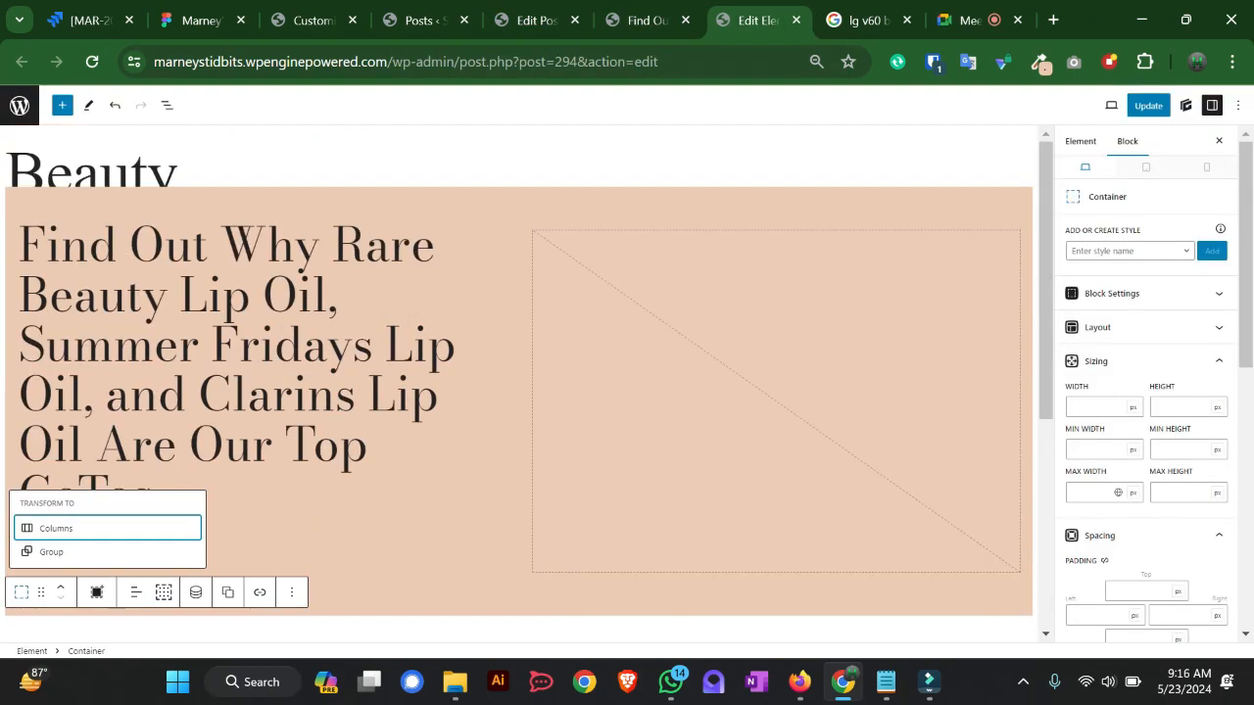
scroll(1146, 392, down, 2)
scroll(519, 392, down, 3)
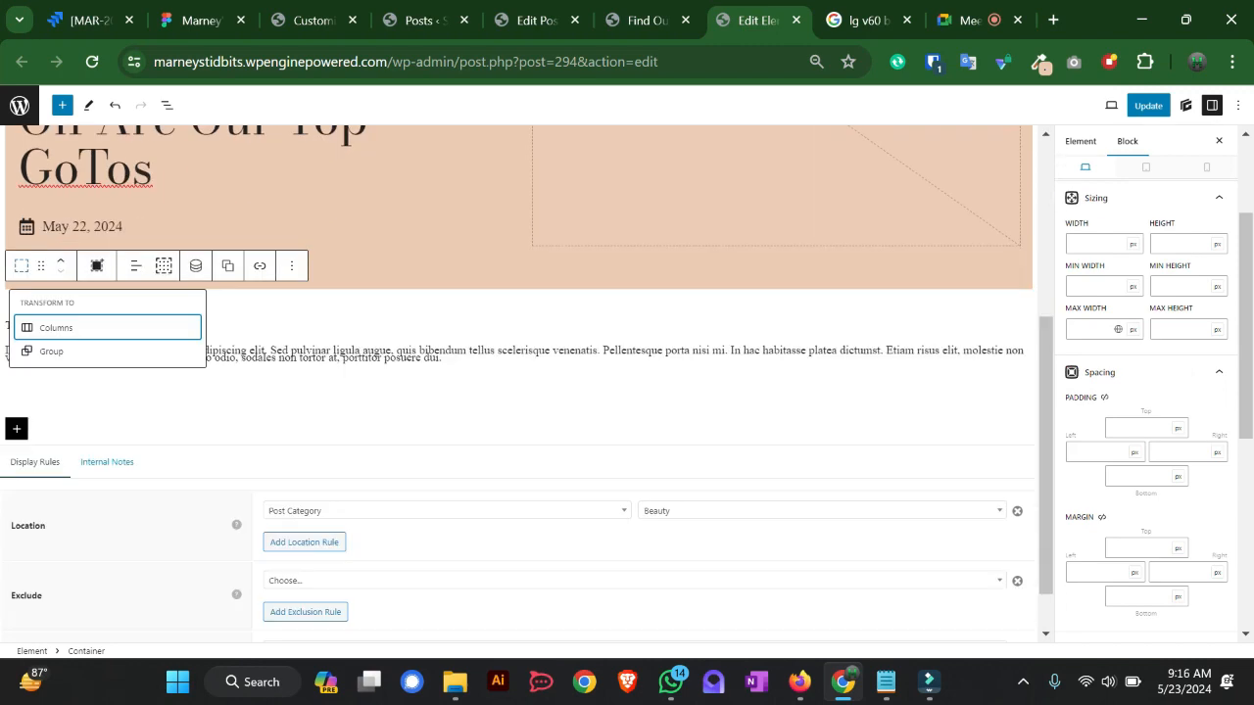
scroll(519, 373, up, 2)
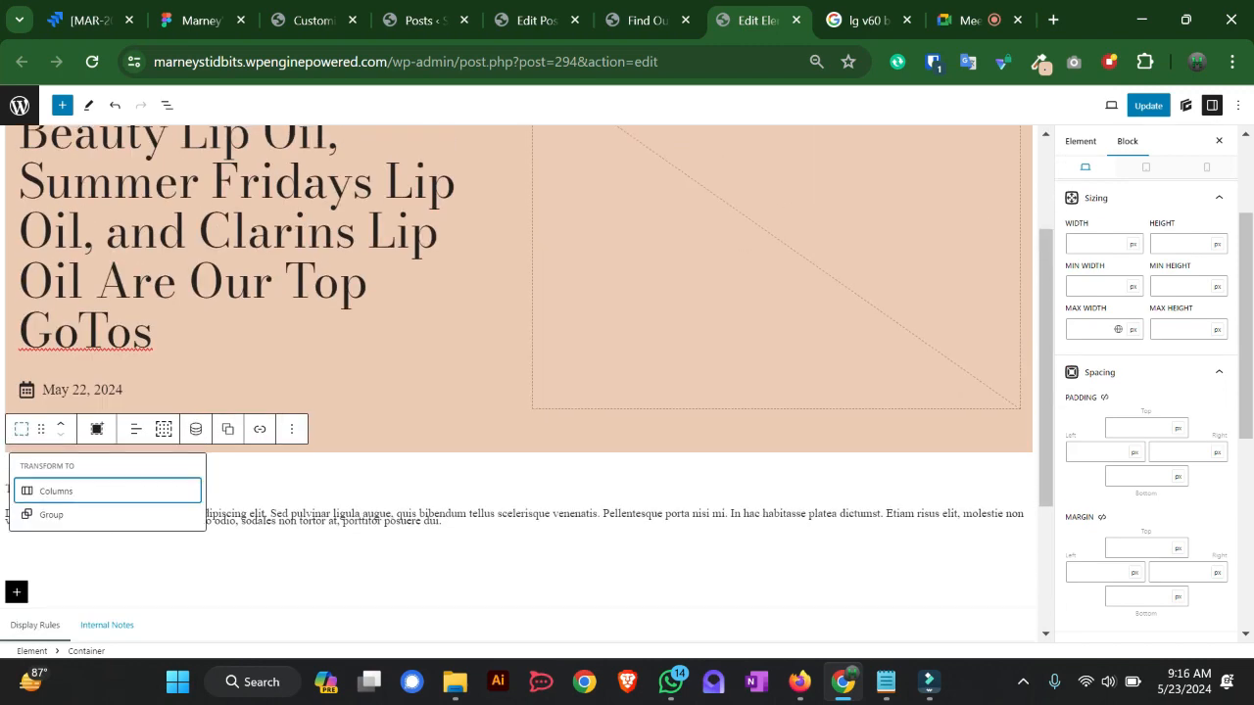
scroll(519, 392, down, 2)
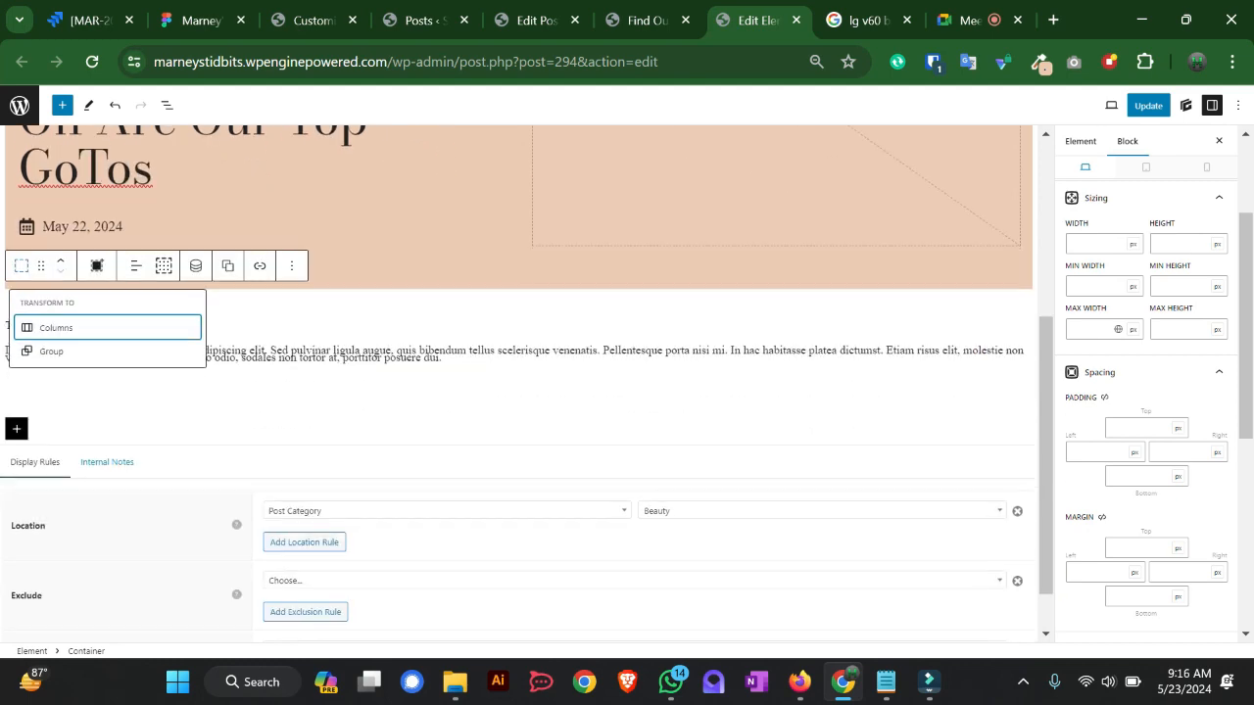
scroll(519, 392, up, 4)
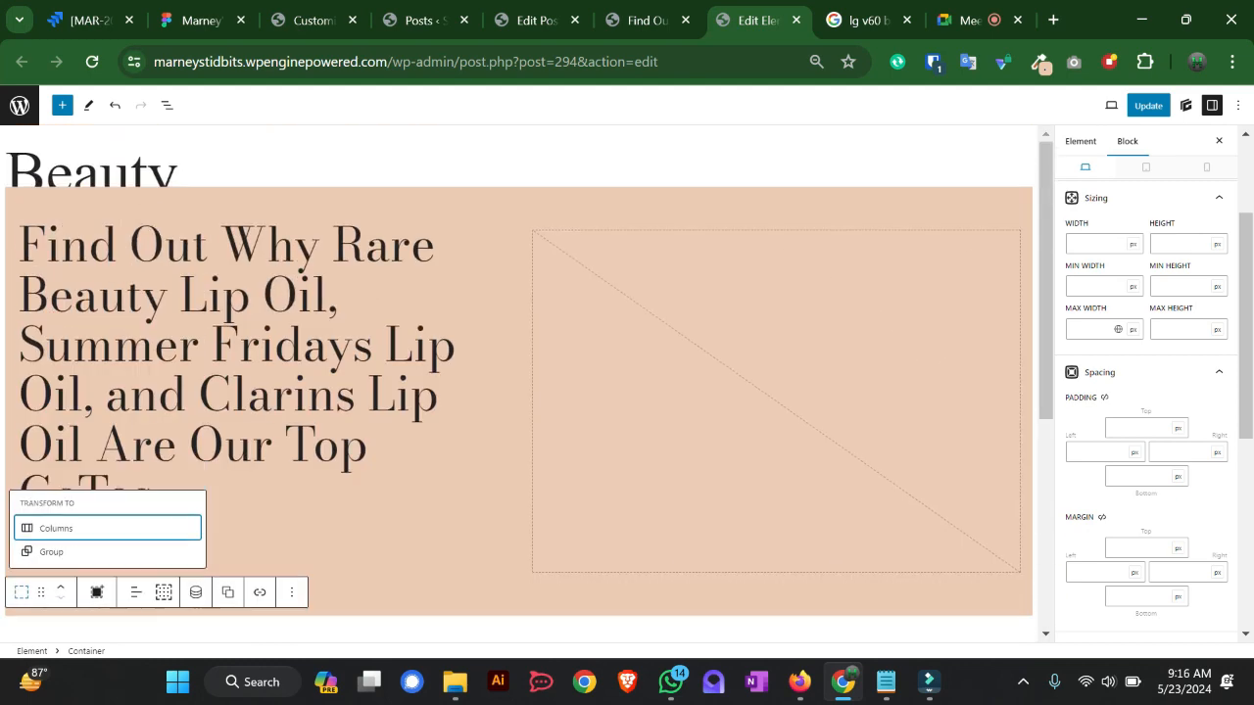
- Switch to the Google Meet call and share the entire screen with the participants
click(970, 20)
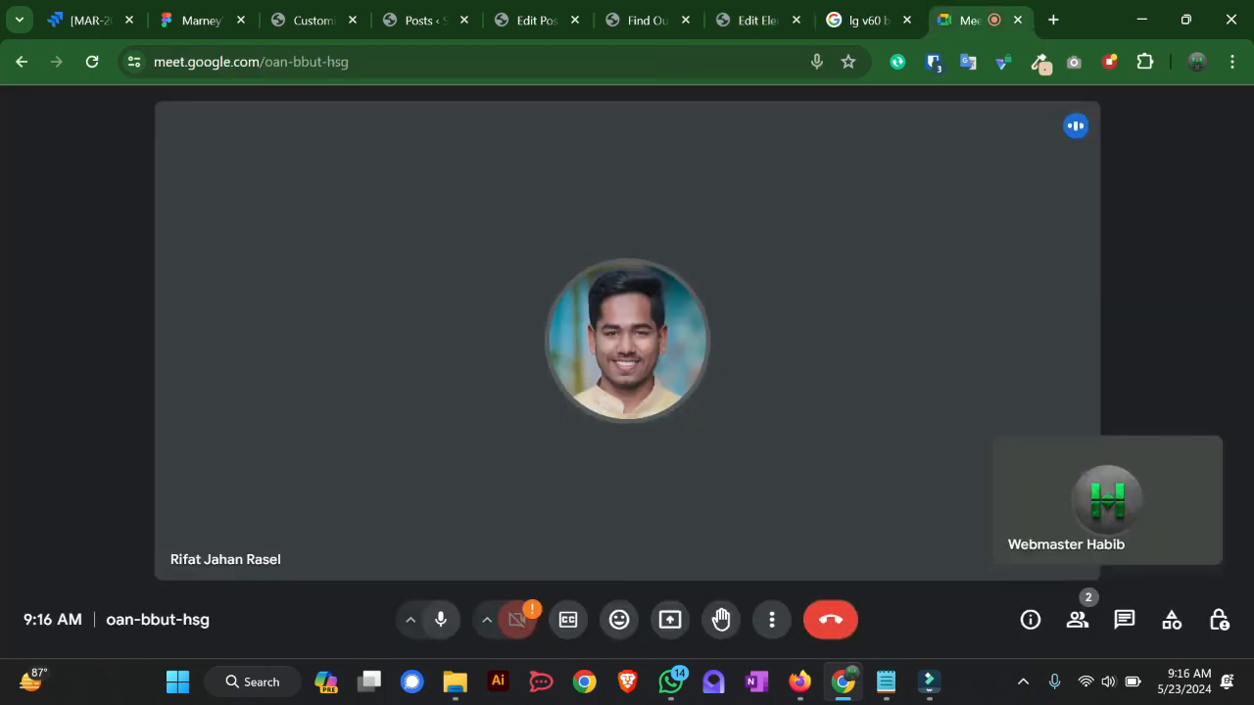
click(670, 619)
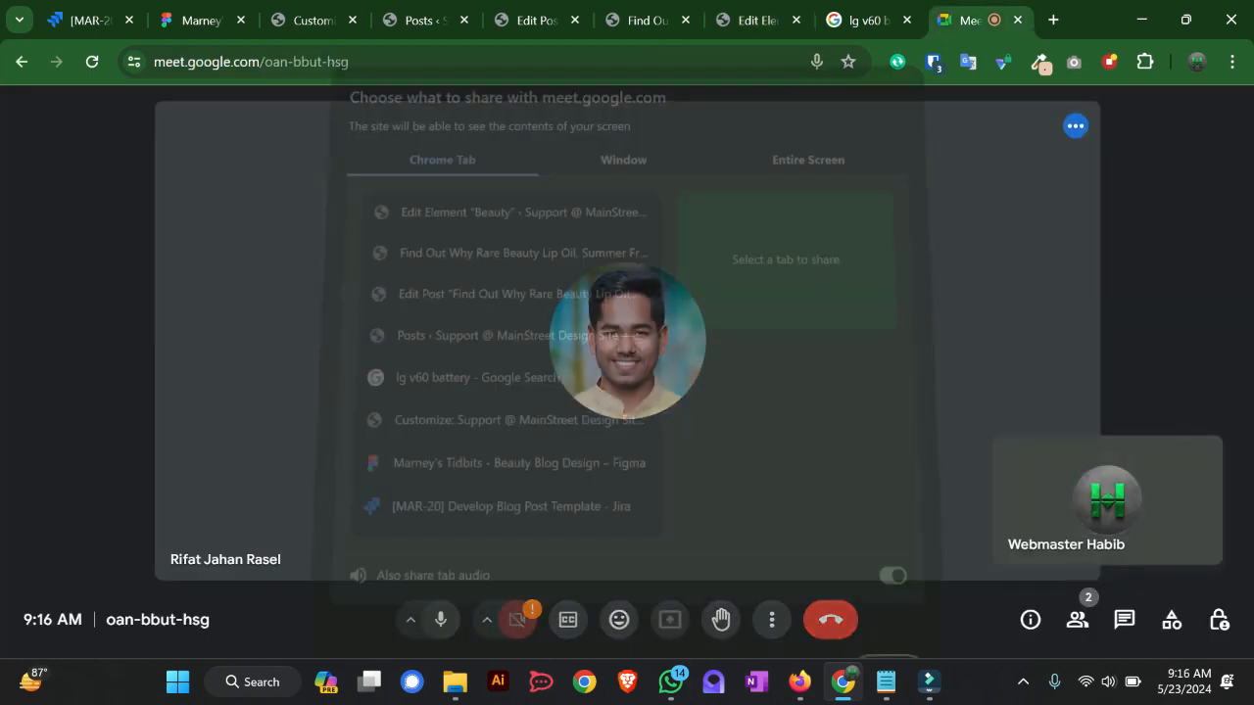
click(807, 177)
click(496, 317)
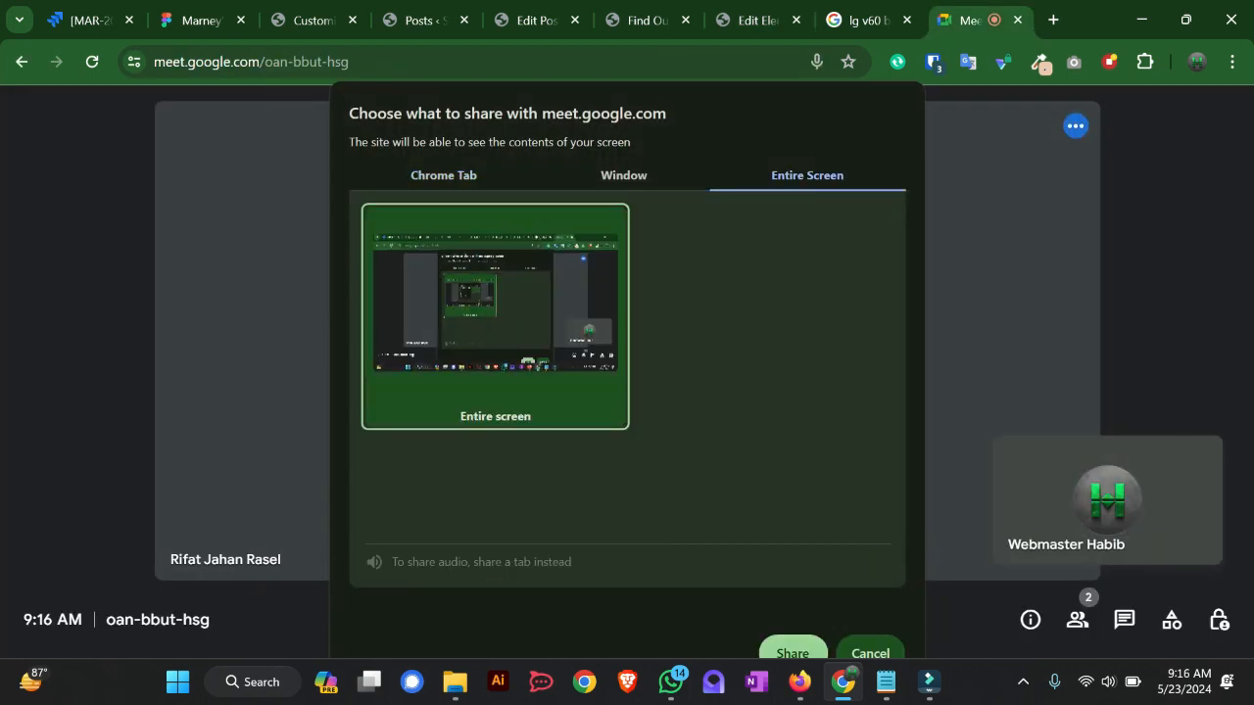
click(793, 651)
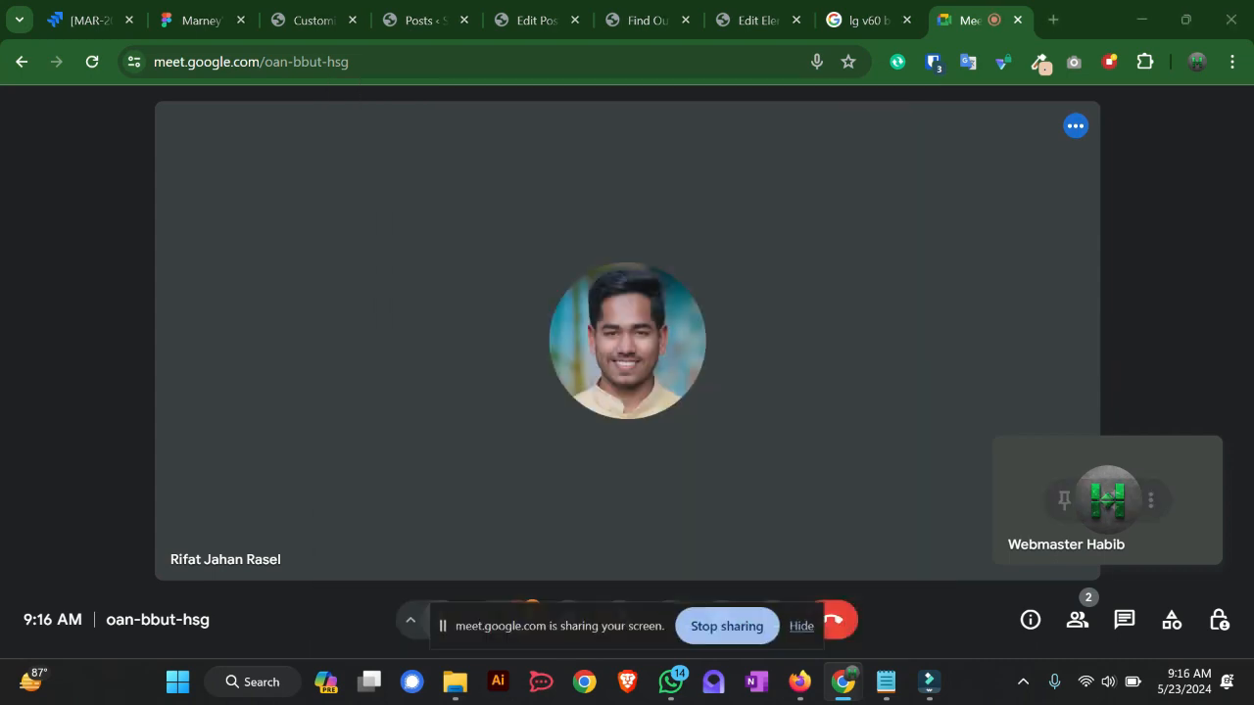
- Show the Beauty element's header container and content placeholder in the WordPress editor
click(757, 19)
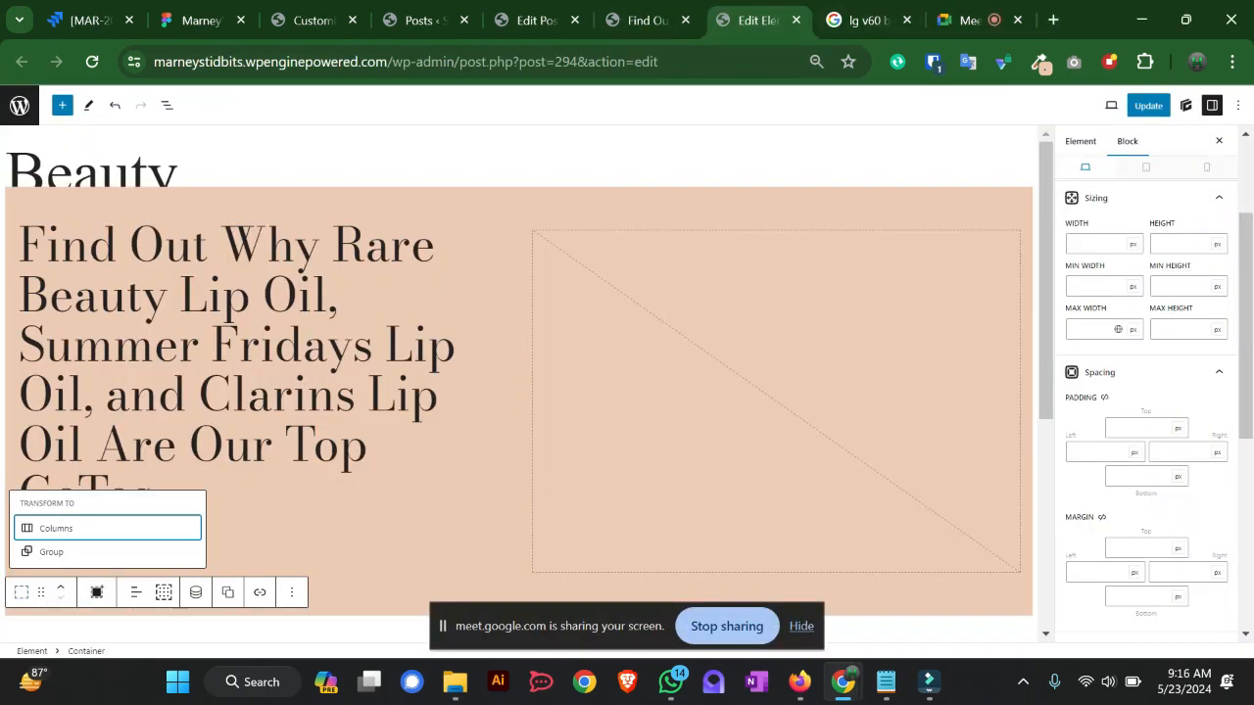
scroll(520, 382, down, 4)
scroll(519, 382, up, 2)
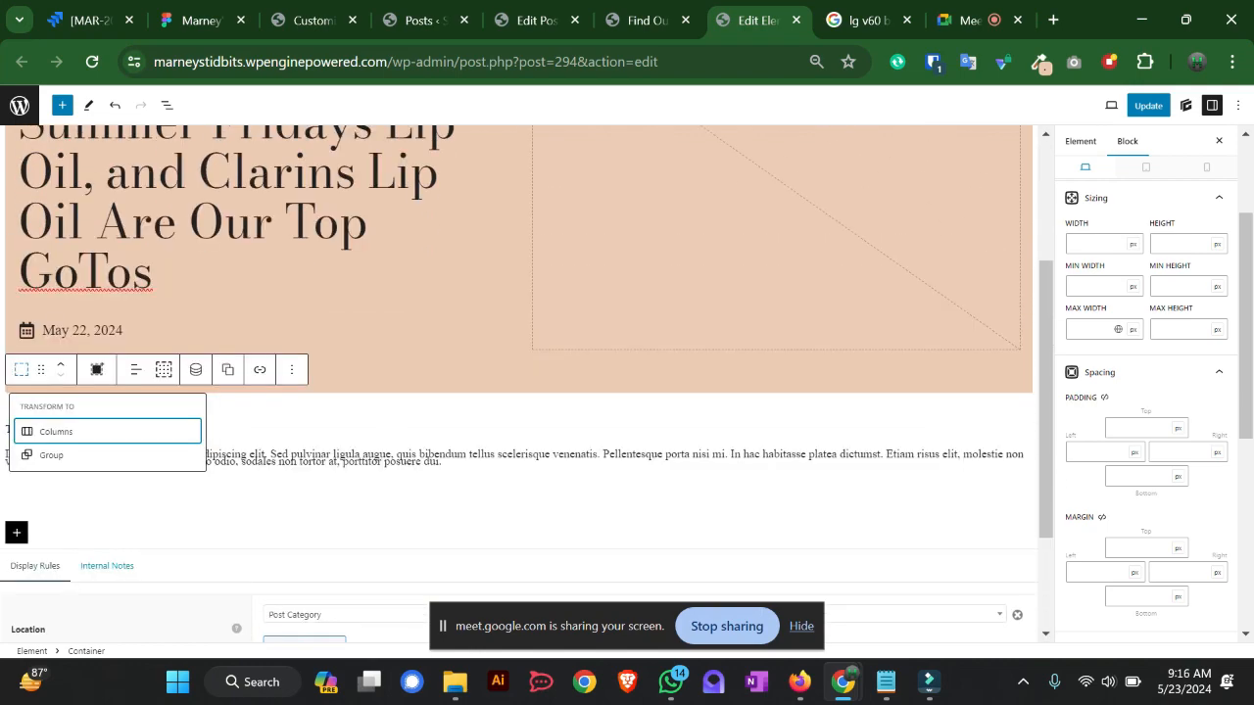
- Switch to the Figma beauty blog design and inspect the hero section's image and title text layers
click(203, 19)
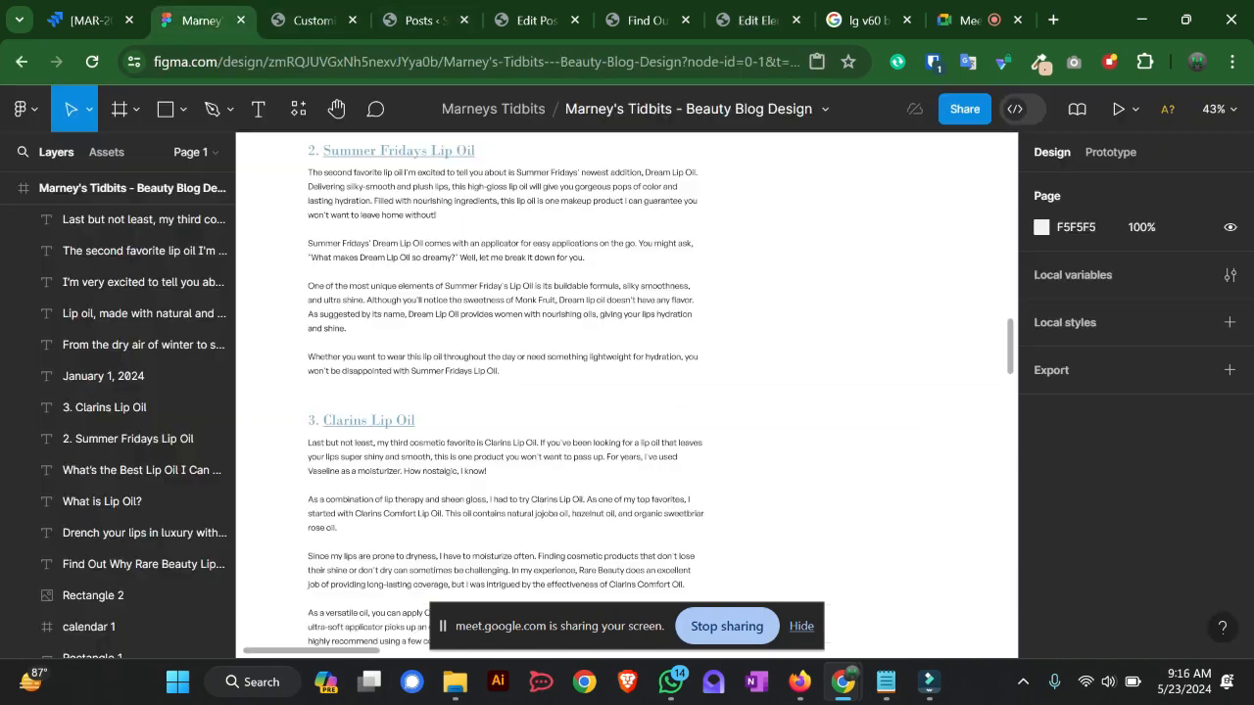
scroll(627, 392, up, 10)
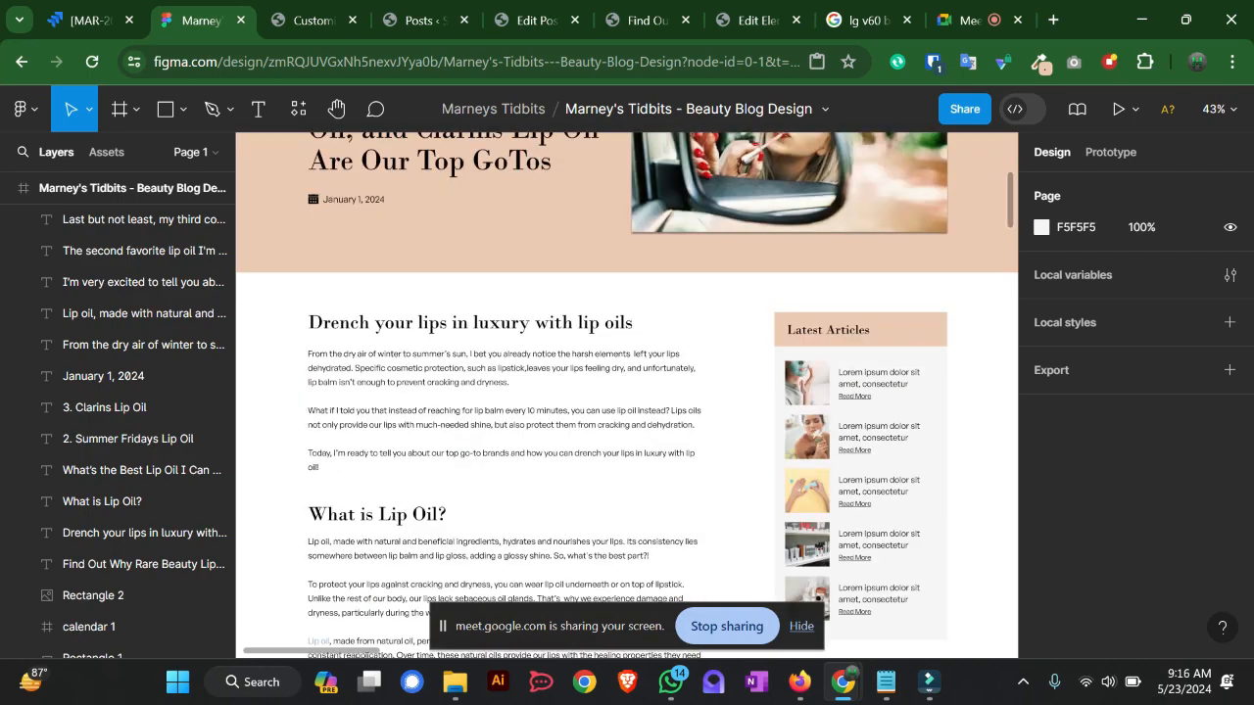
scroll(627, 391, up, 3)
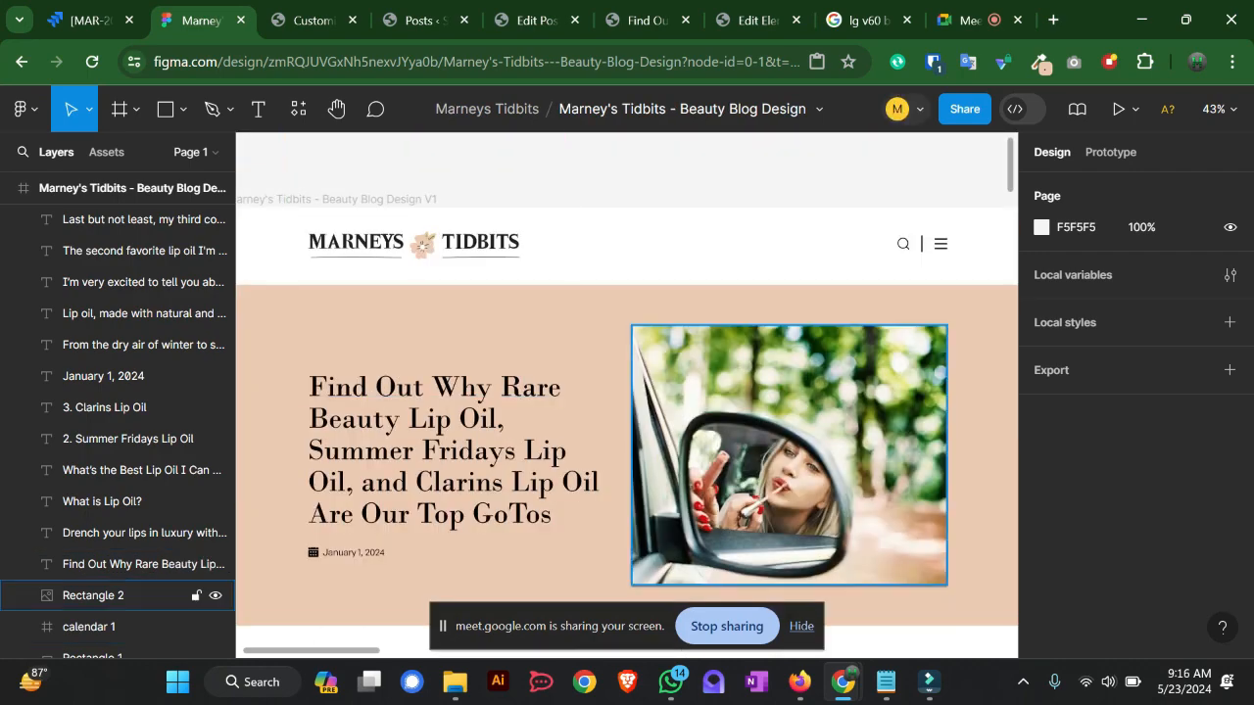
scroll(627, 392, down, 2)
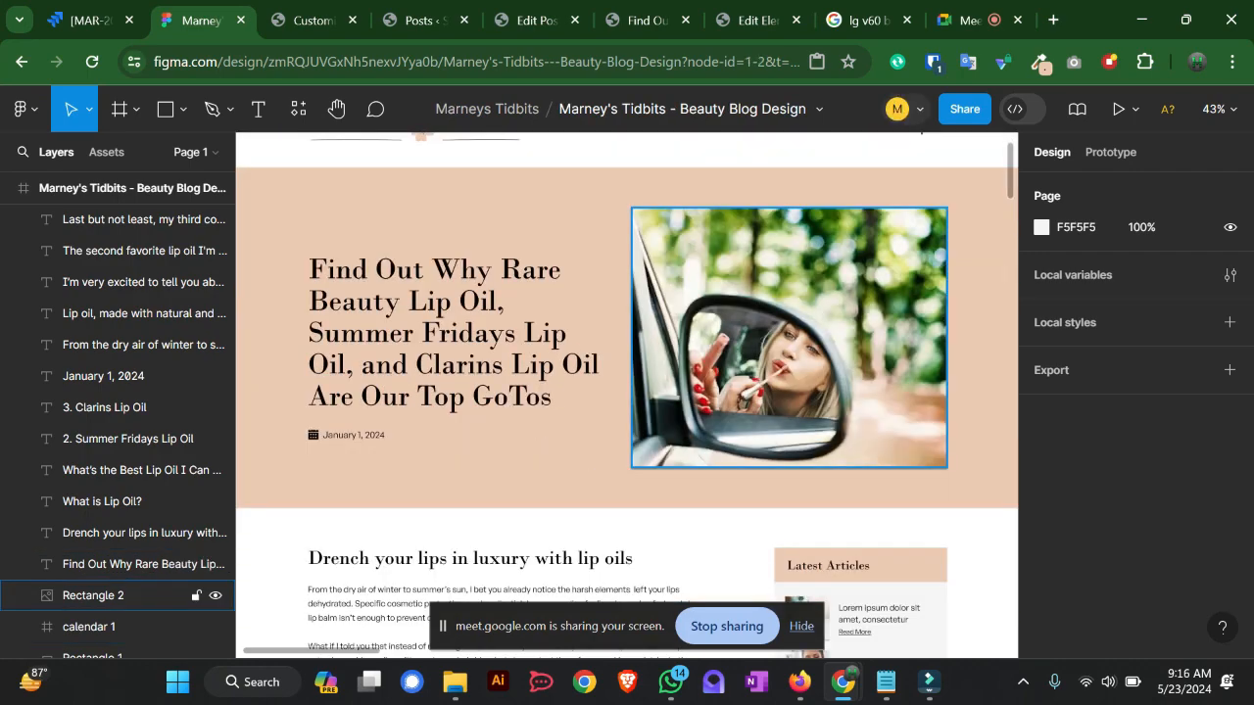
click(98, 596)
click(117, 564)
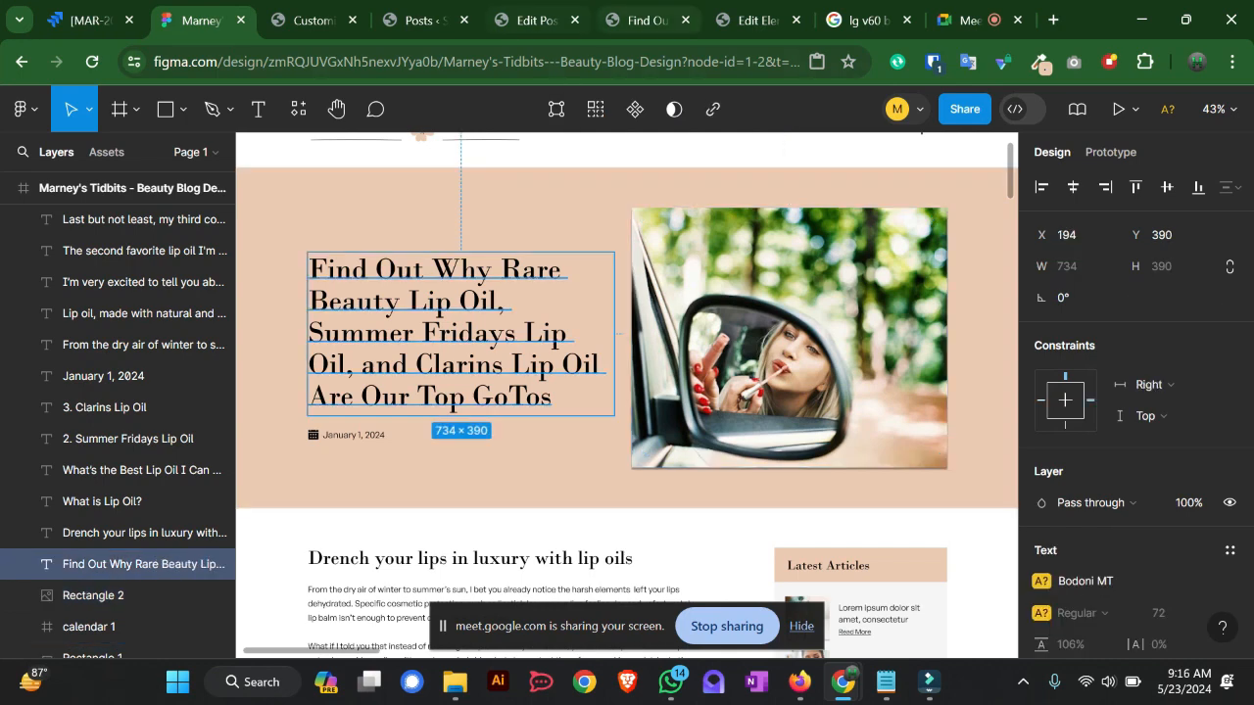
- Examine the published lip oil post's hero section at a reduced page scale, highlighting part of its title
click(425, 20)
click(538, 21)
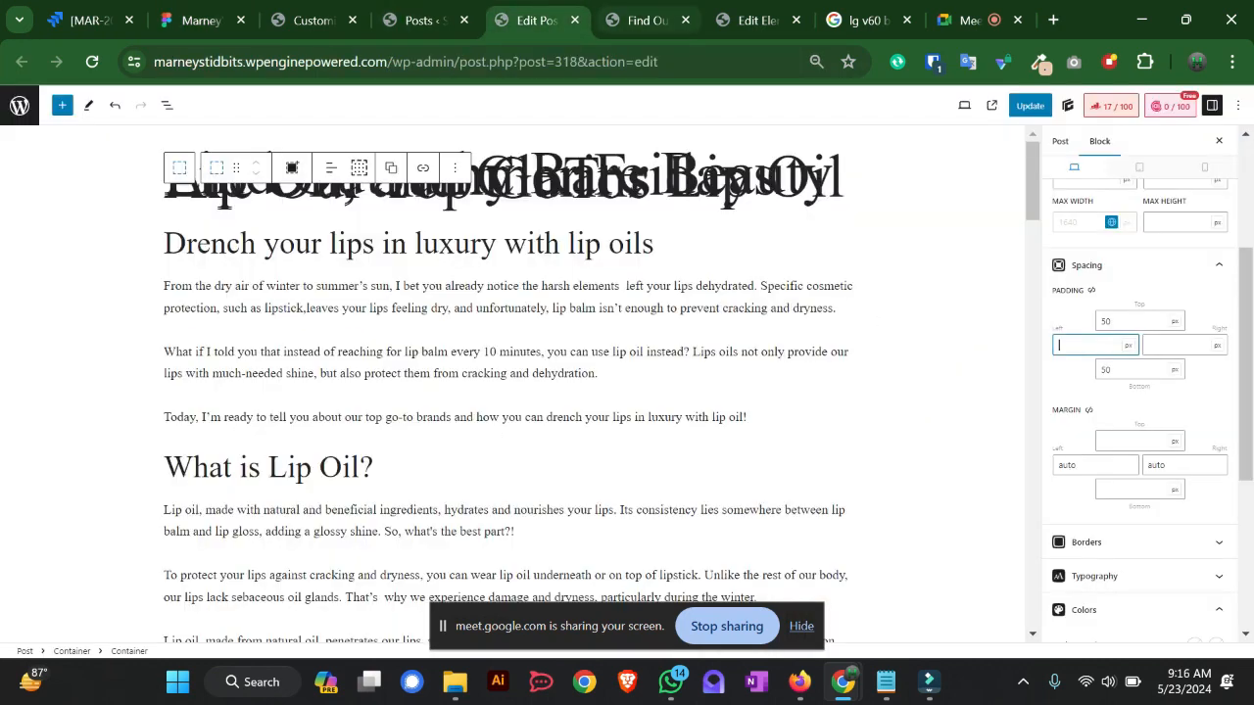
key(ctrl+Tab)
key(ctrl+minus)
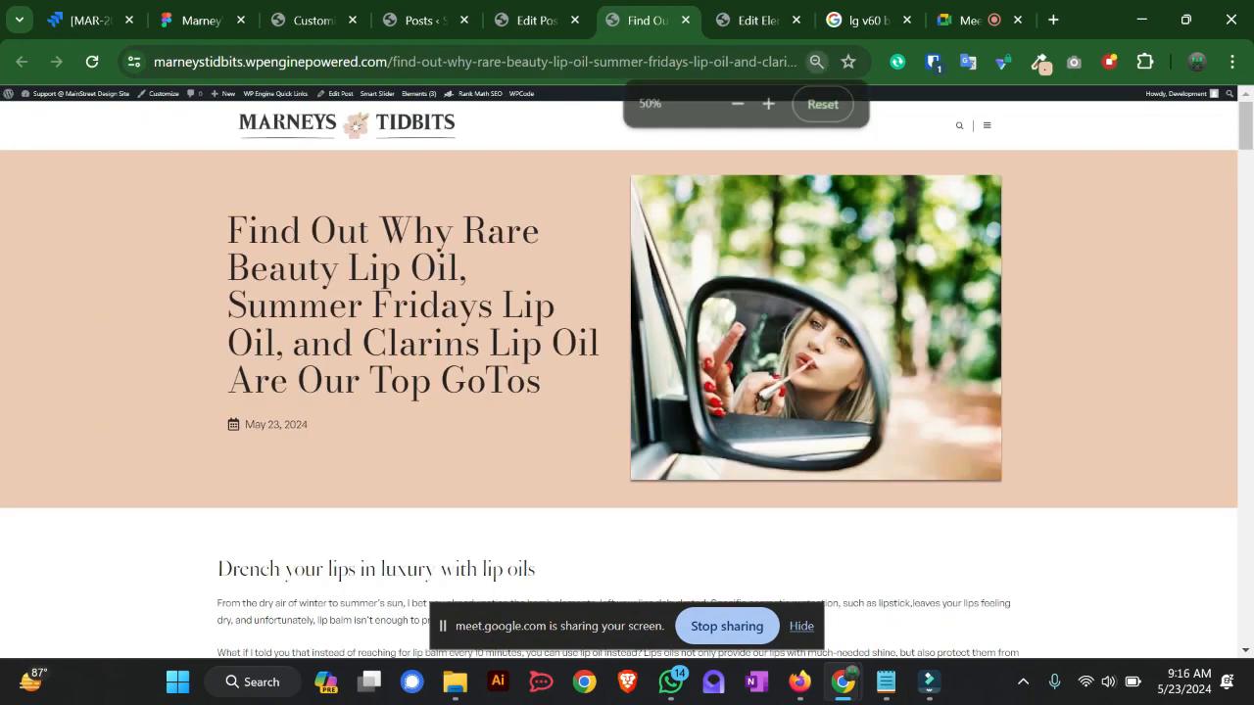
key(ctrl+minus)
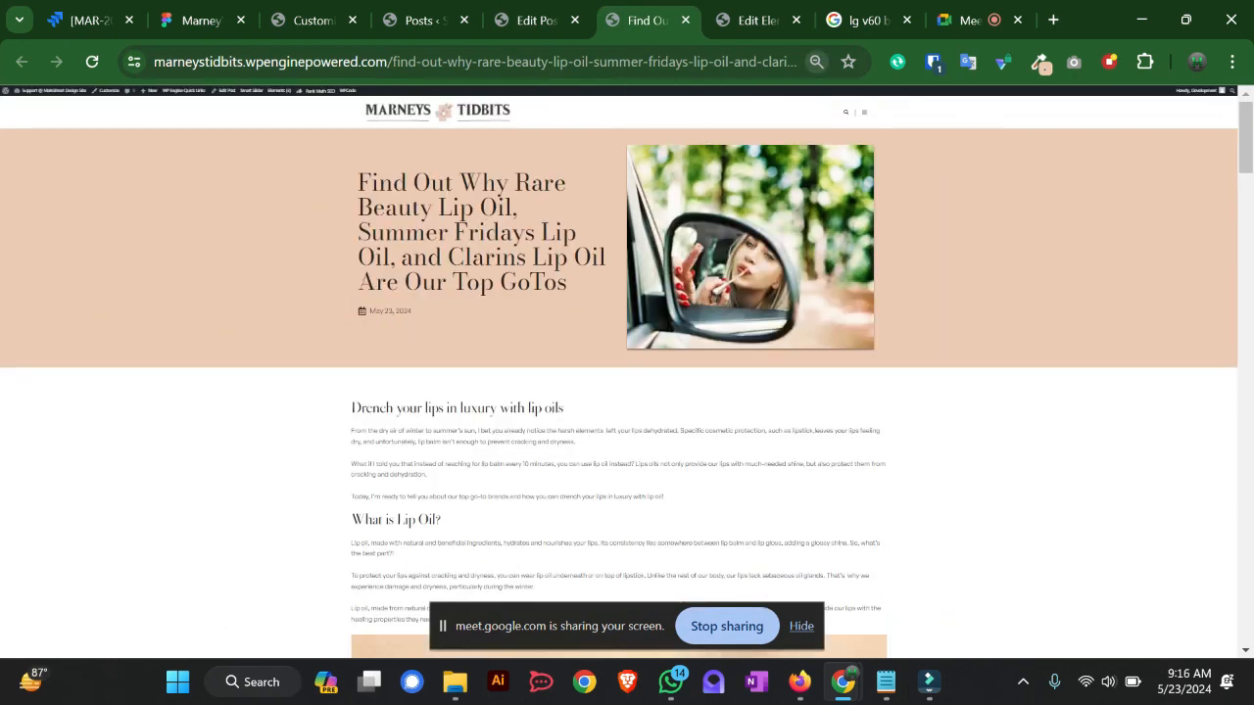
drag(443, 257, 547, 256)
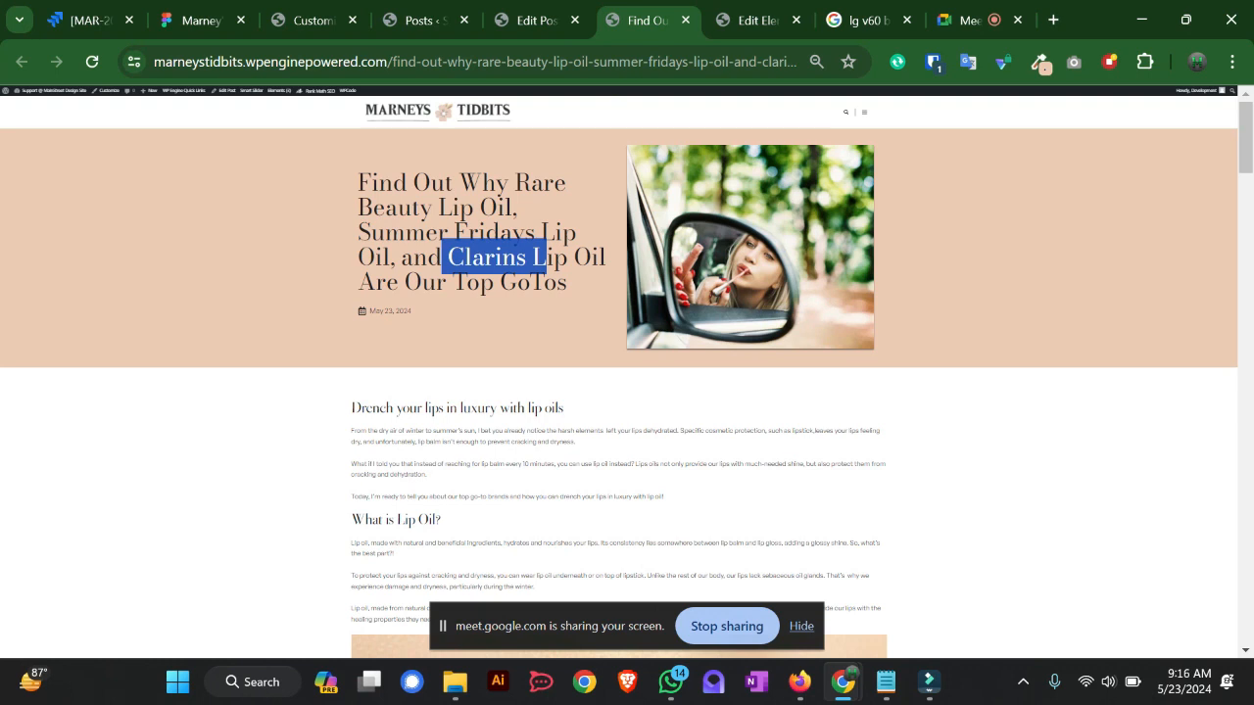
- Return to the Beauty element and select the Dynamic Content block holding the post content placeholder below the hero section
click(757, 19)
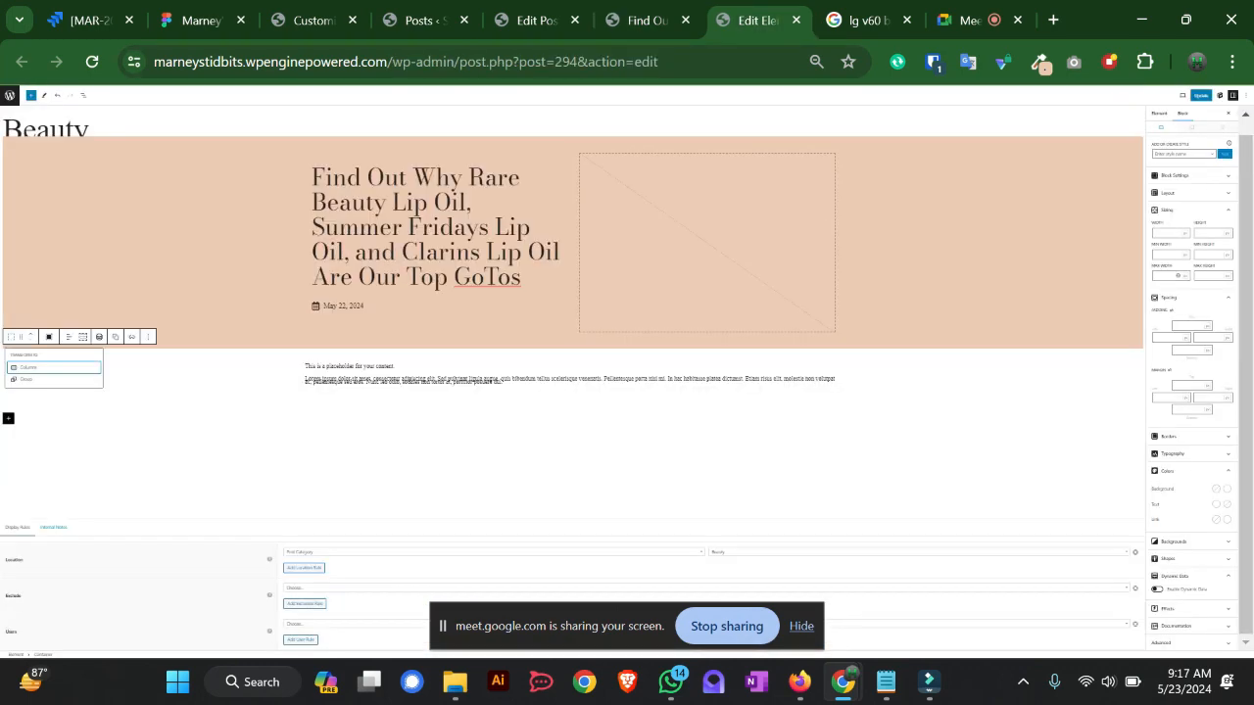
key(ctrl+plus)
key(ctrl+plus)
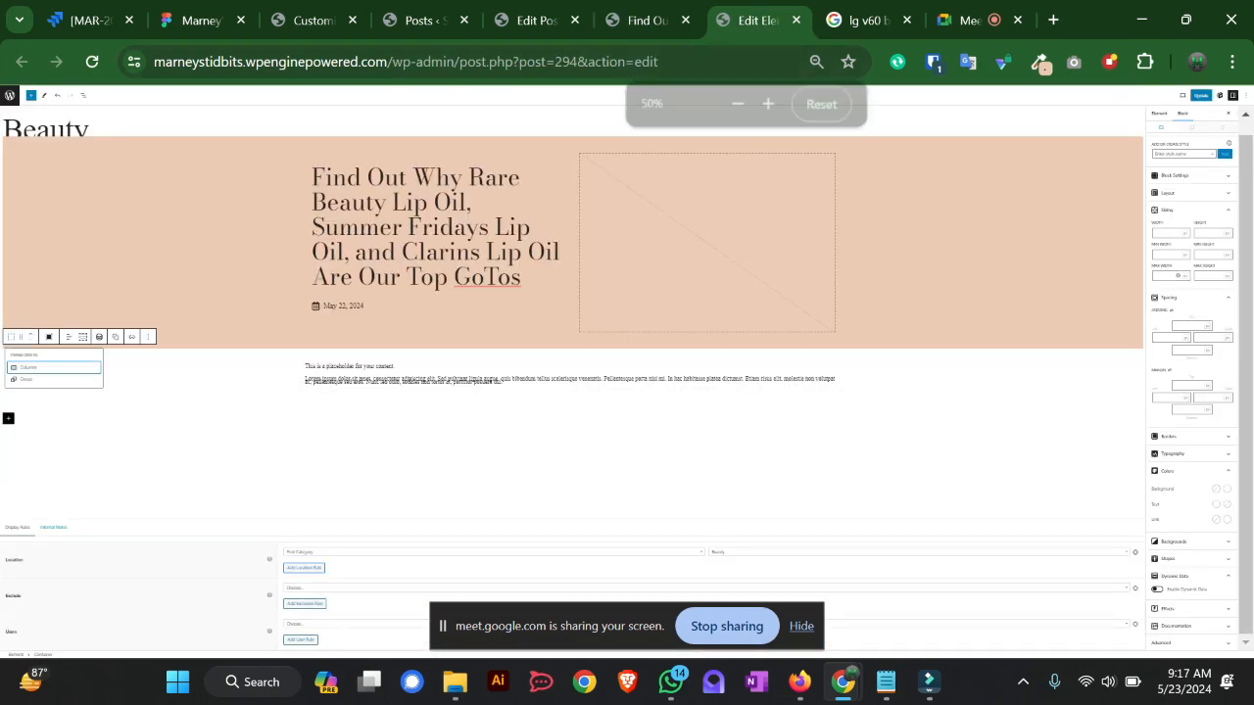
key(ctrl+minus)
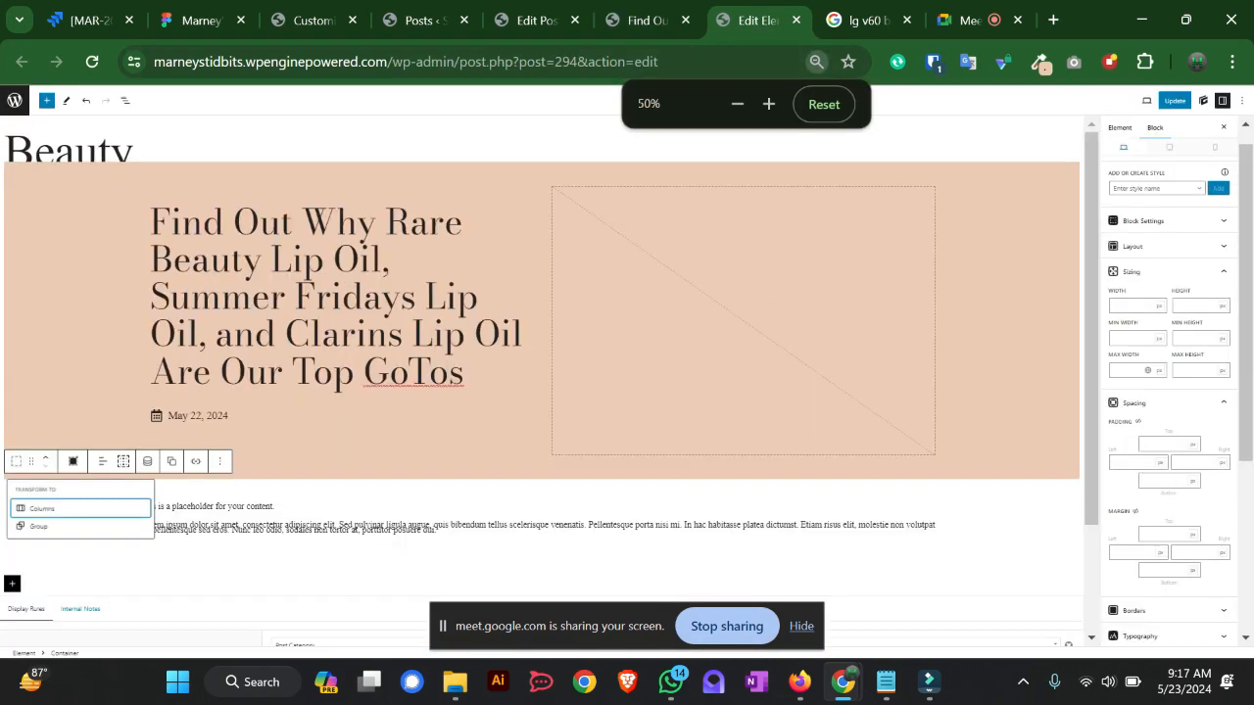
scroll(542, 380, down, 2)
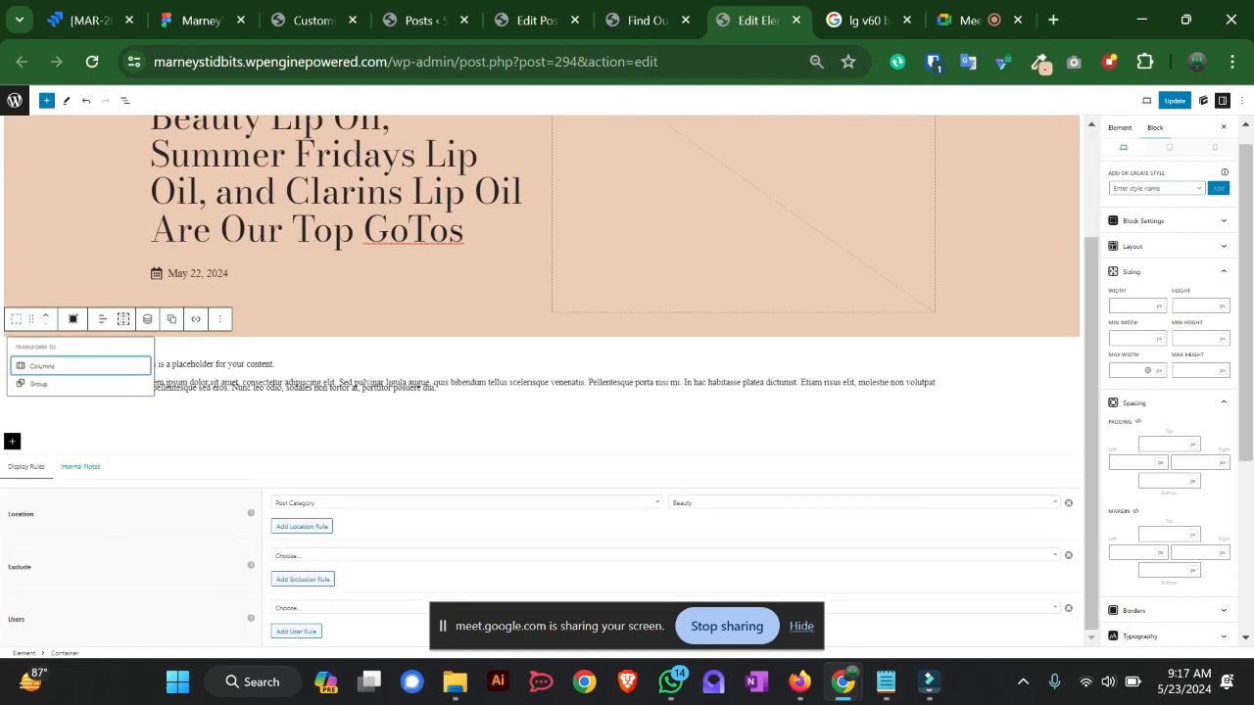
click(441, 383)
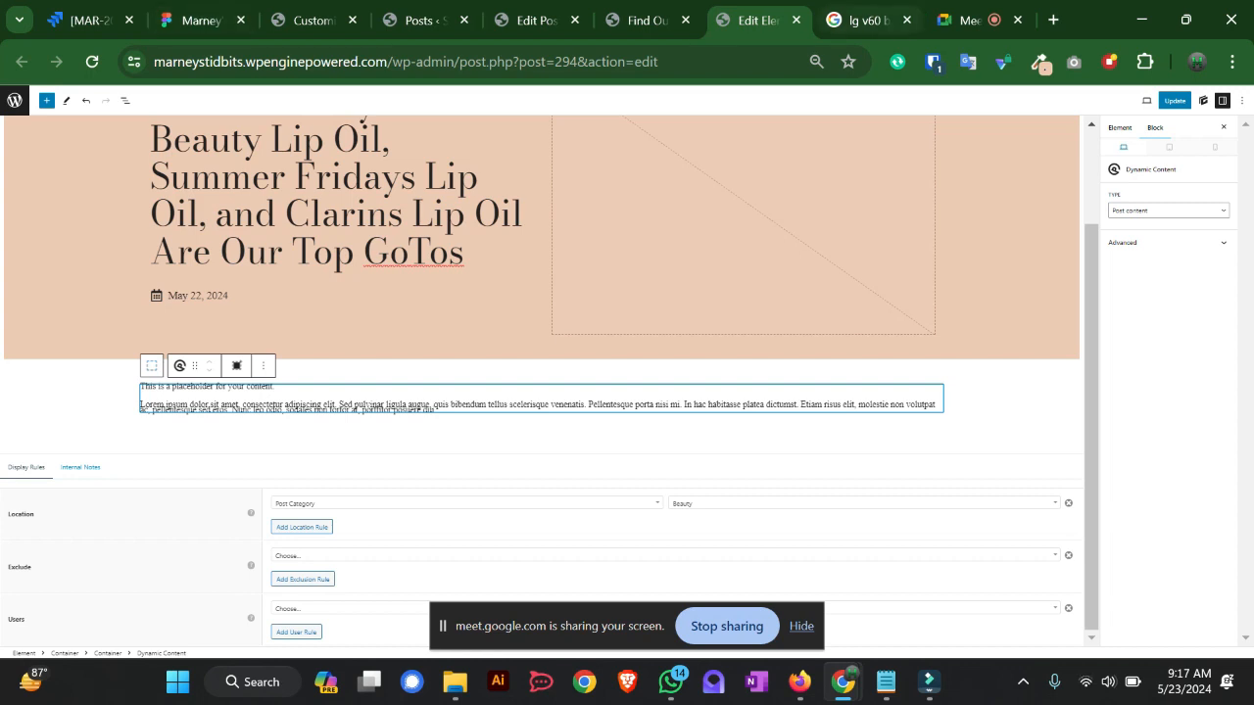
- Inspect the Figma design's "Drench your lips in luxury with lip oils" heading and the first two body text layers beside the sidebar
click(199, 20)
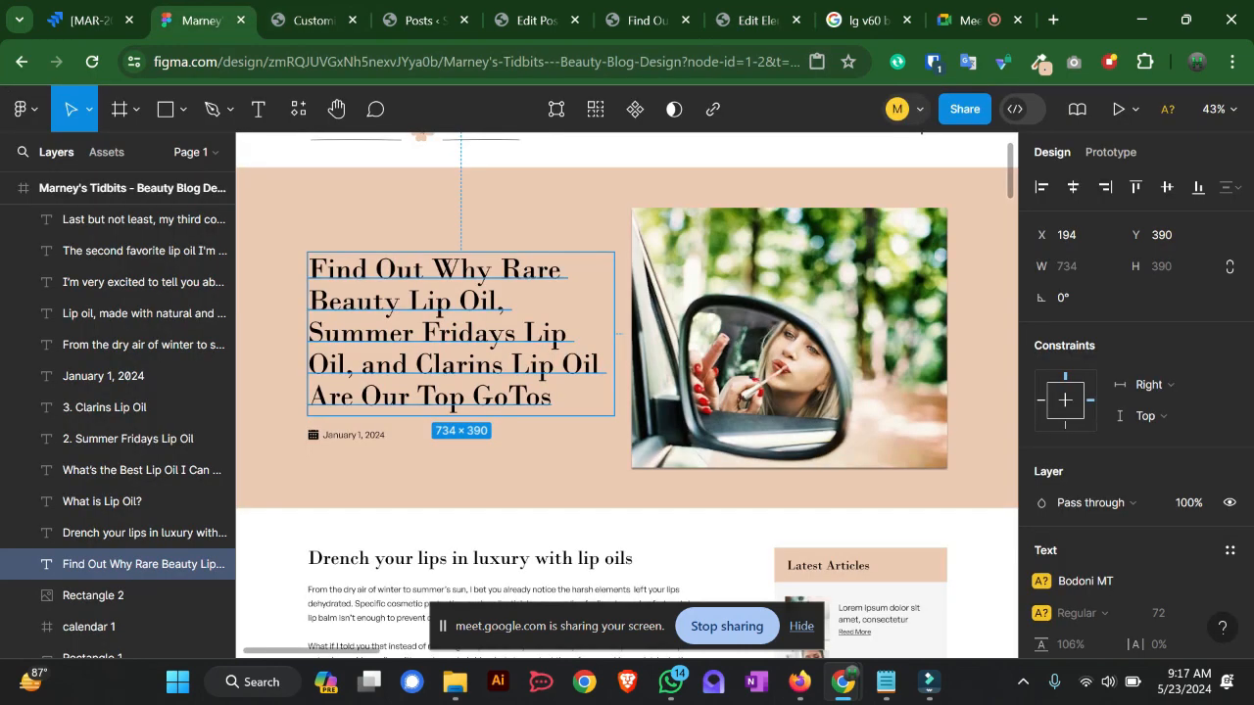
scroll(627, 392, down, 3)
click(118, 532)
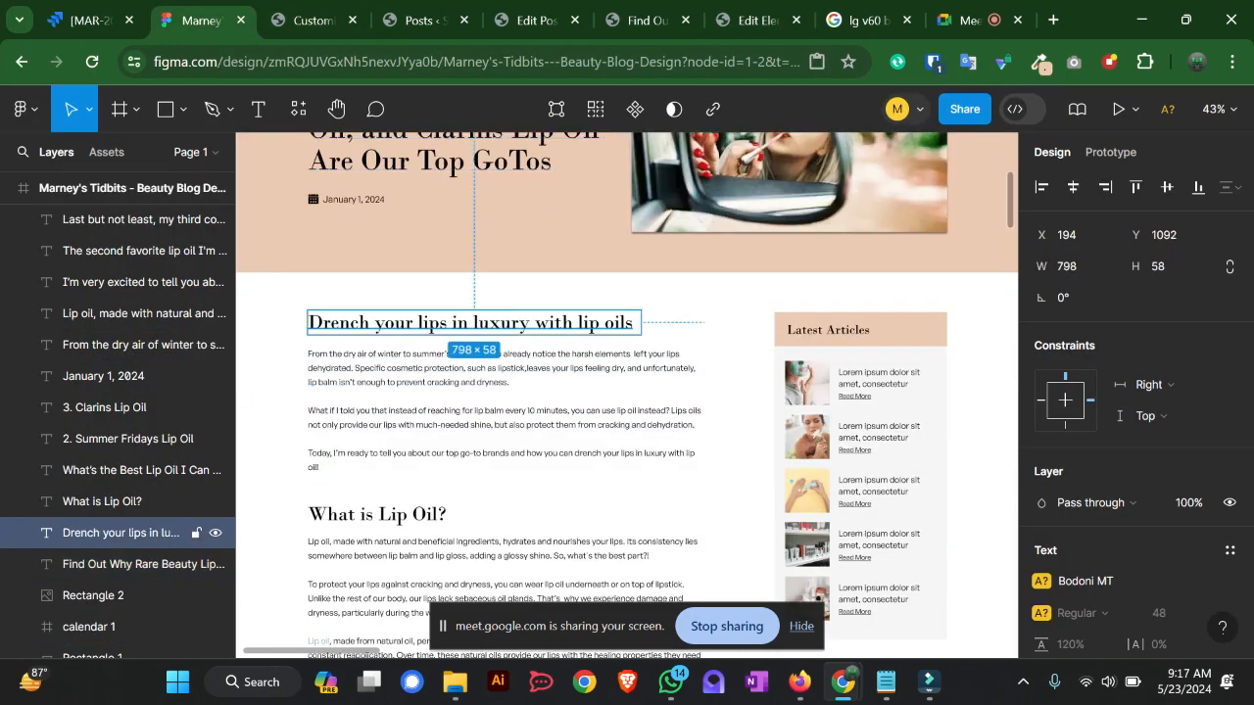
click(118, 345)
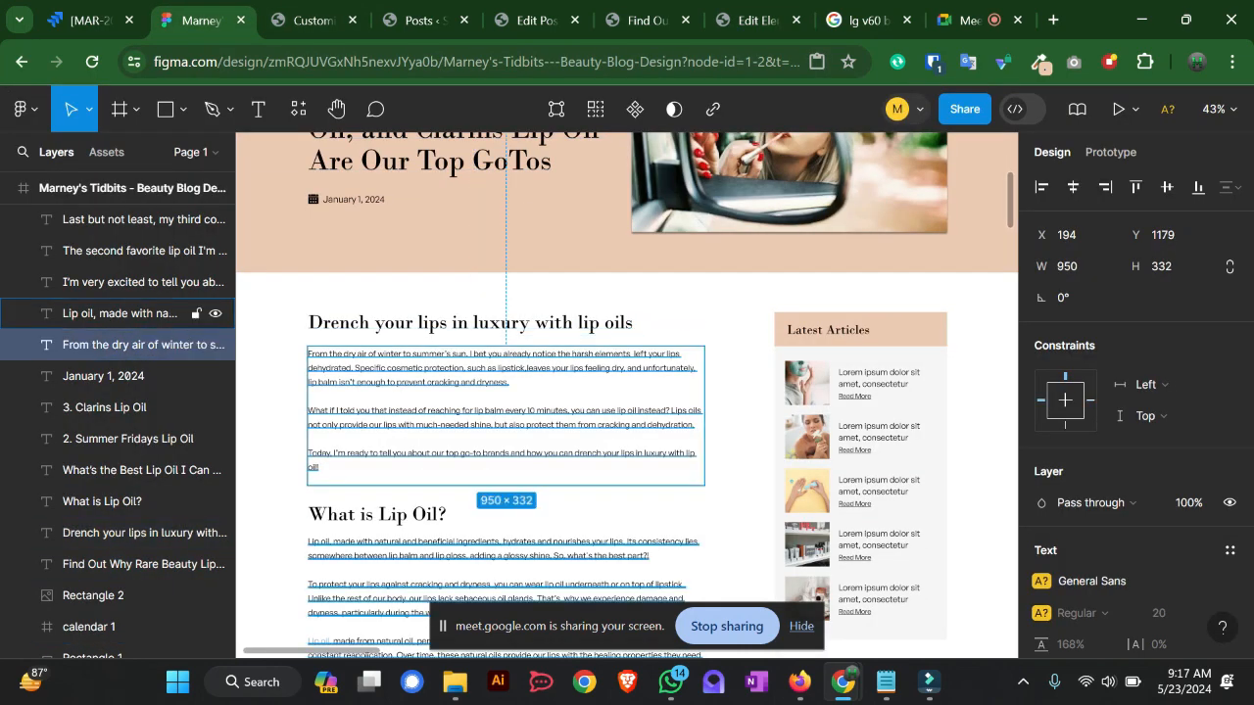
scroll(627, 392, down, 3)
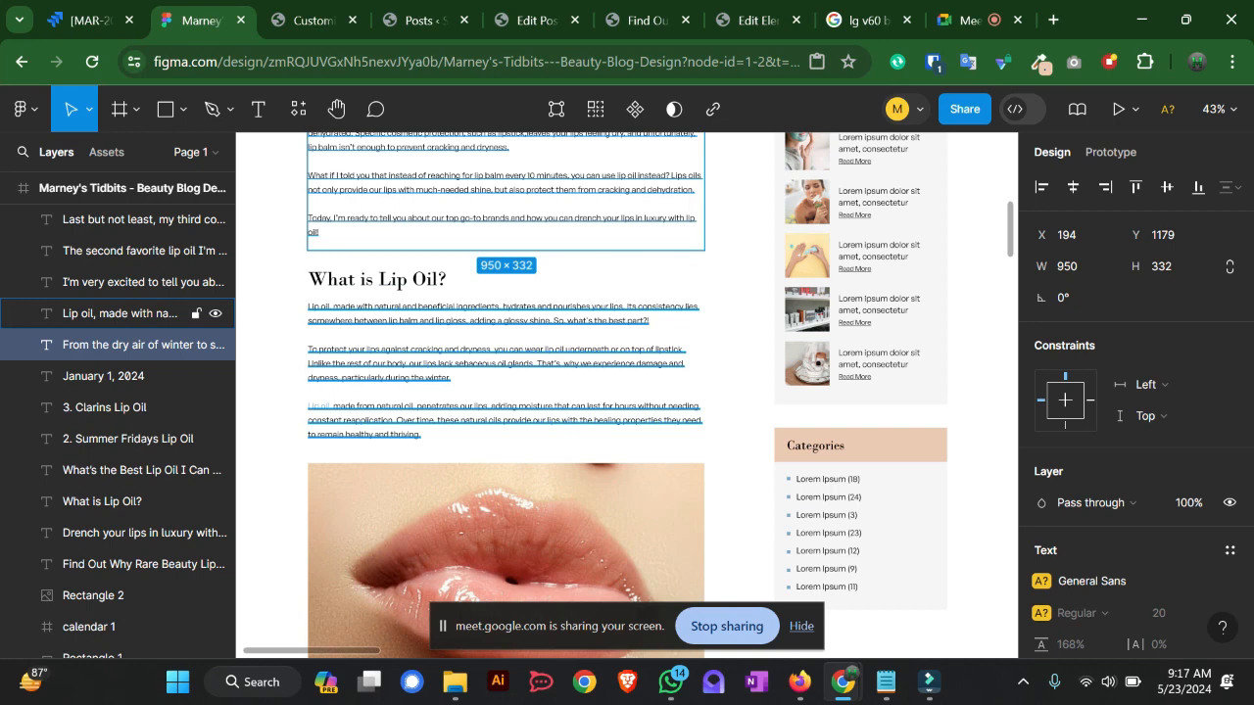
click(147, 314)
scroll(506, 441, down, 1)
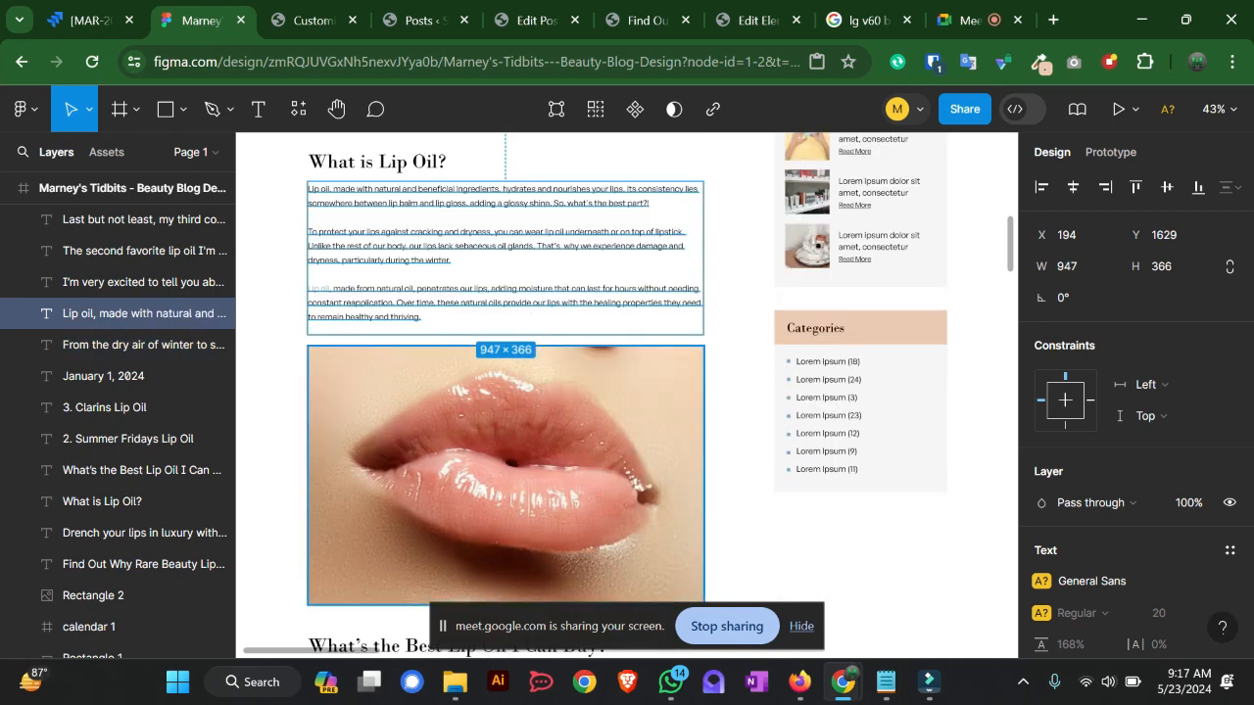
scroll(506, 441, up, 1)
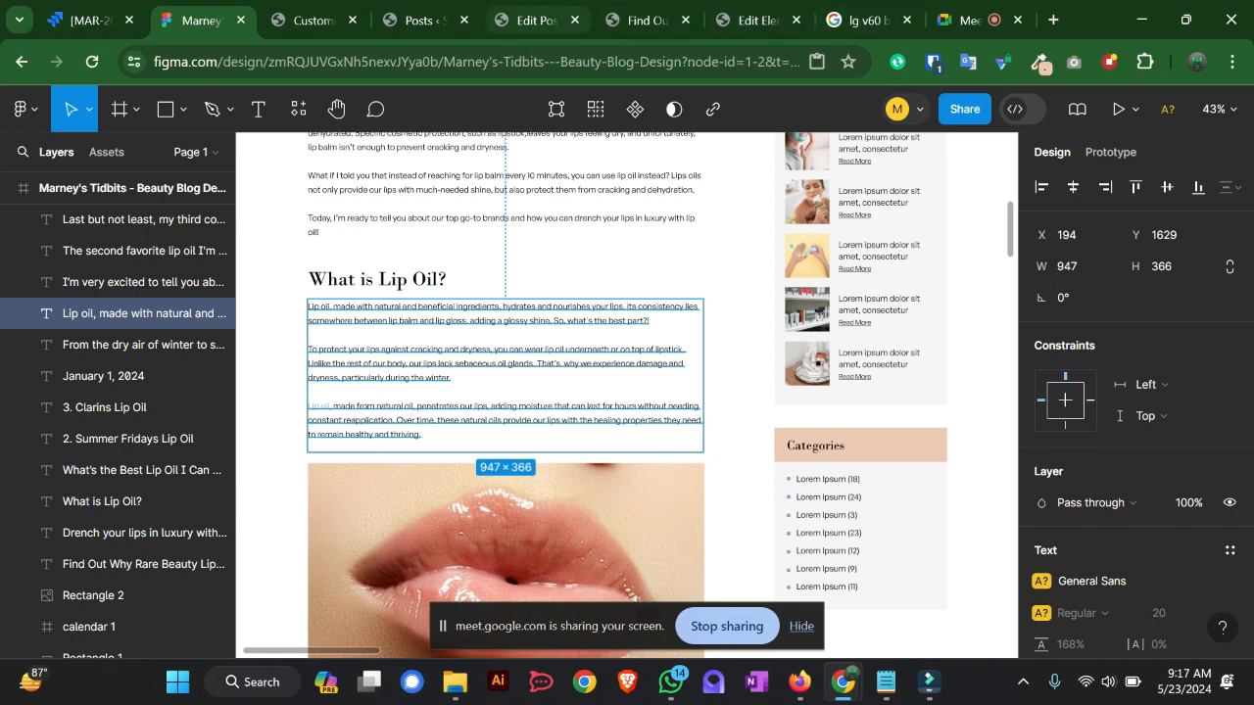
- Check the lip oil post in its editor and on the published page, and reopen the Beauty element
click(534, 19)
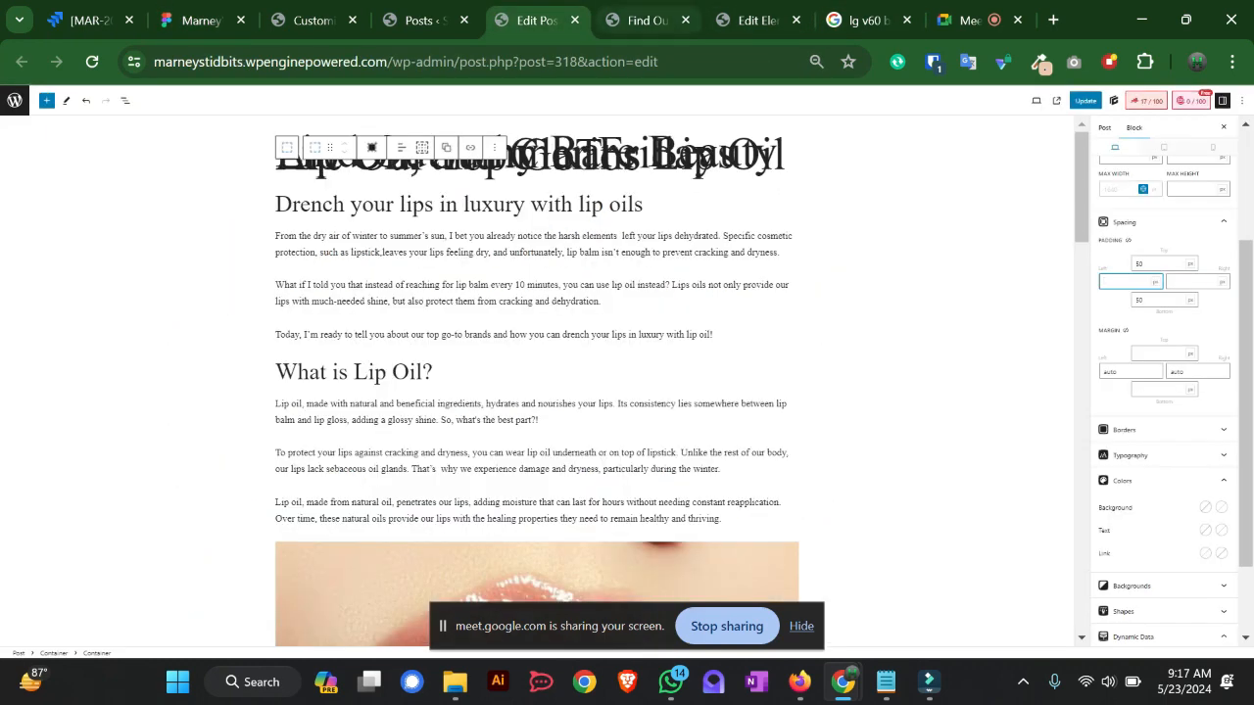
click(647, 20)
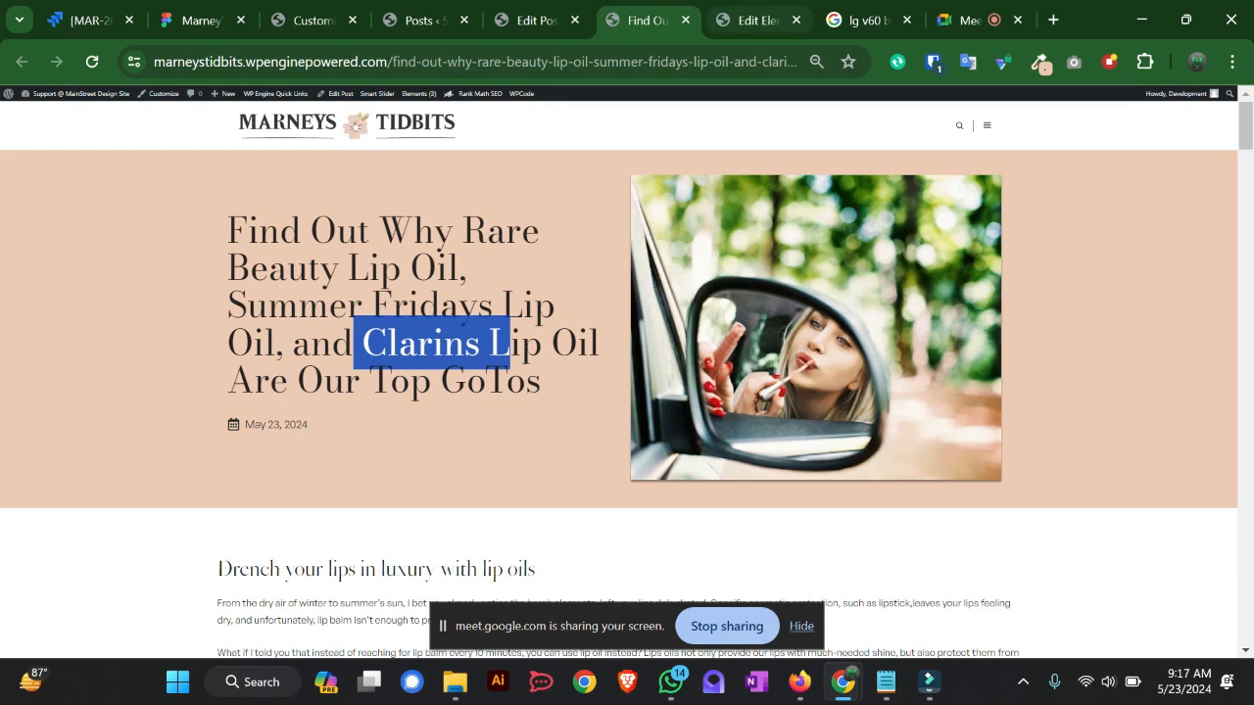
click(754, 20)
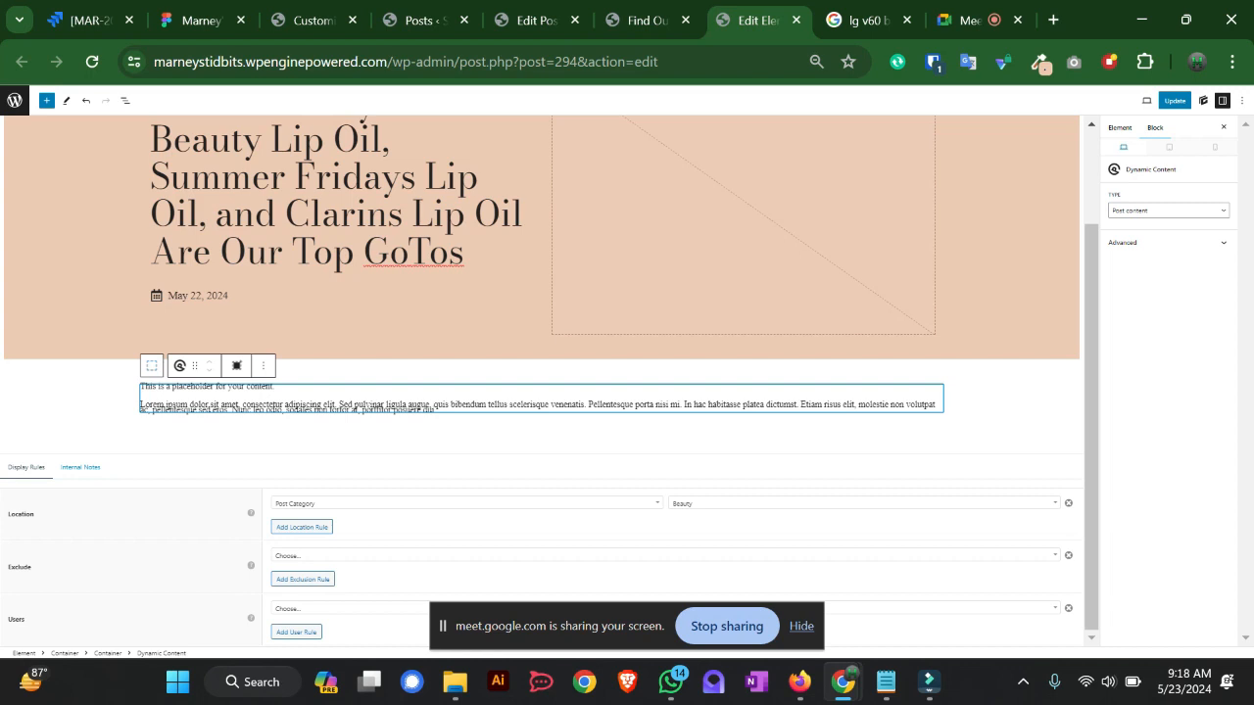
- Delete the post content Dynamic Content block below the hero section and copy the outer container that held it
click(262, 366)
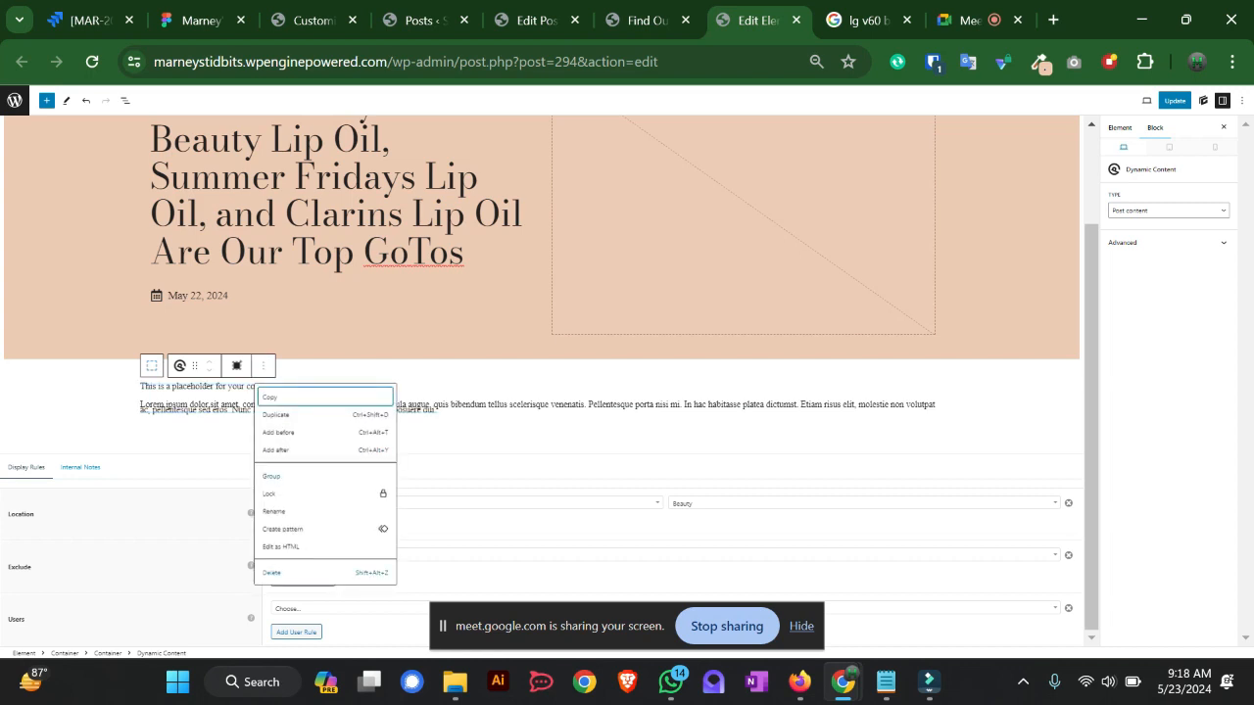
click(272, 573)
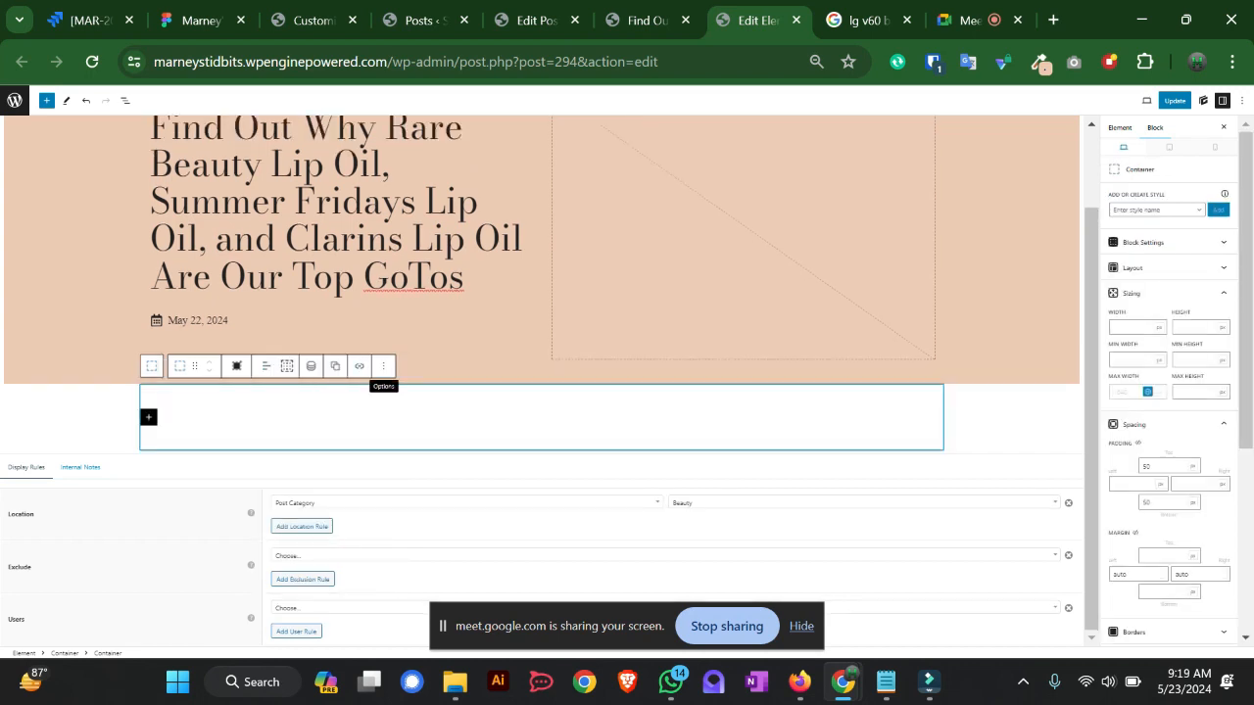
click(383, 365)
click(152, 365)
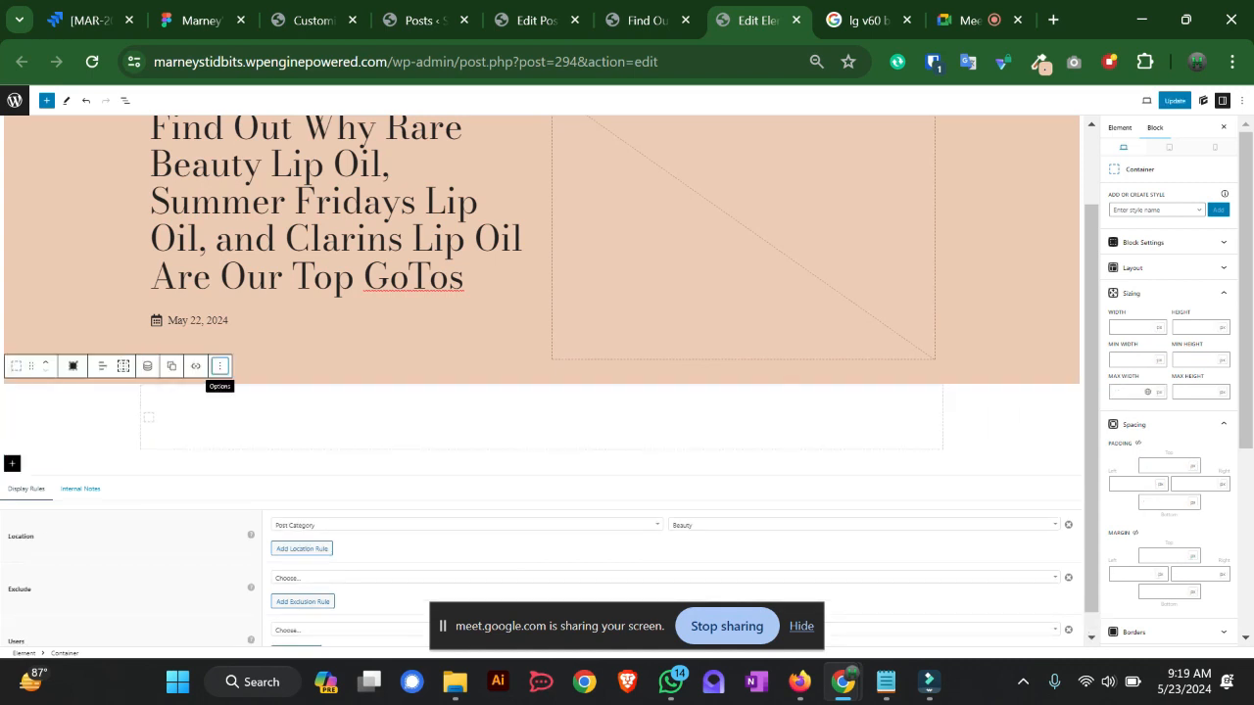
click(219, 365)
click(228, 398)
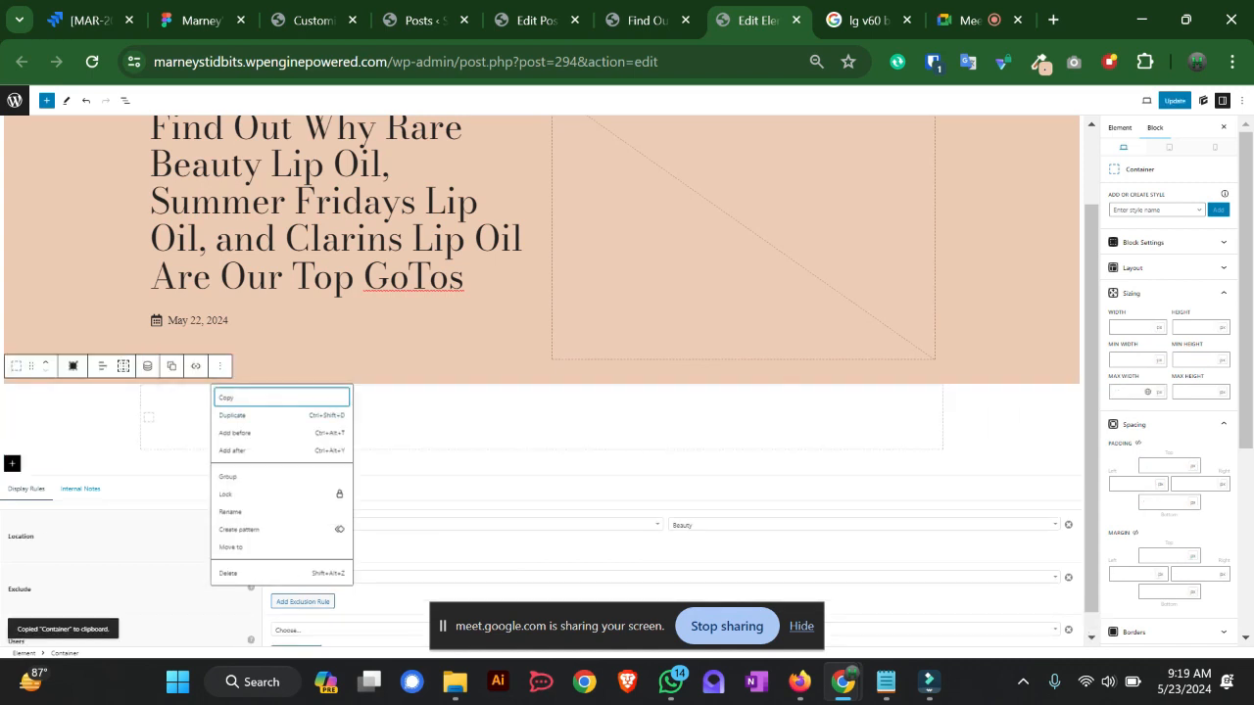
- Delete the empty outer container below the hero section and update the Beauty element
click(441, 418)
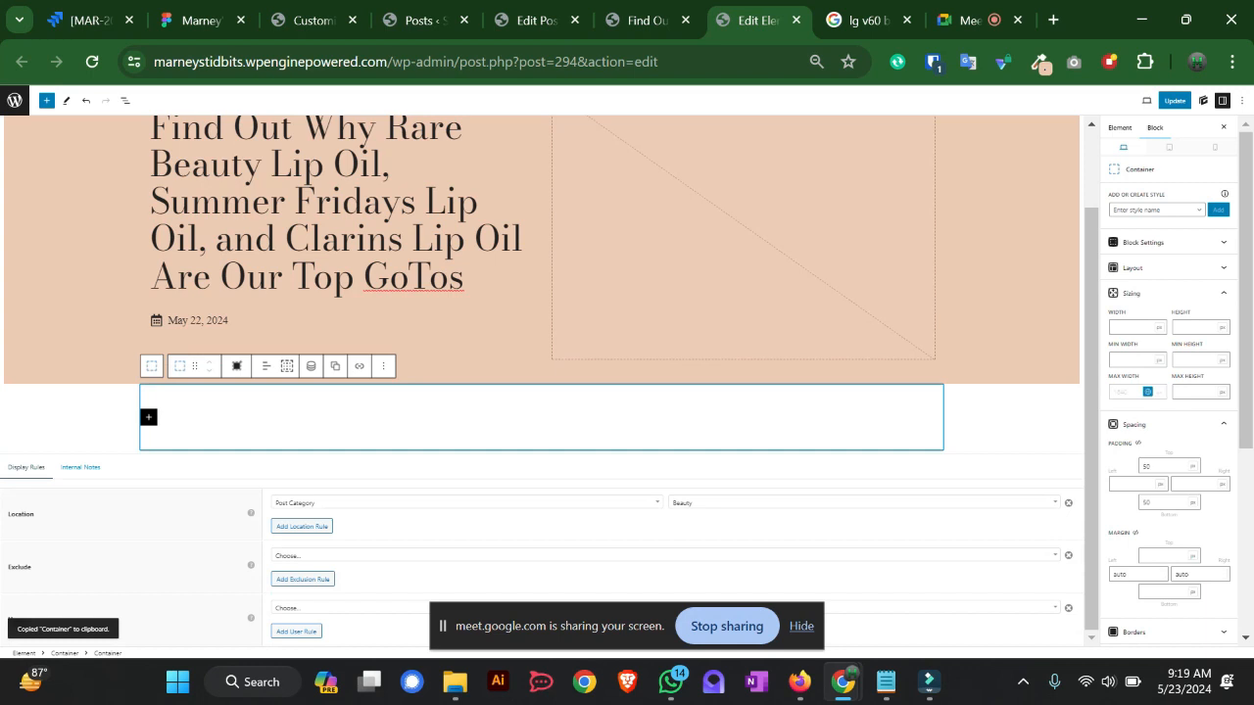
click(152, 366)
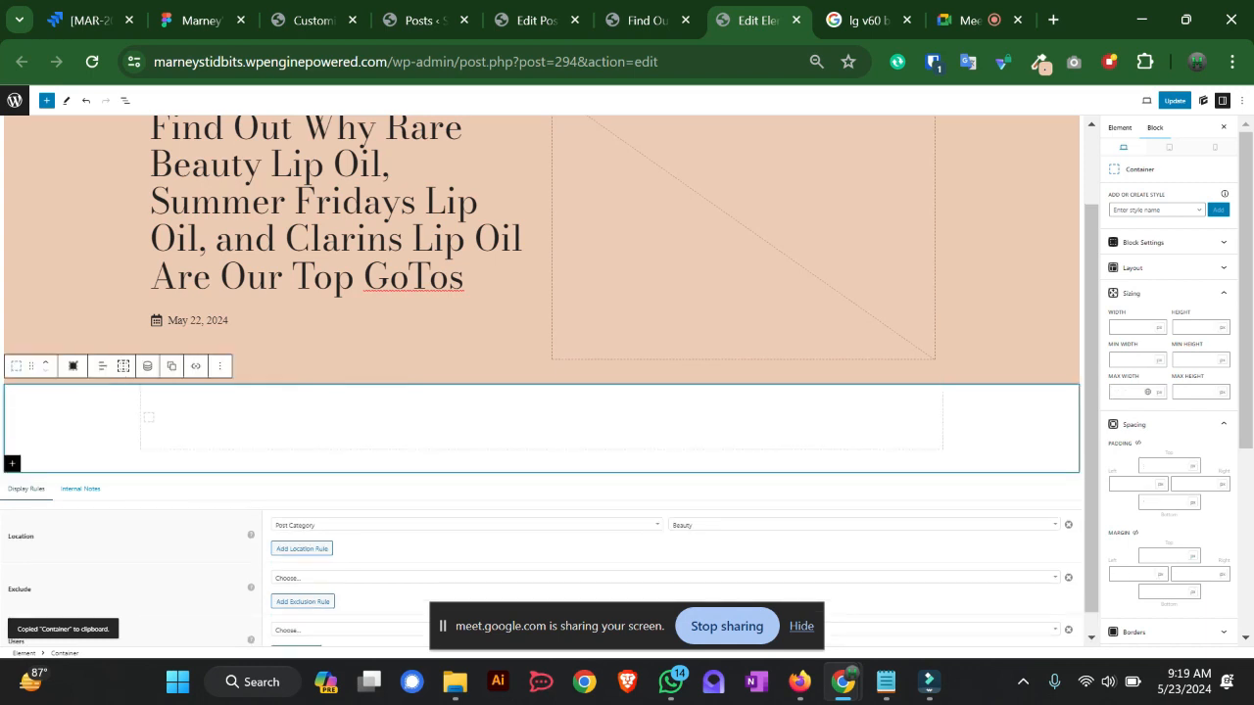
key(Delete)
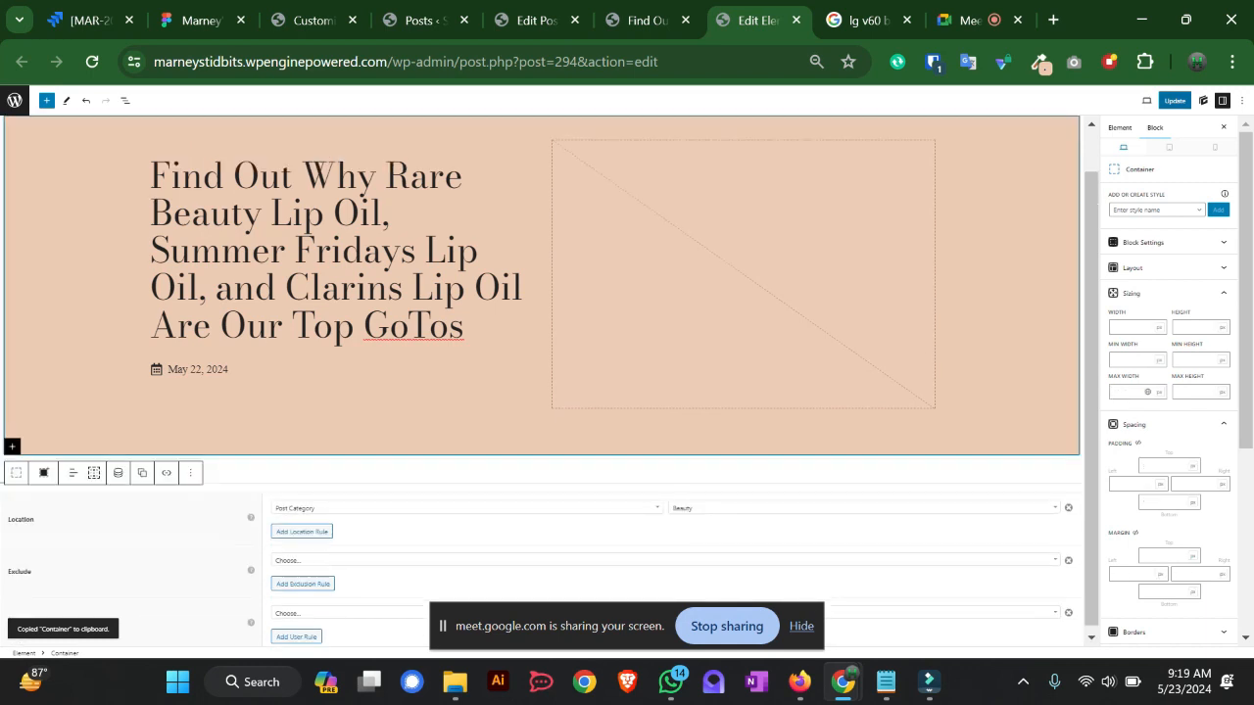
click(1175, 101)
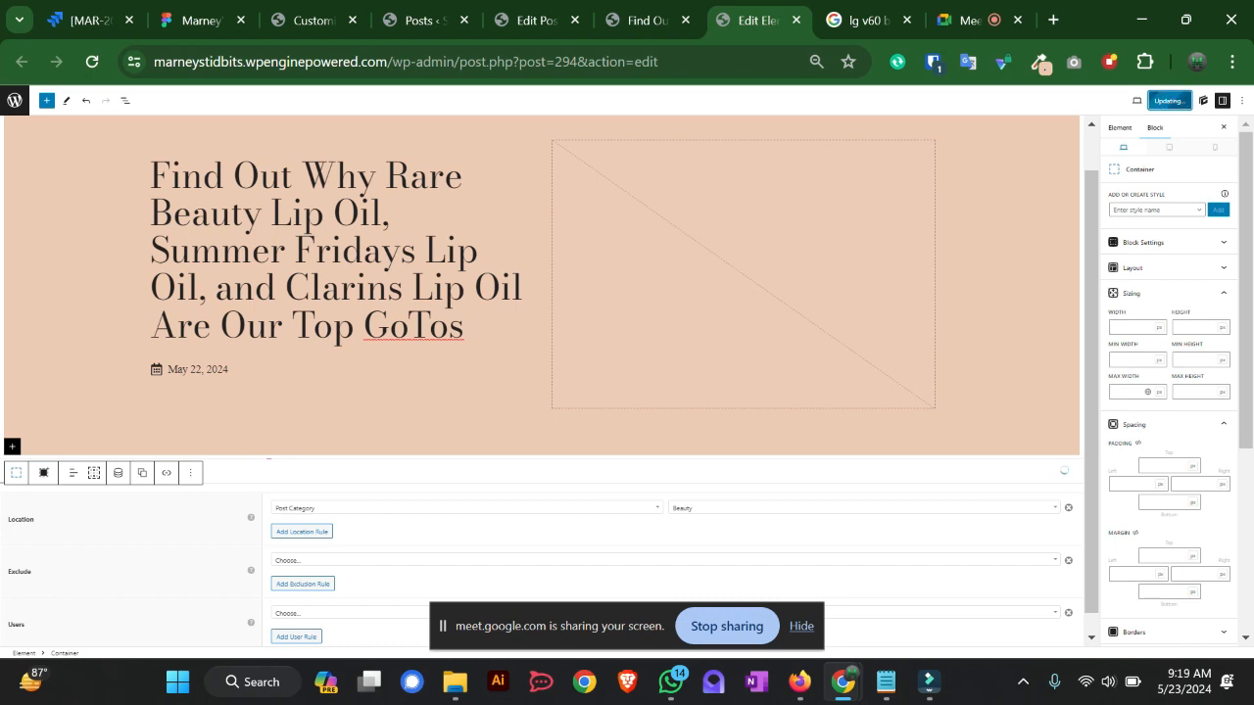
scroll(542, 381, up, 1)
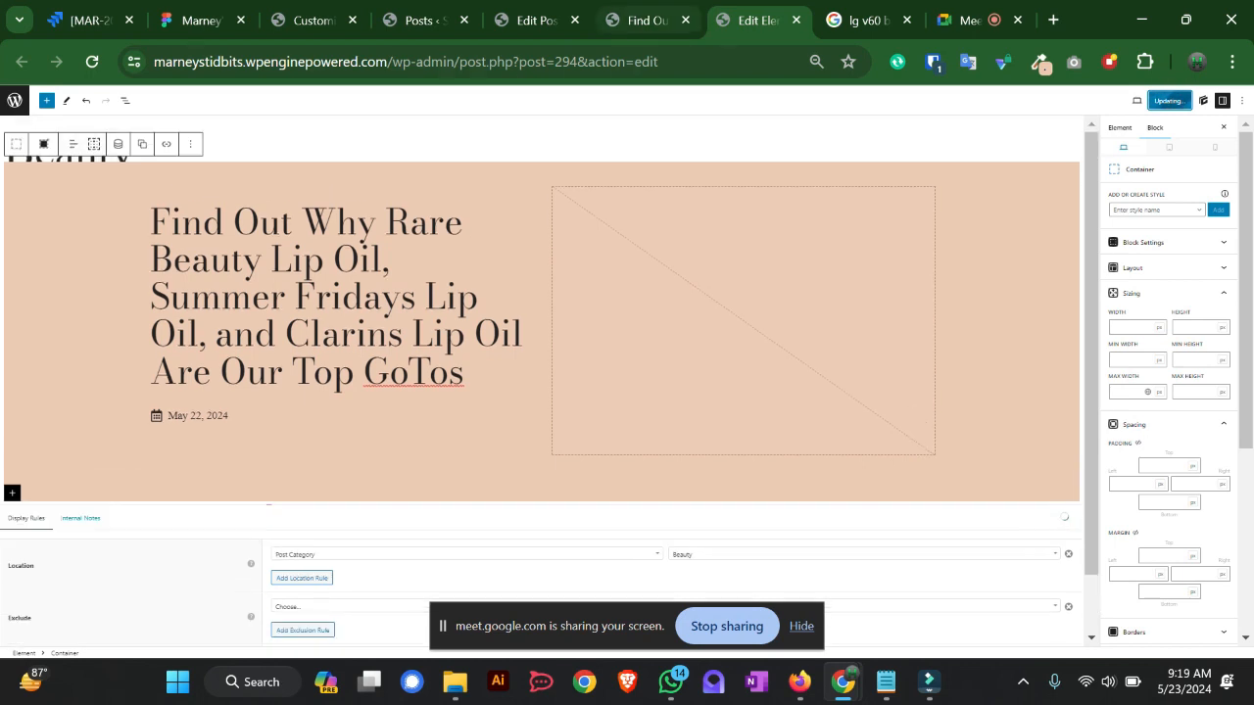
- Go back to the WordPress Posts list and open the Appearance Elements list in a new tab
click(643, 19)
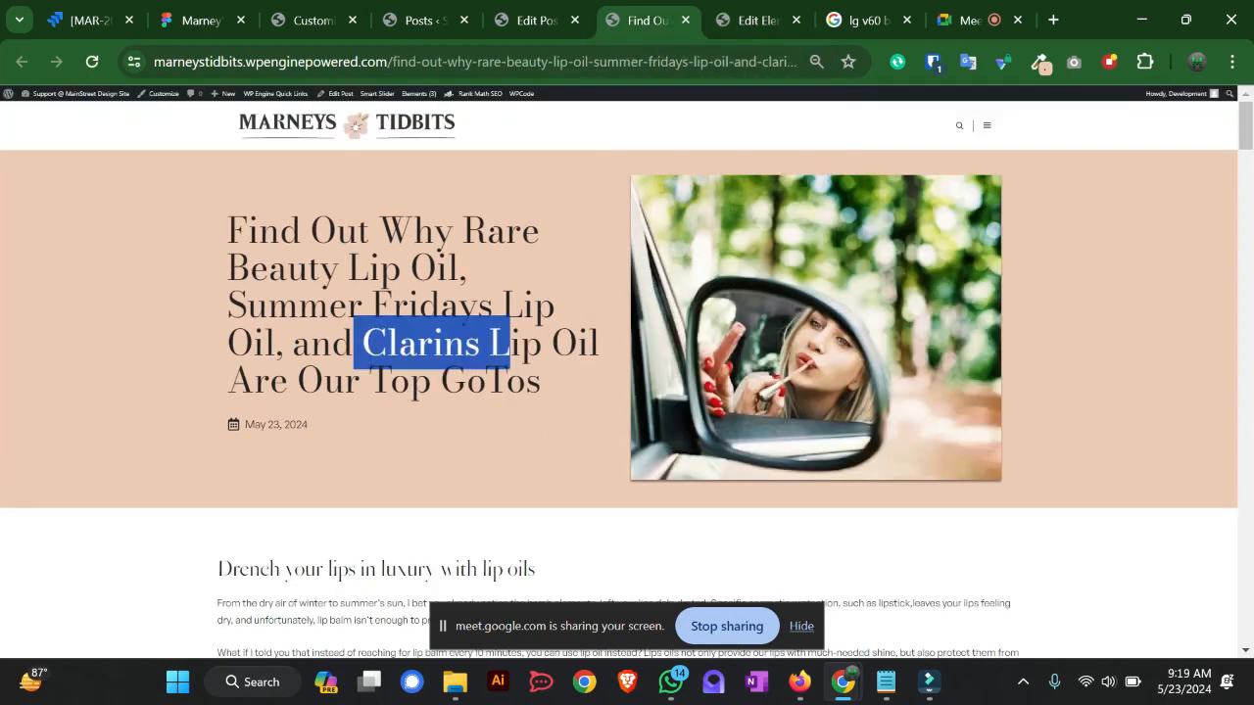
click(422, 19)
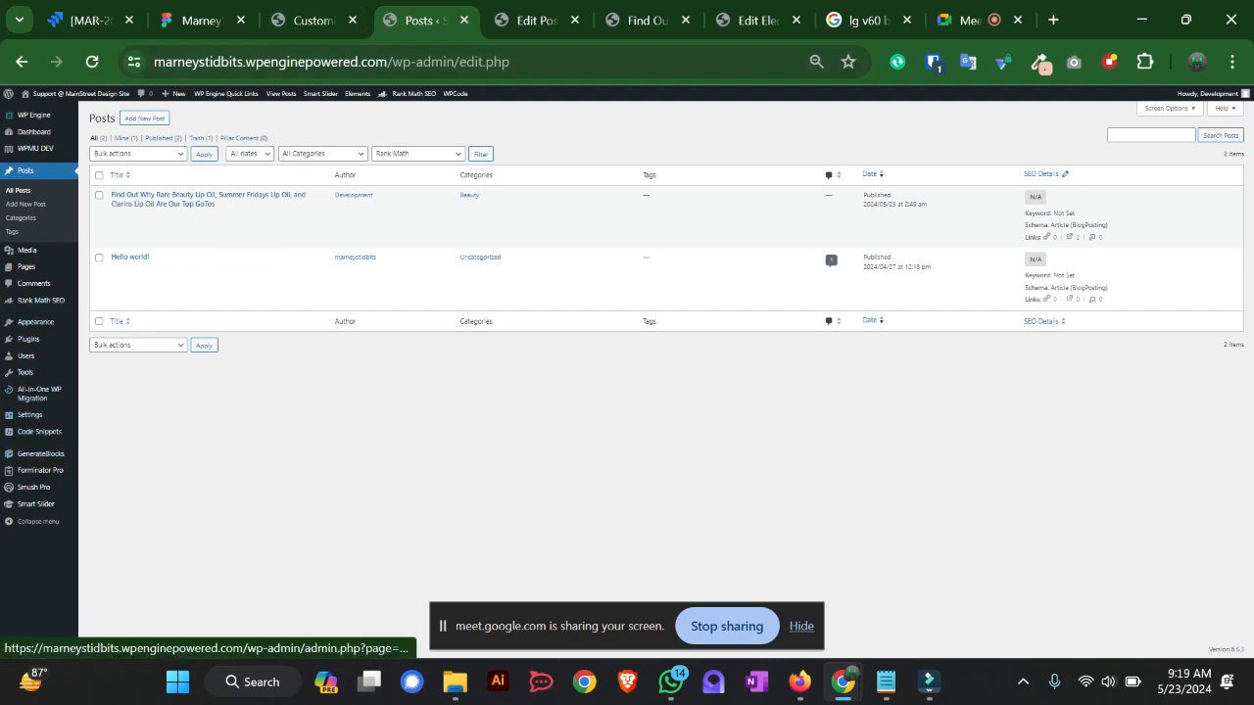
mouse_move(36, 322)
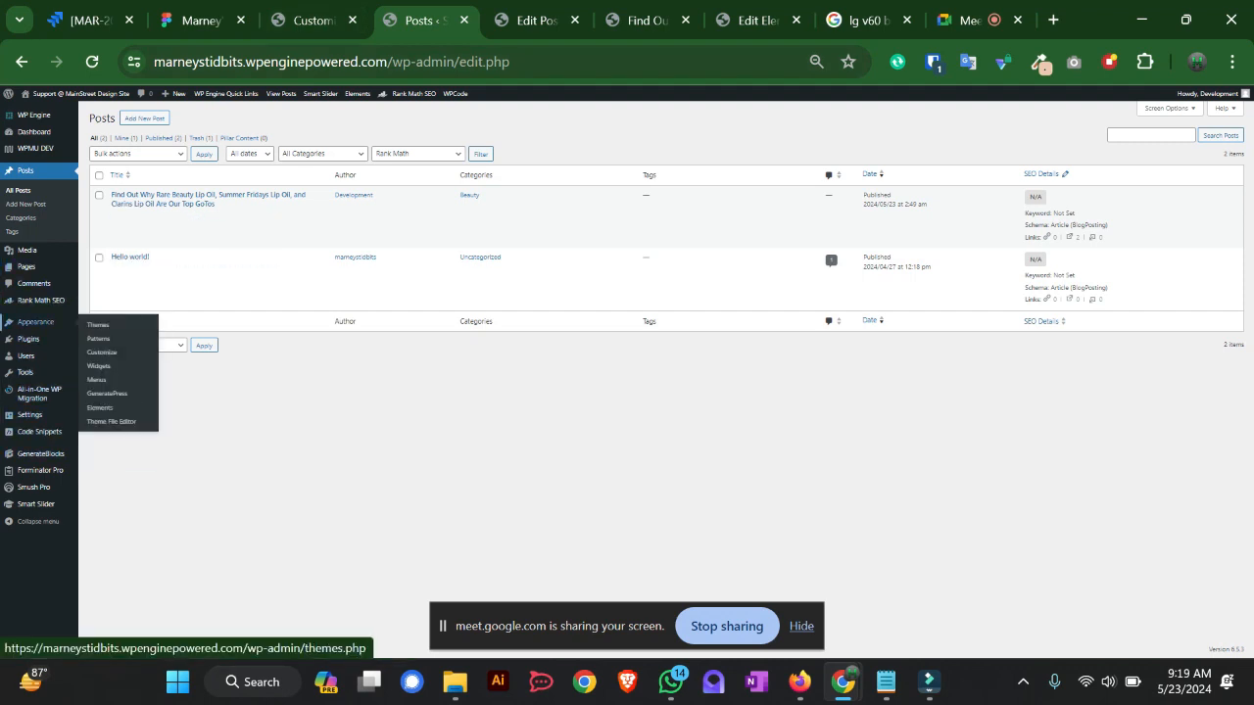
key(ctrl+plus)
key(ctrl+plus)
key(ctrl+plus)
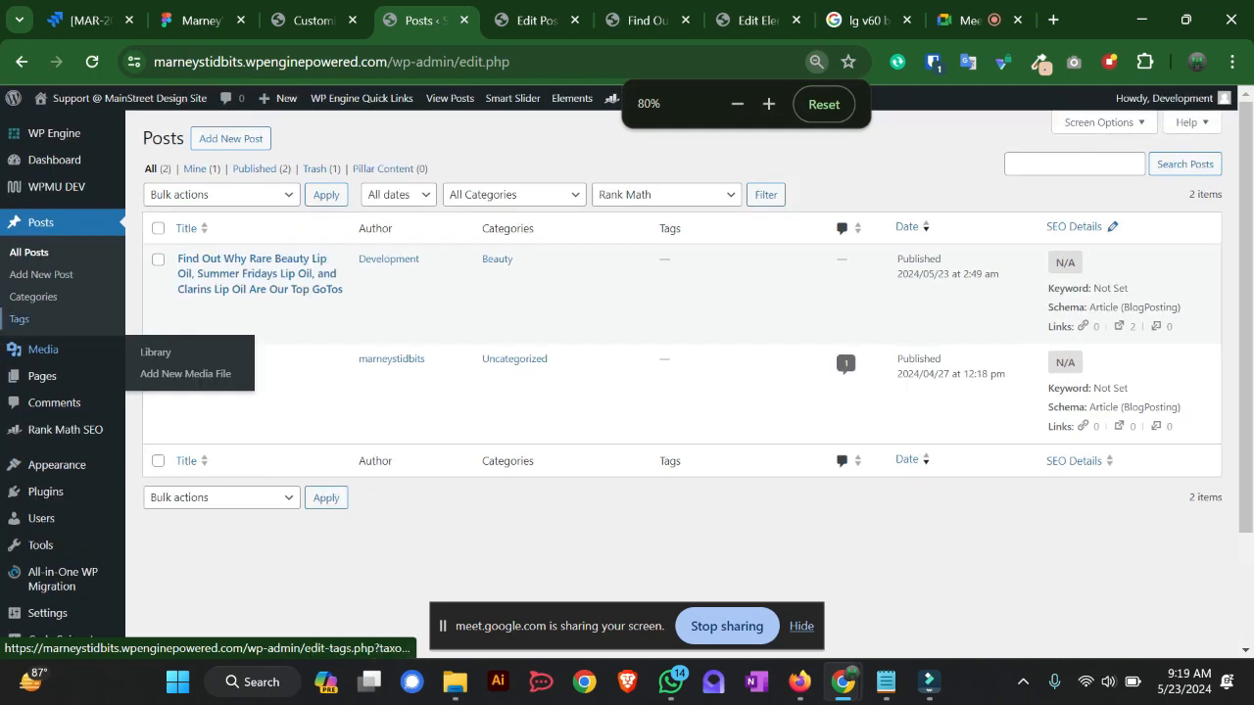
scroll(59, 432, down, 2)
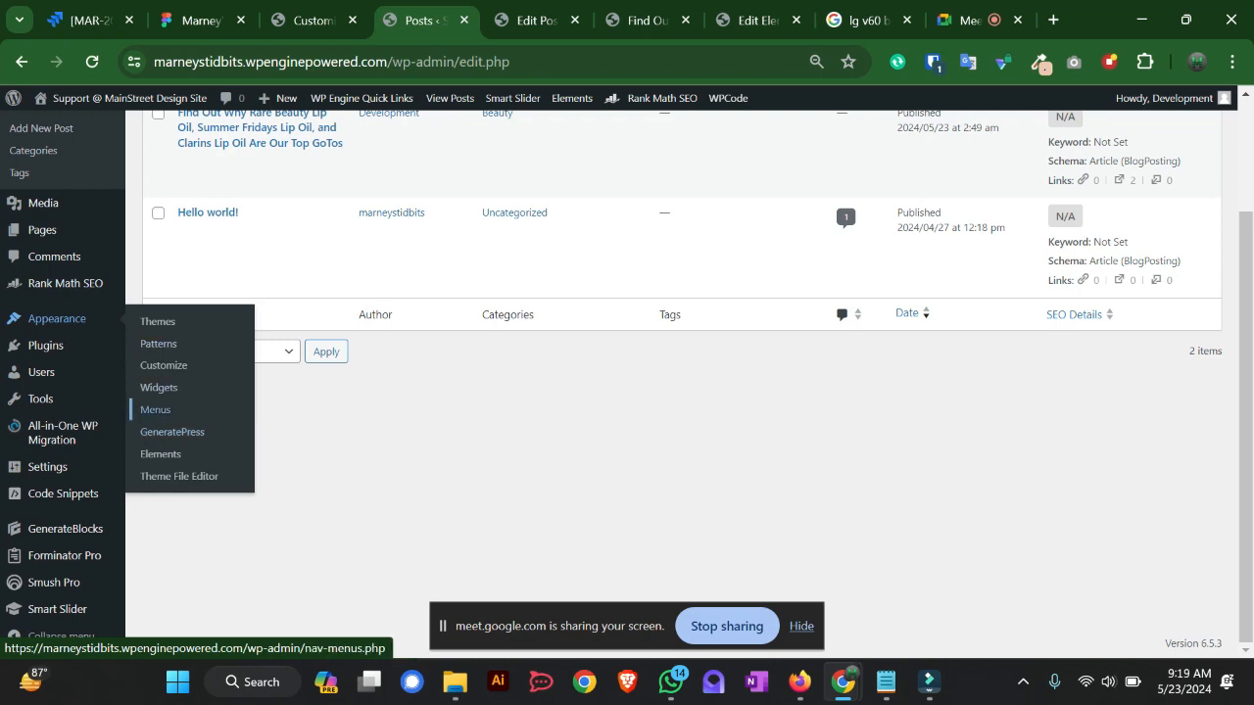
middle_click(160, 453)
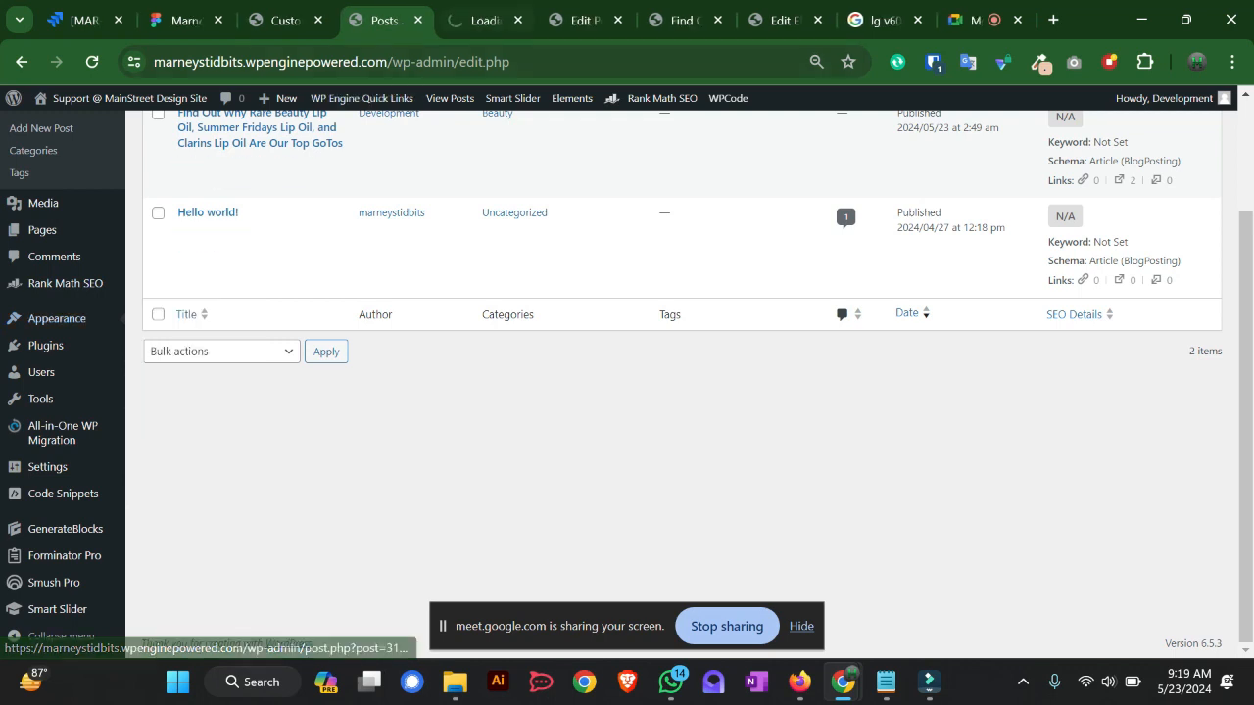
click(480, 19)
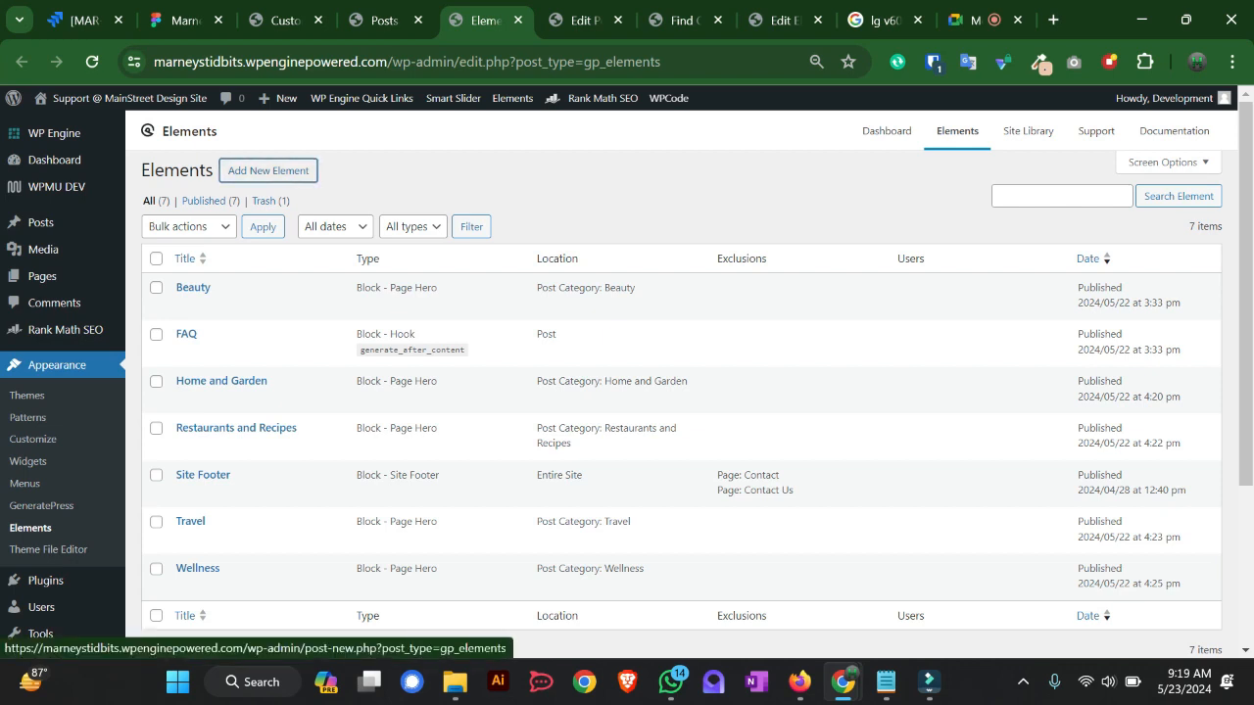
- Create a new block element titled "single post design"
click(267, 171)
click(761, 383)
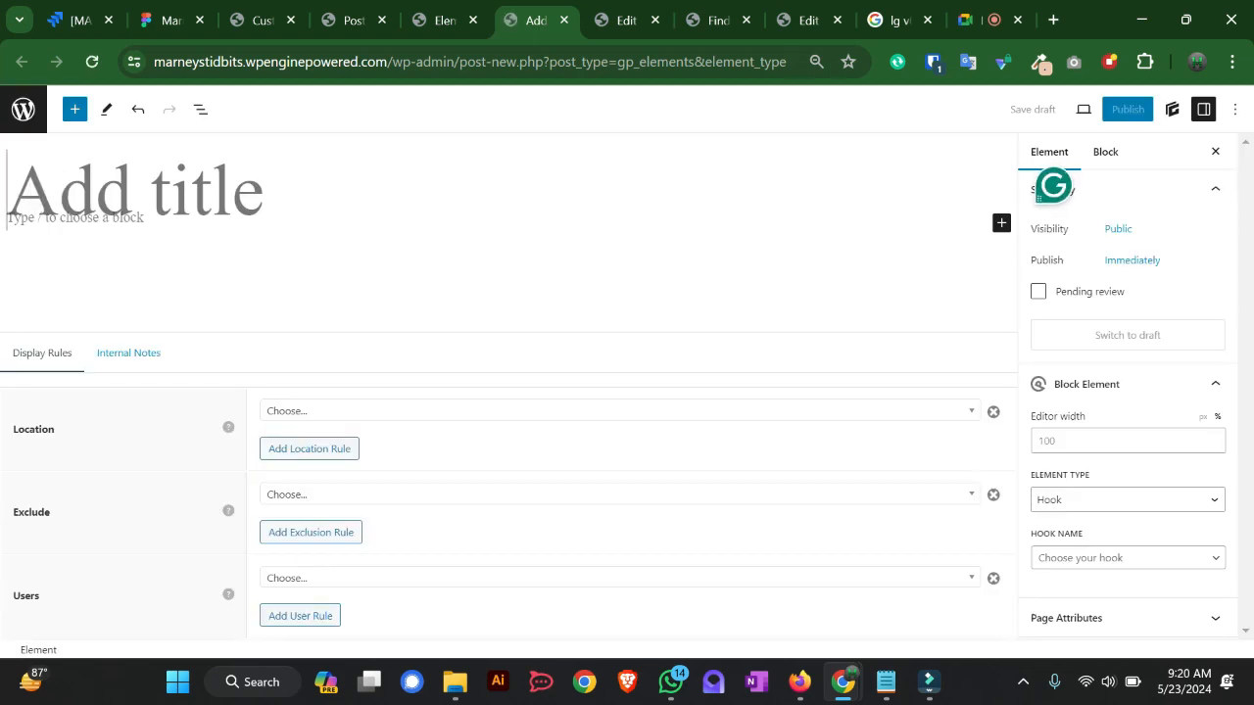
text(sin)
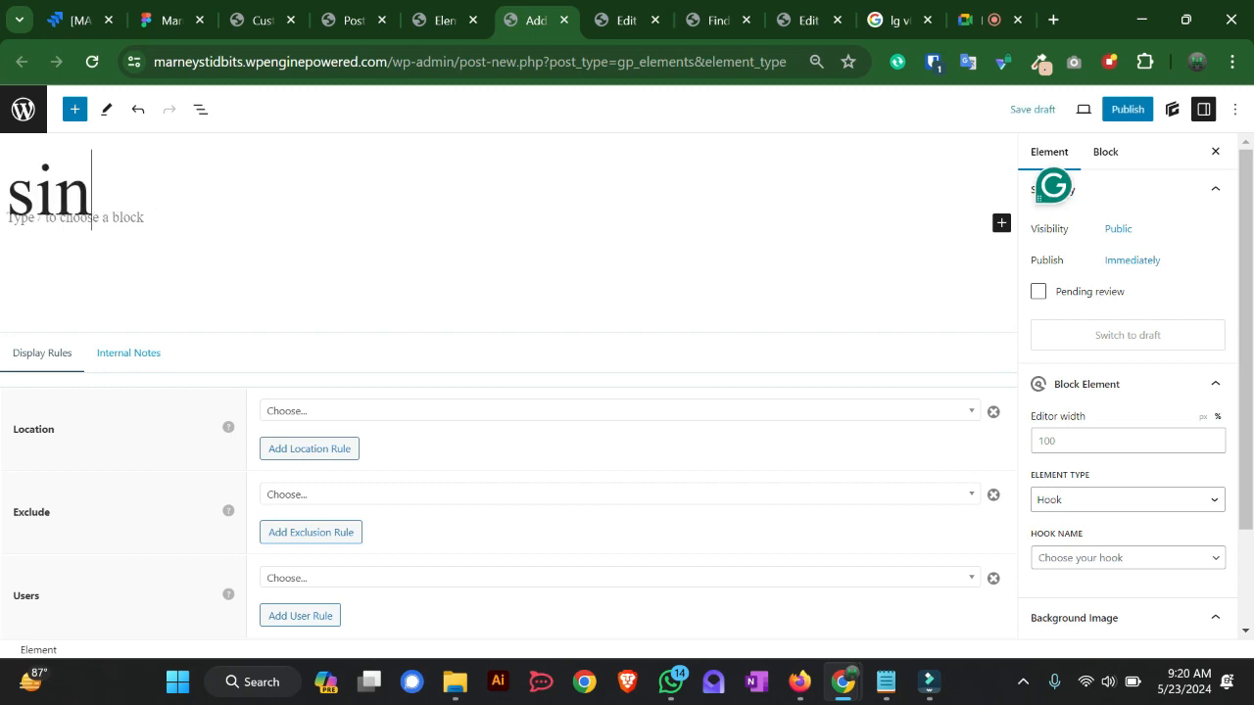
text(gle post )
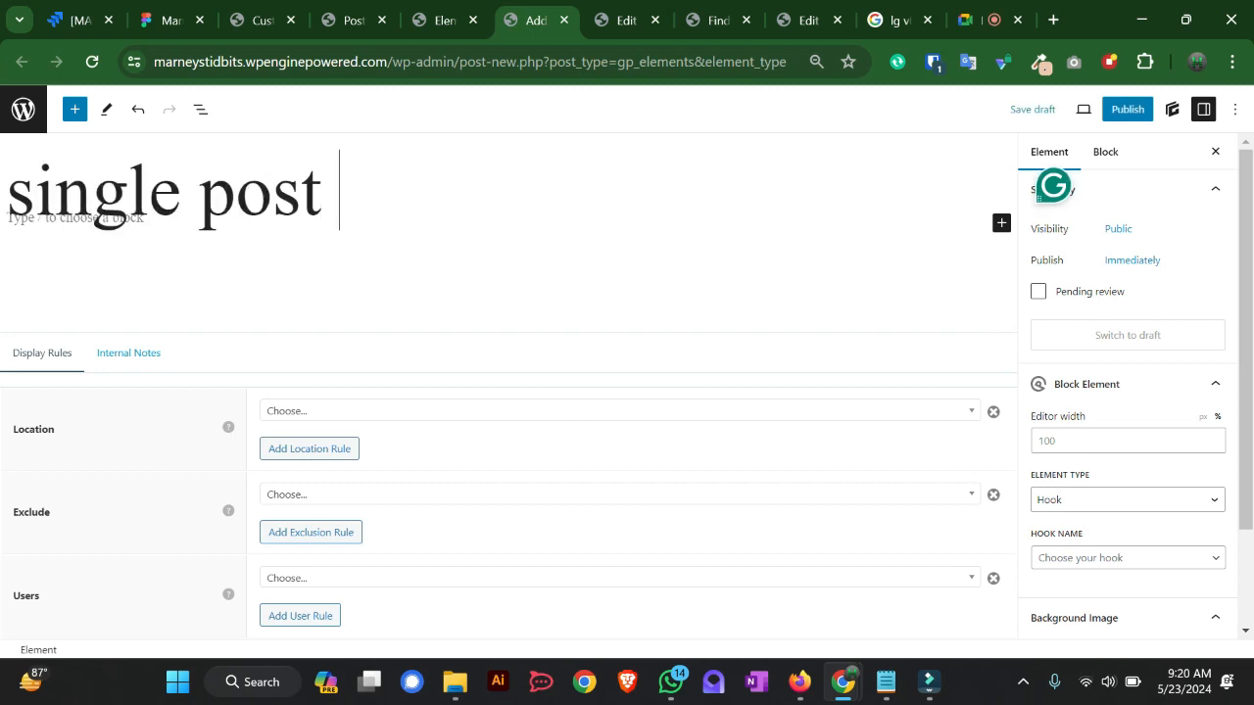
text(design)
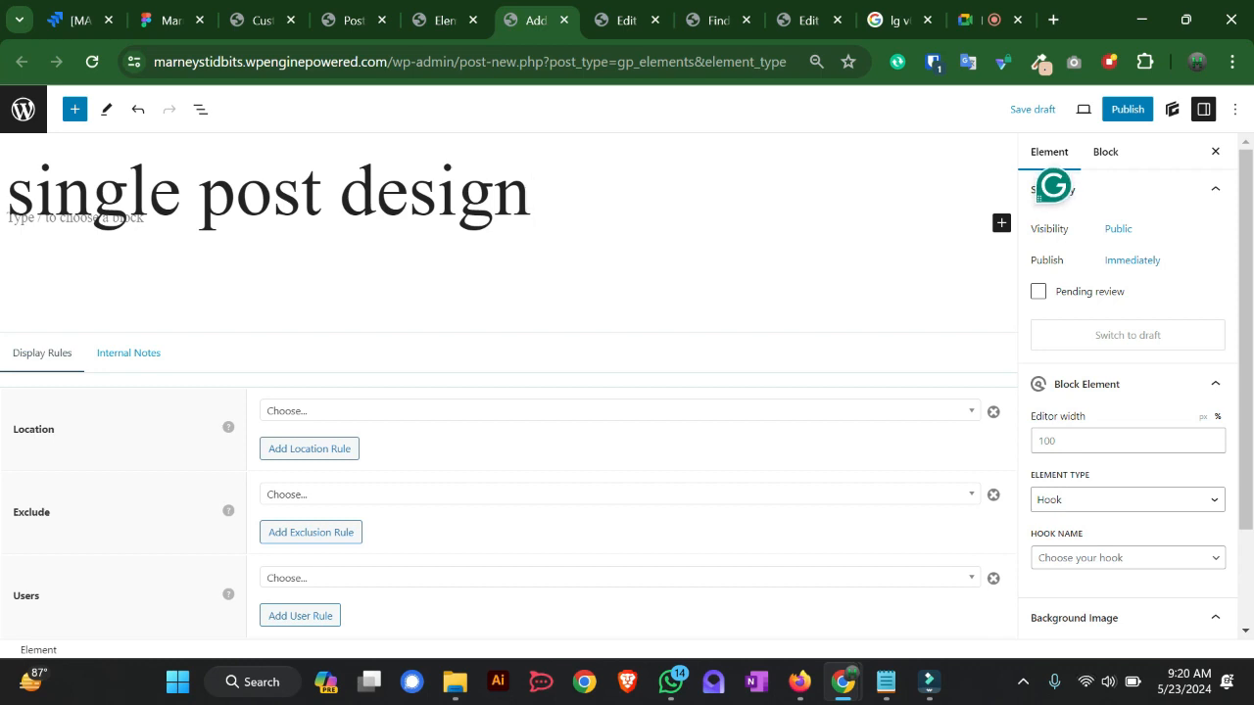
- Set the single post design element's type to Content Template
click(619, 411)
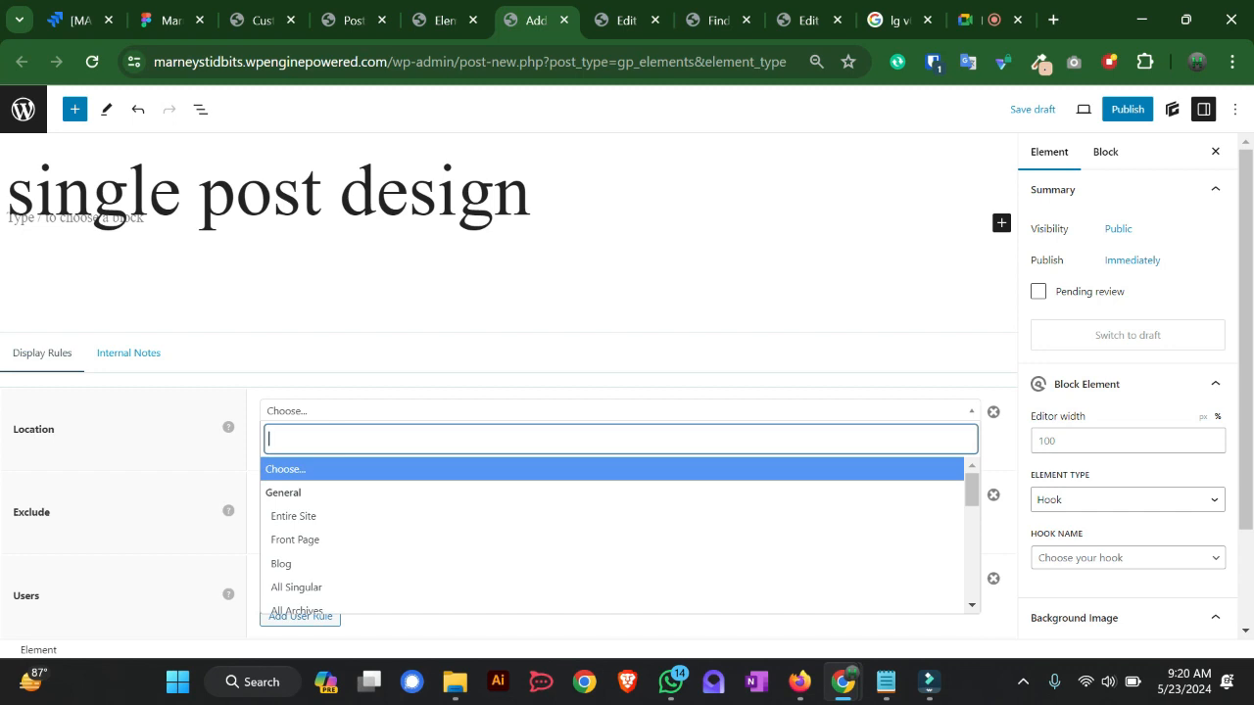
click(1128, 500)
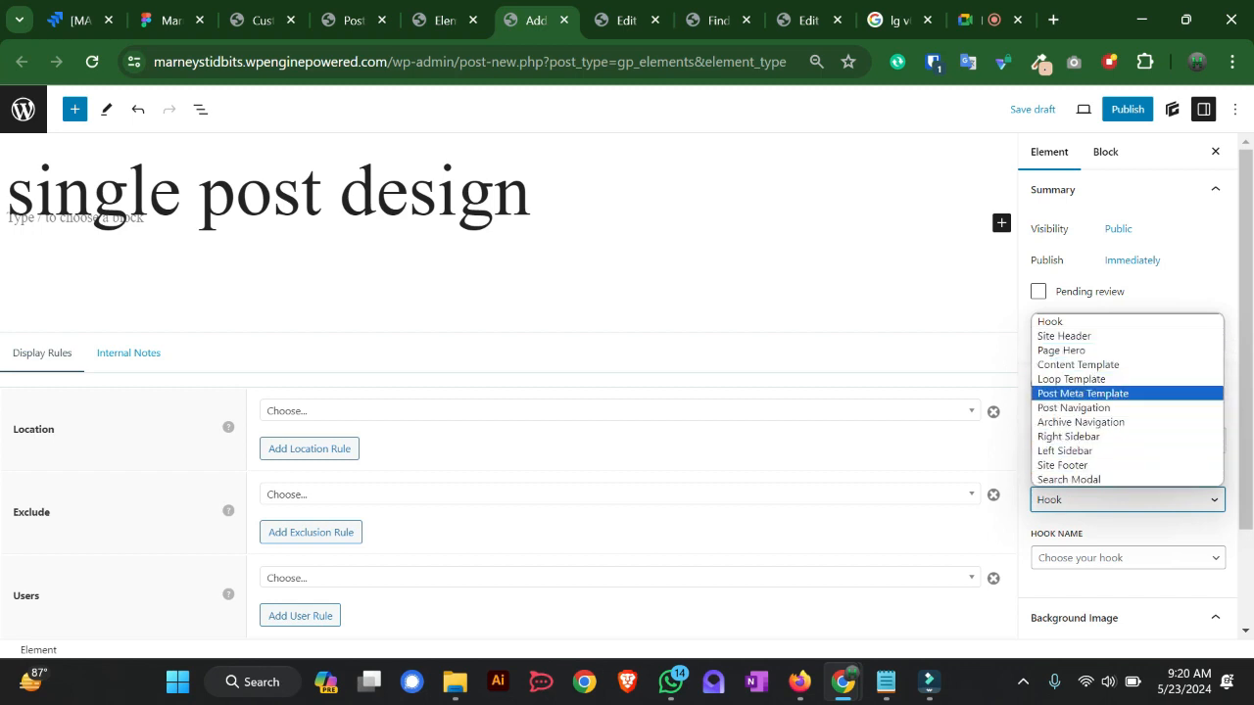
click(1078, 366)
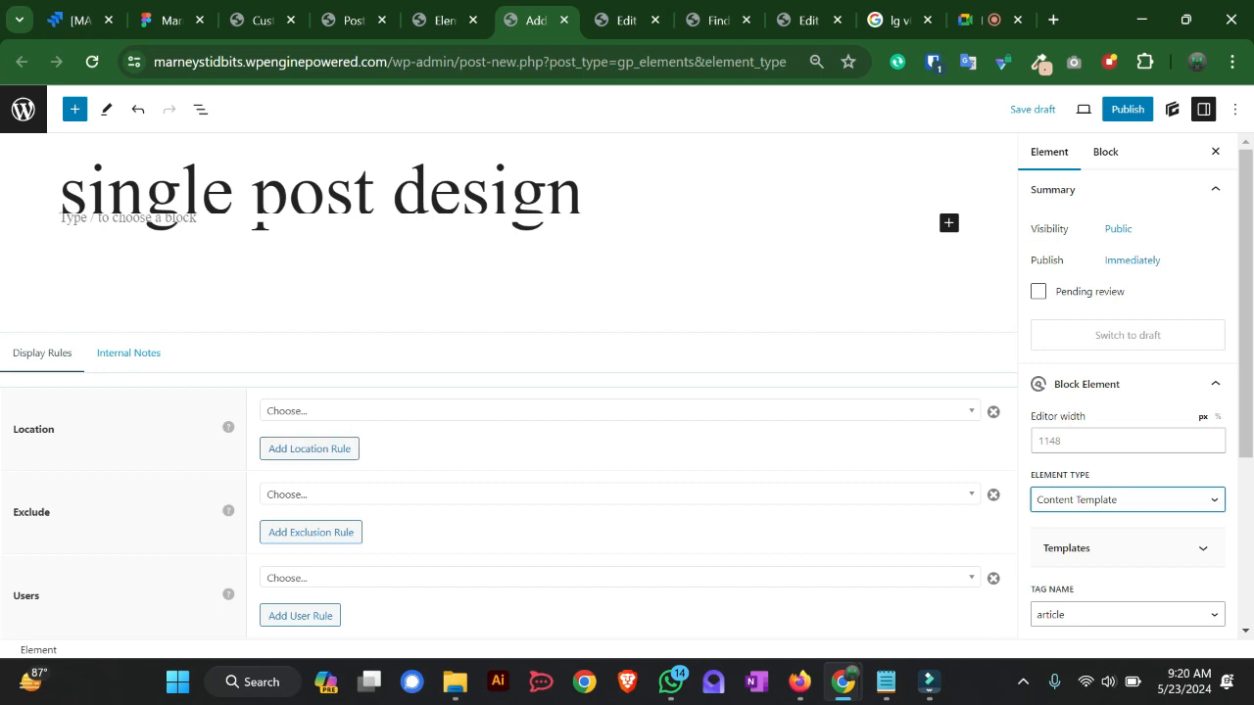
click(333, 412)
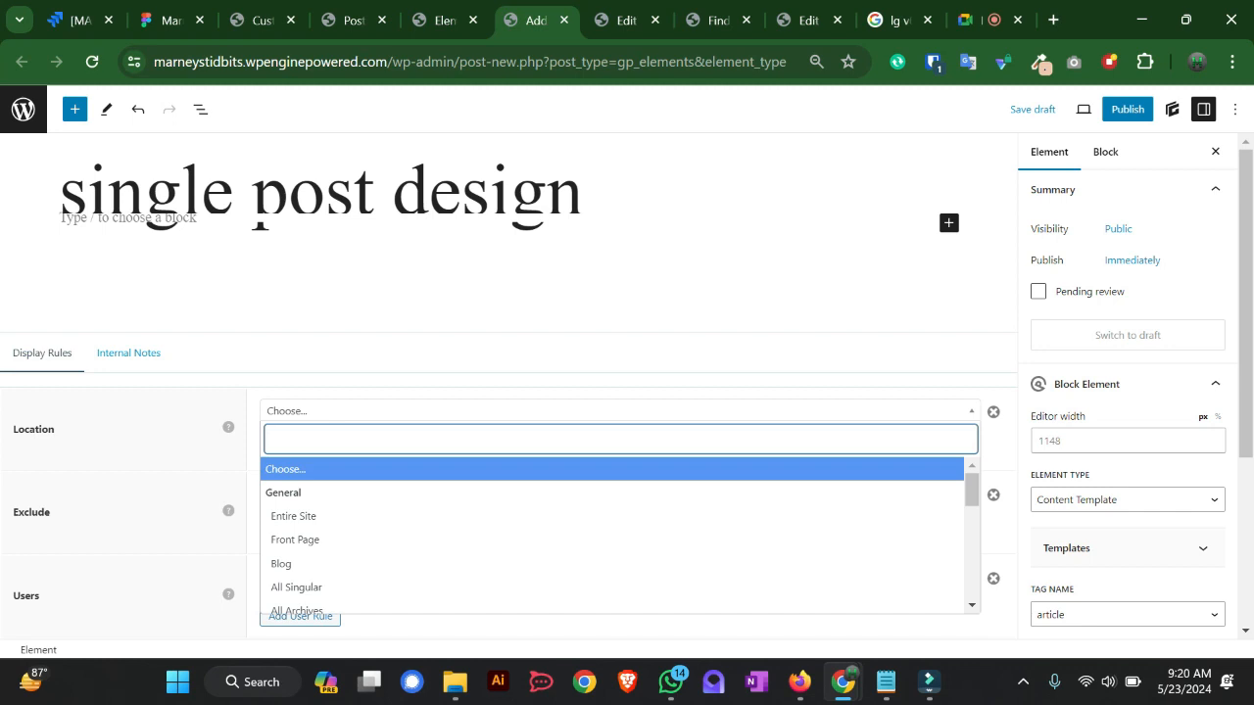
key(Escape)
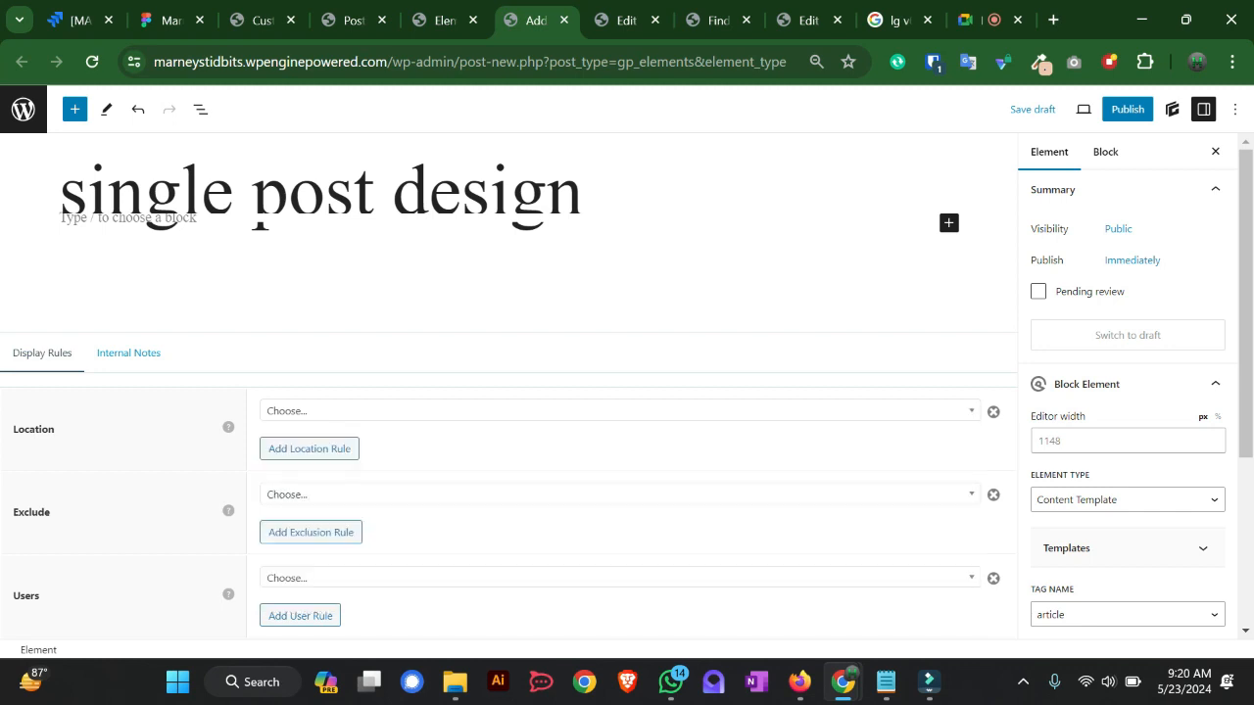
scroll(1137, 392, down, 3)
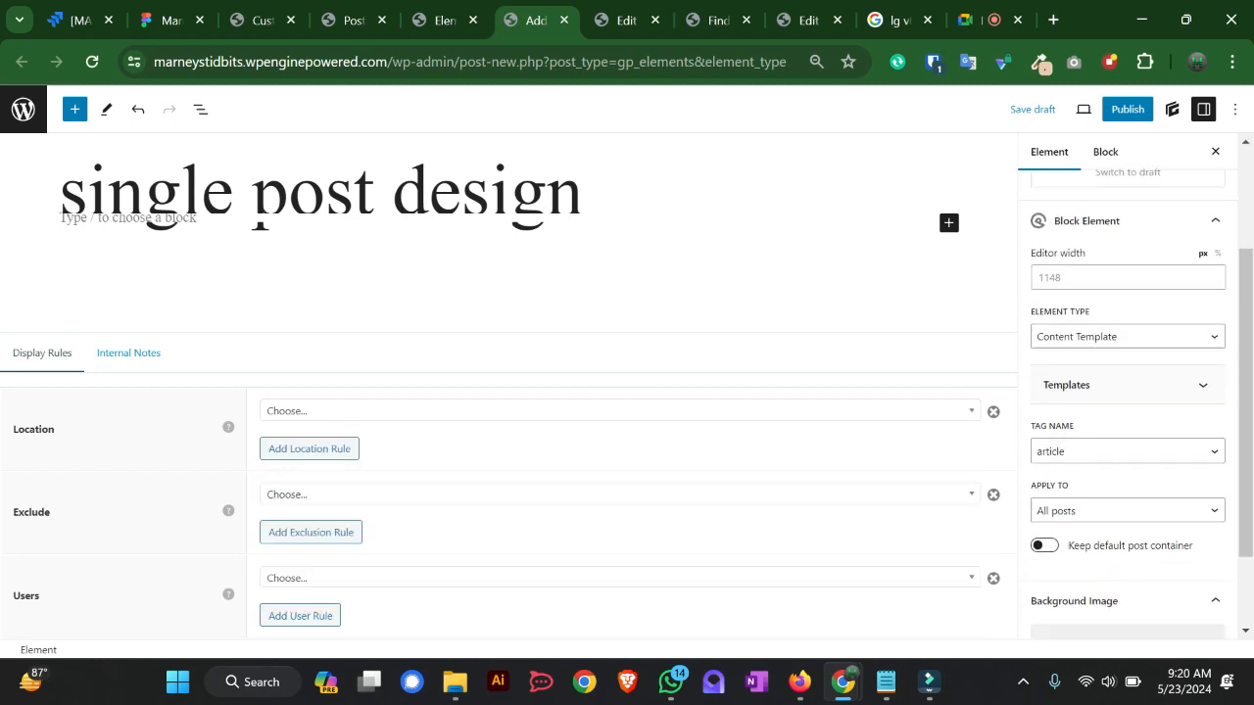
scroll(1127, 392, up, 3)
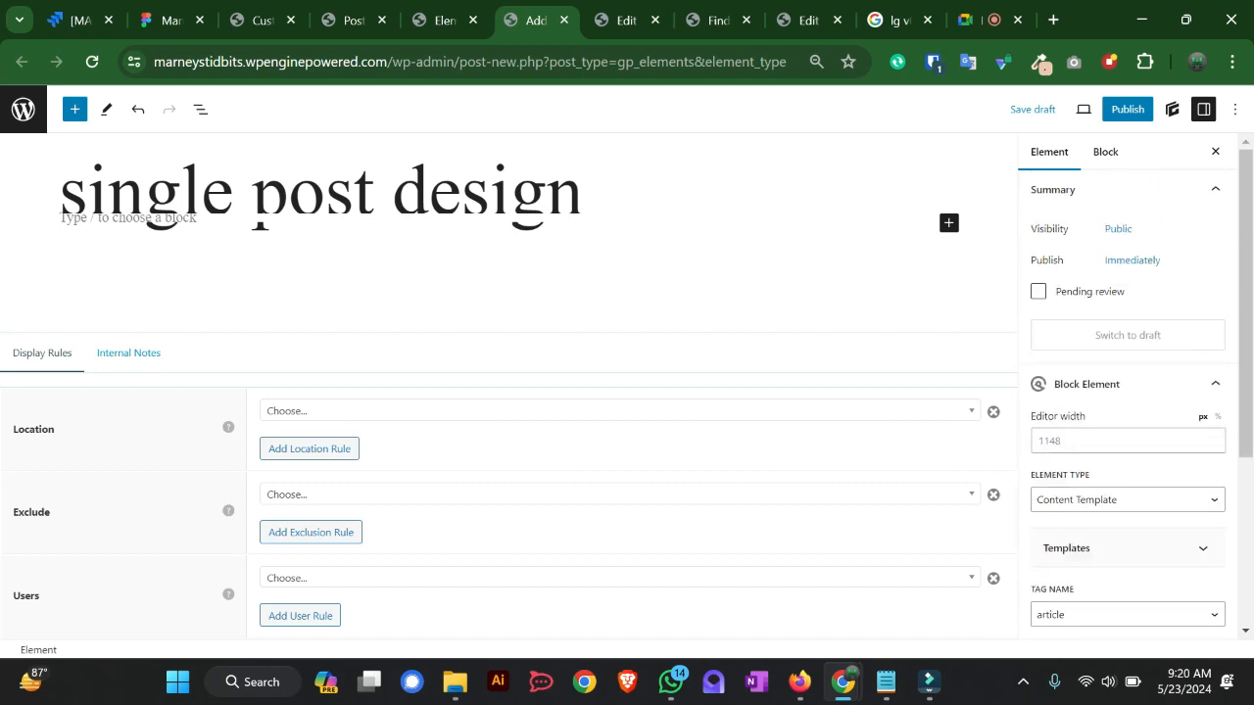
- Set the element's display location rule to Post with All Posts
click(619, 411)
key(Down)
key(Down)
key(Down)
key(Down)
key(Down)
key(Down)
key(Down)
key(Down)
key(Down)
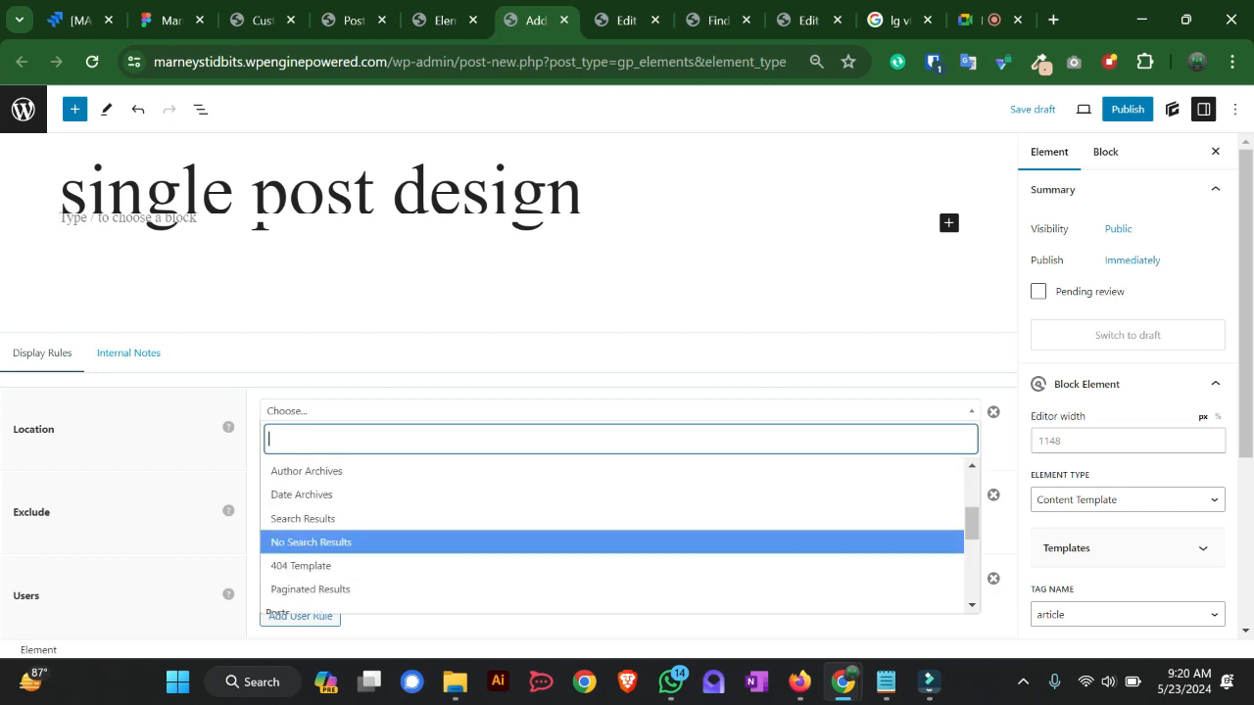
key(Up)
key(Up)
key(Down)
key(Down)
key(Down)
key(Down)
key(Down)
key(Down)
key(Down)
key(Down)
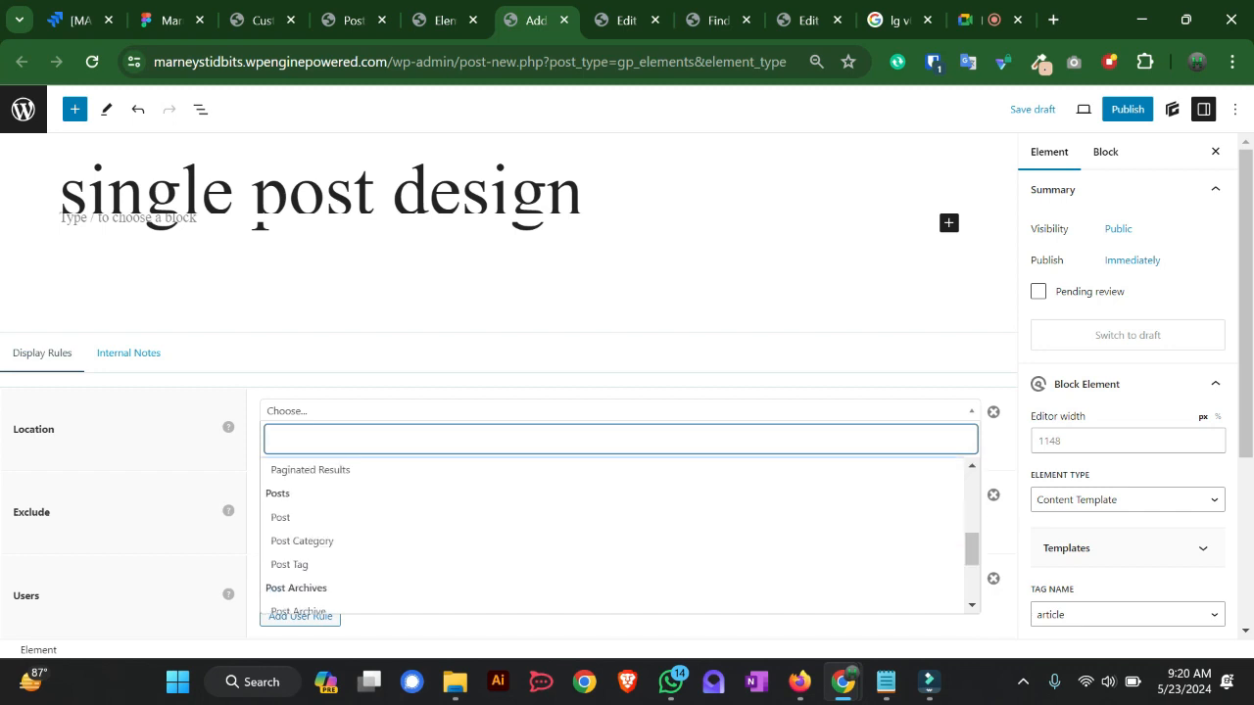
key(Up)
key(Up)
key(Down)
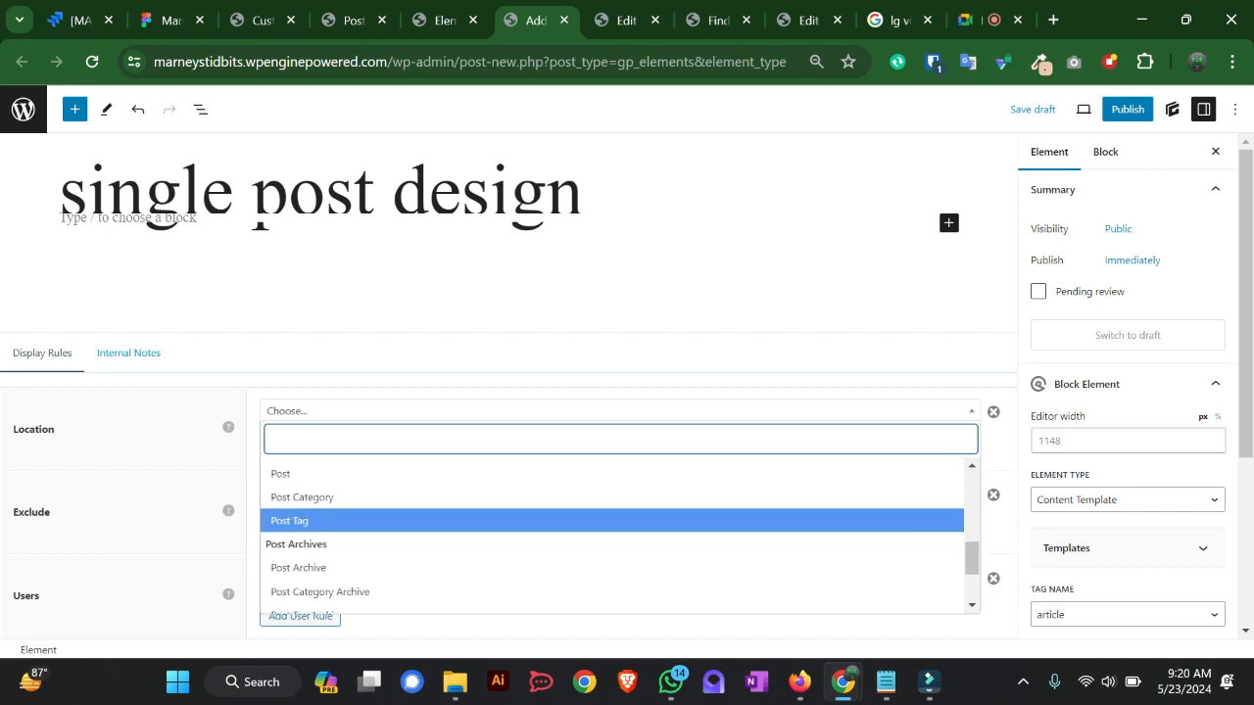
key(Up)
key(Up)
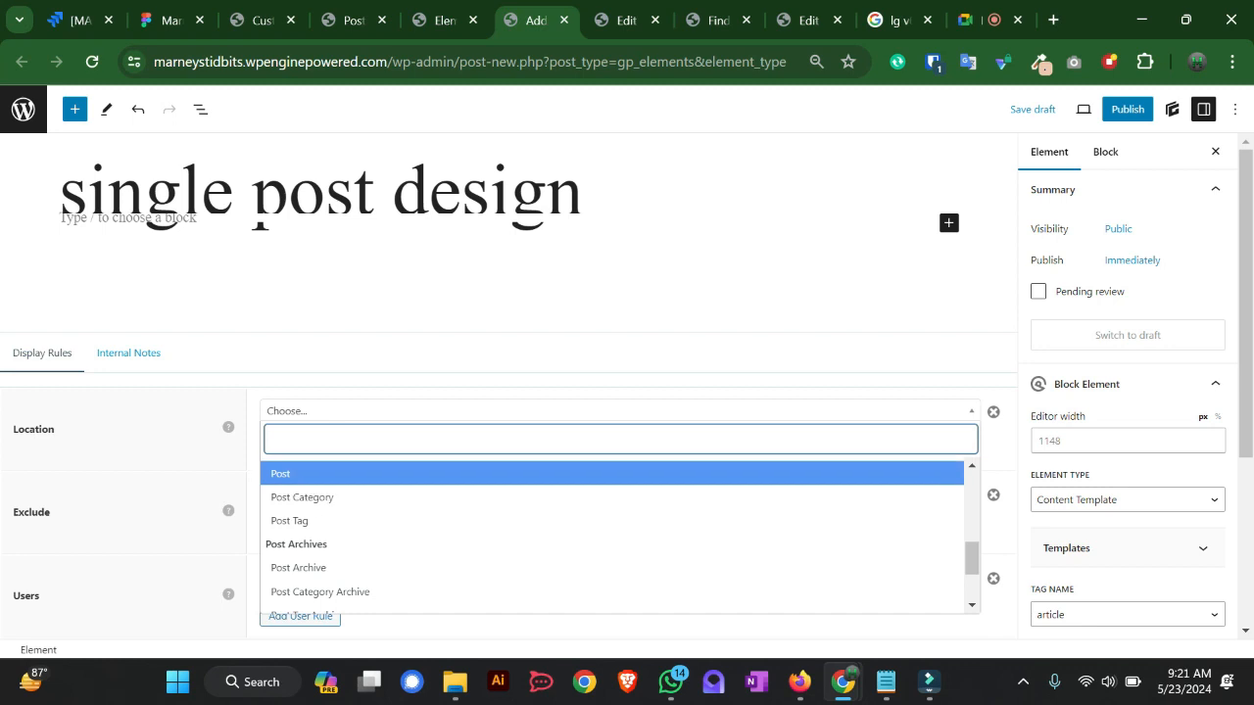
key(Down)
key(Down)
key(Down)
key(Down)
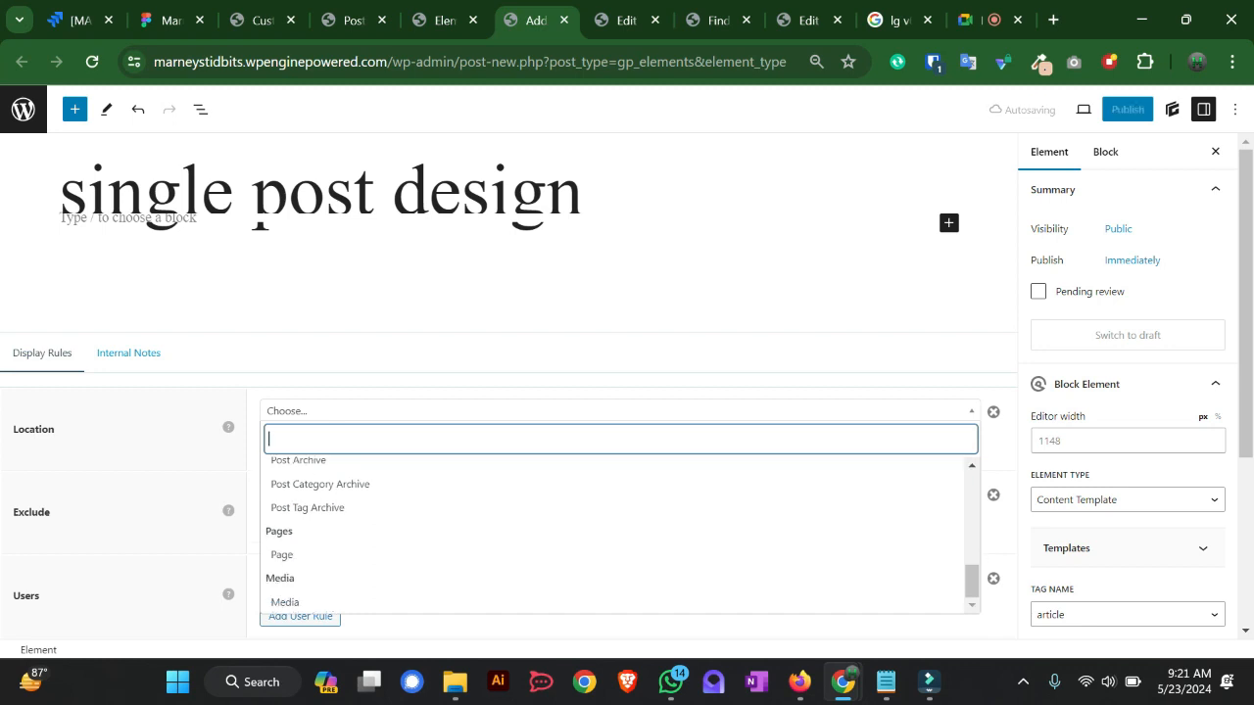
text(sing)
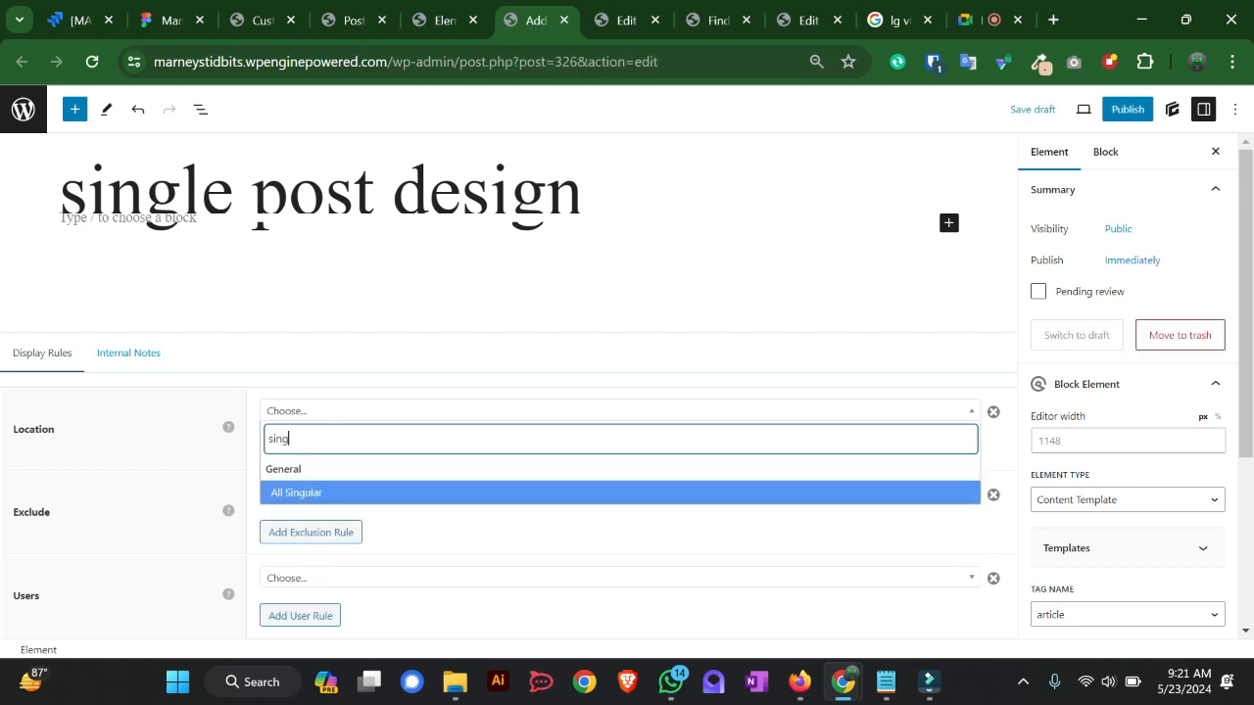
key(BackSpace)
key(BackSpace)
key(BackSpace)
key(BackSpace)
text(po)
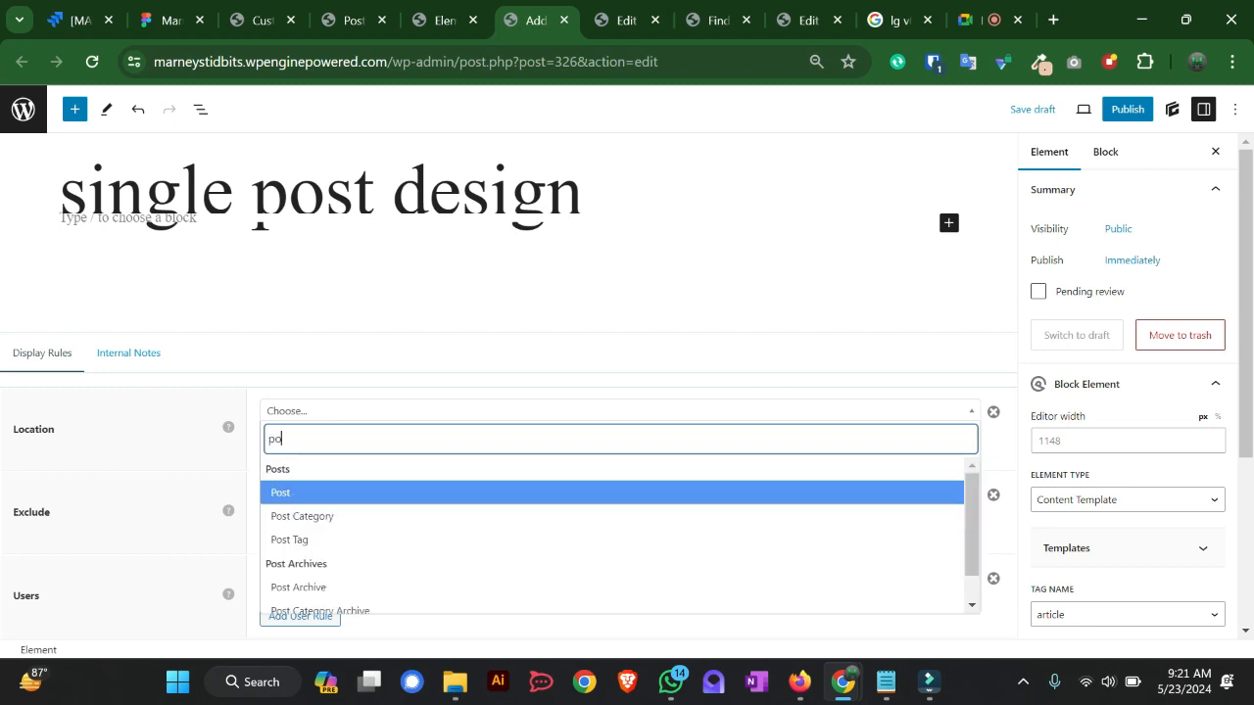
text(st)
key(Return)
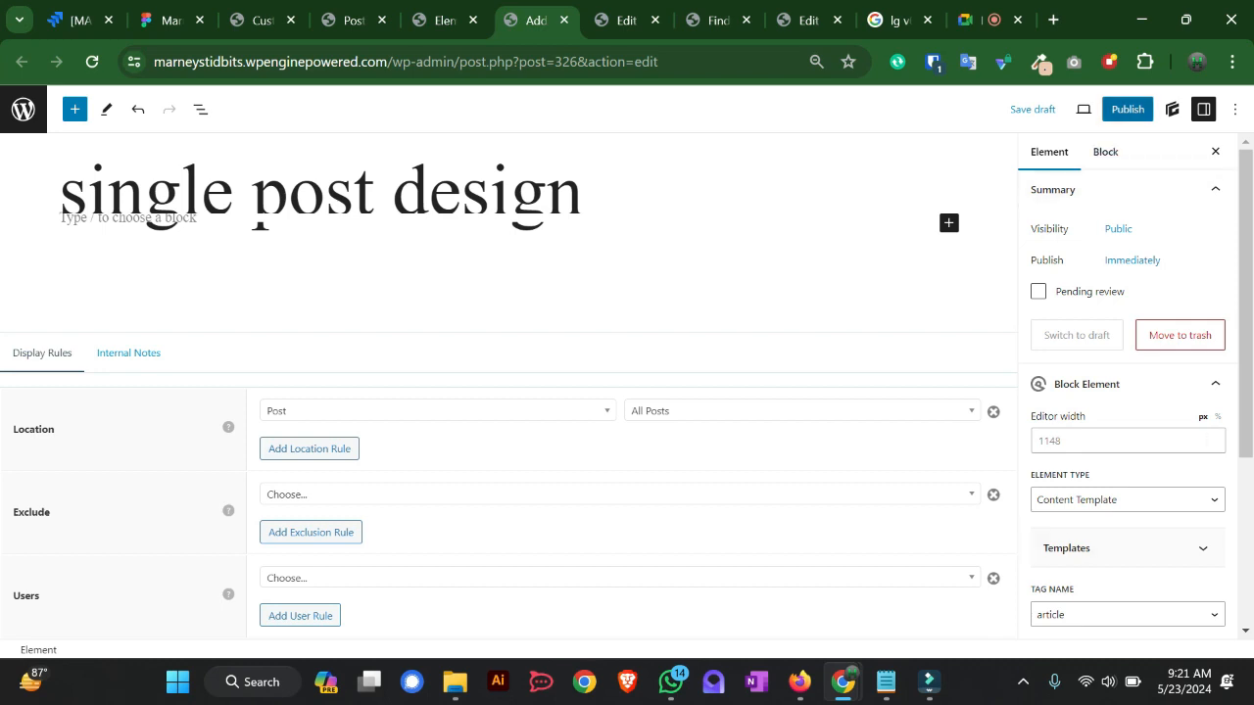
- Publish the single post design element and insert a container block with a nested inner container
click(1127, 108)
click(1103, 110)
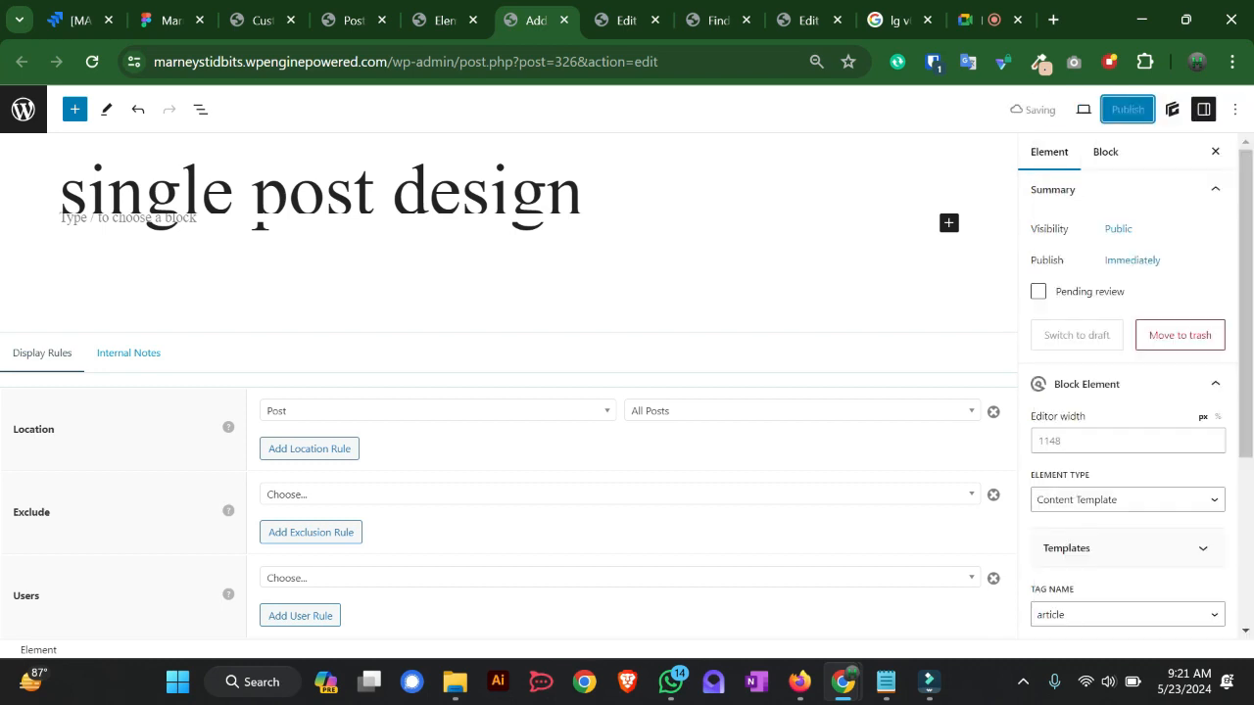
click(947, 223)
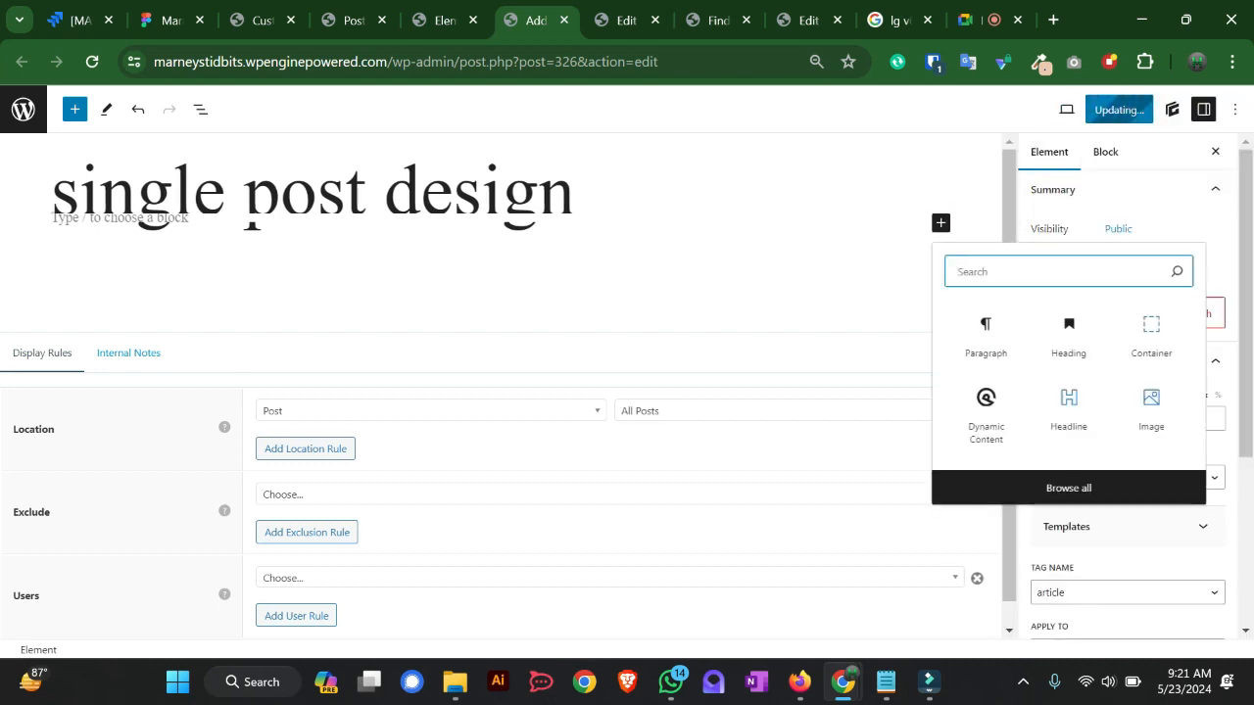
click(986, 334)
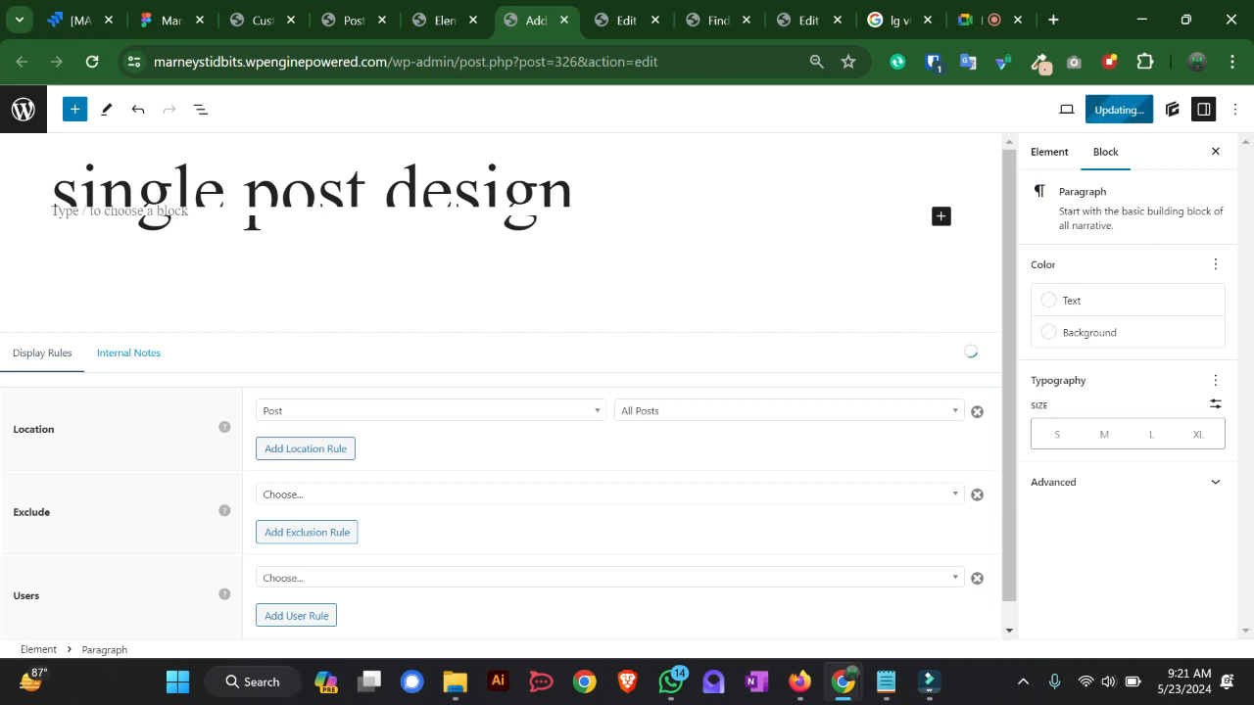
key(ctrl+v)
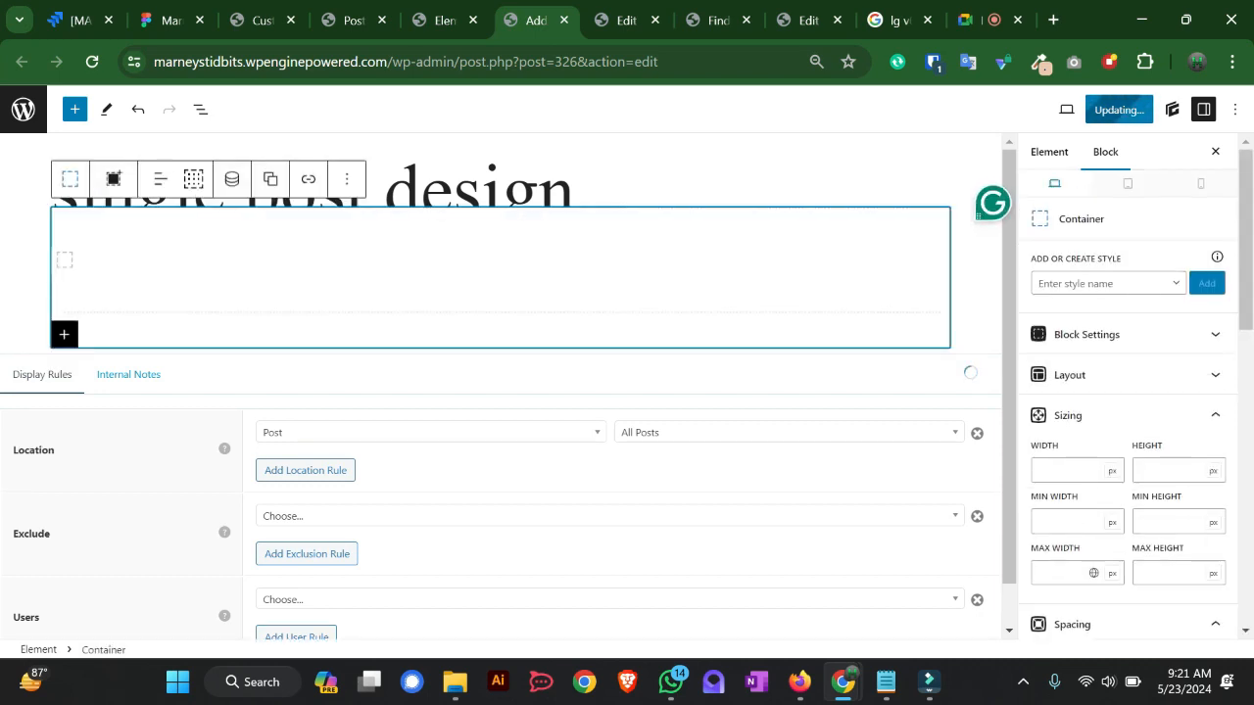
- Add a Dynamic Content block of type Post content inside the inner container and update the element
click(65, 260)
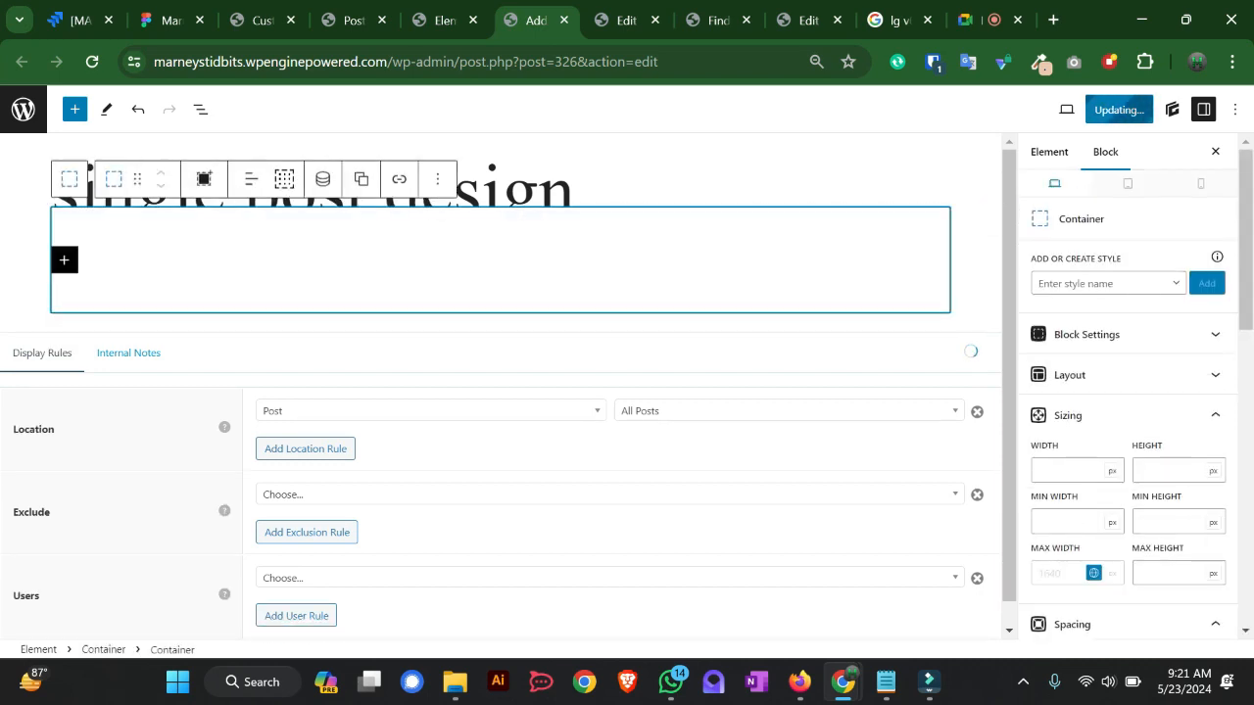
click(73, 260)
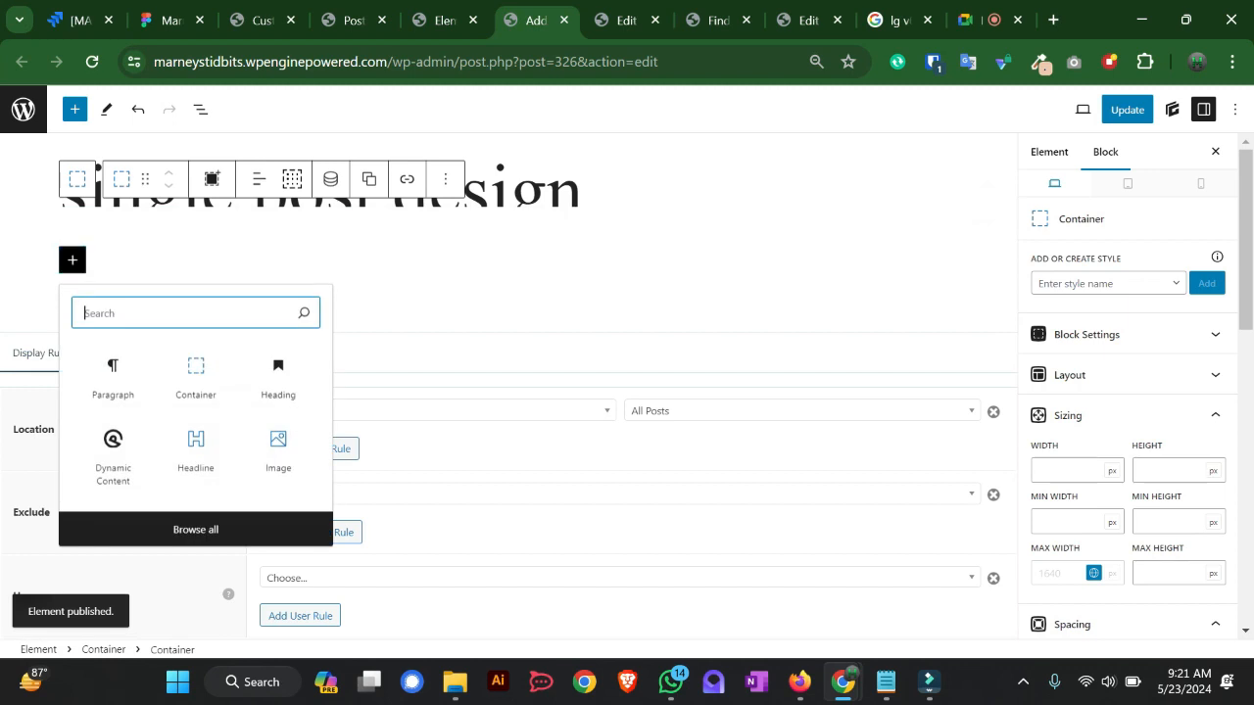
click(113, 446)
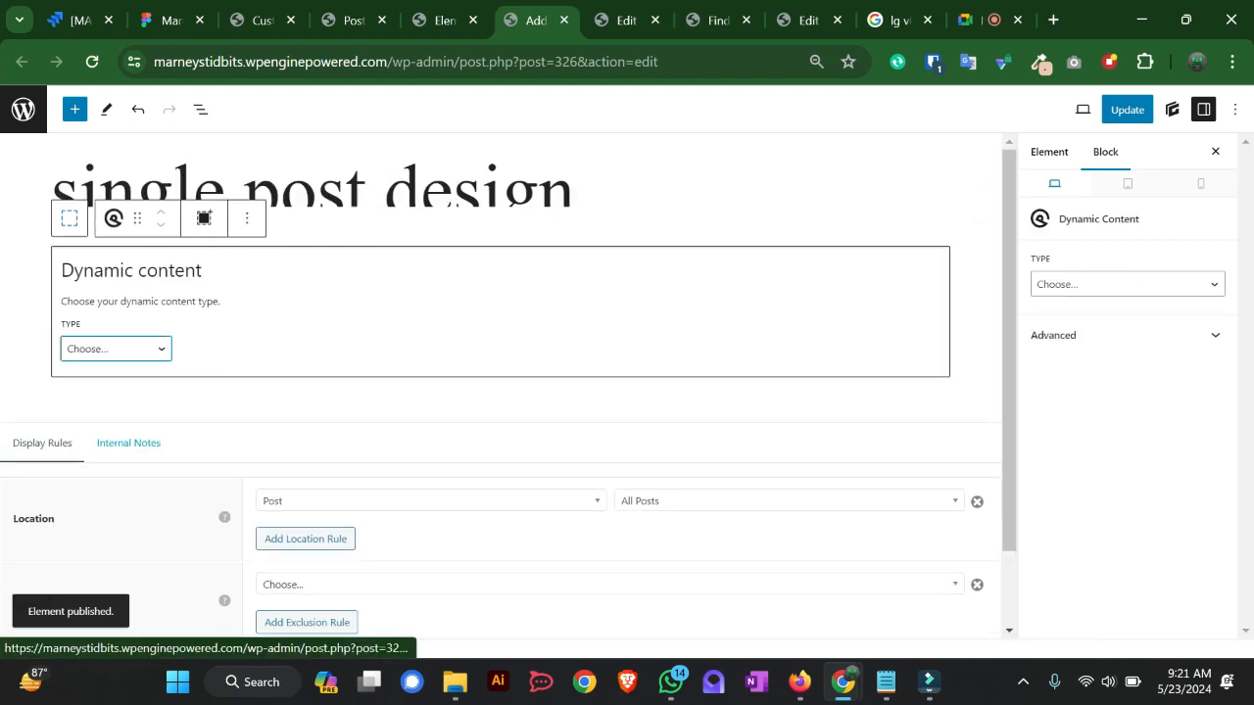
click(116, 349)
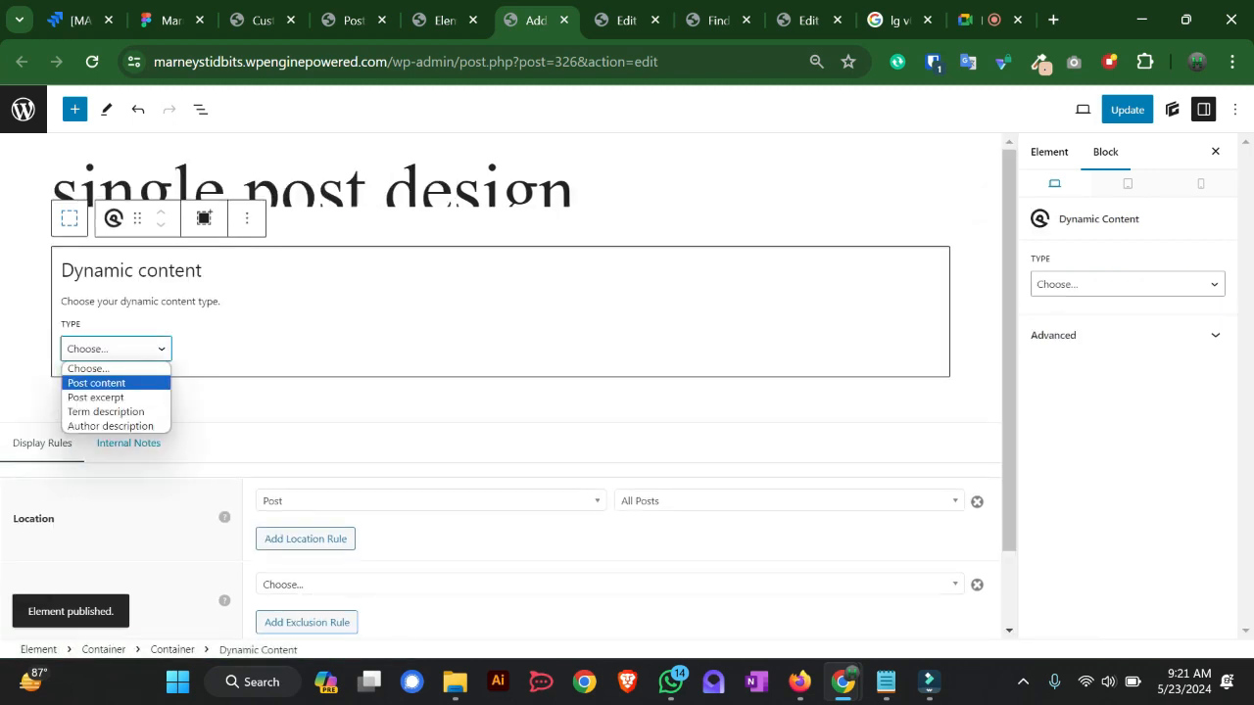
click(96, 382)
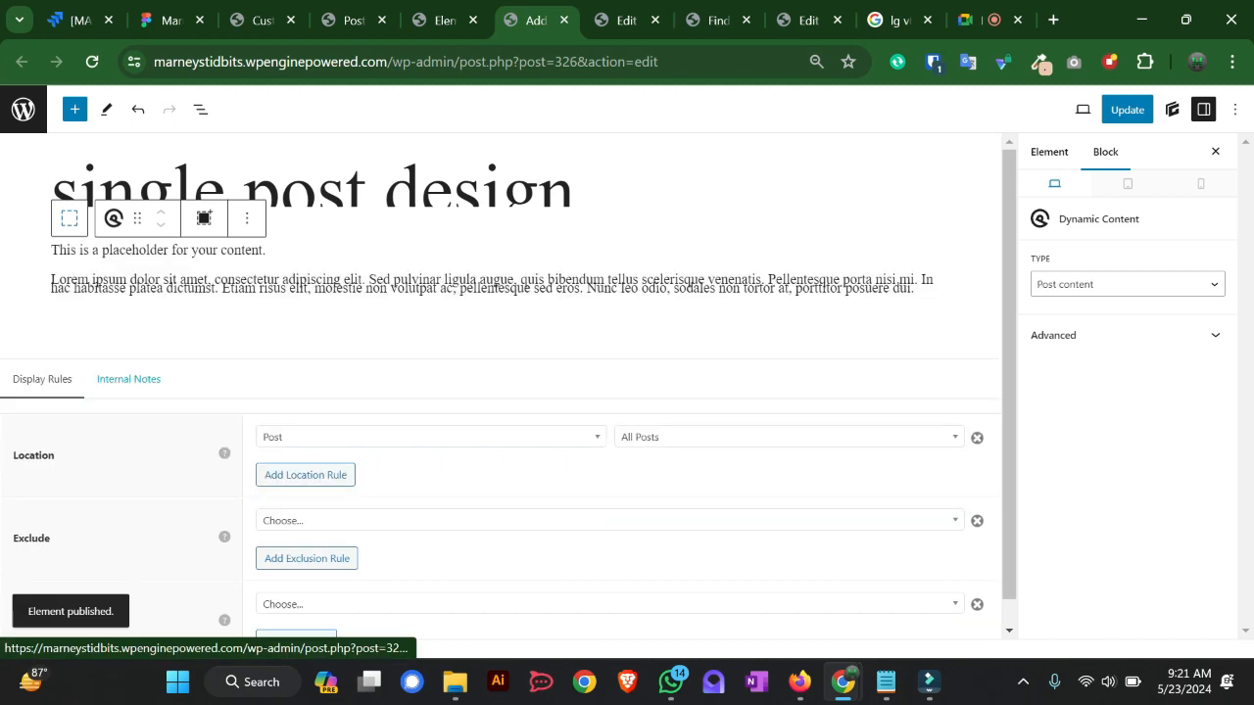
click(1127, 108)
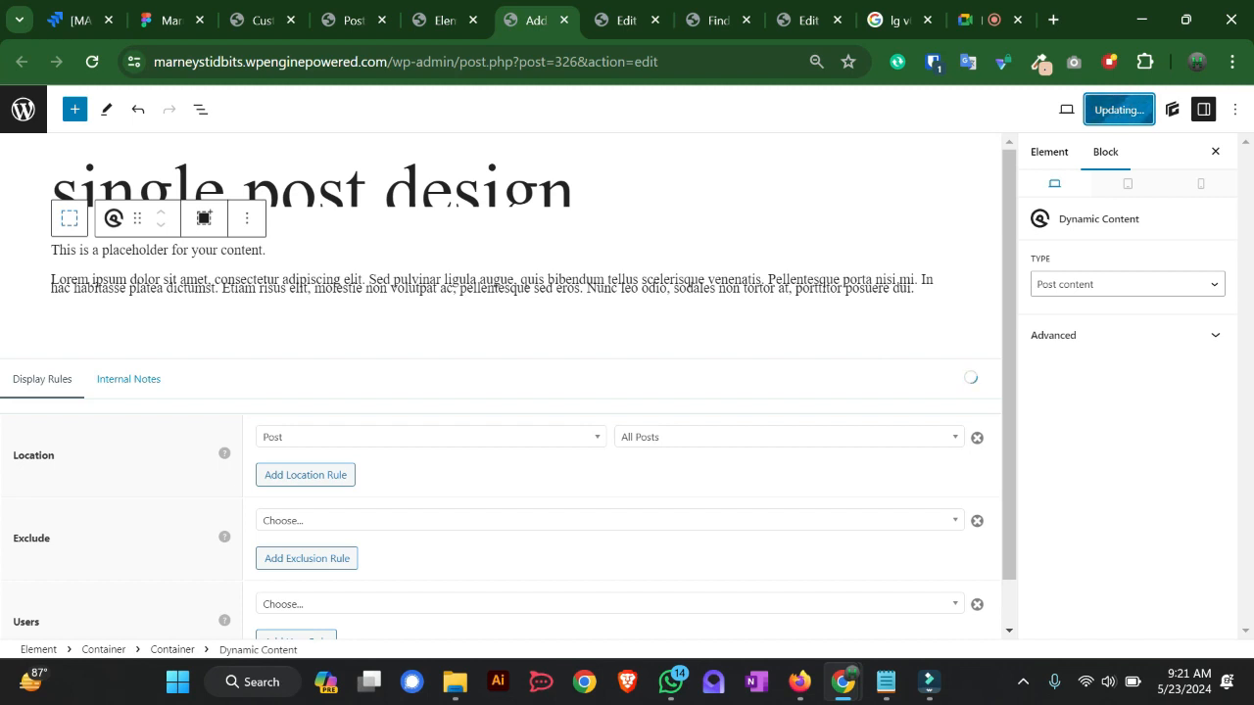
- Examine the outer container's sizing and spacing settings around the post content
click(500, 270)
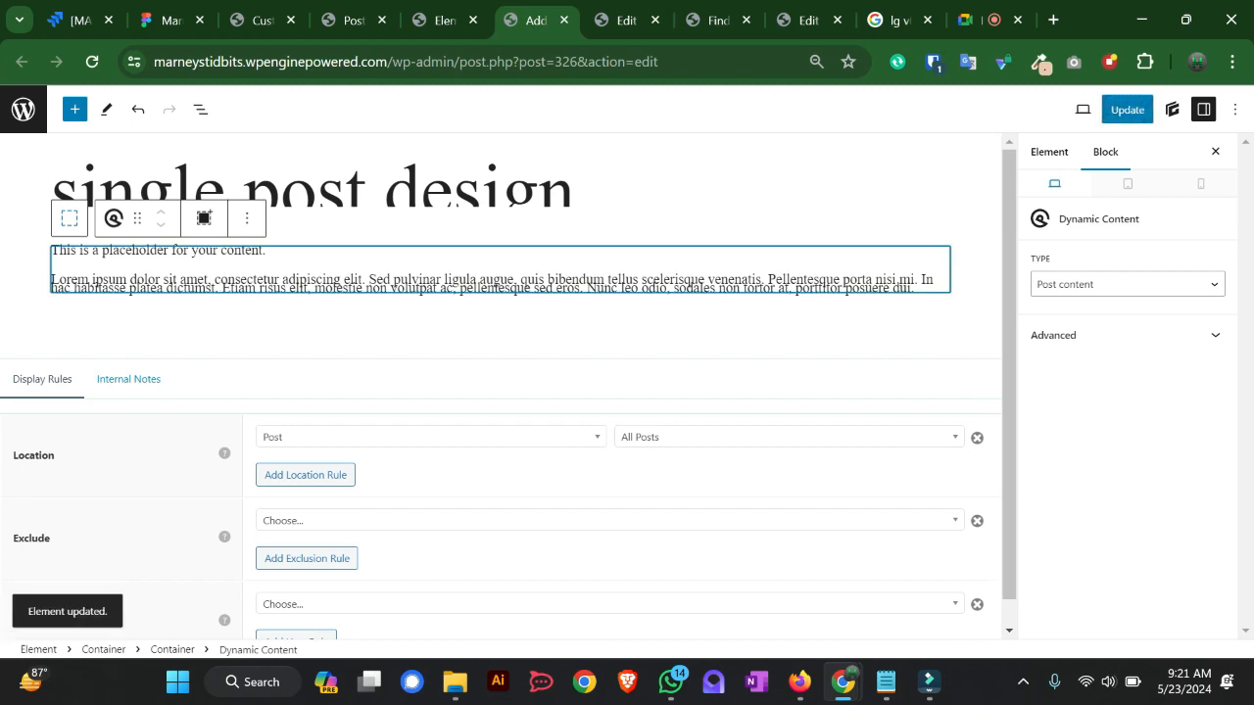
click(68, 217)
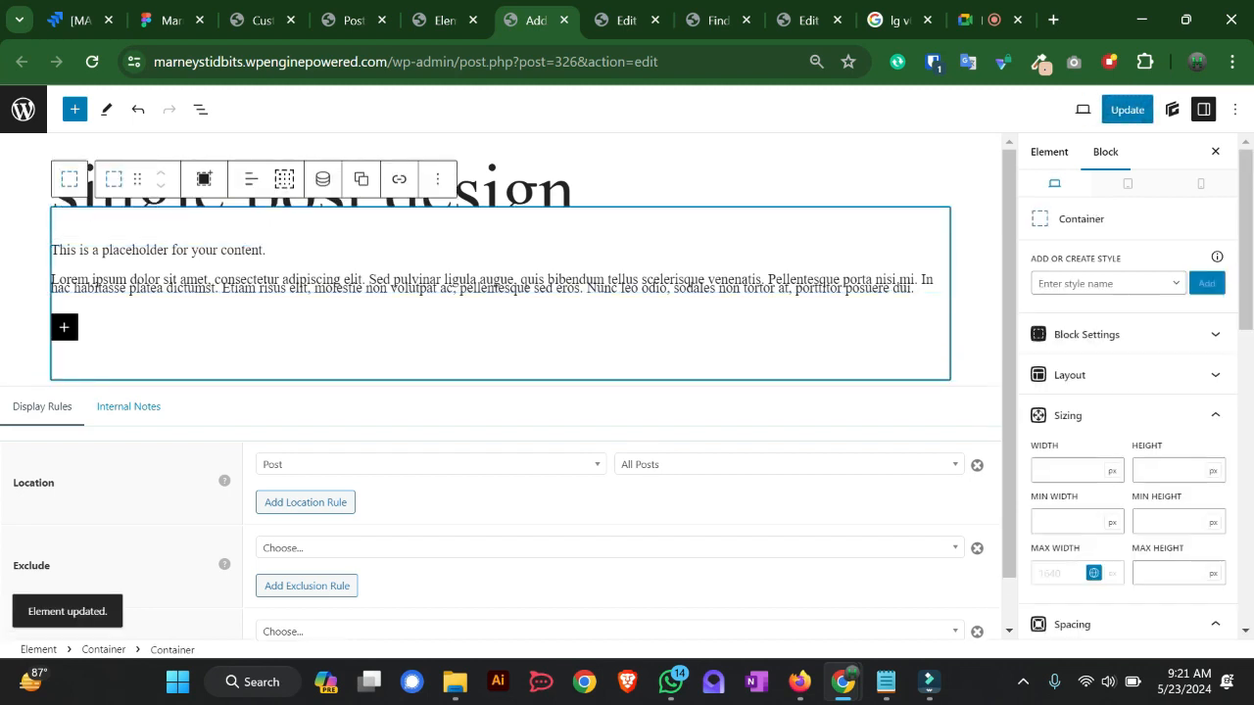
click(68, 177)
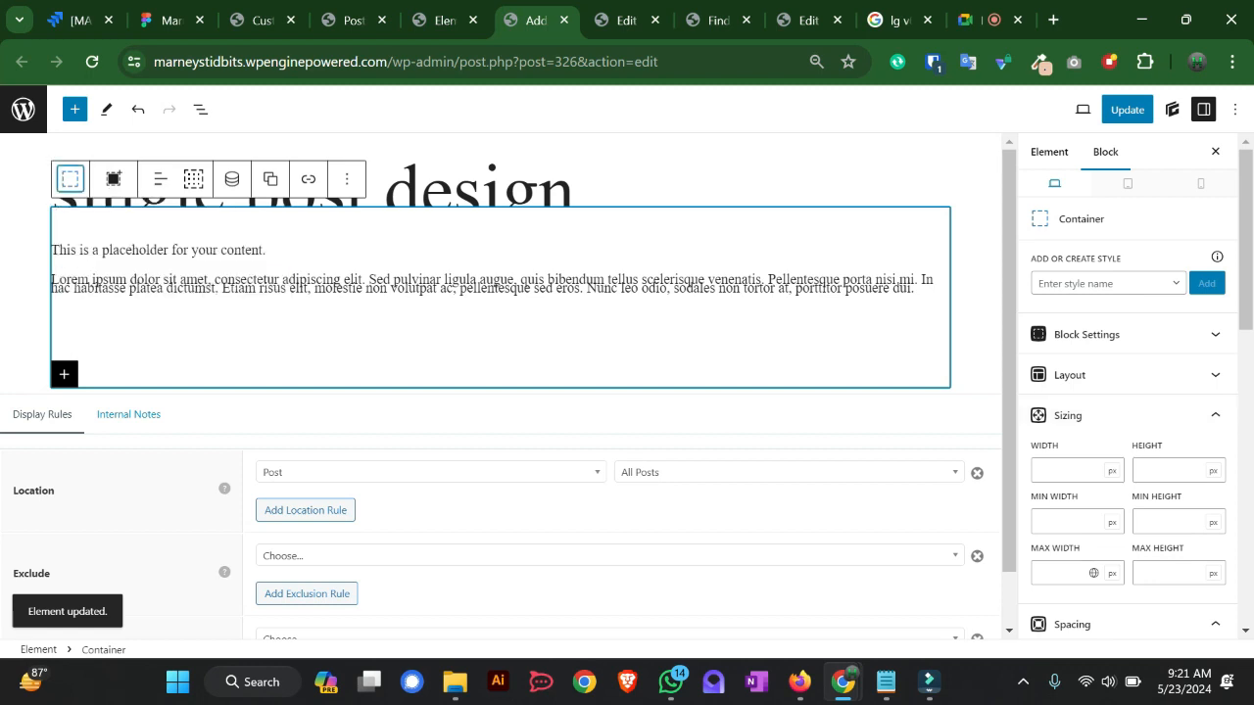
scroll(69, 178, down, 1)
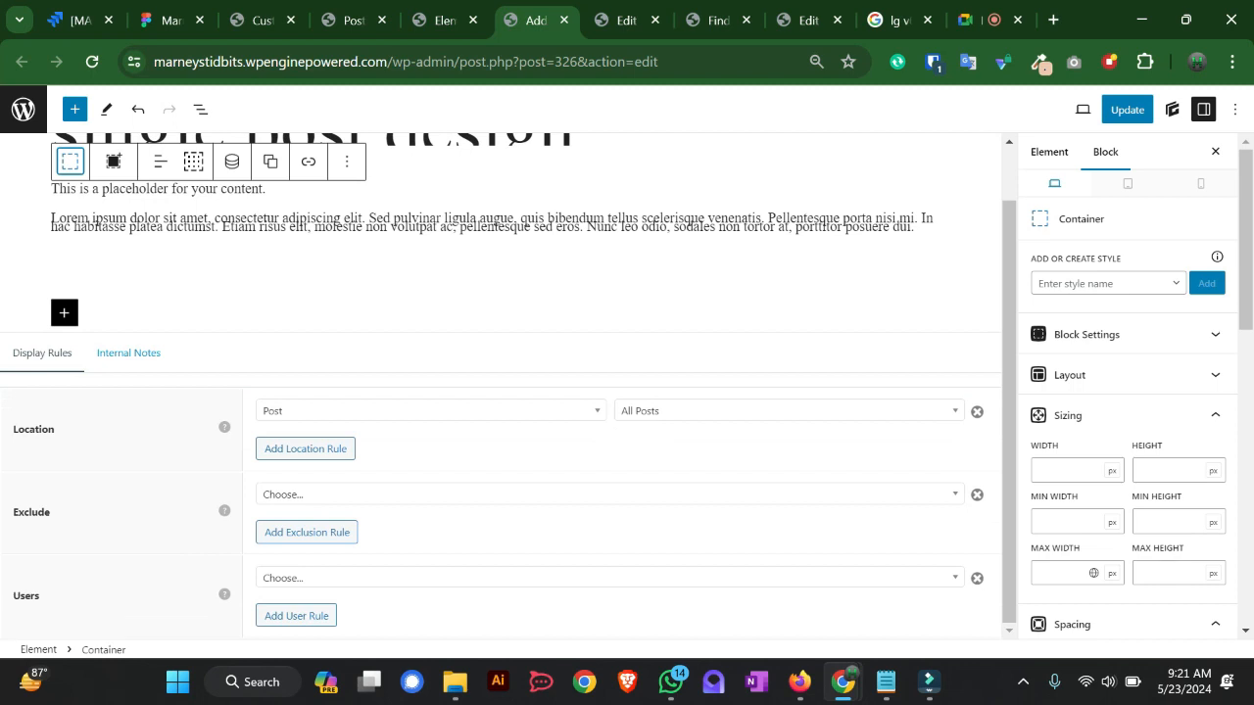
scroll(510, 387, up, 1)
scroll(1128, 421, down, 3)
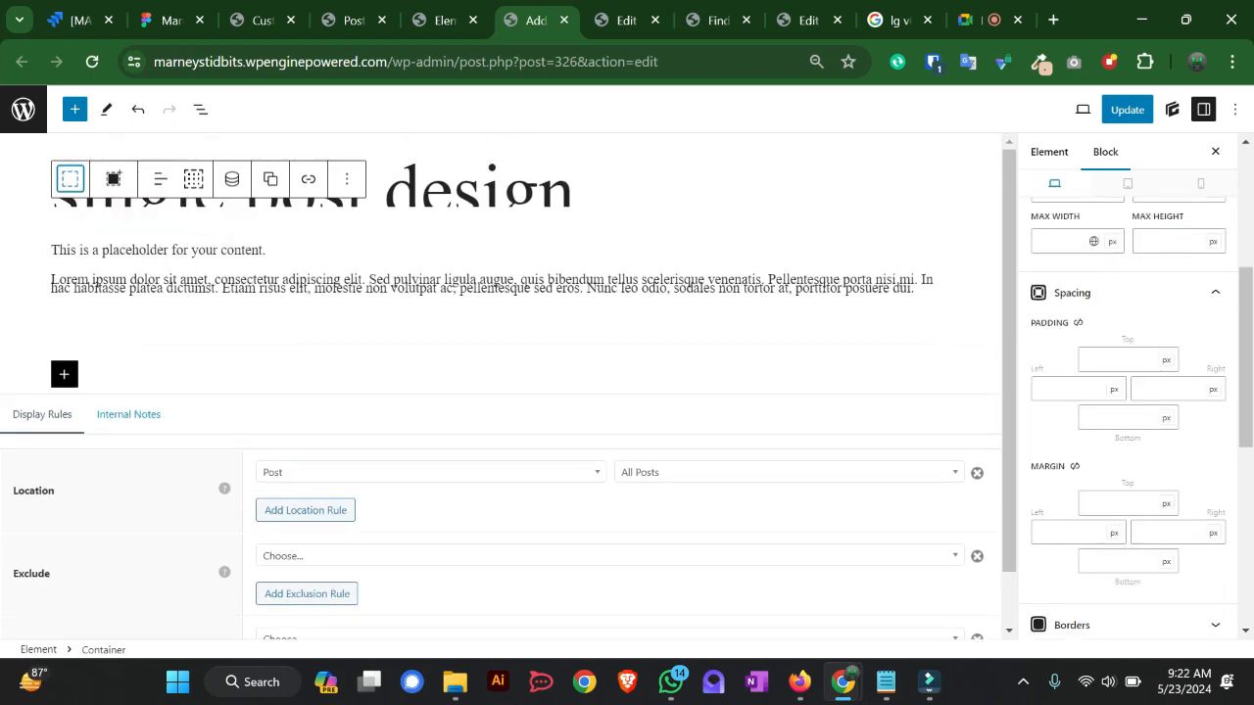
scroll(1128, 392, down, 2)
scroll(1127, 392, up, 5)
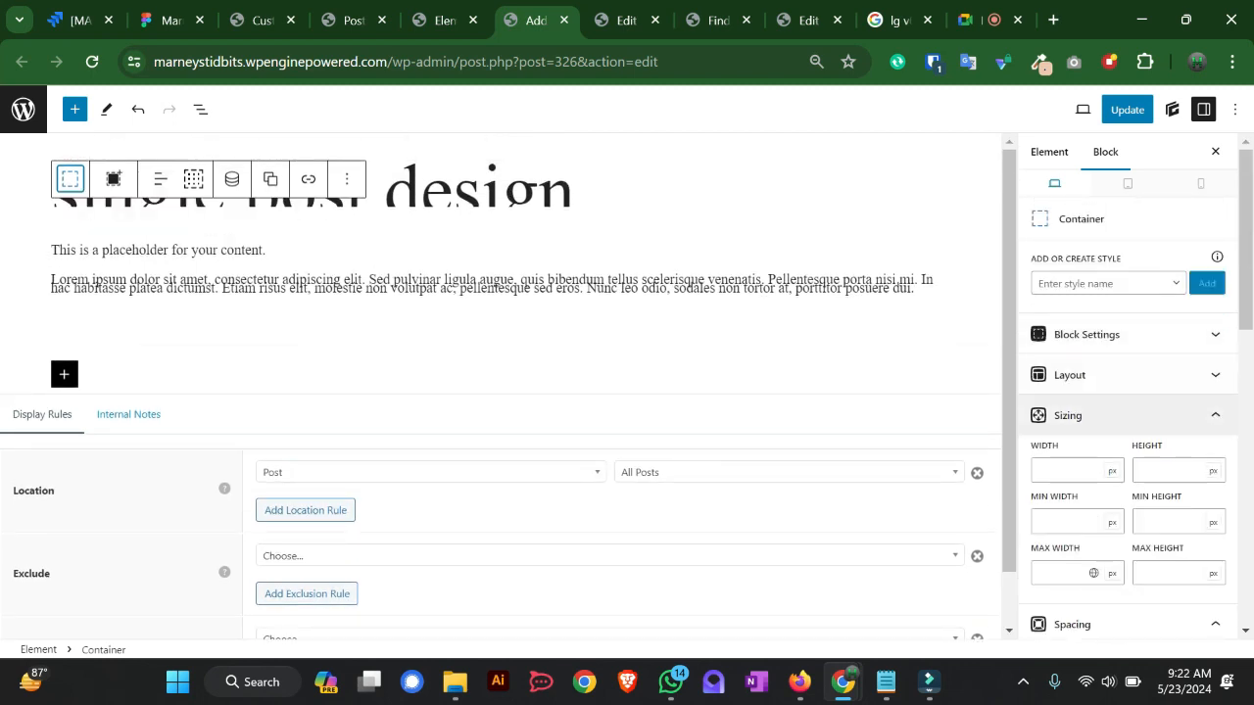
click(1128, 415)
scroll(1128, 415, down, 3)
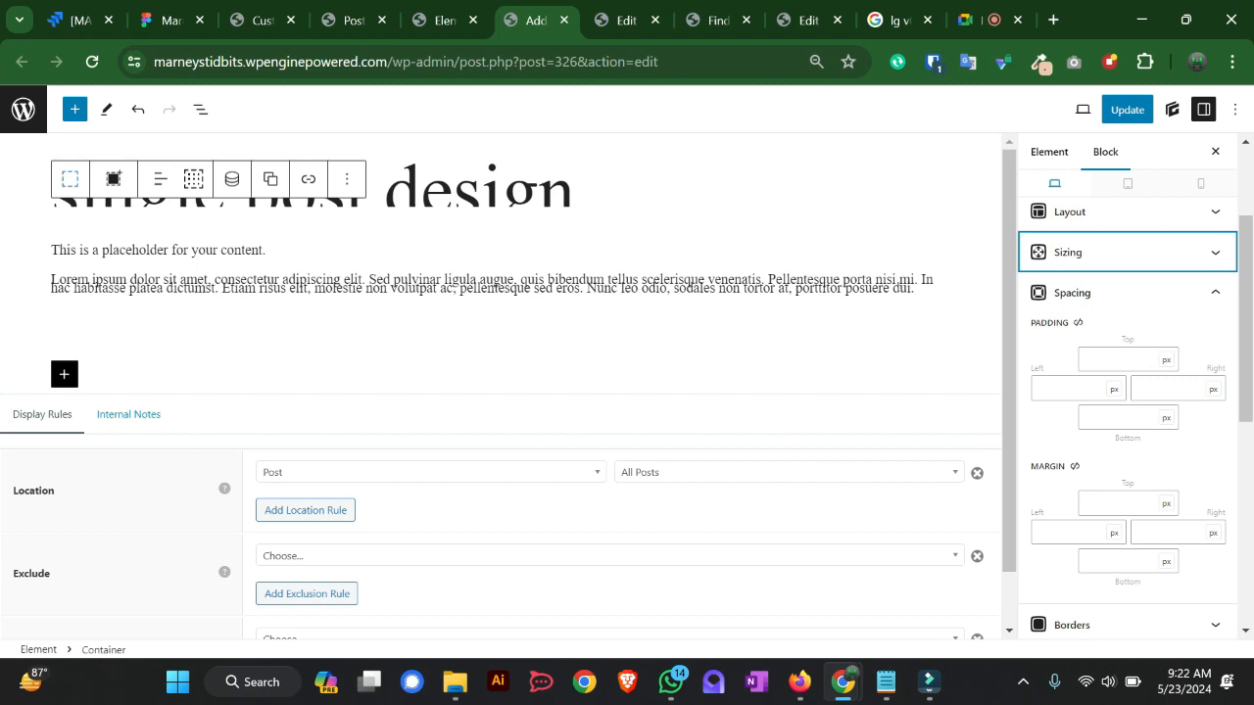
- Set the inner container's left and right padding to 20 px and update the element
click(501, 319)
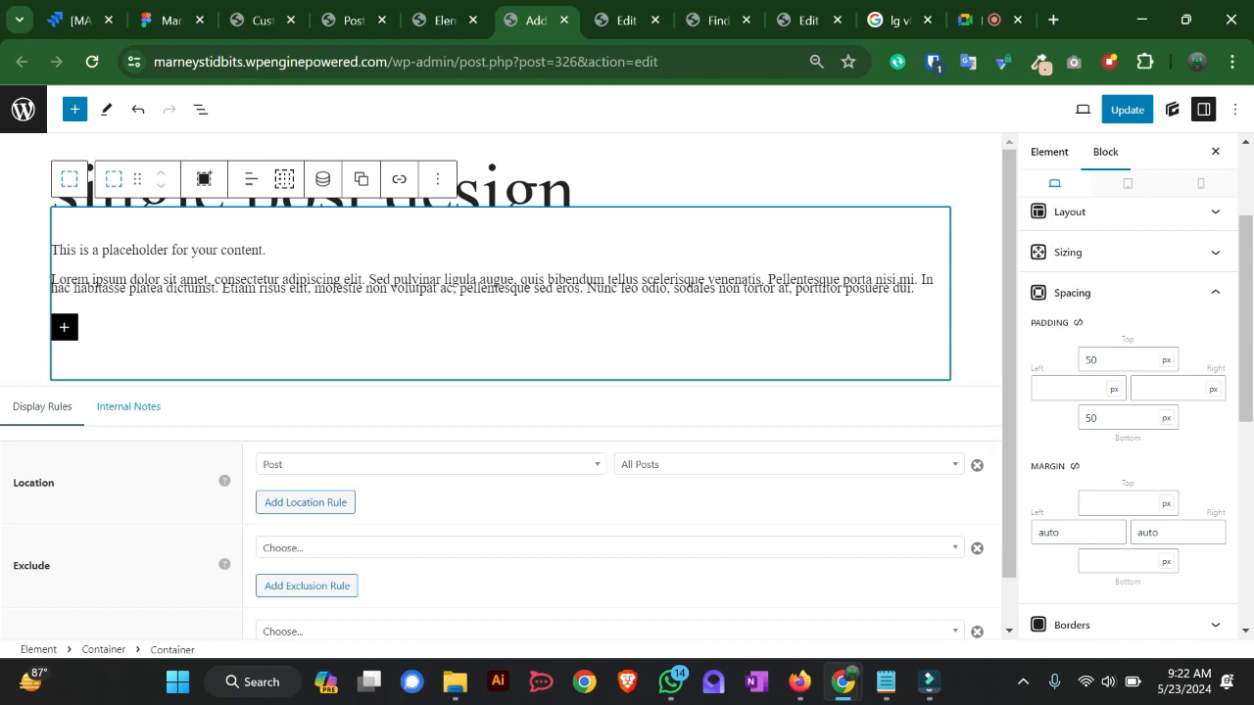
click(1070, 389)
text(20)
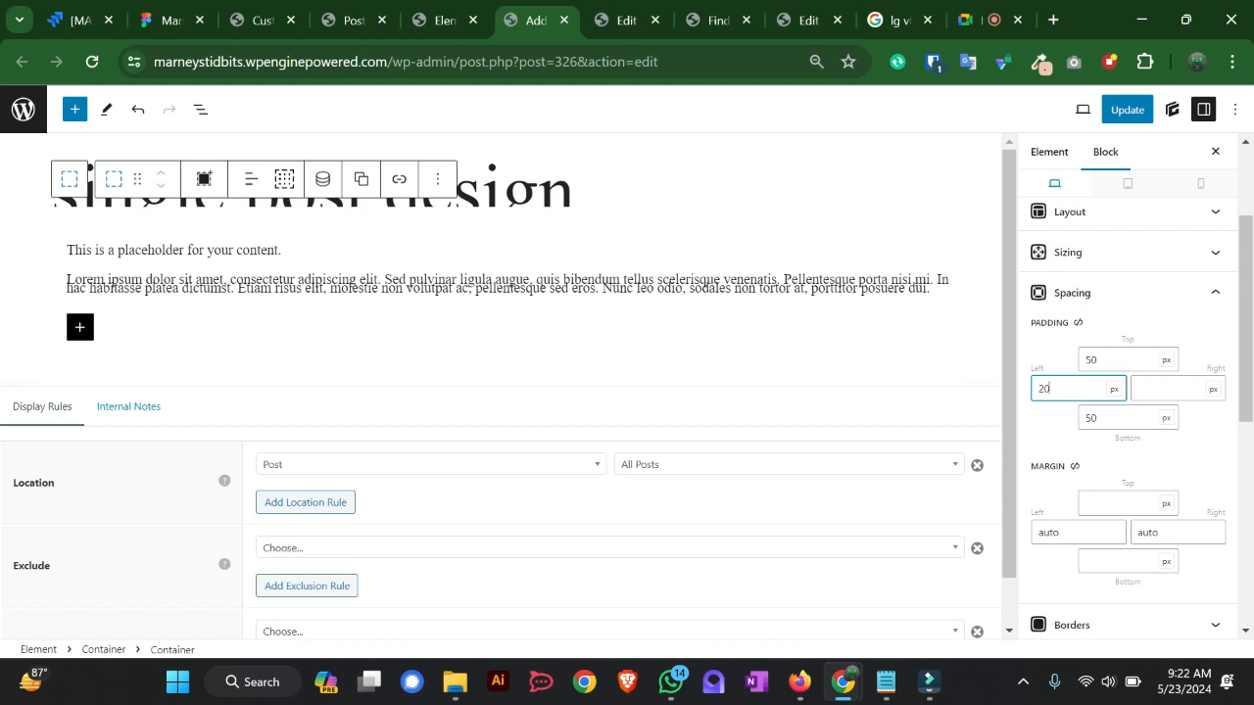
click(1169, 389)
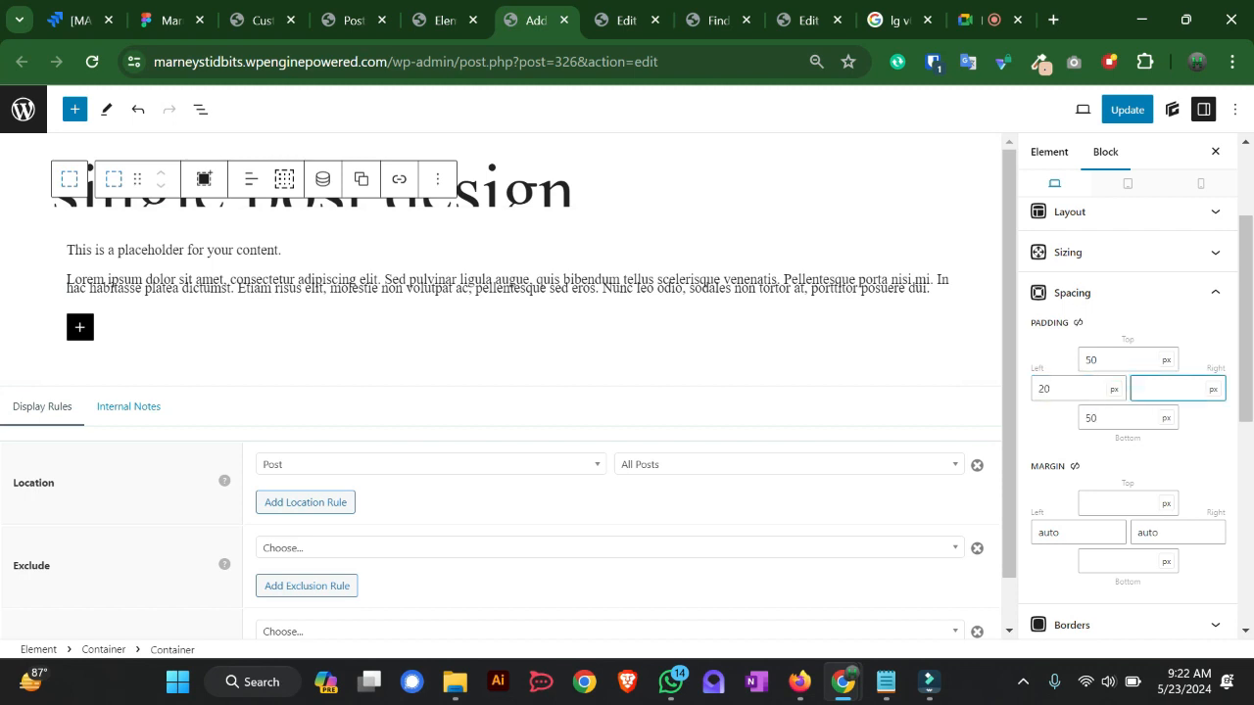
text(20)
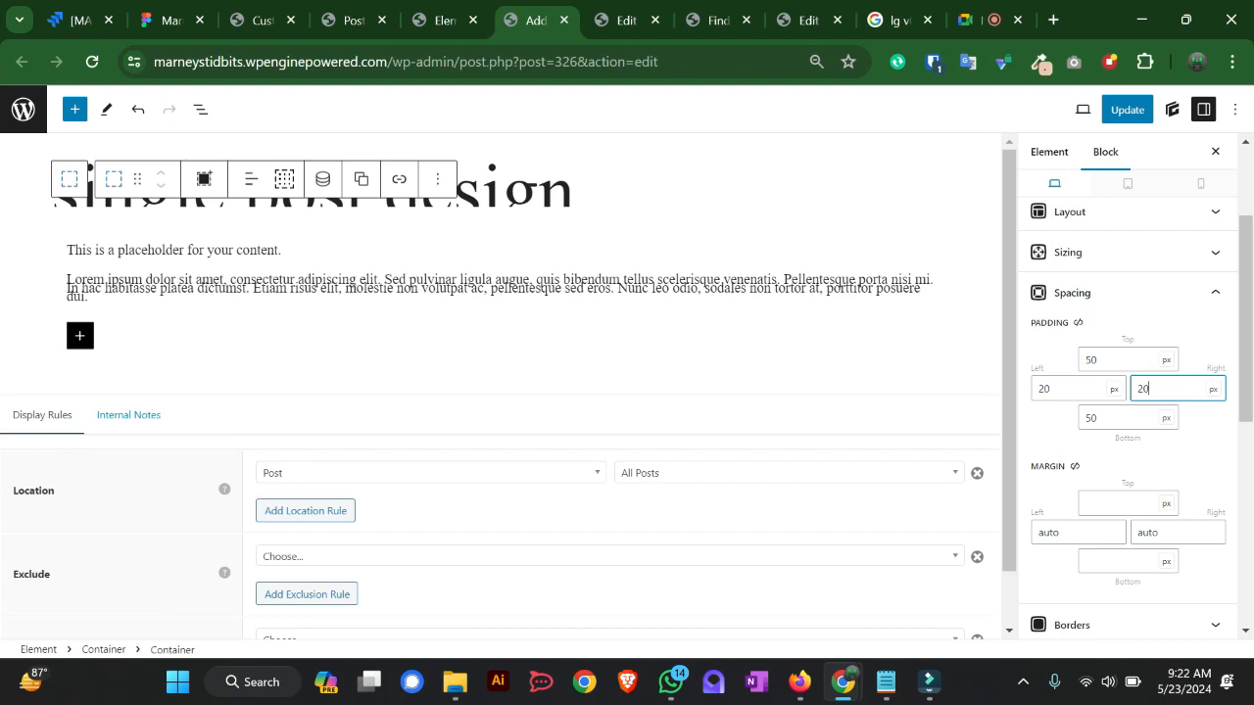
key(ctrl+s)
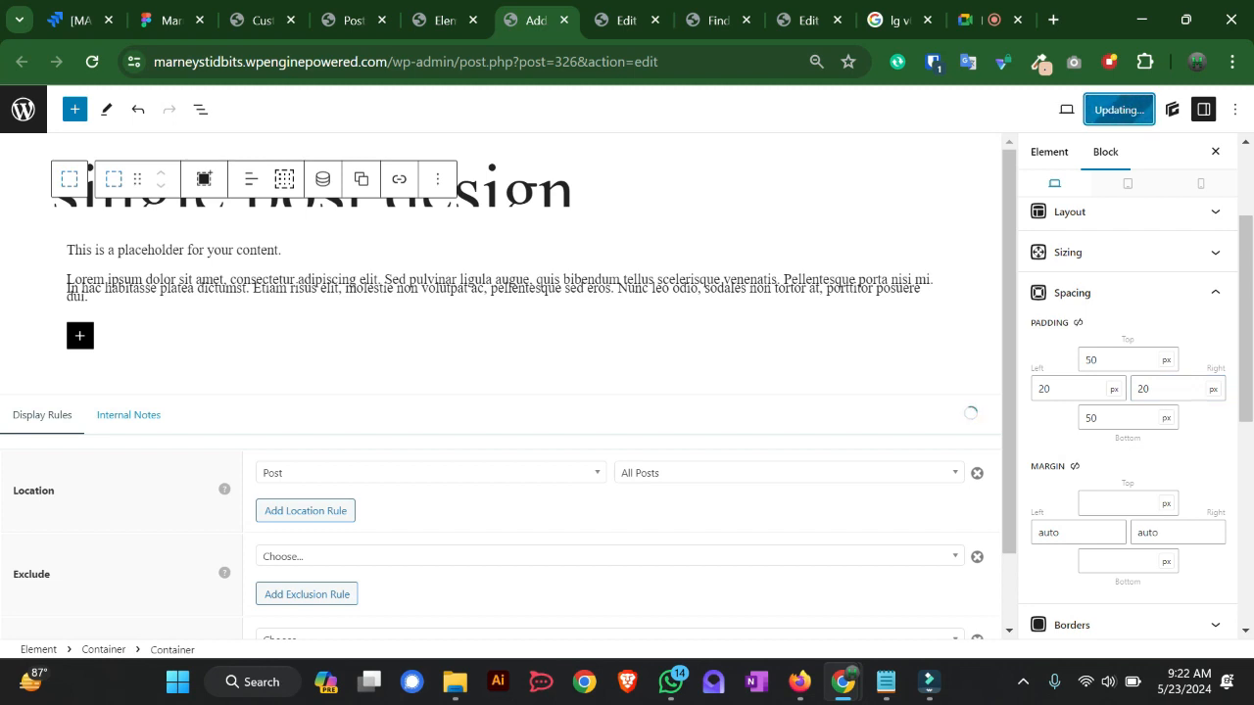
- Check the element types offered for a new element in the Elements list, dismiss the dialog and return to the single post design
click(444, 19)
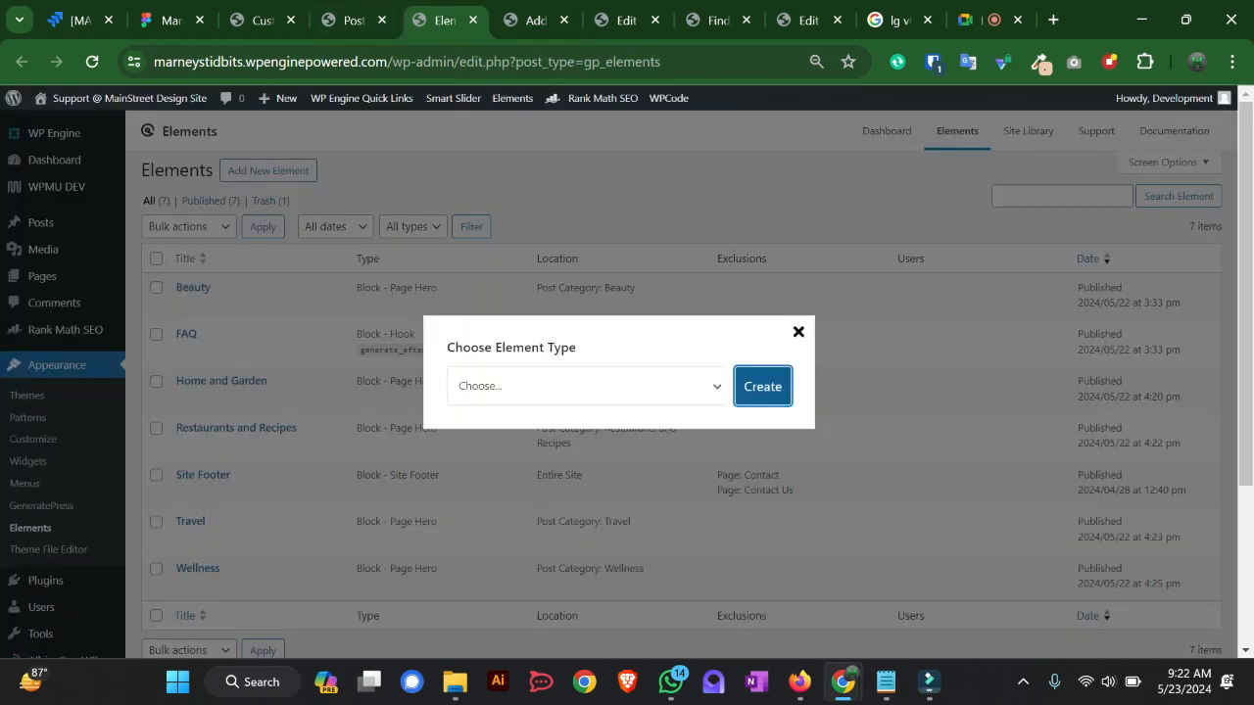
click(588, 386)
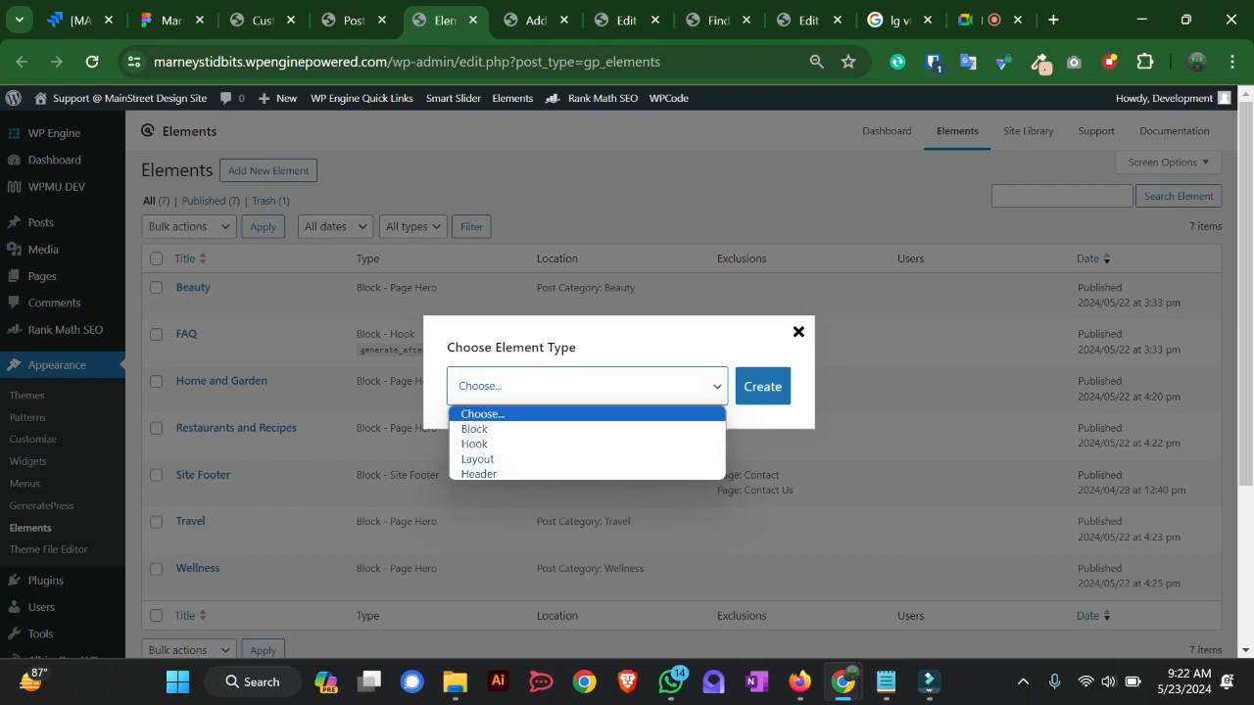
click(798, 332)
click(535, 20)
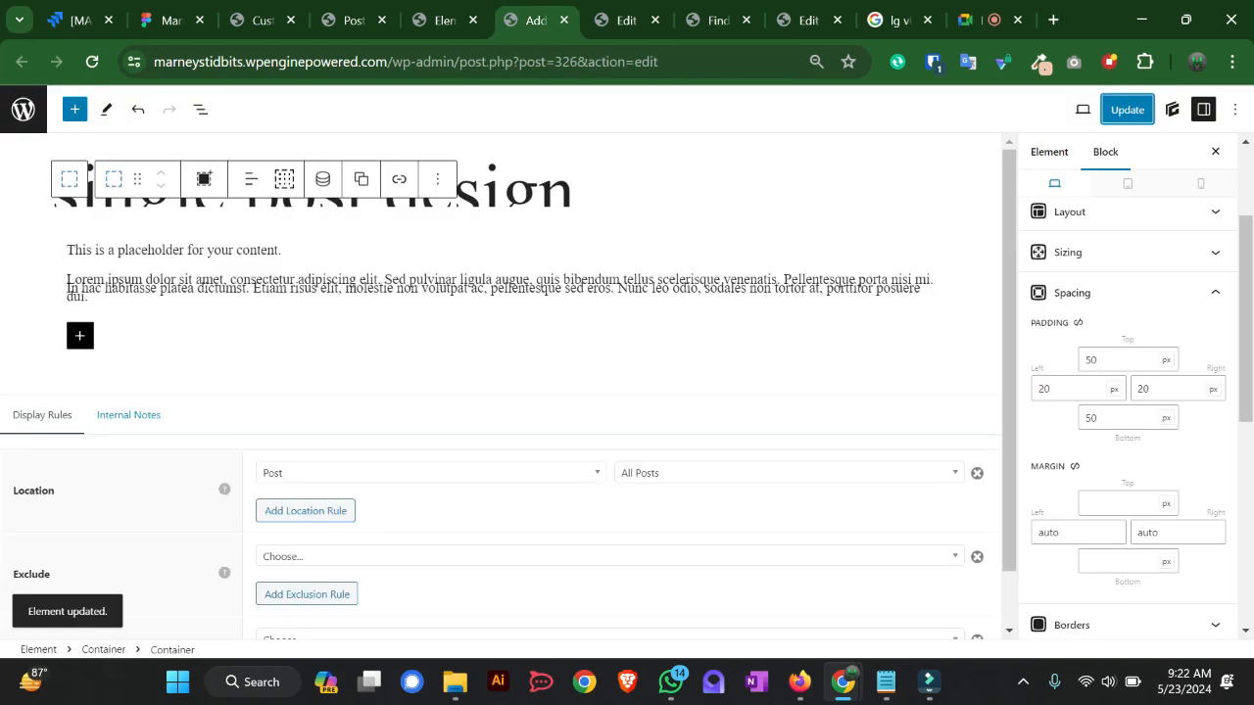
- Save the single post design element once more
click(627, 20)
click(718, 20)
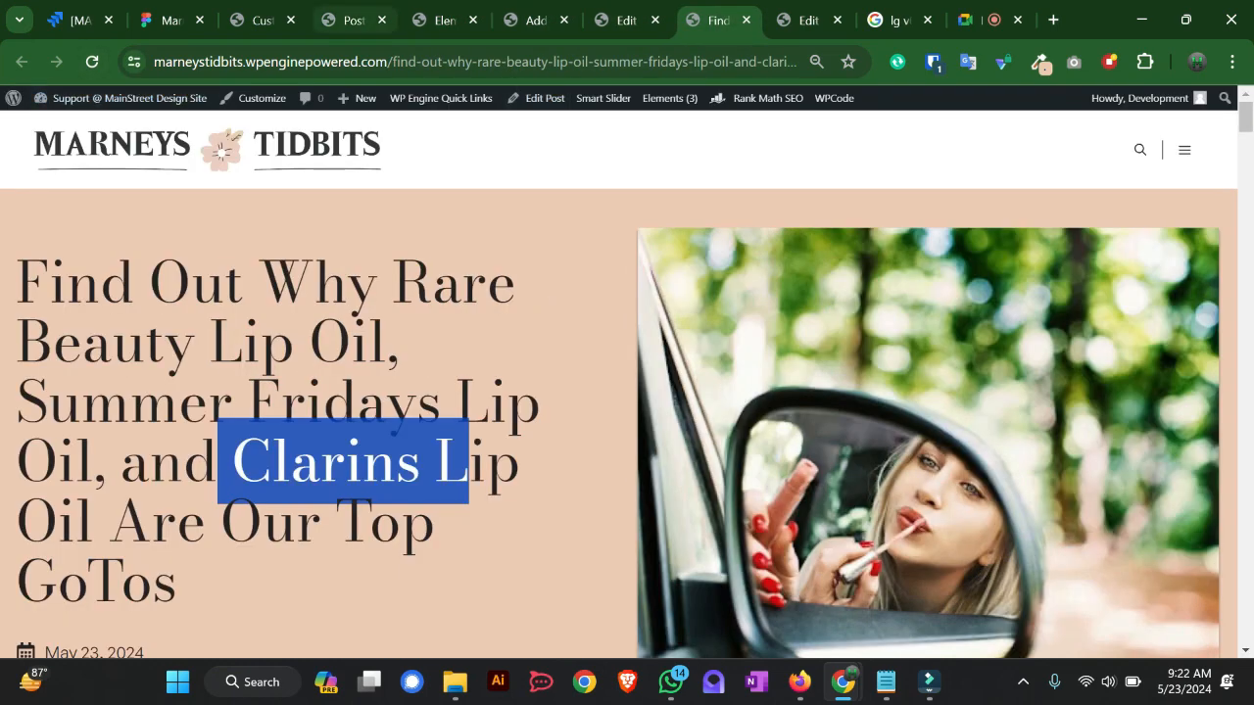
click(446, 19)
click(535, 20)
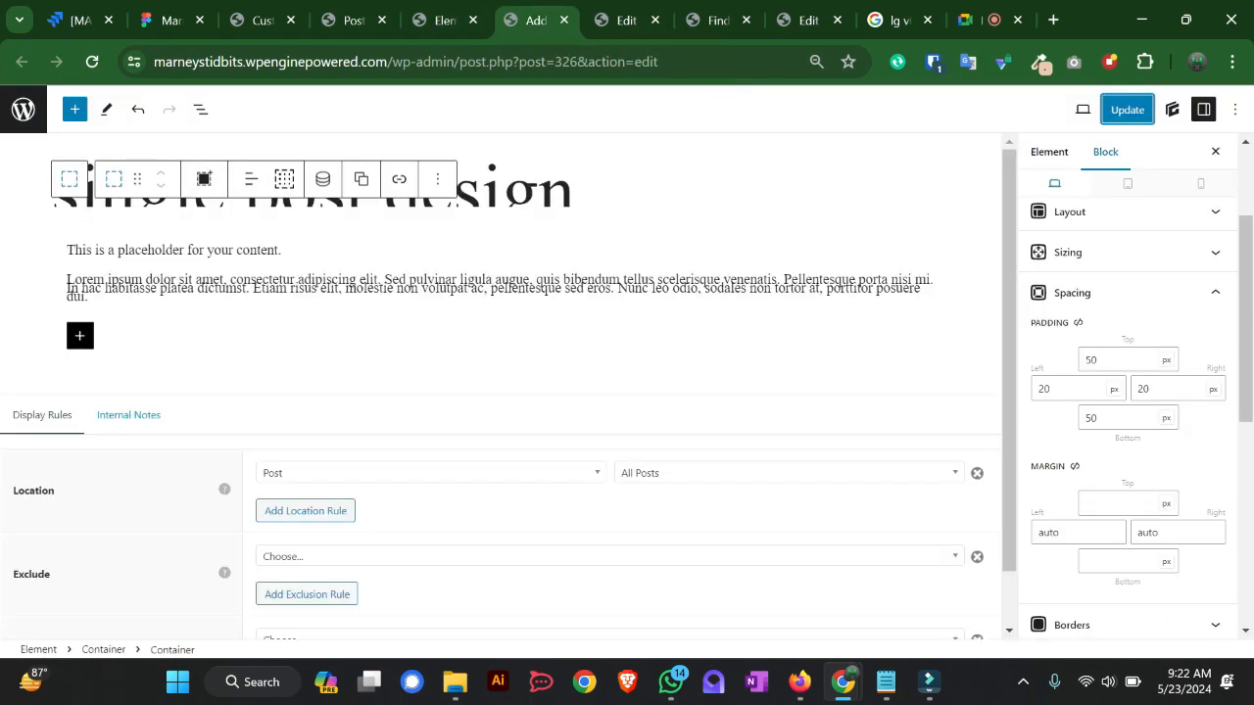
click(1126, 110)
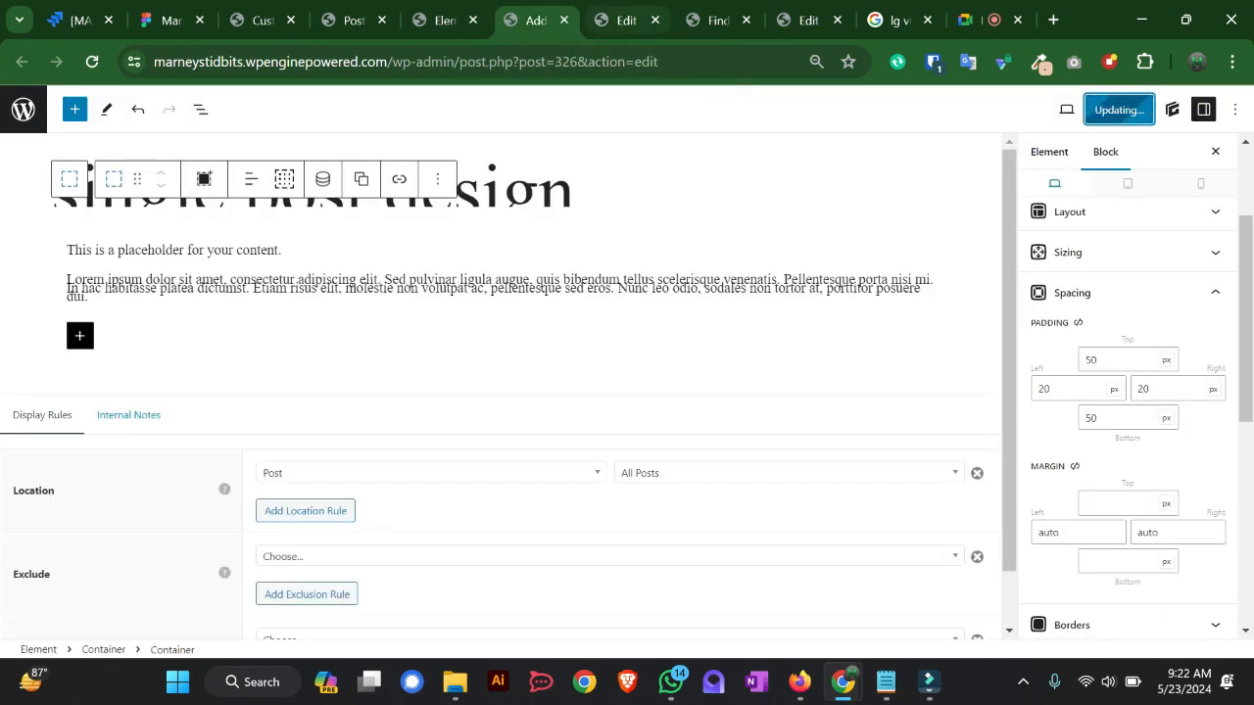
- Reload the live lip oil blog post at 67% zoom and examine its hero, body text width and spacing
click(718, 19)
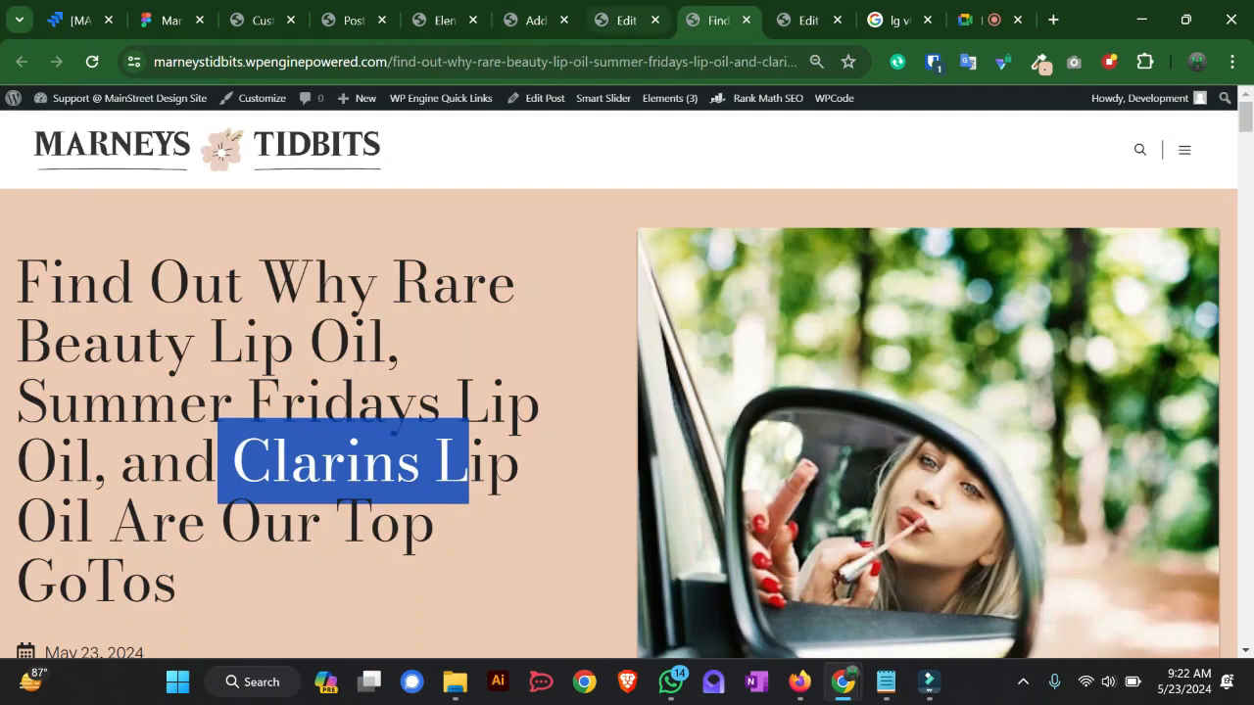
key(ctrl+minus)
key(ctrl+minus)
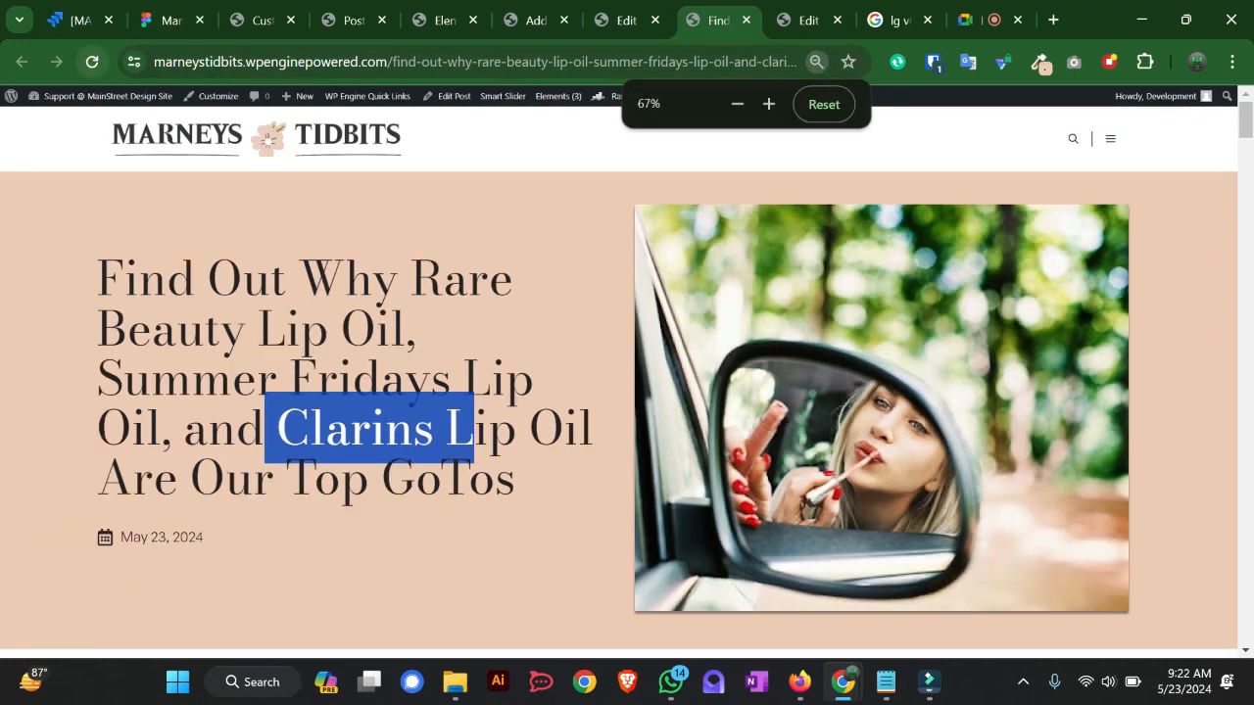
click(93, 61)
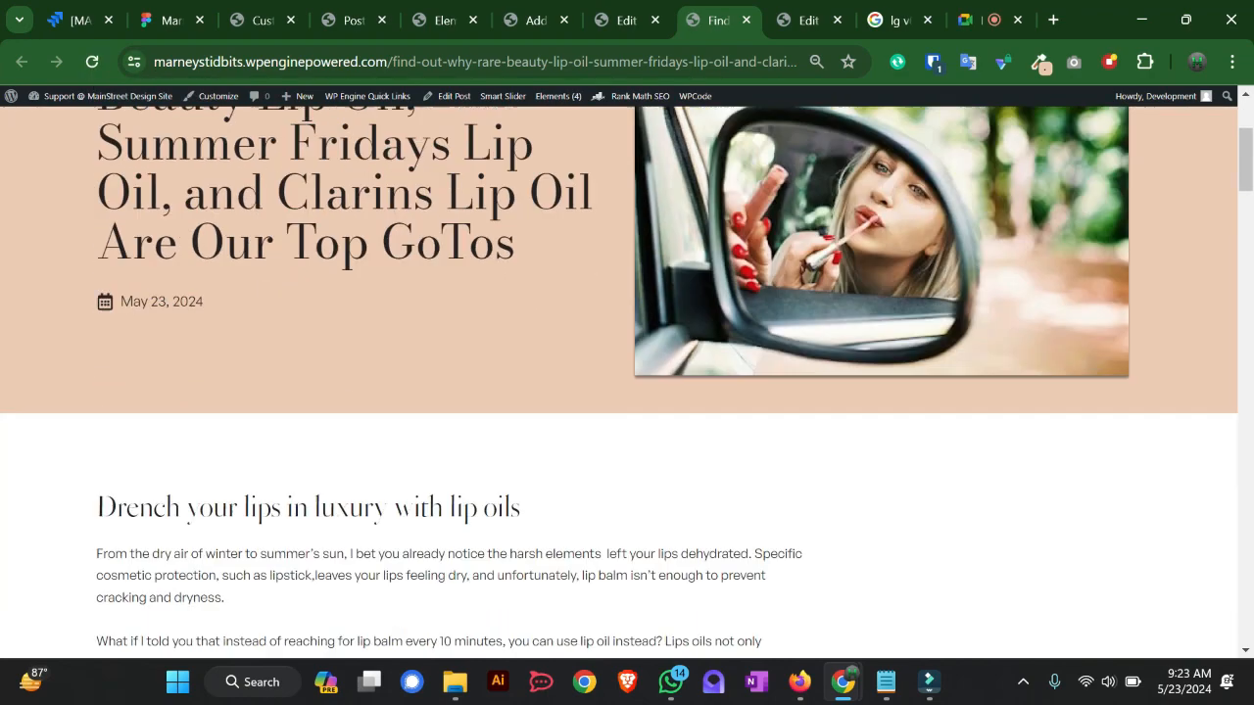
scroll(627, 382, down, 13)
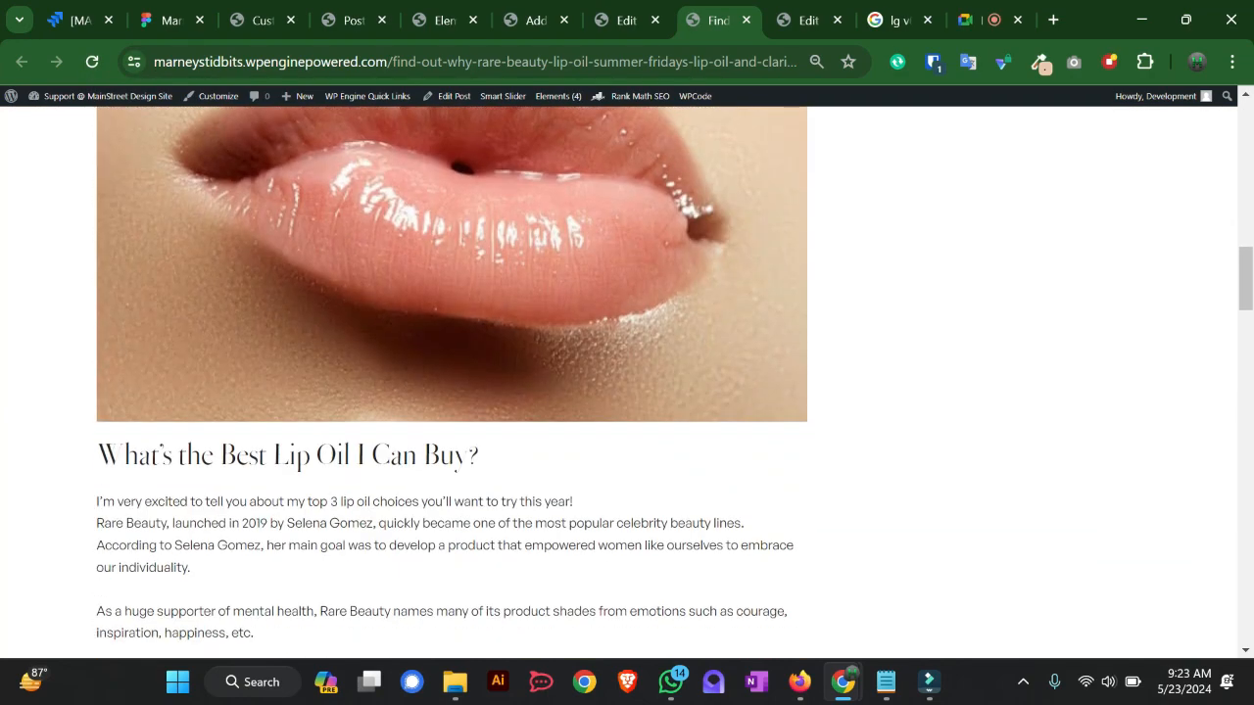
scroll(628, 382, down, 5)
scroll(627, 382, up, 20)
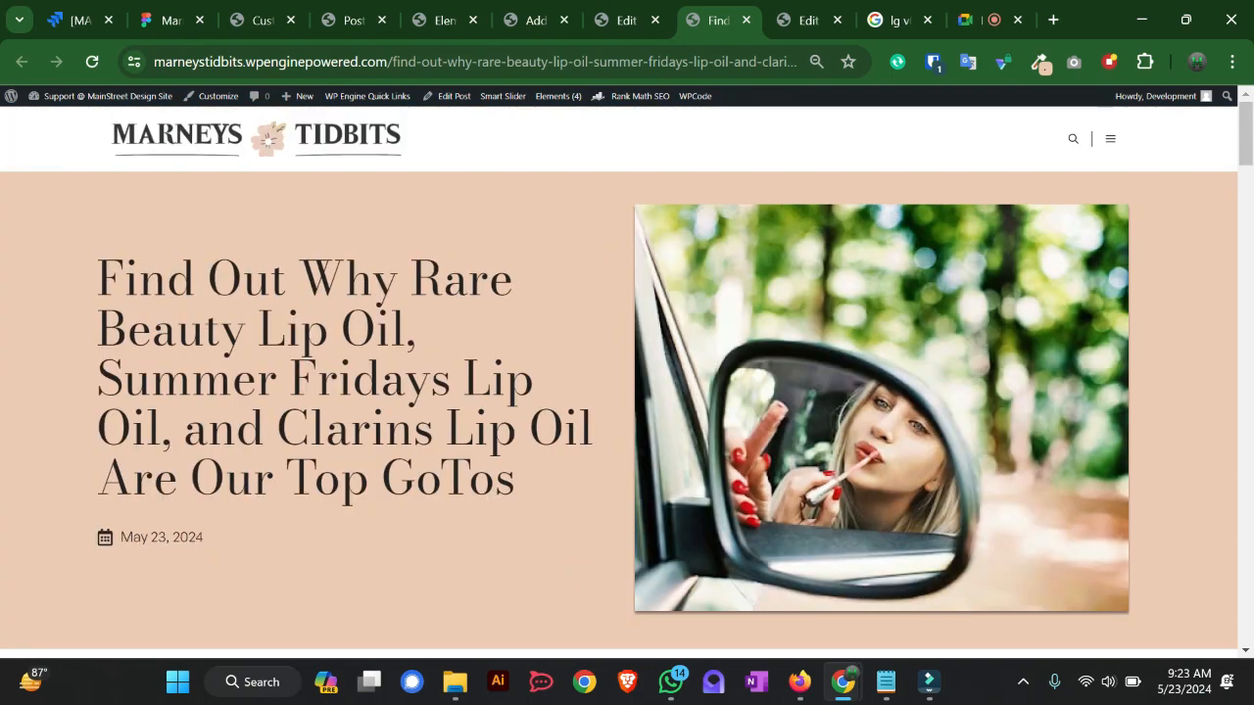
scroll(627, 383, down, 5)
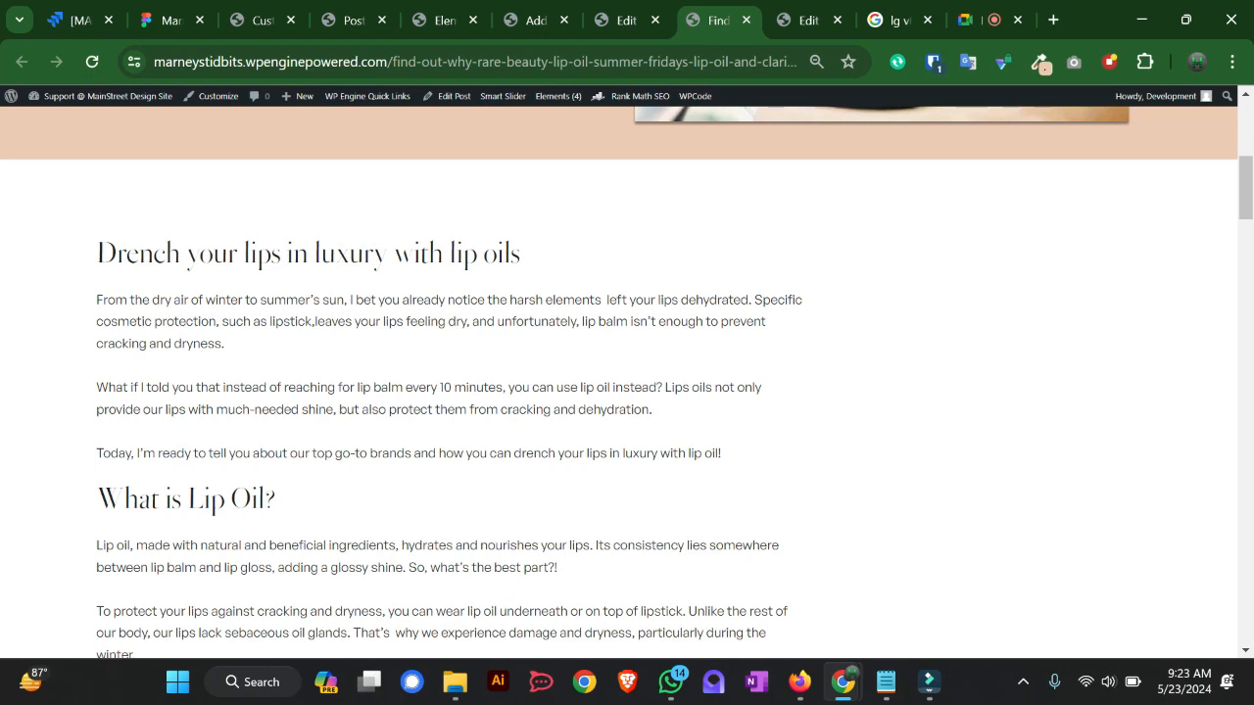
- Switch to the Marney's Tidbits Beauty Blog Design file in Figma
key(ctrl+shift+Tab)
key(ctrl+shift+Tab)
key(ctrl+shift+Tab)
key(ctrl+shift+Tab)
key(ctrl+shift+Tab)
key(ctrl+shift+Tab)
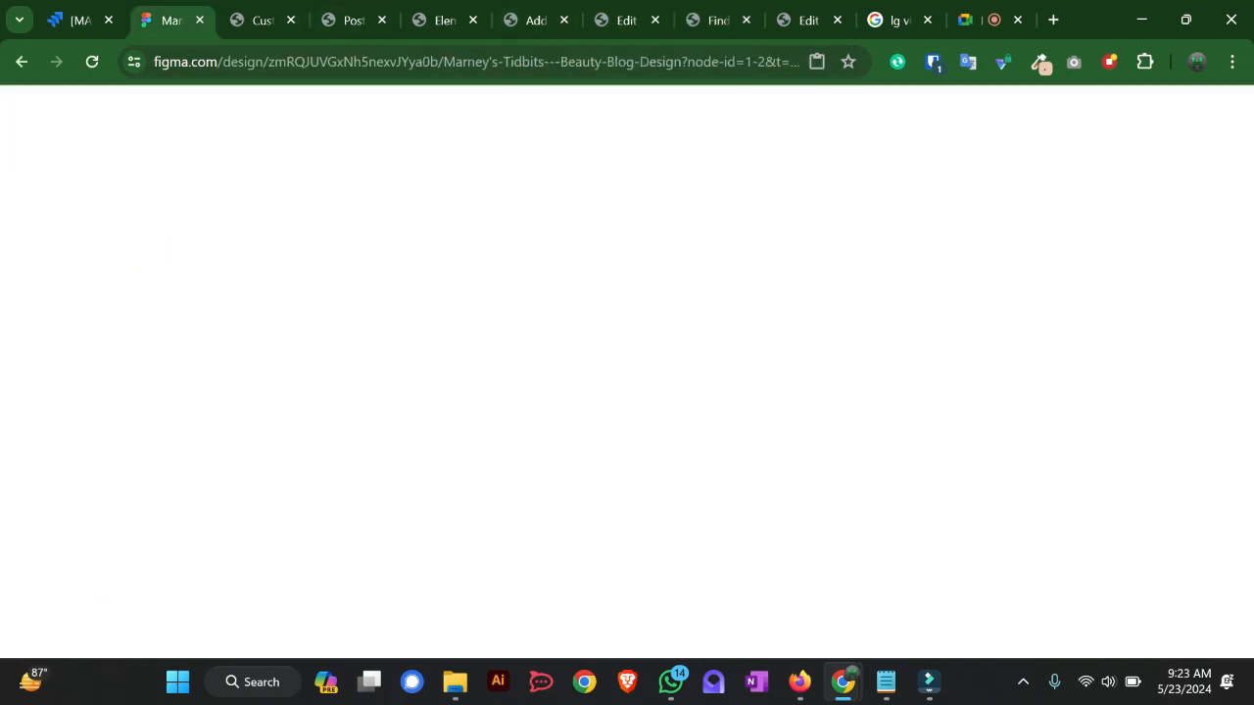
- Examine the Figma blog post layout, comparing the body text column, the lip image and the Latest Articles and Categories sidebar
scroll(627, 395, up, 3)
scroll(627, 395, down, 4)
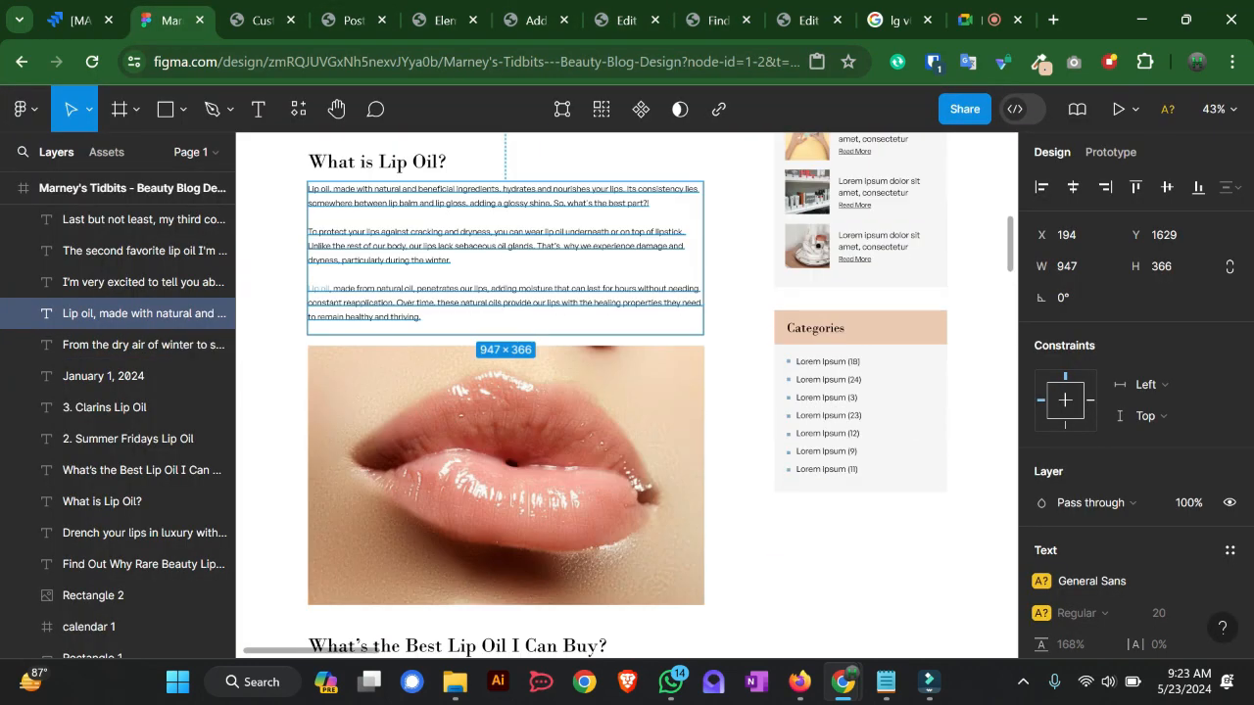
scroll(627, 395, up, 4)
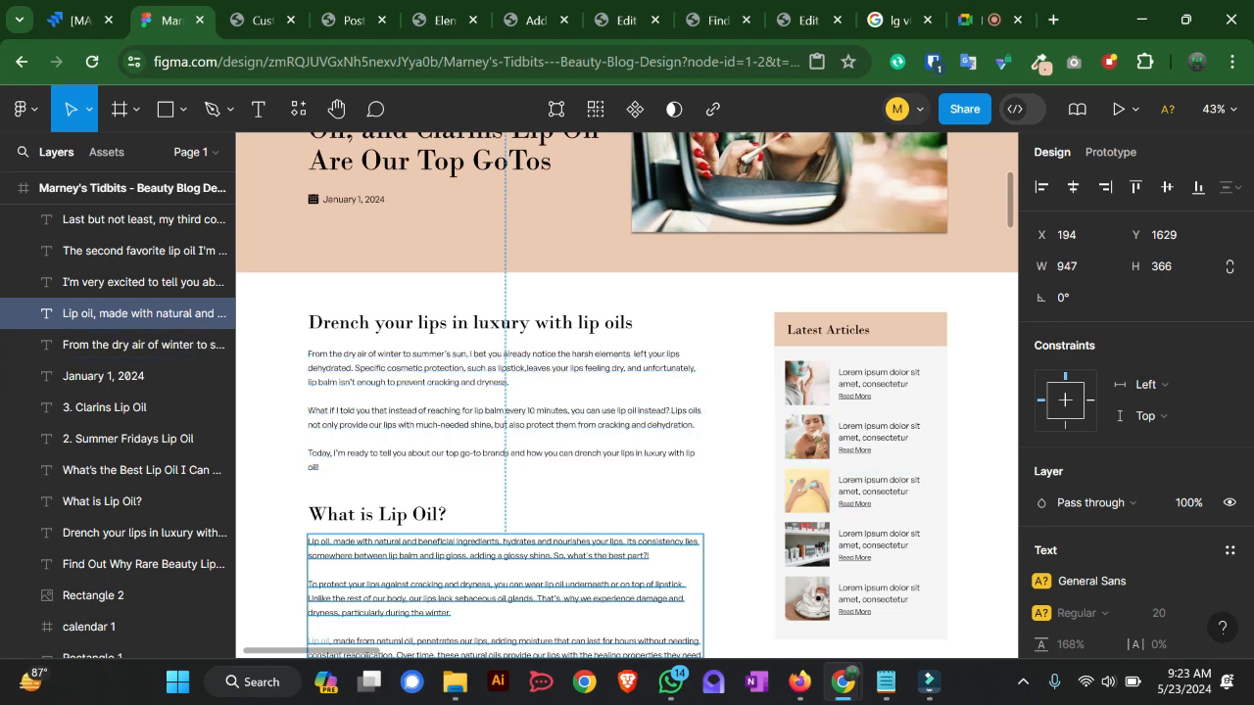
scroll(627, 395, up, 1)
scroll(627, 395, down, 1)
scroll(627, 395, down, 2)
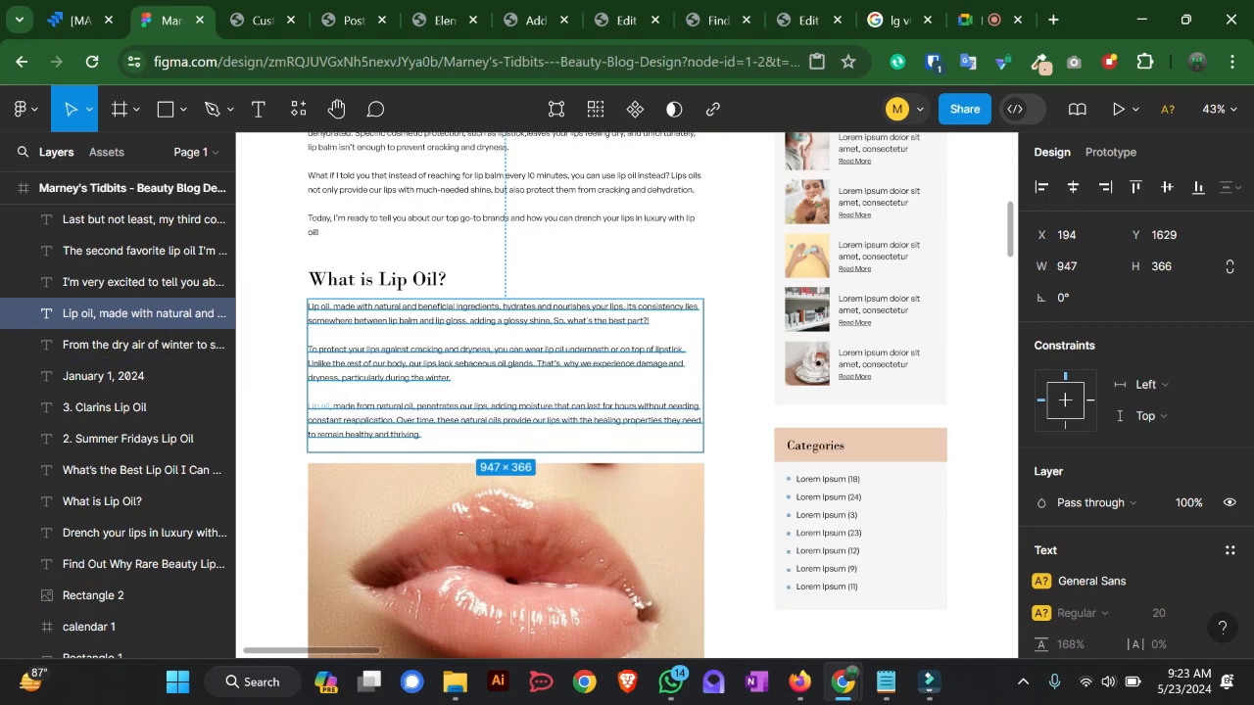
scroll(627, 395, up, 1)
scroll(627, 395, down, 1)
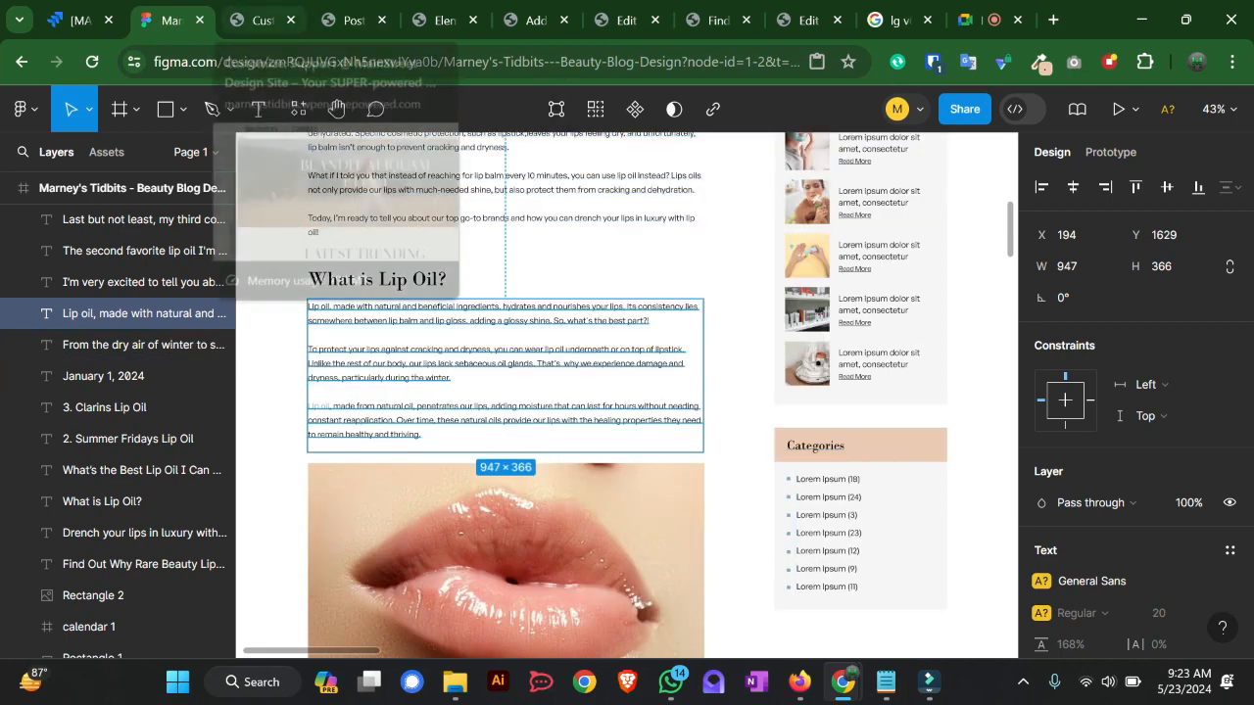
- Return to the live lip oil blog post and review its article body, headings, images and comment form
click(260, 20)
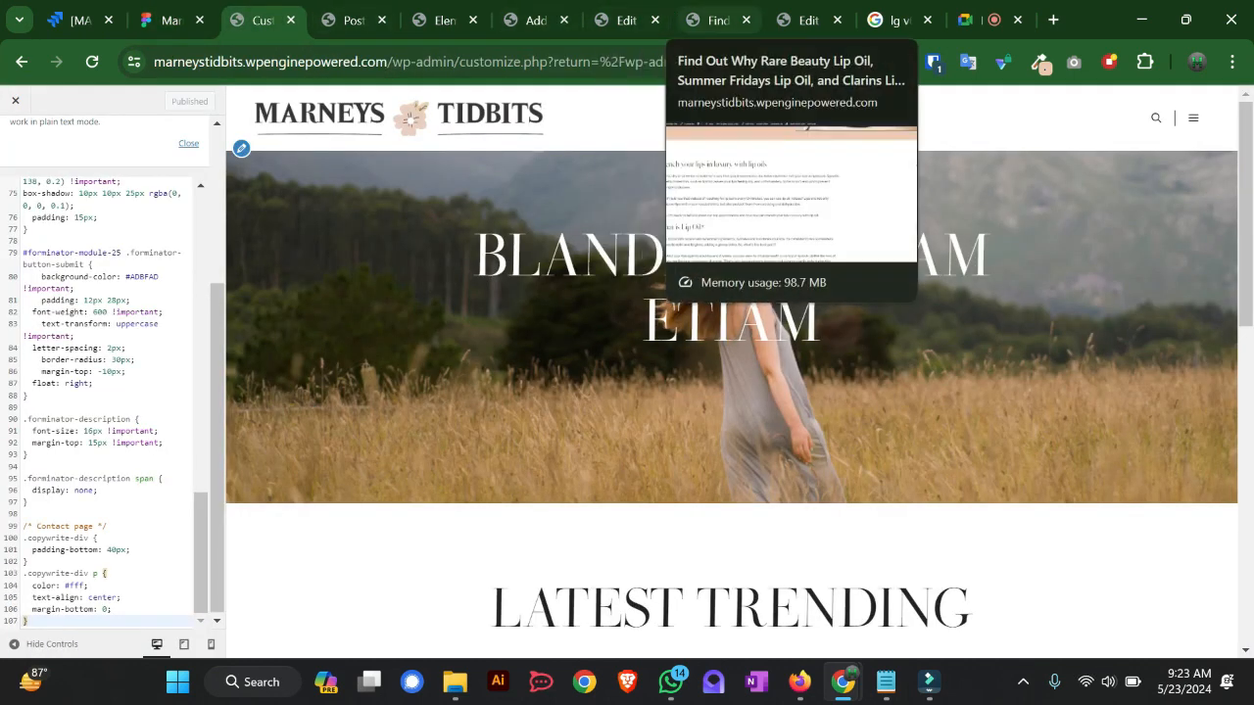
click(534, 19)
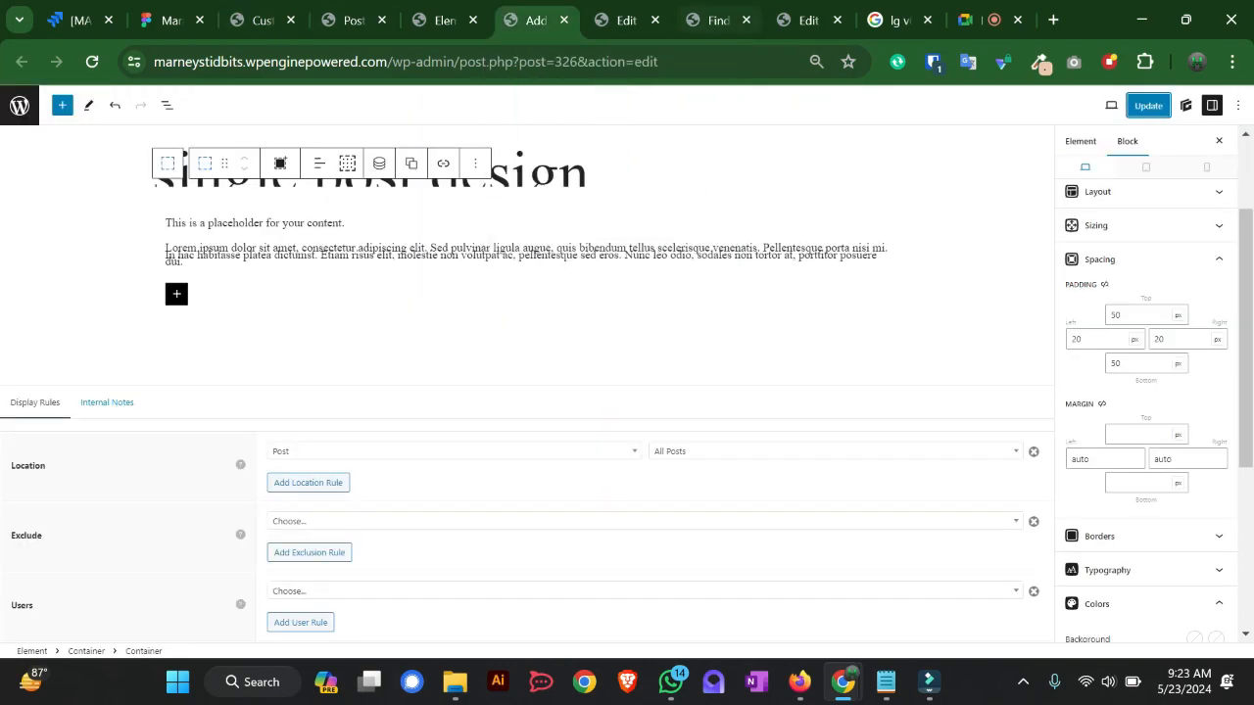
click(718, 19)
scroll(627, 382, up, 3)
scroll(628, 382, down, 20)
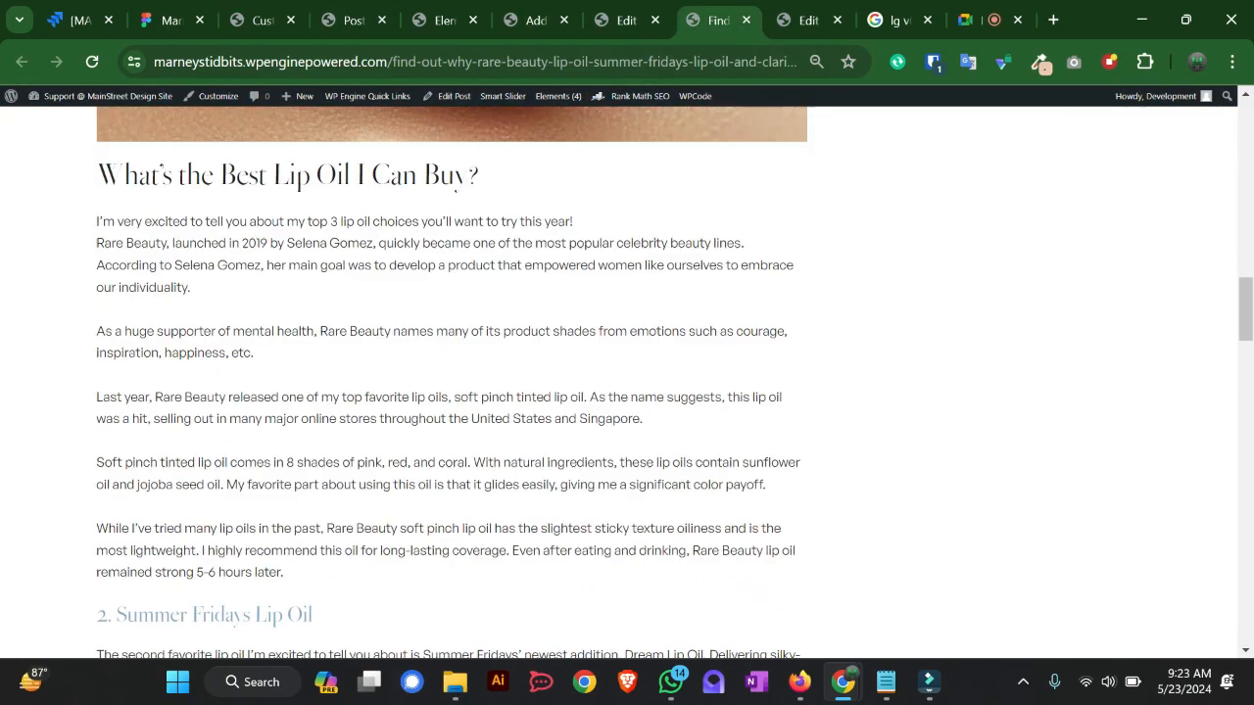
scroll(627, 382, down, 3)
scroll(627, 382, up, 11)
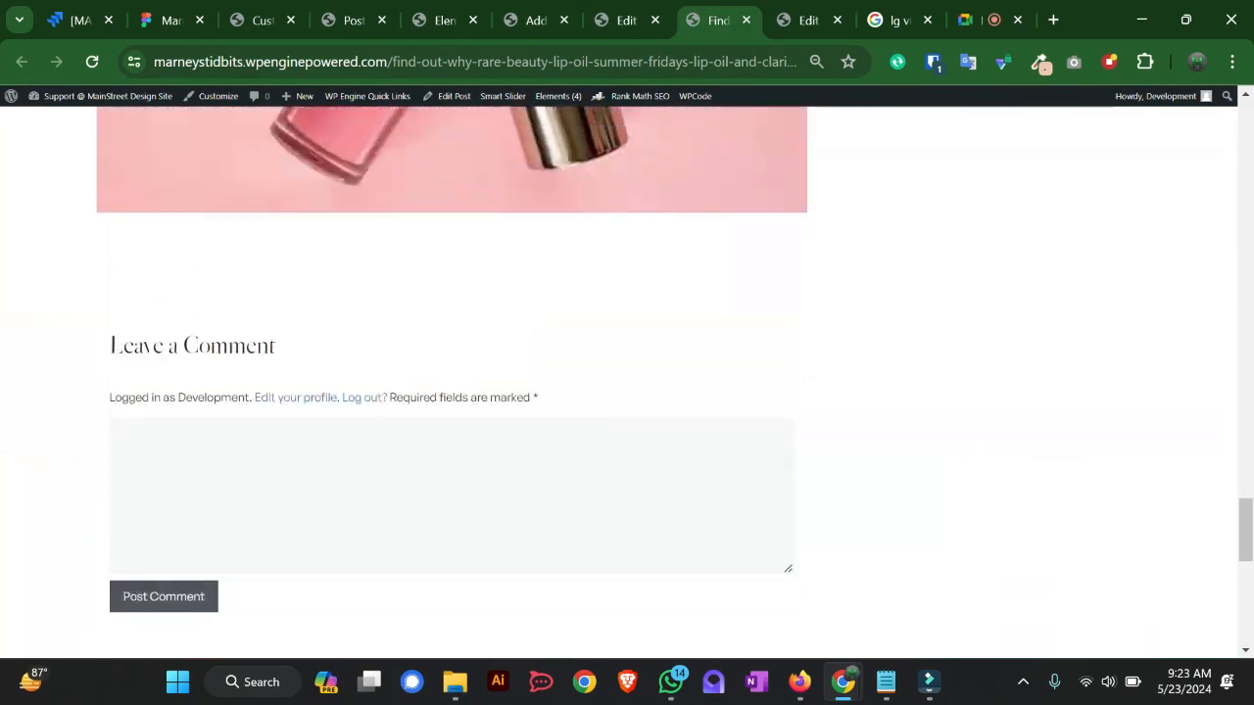
scroll(628, 382, up, 20)
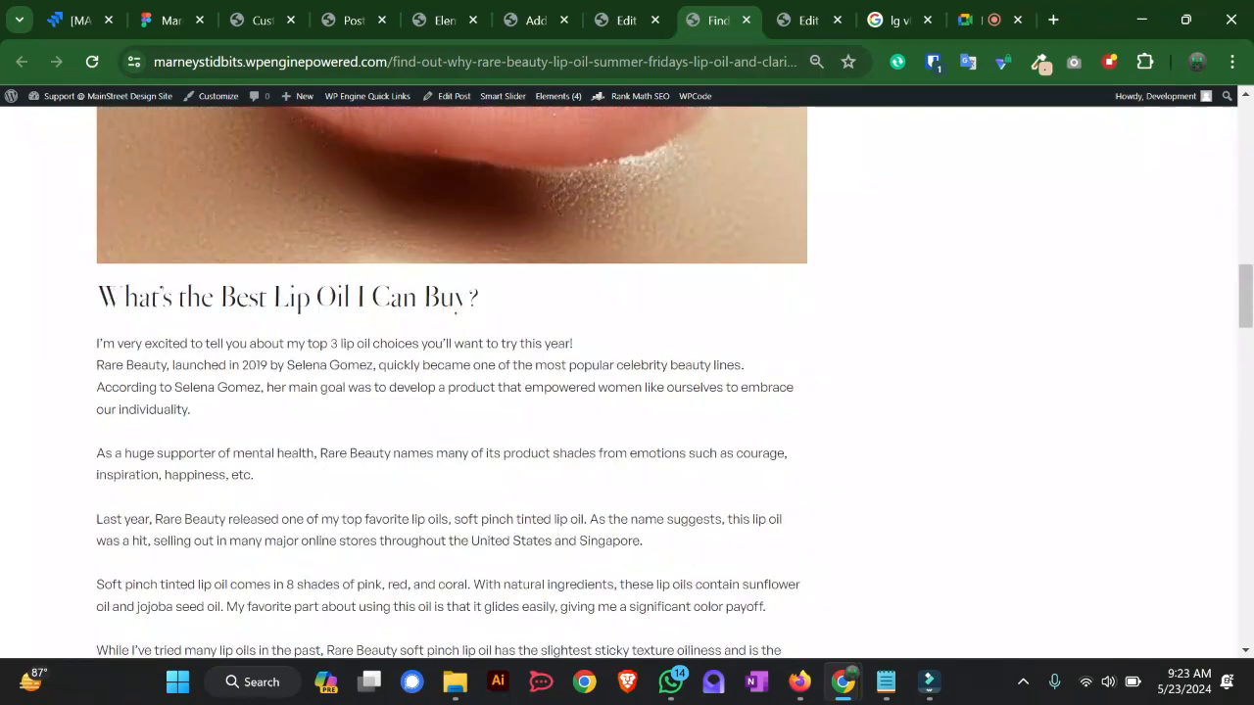
scroll(627, 382, down, 12)
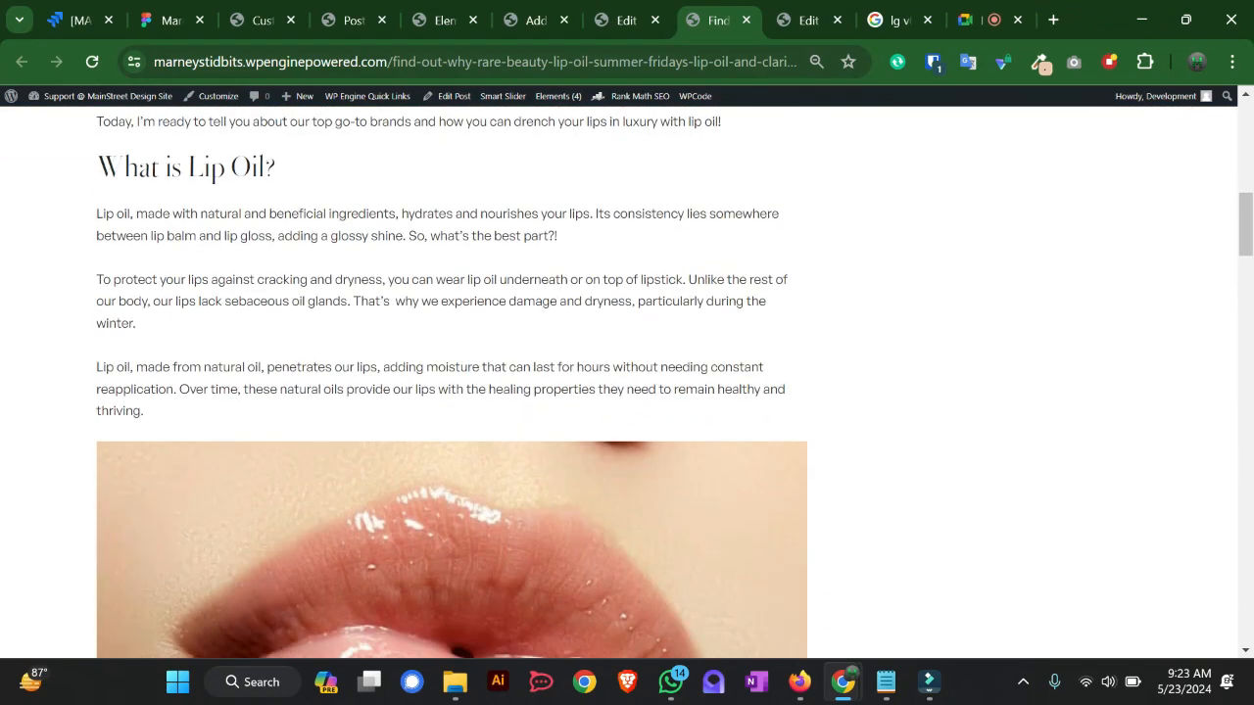
scroll(628, 382, down, 20)
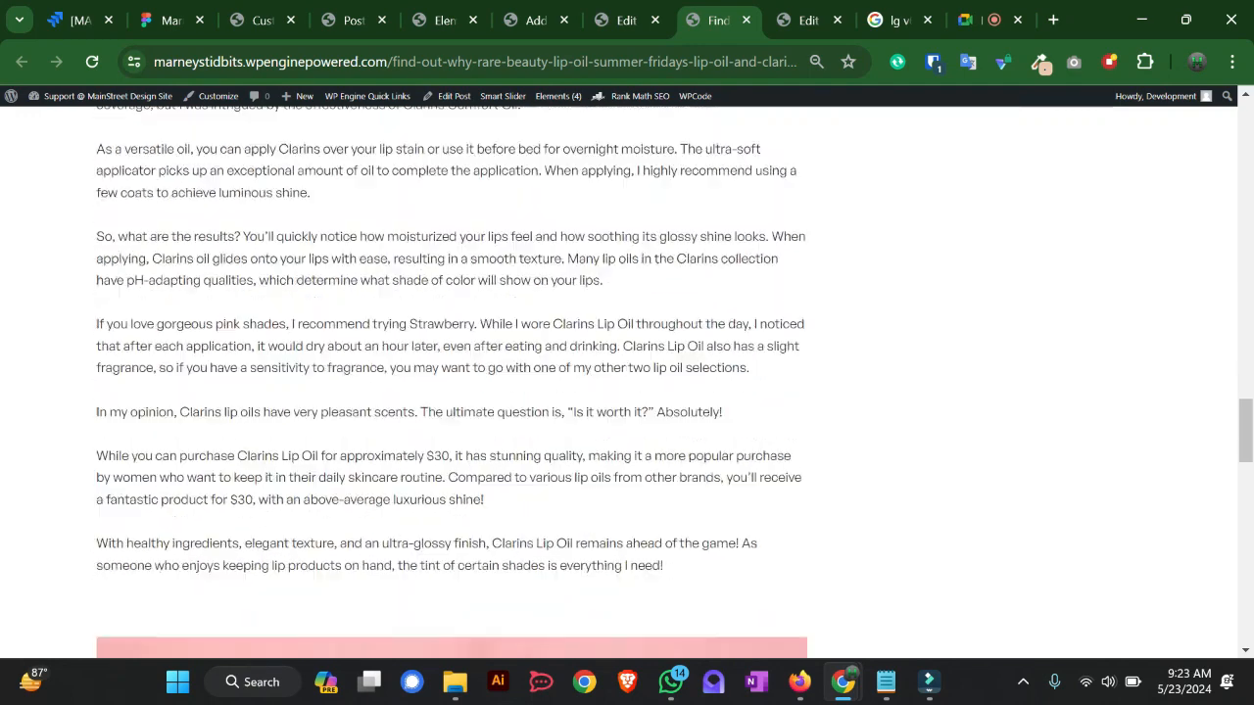
scroll(628, 382, down, 3)
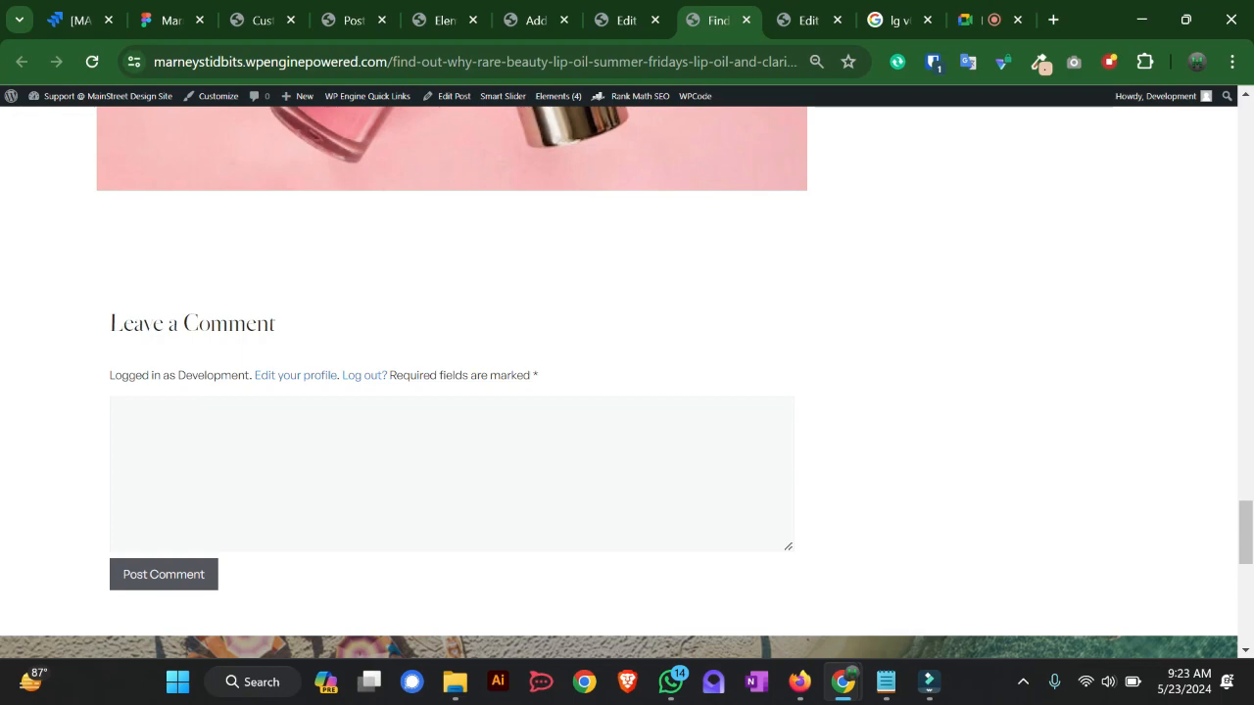
scroll(627, 382, up, 20)
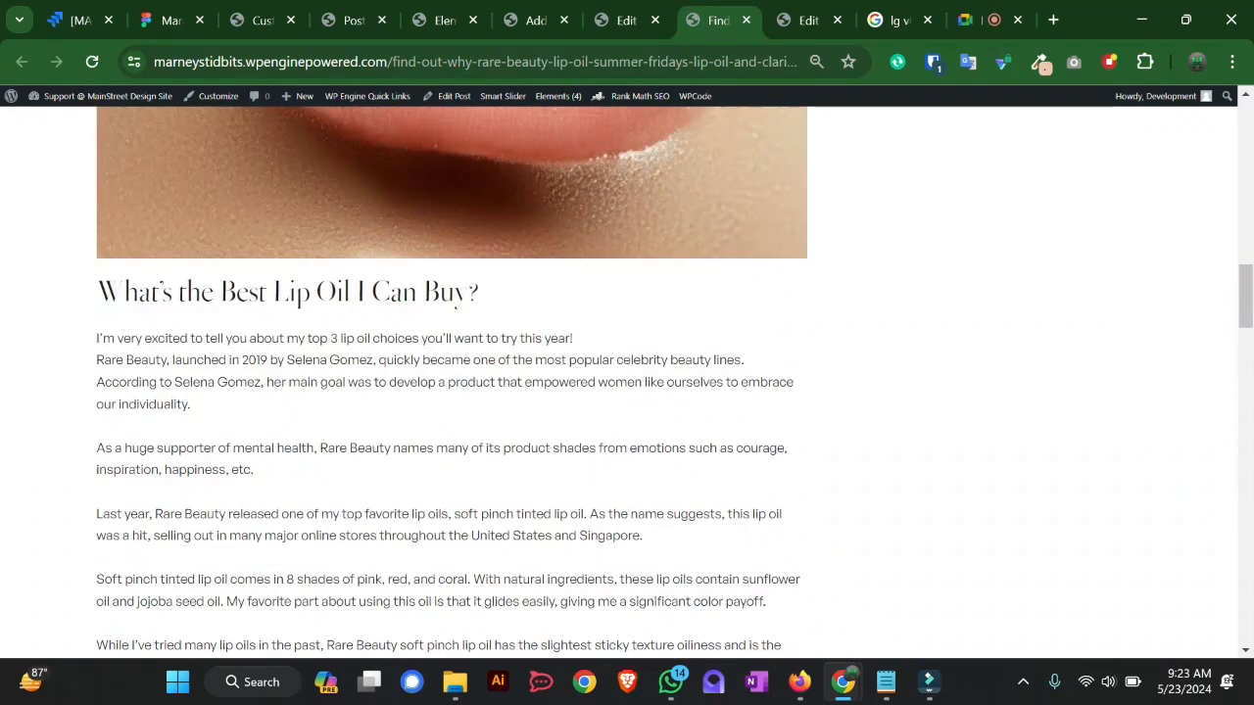
scroll(627, 382, up, 14)
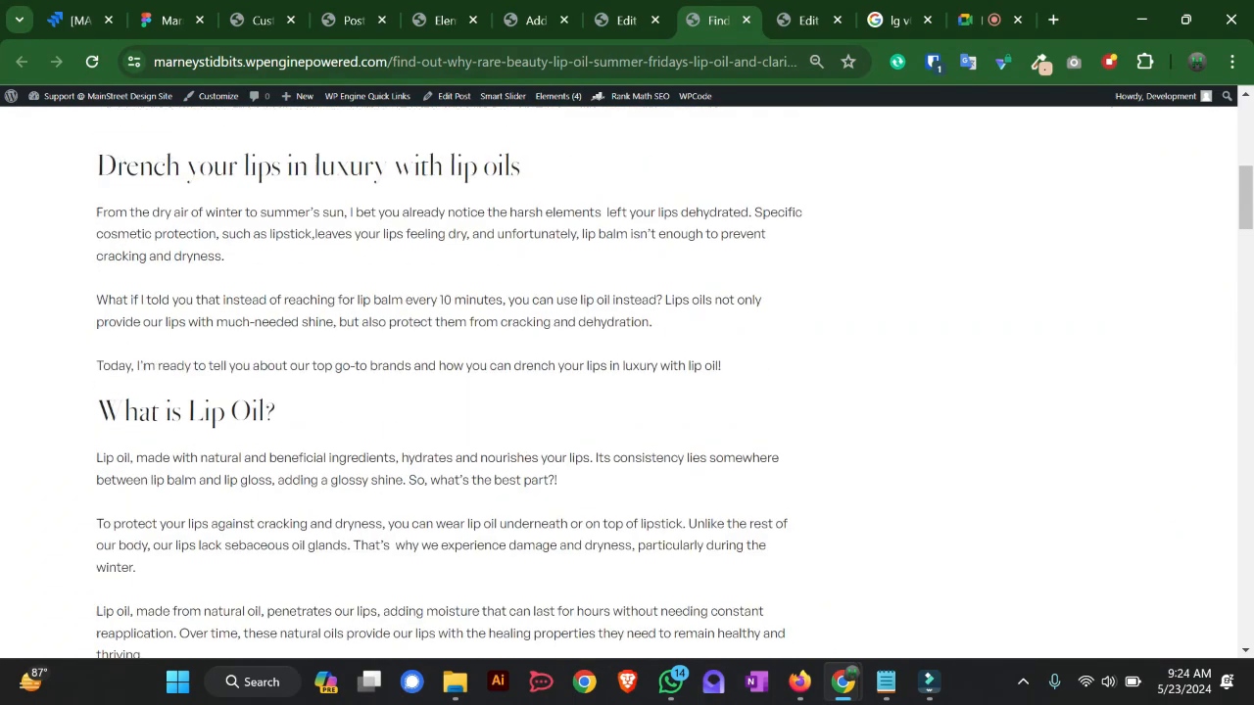
- Close the single post design element editor and try to close the lip oil post editor
click(625, 20)
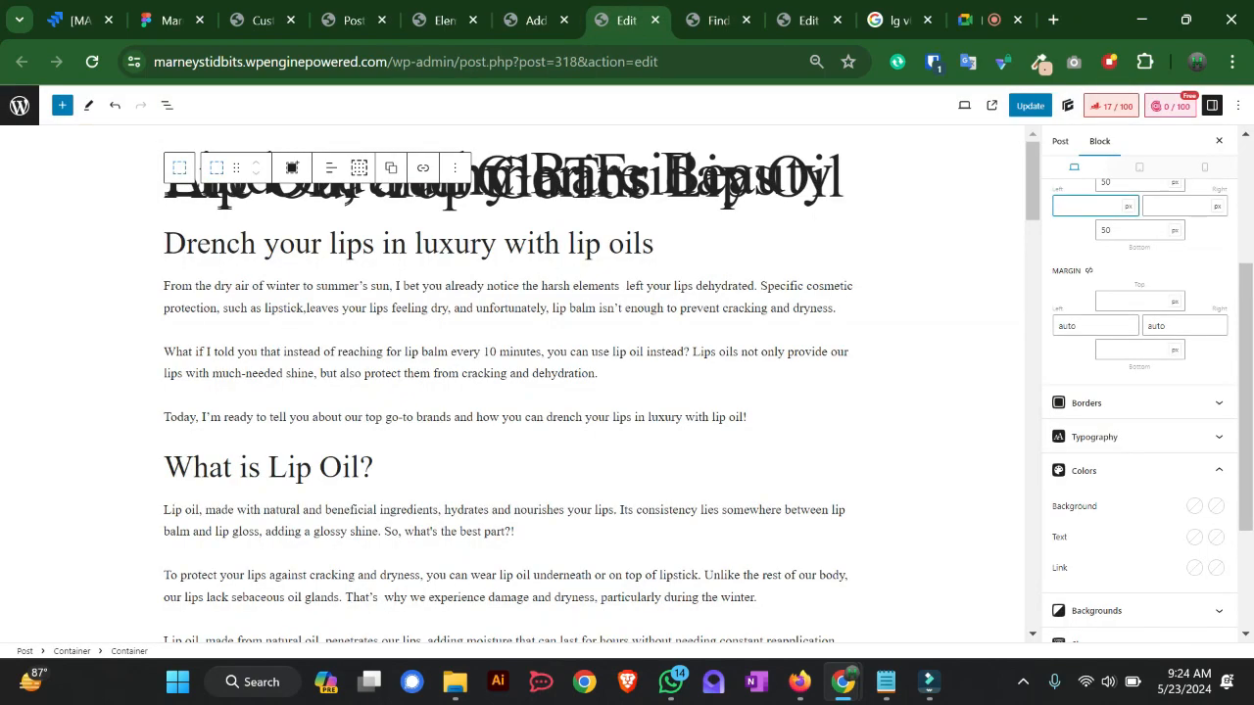
click(536, 19)
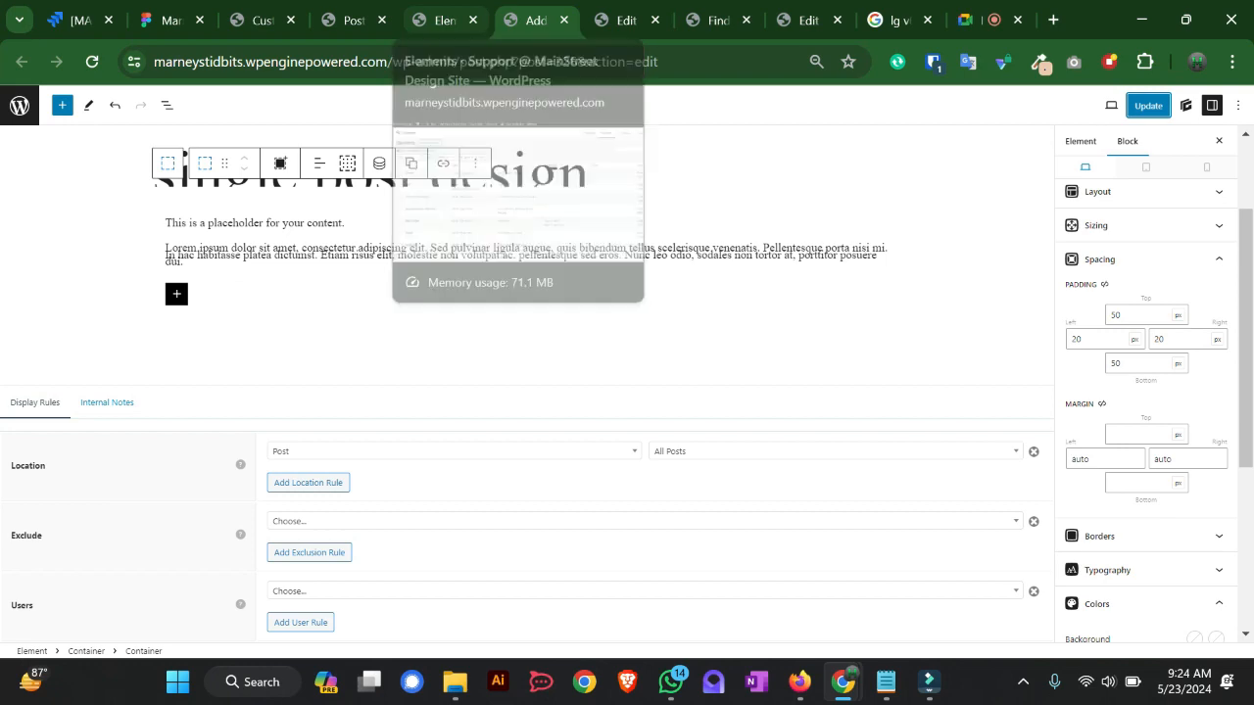
click(563, 20)
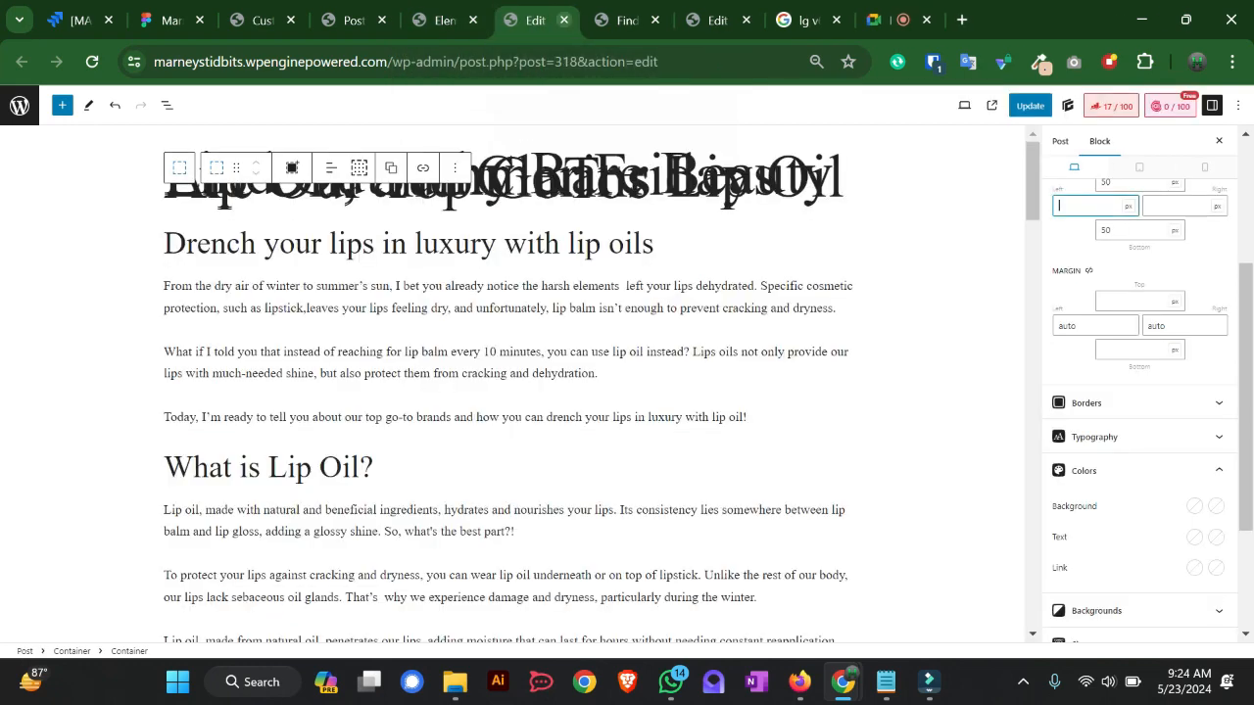
click(564, 19)
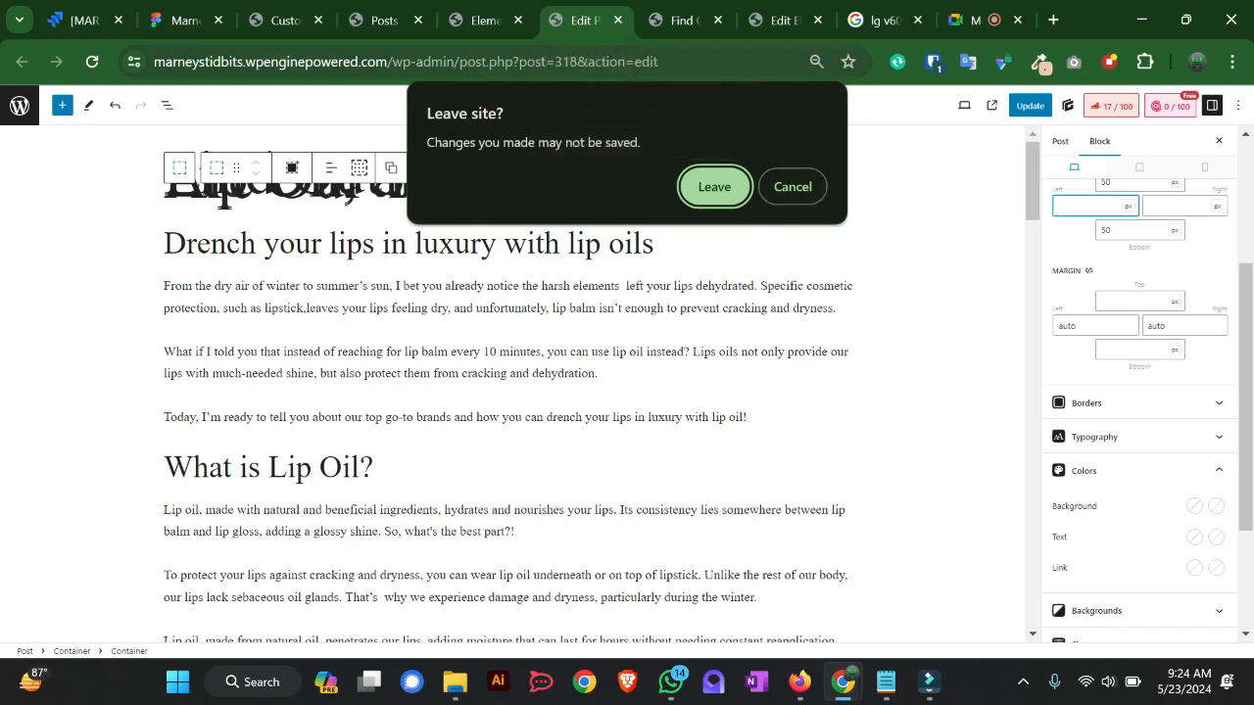
key(Return)
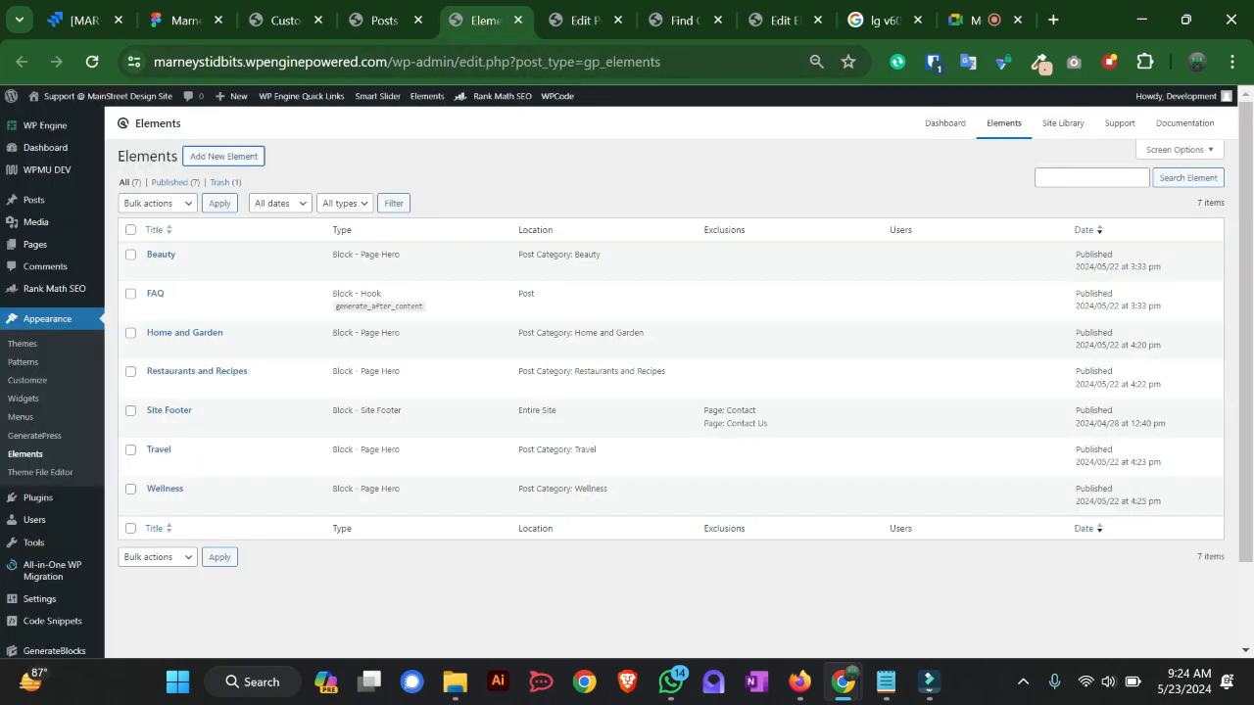
- Bring up the Elements list and enlarge the page to 90% zoom
click(383, 20)
click(484, 19)
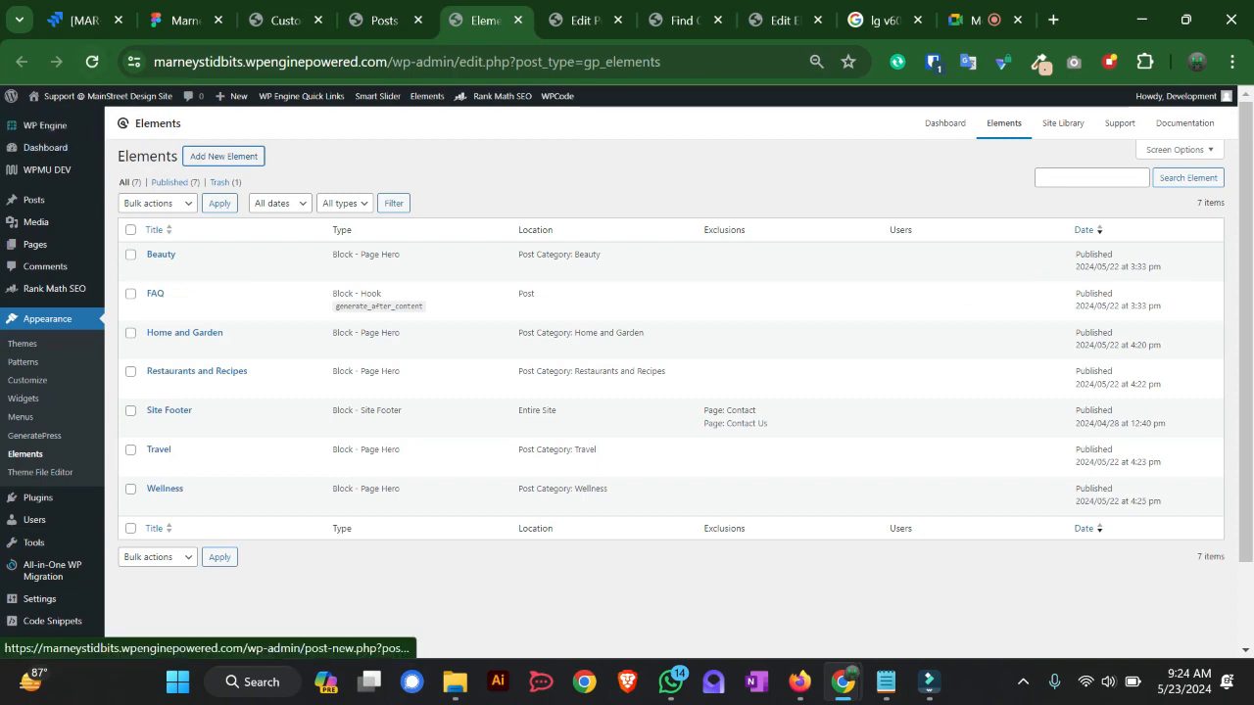
key(ctrl+plus)
key(ctrl+plus)
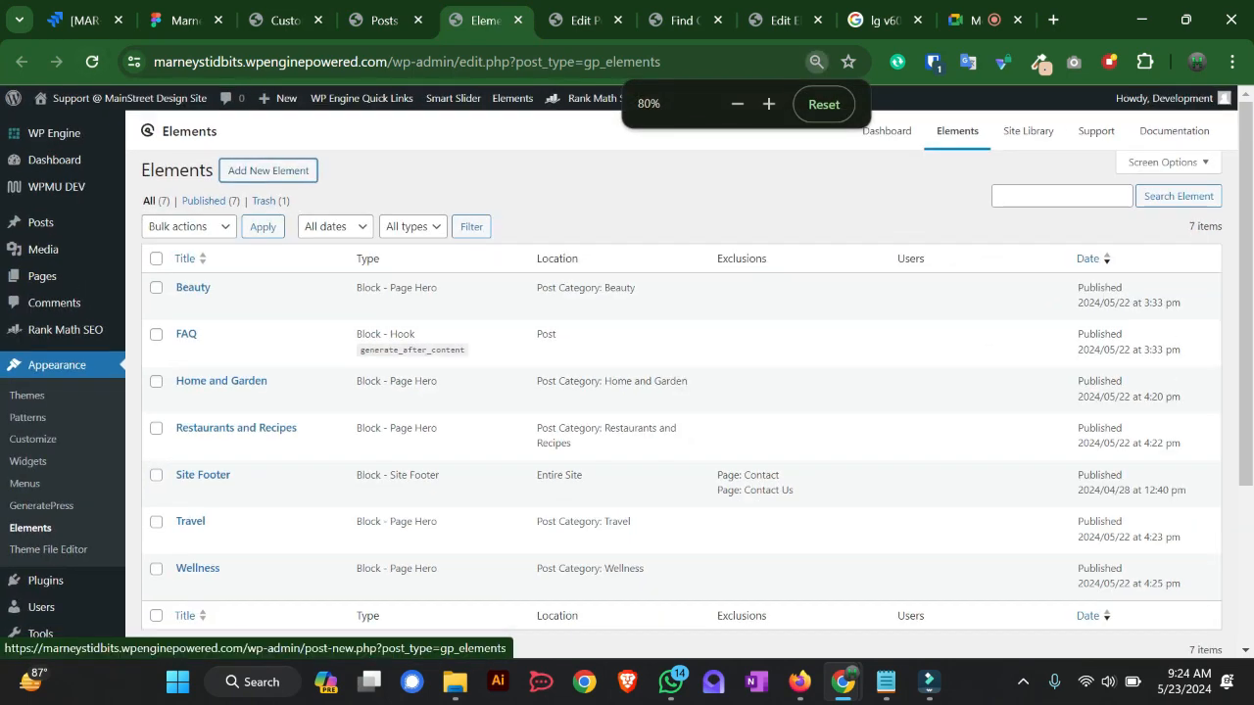
key(ctrl+plus)
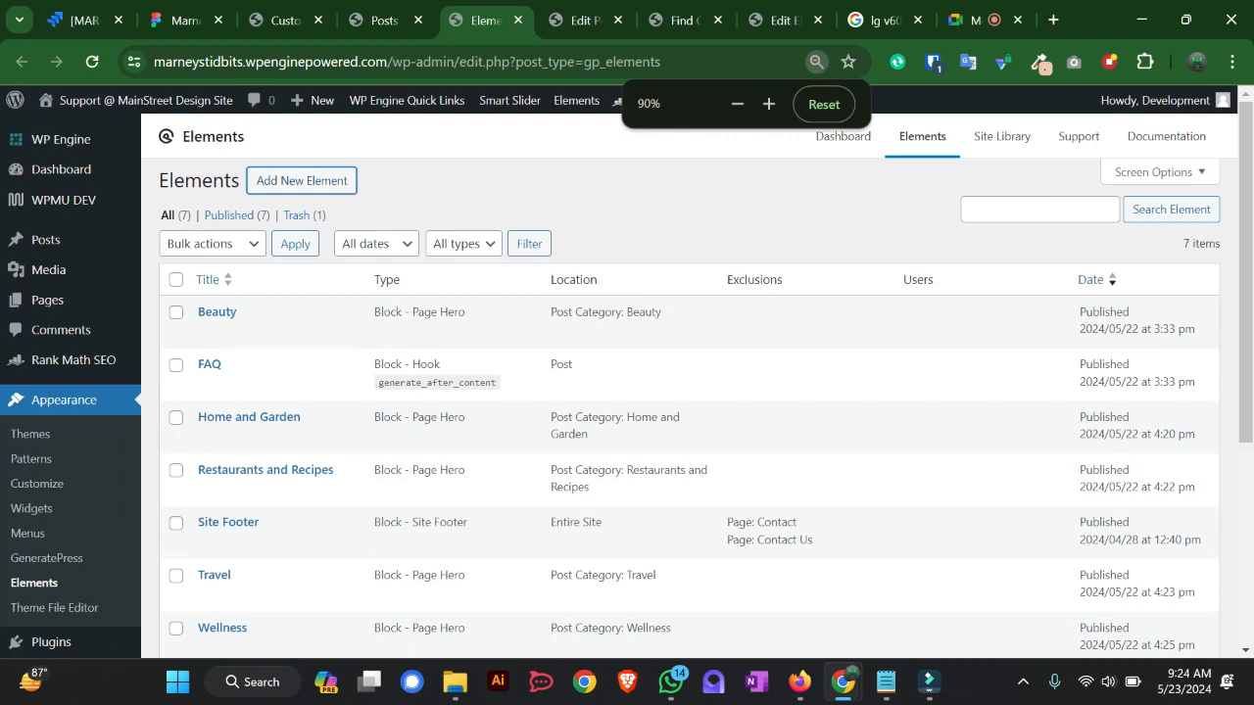
- Start a new element, try the Block and Hook types for it, and dismiss the dialog without creating one
click(302, 180)
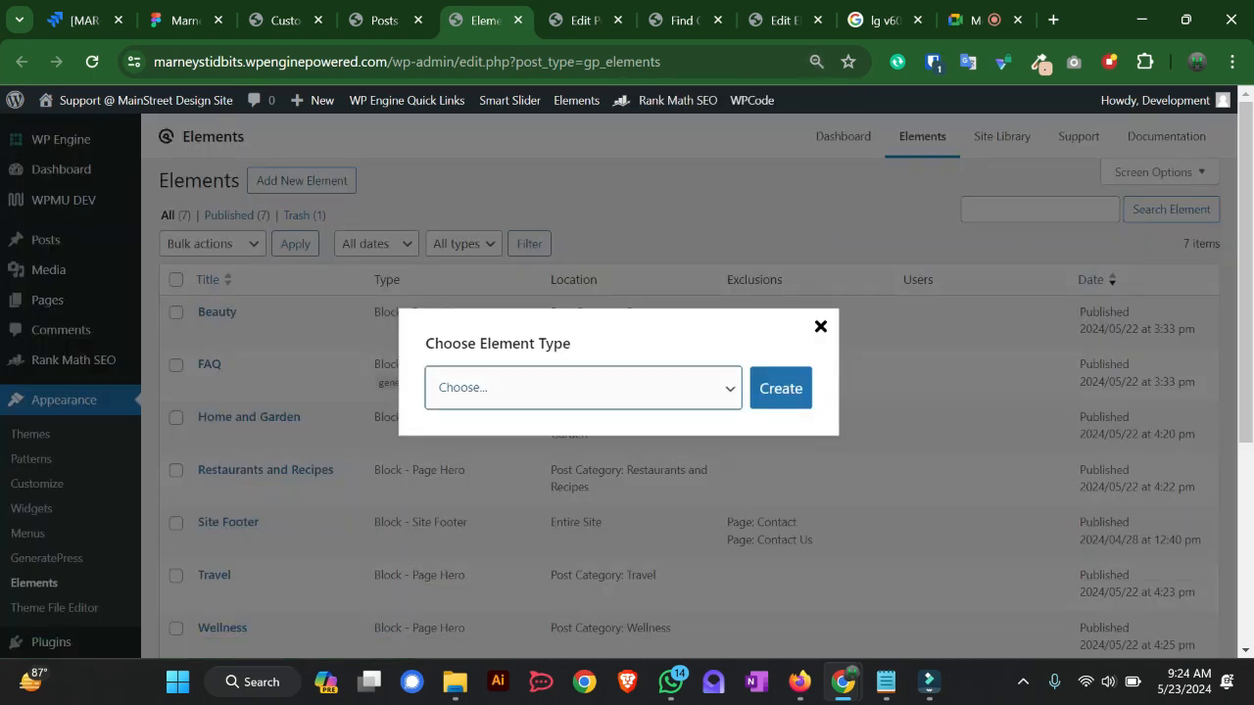
click(583, 388)
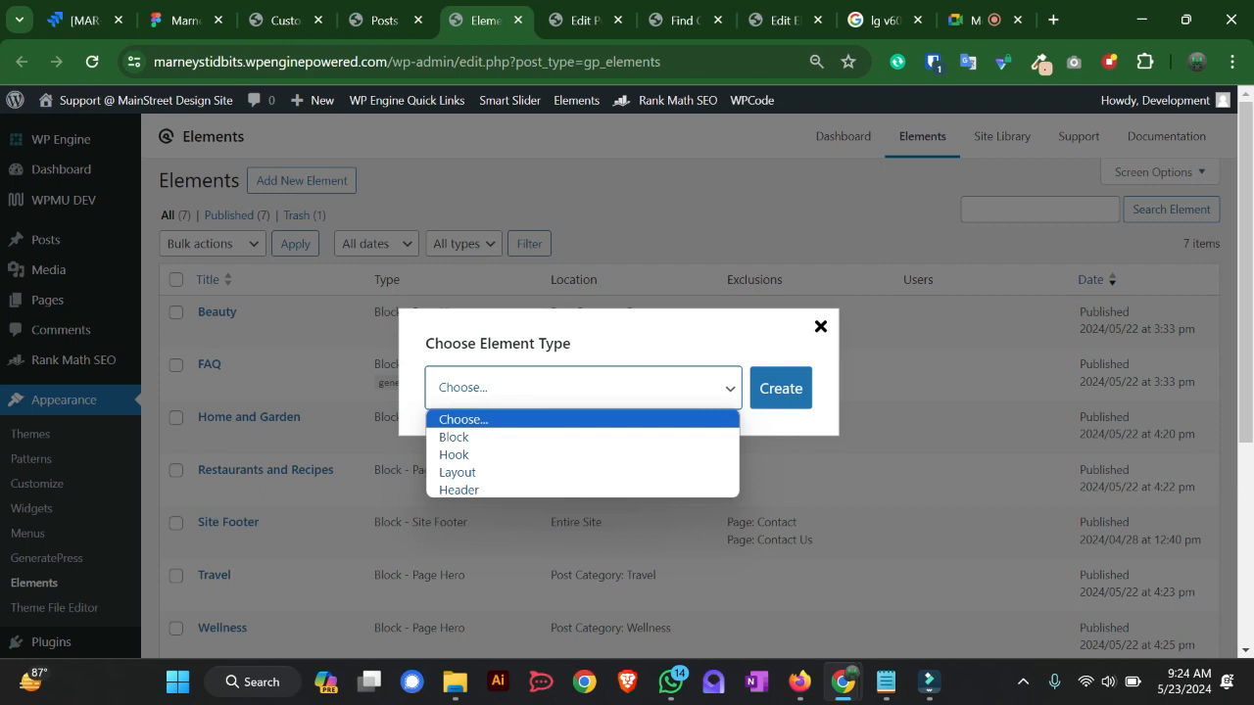
key(Down)
key(Down)
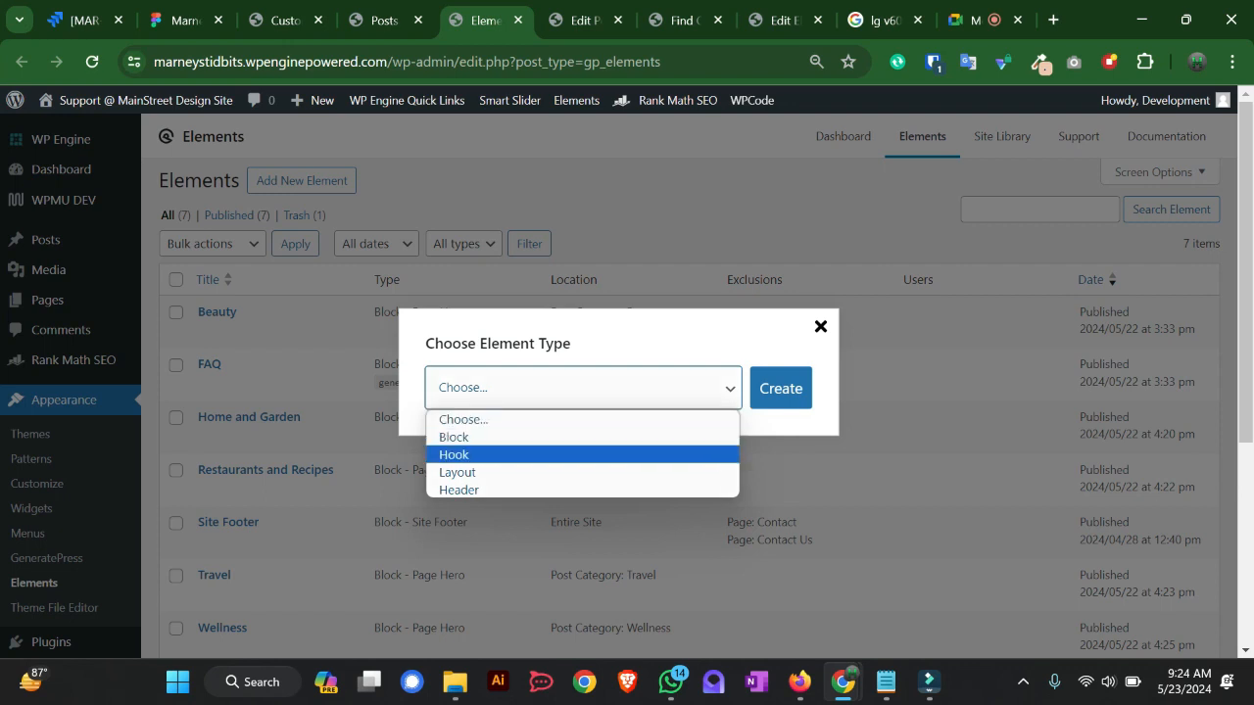
key(Up)
key(Return)
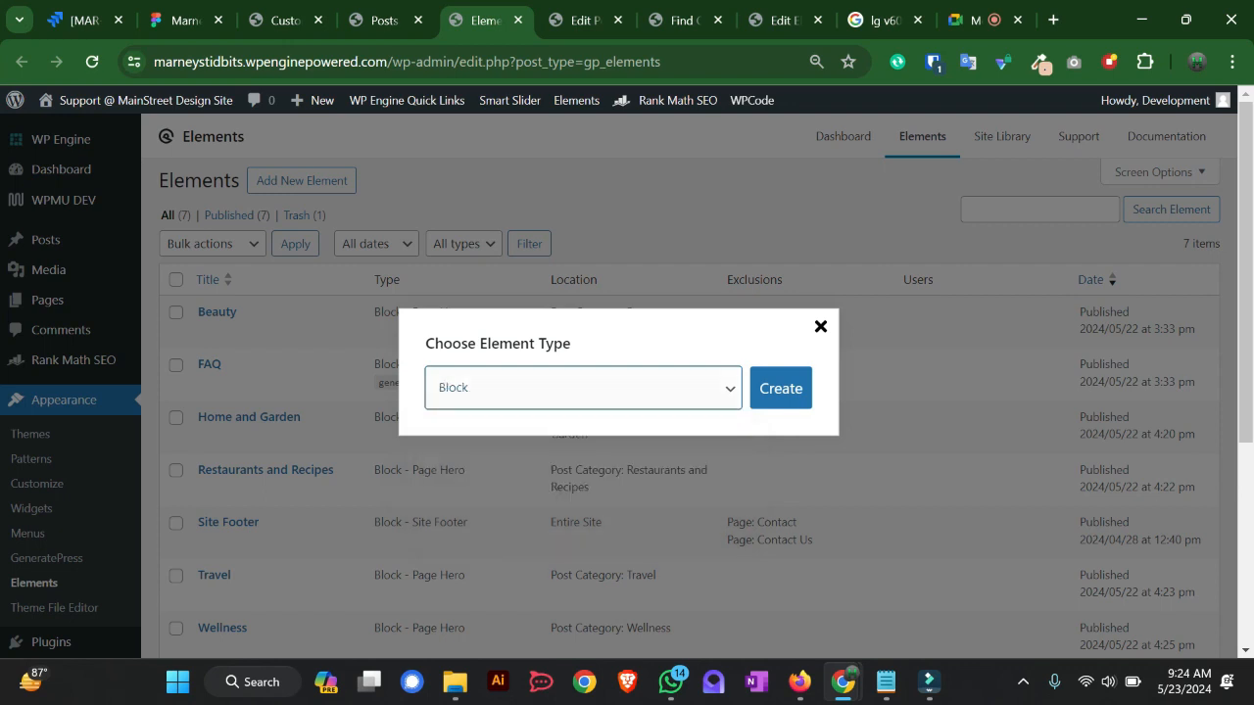
key(alt+Down)
key(Down)
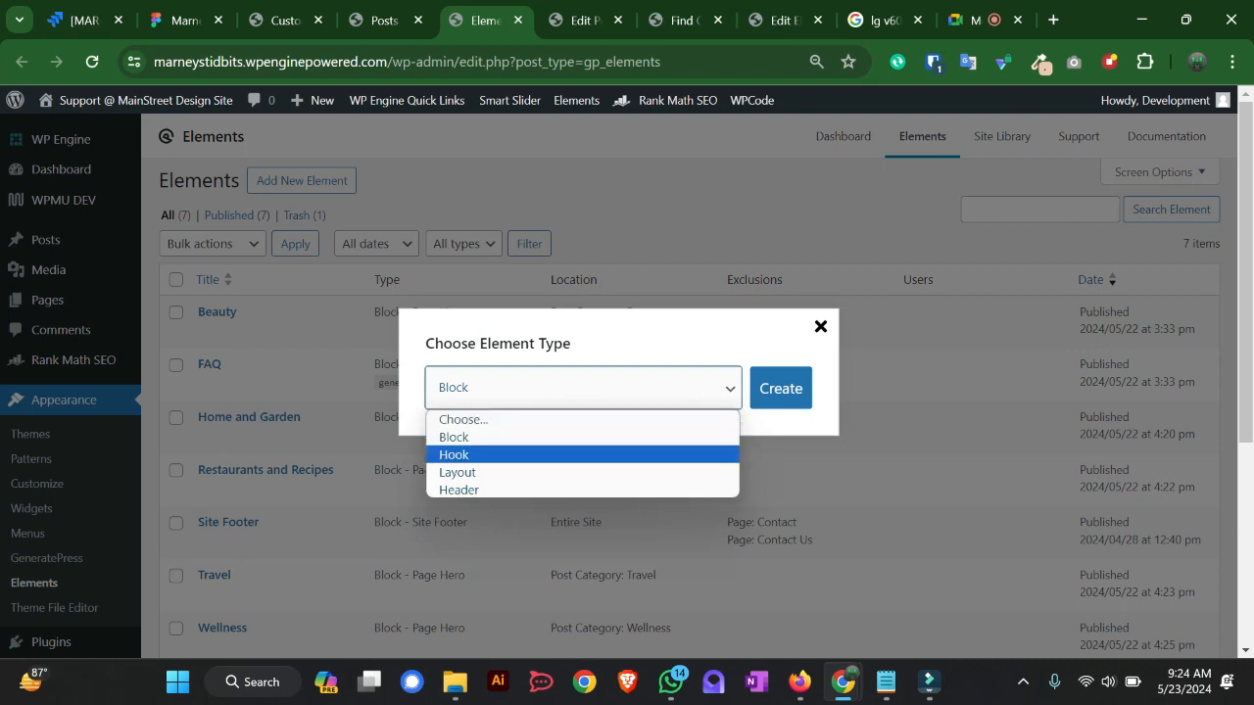
key(Return)
key(Escape)
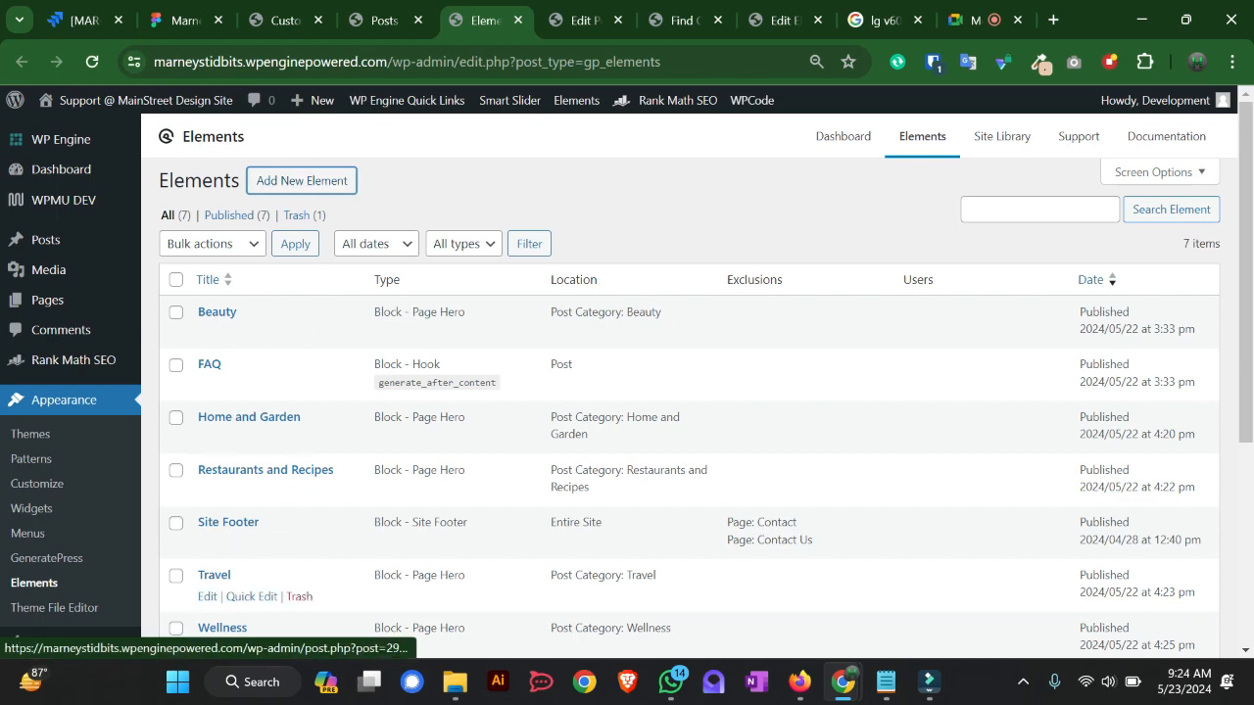
- Review the types and locations of the existing elements and reload the Elements list
scroll(241, 593, down, 2)
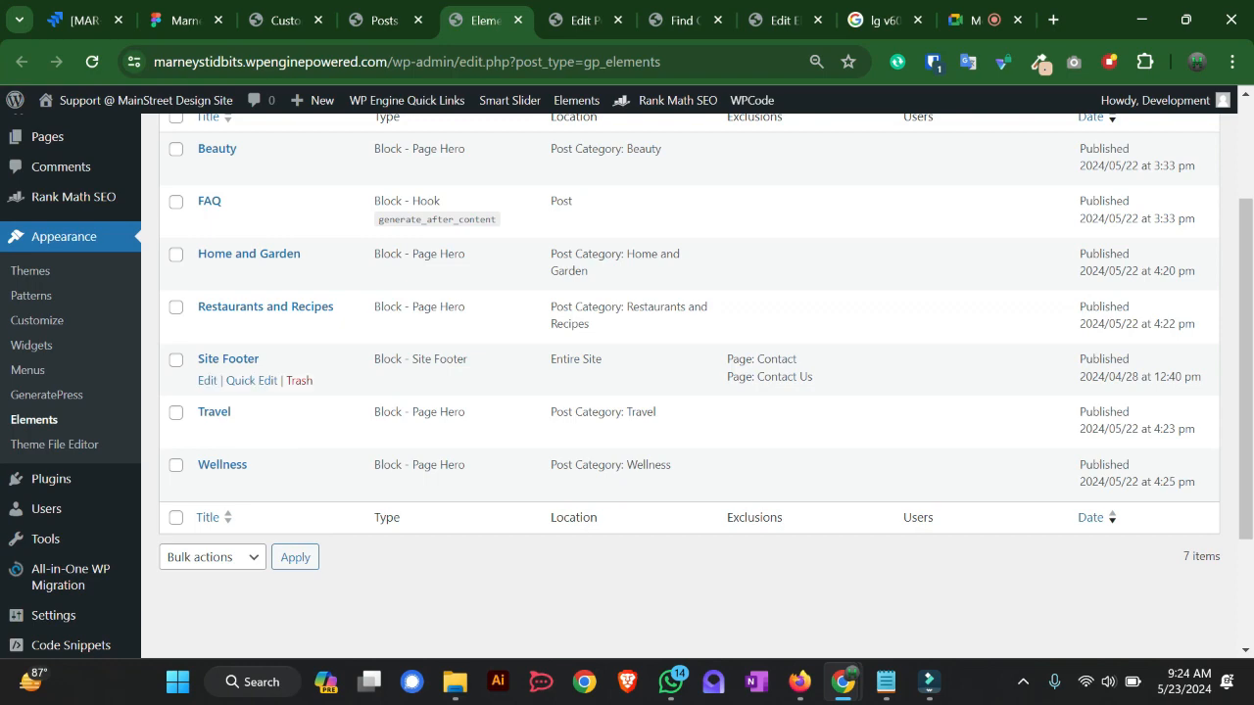
scroll(241, 372, up, 2)
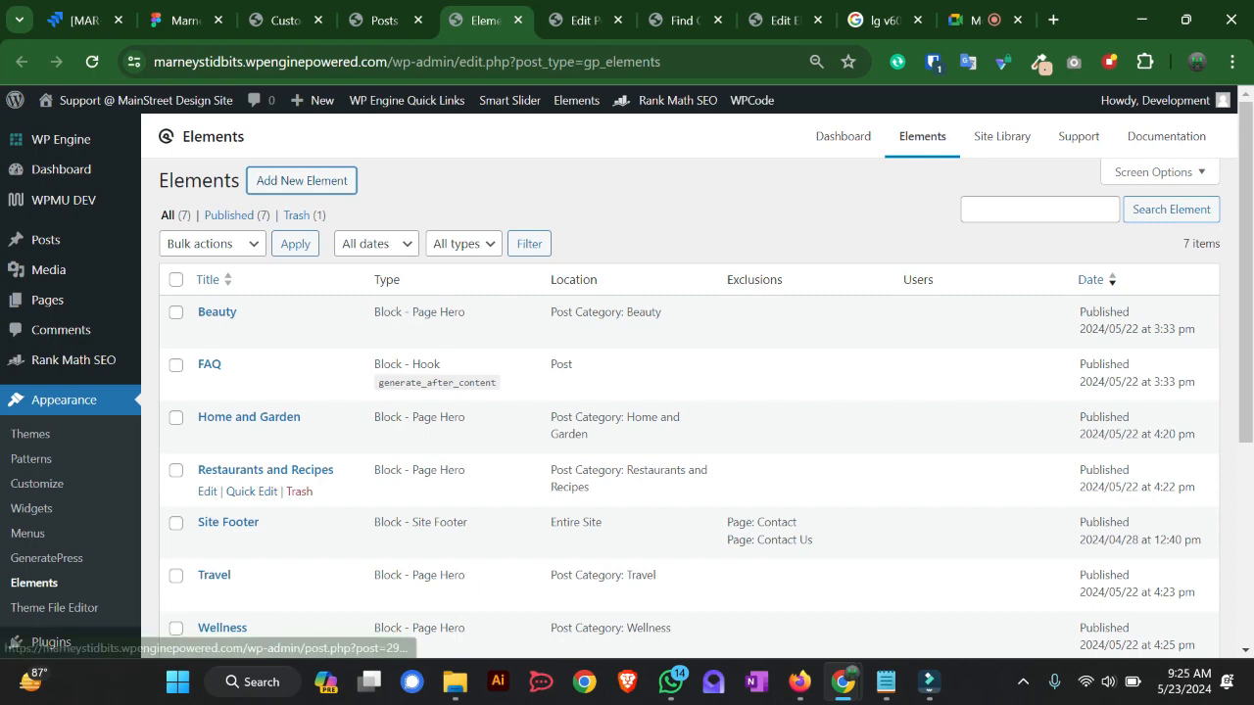
scroll(245, 534, down, 2)
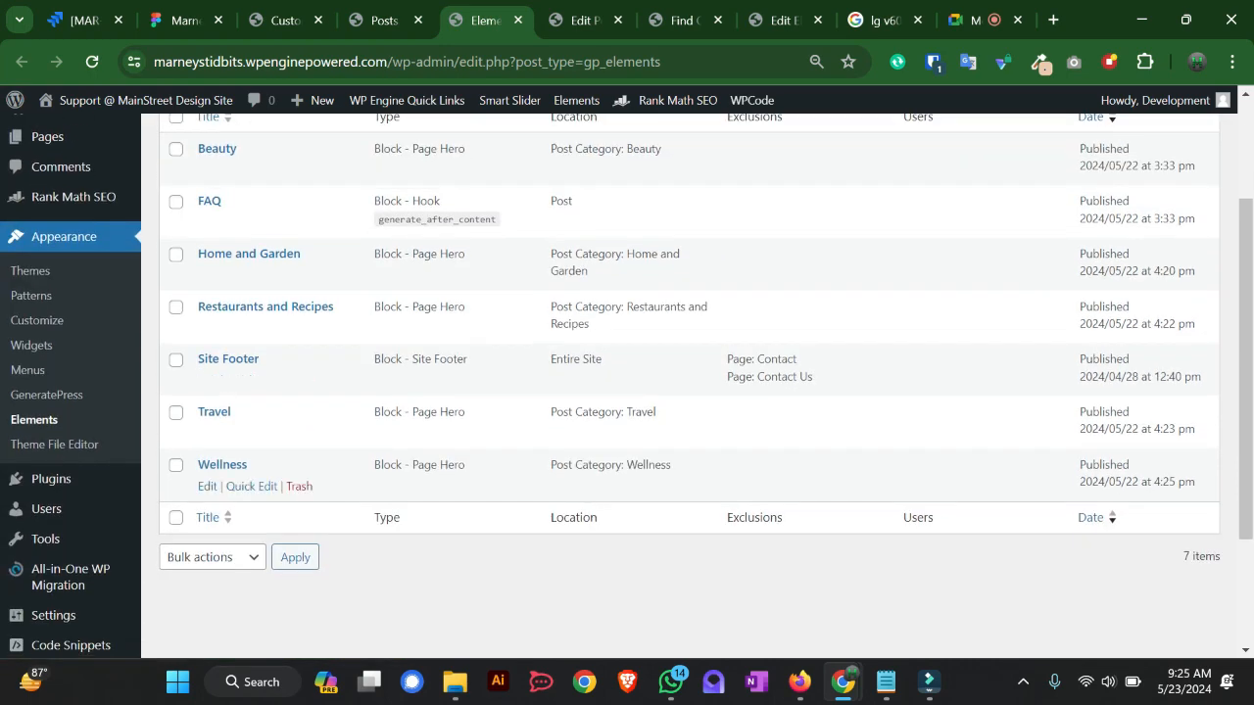
scroll(245, 411, up, 2)
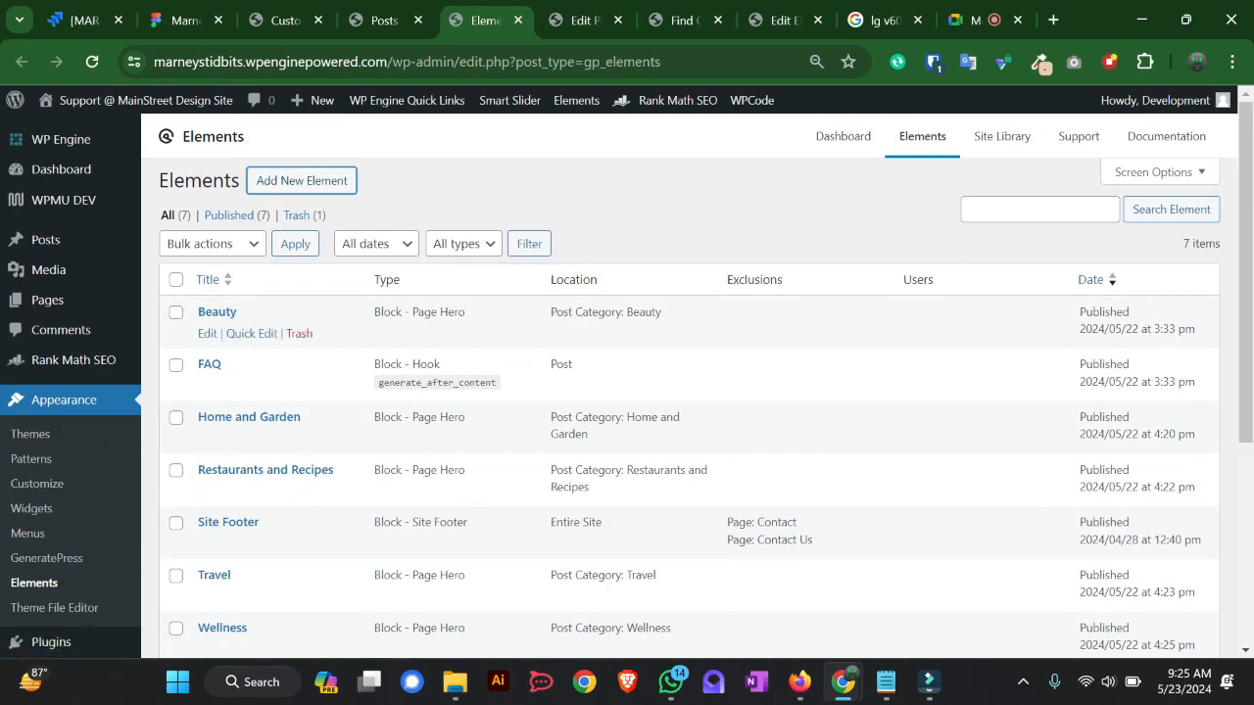
scroll(245, 392, down, 2)
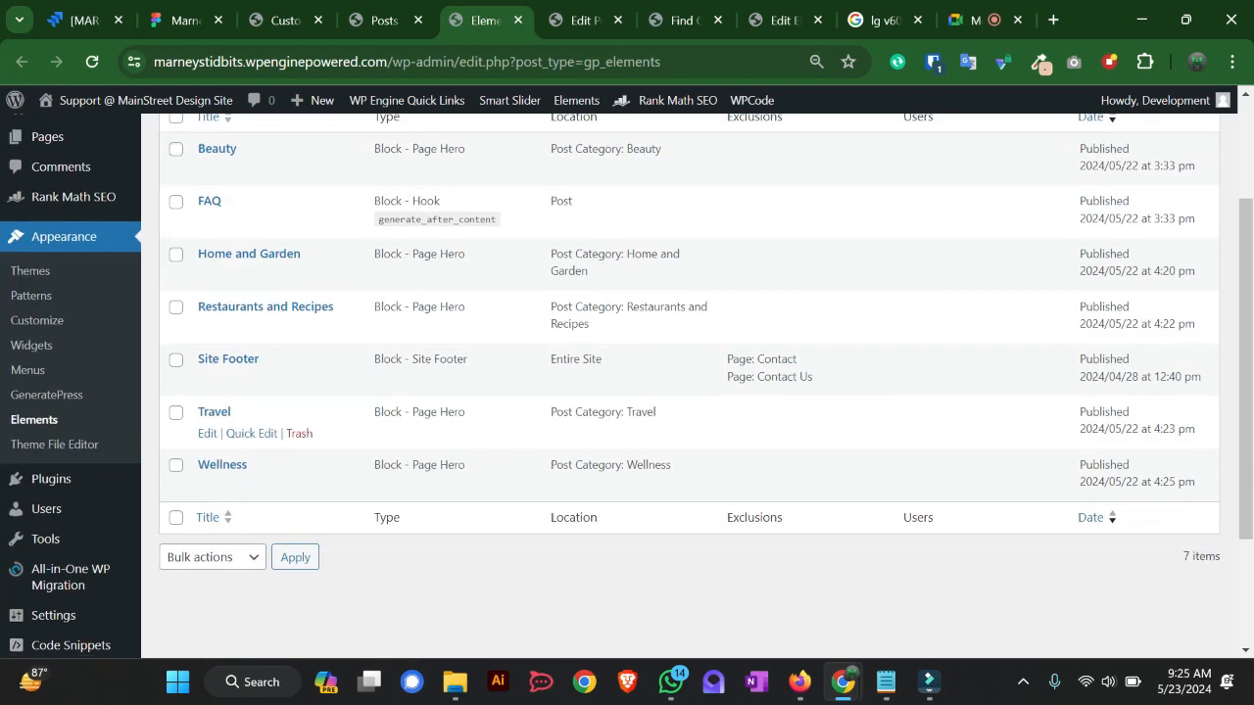
scroll(245, 392, up, 2)
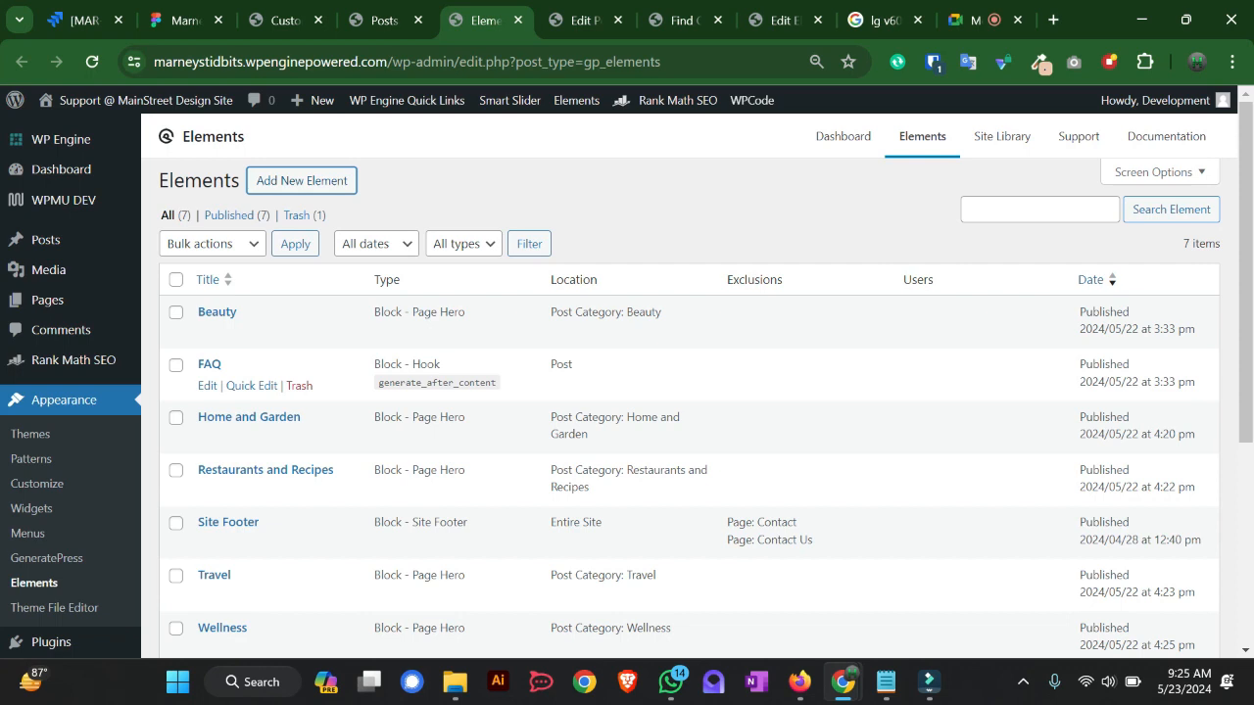
click(92, 61)
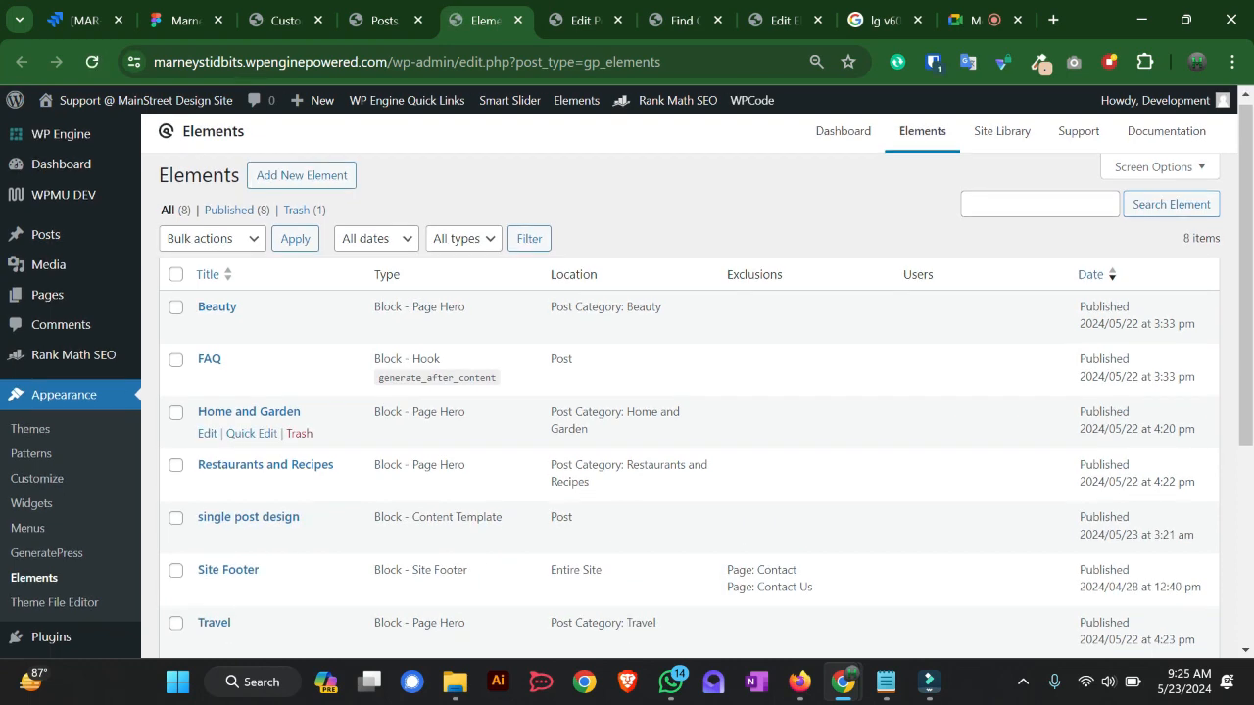
- Review the existing elements and create a new element of type Block
scroll(240, 436, down, 2)
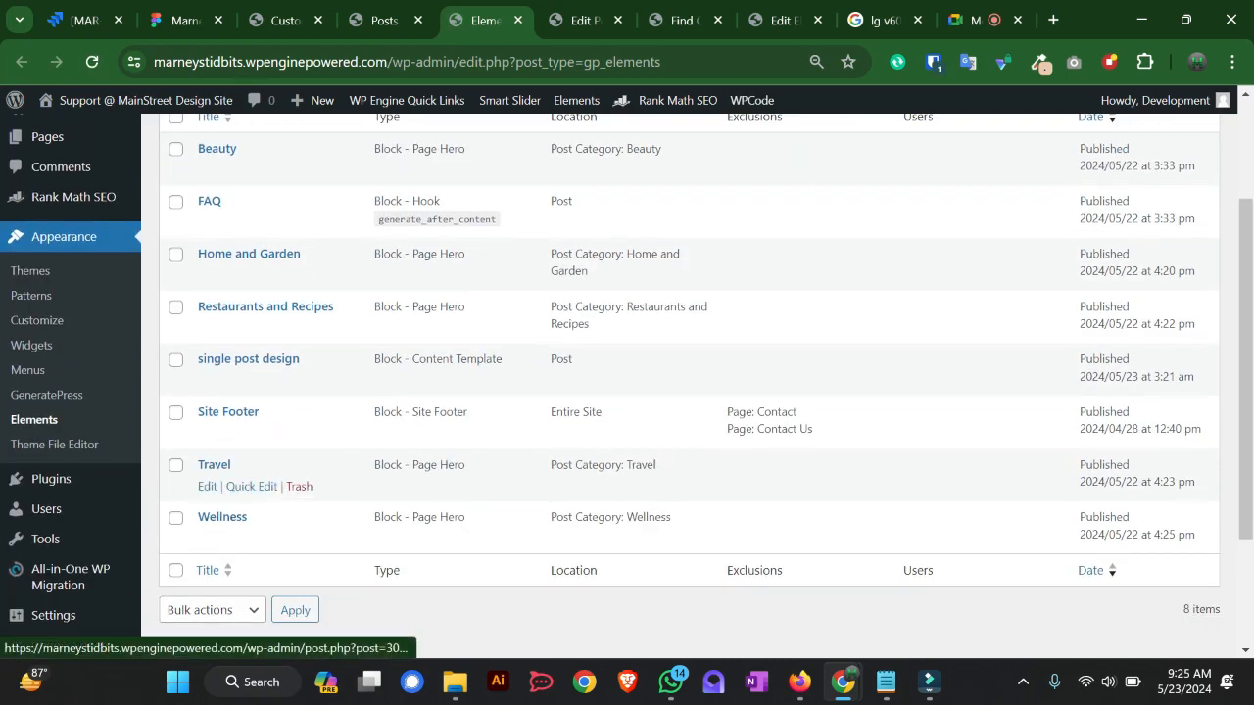
scroll(245, 372, up, 2)
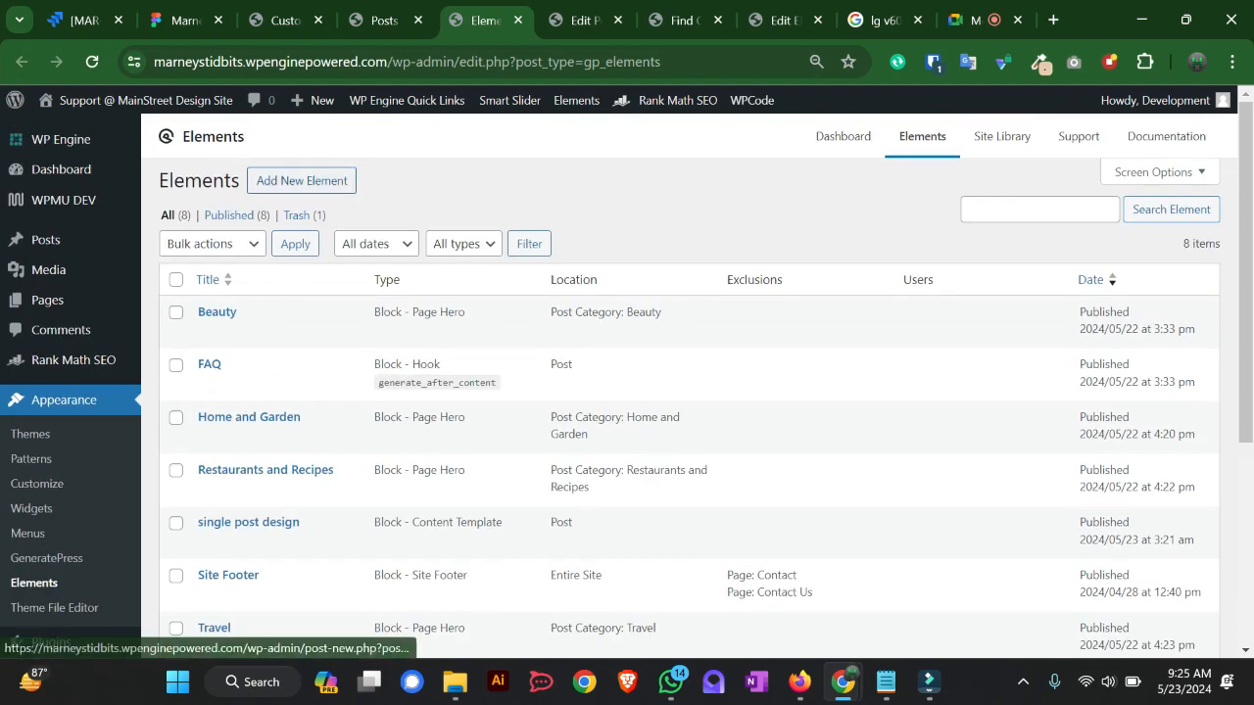
click(302, 181)
click(583, 388)
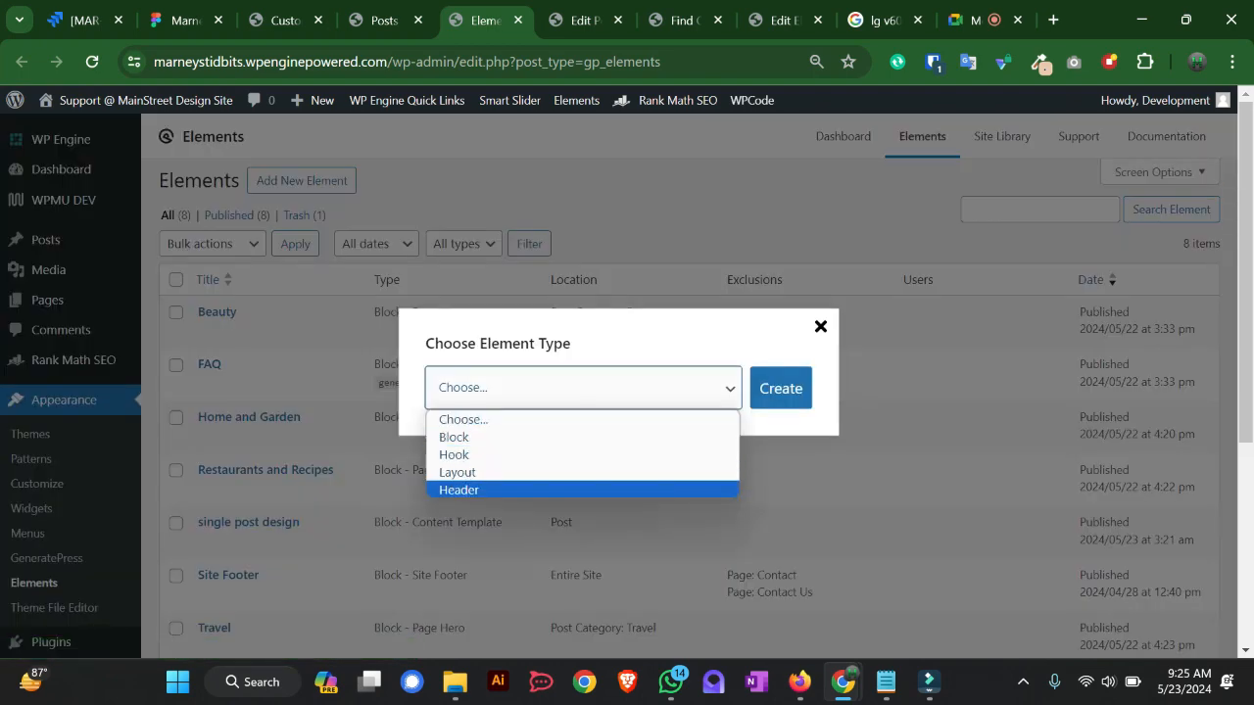
click(453, 438)
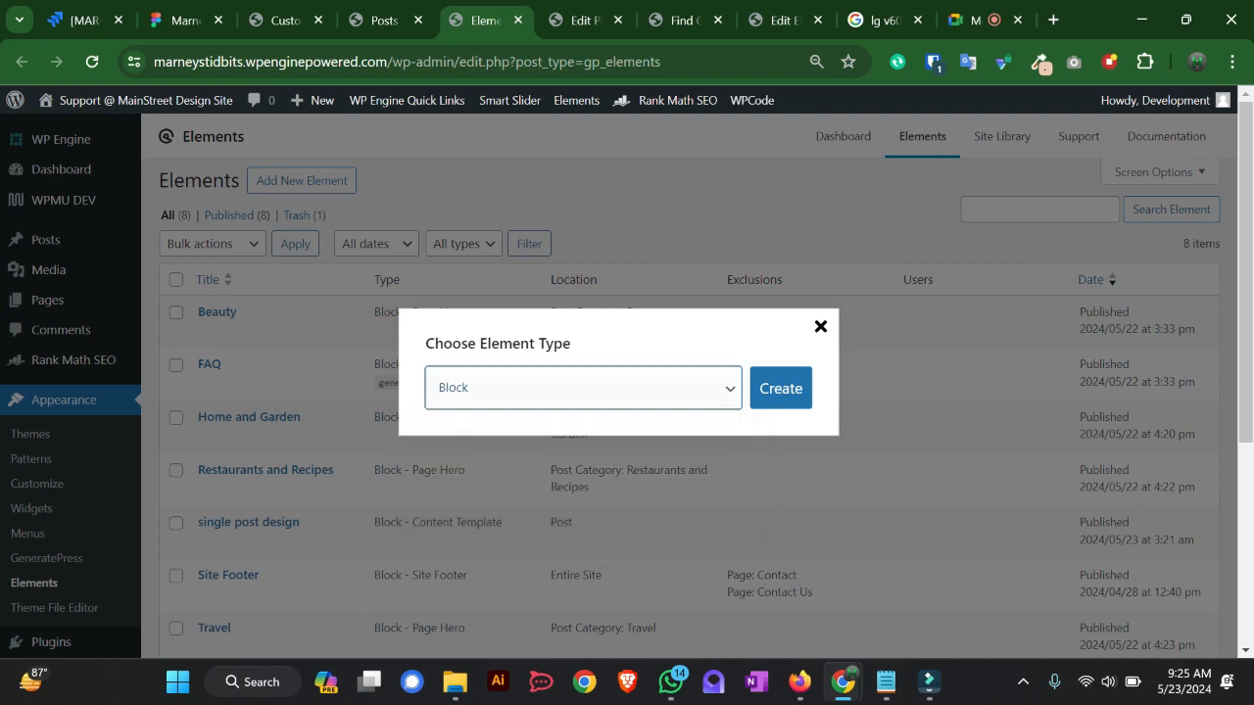
click(780, 389)
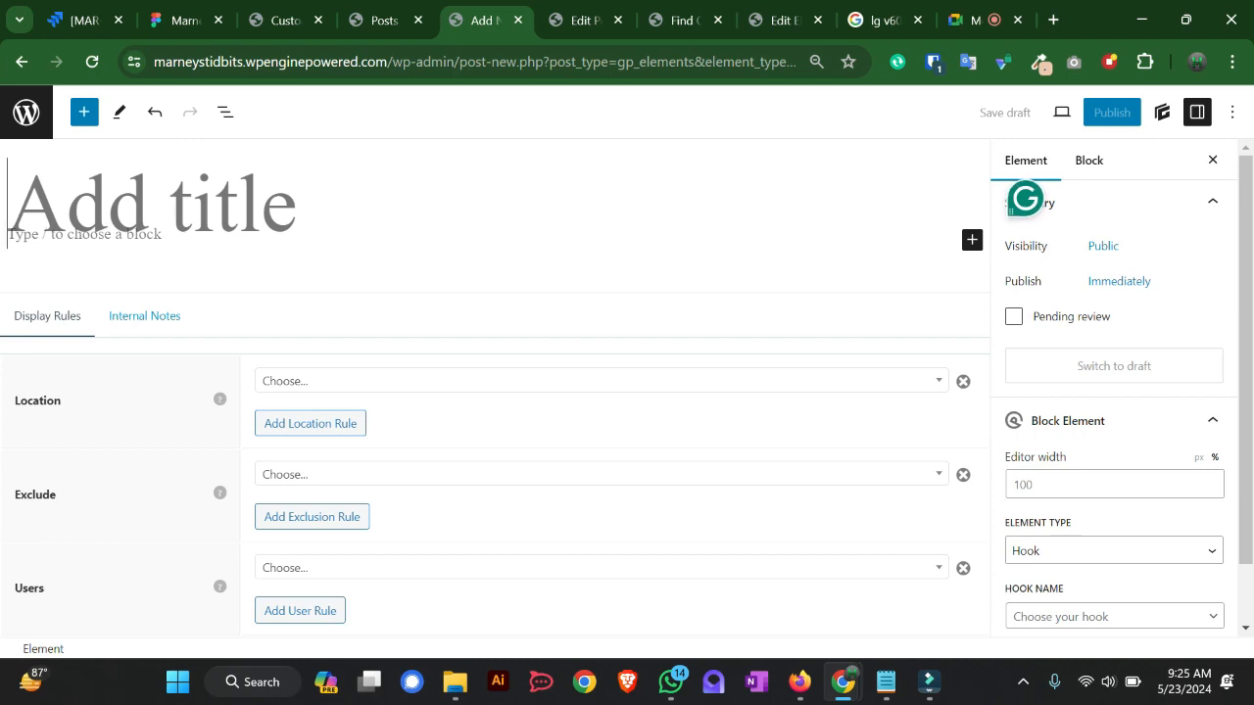
- Bring up the Elements list in the Posts browser tab and view the type choices for a new element
click(382, 20)
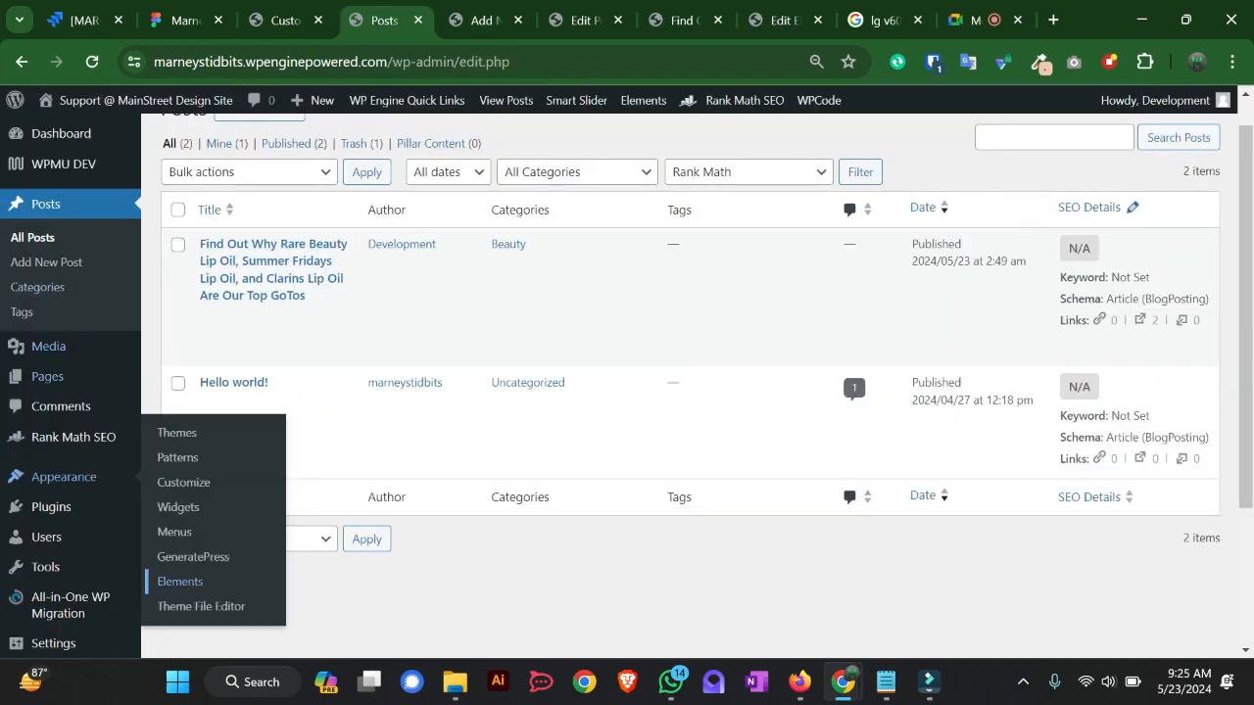
mouse_move(64, 476)
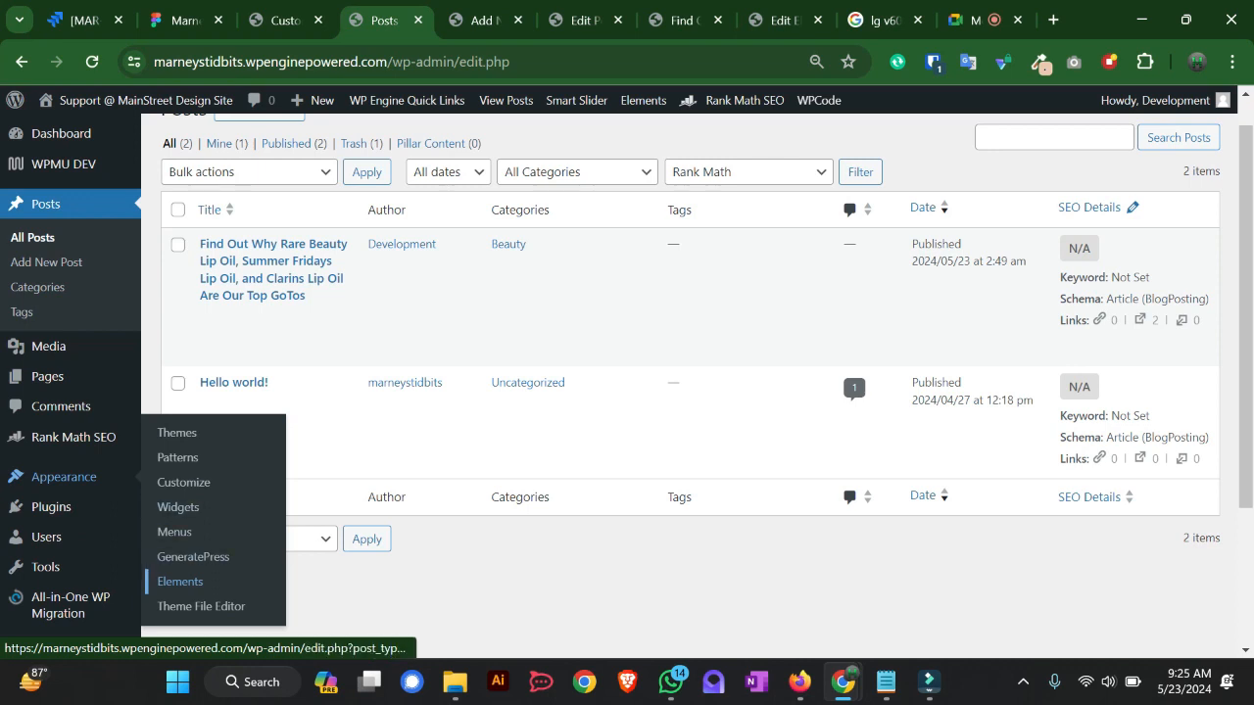
click(180, 581)
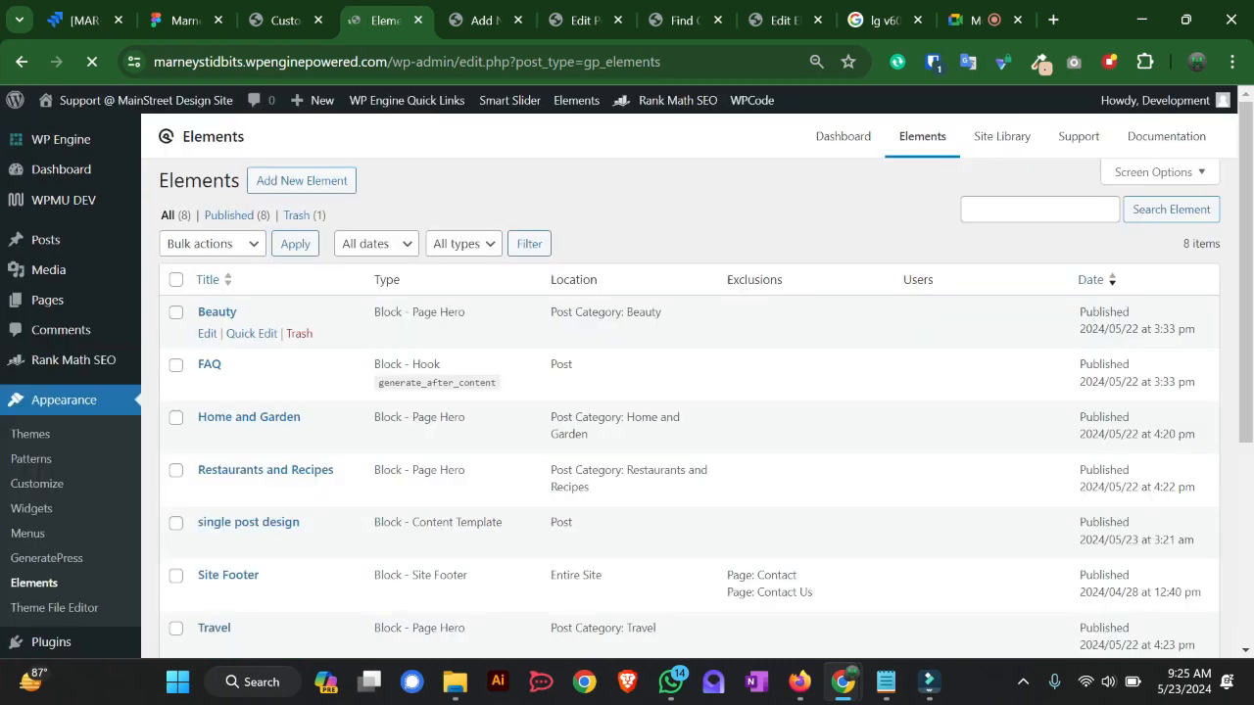
click(301, 181)
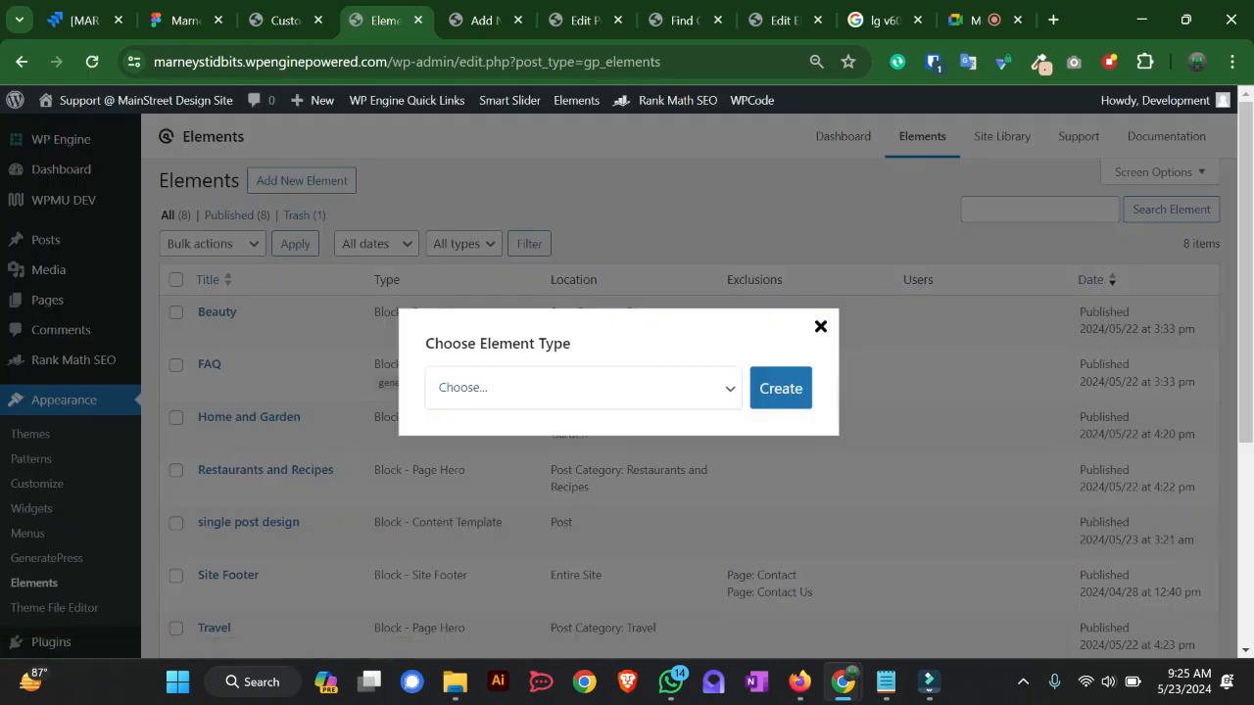
click(583, 388)
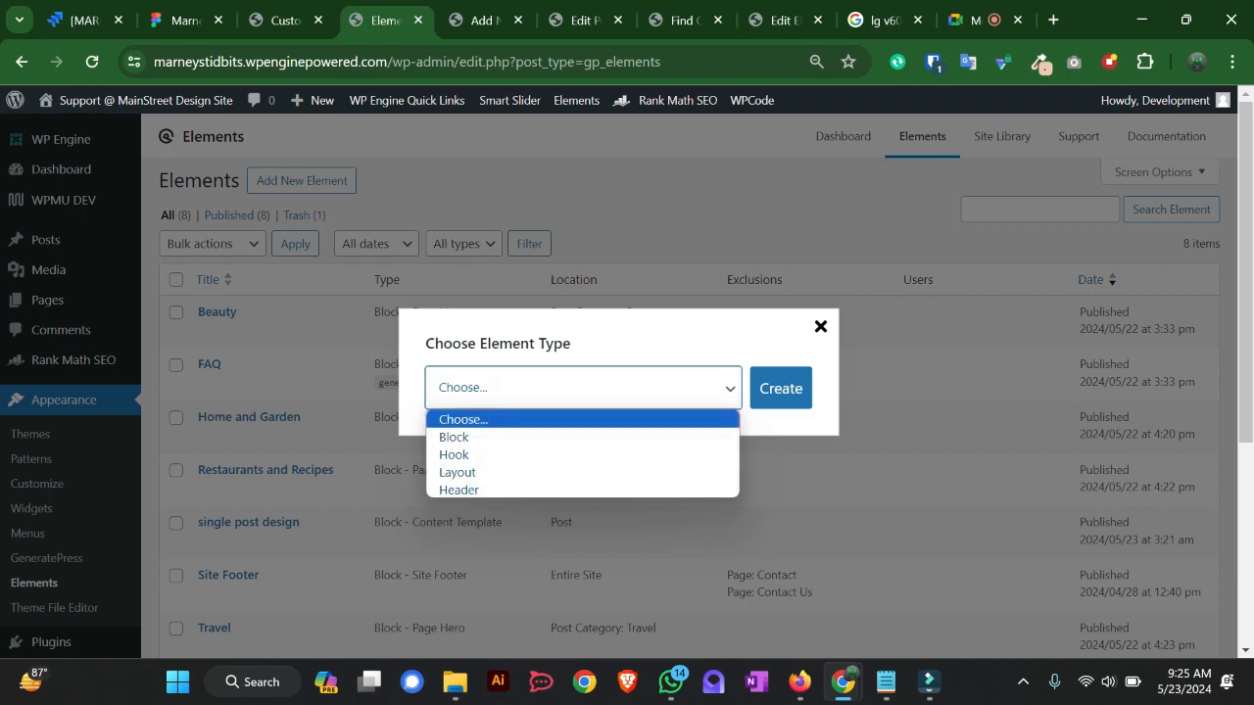
click(1023, 682)
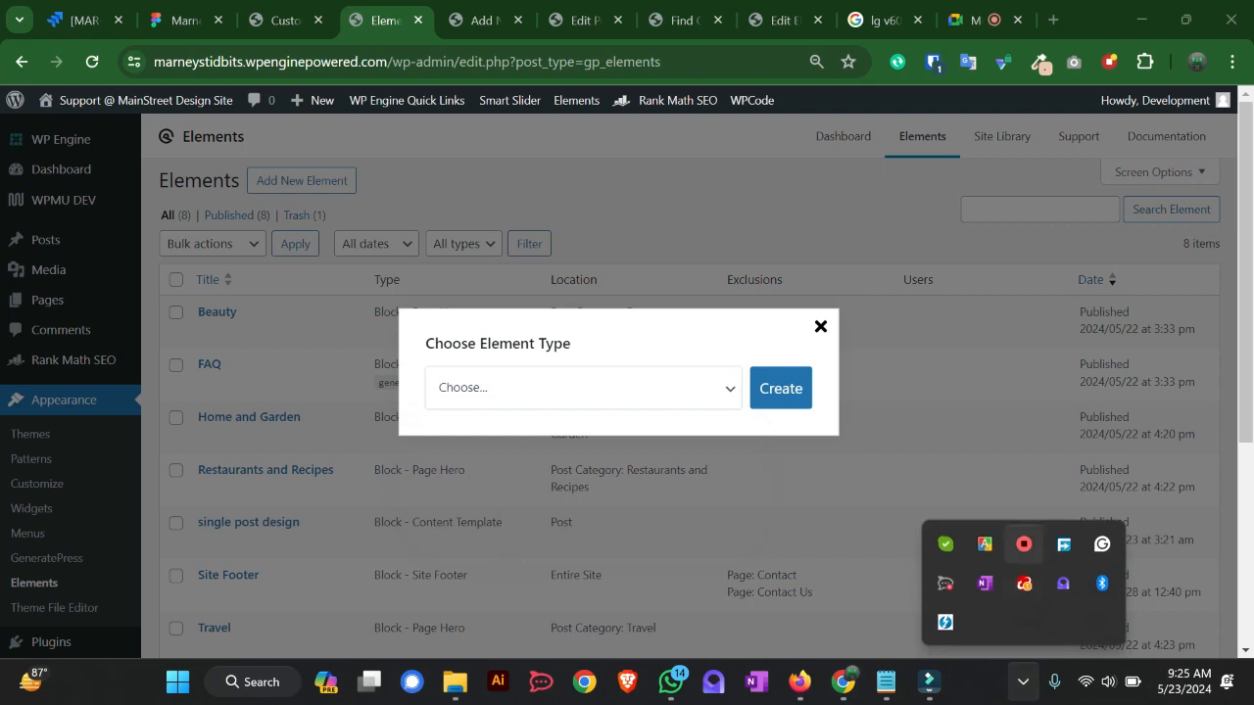
right_click(1024, 544)
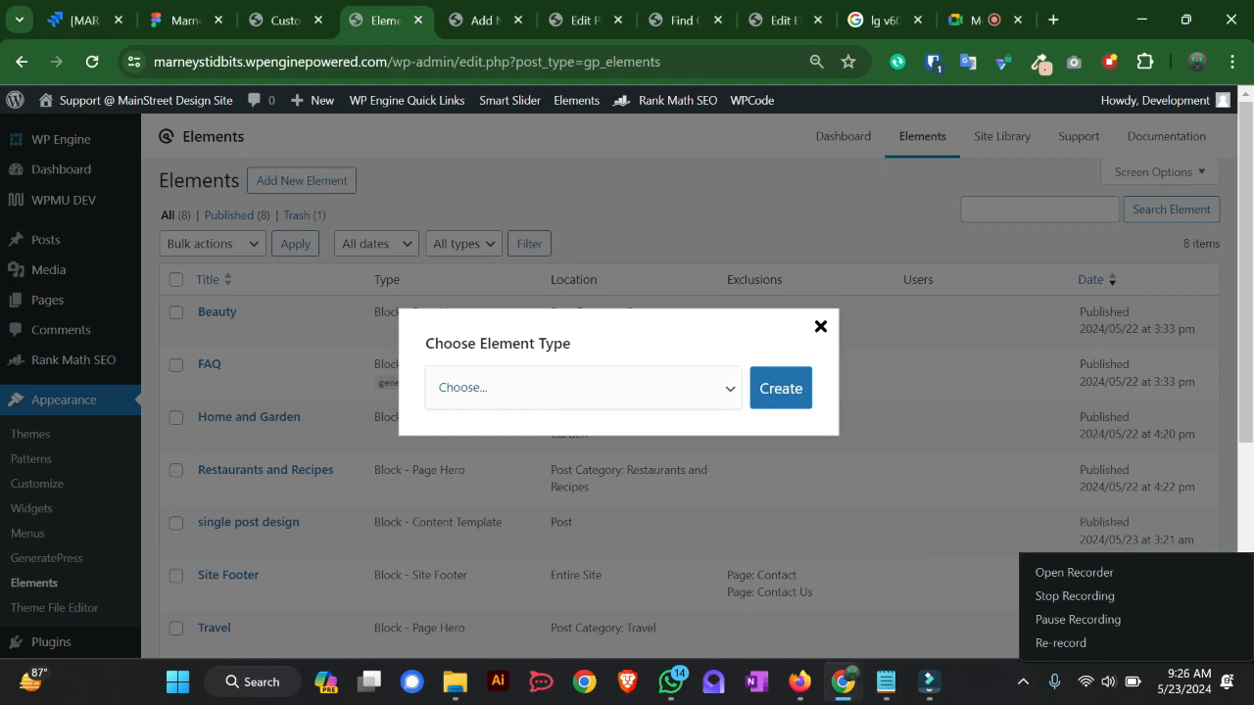
click(583, 388)
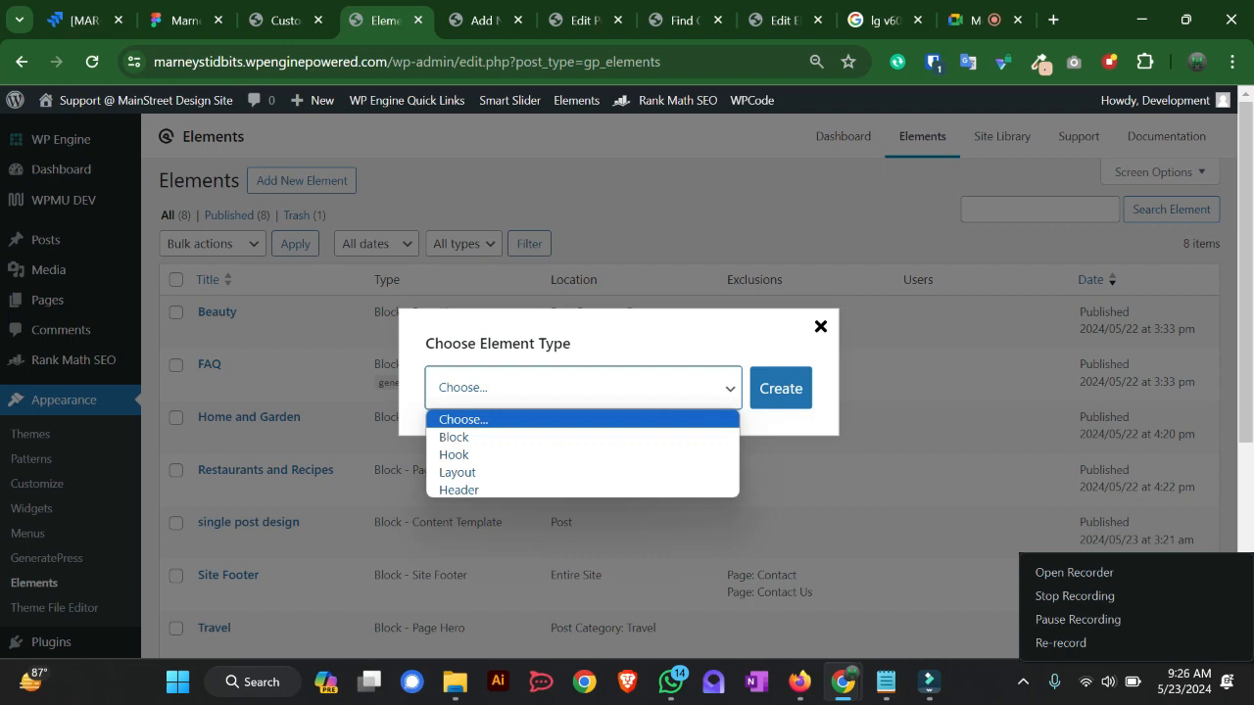
- Return to the new block element's editor and title it "side bar"
click(474, 20)
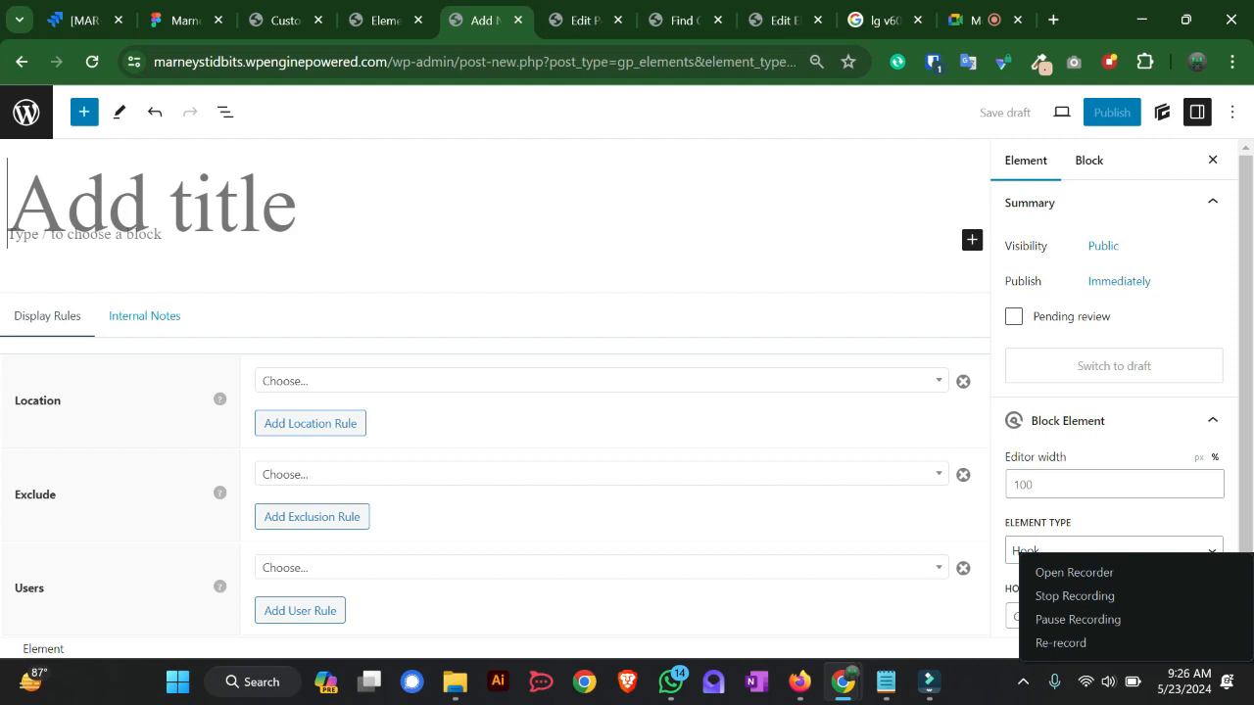
text(side)
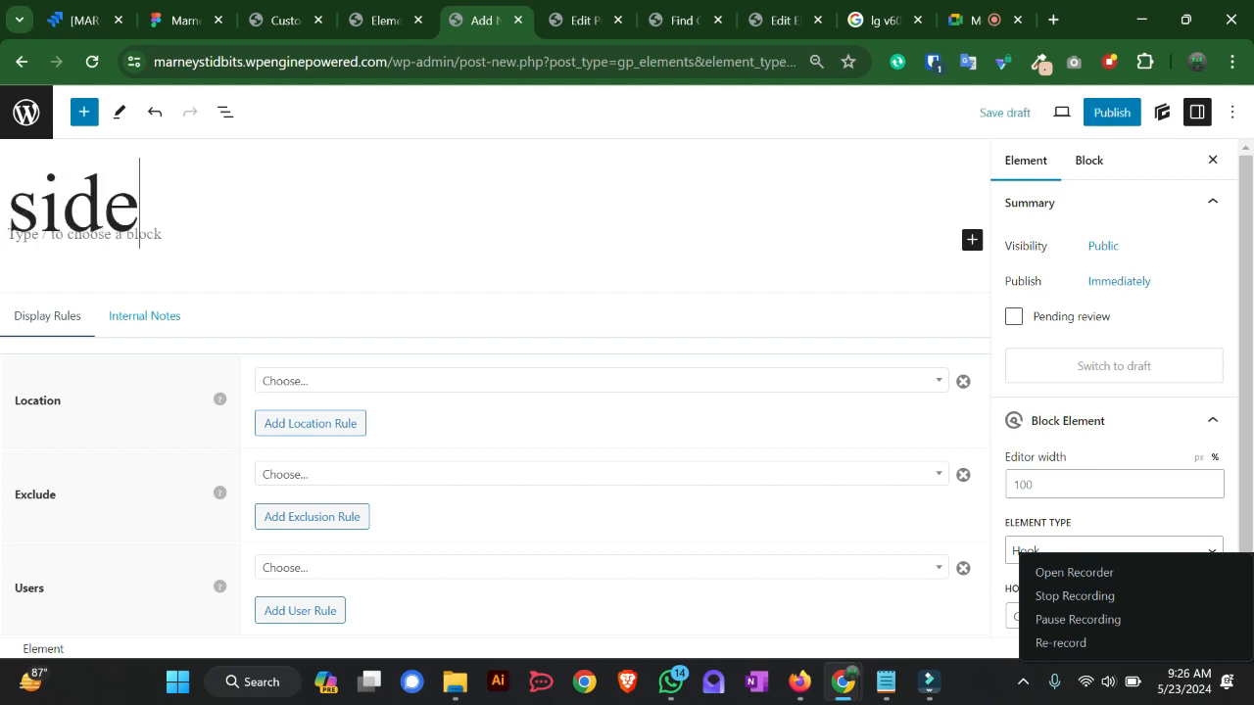
text( bar)
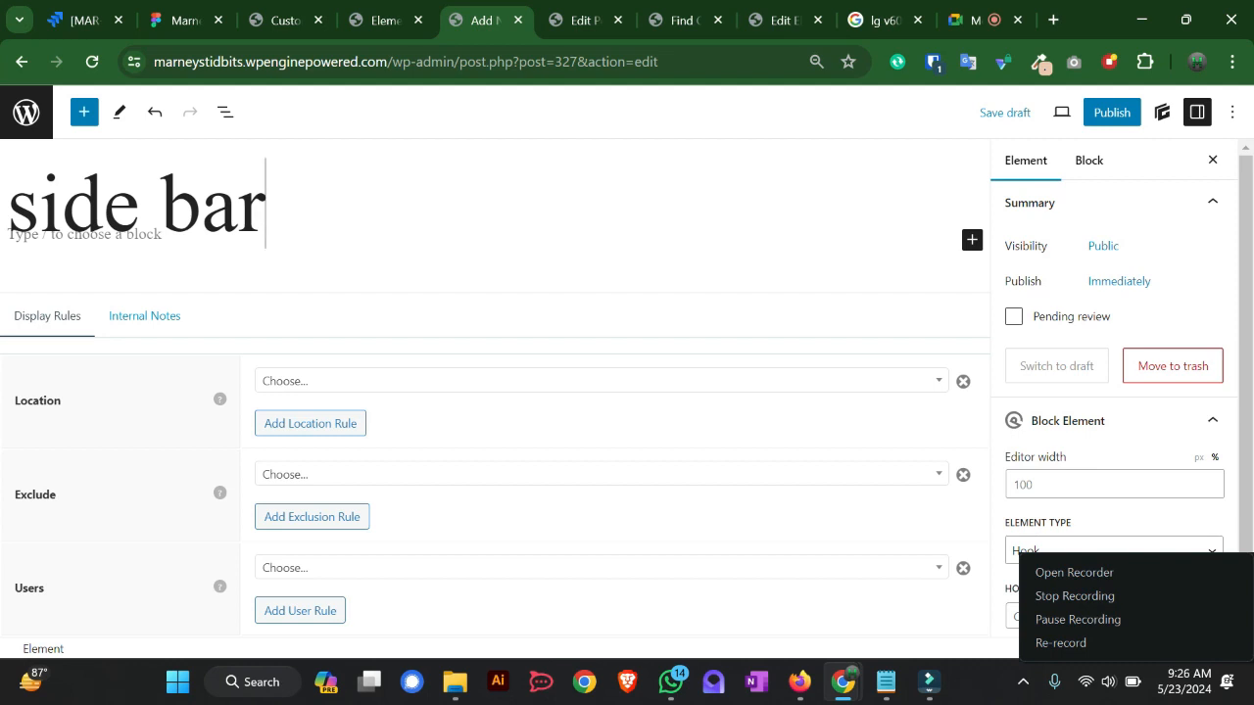
scroll(1115, 392, down, 1)
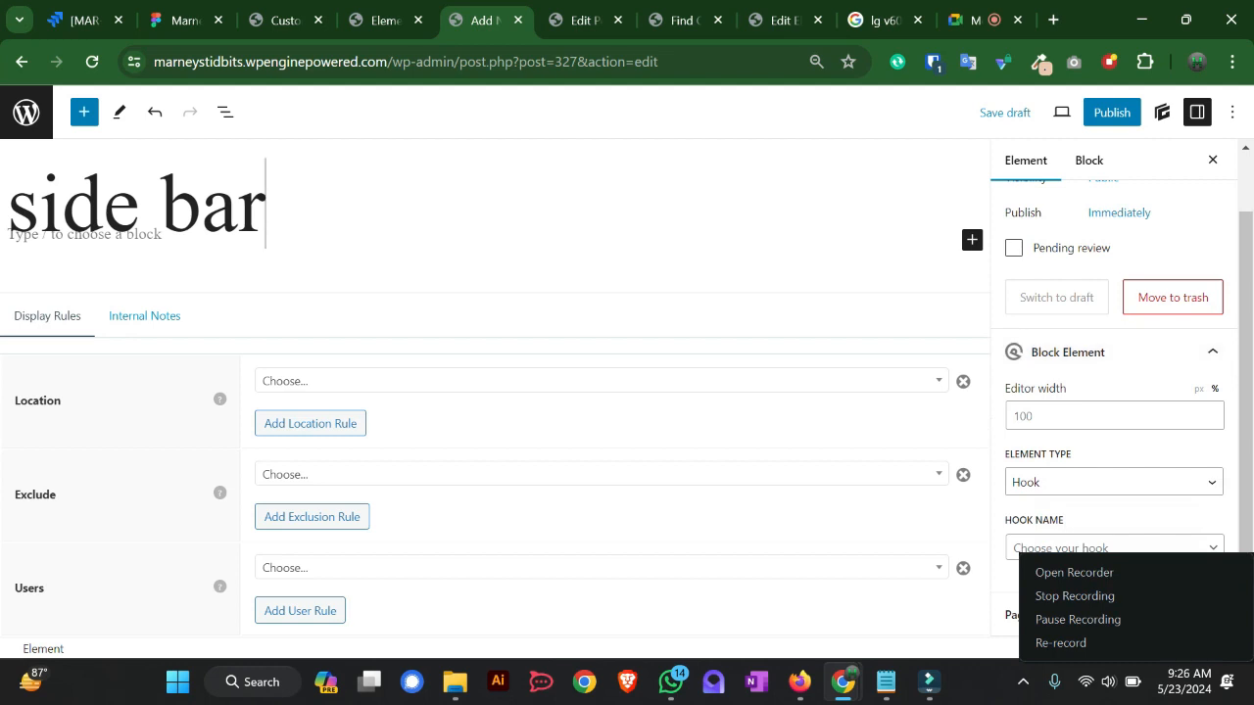
click(1023, 682)
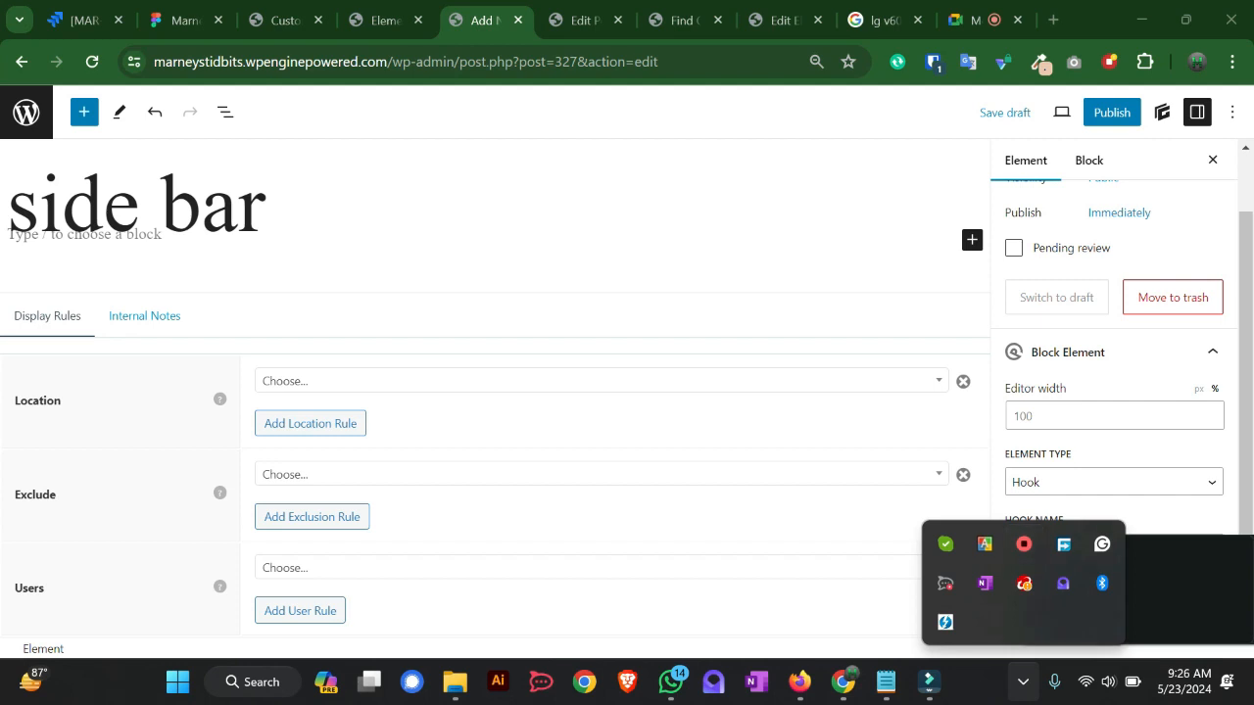
click(1176, 555)
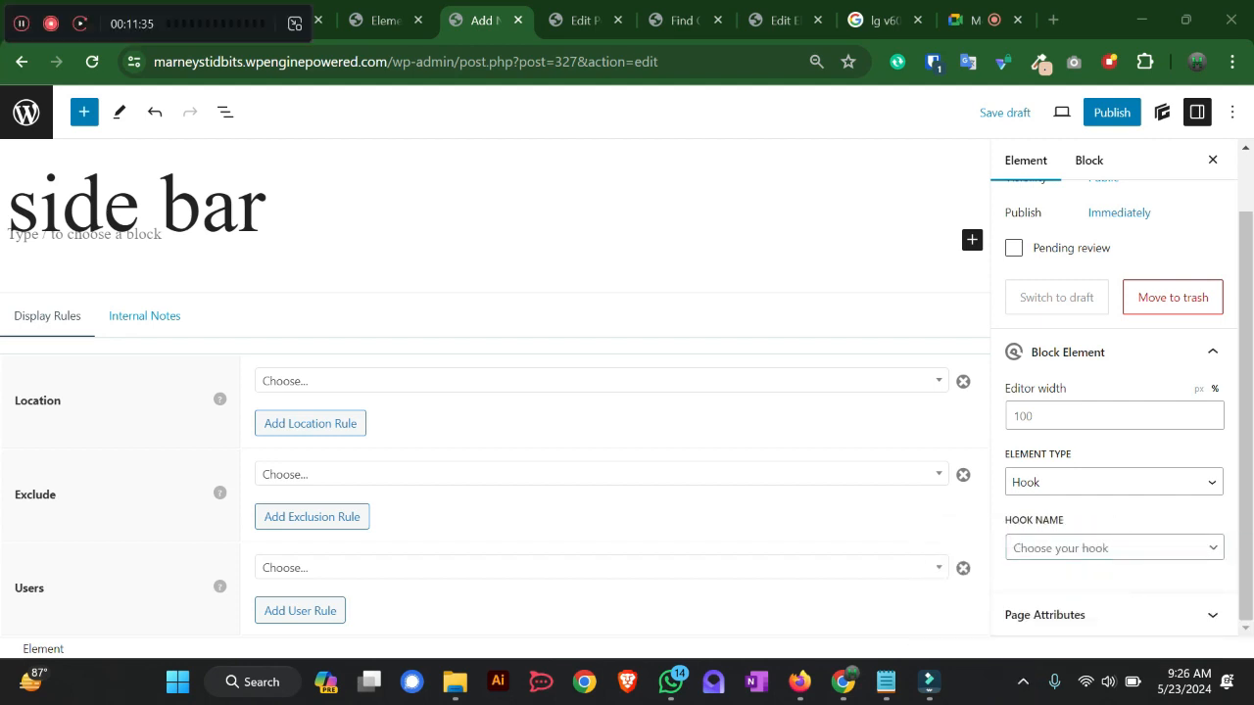
click(1023, 682)
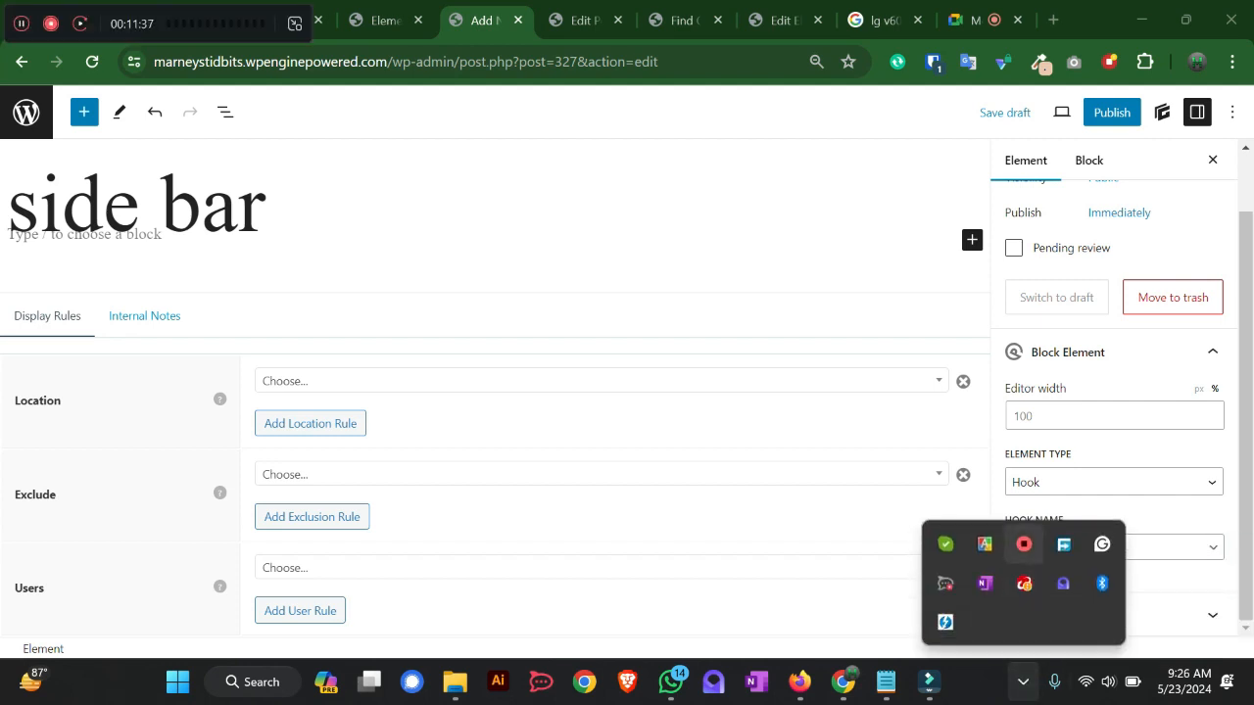
click(976, 437)
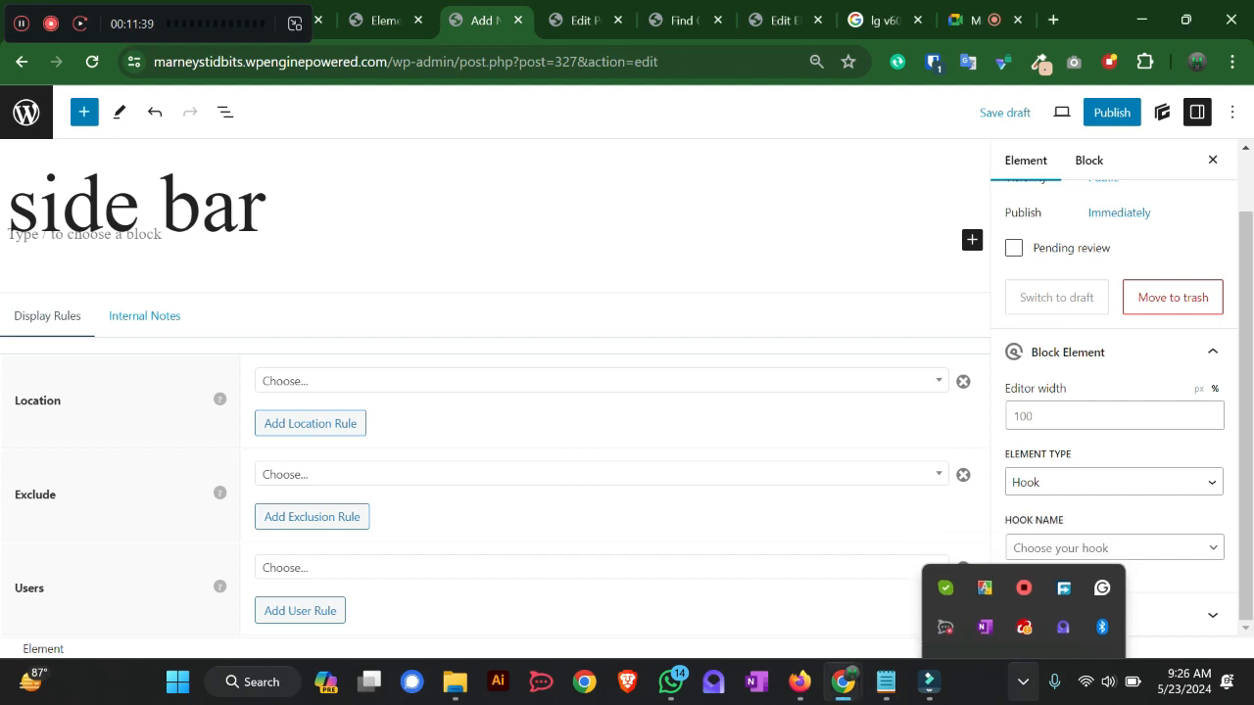
- Set the element type to Right Sidebar and its display location to Post with All Posts
click(1114, 482)
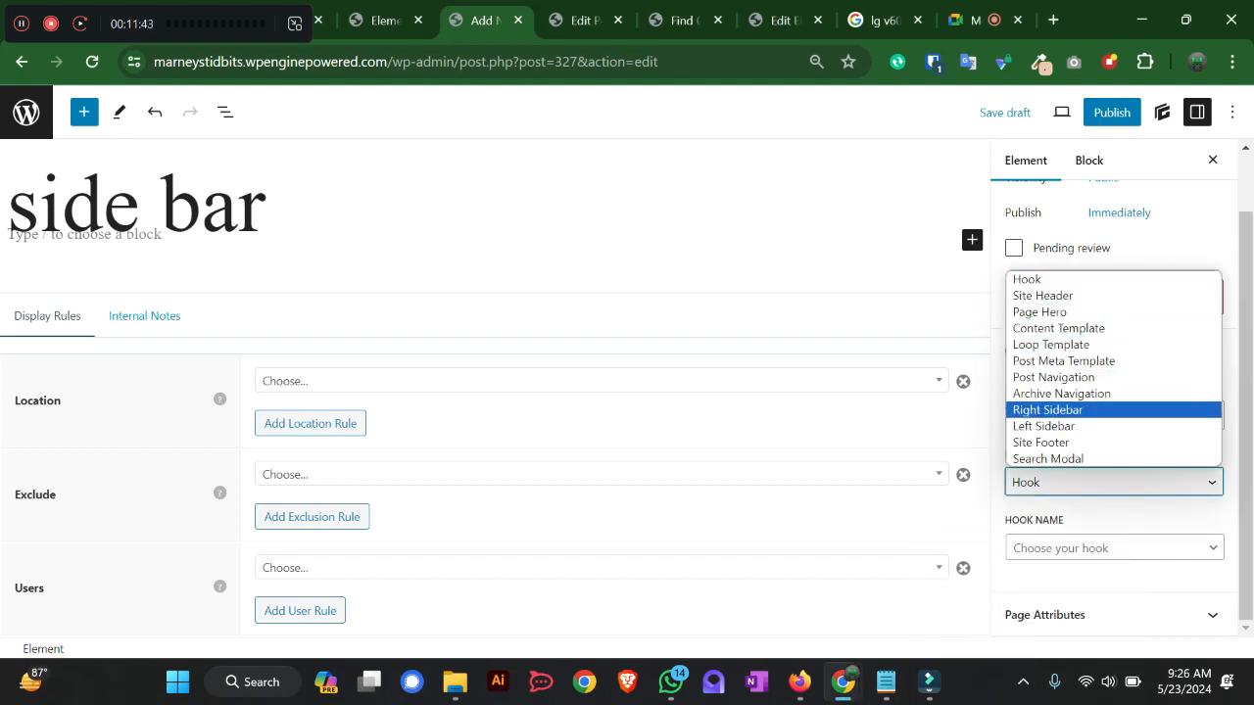
click(1048, 411)
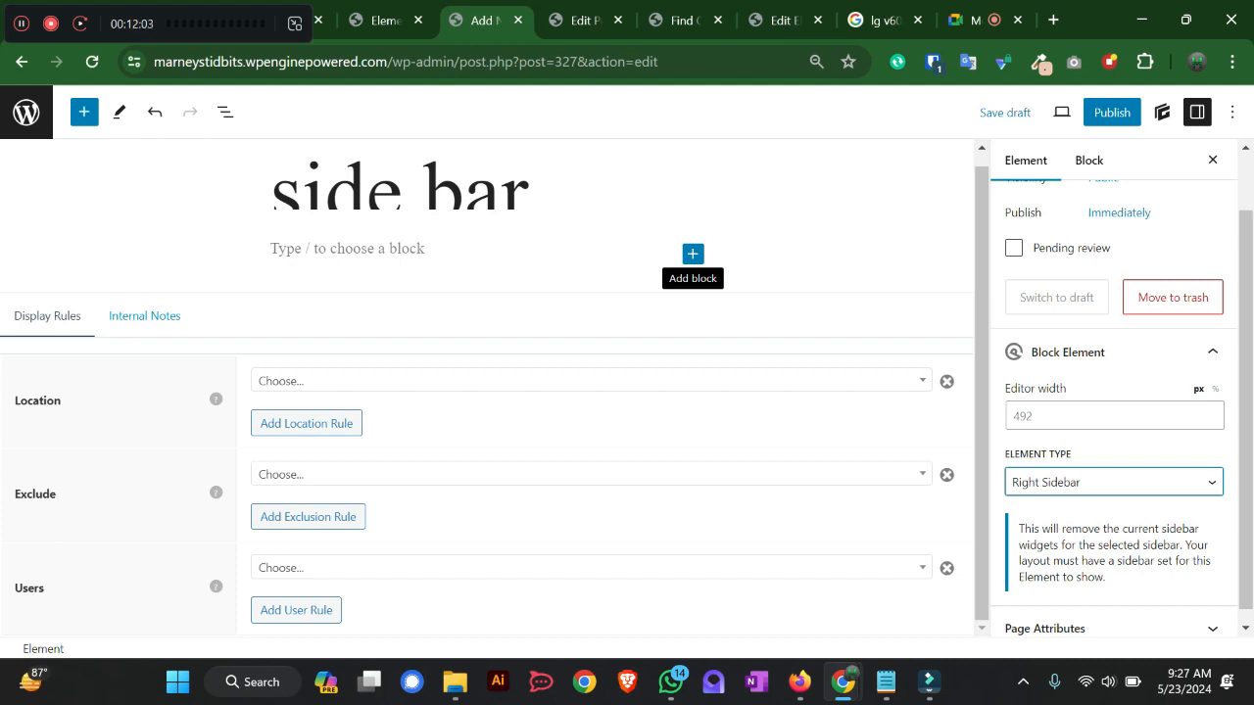
click(592, 381)
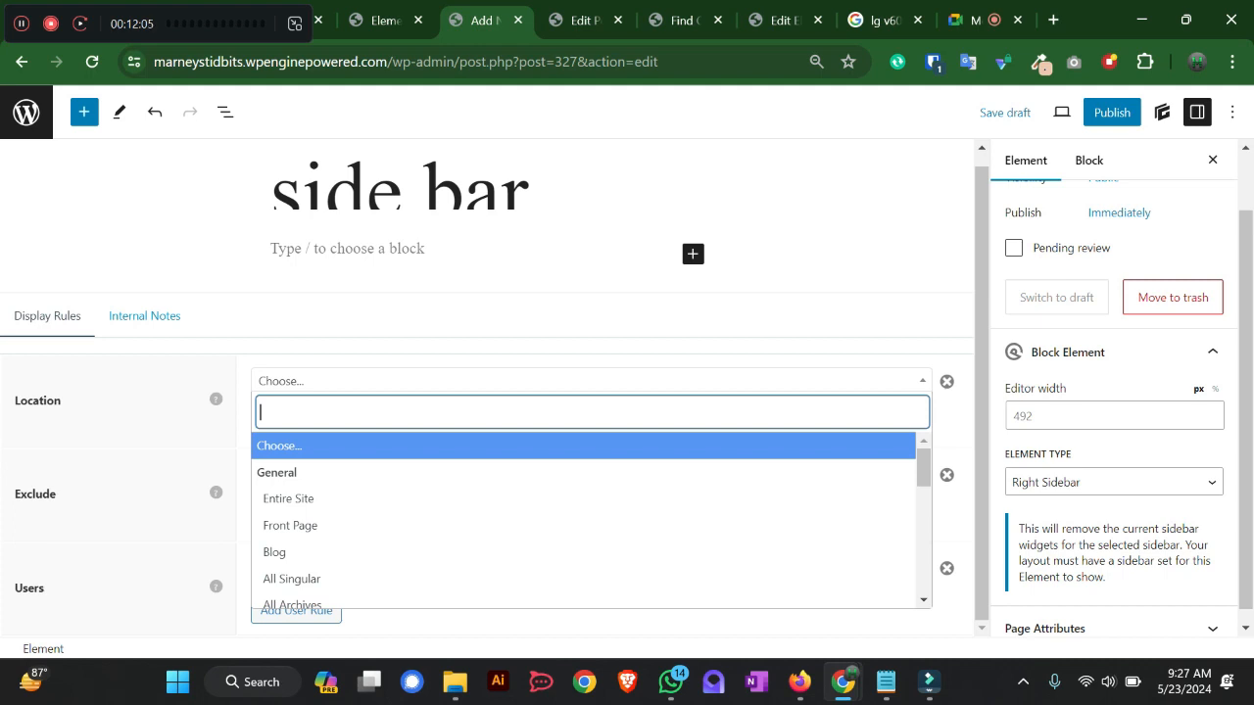
key(Down)
key(Down)
key(Down)
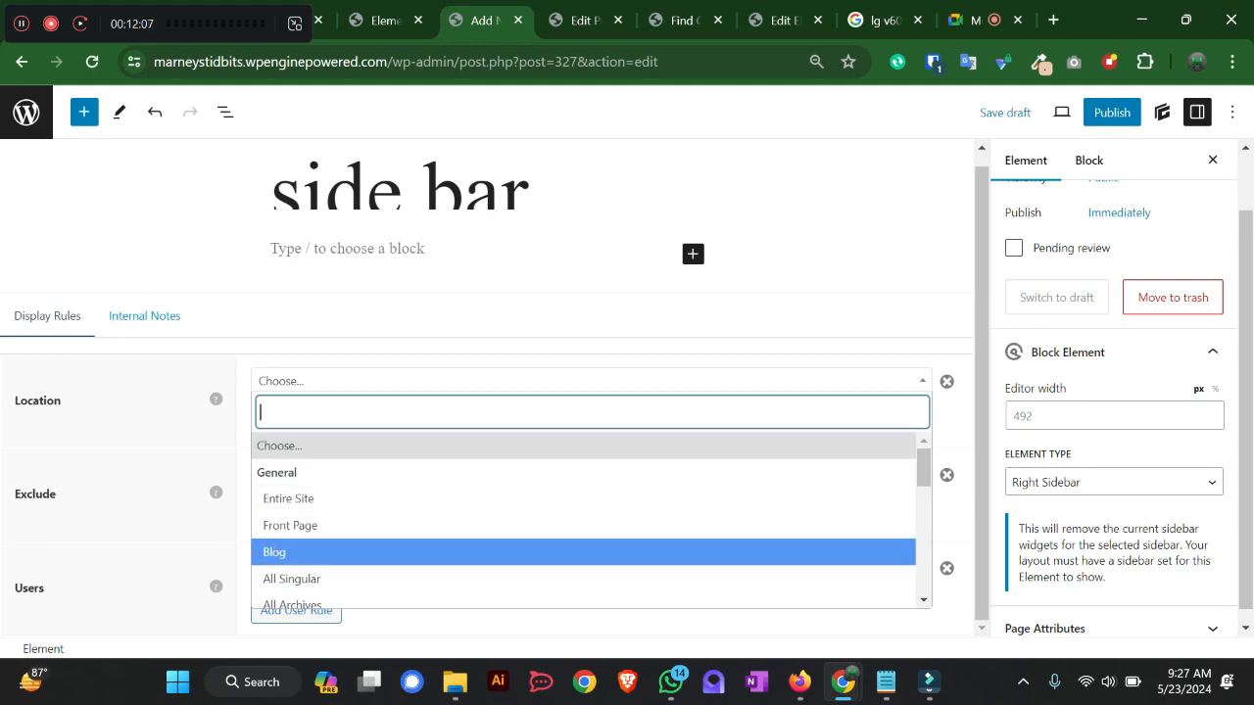
key(Down)
key(Down)
key(Down)
key(Up)
text(pos)
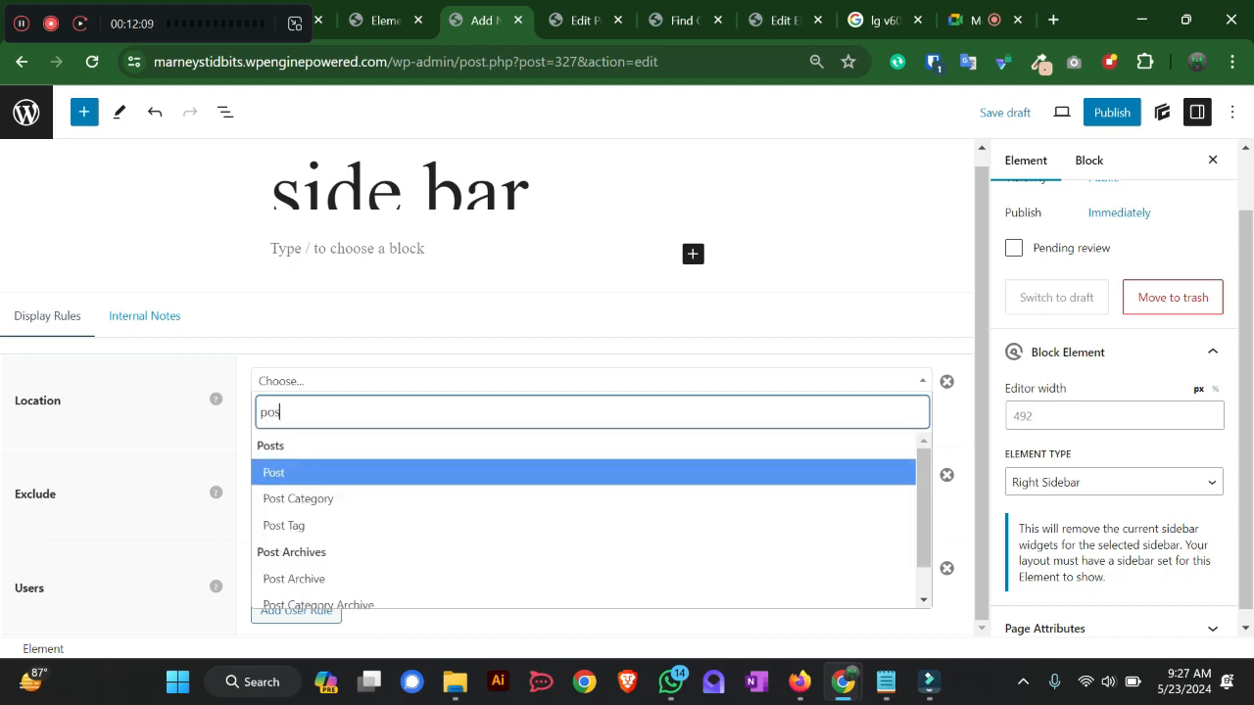
text(t)
key(Return)
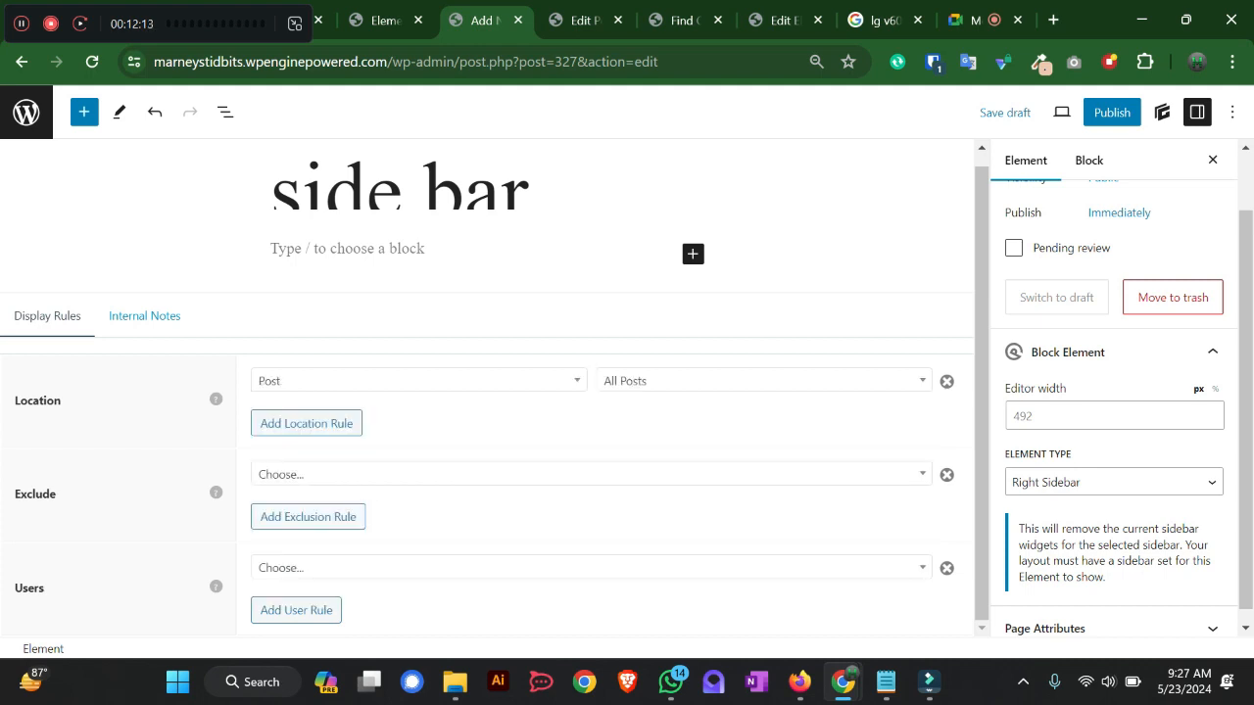
- Insert a Container block in the side bar element and nest an inner container inside it
scroll(1114, 441, down, 1)
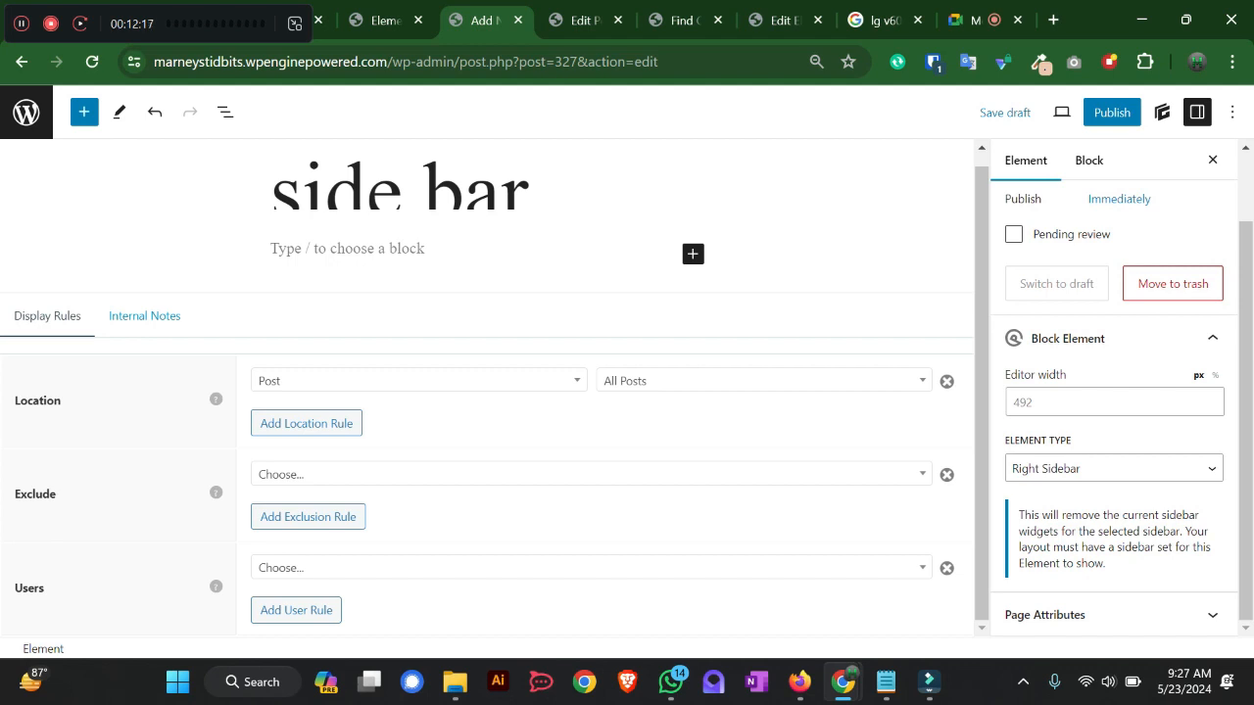
click(692, 254)
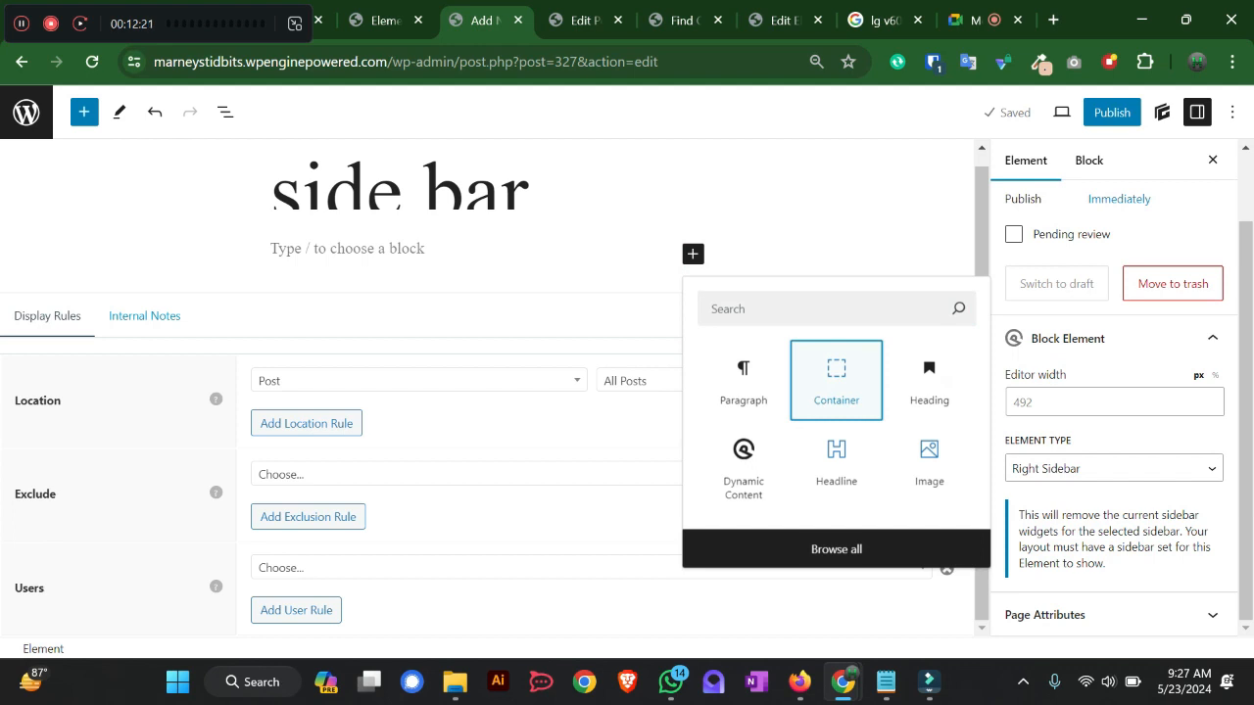
click(836, 381)
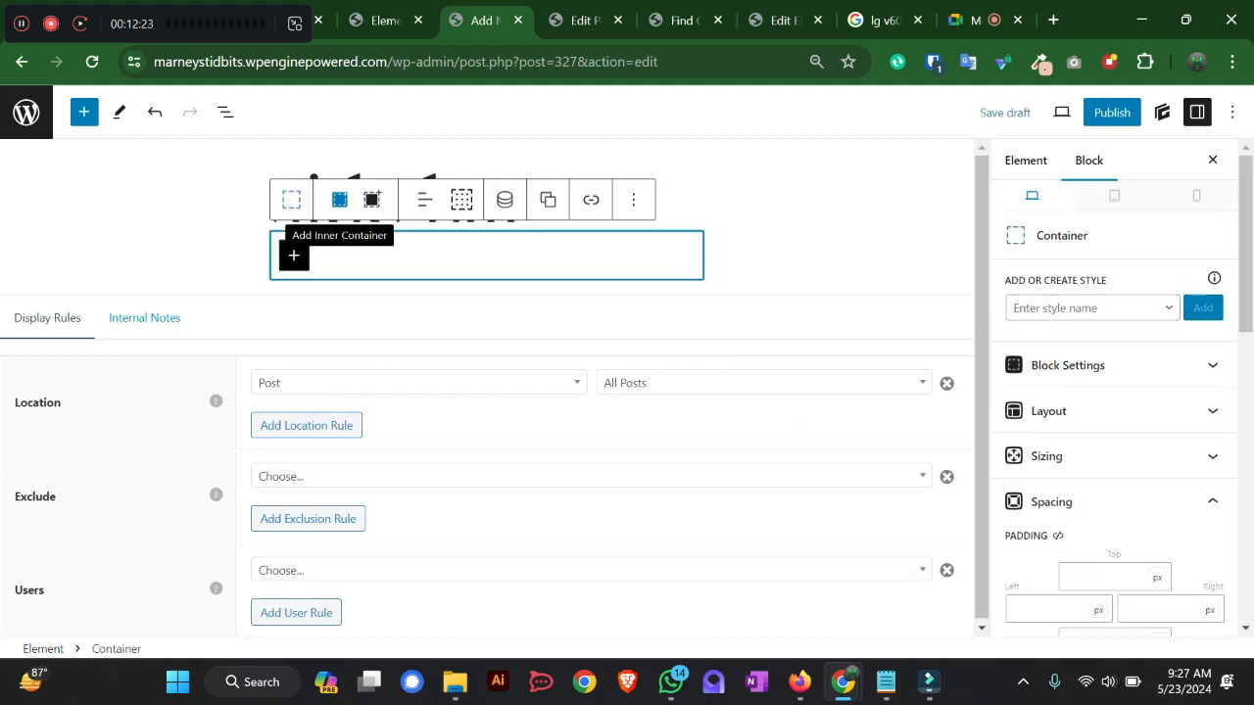
click(339, 199)
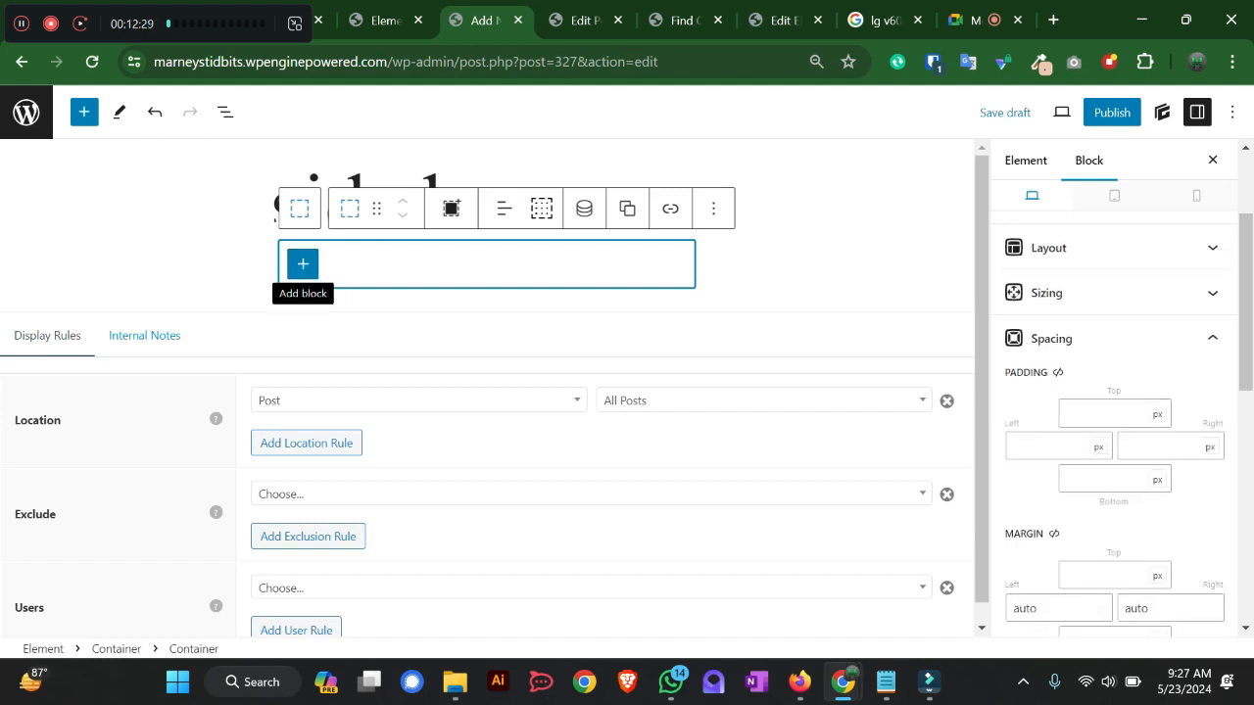
click(1049, 446)
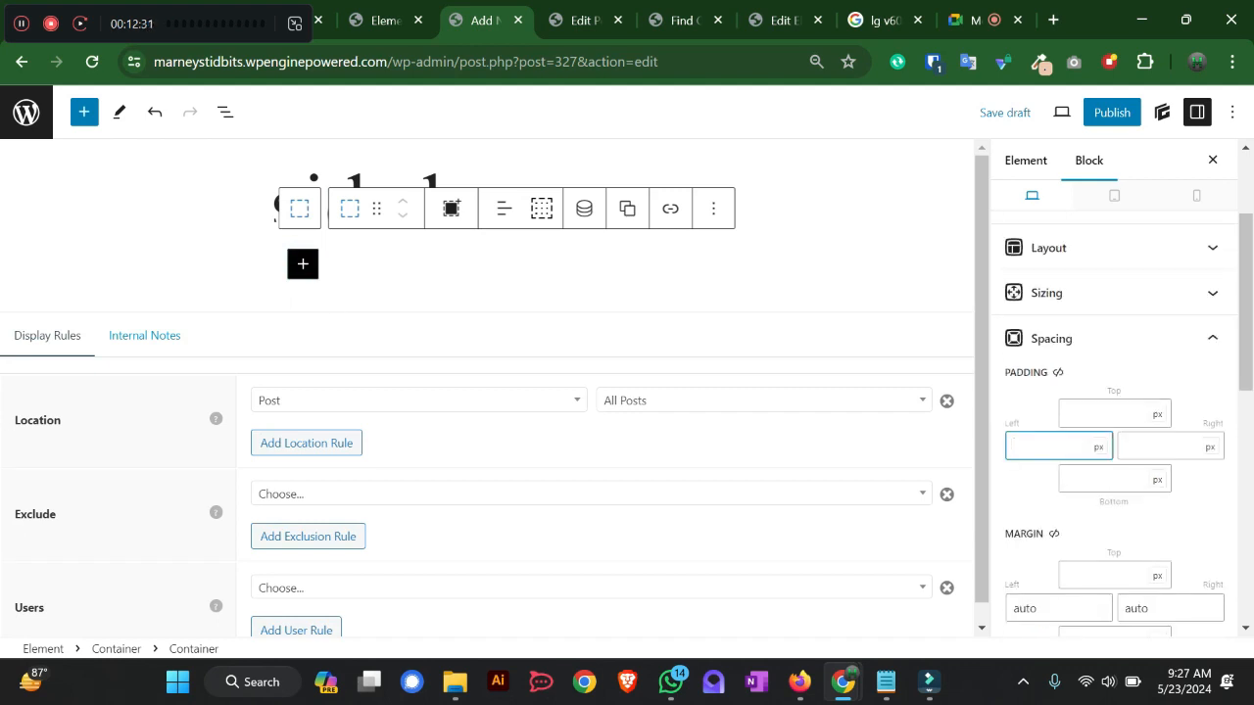
text(10)
key(BackSpace)
key(BackSpace)
- Find the blue-icon Query Loop block with the search "que" and insert it in the inner container
click(486, 265)
click(302, 264)
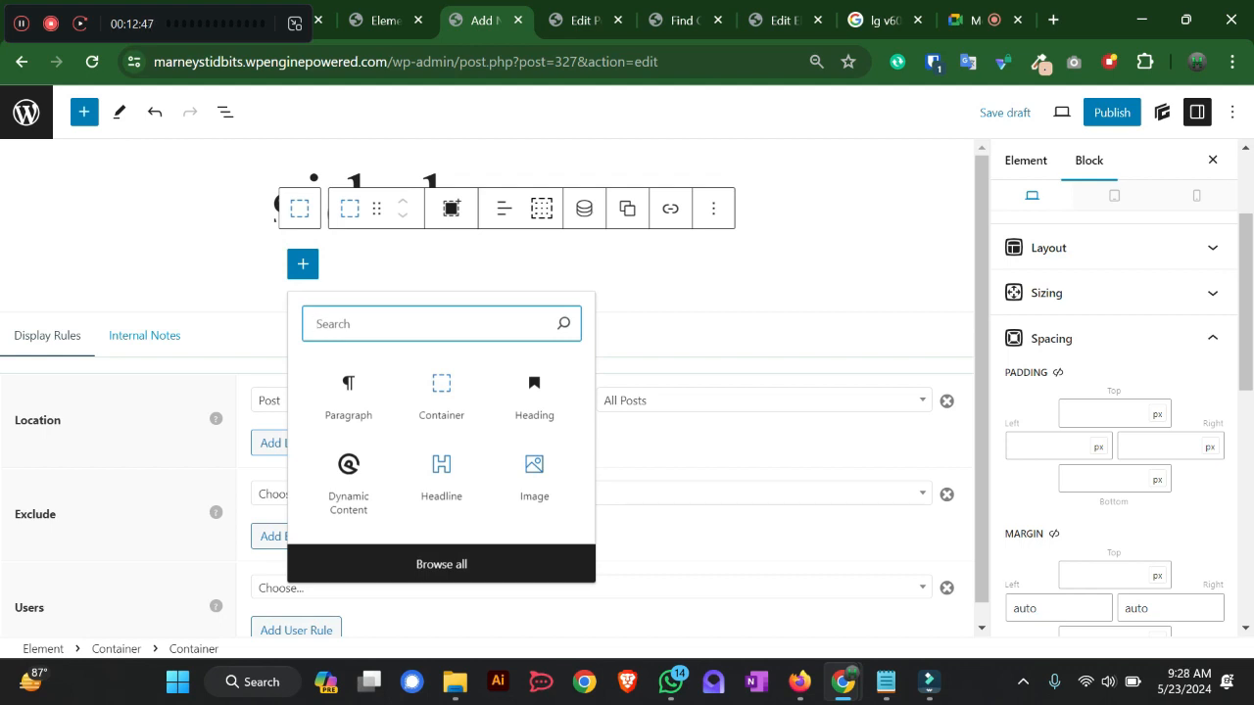
text(que)
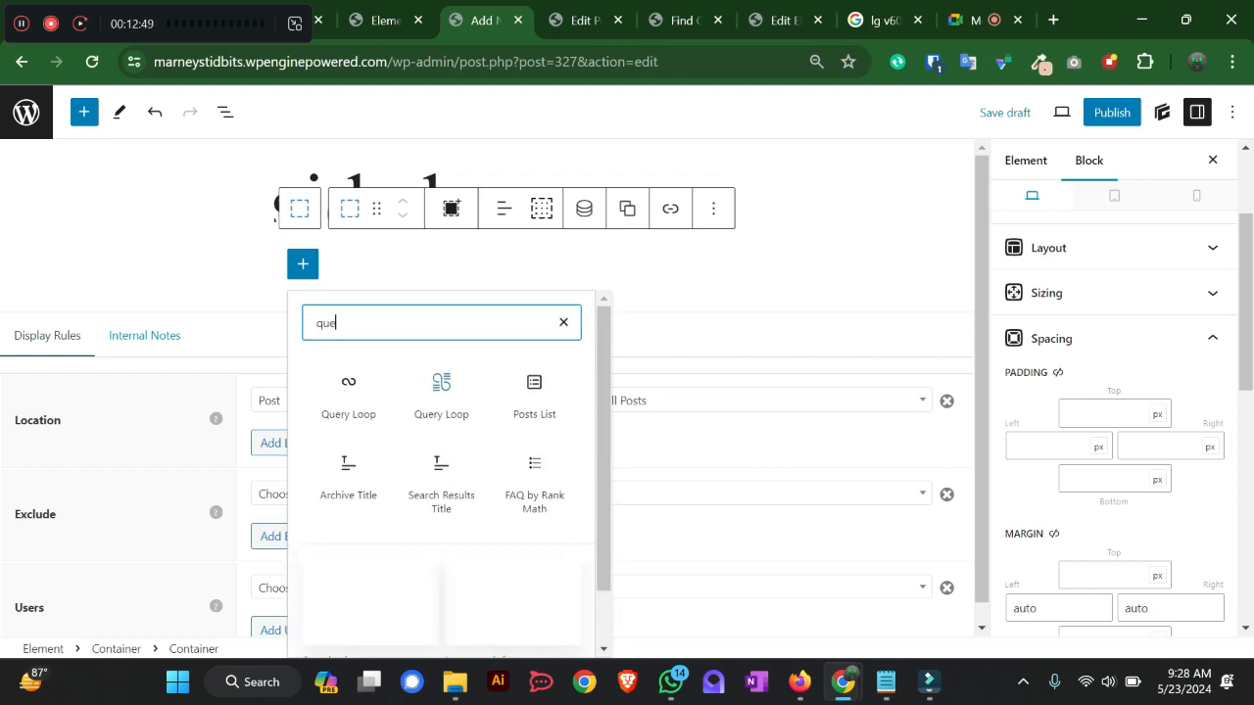
click(441, 392)
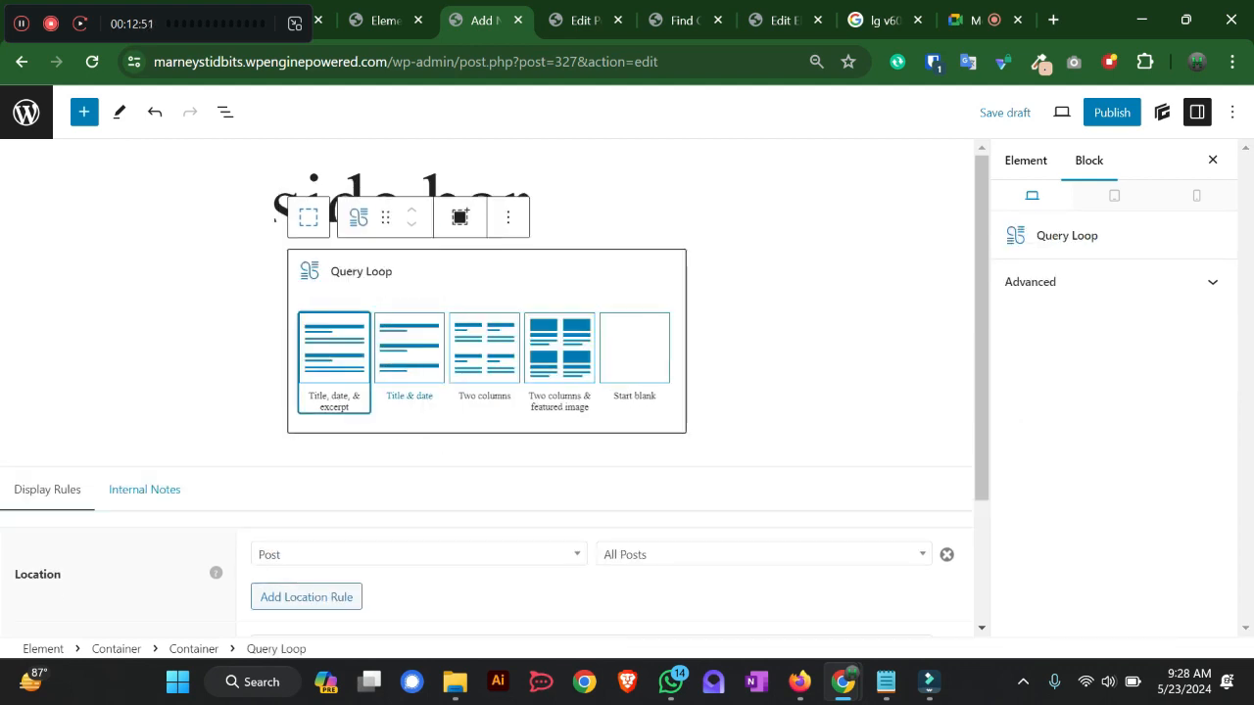
- Start the query loop from the "Two columns & featured image" layout and look over the generated post cards
scroll(560, 363, down, 2)
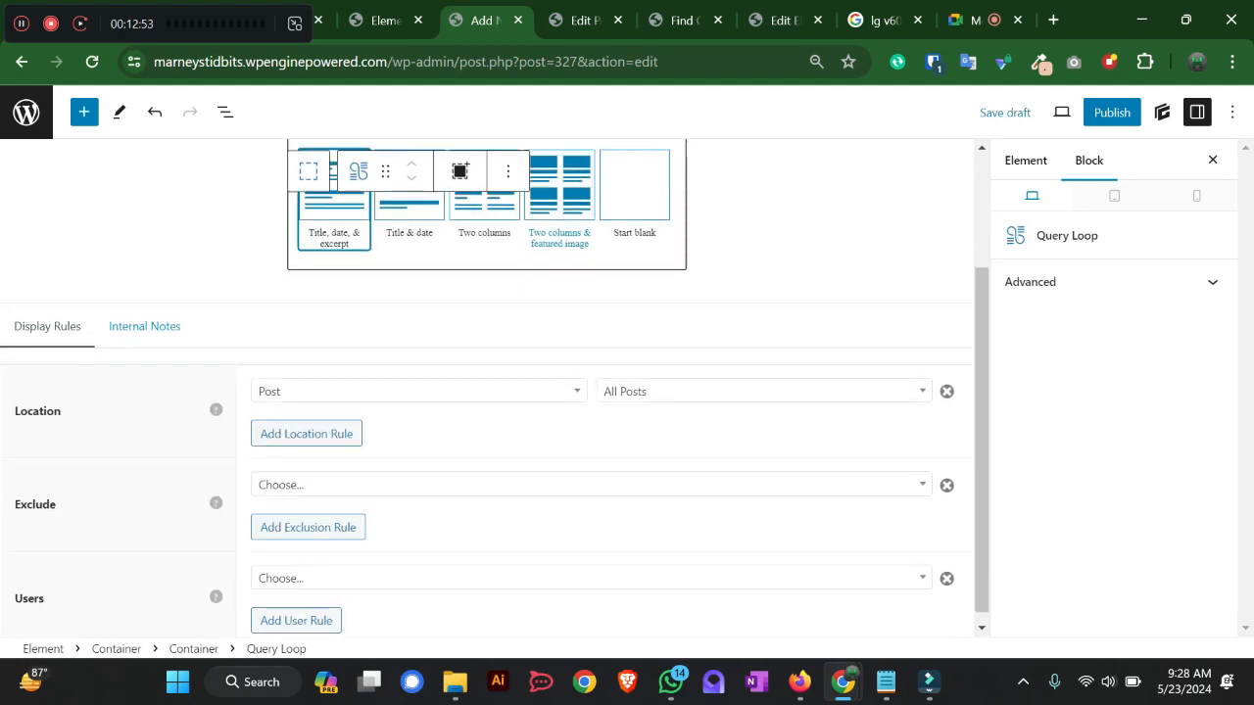
scroll(559, 362, up, 2)
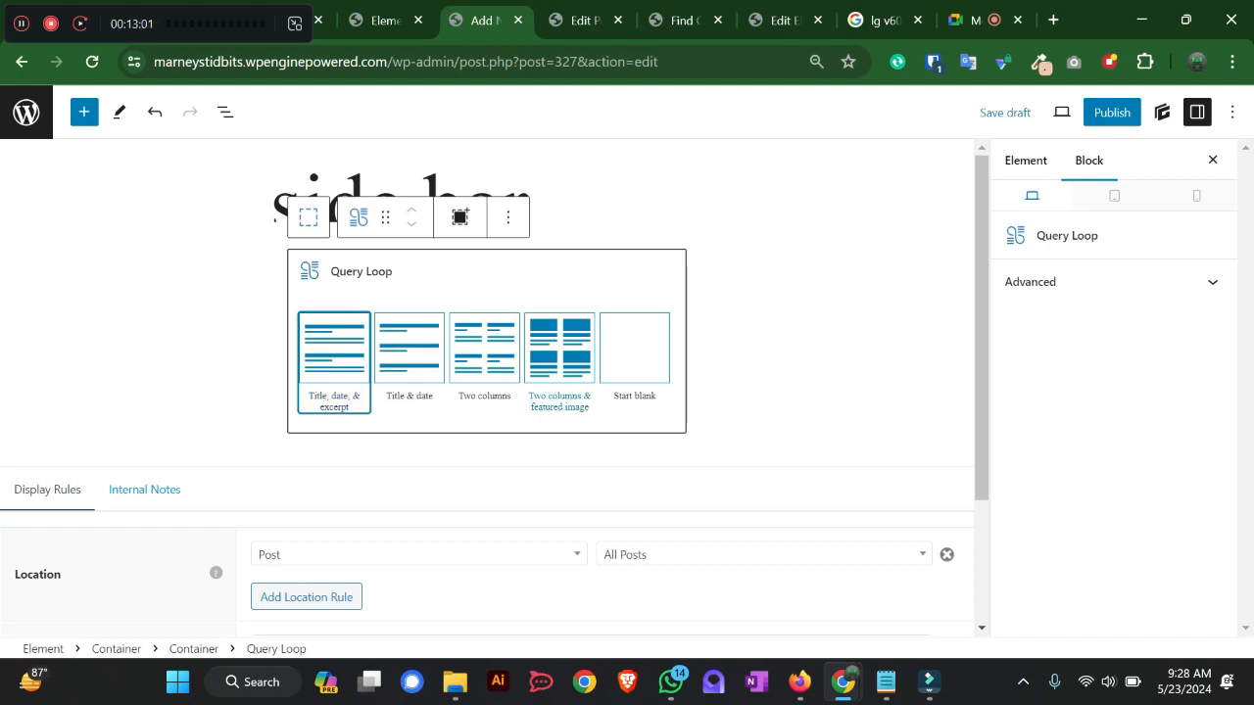
click(560, 353)
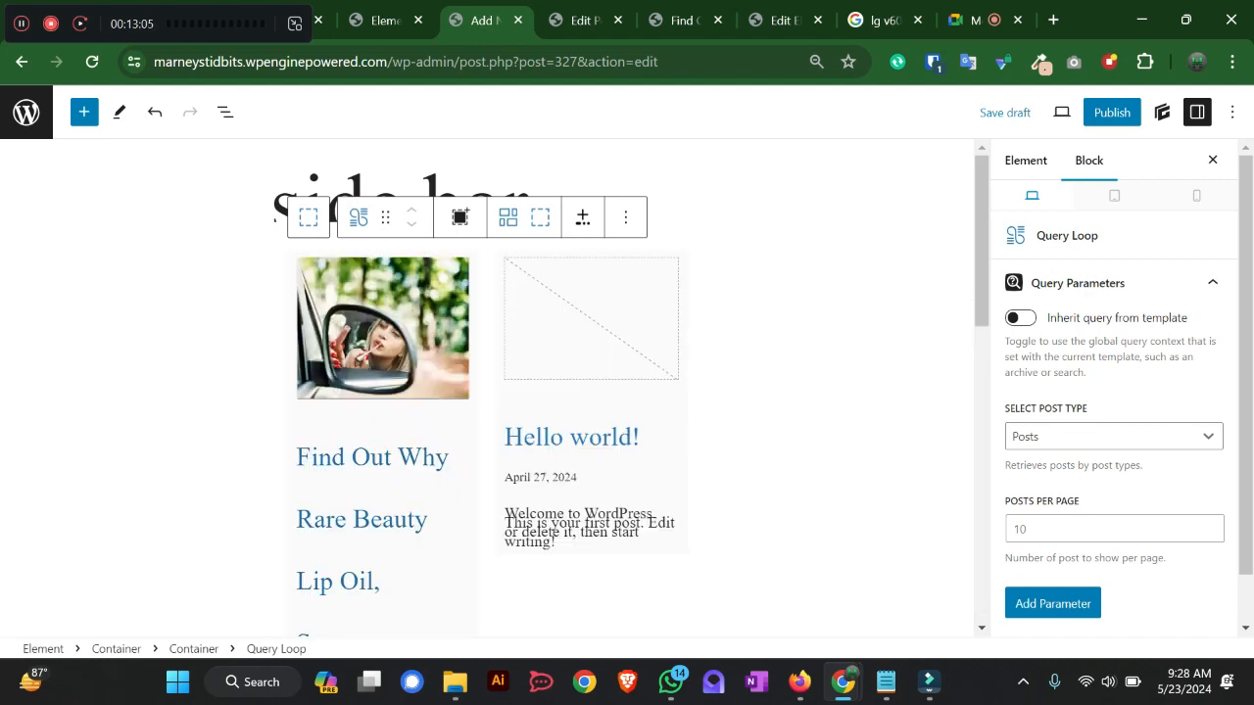
click(382, 329)
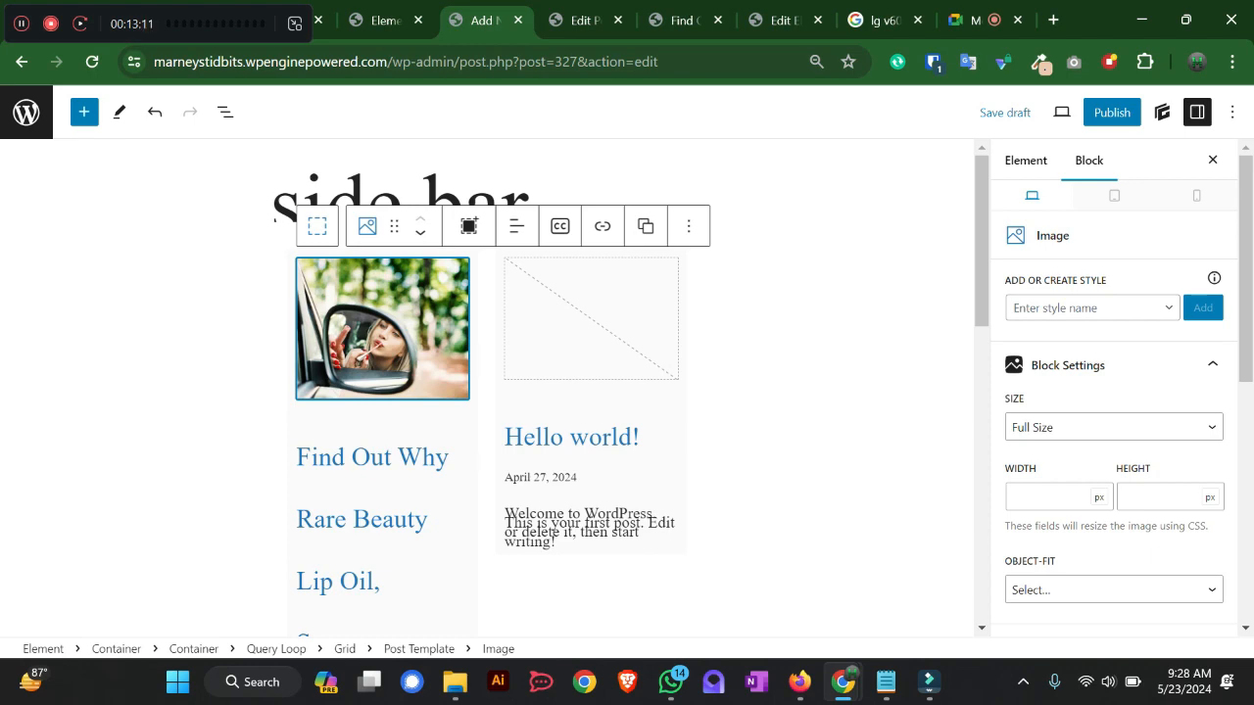
scroll(490, 388, down, 9)
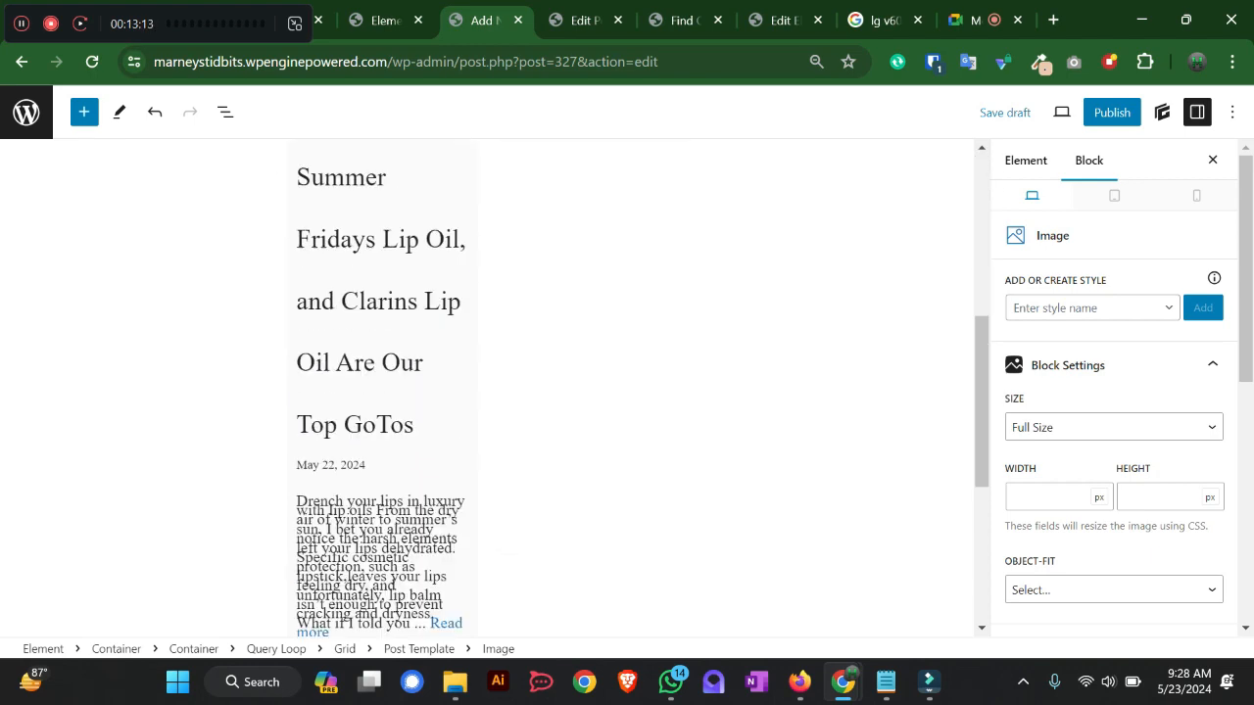
scroll(490, 388, up, 7)
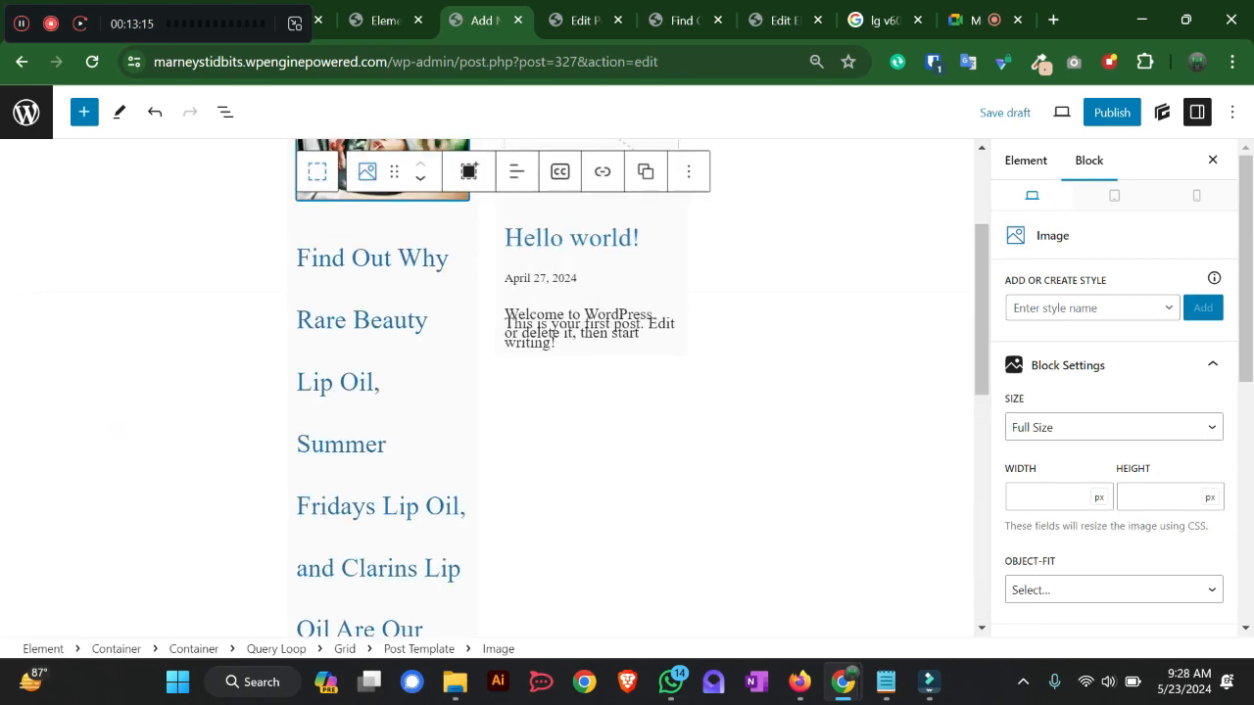
scroll(490, 388, up, 2)
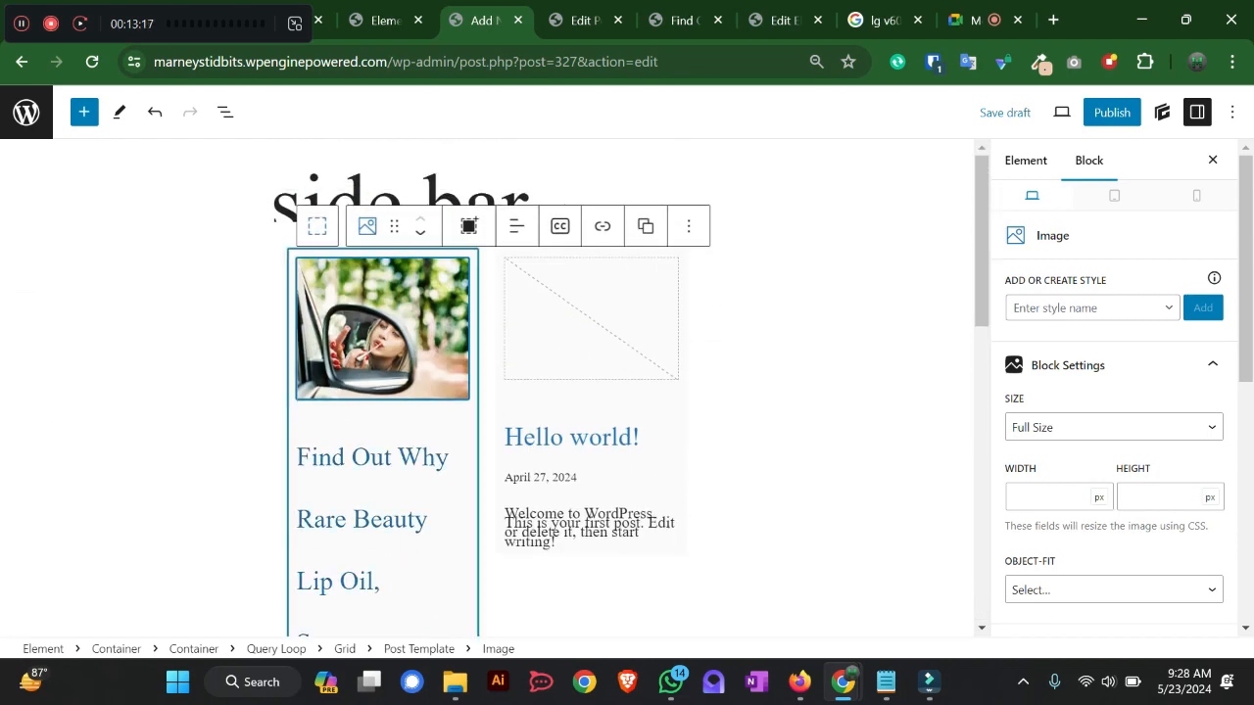
- Show the block structure, select the query loop's Post Template and set its grid item width to 100%
click(317, 225)
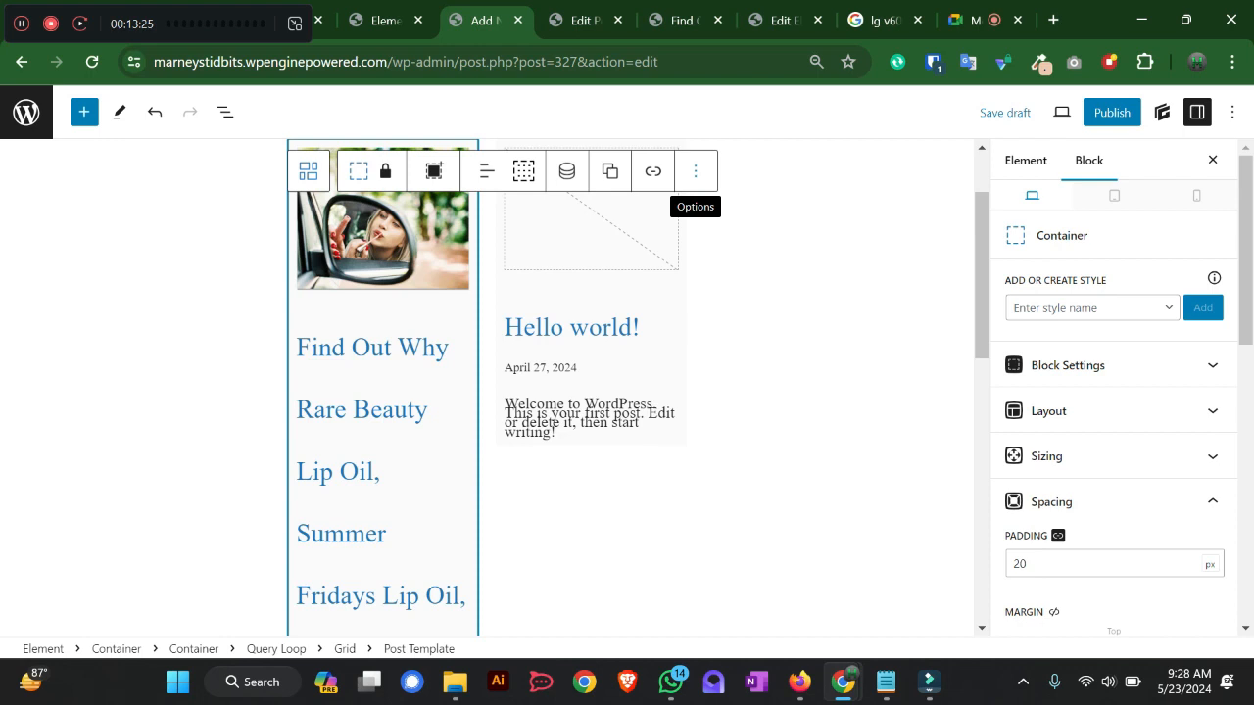
click(1232, 111)
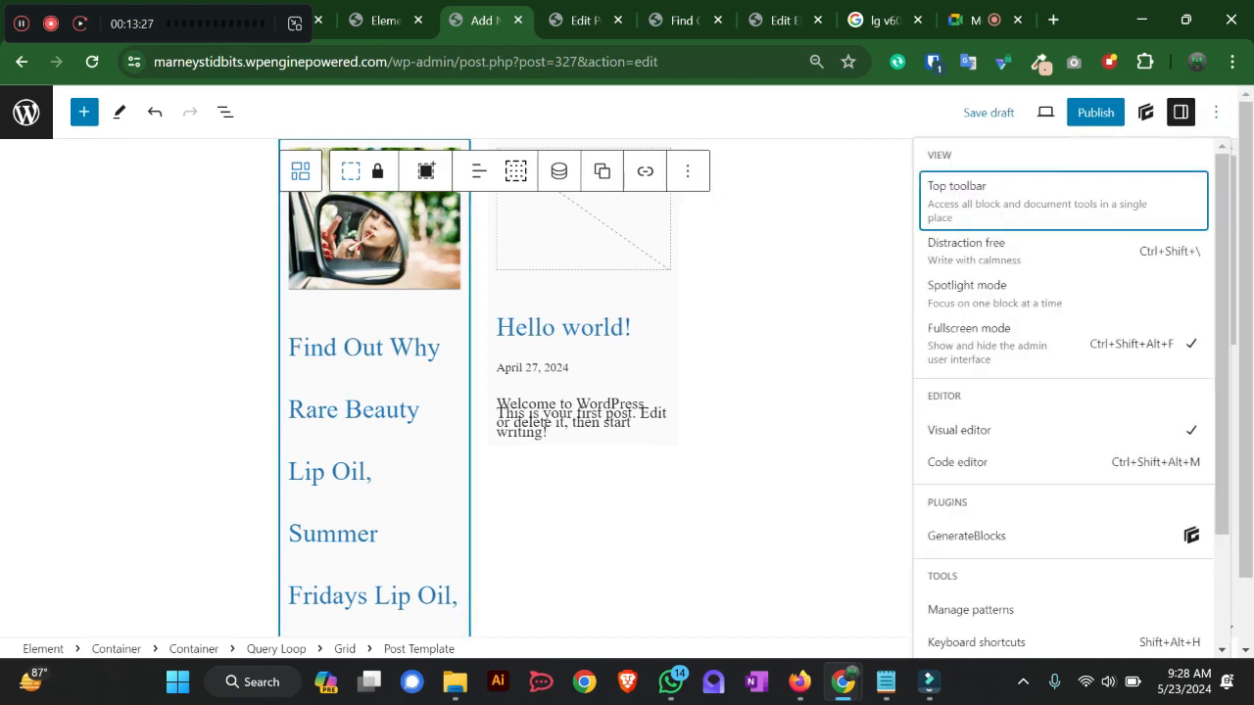
key(Escape)
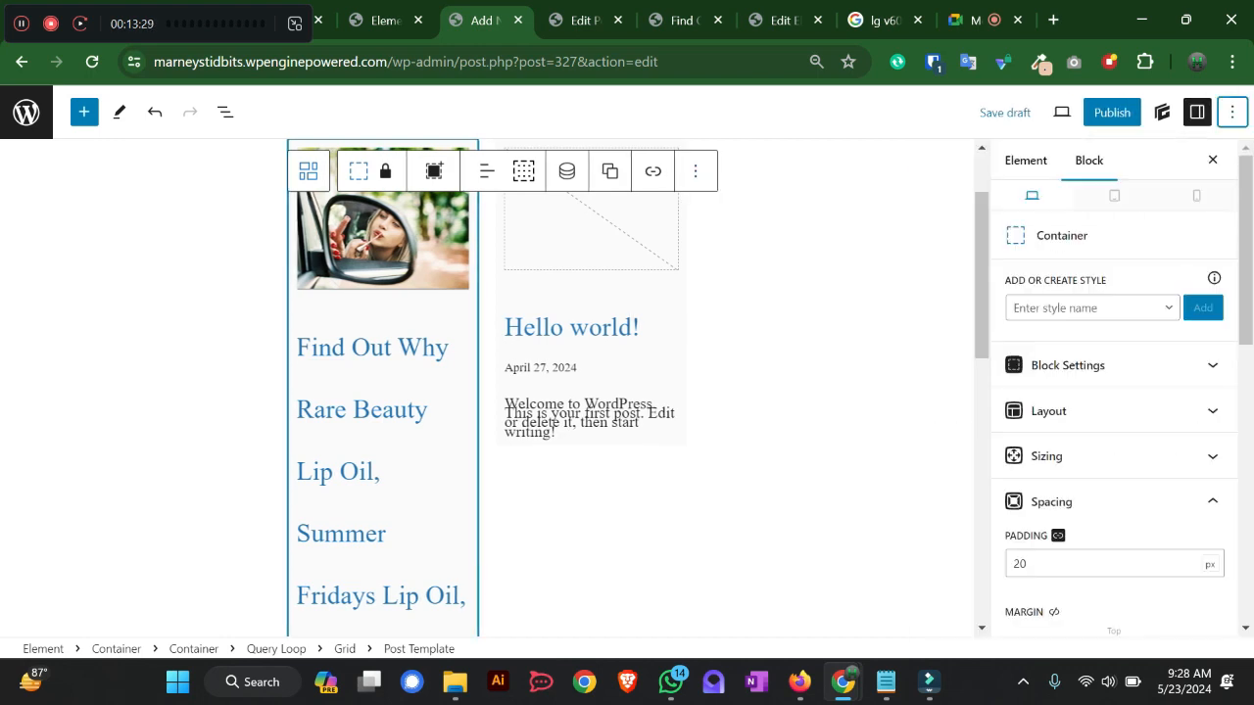
click(225, 112)
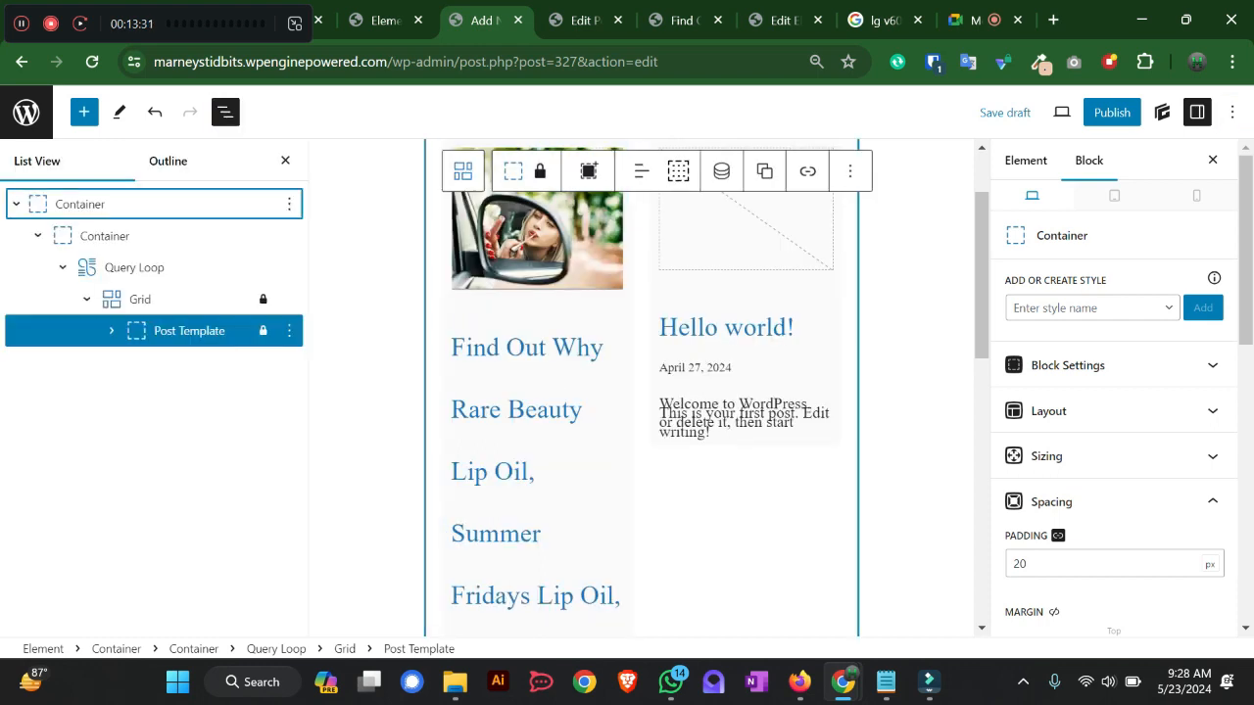
click(140, 299)
click(134, 267)
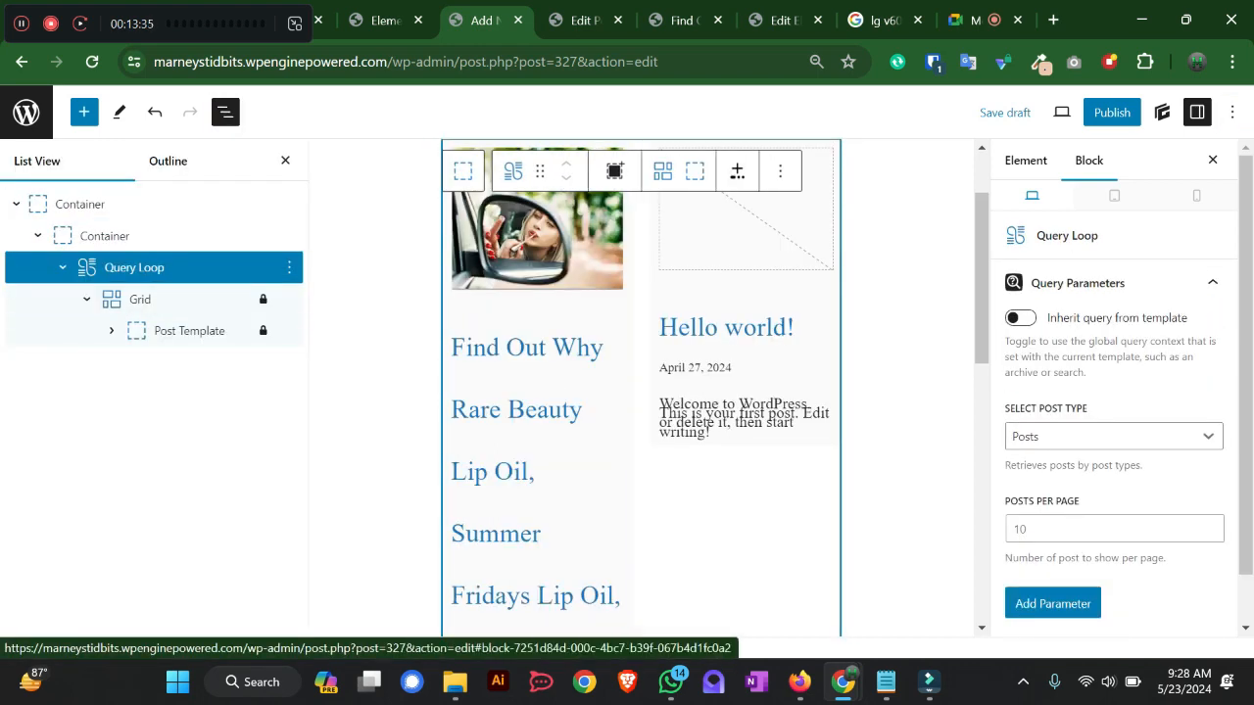
scroll(1114, 431, down, 1)
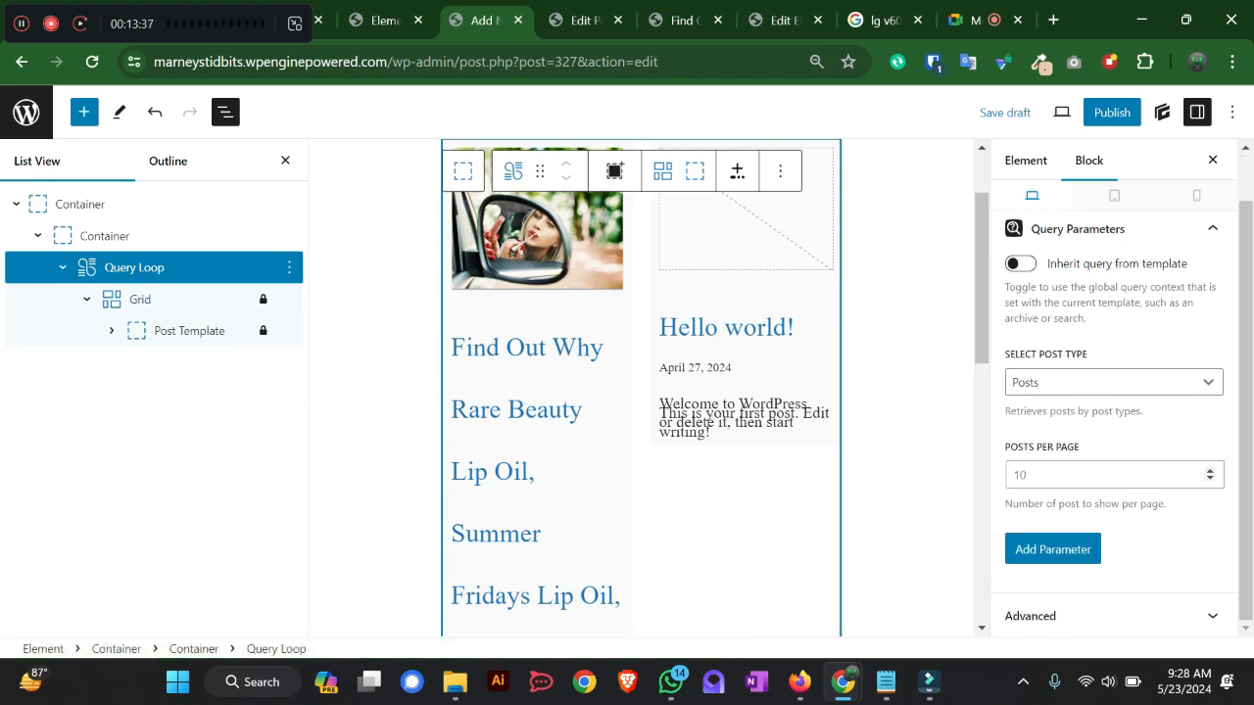
click(189, 330)
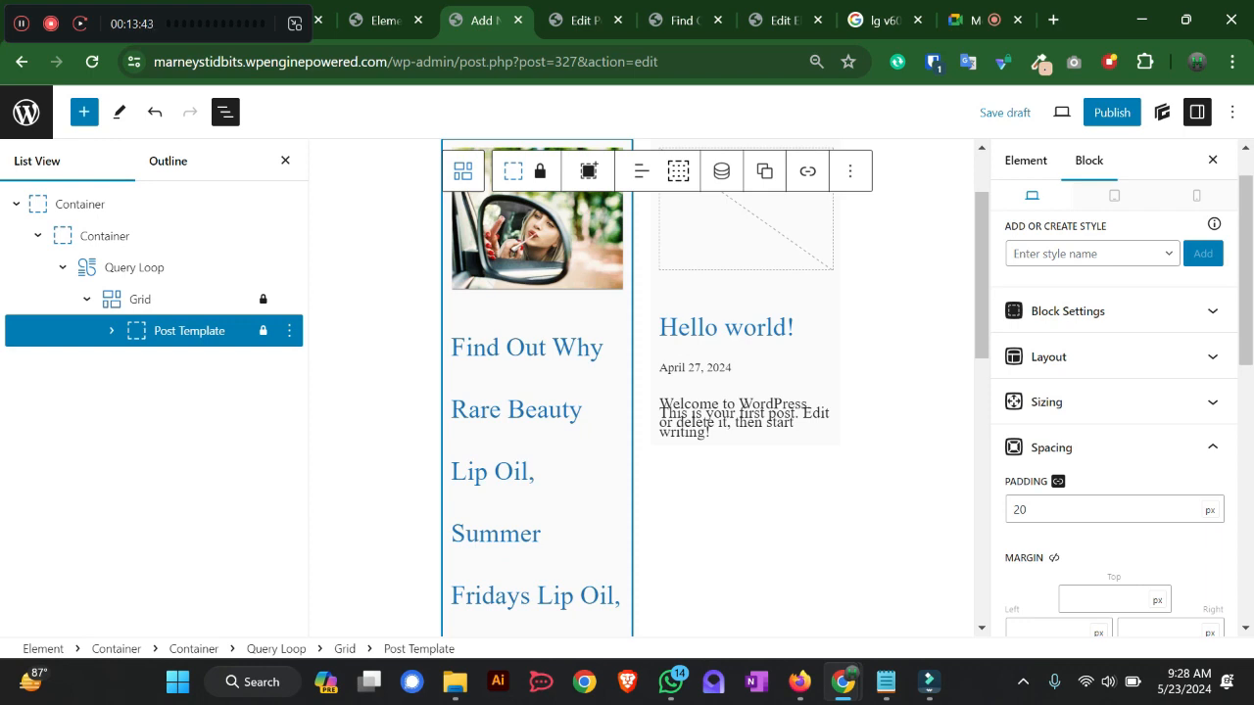
click(1114, 311)
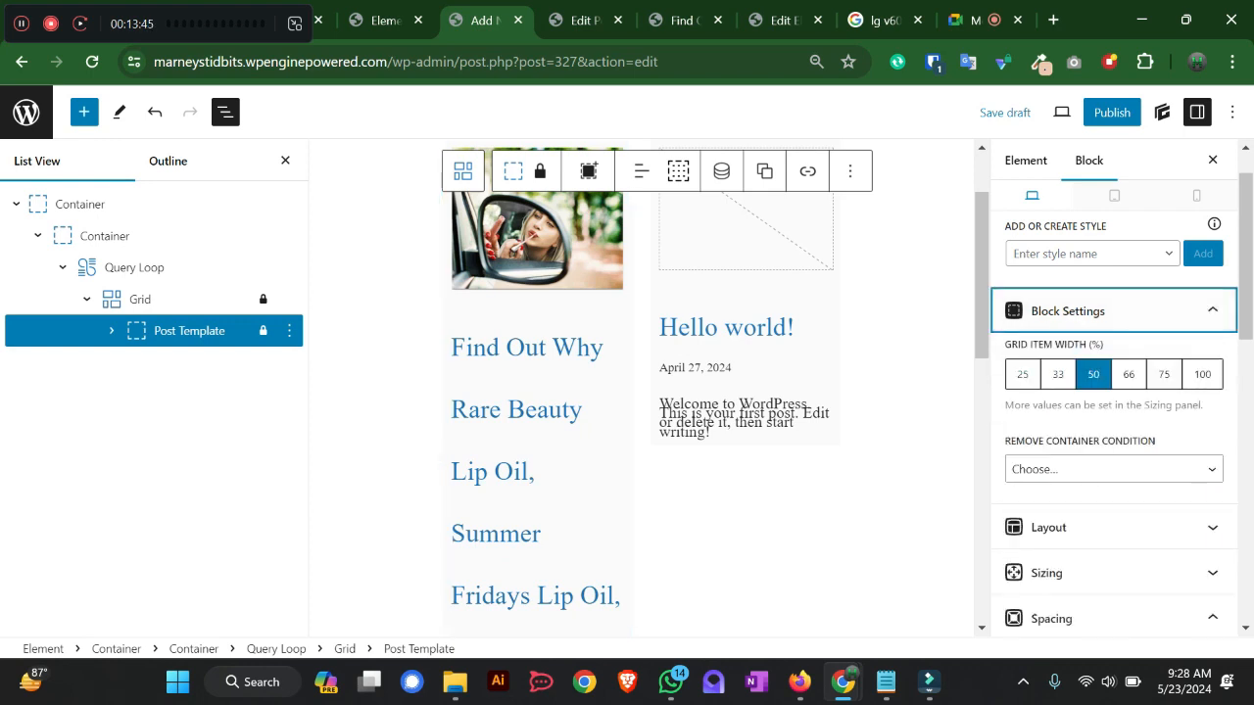
click(1203, 375)
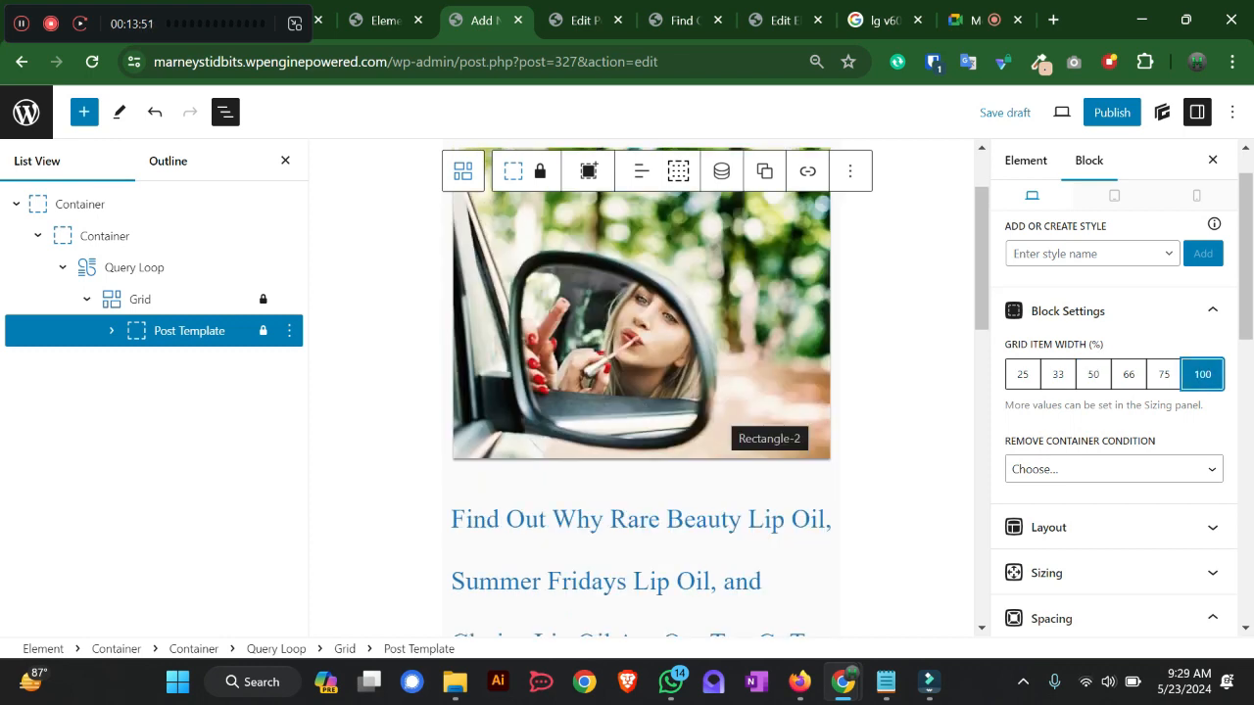
- Switch to the Figma blog design and examine its Latest Articles sidebar as reference for the query loop
click(134, 268)
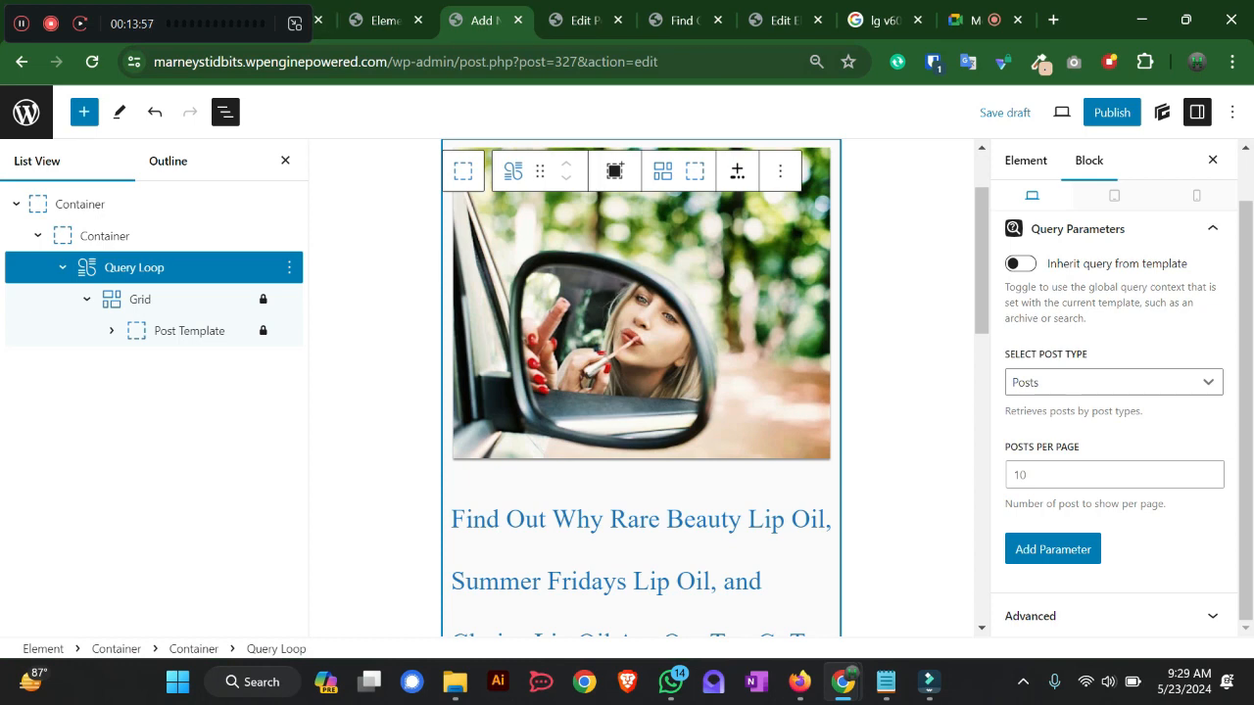
drag(225, 23, 37, 405)
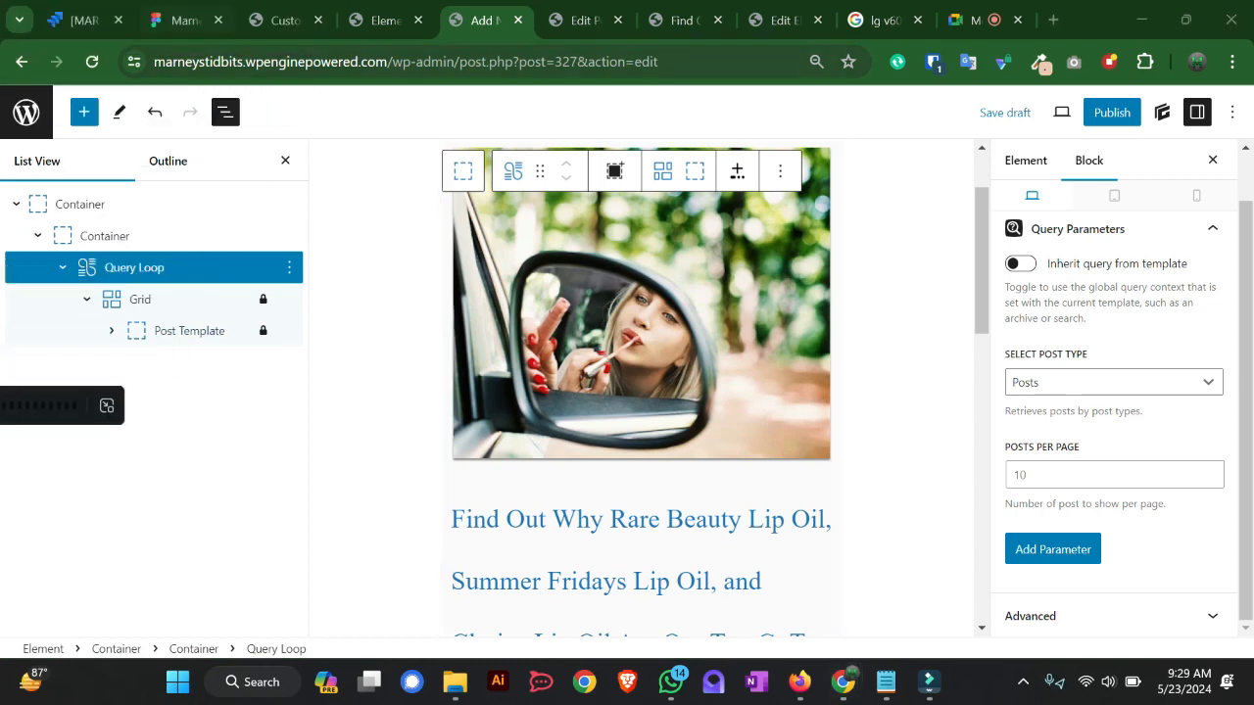
click(177, 20)
scroll(441, 362, up, 2)
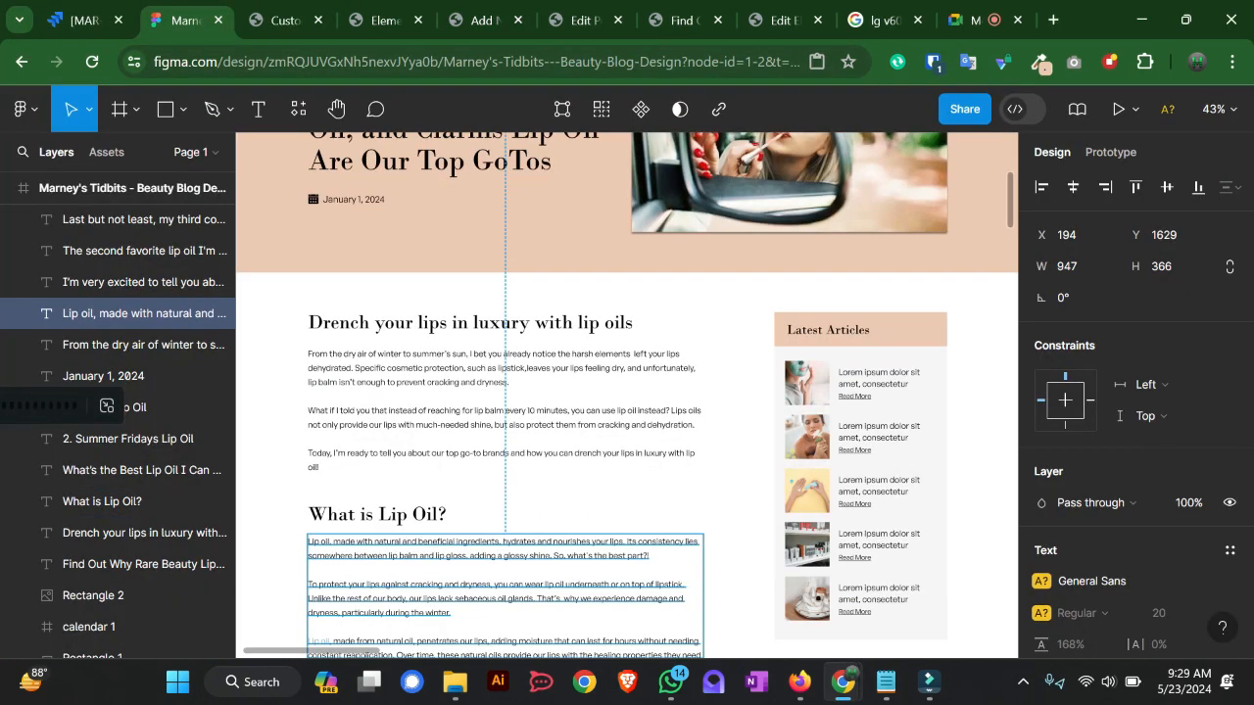
scroll(441, 362, down, 1)
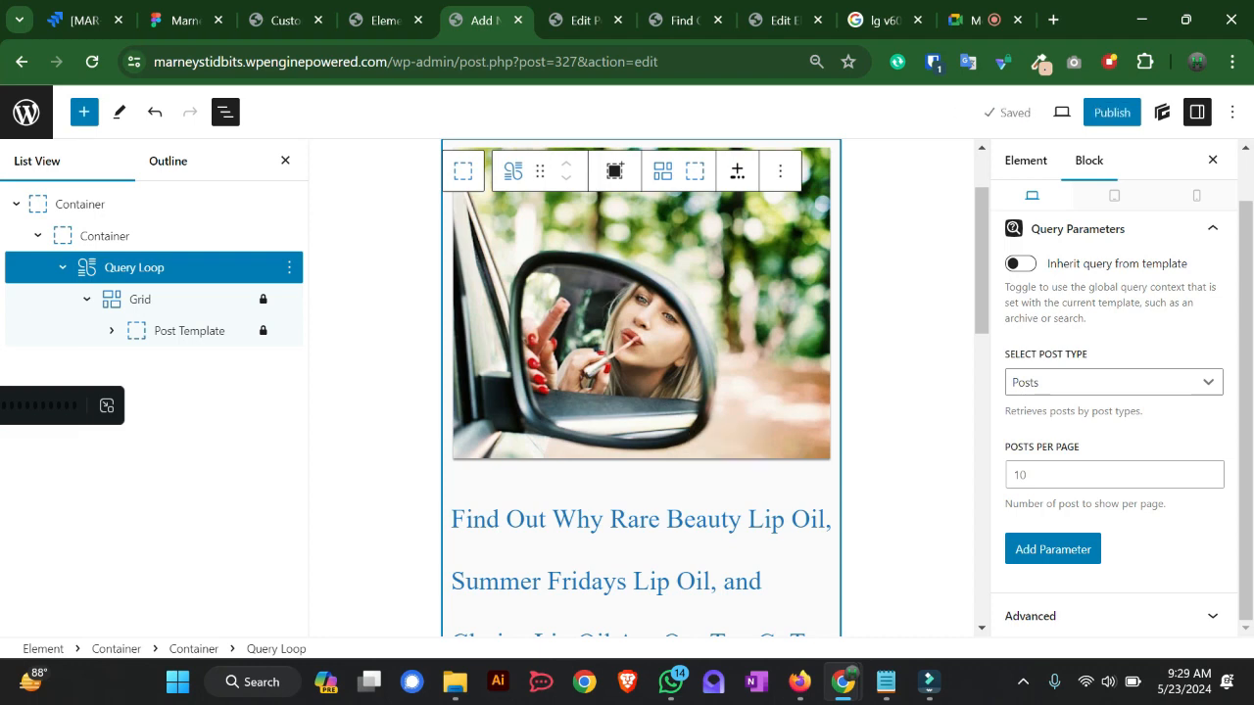
- Clear the padding of the query loop's Post Template
click(189, 331)
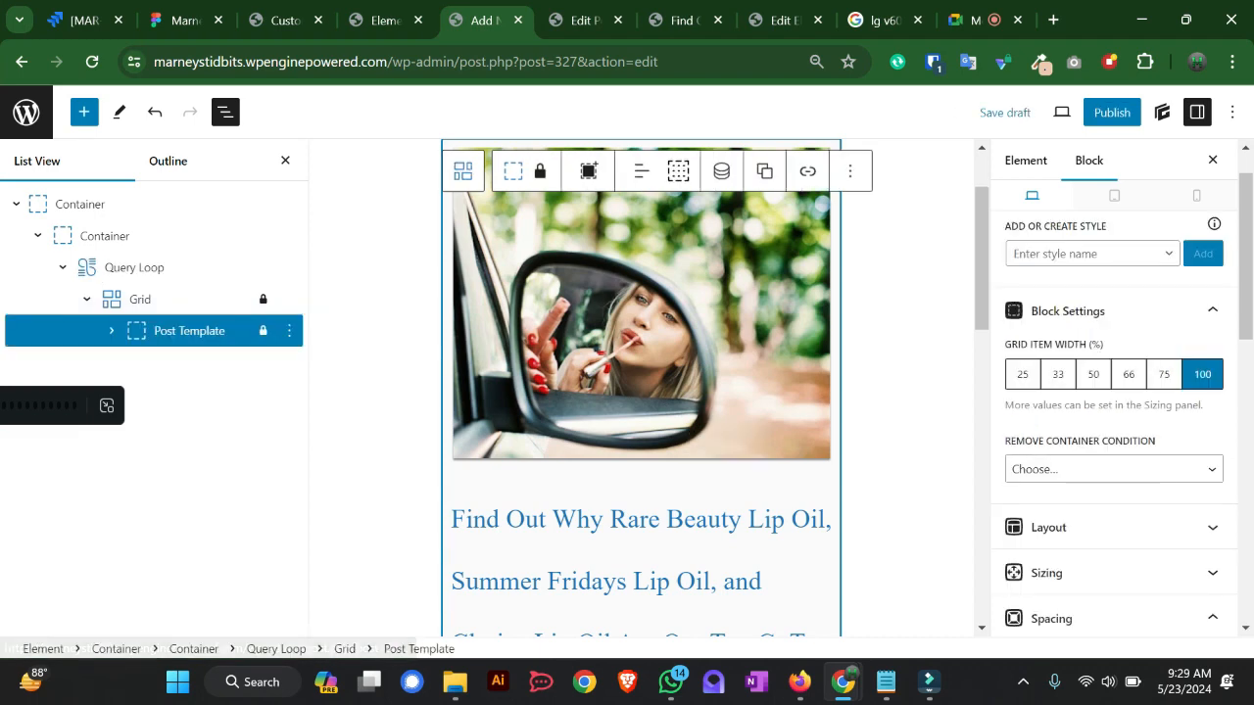
scroll(1114, 412, down, 1)
scroll(1105, 461, down, 3)
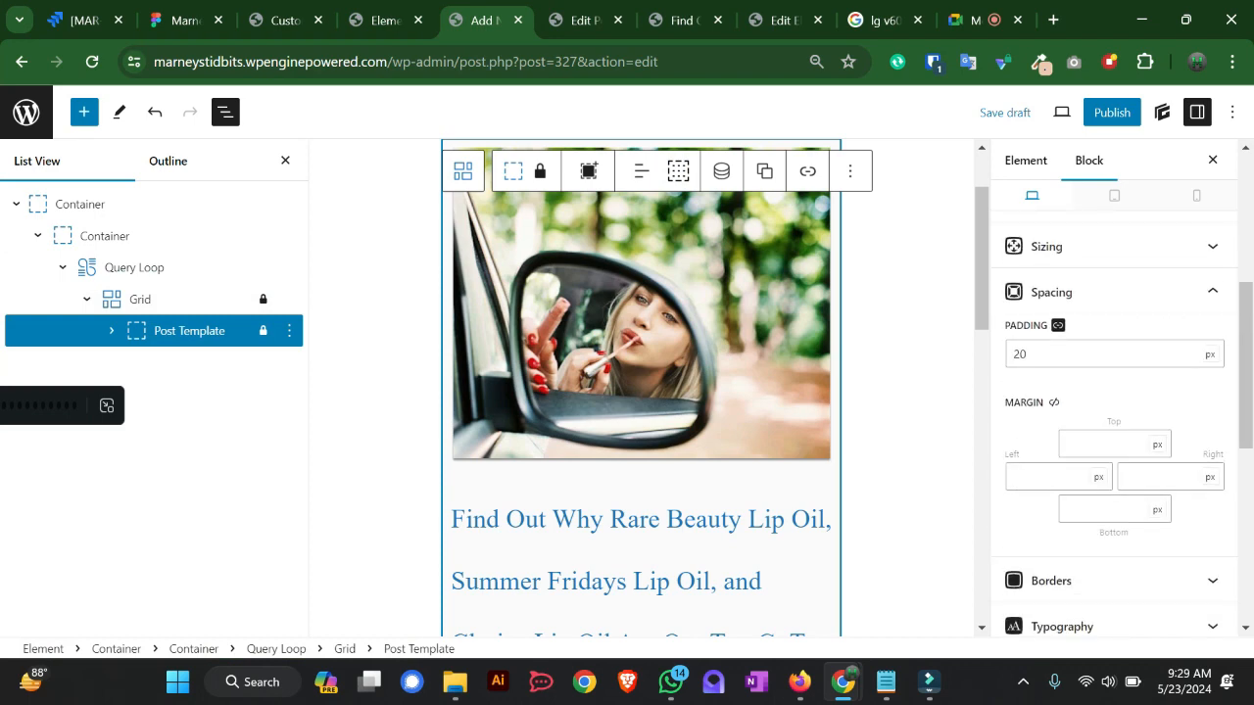
click(1088, 354)
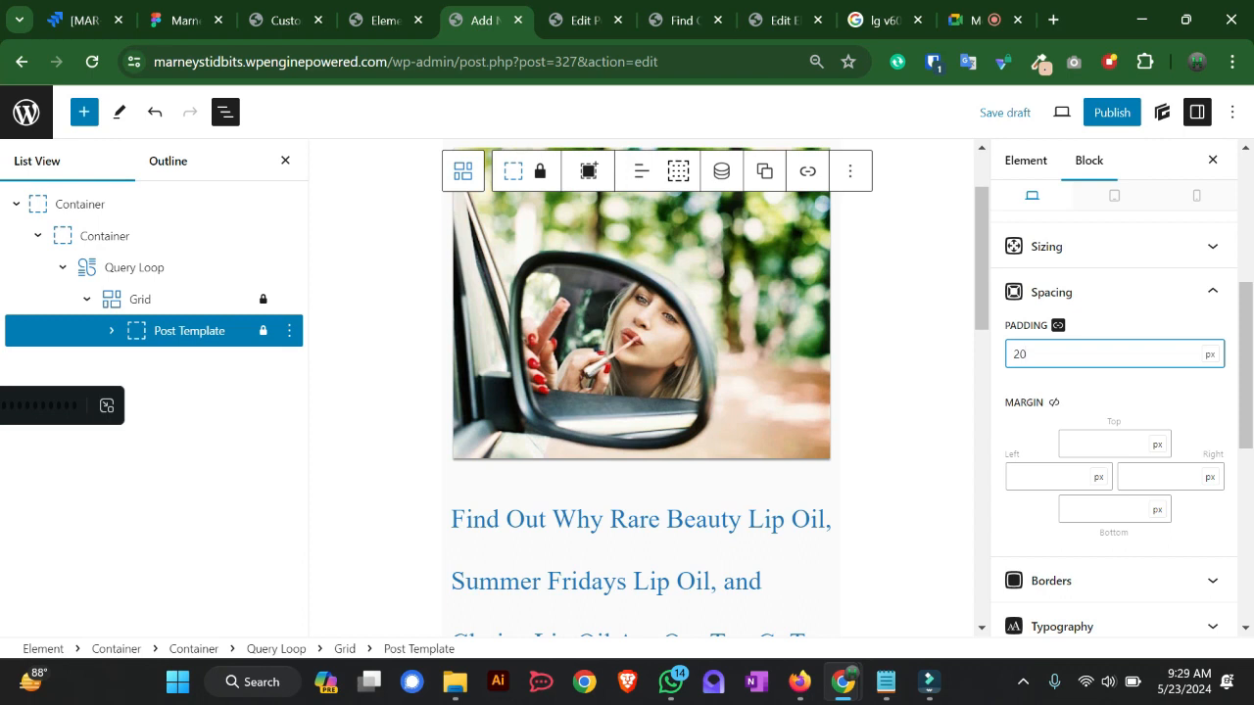
key(BackSpace)
key(BackSpace)
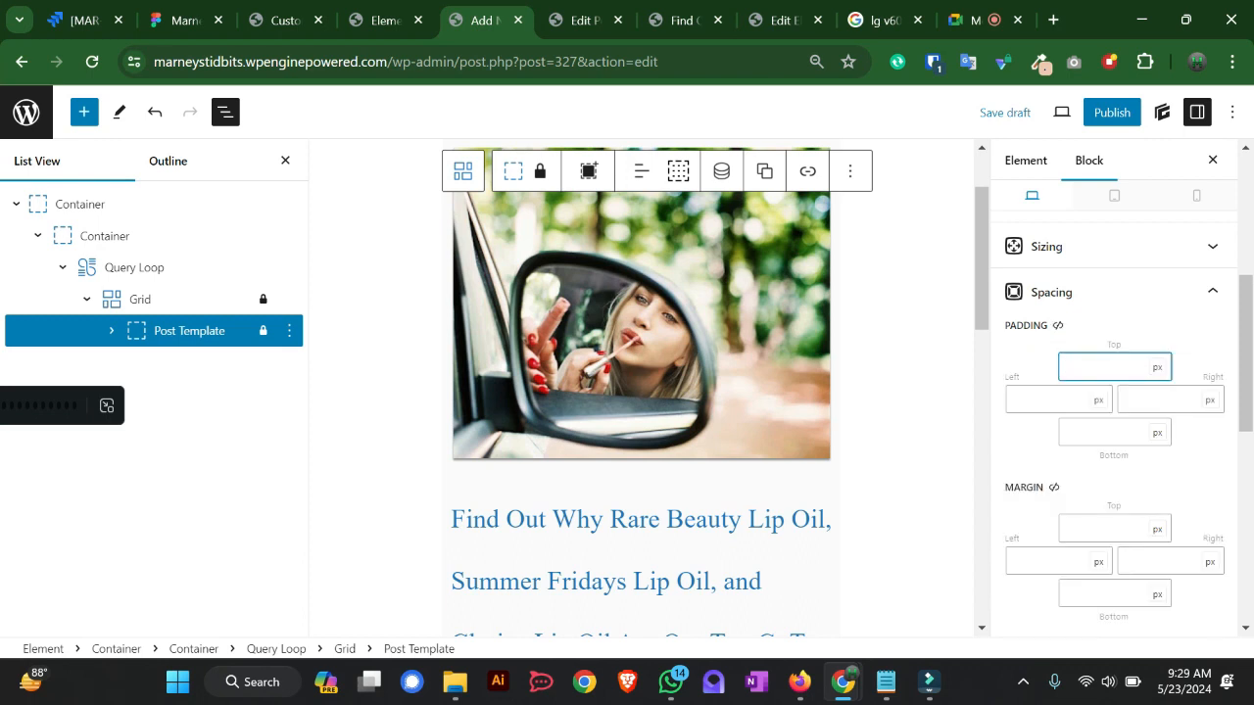
- Check the Post Template's colour and background settings, compare with the Latest Articles box in Figma, and return to the element editor
scroll(1114, 412, down, 10)
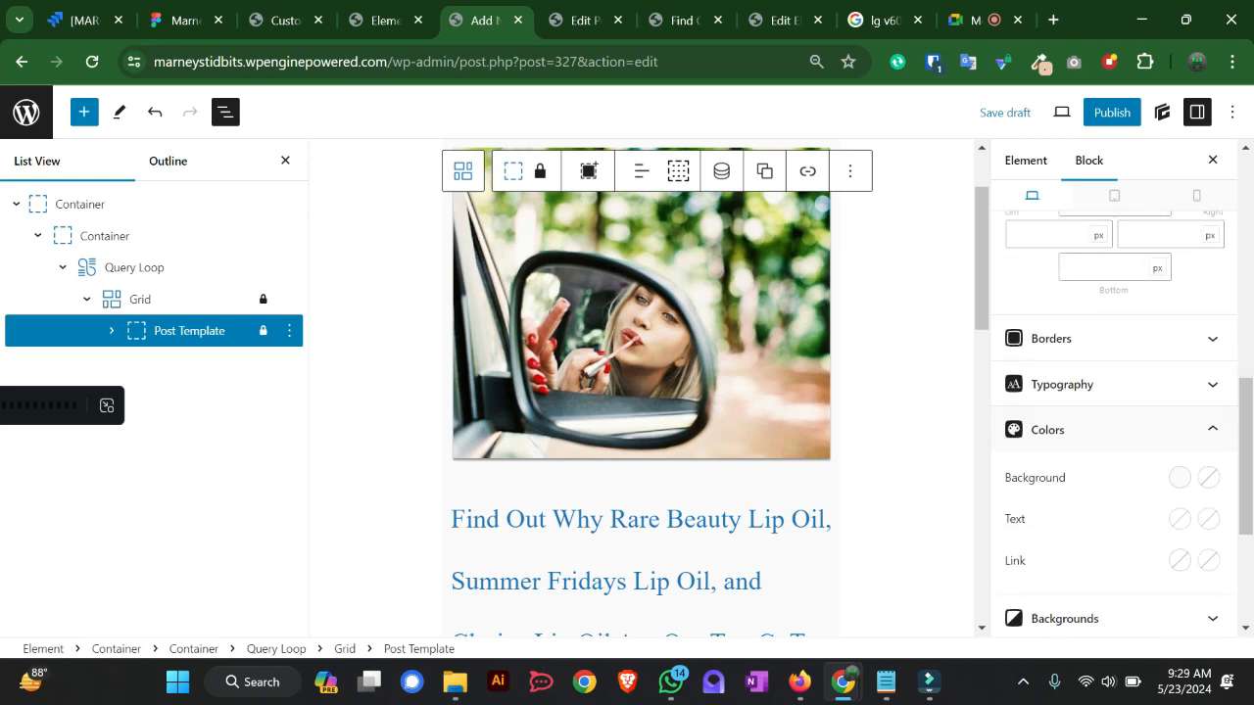
click(1114, 348)
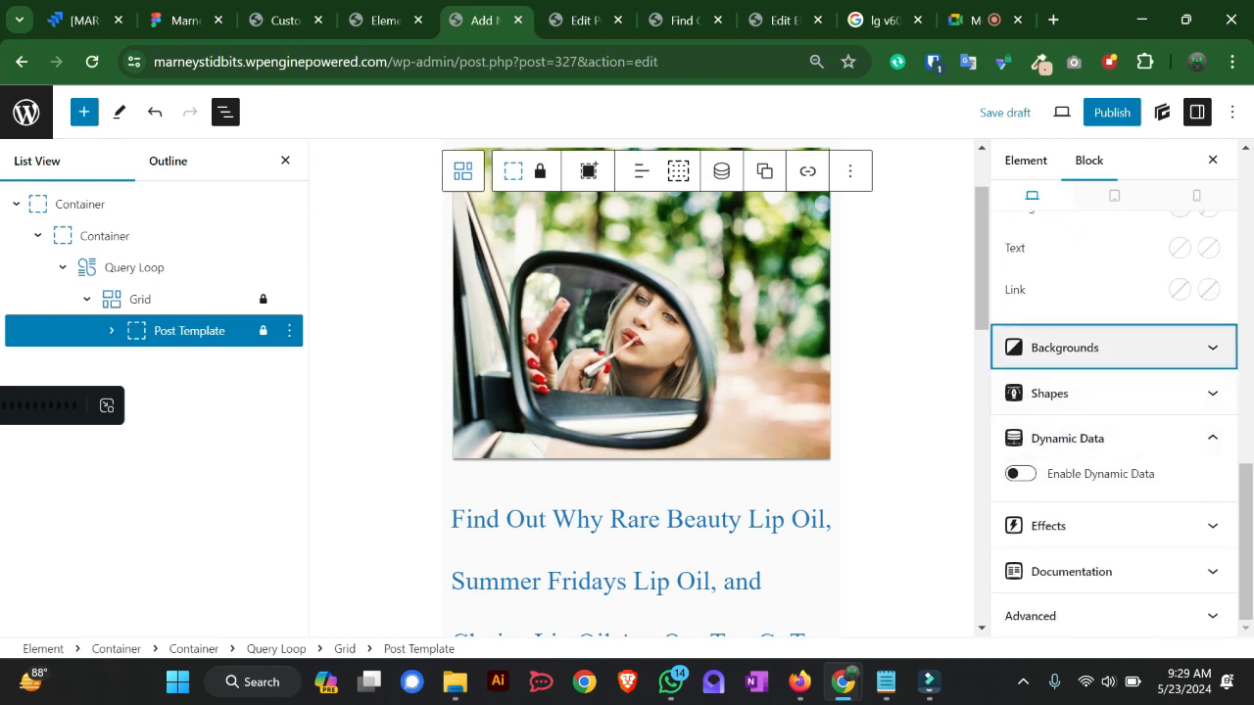
click(1115, 348)
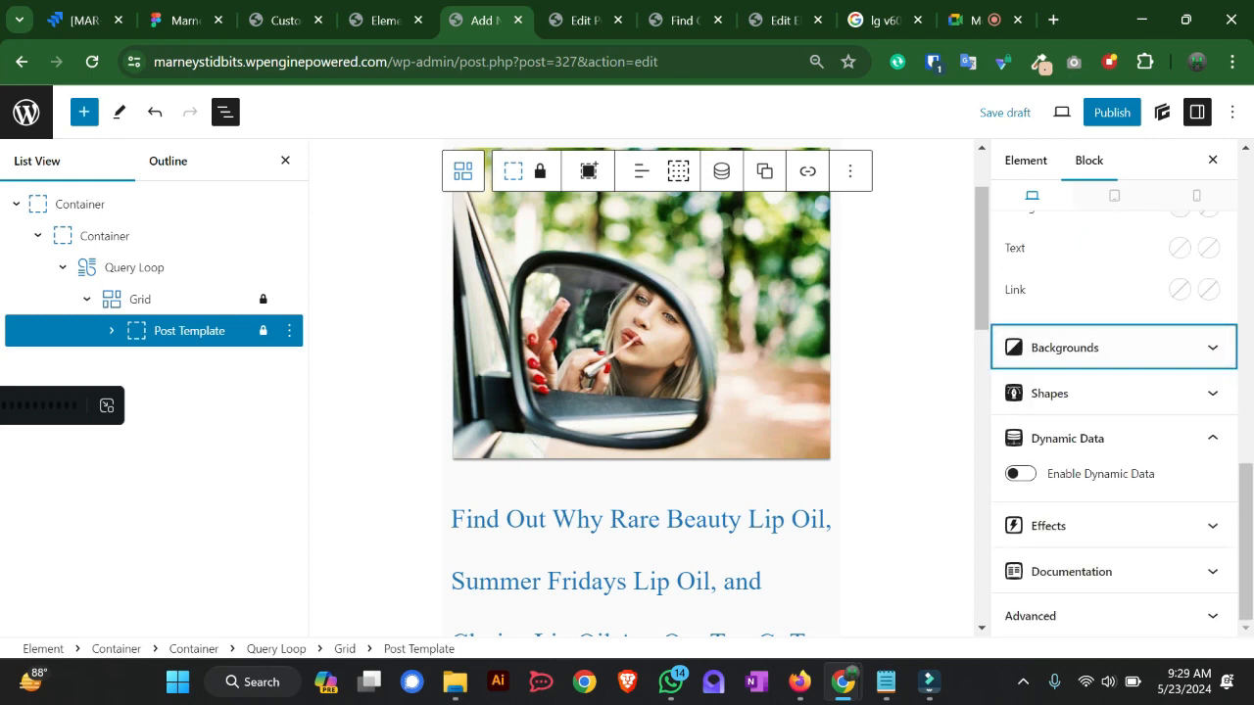
click(179, 20)
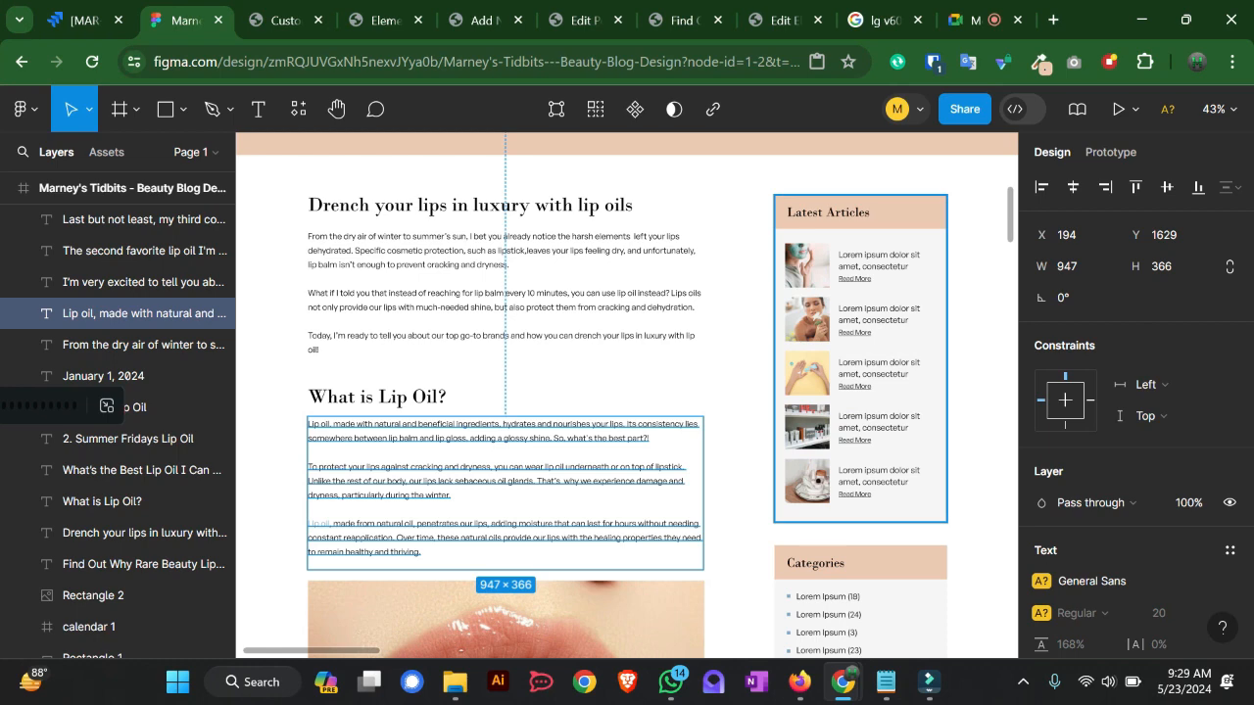
click(485, 19)
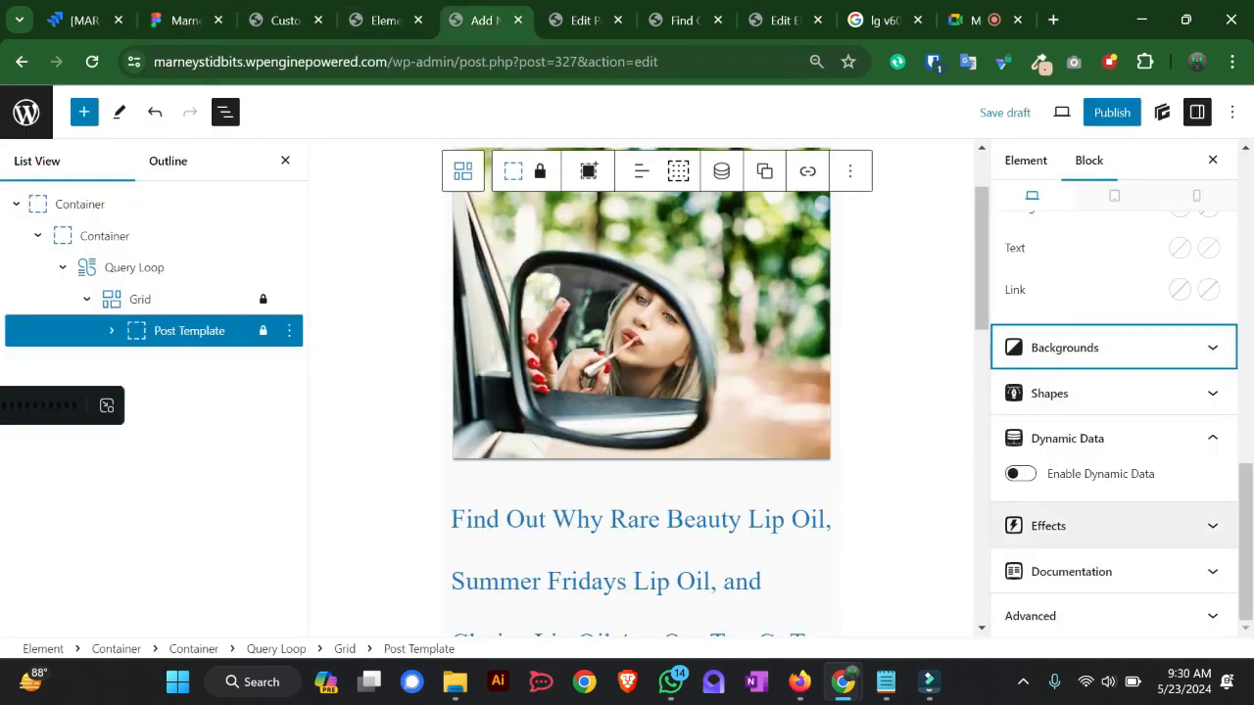
- Set the Post Template's padding to 20 px, linked for all four sides
scroll(1114, 411, up, 8)
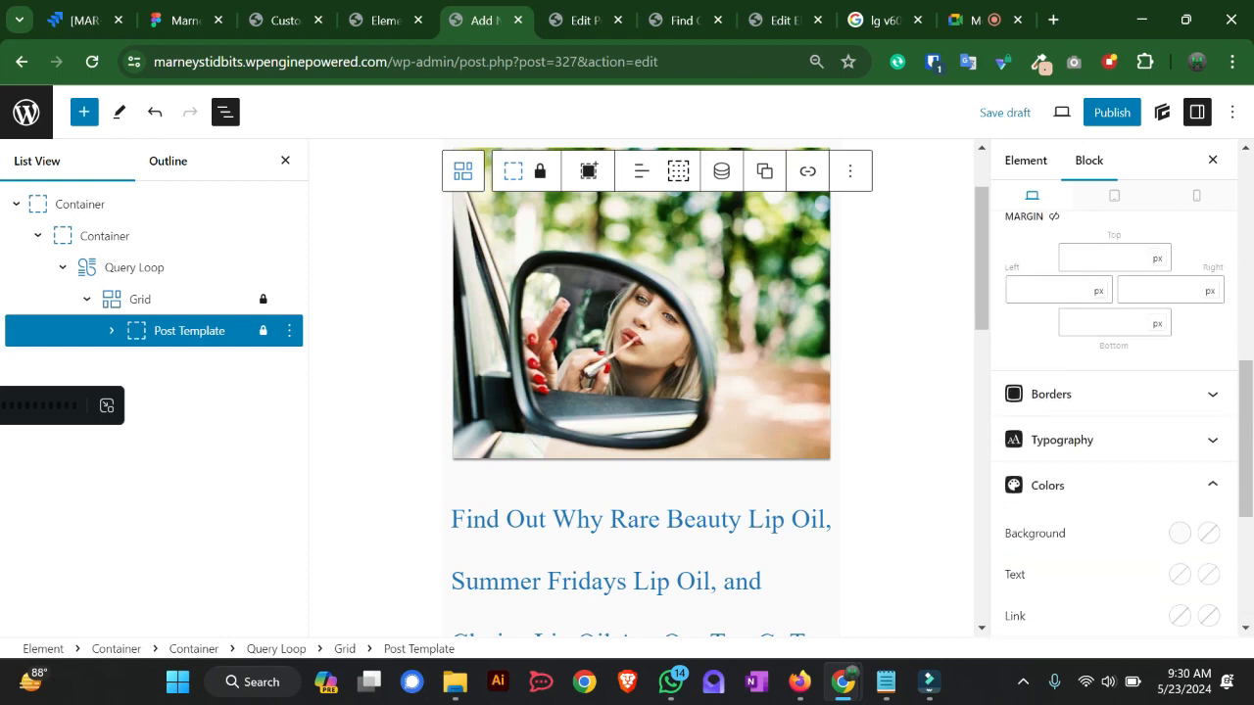
click(1104, 260)
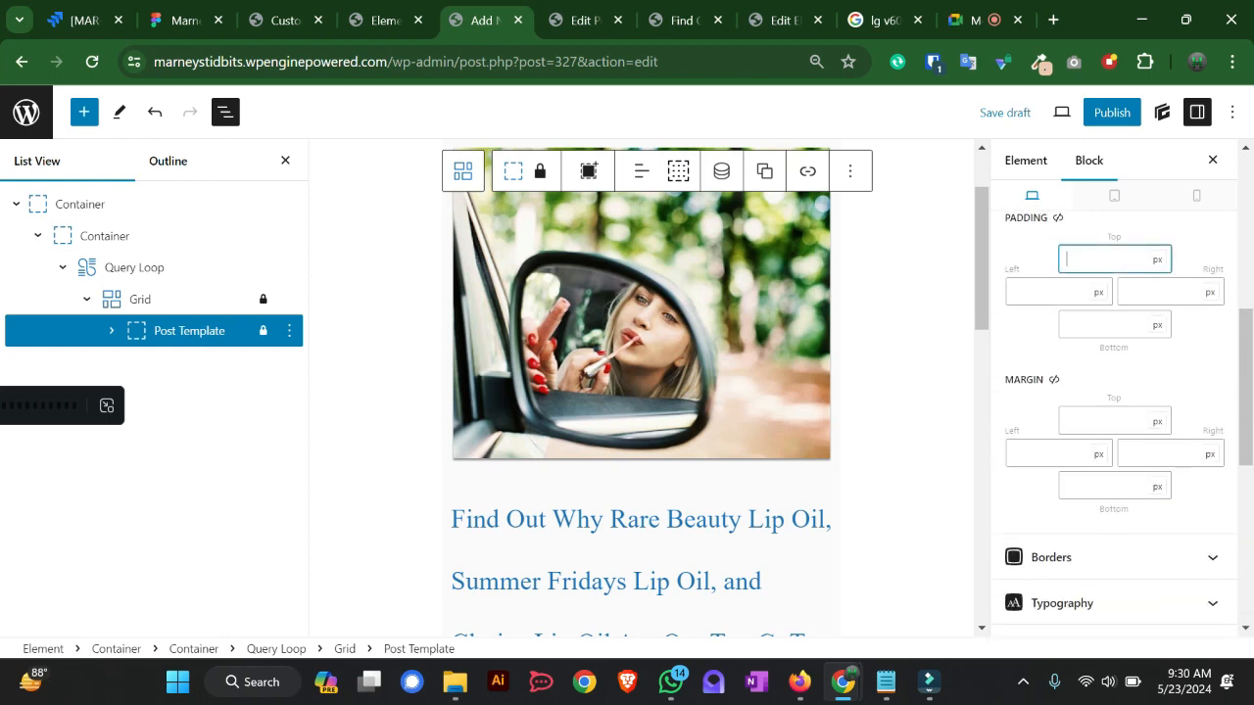
text(20)
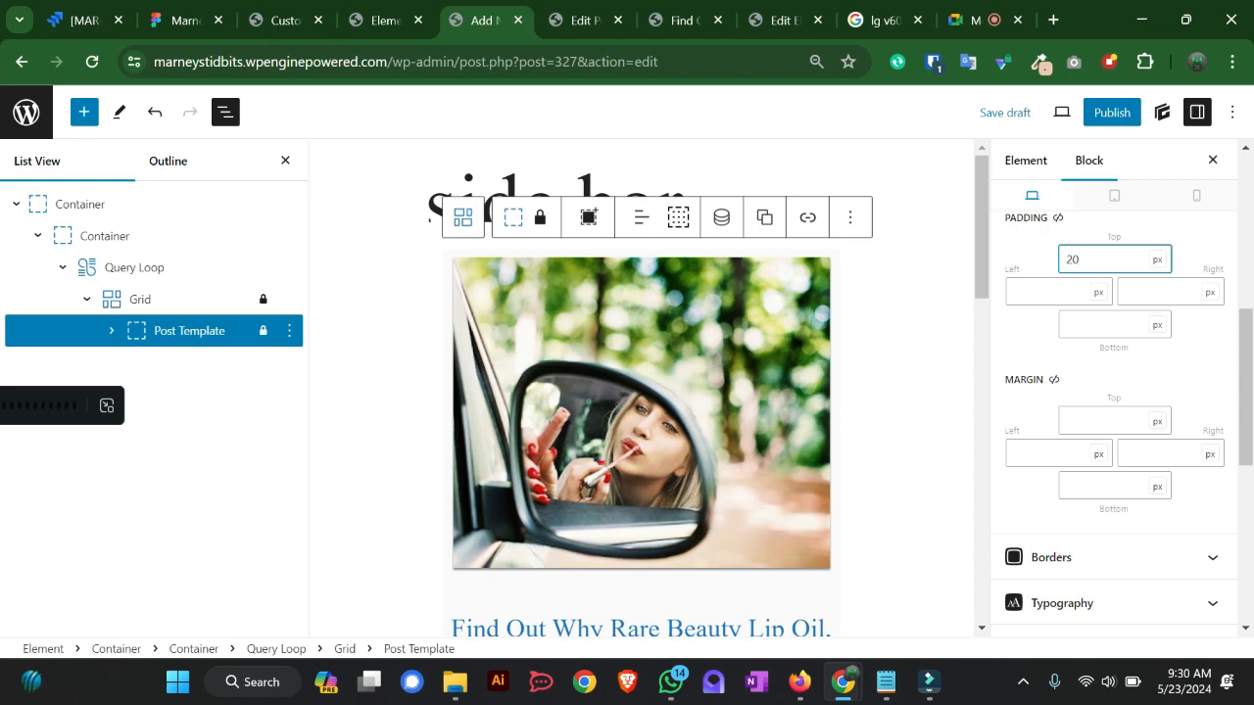
click(1058, 217)
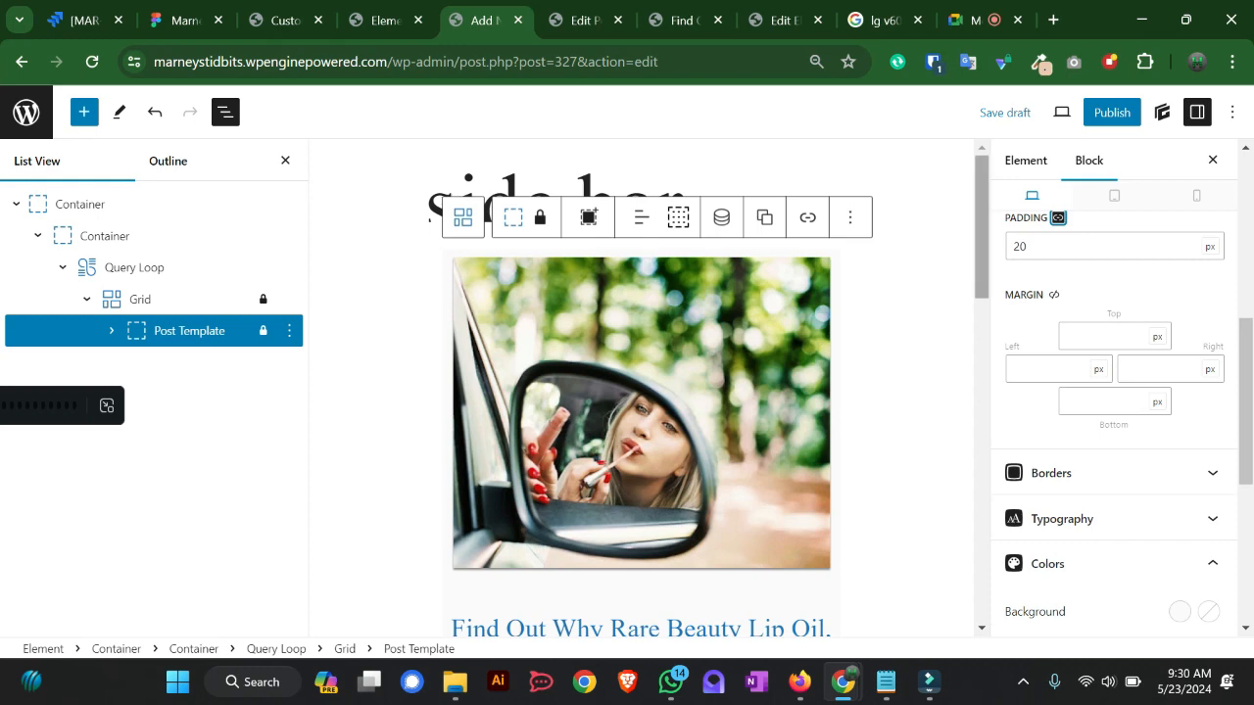
- Expand the Post Template in the block list and examine its image, title, date and excerpt
scroll(1114, 392, up, 2)
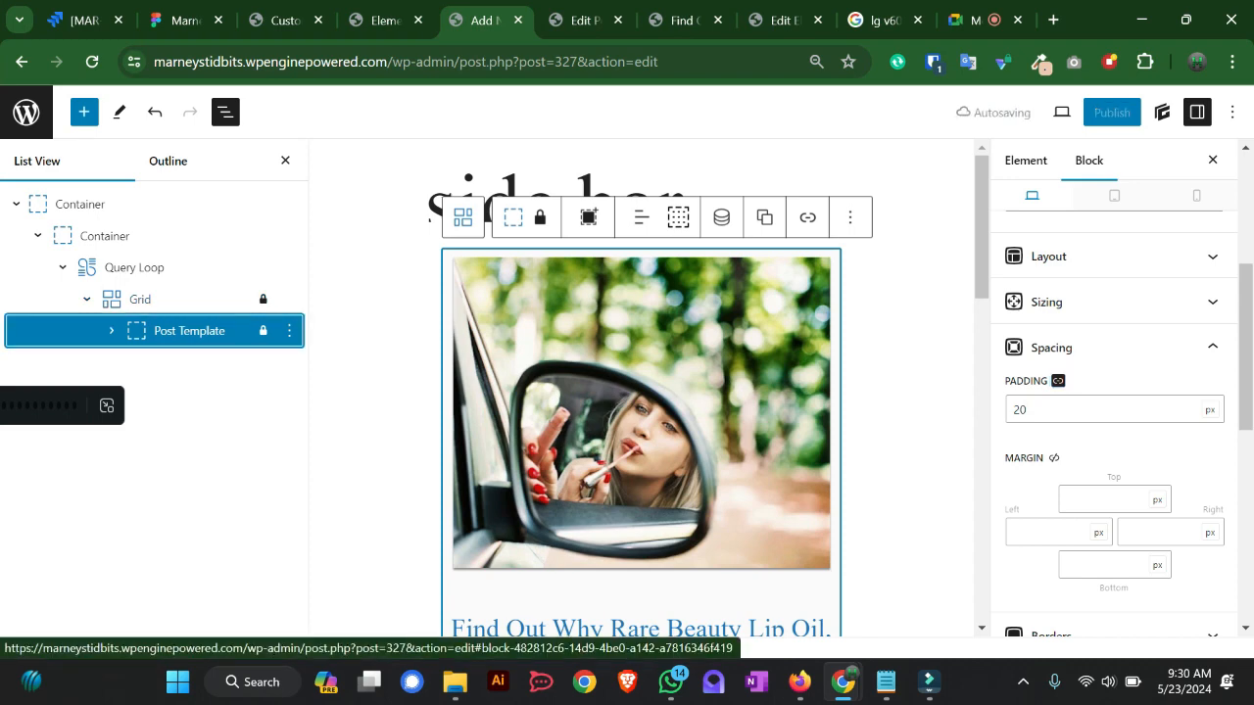
click(112, 331)
click(194, 363)
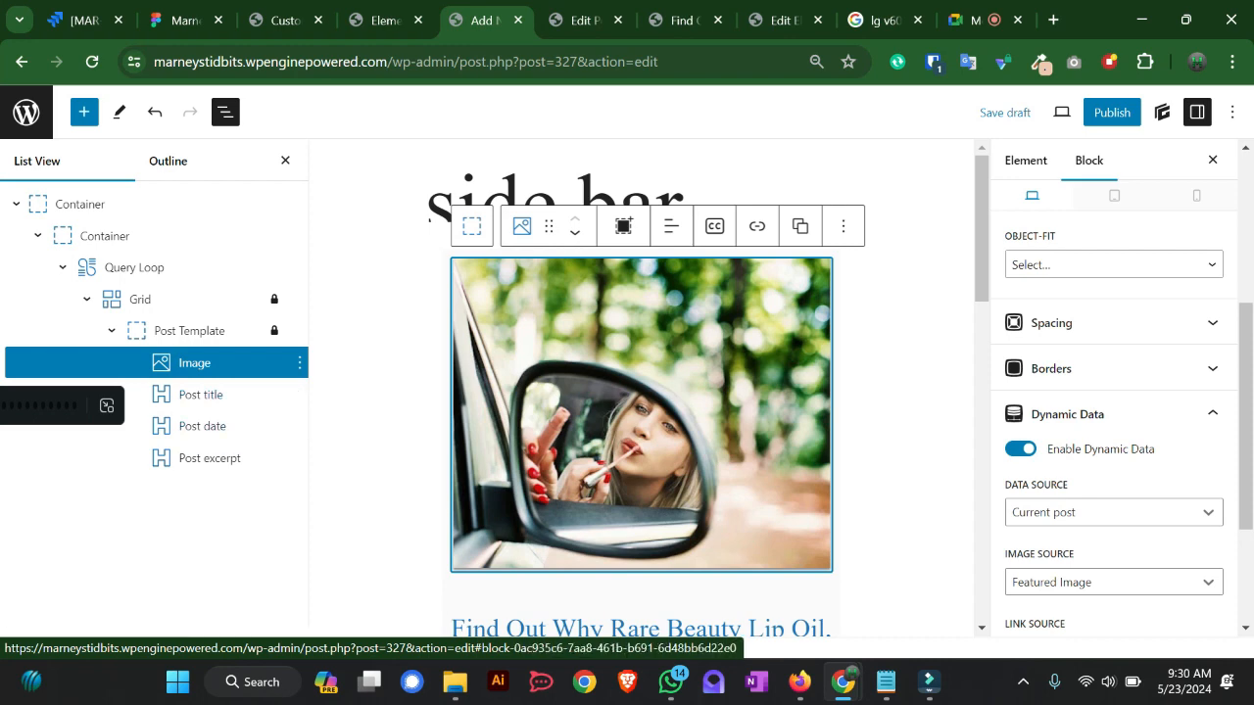
scroll(641, 412, down, 2)
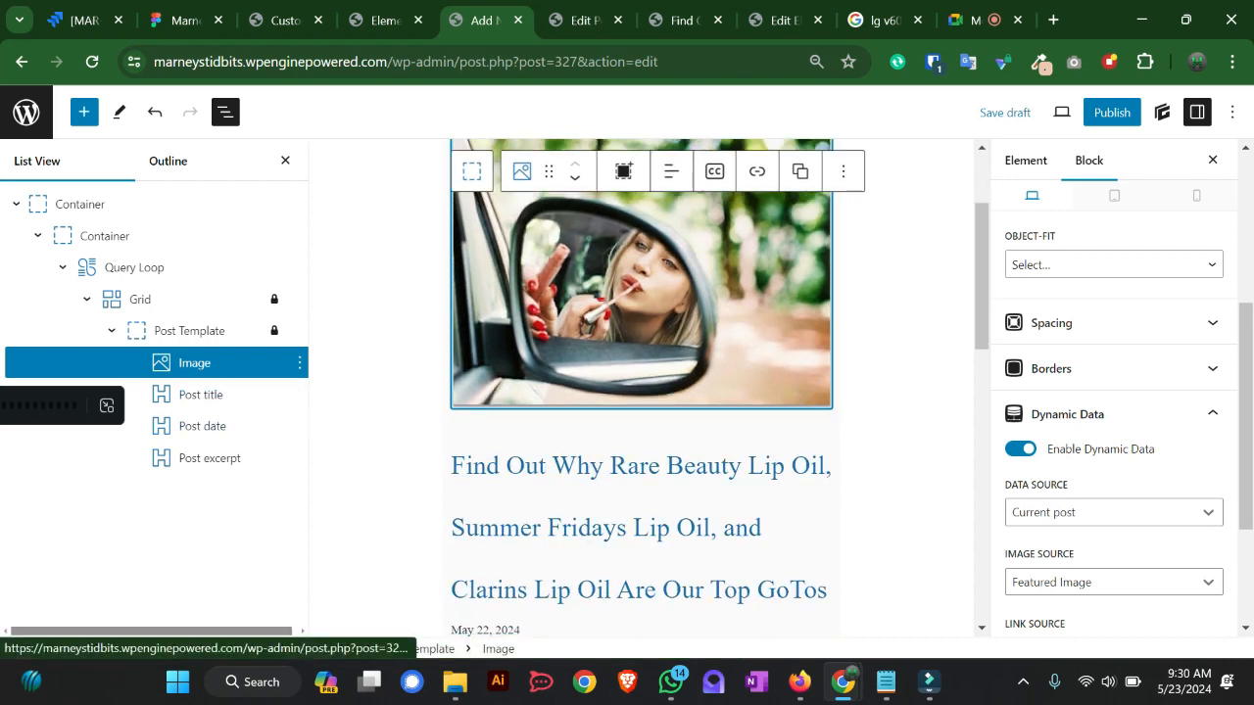
click(189, 331)
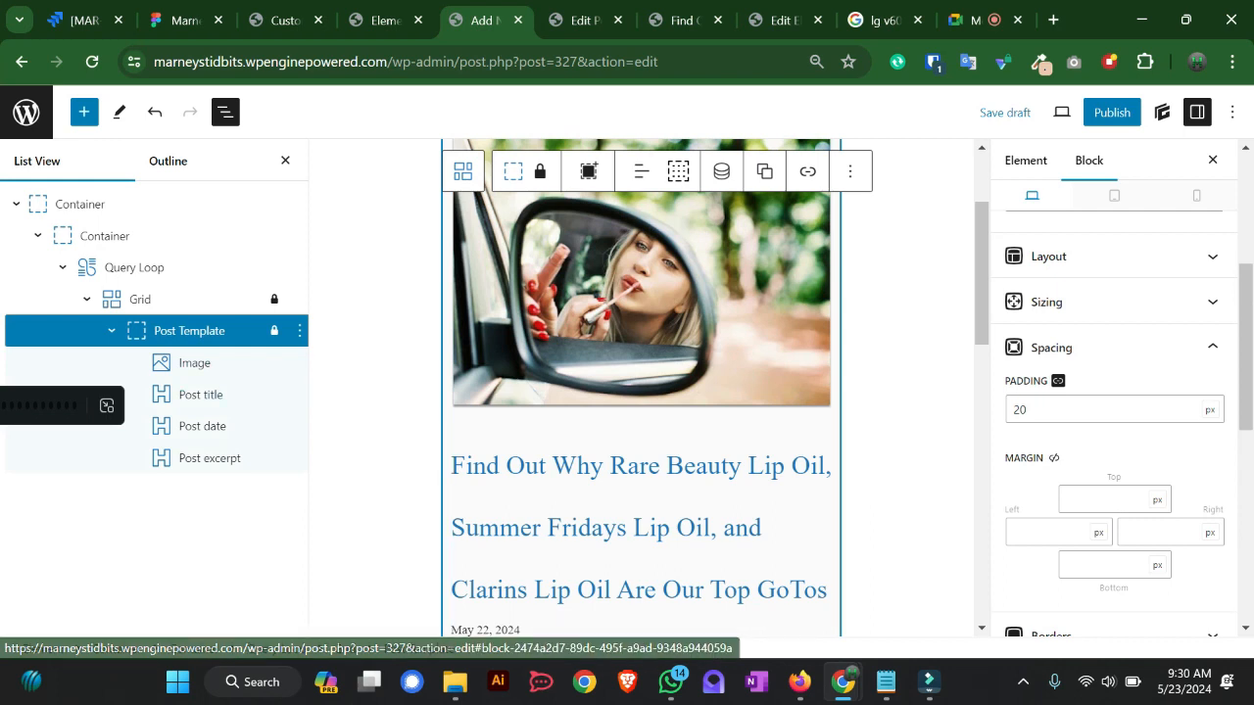
drag(74, 405, 11, 515)
scroll(642, 392, down, 3)
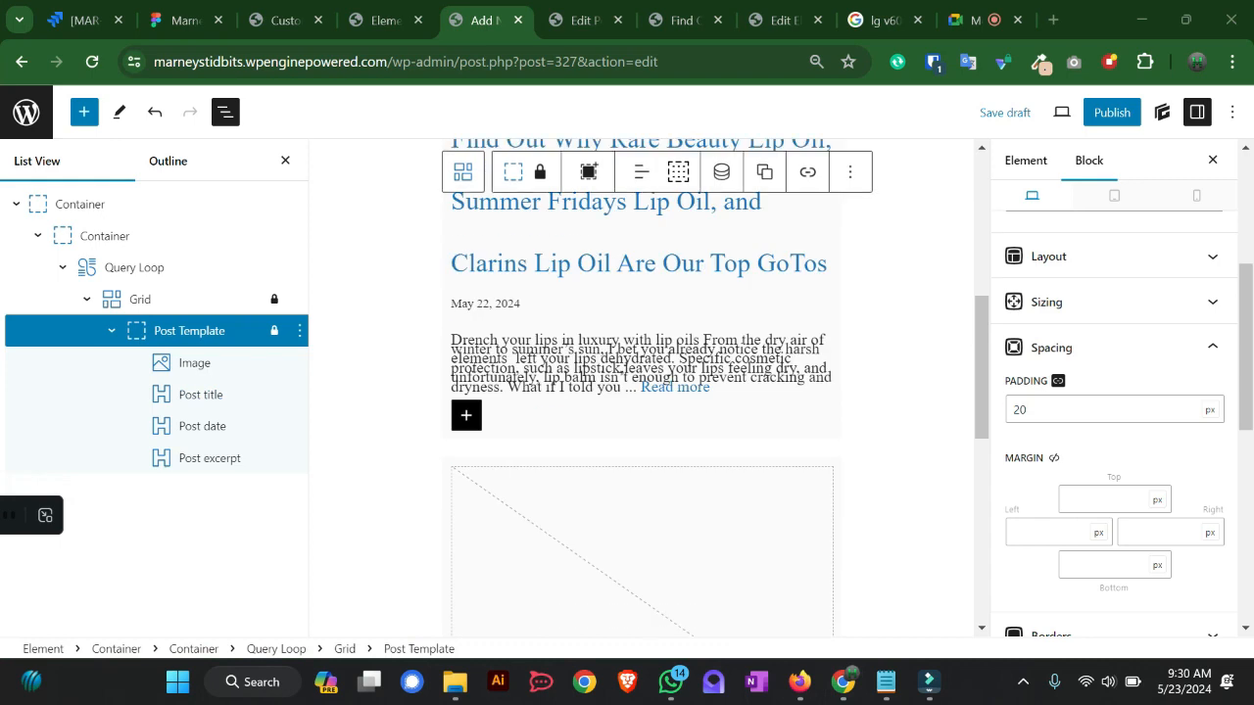
- Try to add a Grid block inside the Post Template below the post excerpt
click(467, 416)
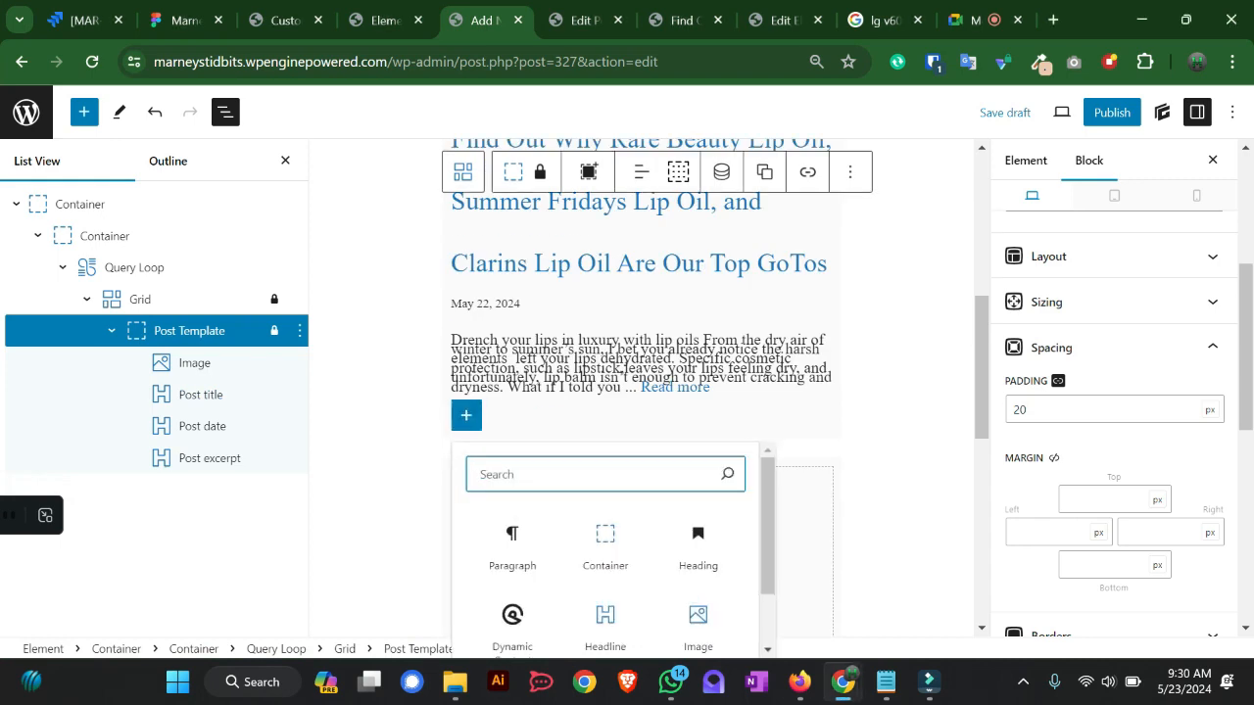
text(grid)
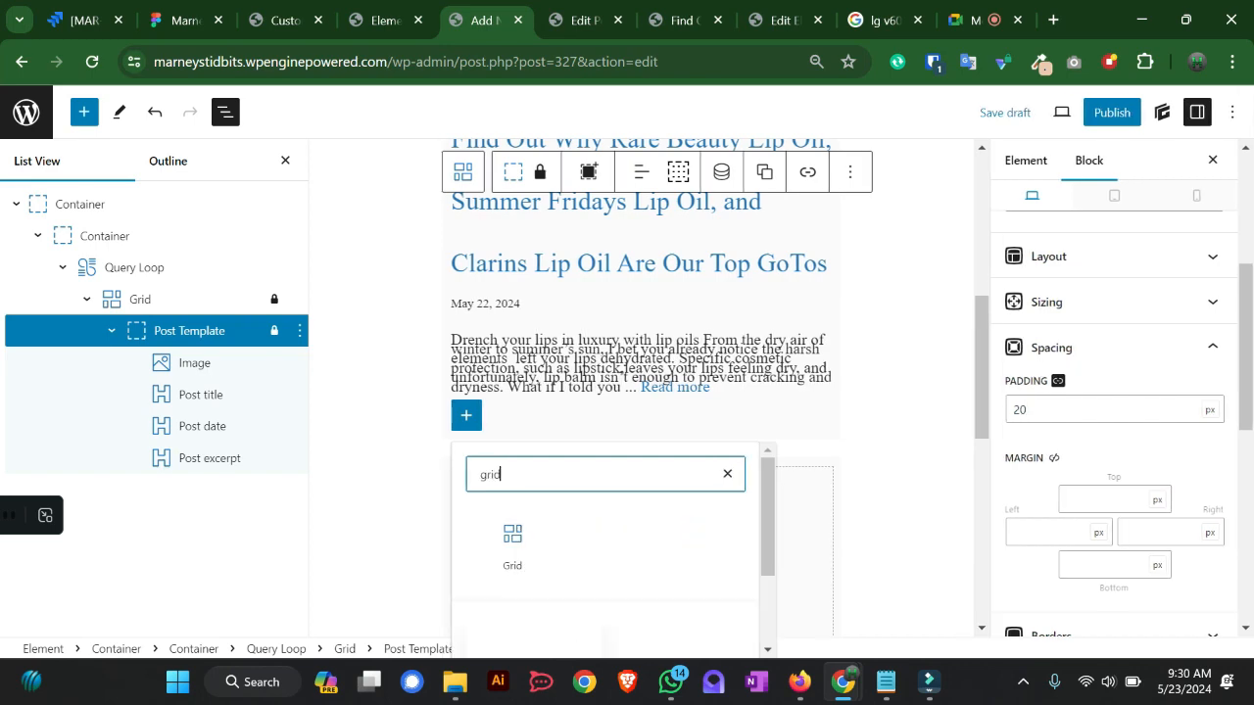
click(512, 546)
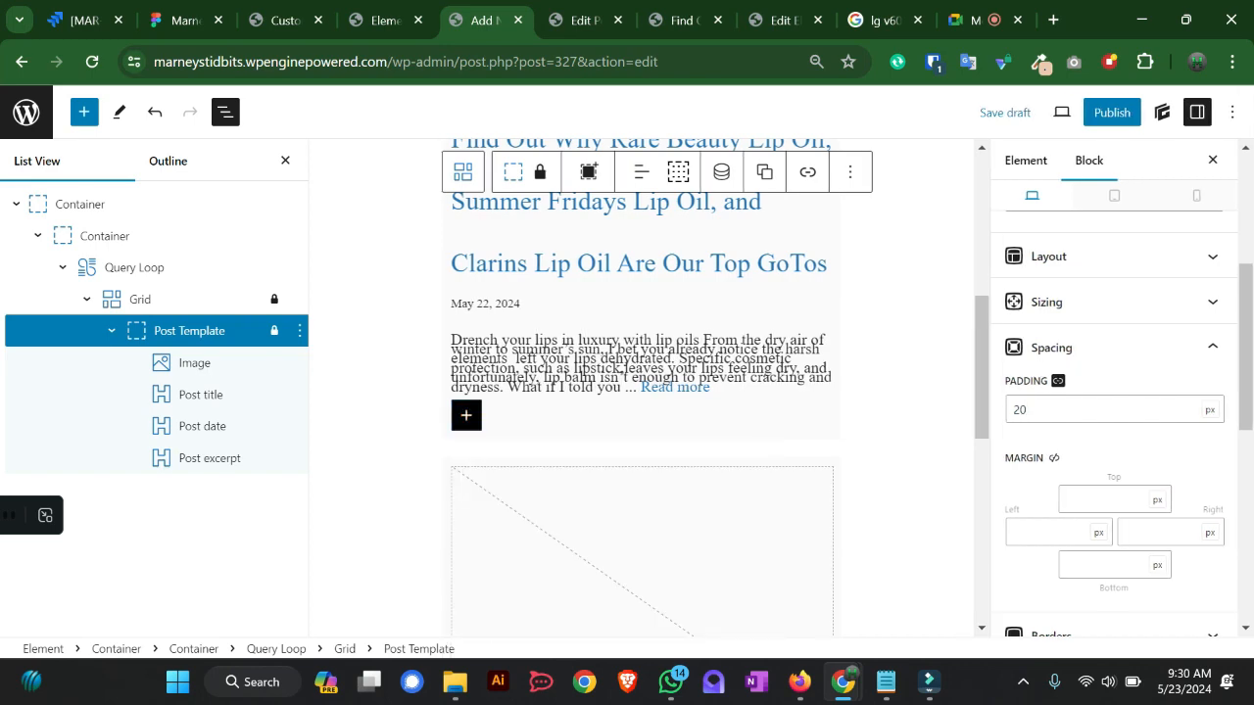
scroll(642, 392, down, 4)
scroll(642, 392, up, 4)
scroll(642, 392, down, 2)
scroll(642, 392, up, 3)
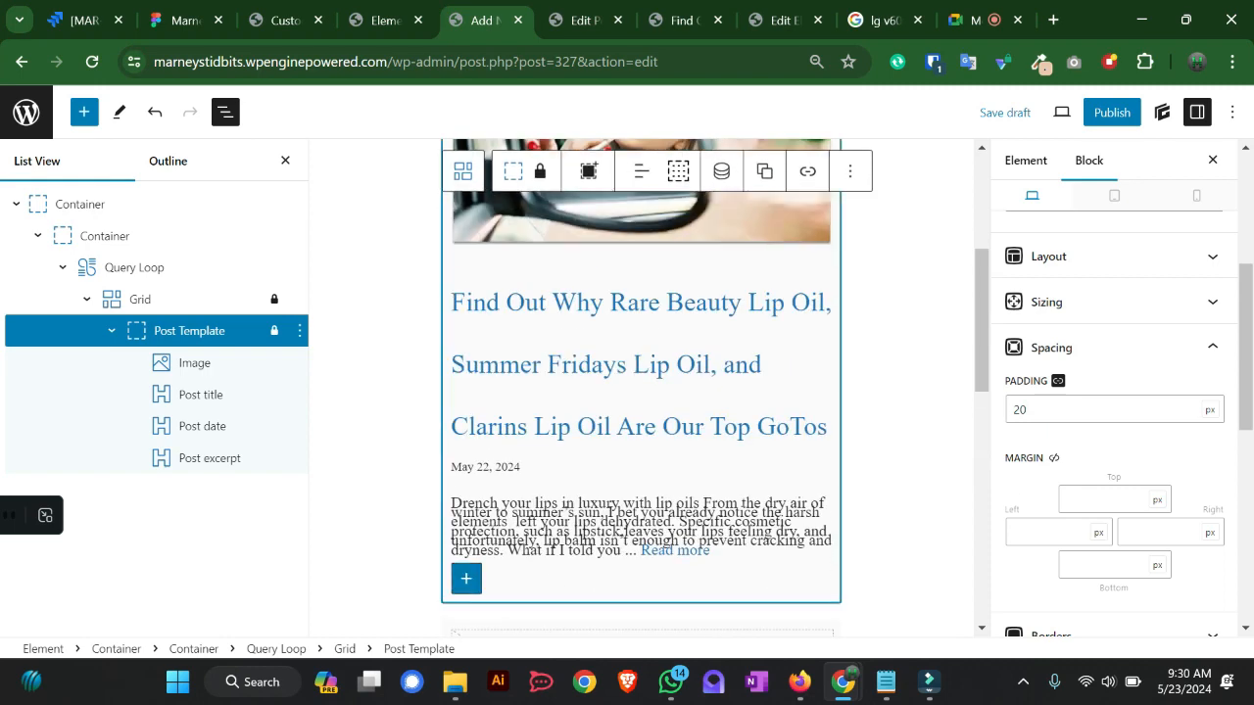
- Insert a Grid block below the post excerpt, using the two-column layout with a narrow first and a wide second column
click(466, 578)
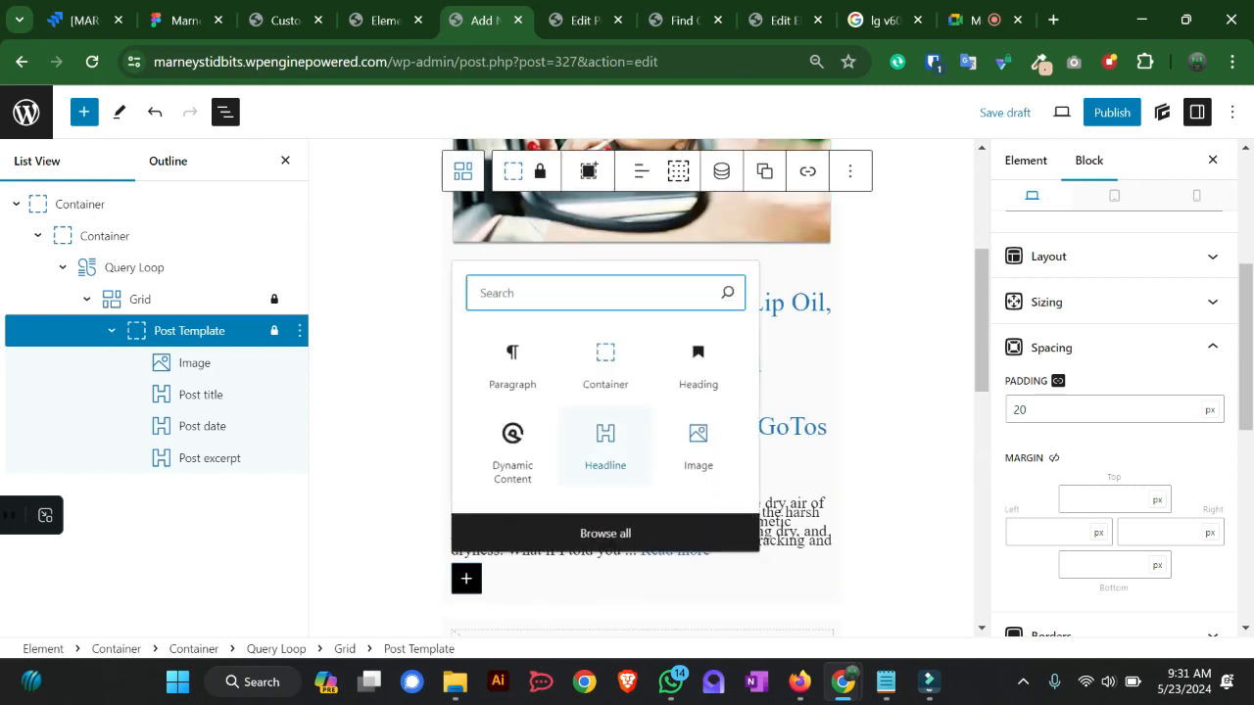
text(gri)
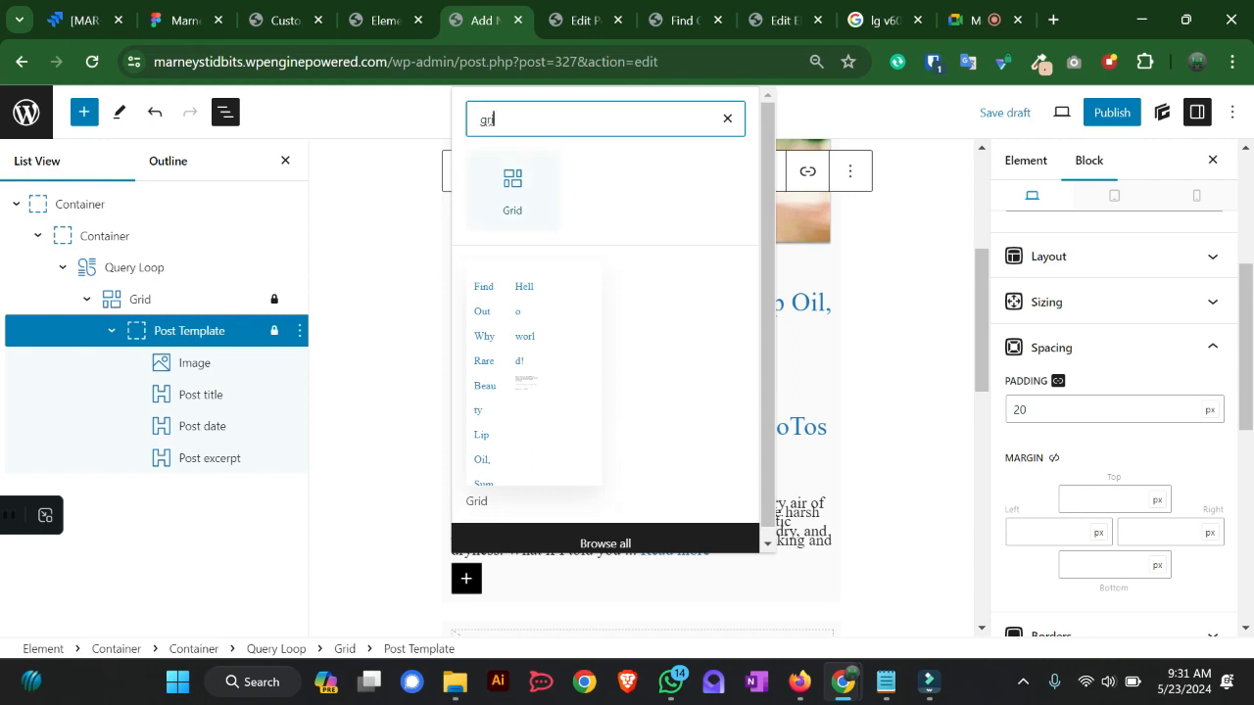
click(512, 191)
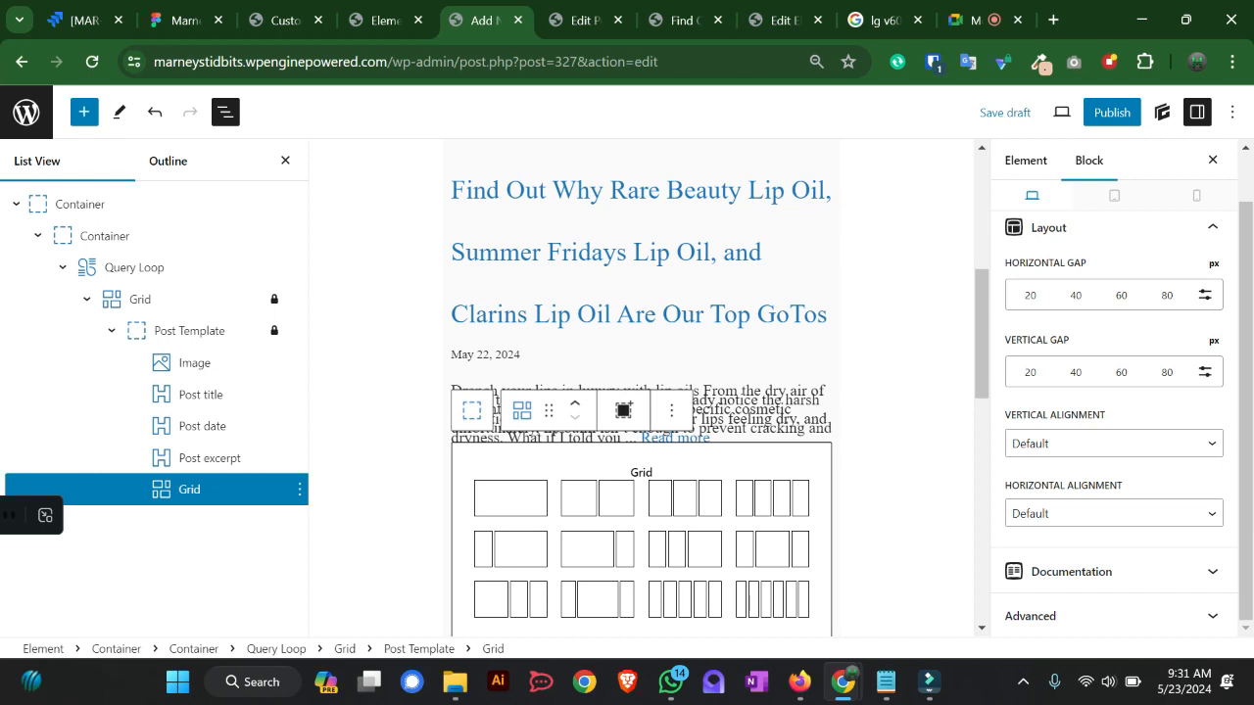
click(510, 549)
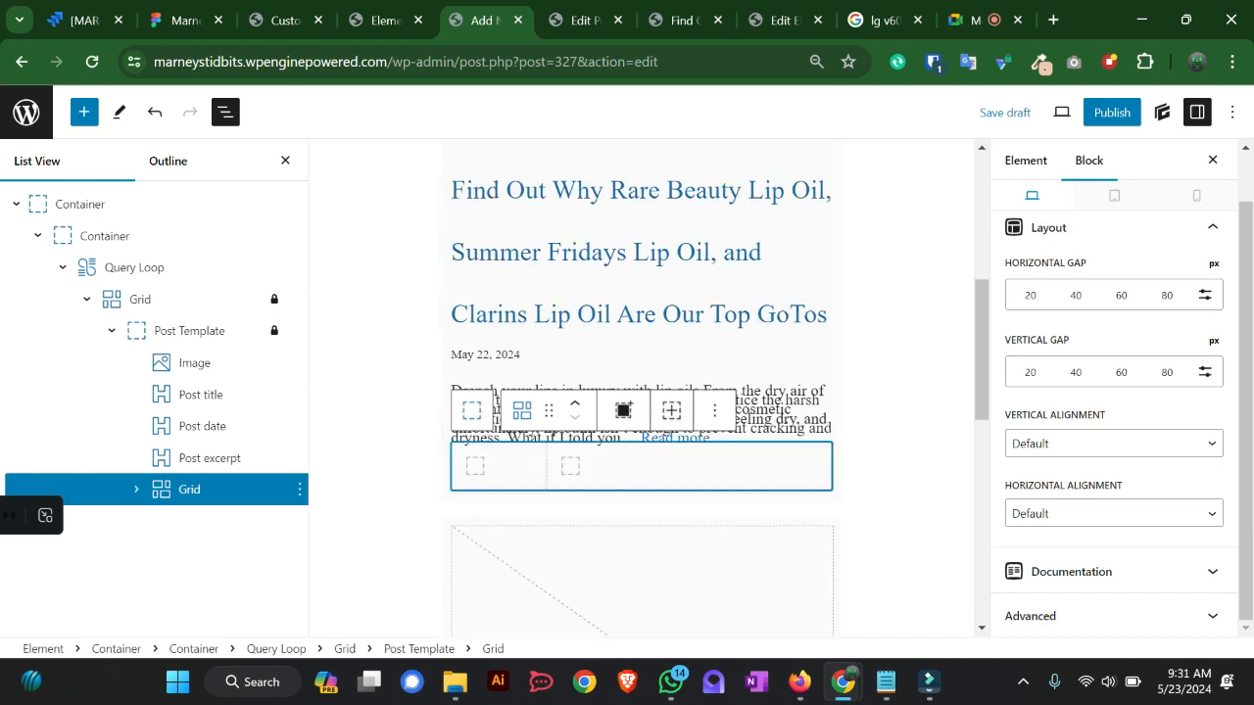
- Copy the featured image block above the post title in the Post Template
scroll(642, 255, up, 2)
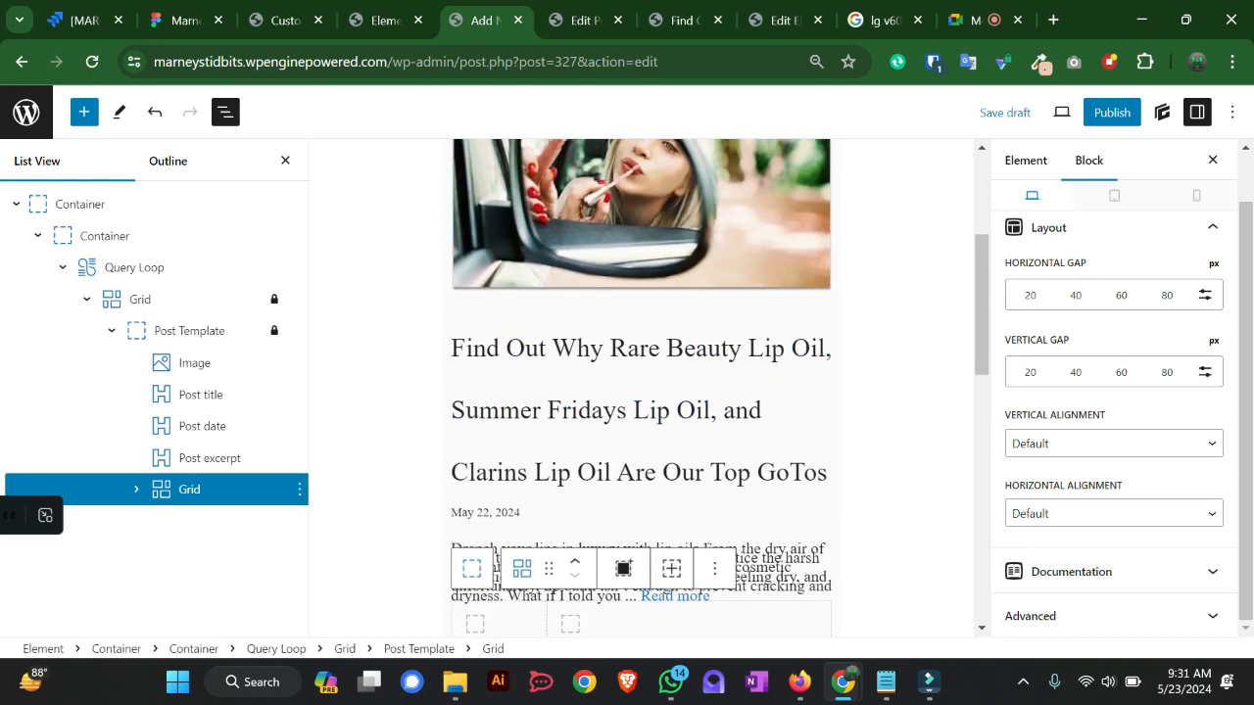
scroll(642, 255, down, 2)
scroll(642, 255, up, 2)
click(641, 228)
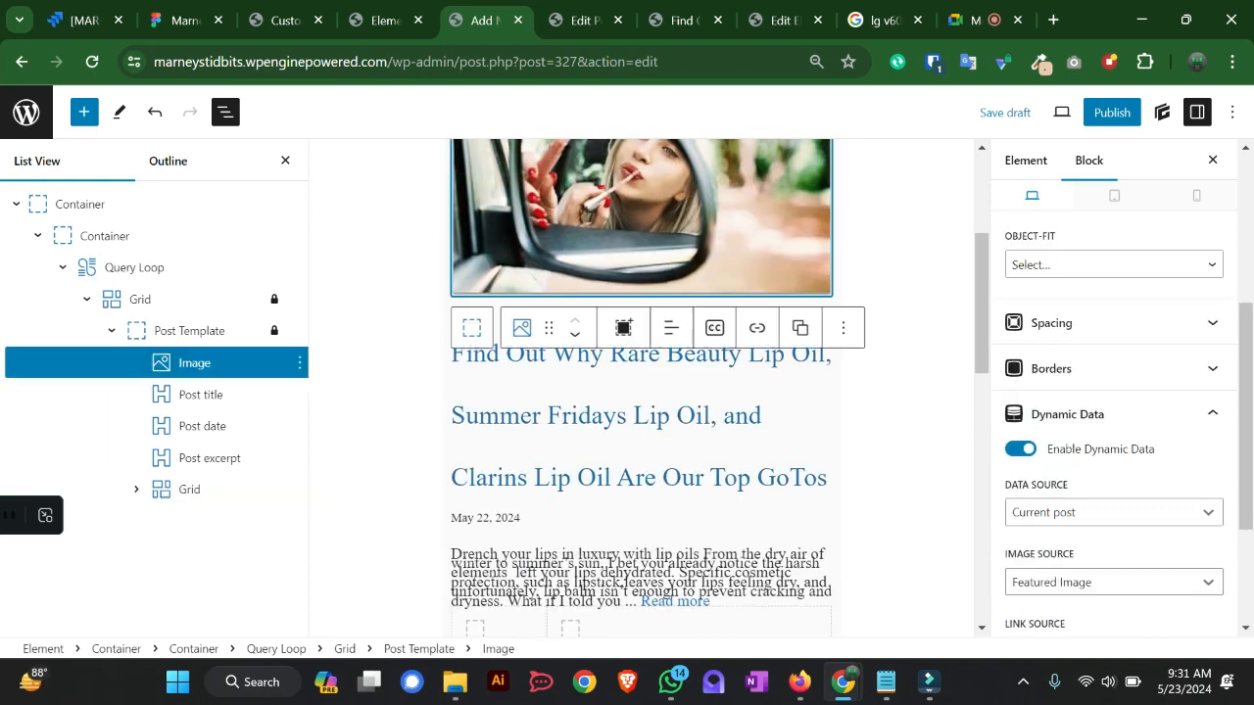
right_click(594, 237)
key(Escape)
click(843, 328)
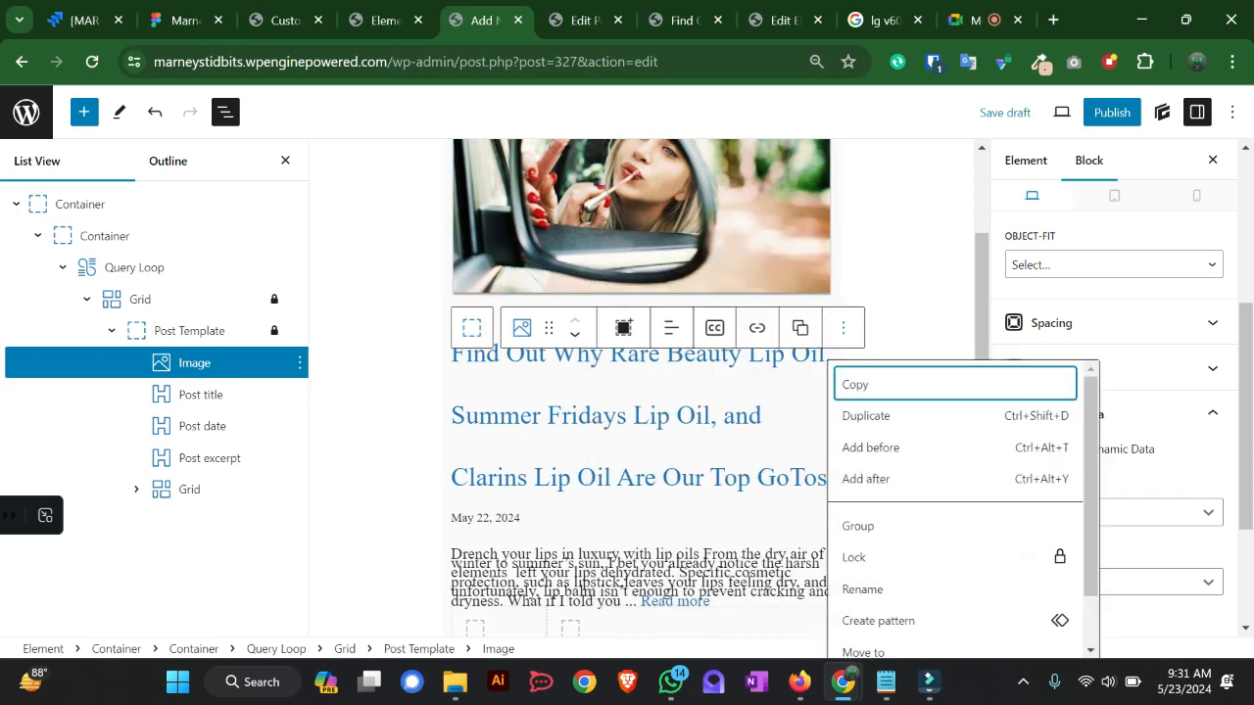
click(862, 385)
- Paste the copied image block into the new grid's first, narrow container by way of an empty Paragraph block
scroll(863, 385, down, 2)
click(471, 469)
right_click(471, 469)
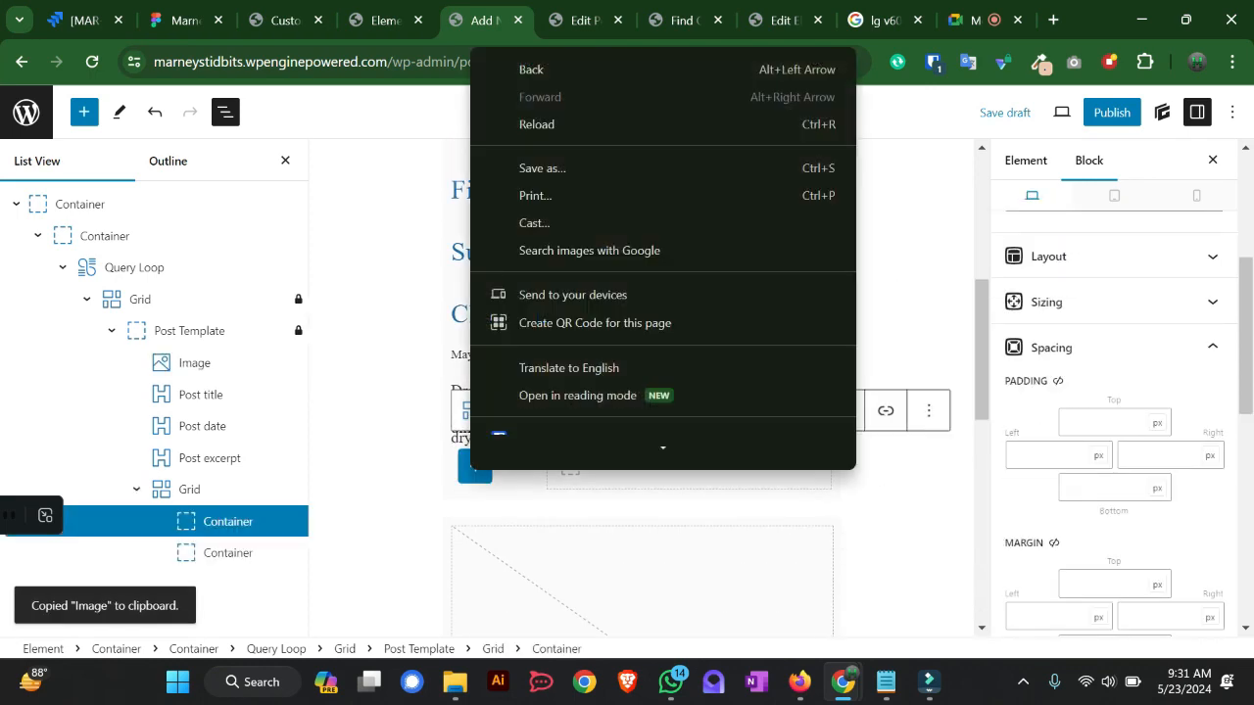
key(Escape)
click(476, 467)
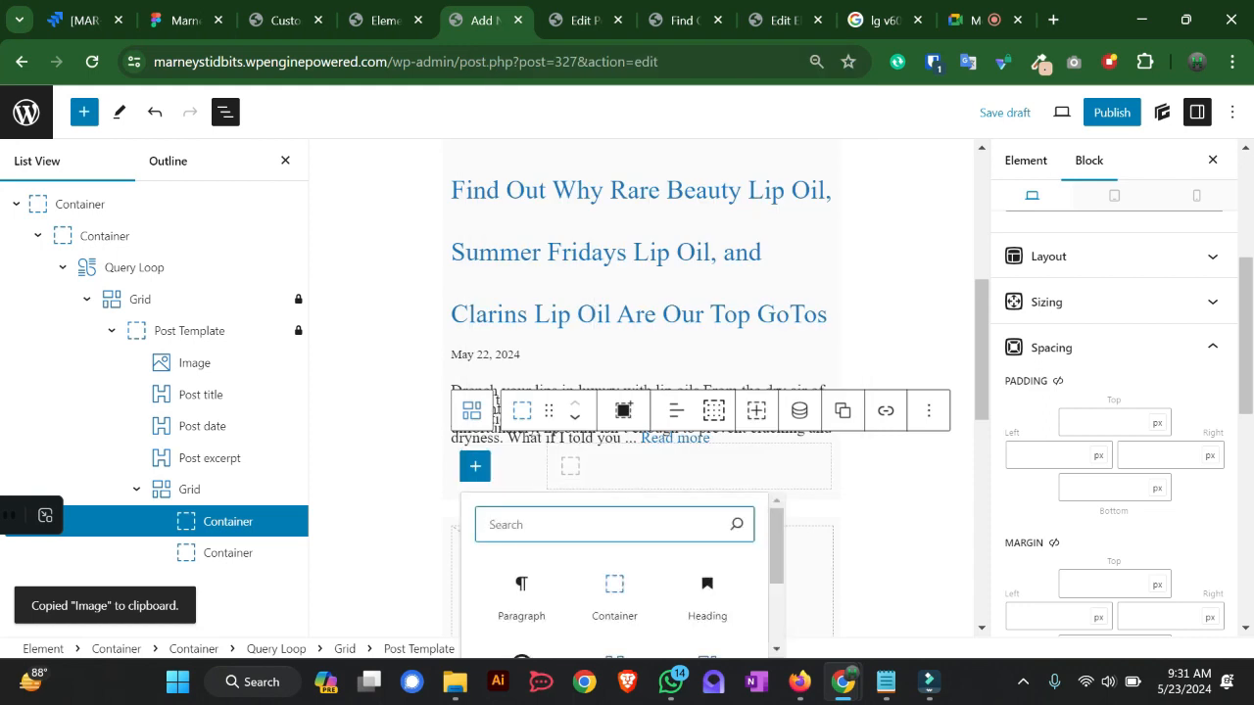
key(ctrl+v)
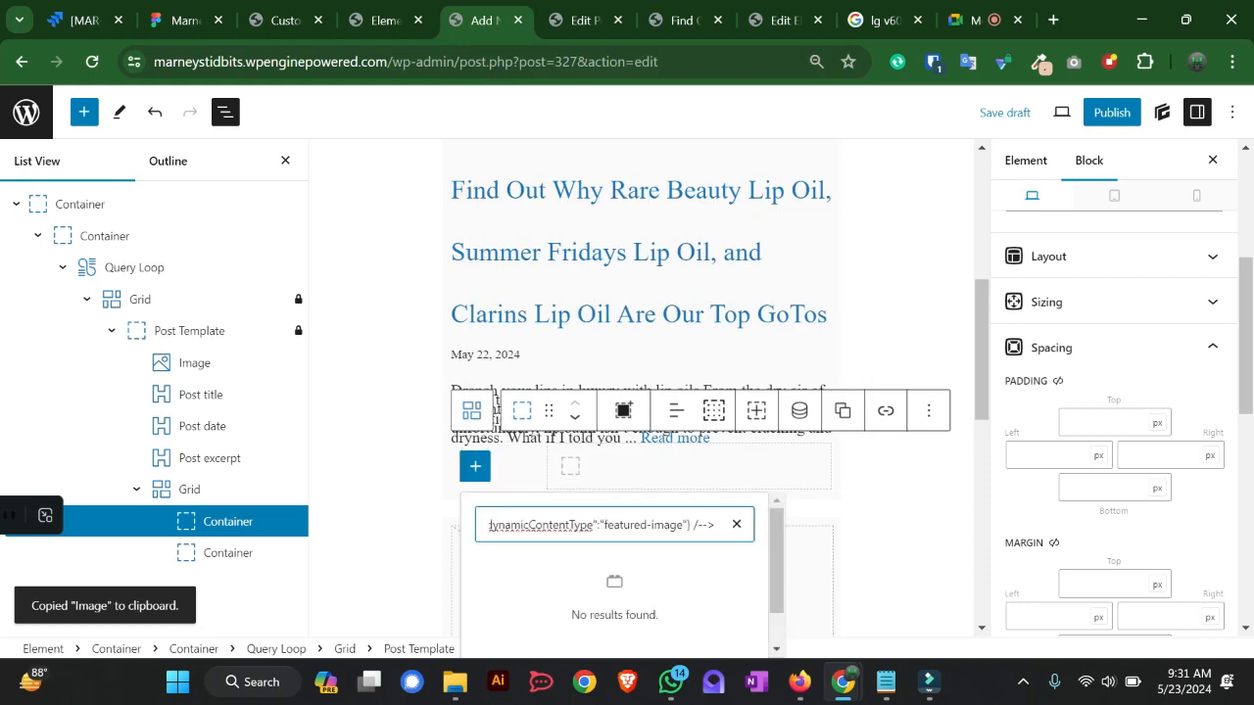
click(737, 524)
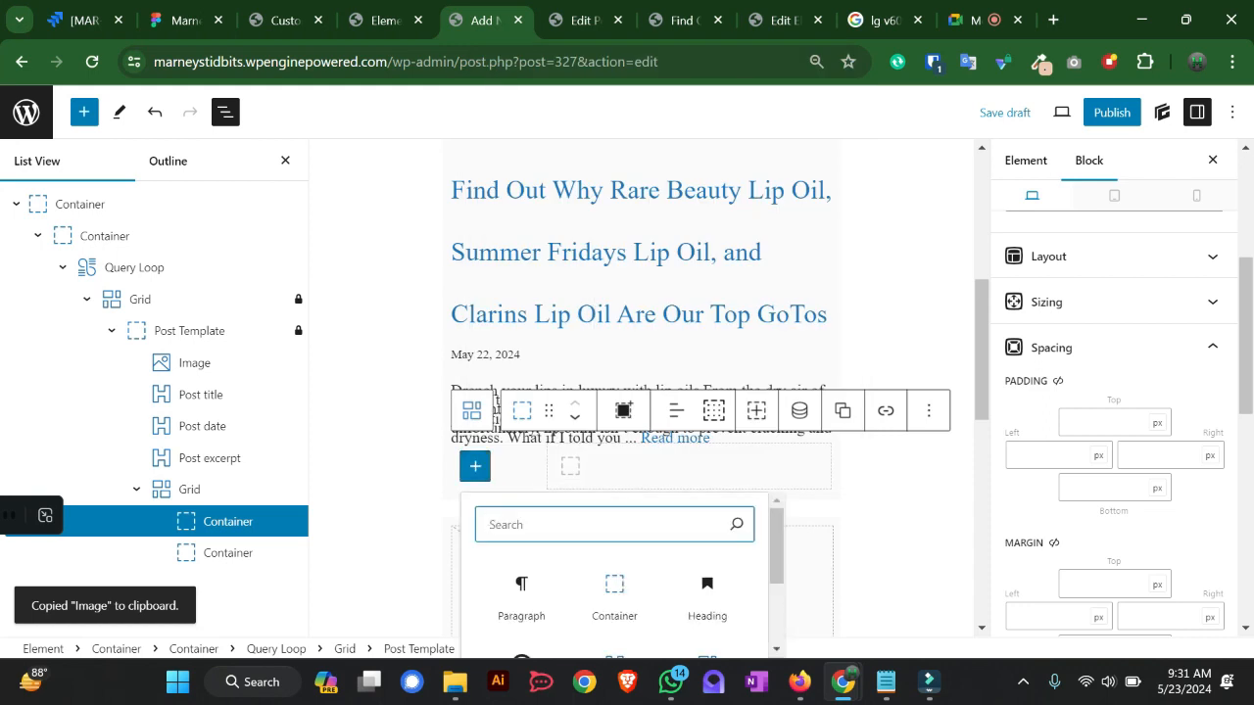
click(522, 595)
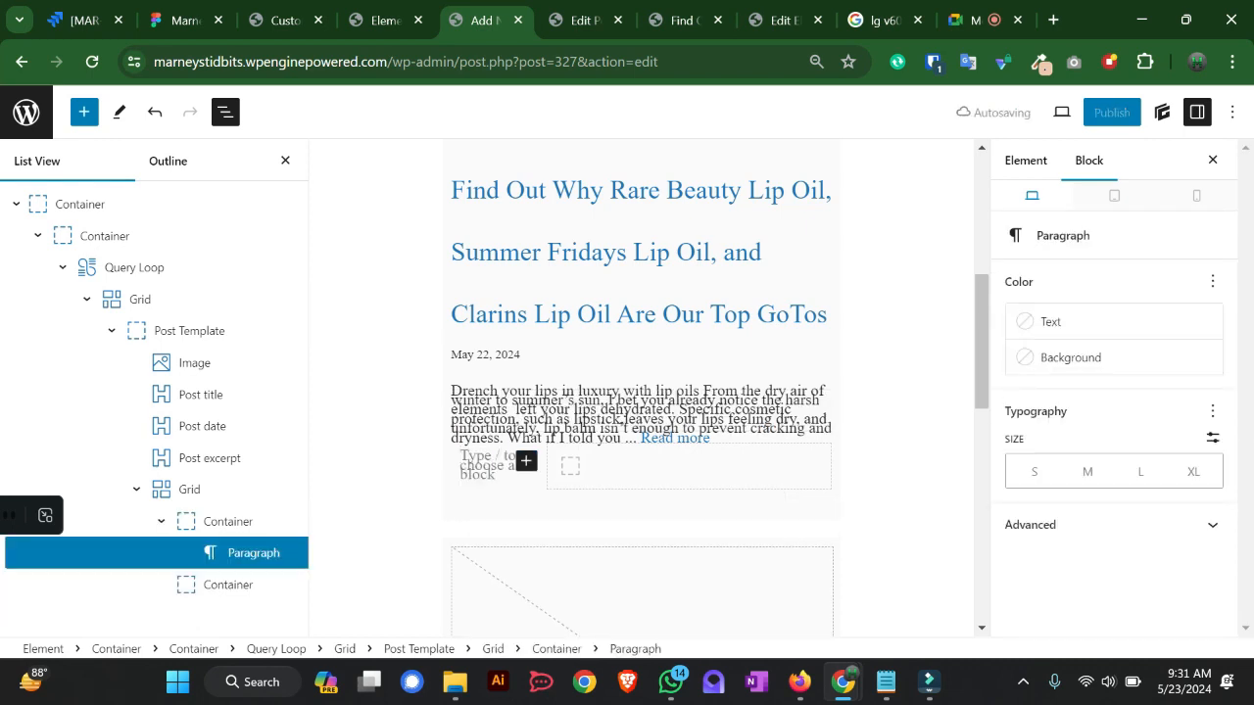
key(ctrl+v)
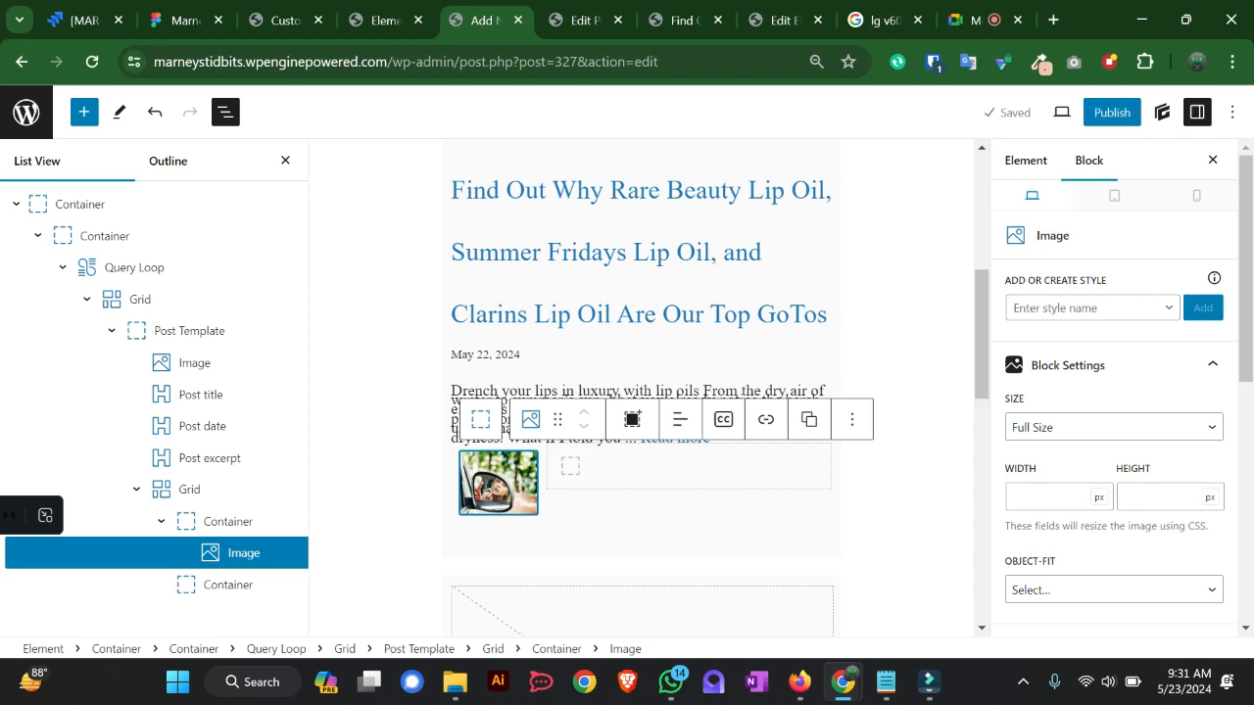
- Delete the post excerpt block from the Post Template
click(642, 391)
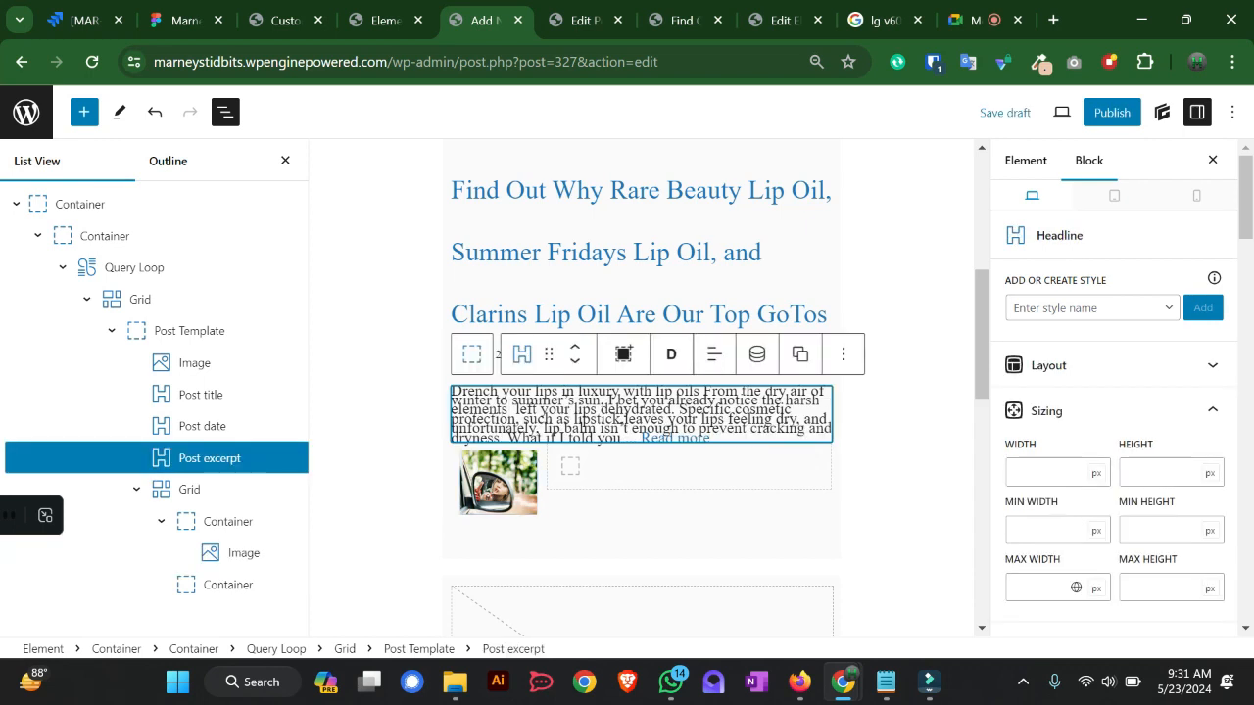
key(Delete)
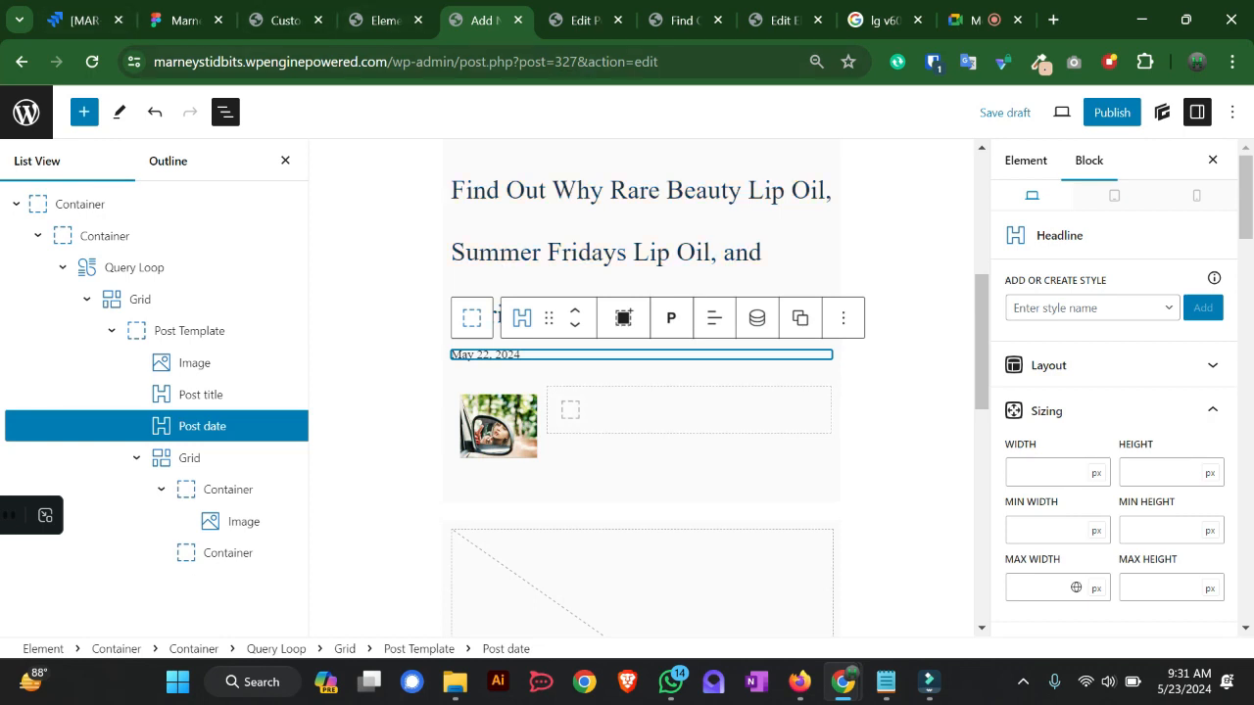
click(548, 262)
right_click(549, 262)
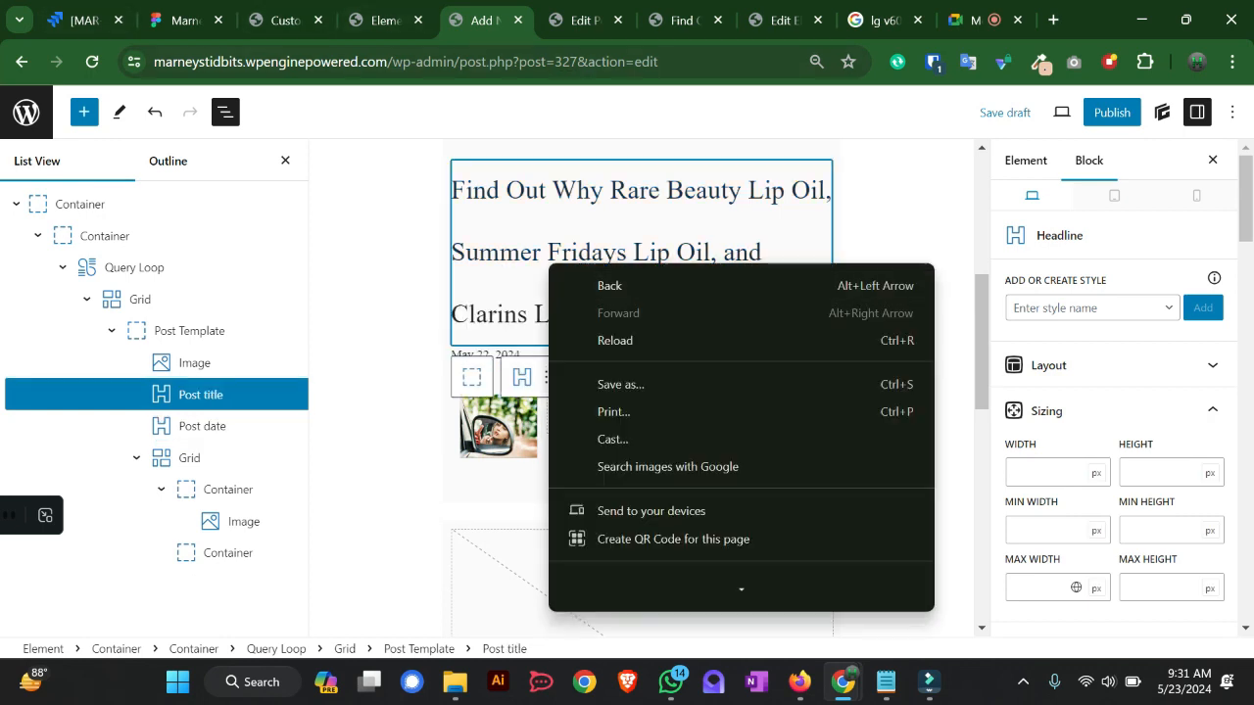
click(544, 257)
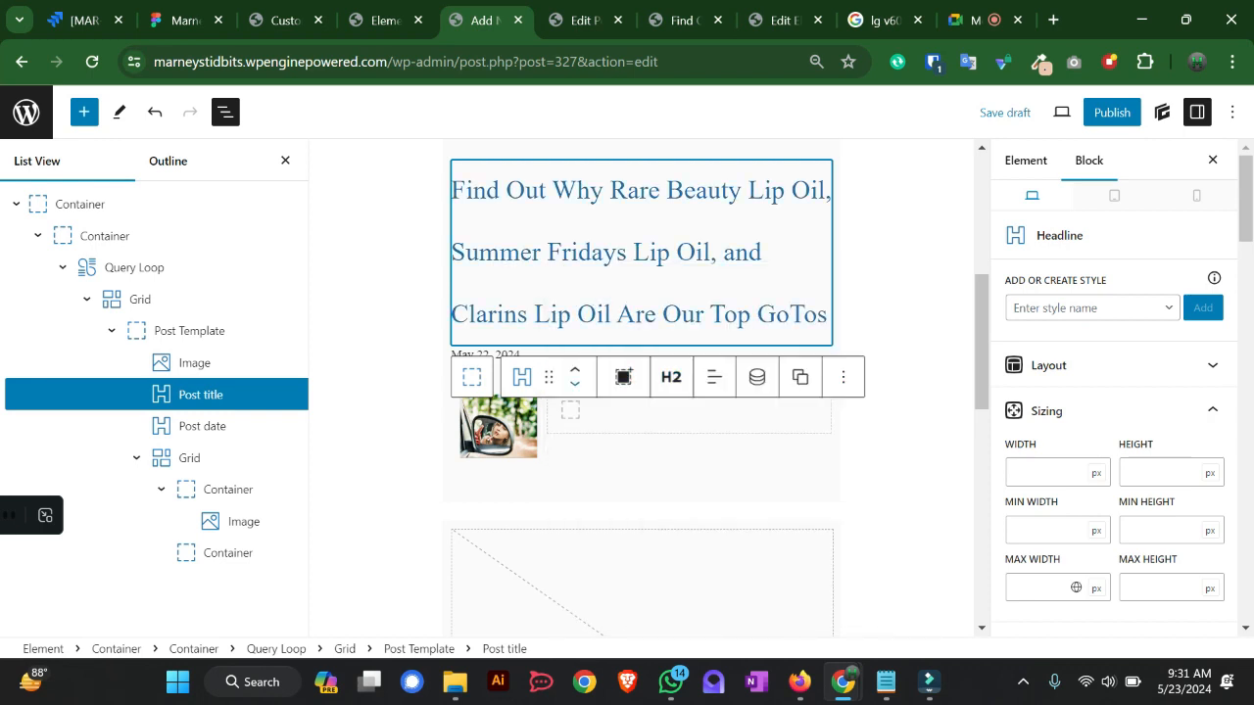
- Set the width of the image in the grid's first container to 100%
click(504, 429)
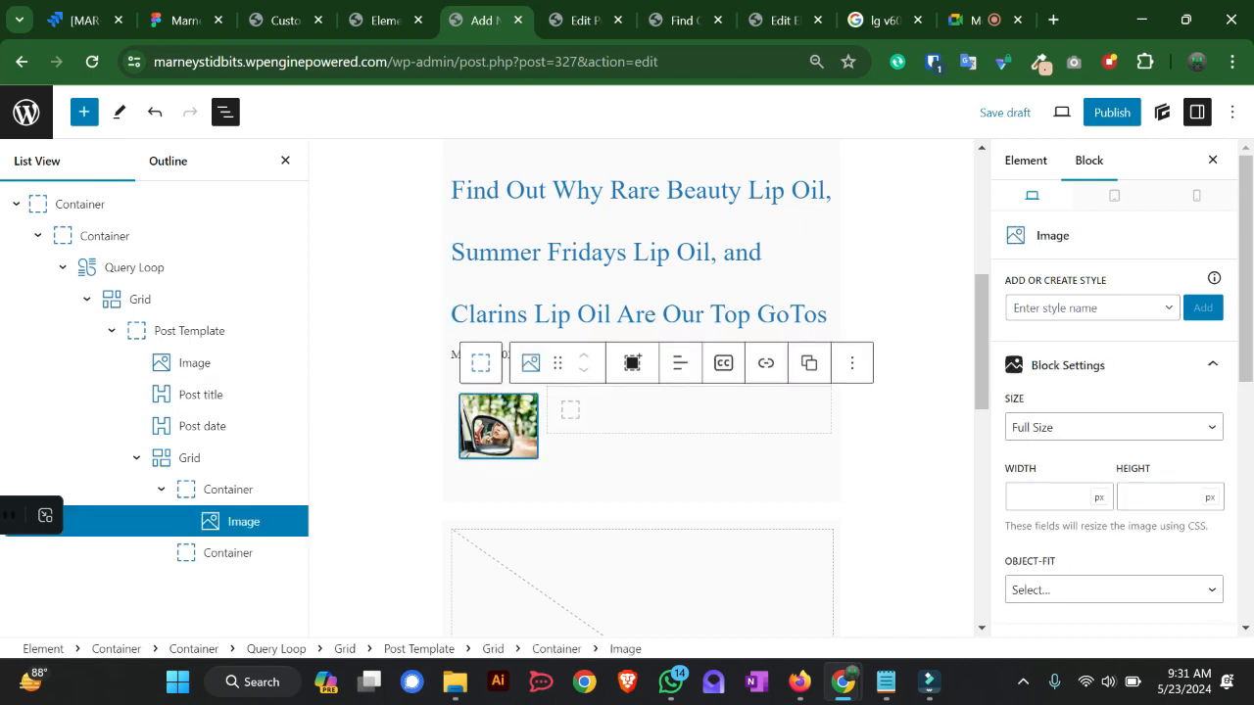
scroll(1114, 441, down, 2)
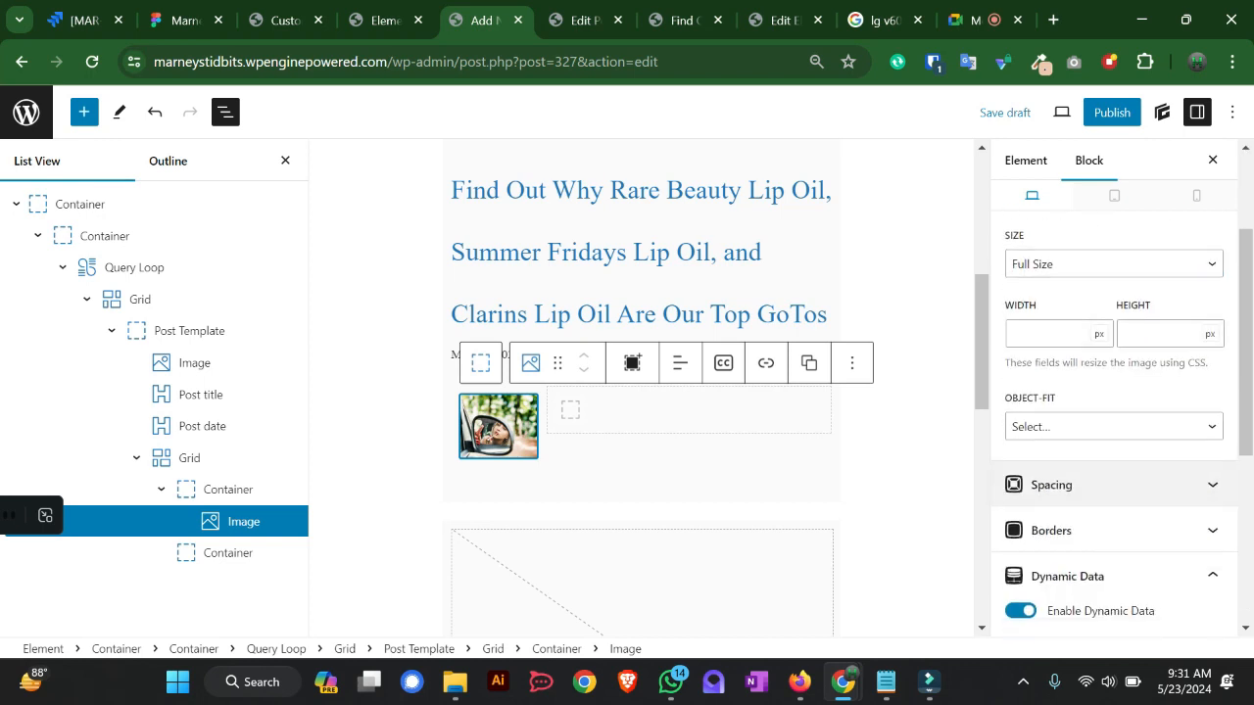
click(1051, 334)
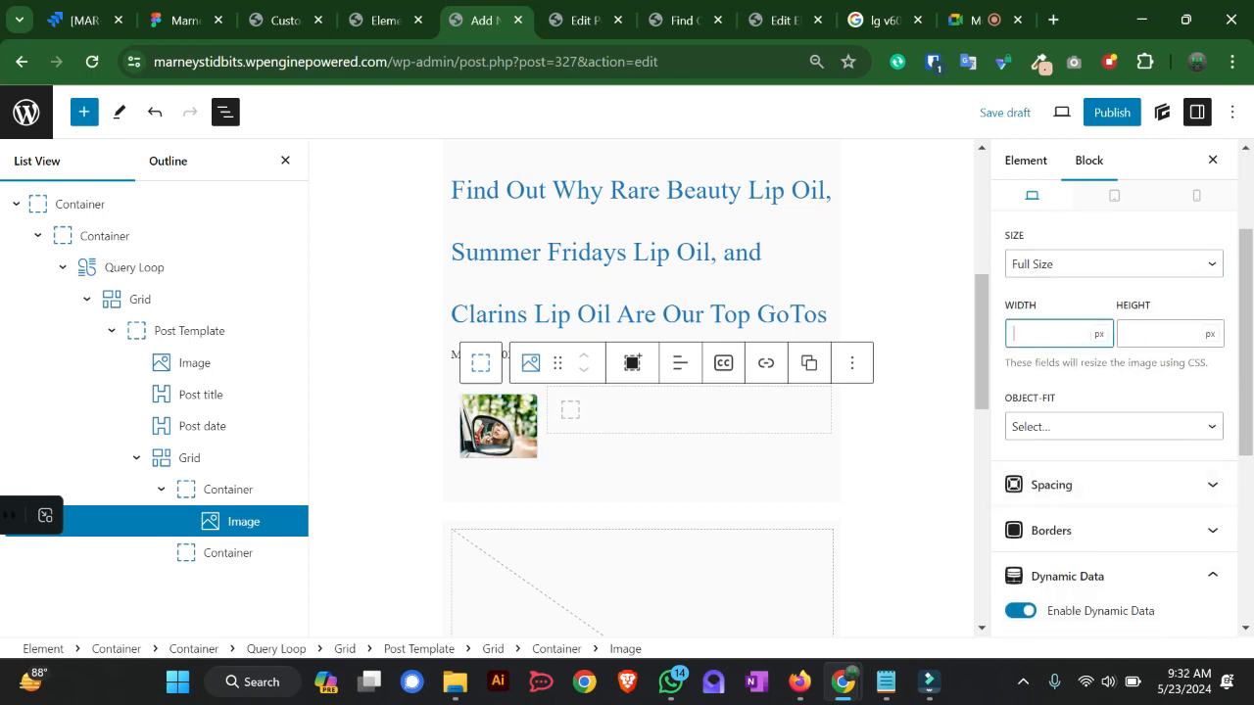
text(100)
click(1158, 334)
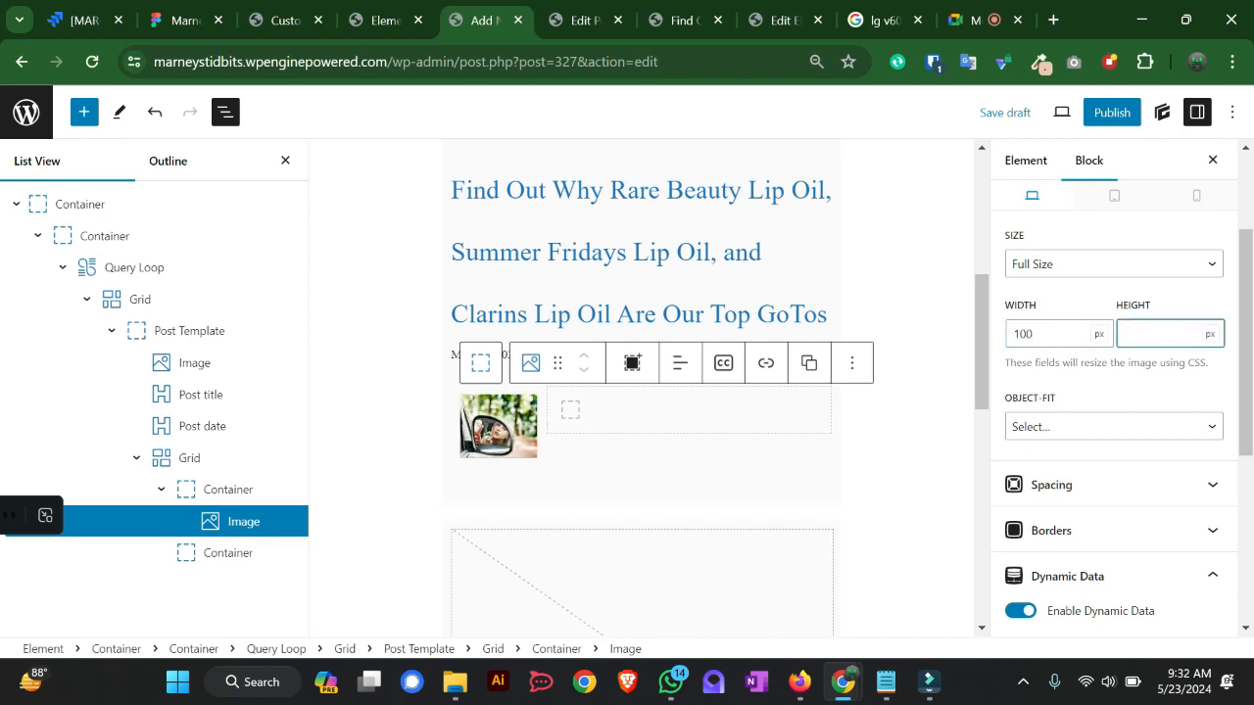
click(1099, 334)
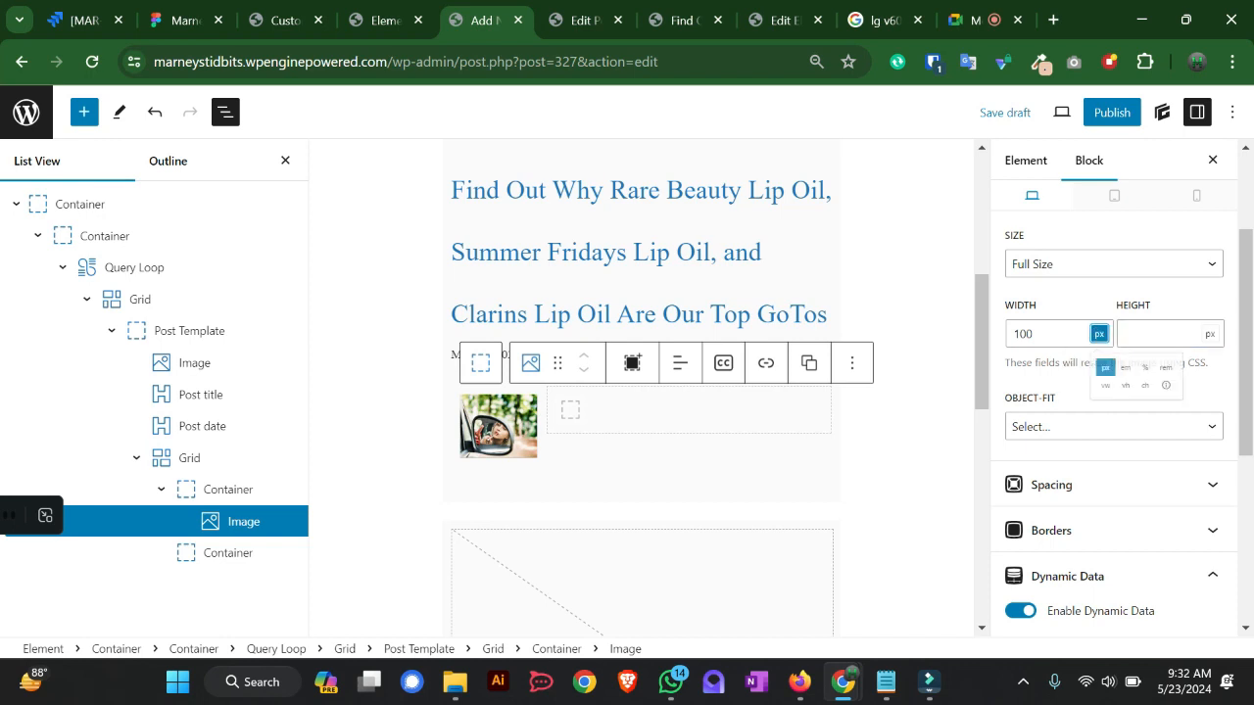
click(1163, 378)
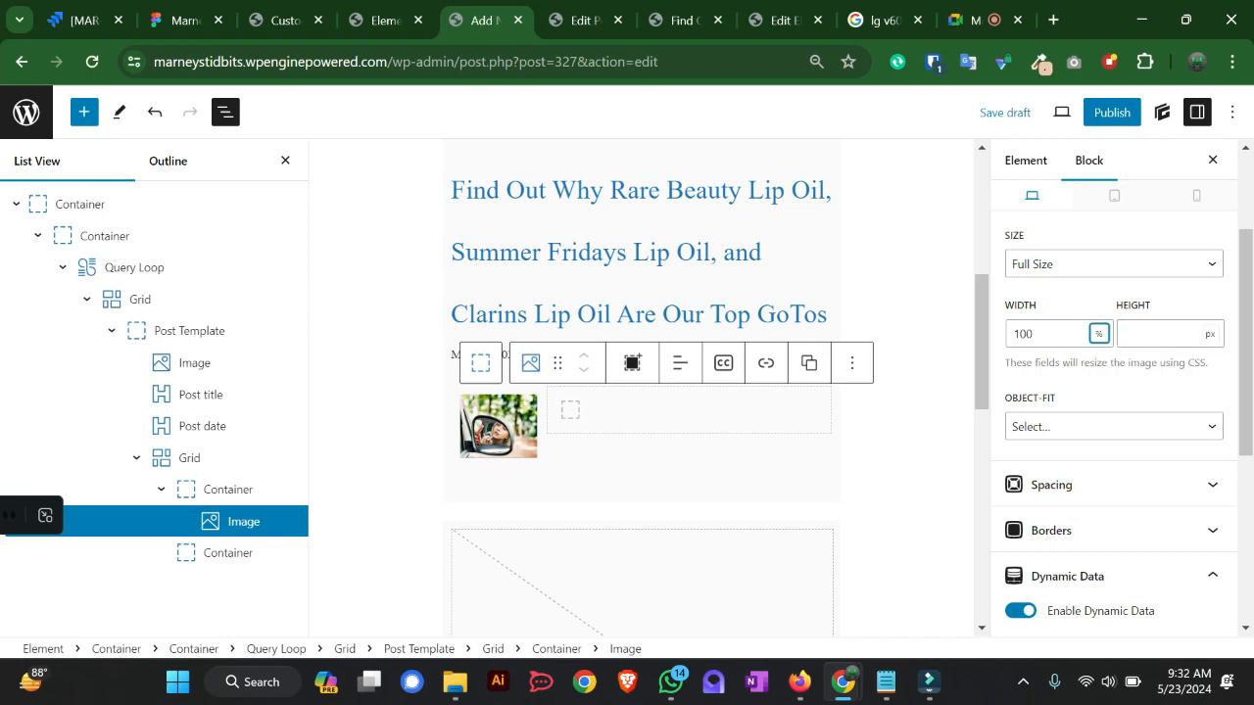
- Set the height of the image in the grid's first container to 100 px
click(1158, 335)
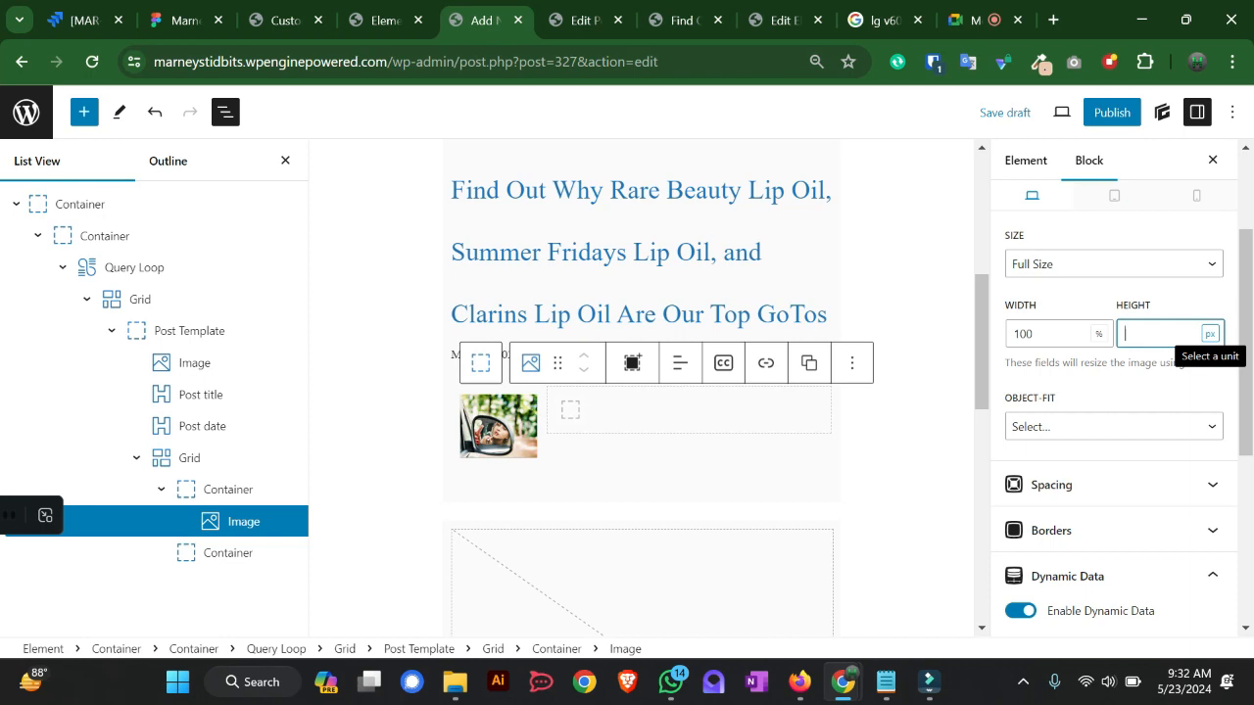
click(1210, 334)
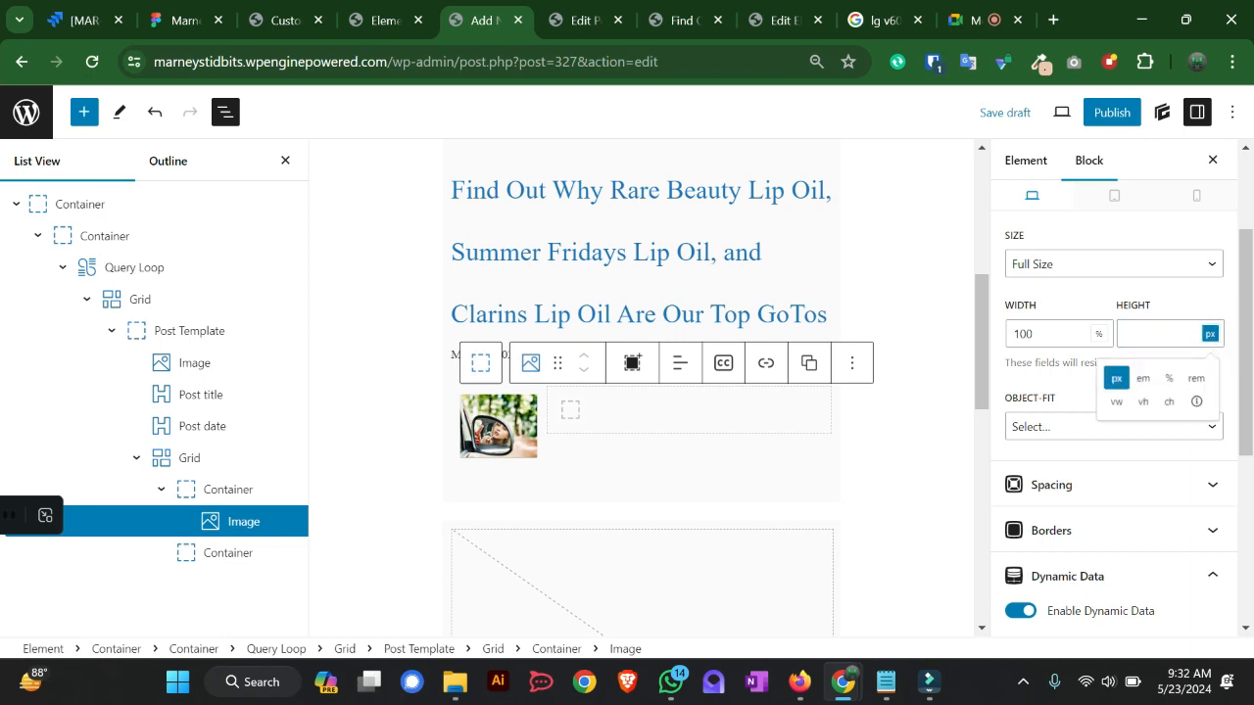
click(1158, 334)
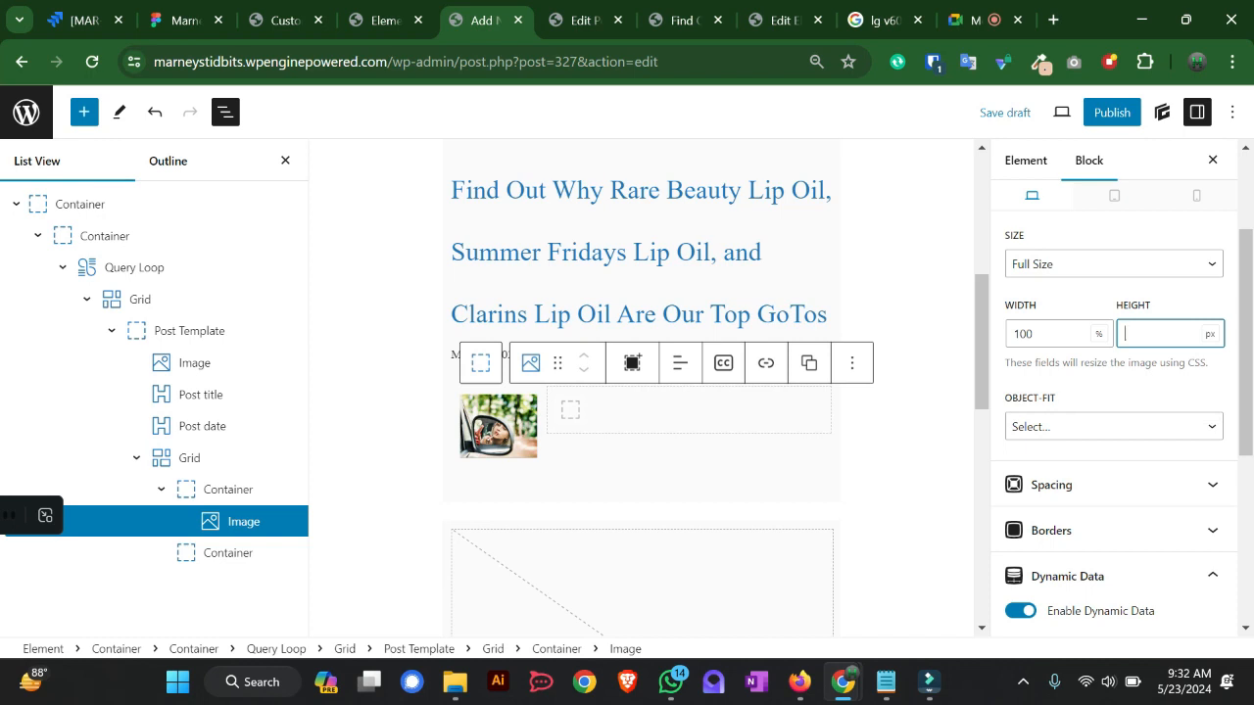
text(100)
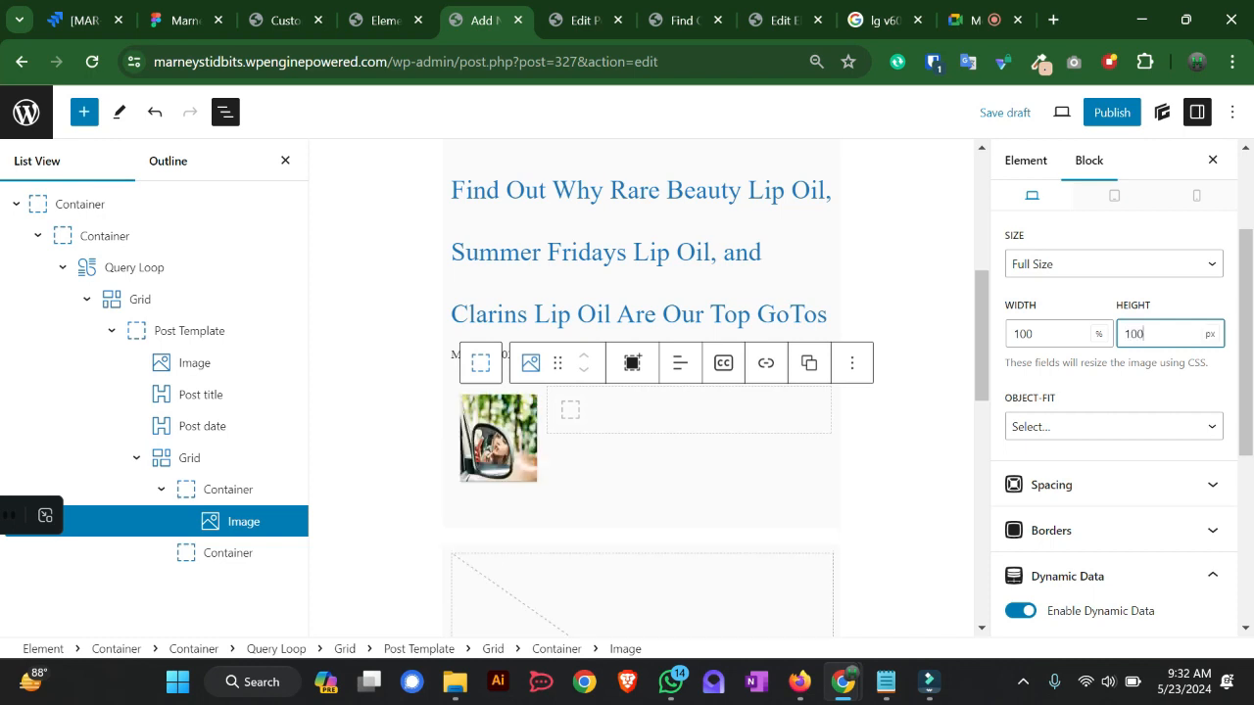
key(ctrl+a)
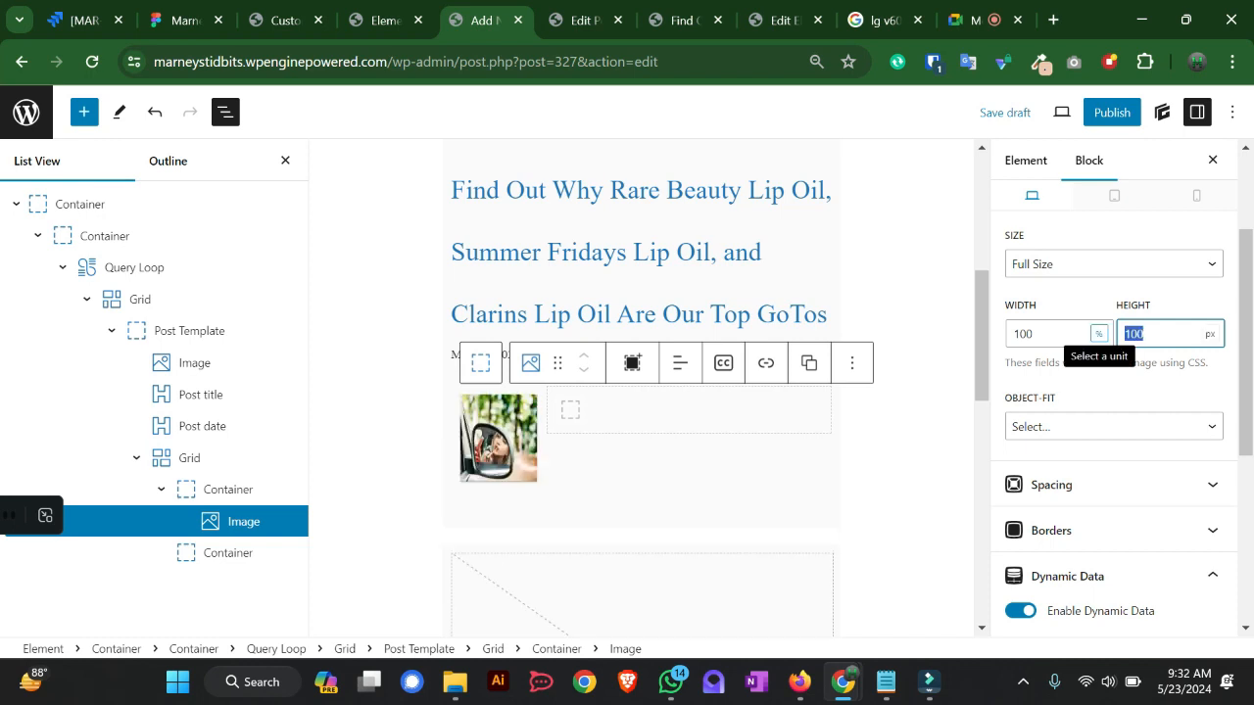
- Set the object-fit of the image in the grid's first container to Cover
click(1107, 428)
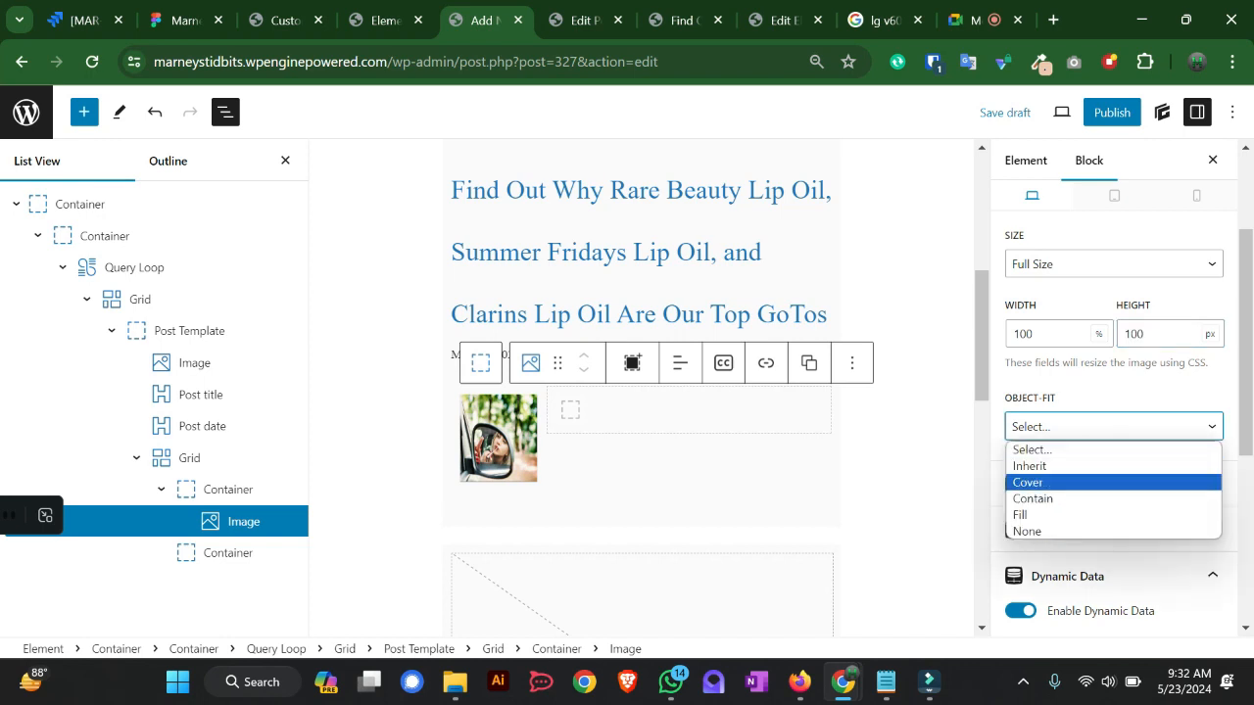
key(Up)
key(Up)
key(Down)
key(Down)
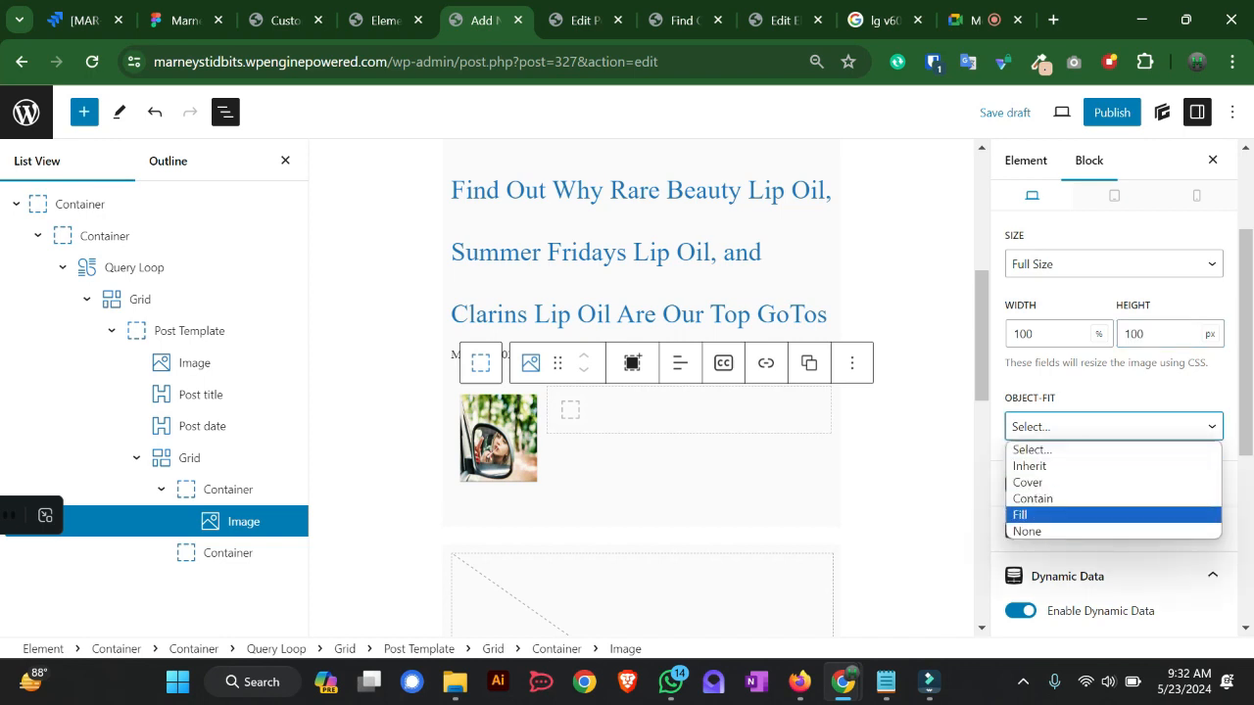
key(Up)
key(Up)
key(Return)
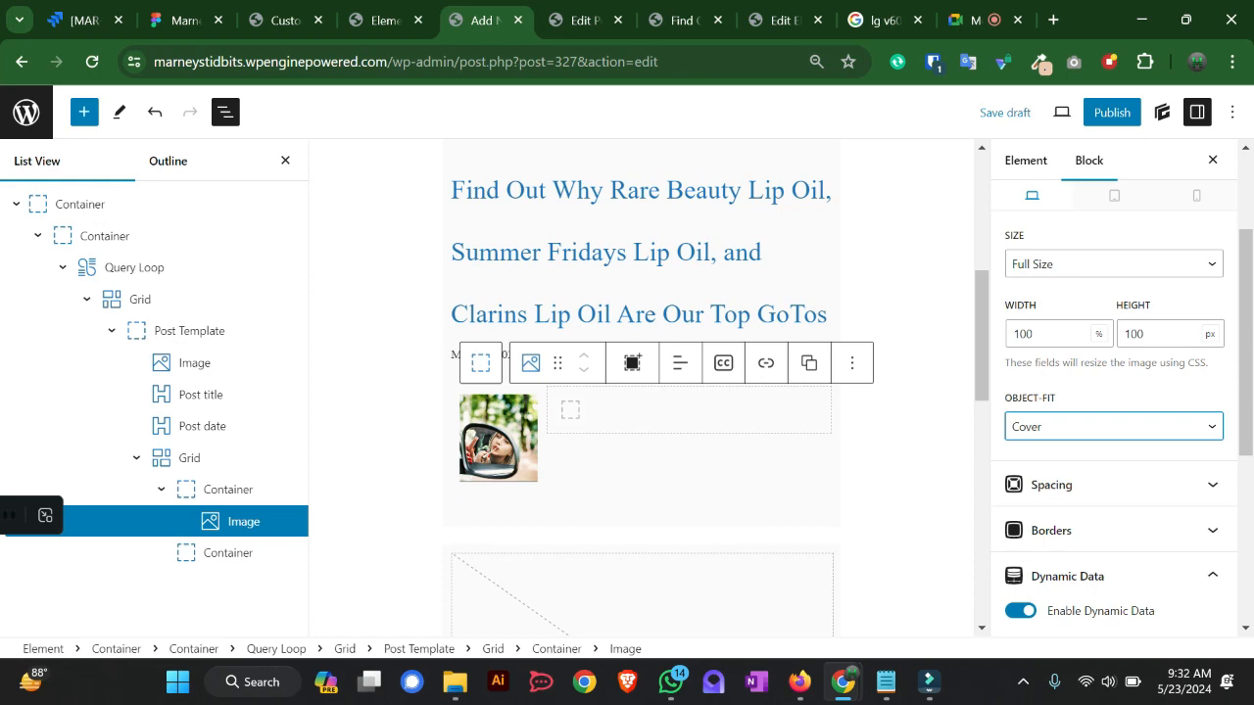
- Check the Latest Articles thumbnails in the Figma design and switch back to WordPress, to the post being edited
click(182, 20)
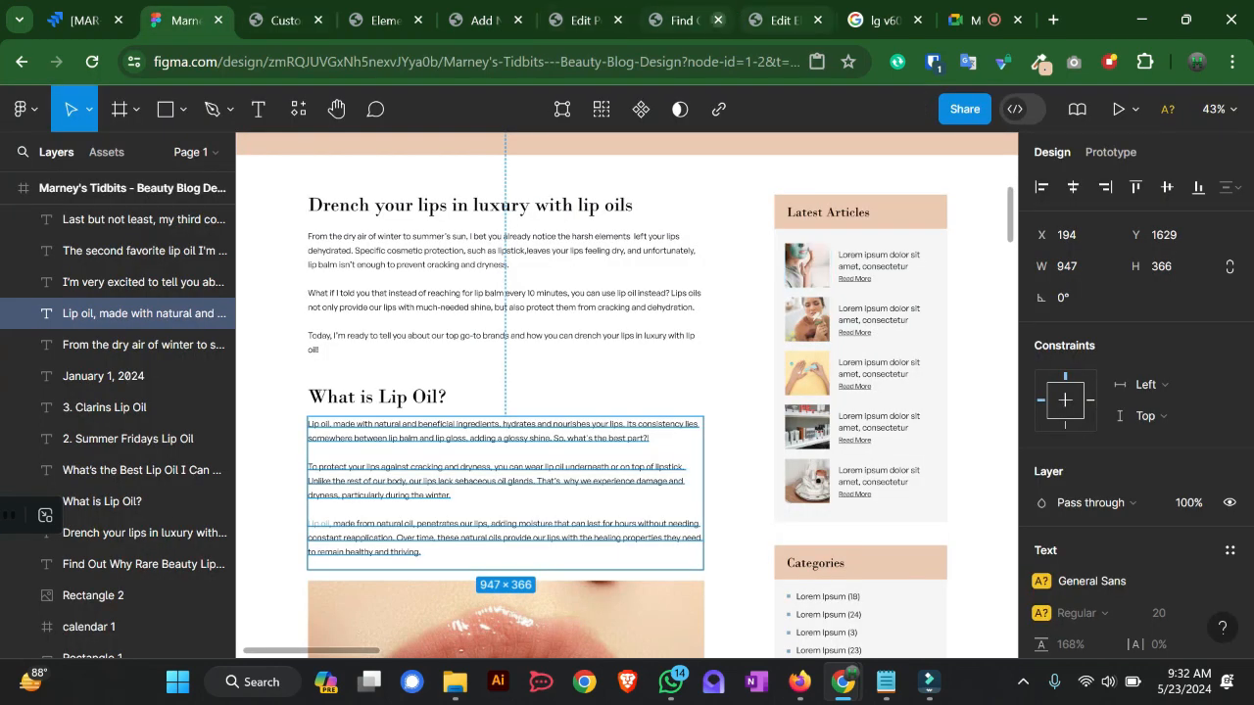
click(585, 20)
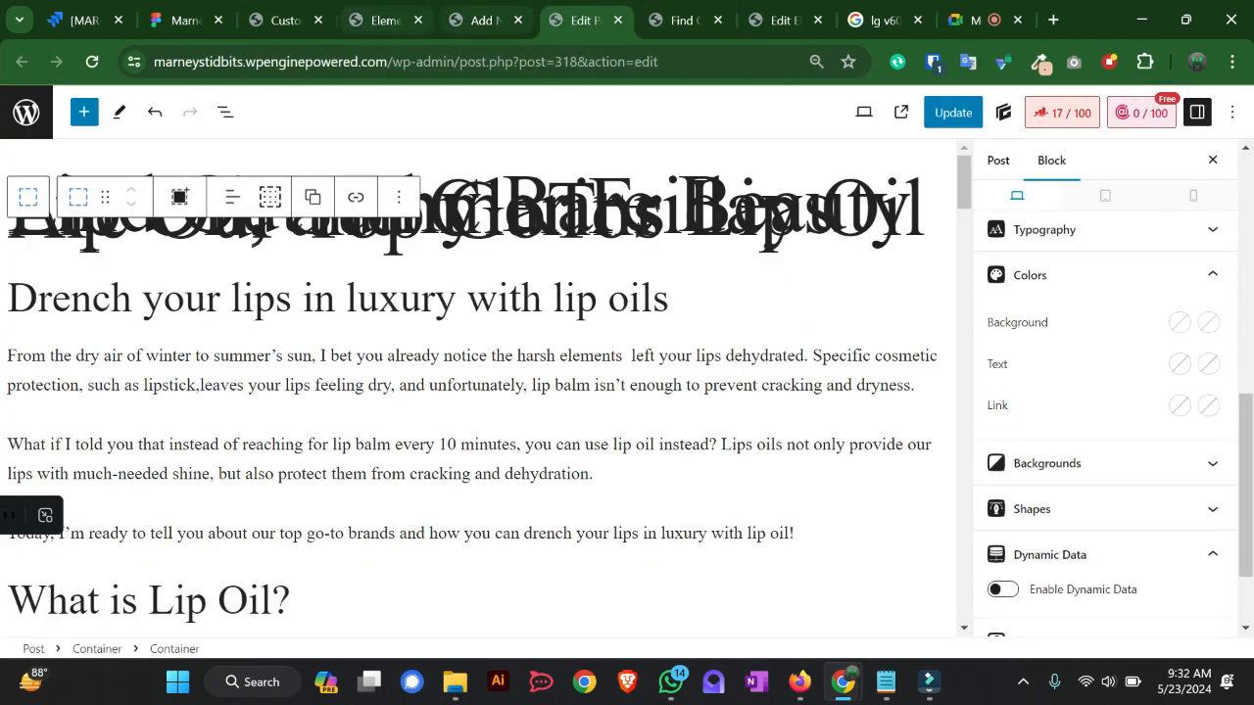
- Open the side bar element and move the post title into the empty 75% container beside the small thumbnail
click(487, 20)
click(571, 409)
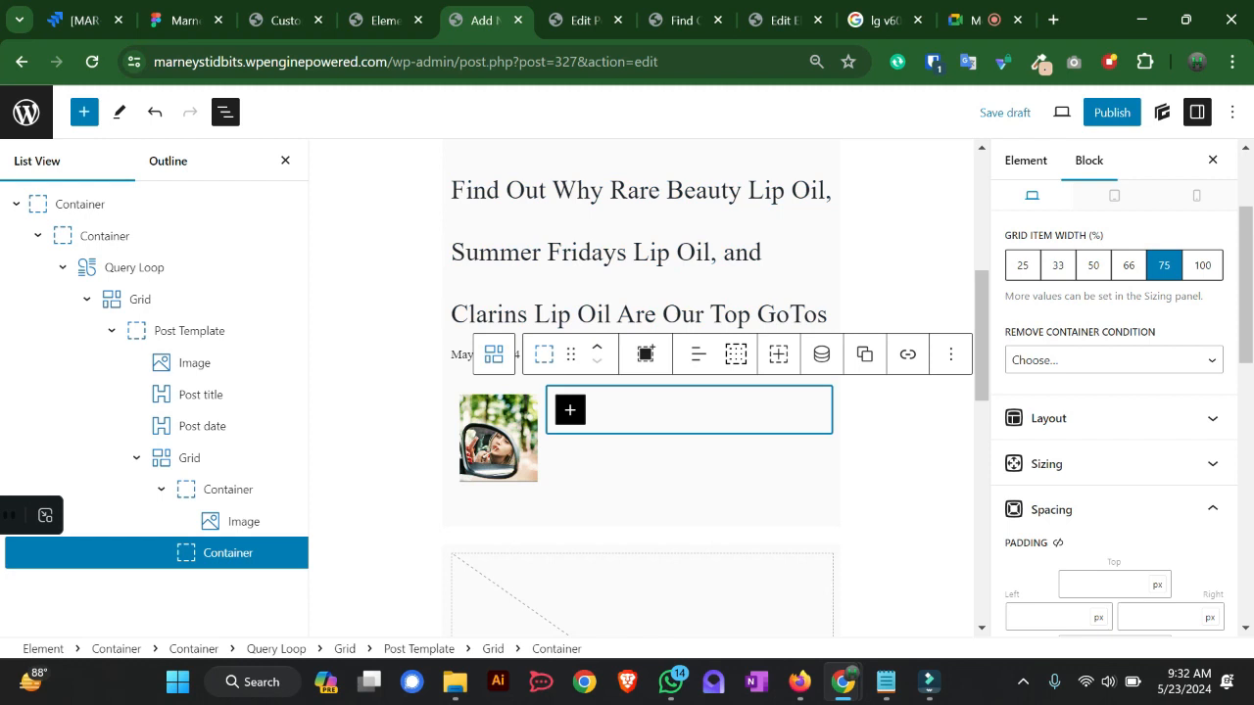
click(627, 283)
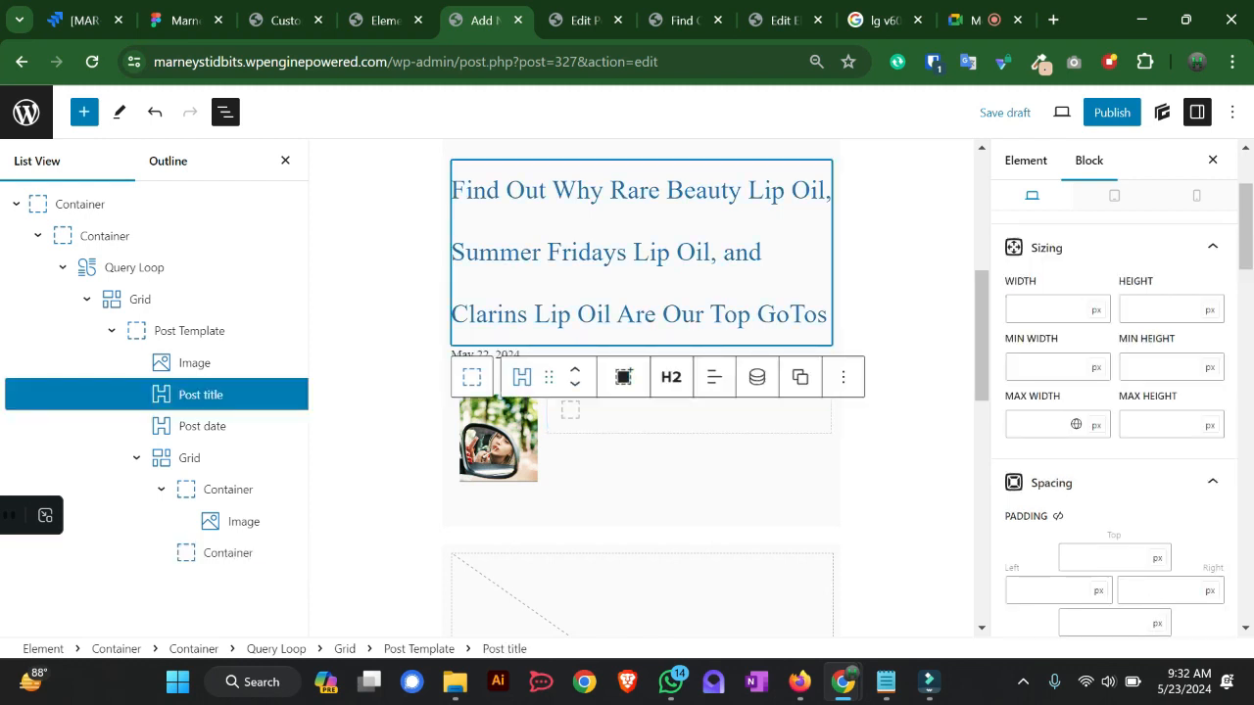
drag(549, 377, 611, 414)
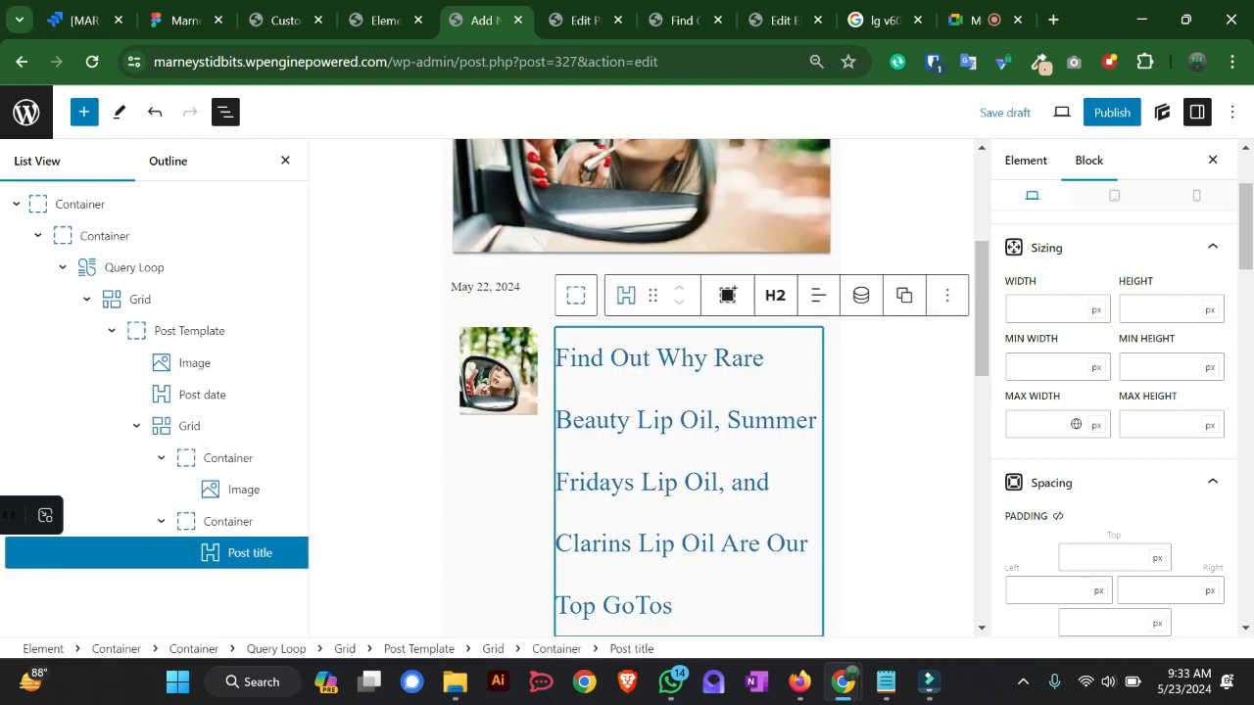
- Delete the post date and the full-size image that sit directly in the Post Template, keeping the inner grid
click(189, 331)
click(201, 395)
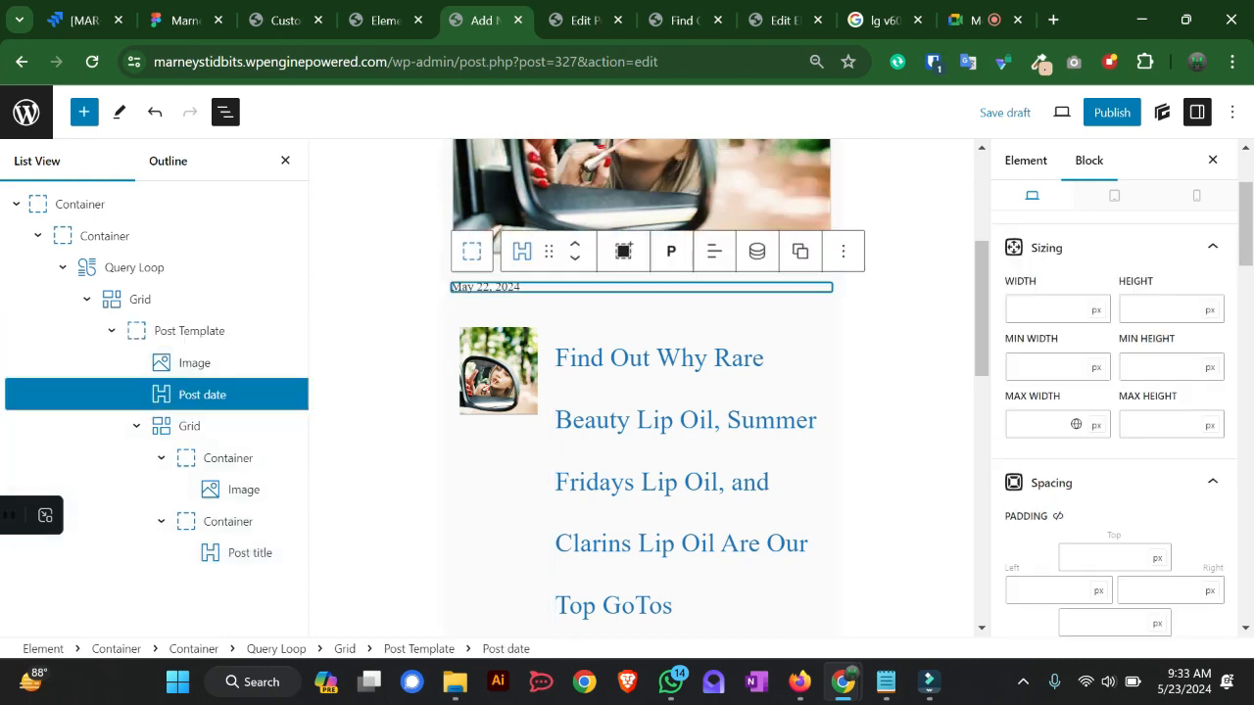
key(Delete)
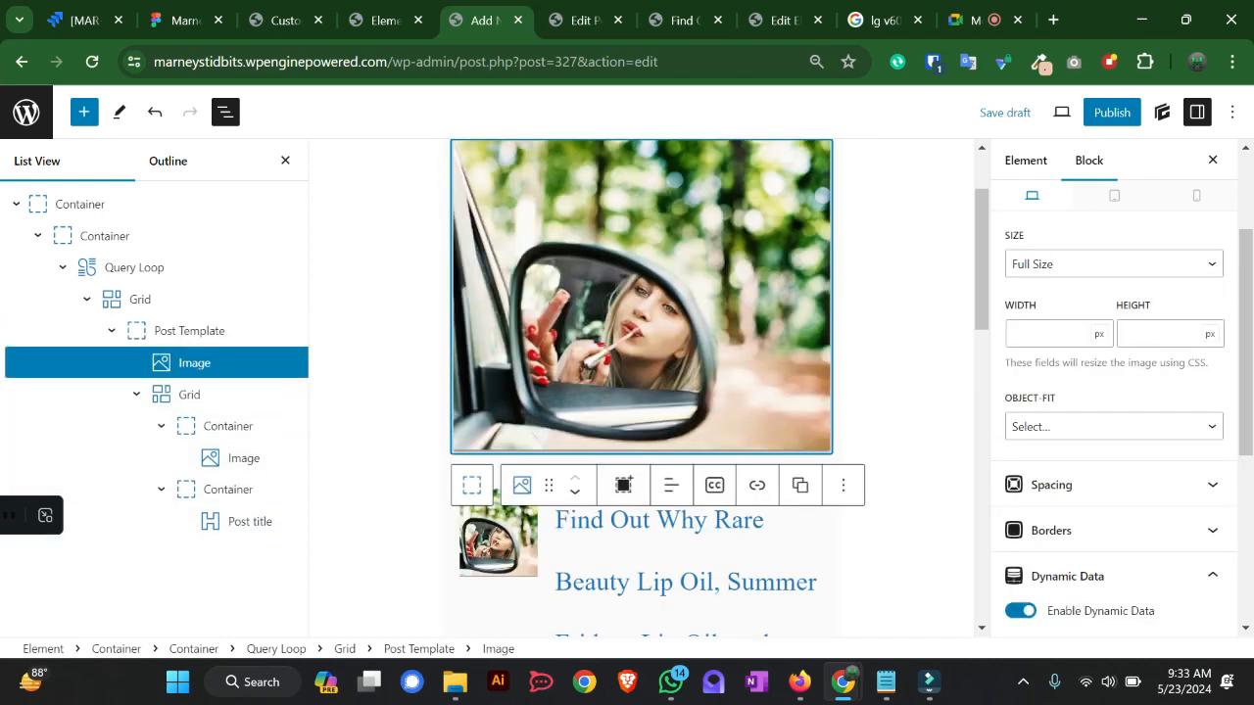
key(Delete)
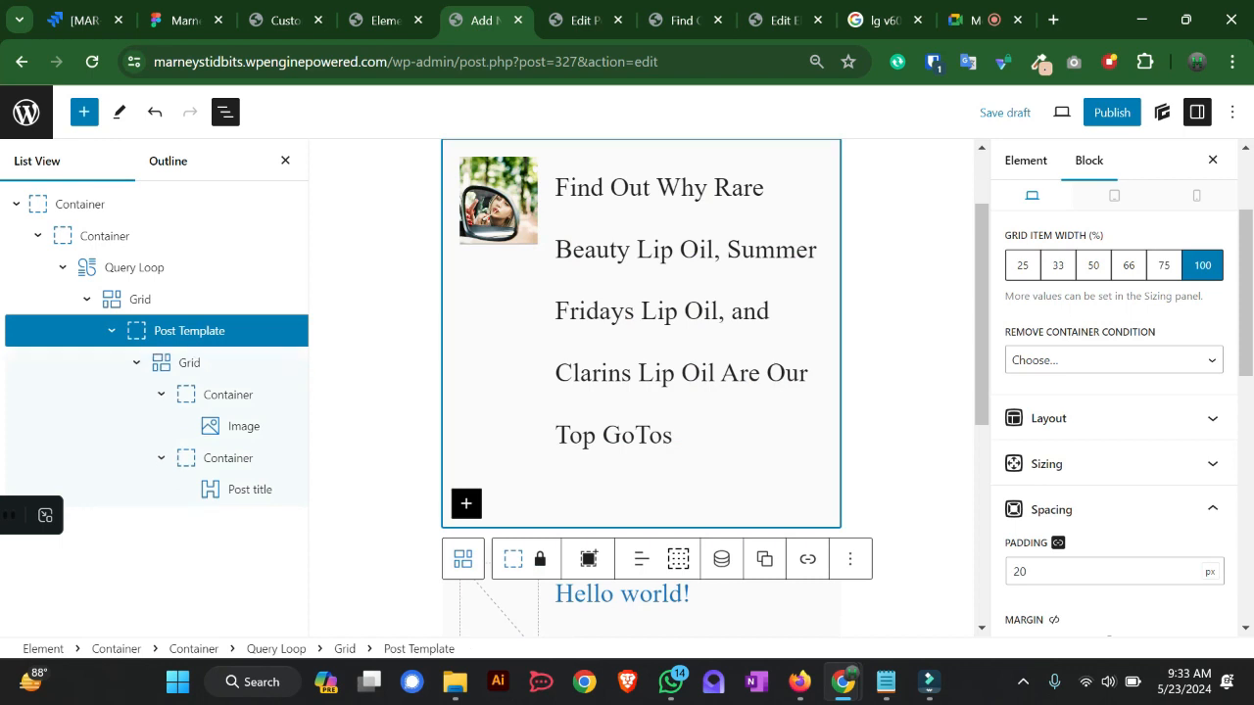
scroll(642, 388, down, 2)
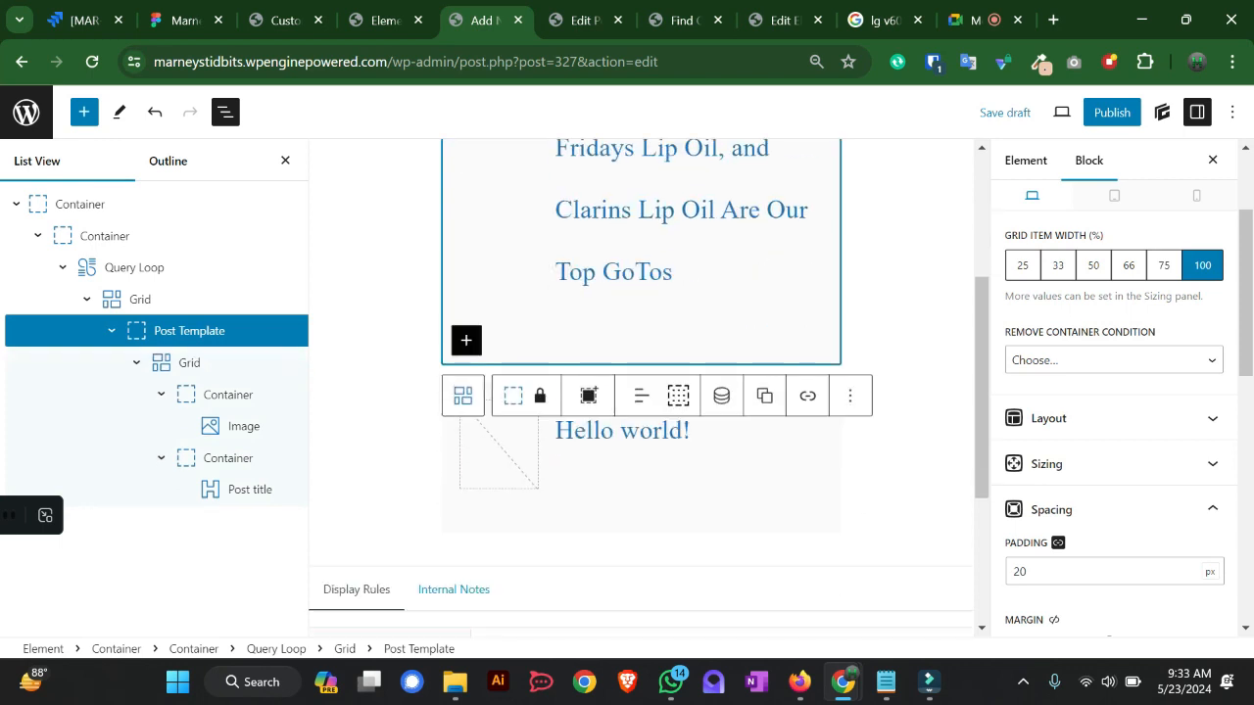
click(140, 300)
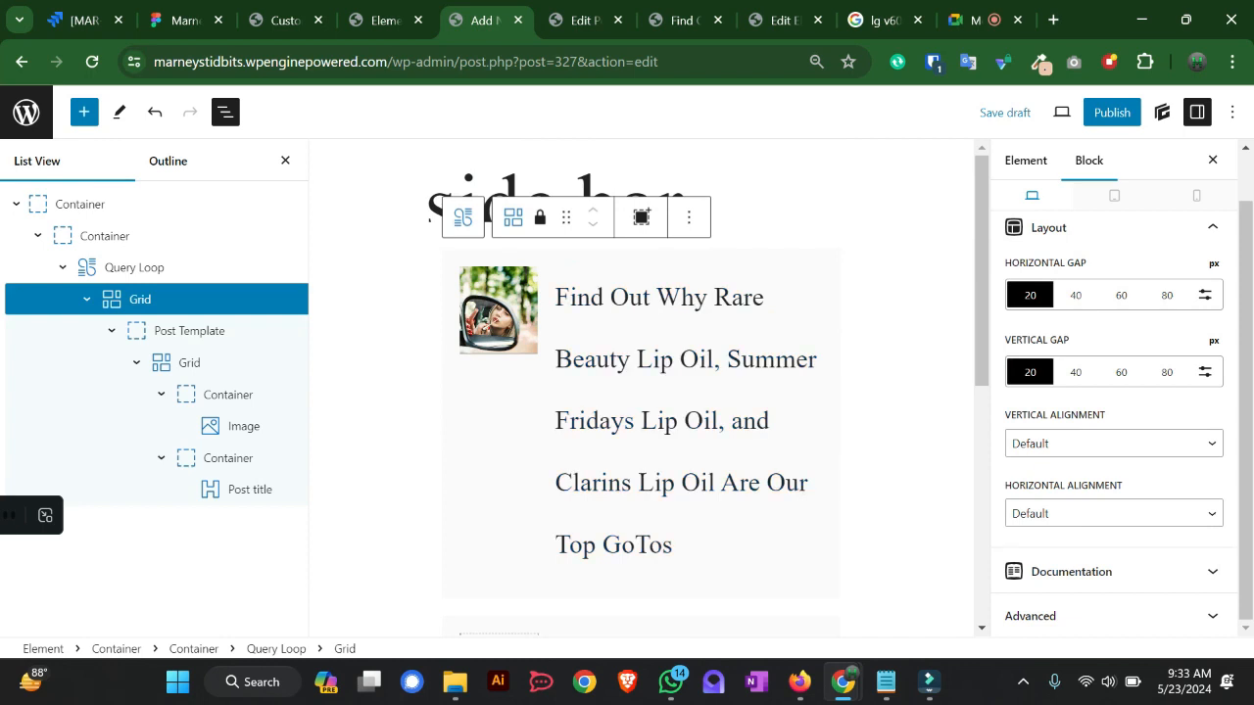
- Try Heading 5, Heading 4 and Heading 6 on the post title, and return it to Heading 2
click(662, 421)
scroll(1114, 392, down, 8)
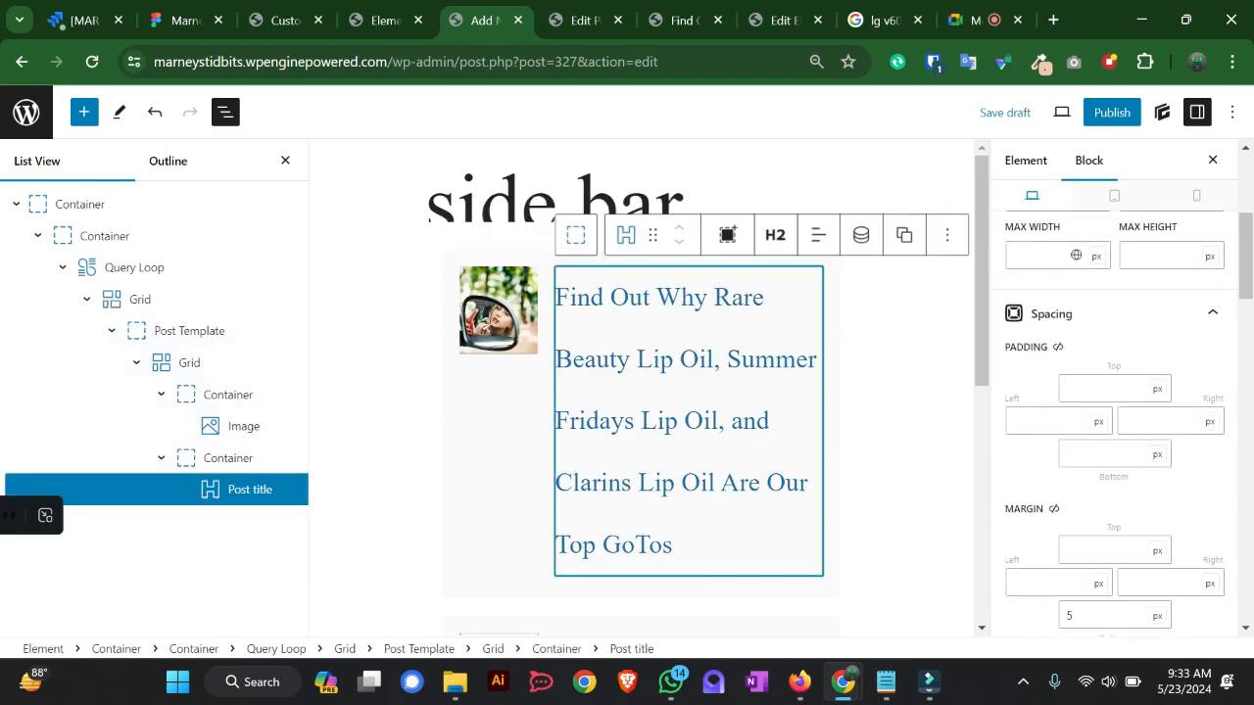
scroll(1114, 392, down, 3)
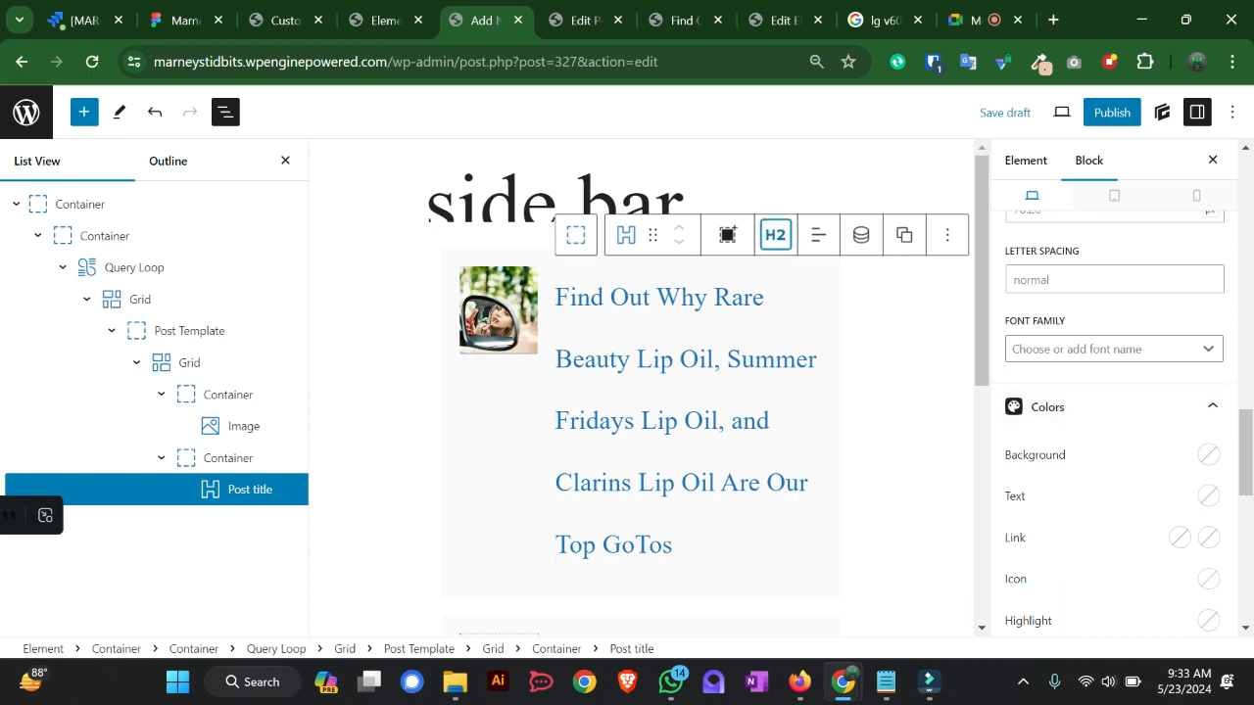
click(775, 235)
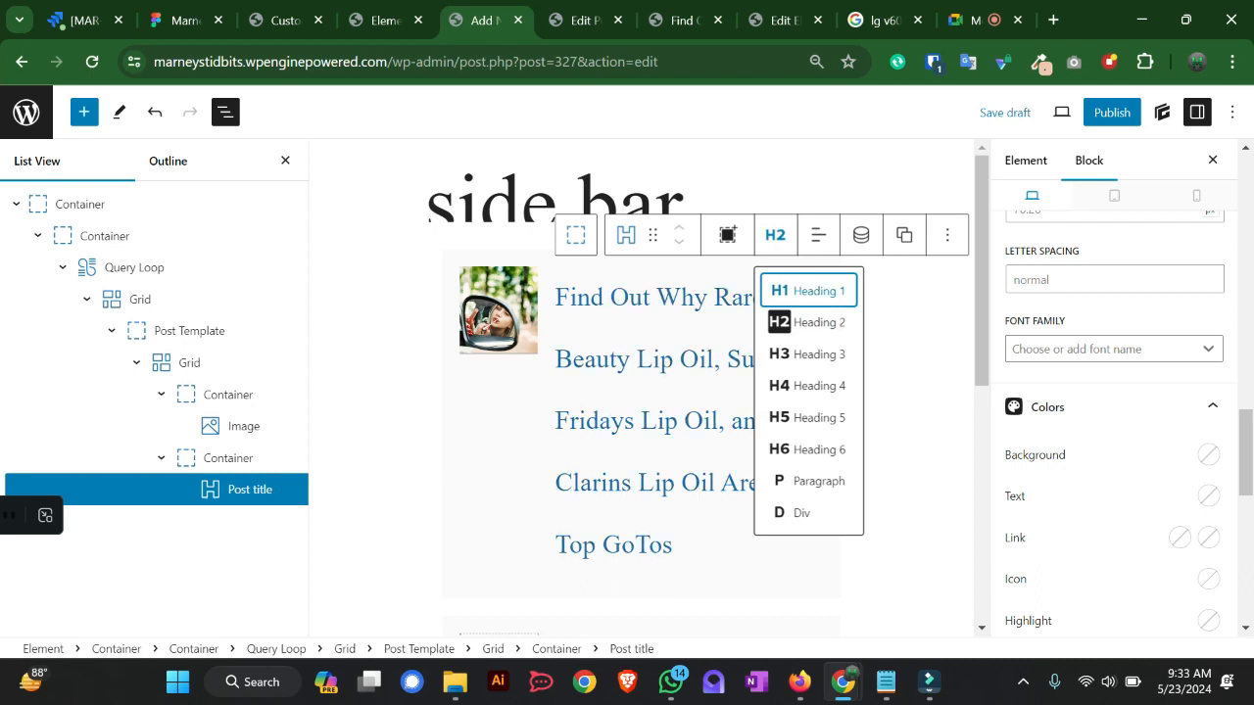
key(Escape)
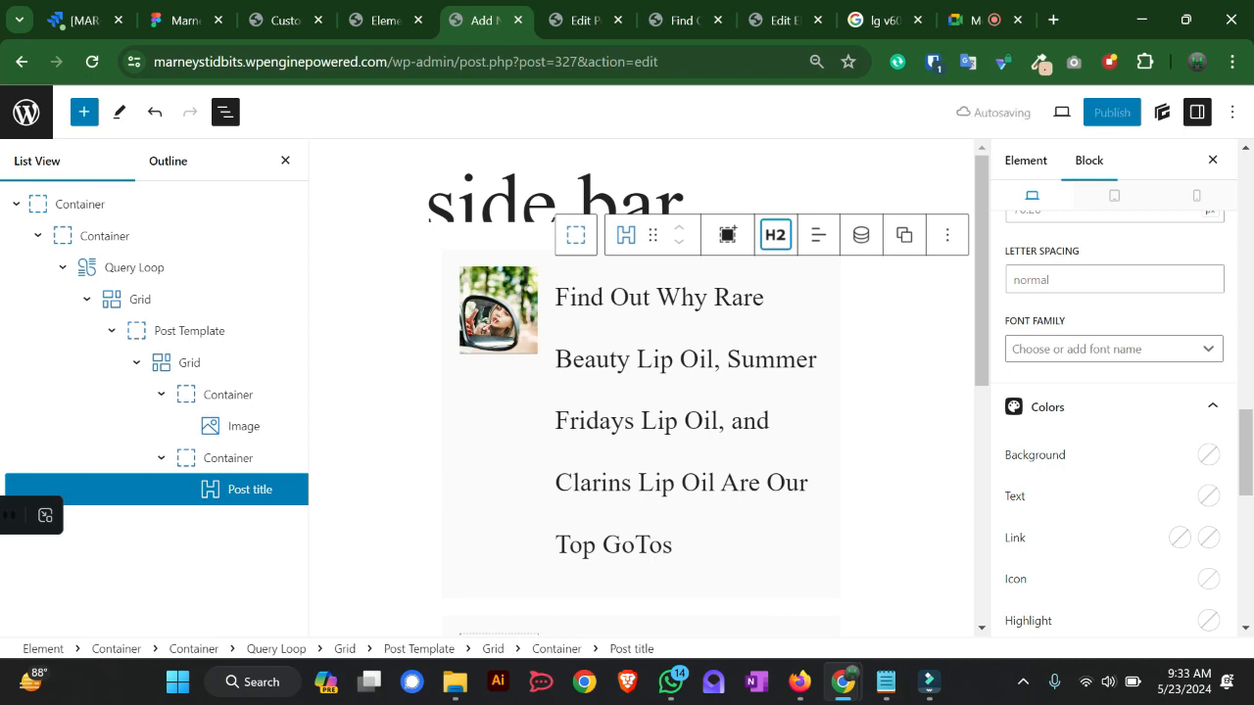
click(775, 235)
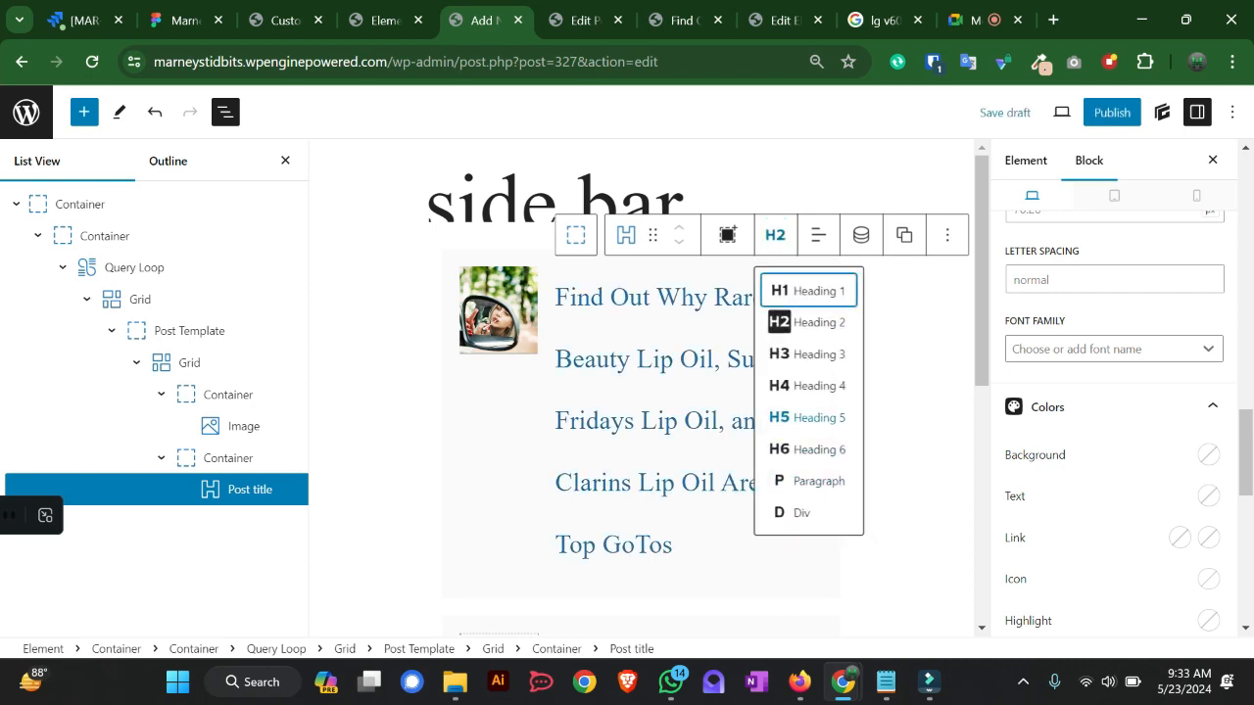
click(810, 418)
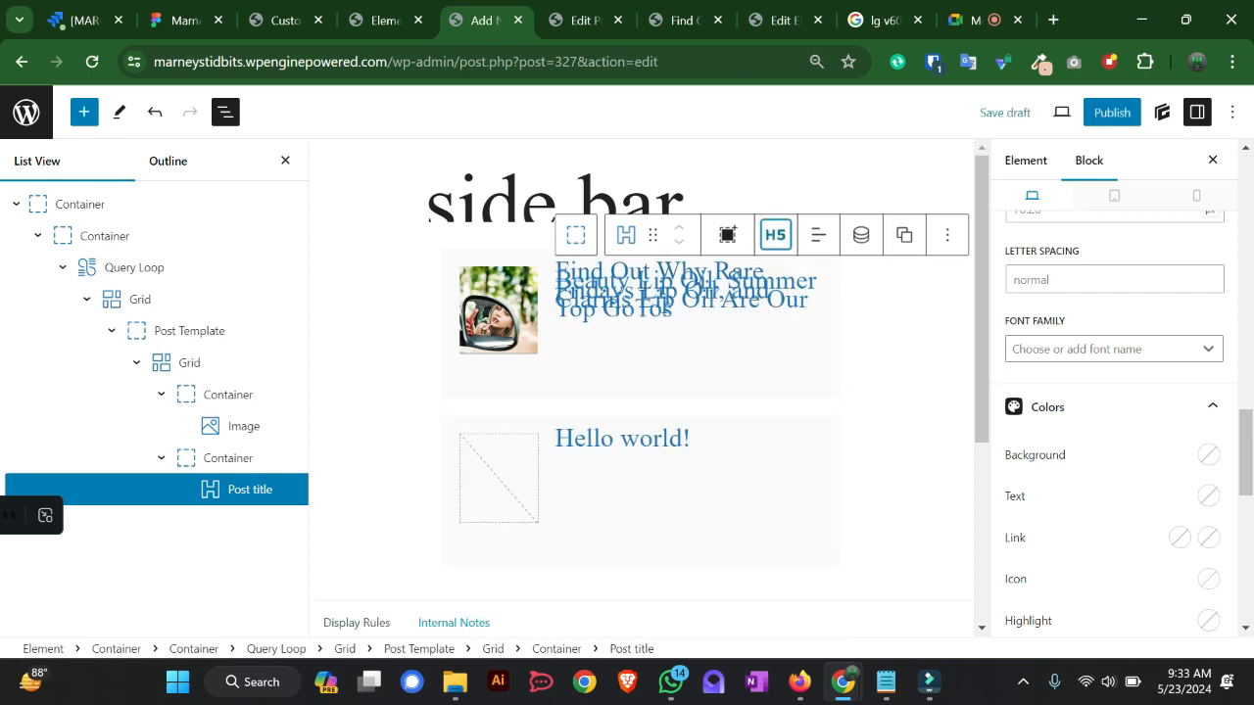
click(775, 235)
click(809, 386)
click(775, 235)
click(809, 448)
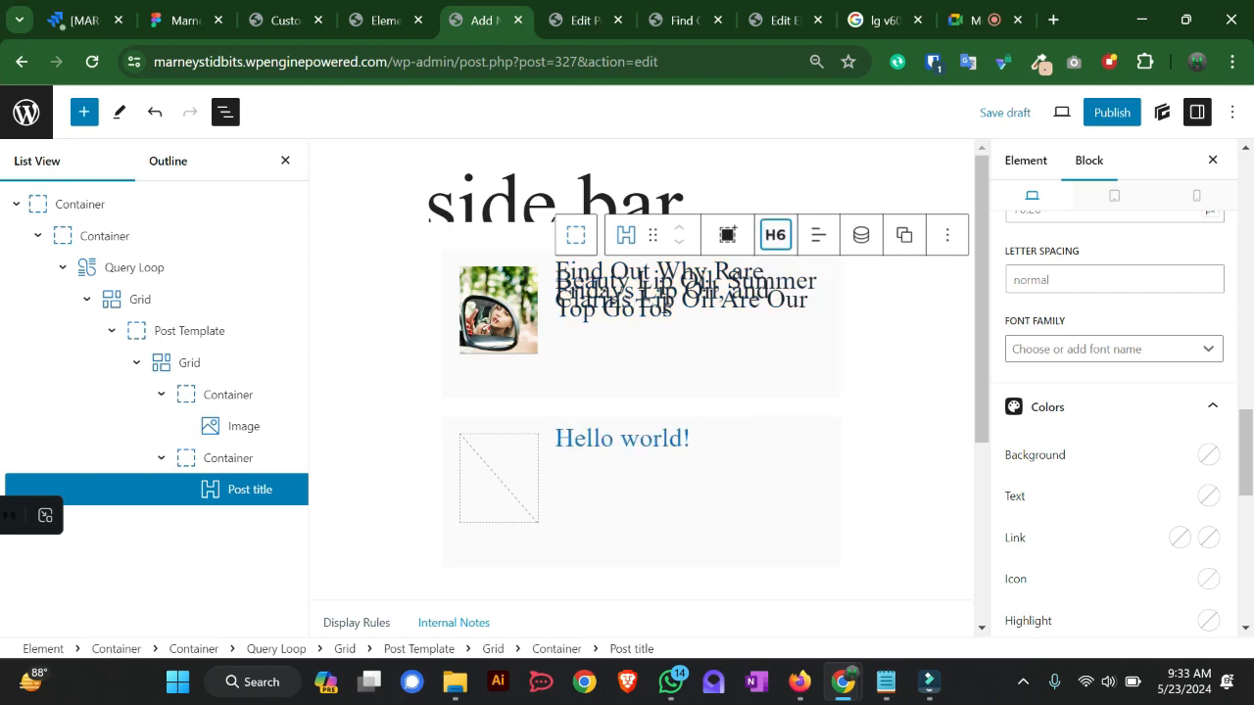
click(775, 235)
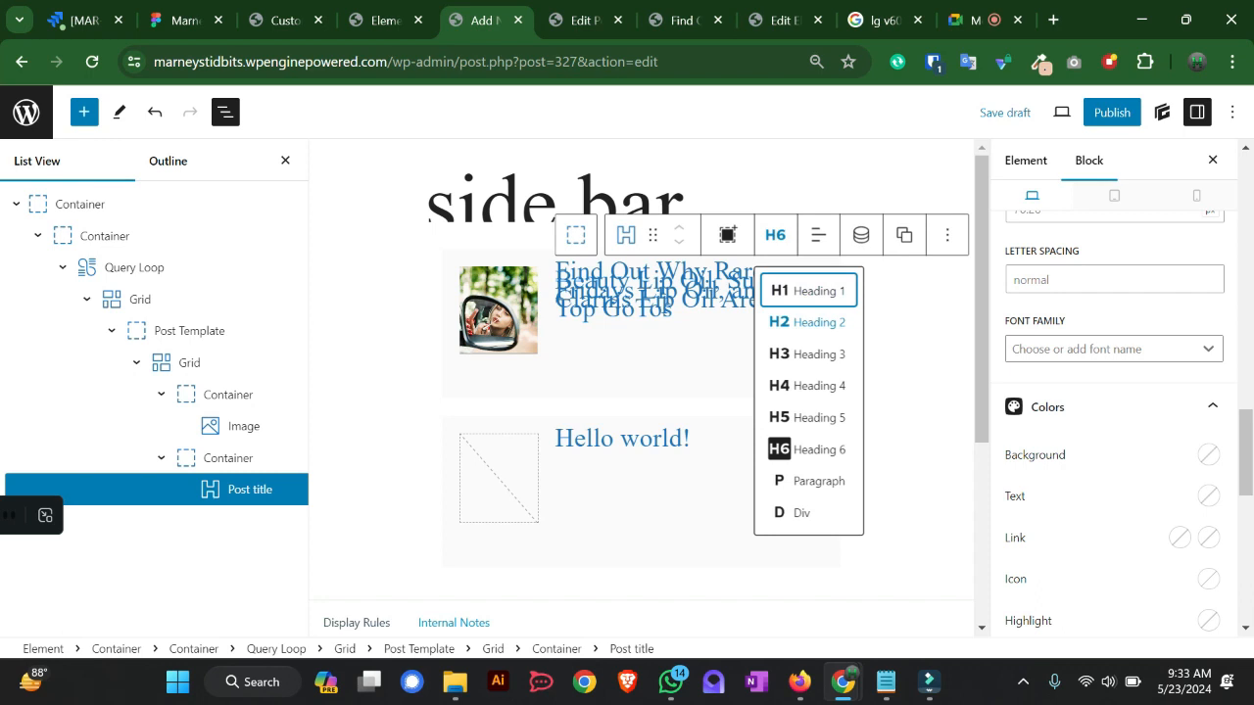
click(808, 321)
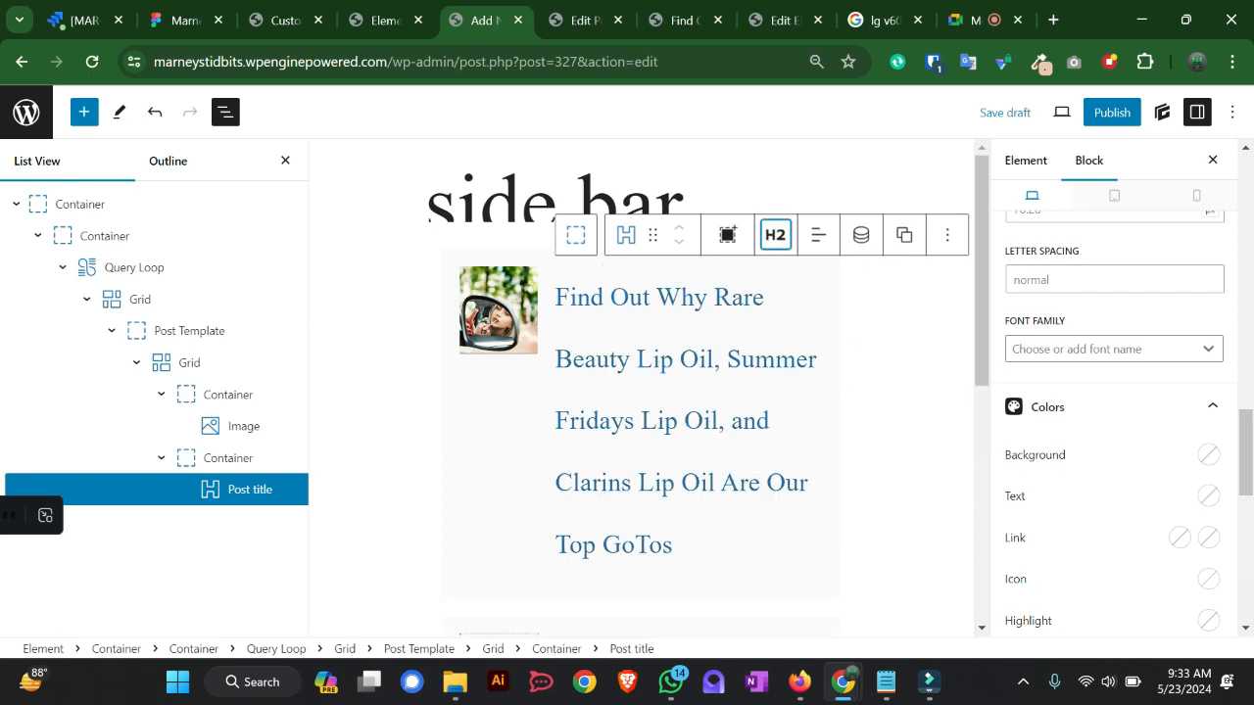
- Try Heading 3 and Heading 4 on the post title, and restore Heading 2
click(775, 235)
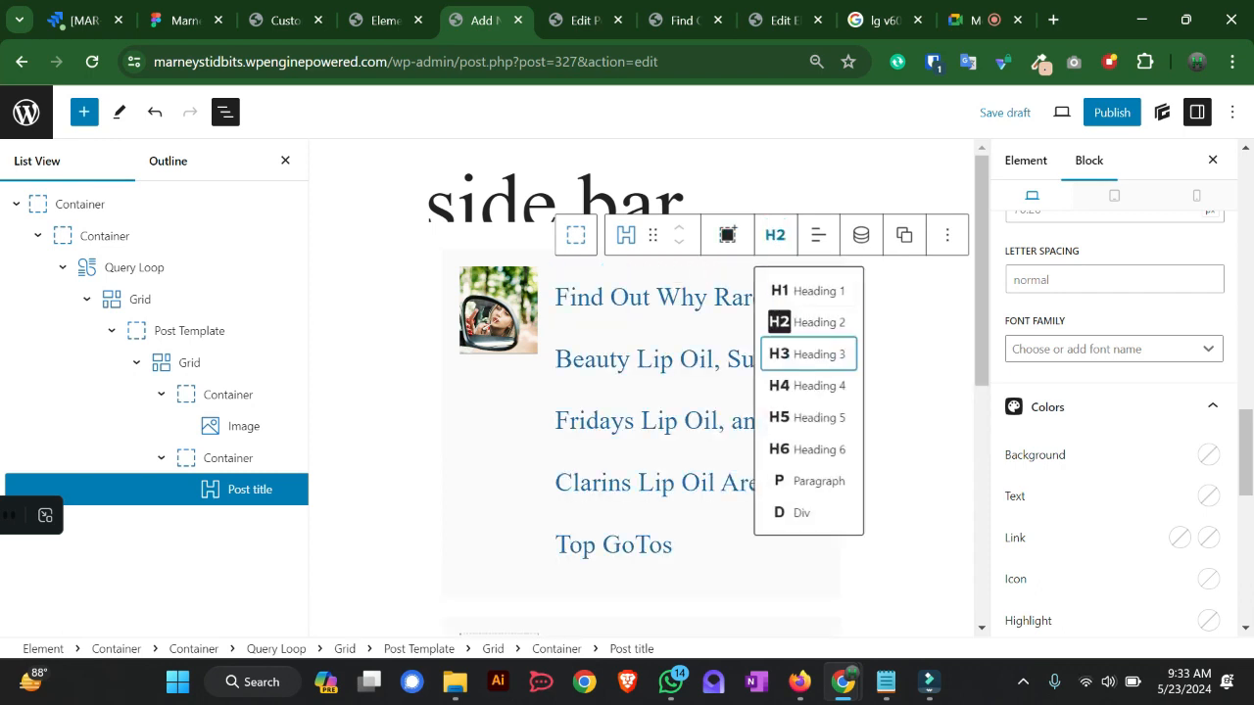
click(809, 353)
click(775, 235)
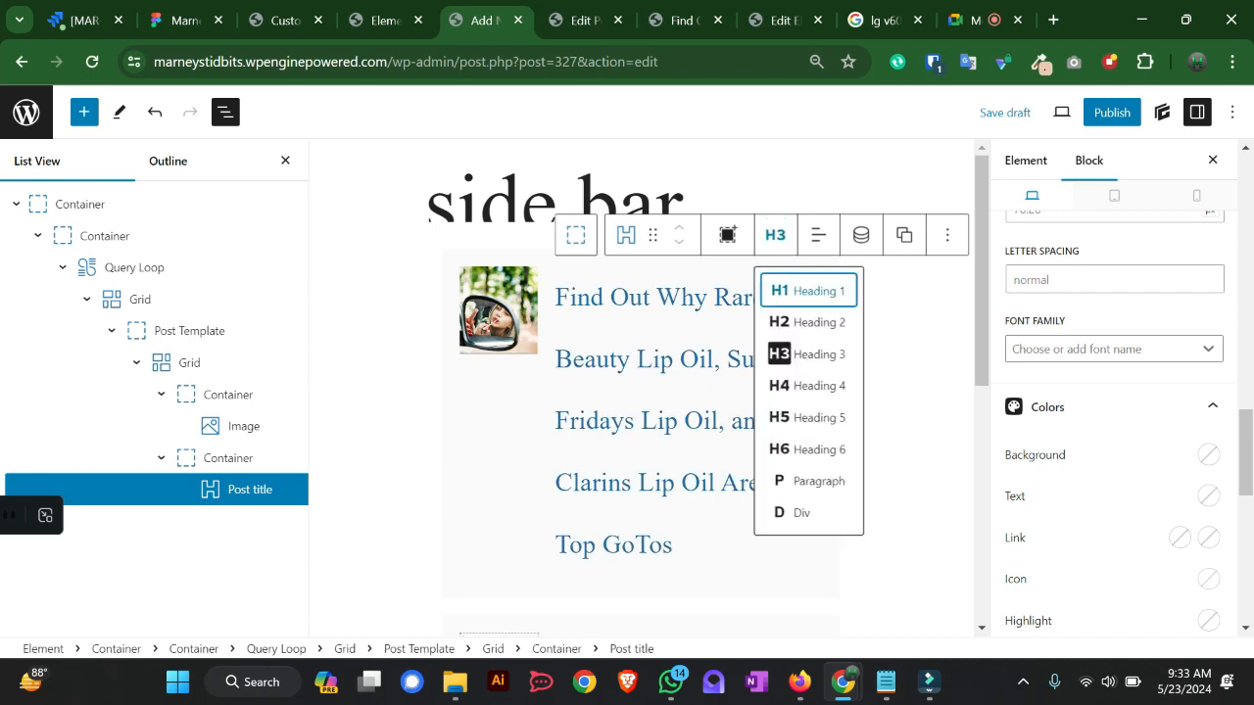
click(809, 369)
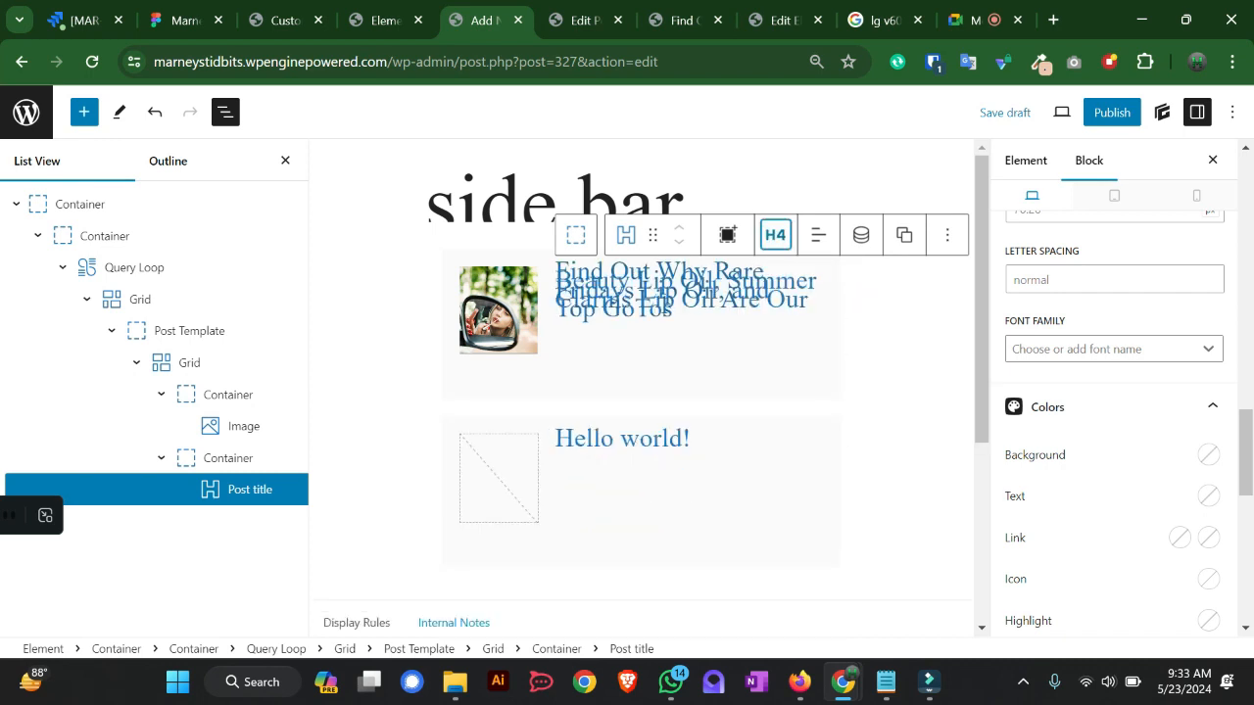
scroll(1108, 441, down, 3)
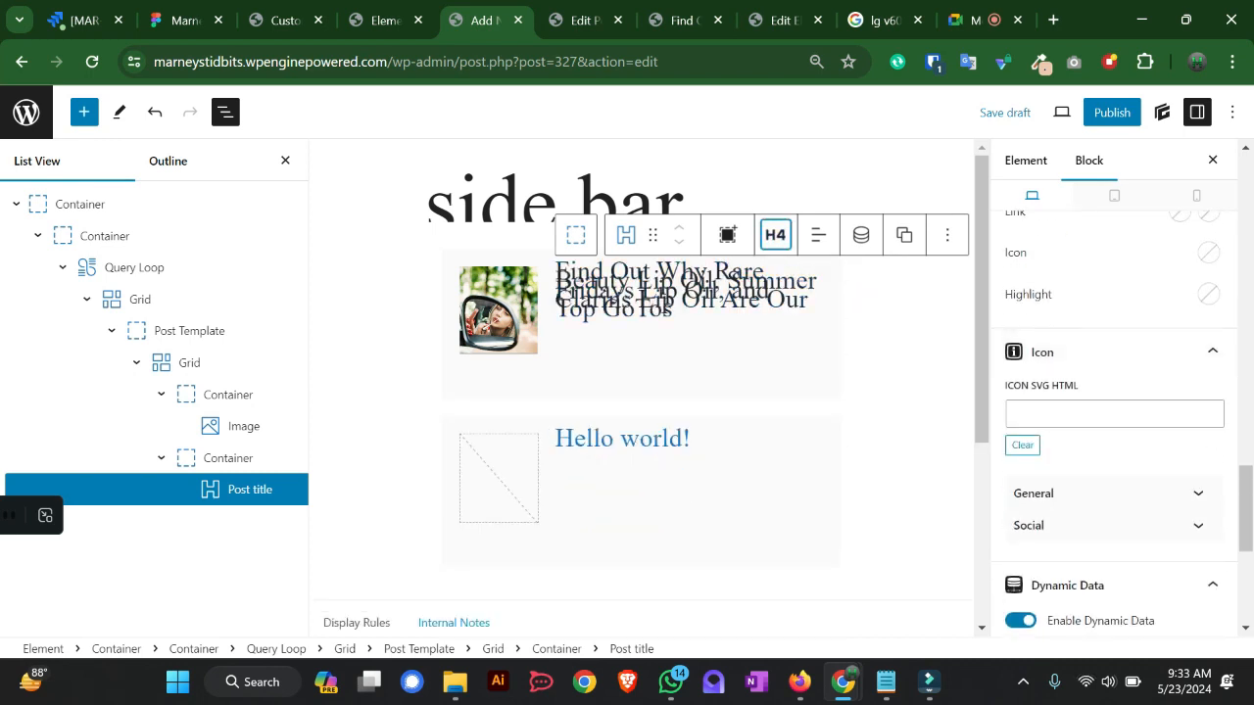
click(775, 235)
click(808, 321)
- Set the post title's line height to 30 px in its typography settings
scroll(1107, 441, down, 4)
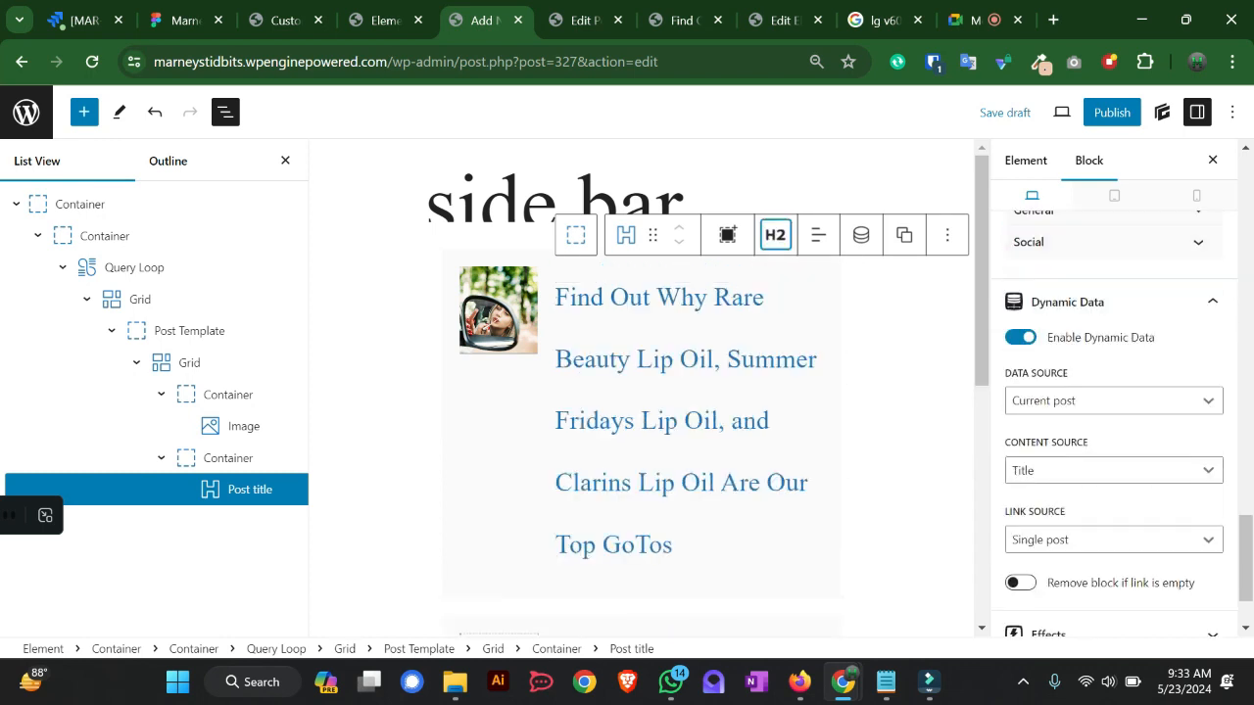
scroll(1114, 411, up, 6)
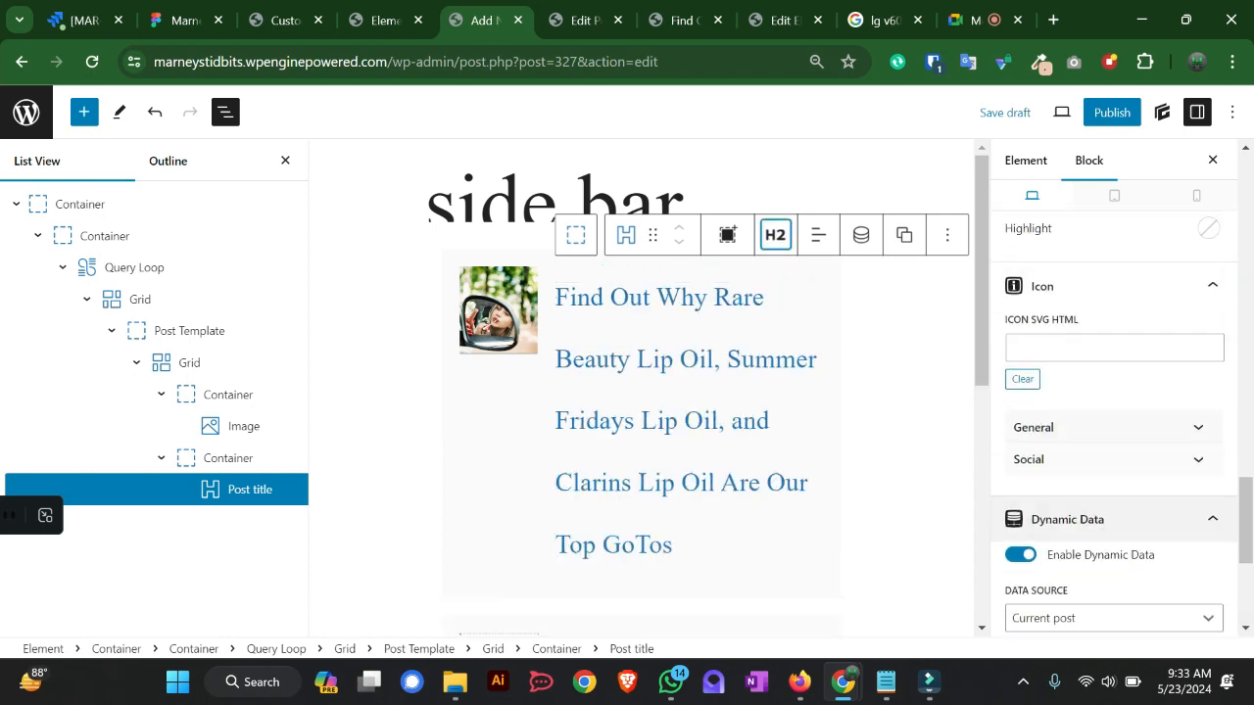
scroll(1114, 411, up, 4)
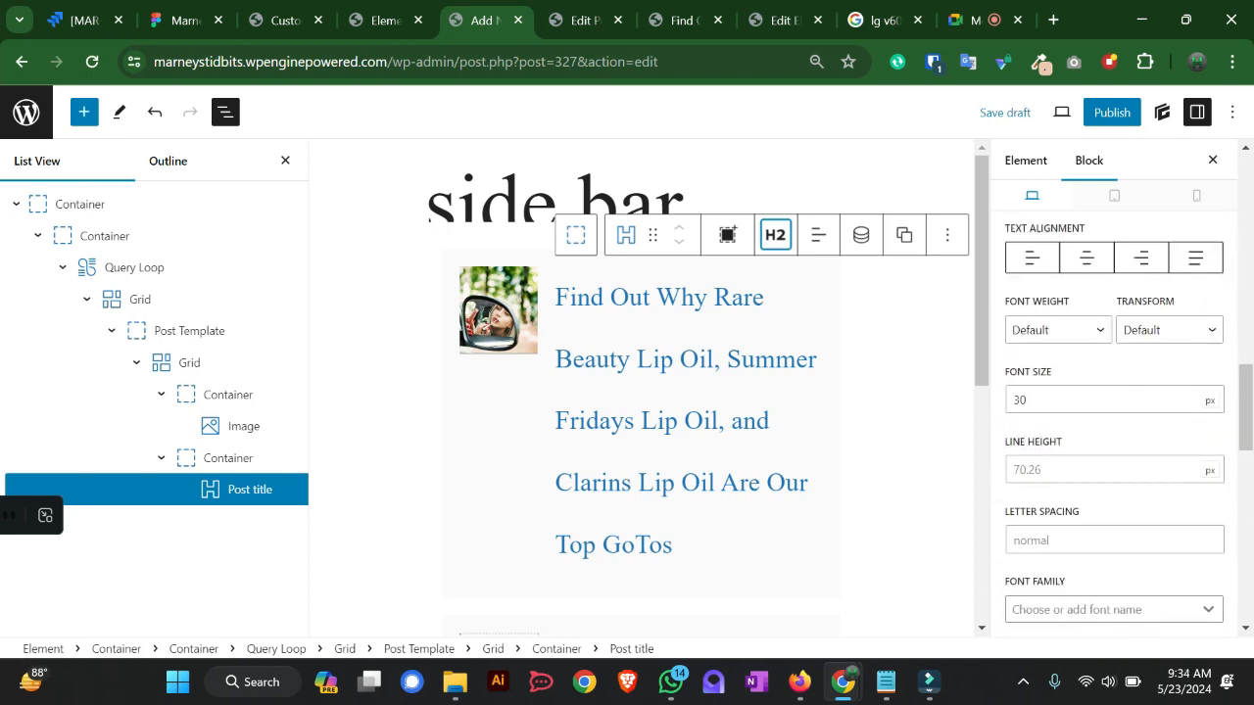
click(1048, 400)
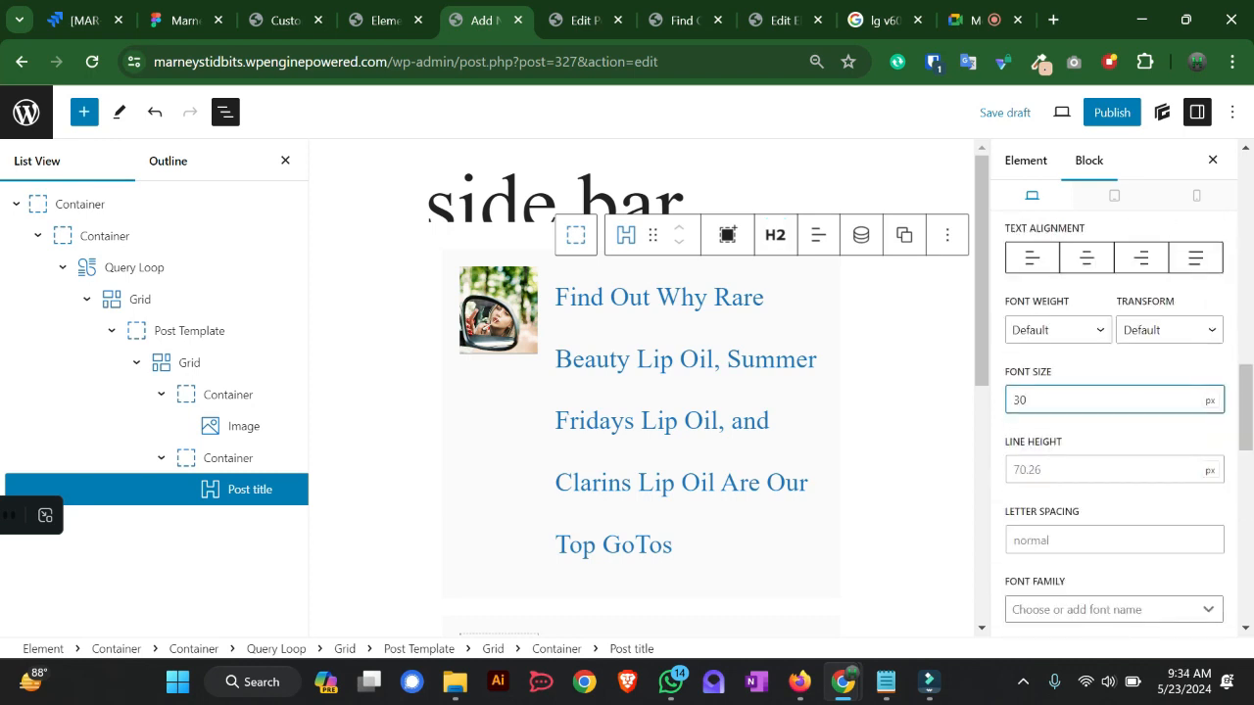
click(1054, 470)
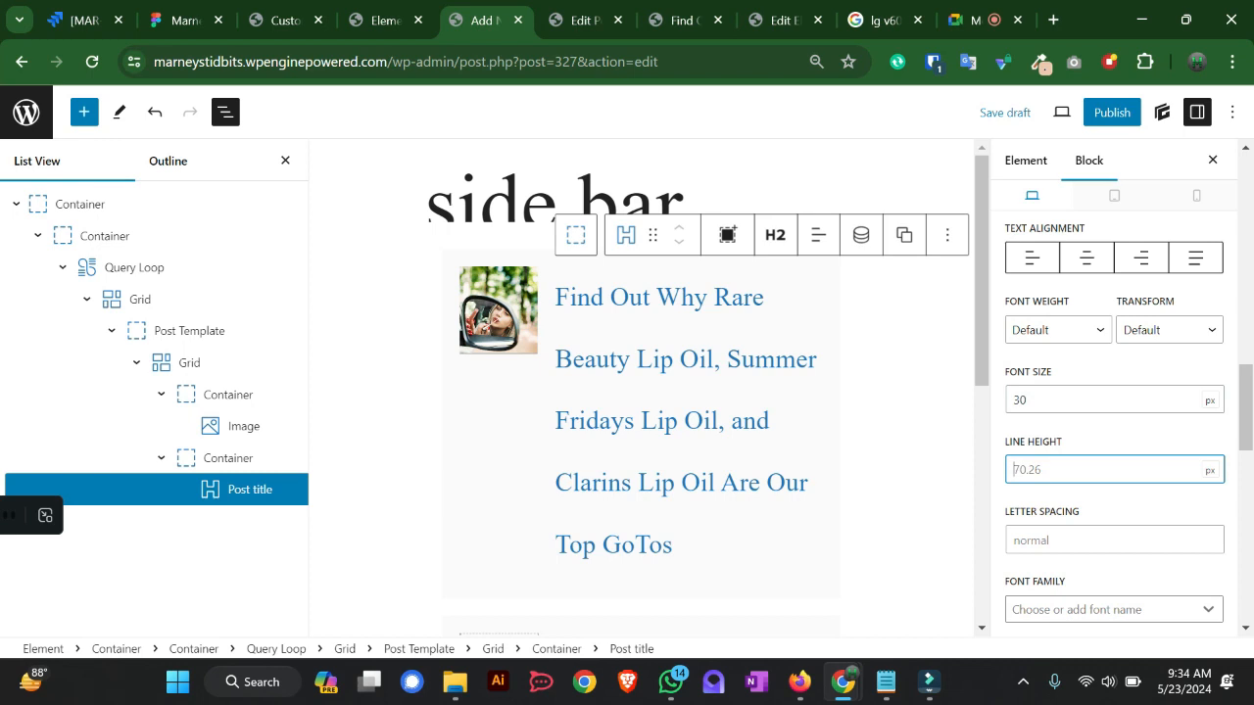
text(30)
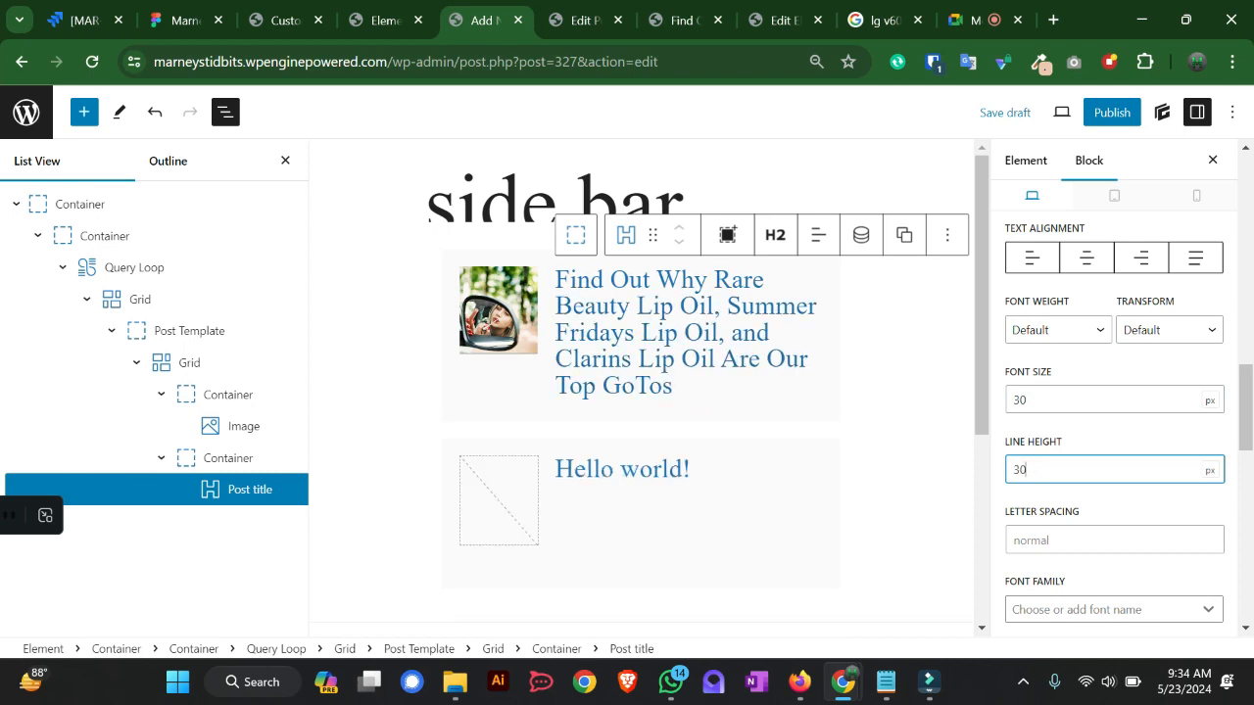
- Set the post title's font size to 20 px and publish the side bar element
scroll(1114, 421, up, 2)
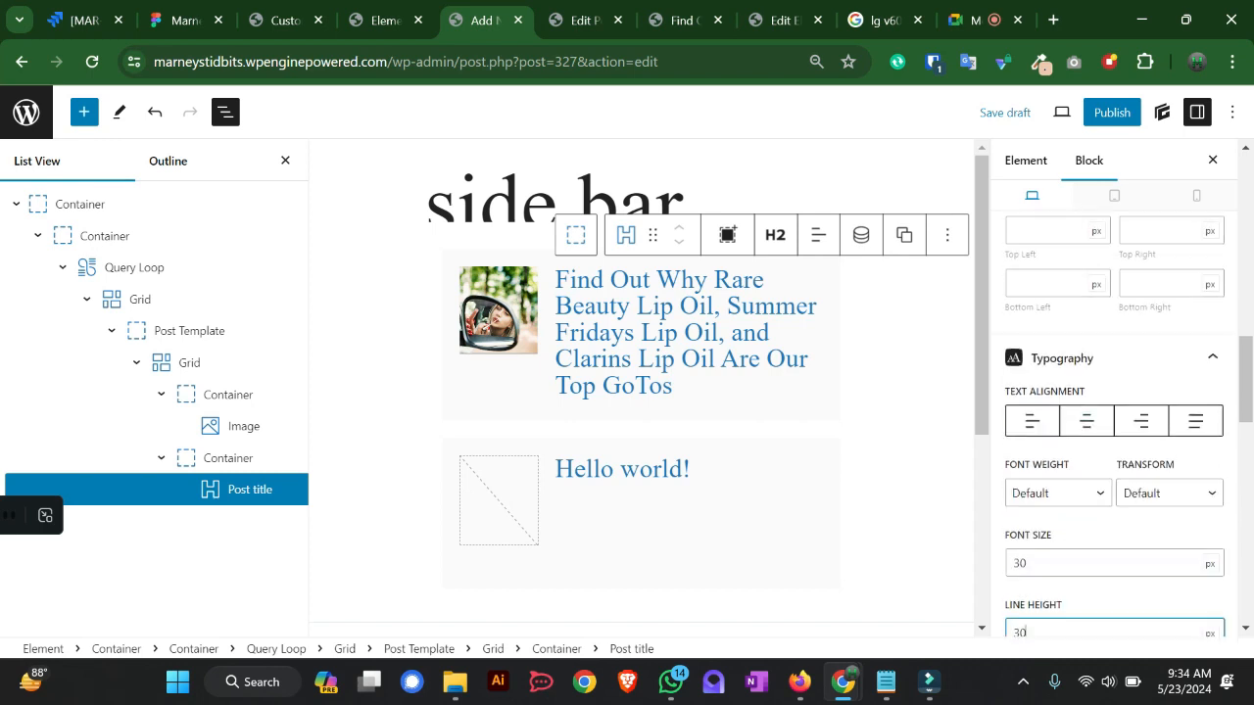
double_click(1020, 563)
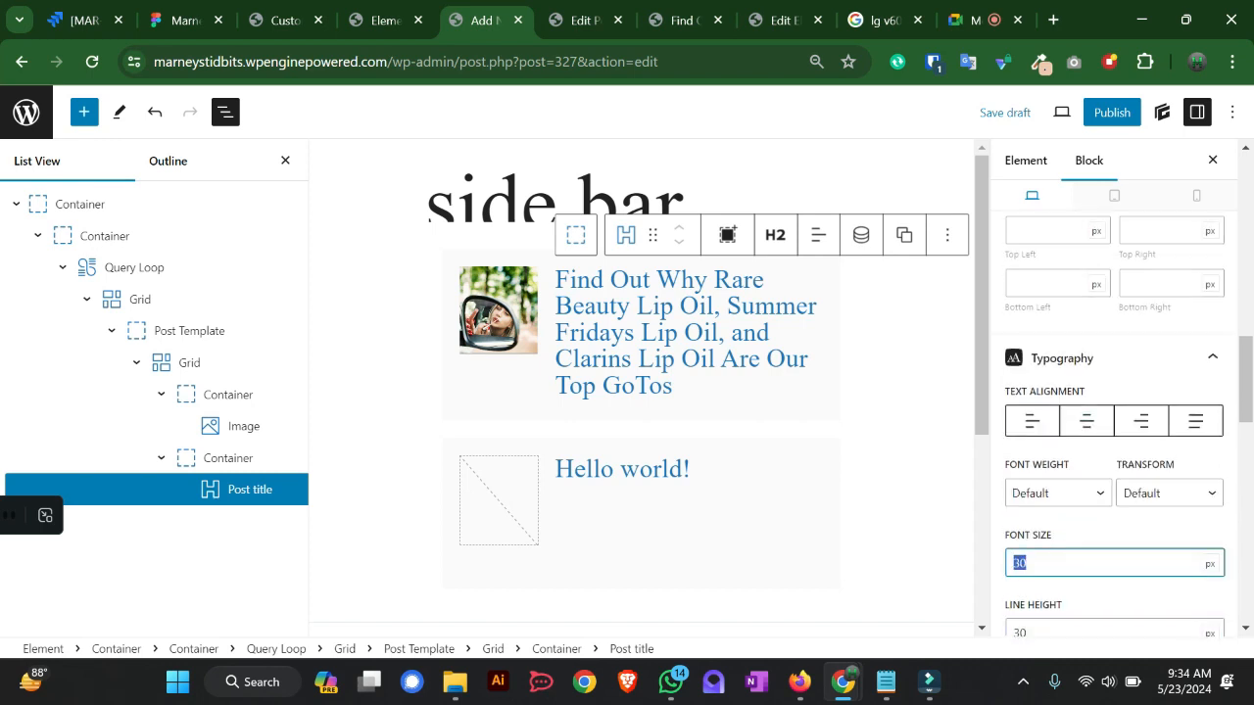
text(20)
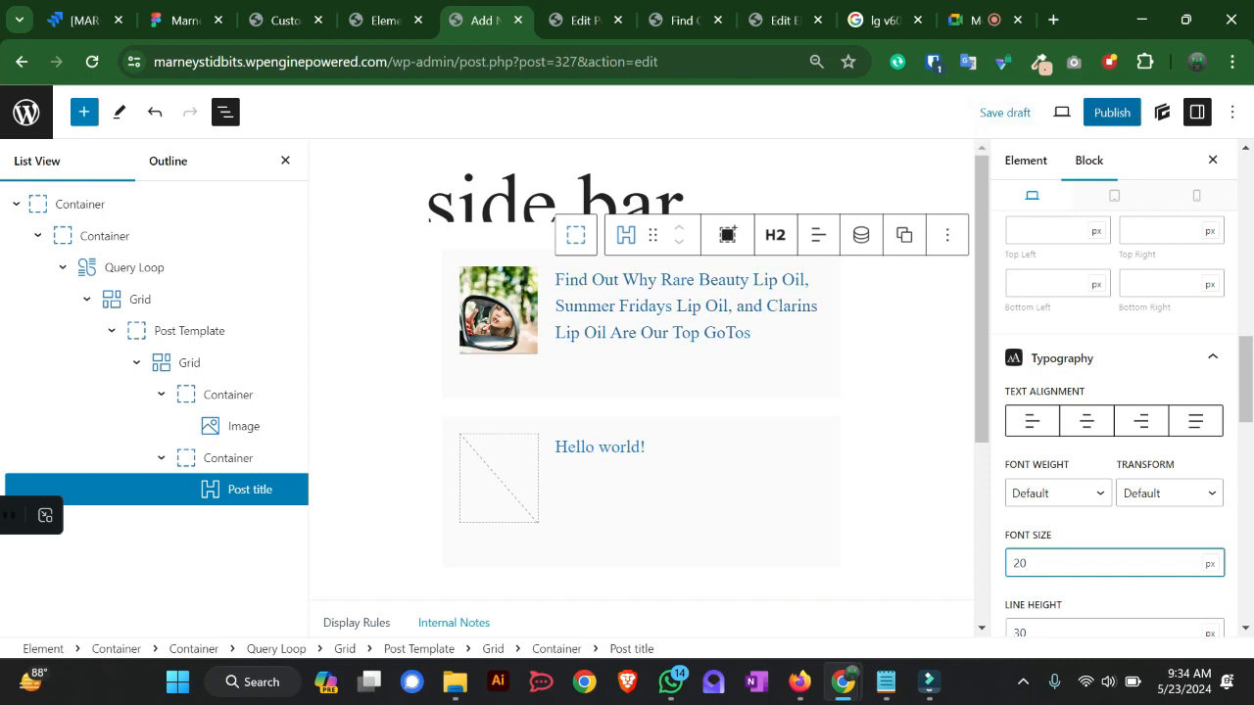
click(1112, 112)
click(1074, 111)
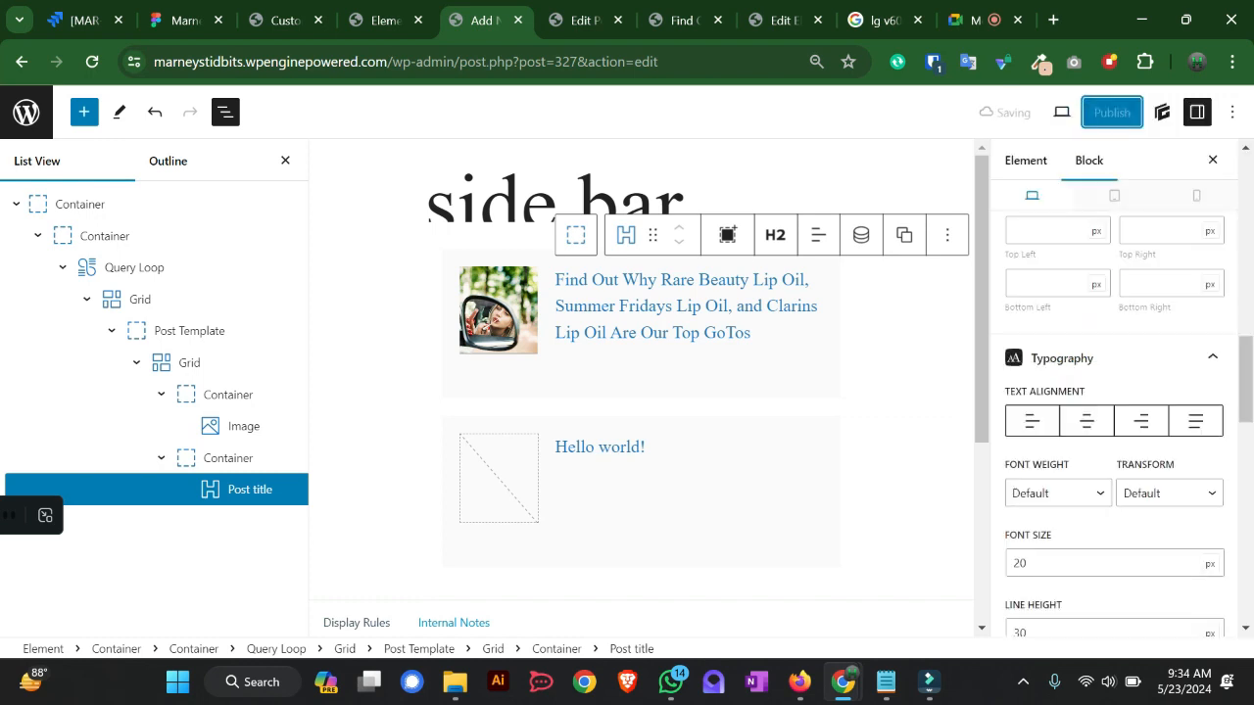
- Check the Latest Articles list in the Figma design and set the Query Loop to 5 posts per page
click(156, 268)
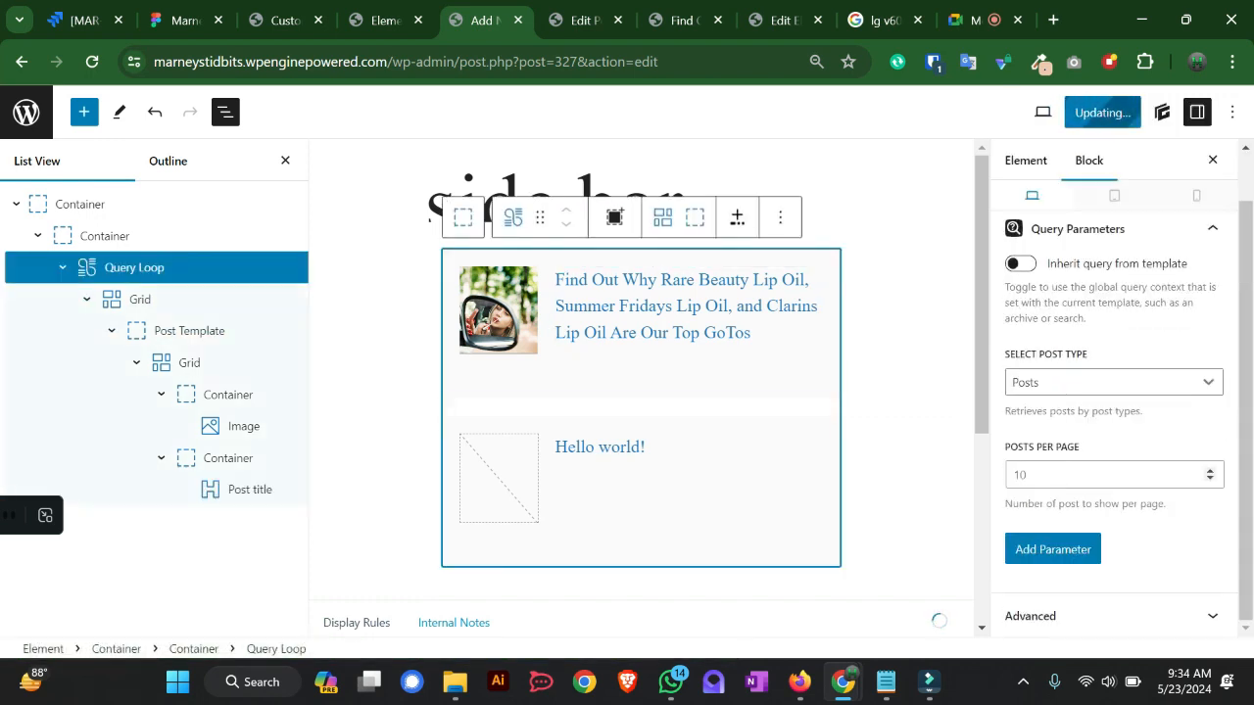
click(1097, 476)
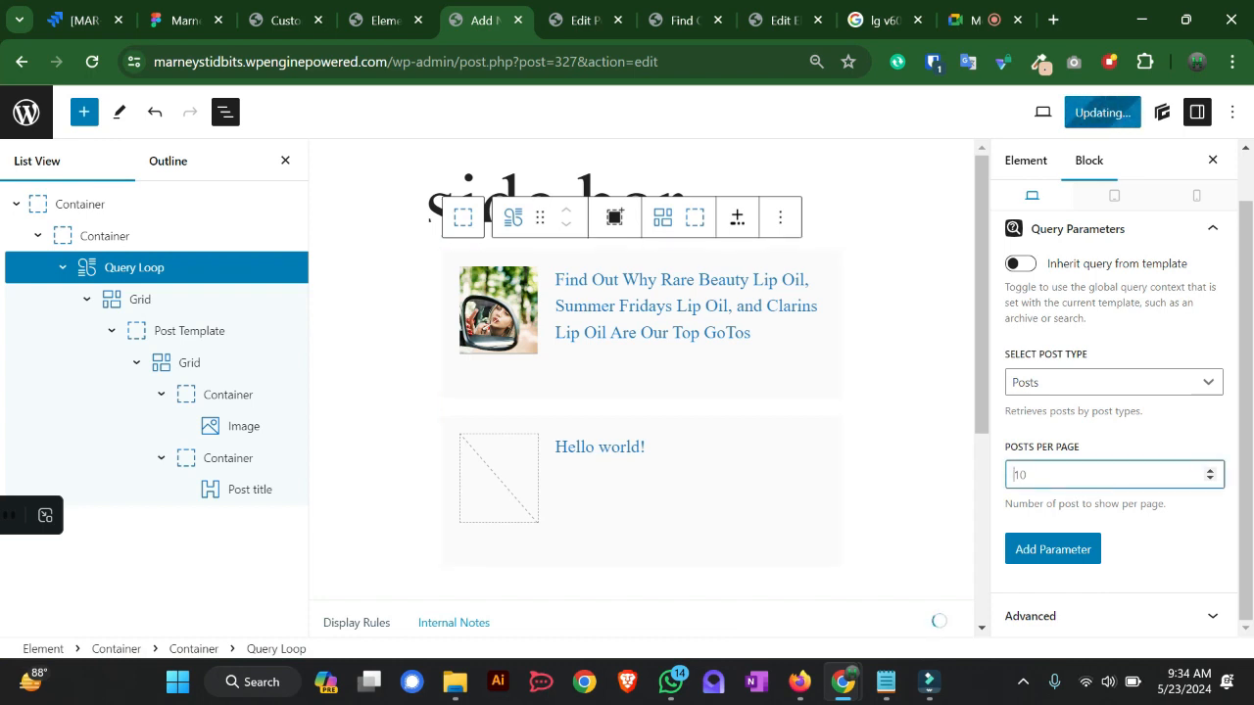
click(174, 20)
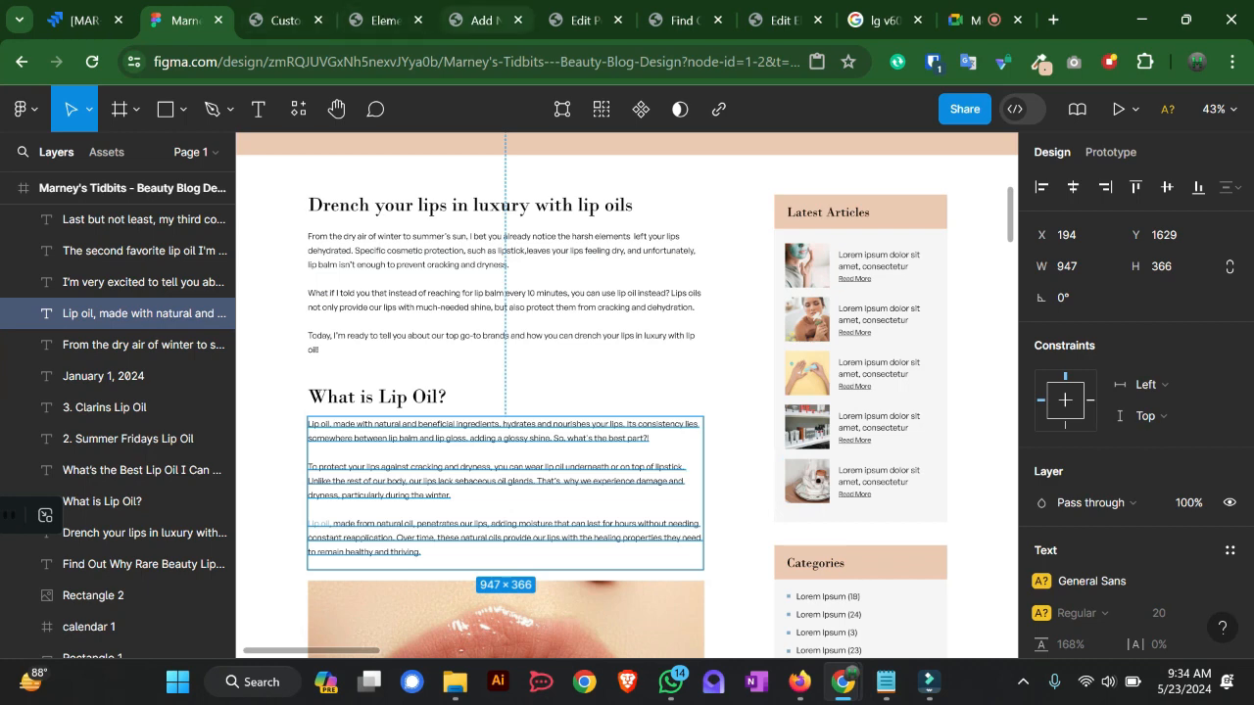
click(480, 19)
text(5)
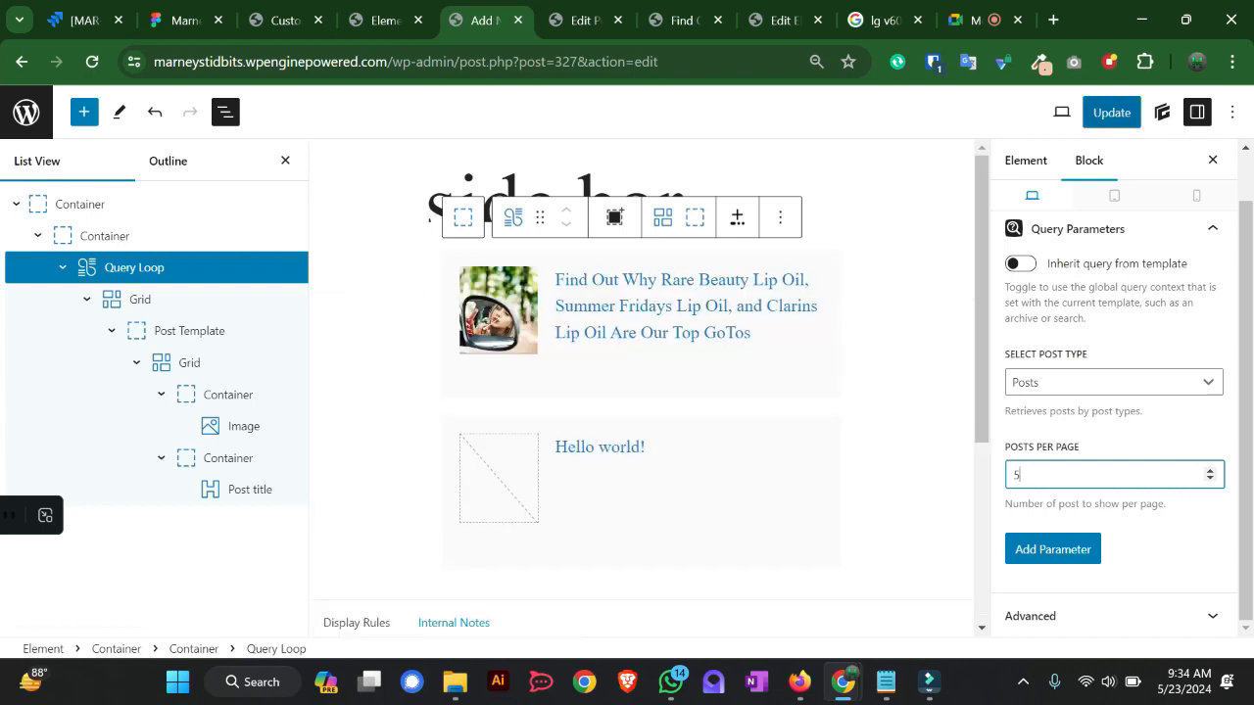
- Update the side bar element to save the Query Loop's posts-per-page setting
click(1112, 113)
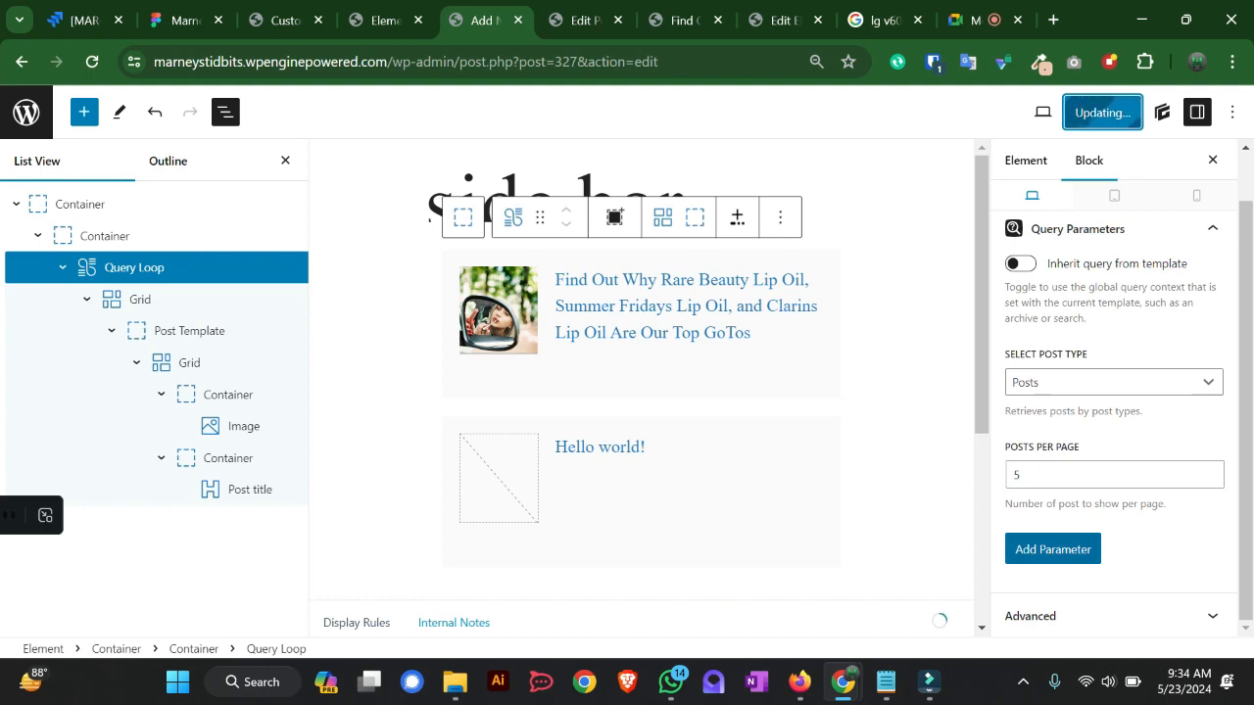
- Try adding an Offset parameter to the Query Loop, and remove it without entering a value
click(1053, 548)
click(1103, 545)
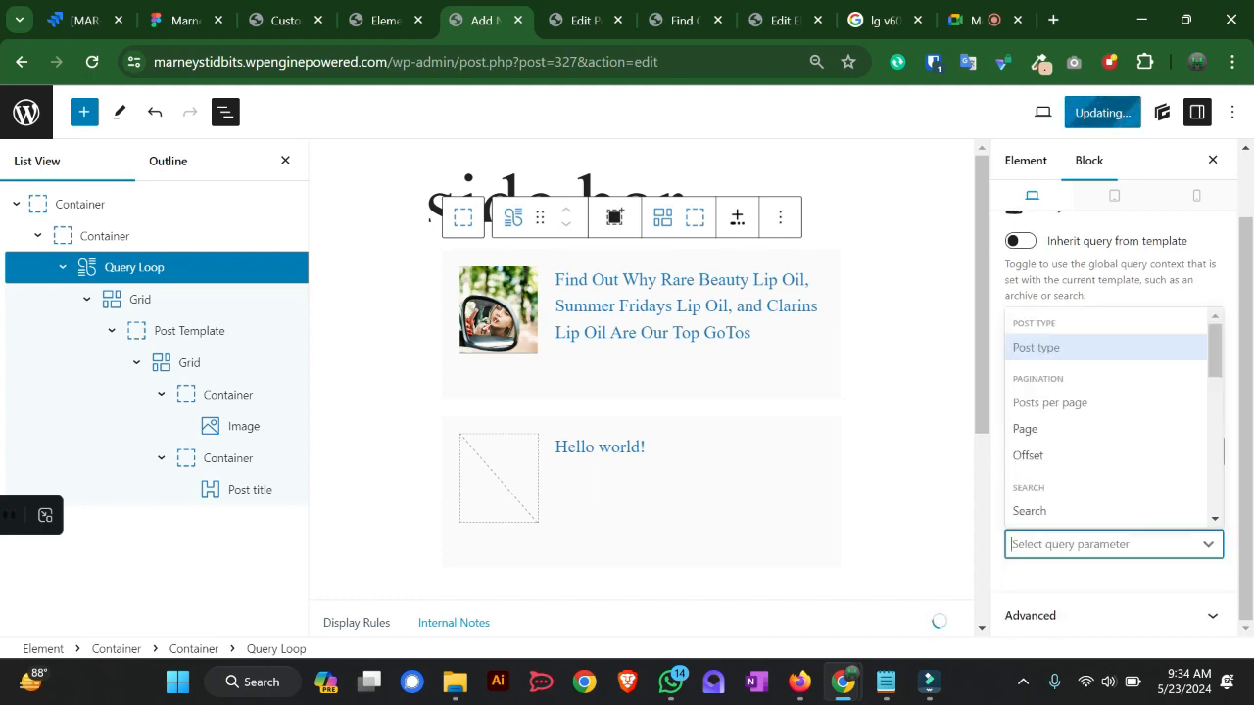
key(Down)
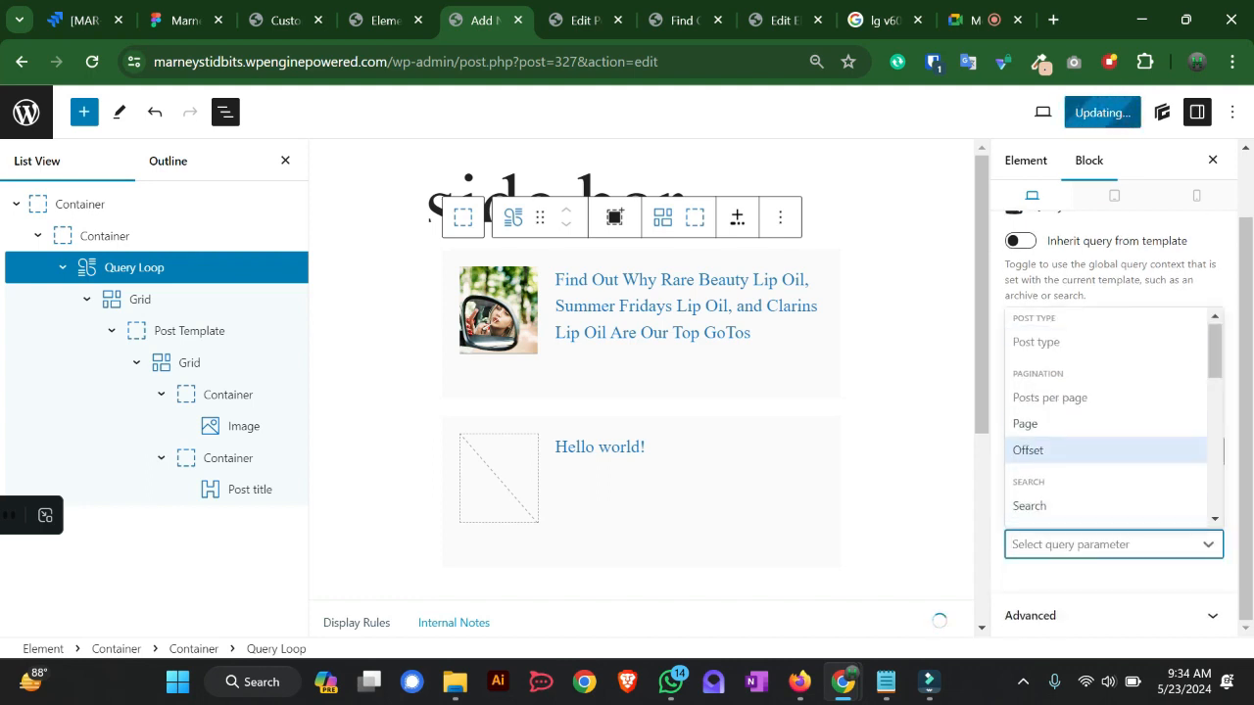
key(Return)
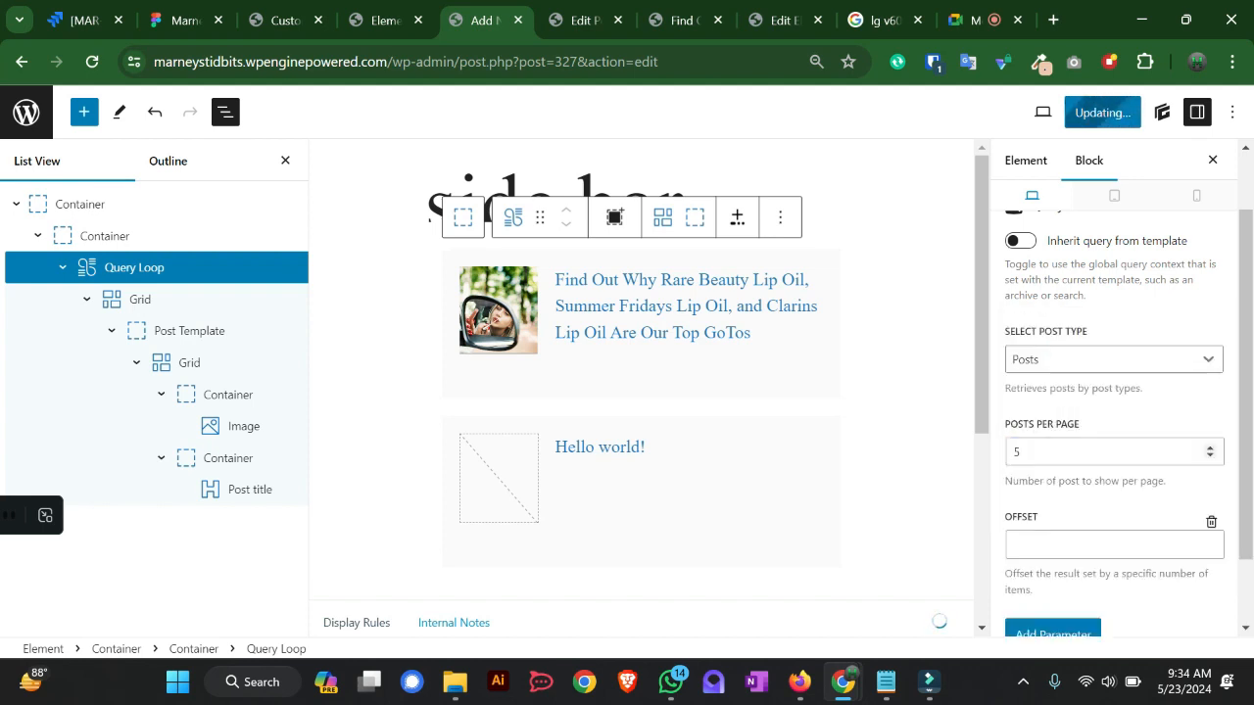
scroll(1115, 456, down, 2)
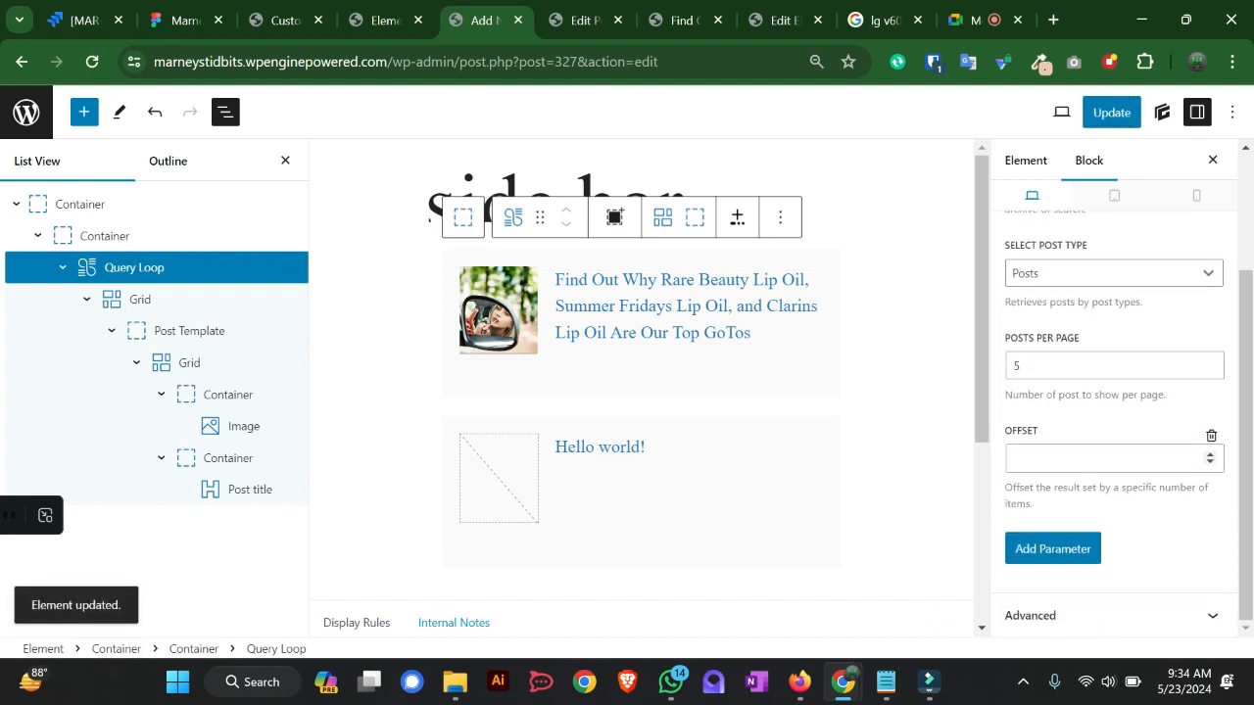
click(1103, 459)
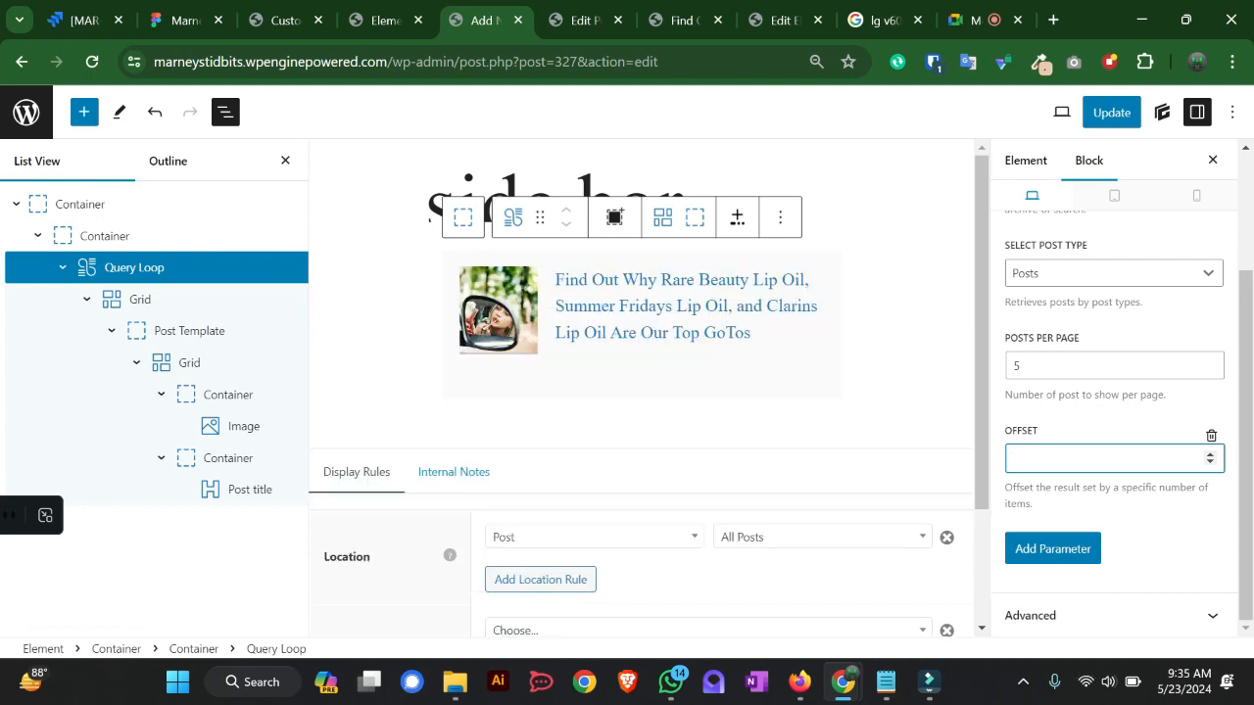
click(1211, 435)
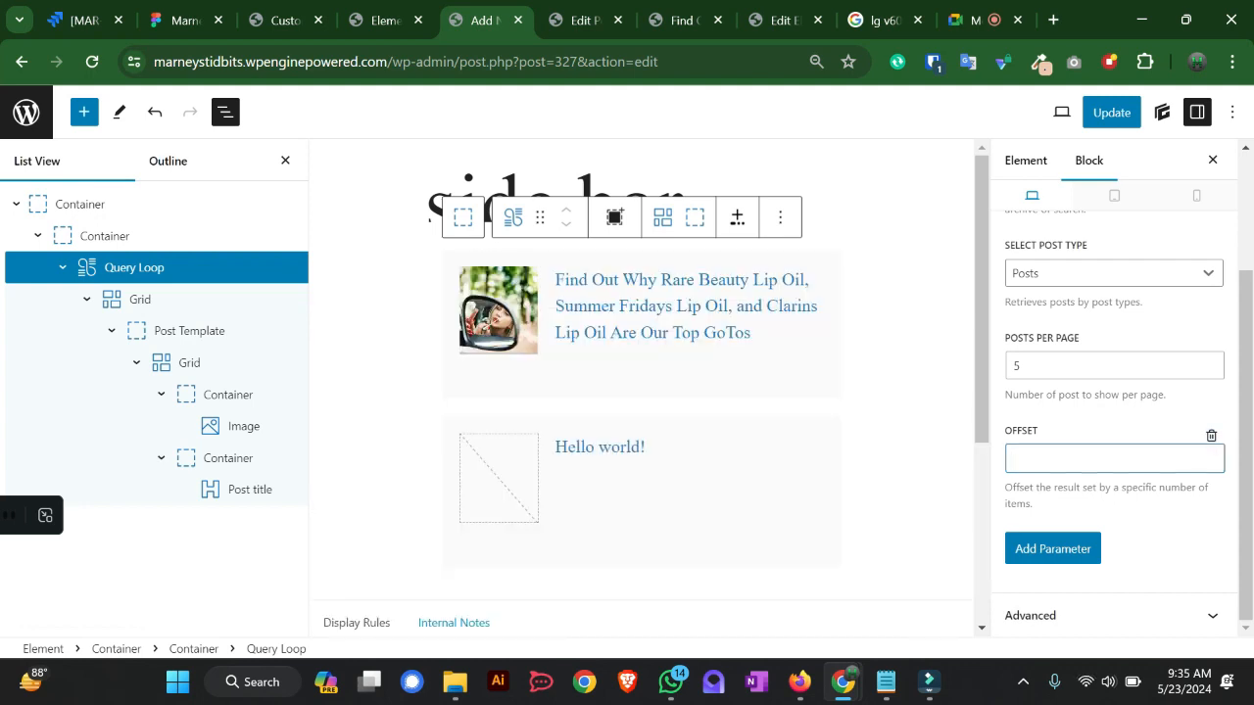
key(Return)
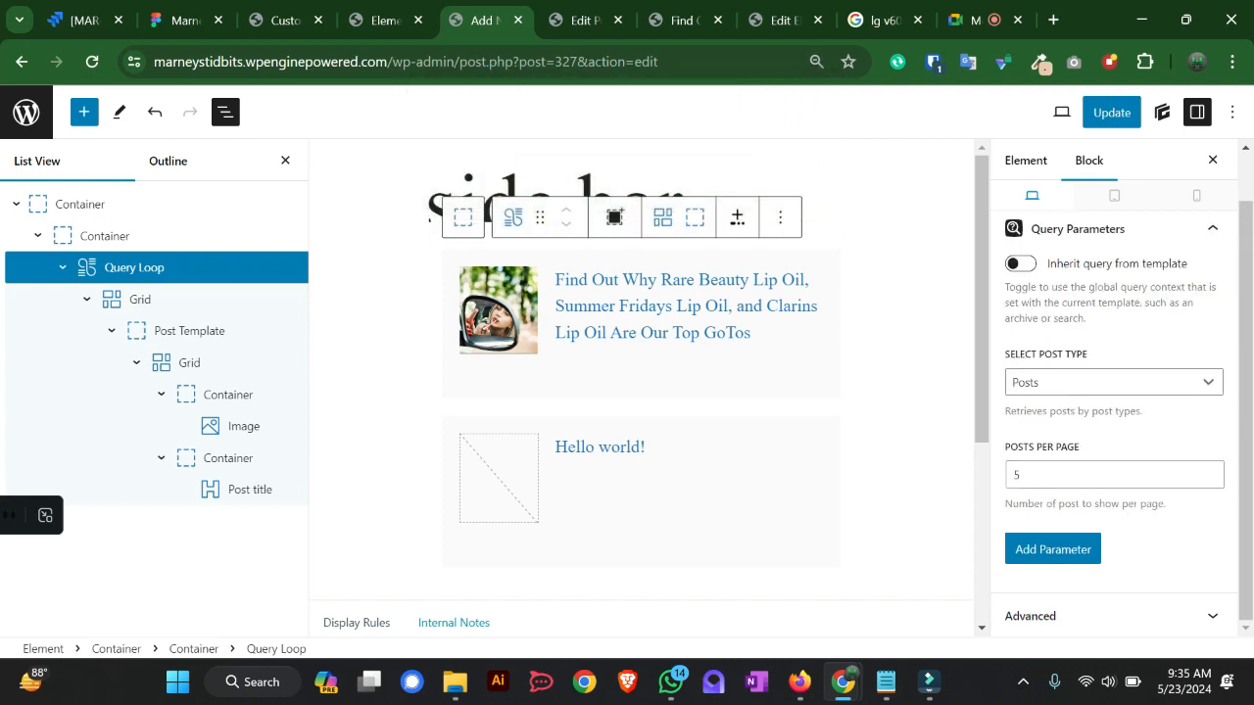
- Add an Exclude posts parameter to the Query Loop
click(1053, 550)
scroll(1063, 549, down, 1)
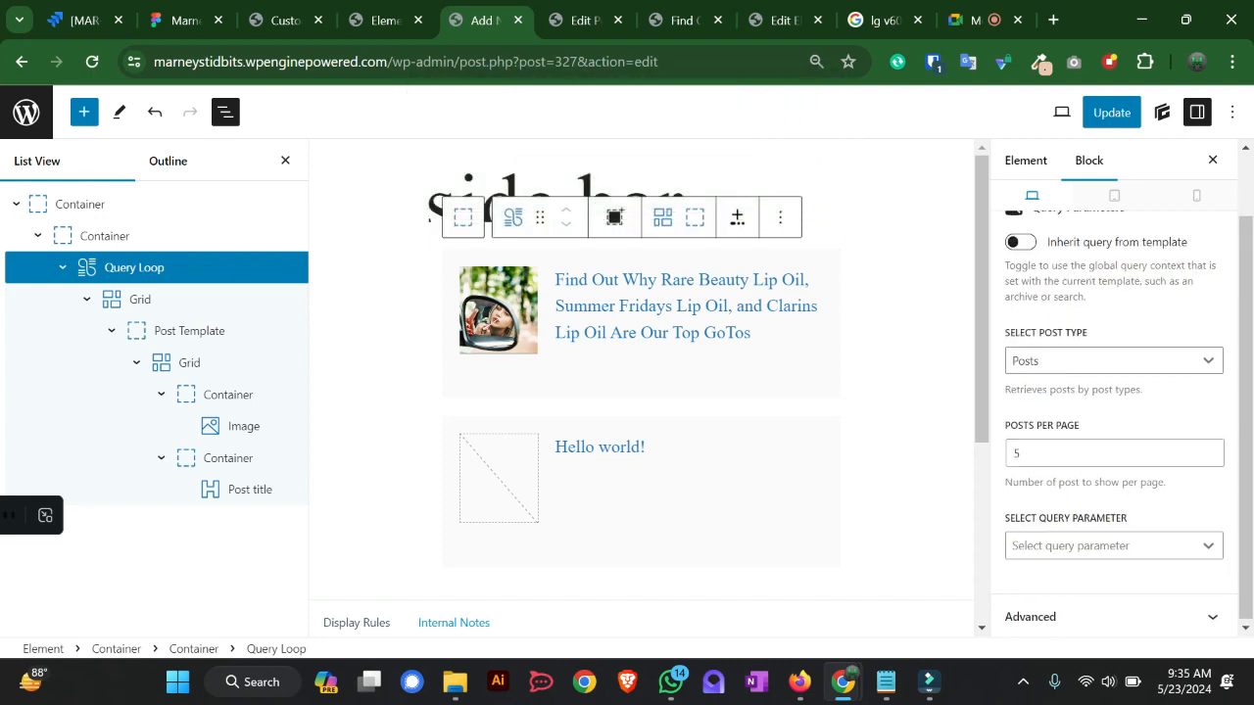
click(1092, 544)
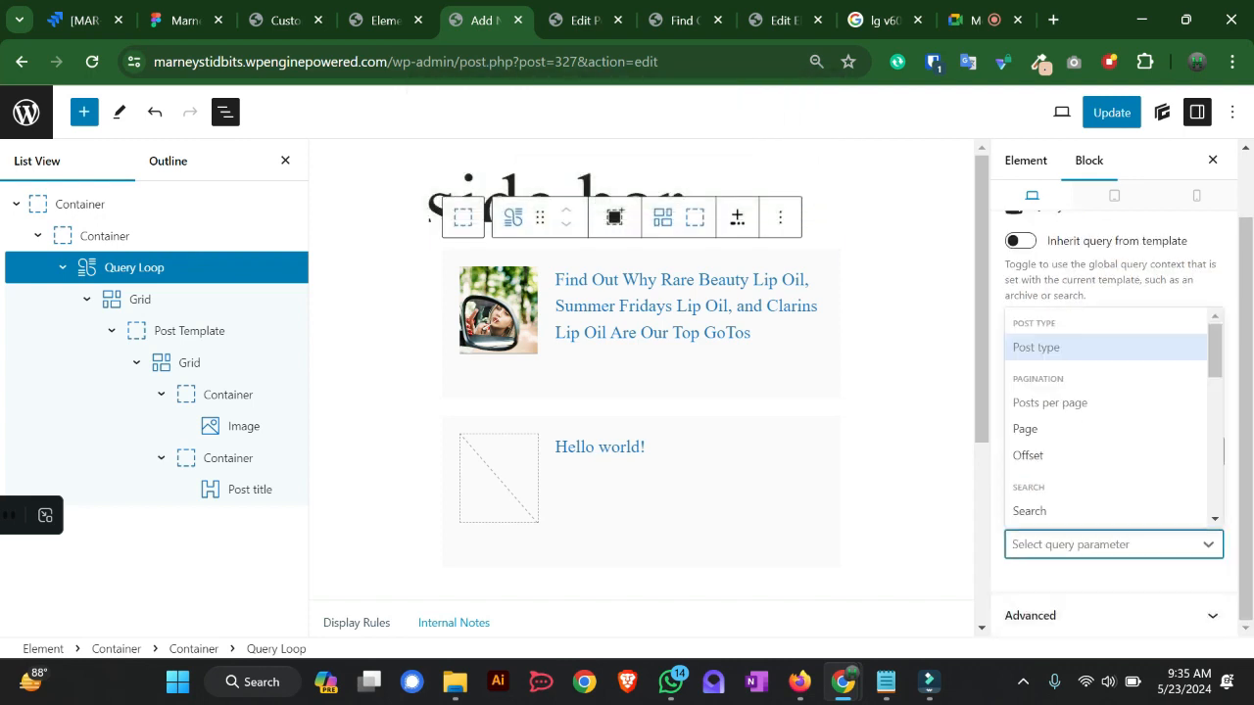
scroll(1063, 427, down, 3)
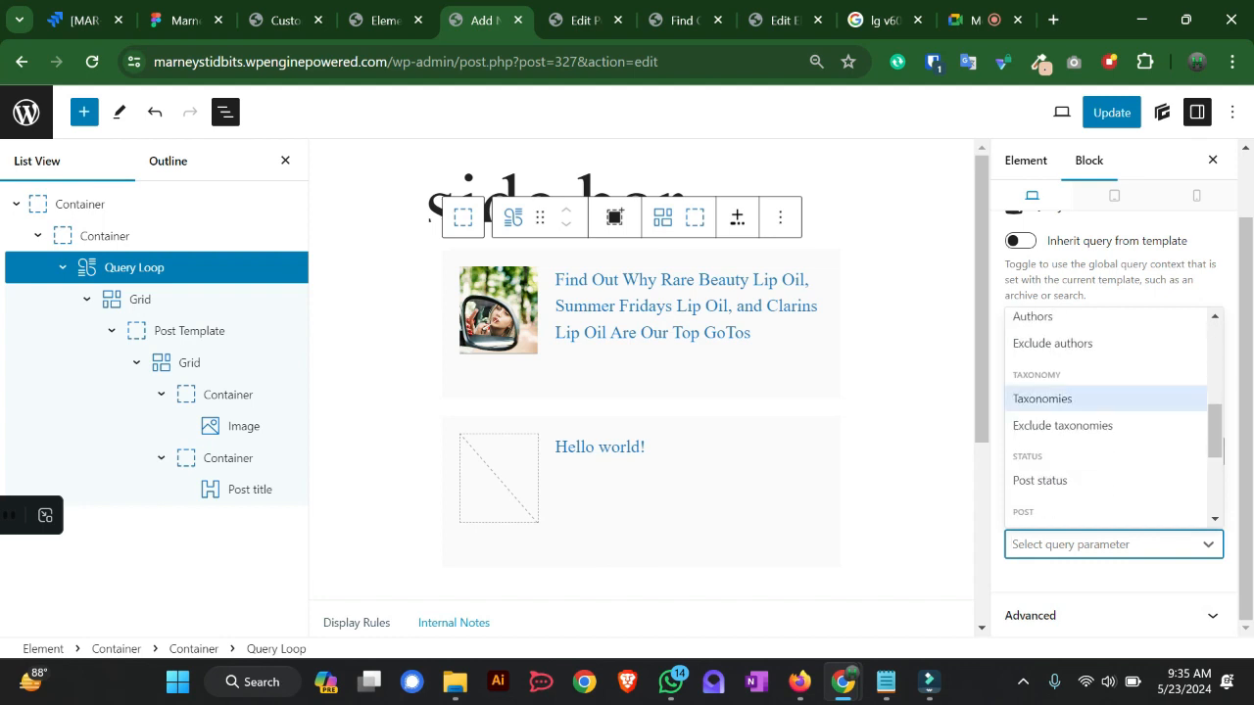
scroll(1063, 400, up, 2)
scroll(1063, 400, down, 3)
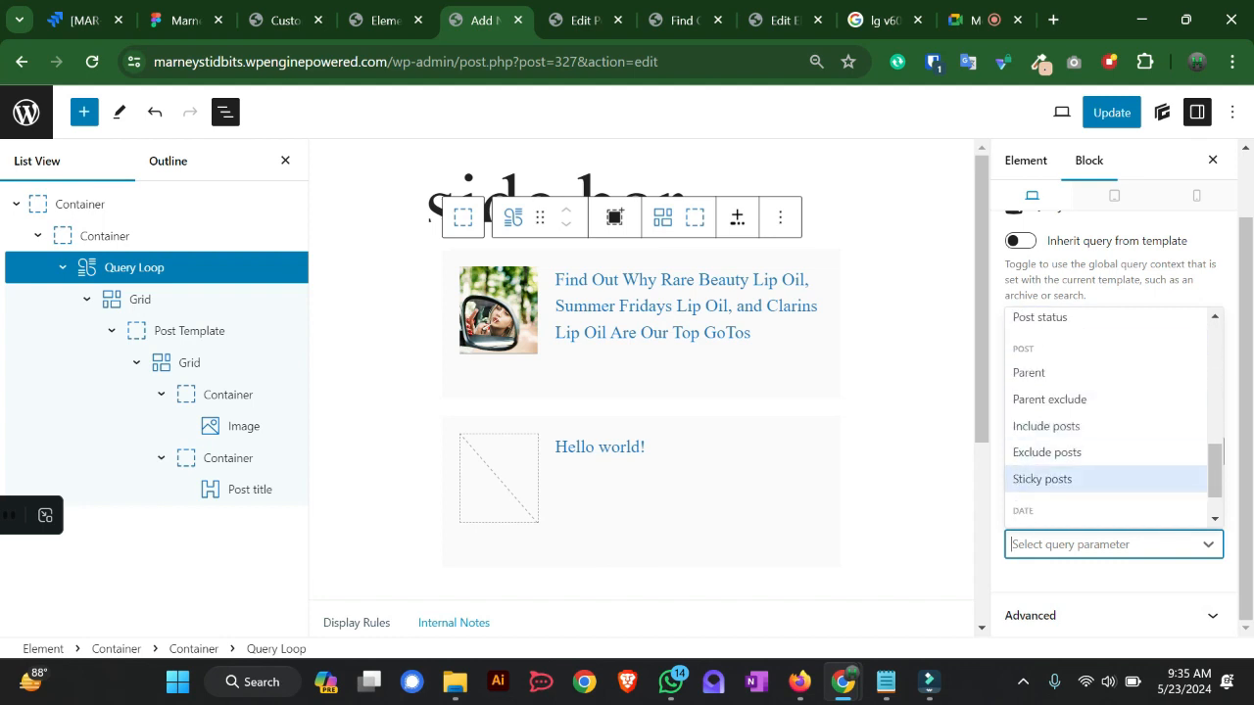
scroll(1063, 428, down, 1)
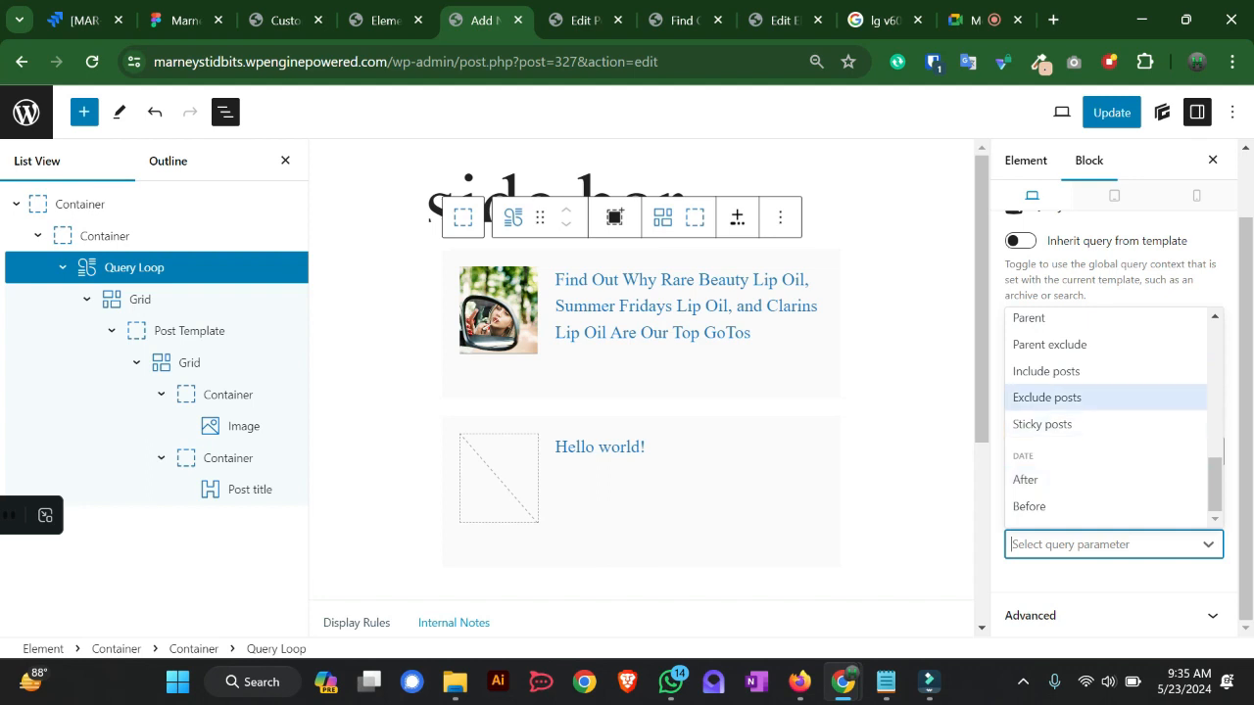
click(1046, 396)
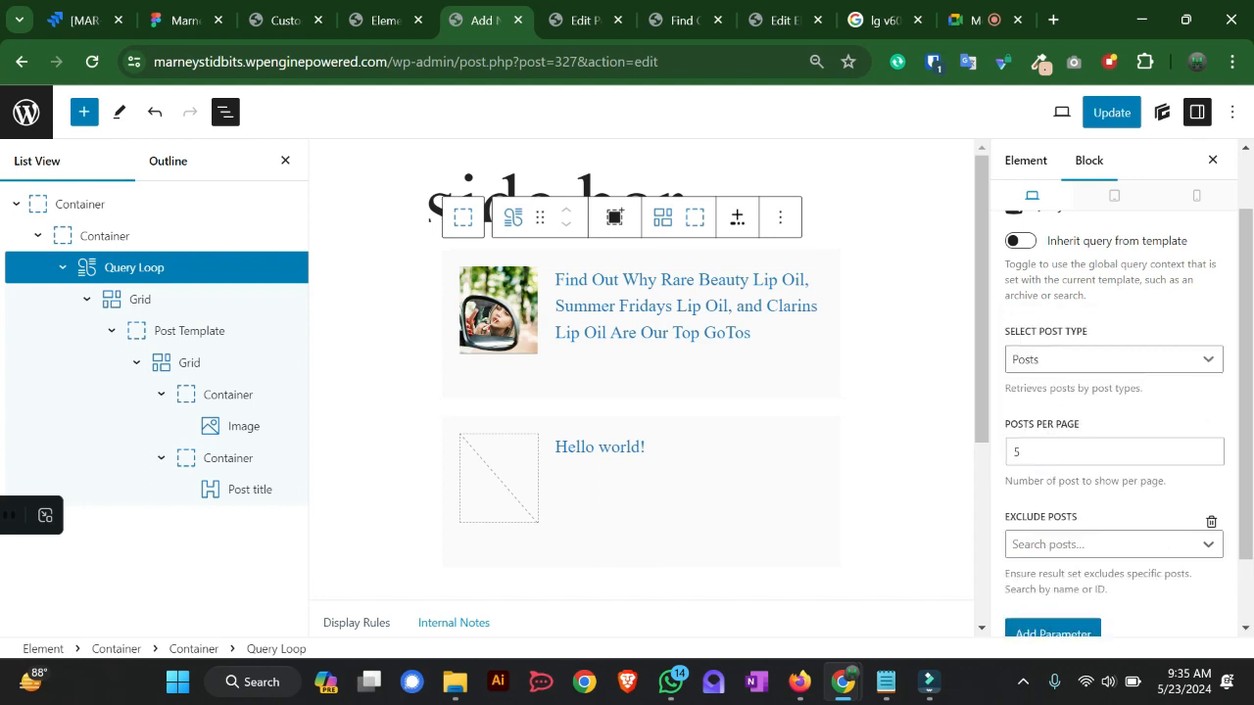
- Set the Query Loop's Exclude posts parameter to Exclude current post and update the side bar element
click(1070, 545)
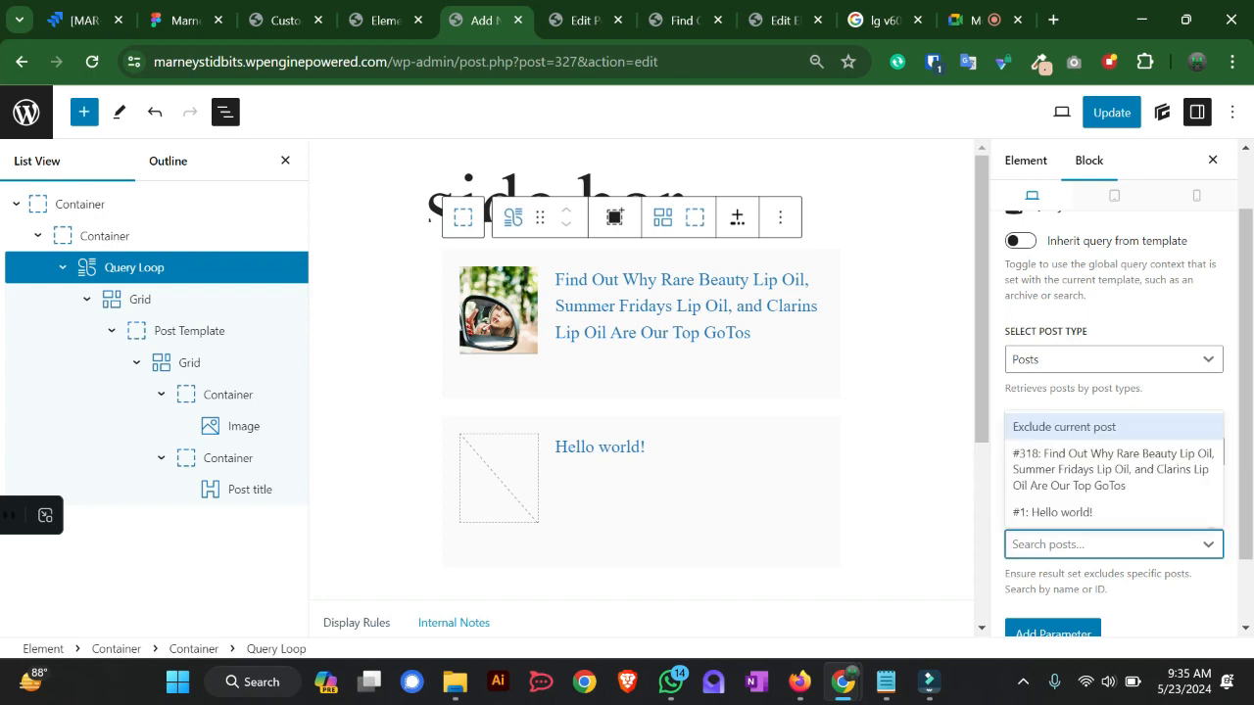
scroll(1070, 545, down, 1)
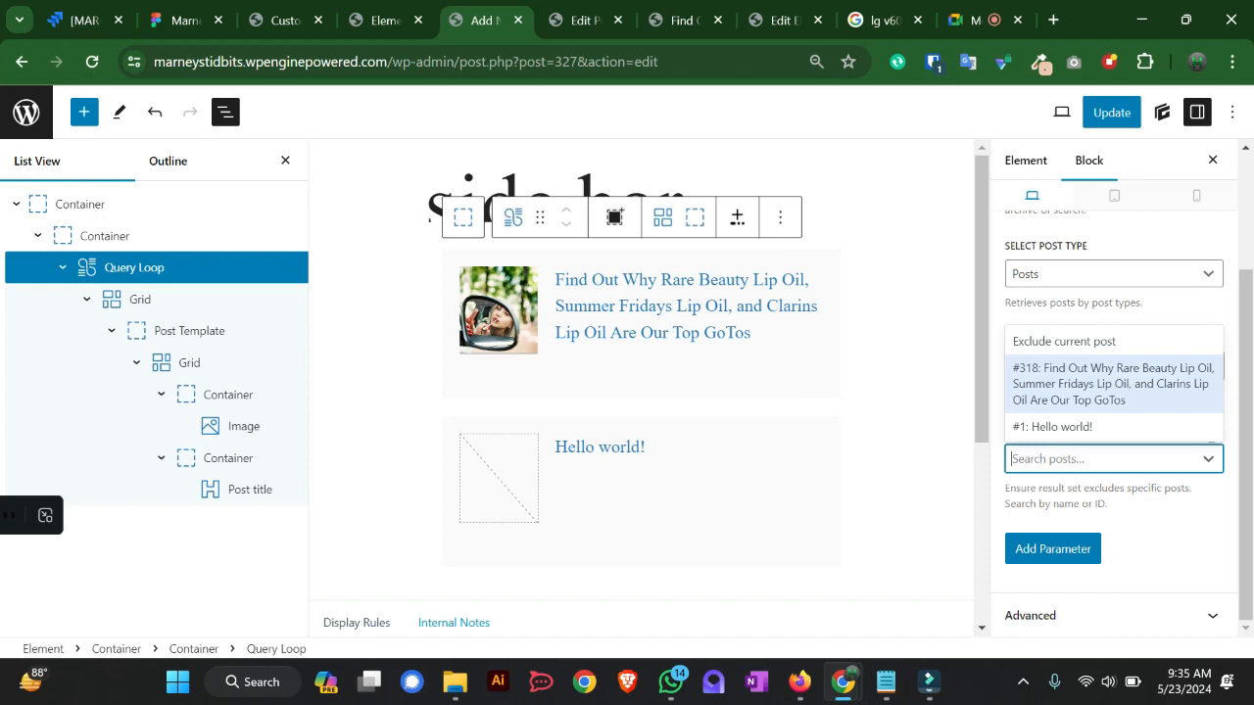
click(1077, 342)
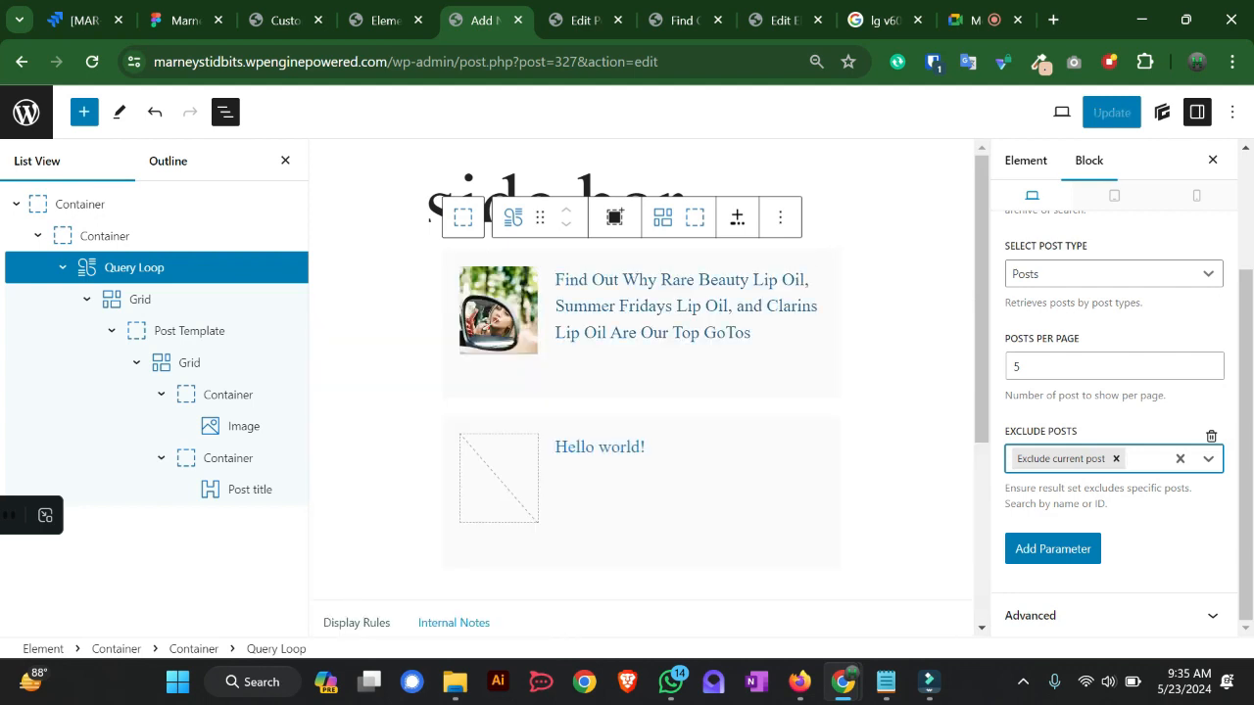
scroll(686, 392, down, 2)
click(1112, 112)
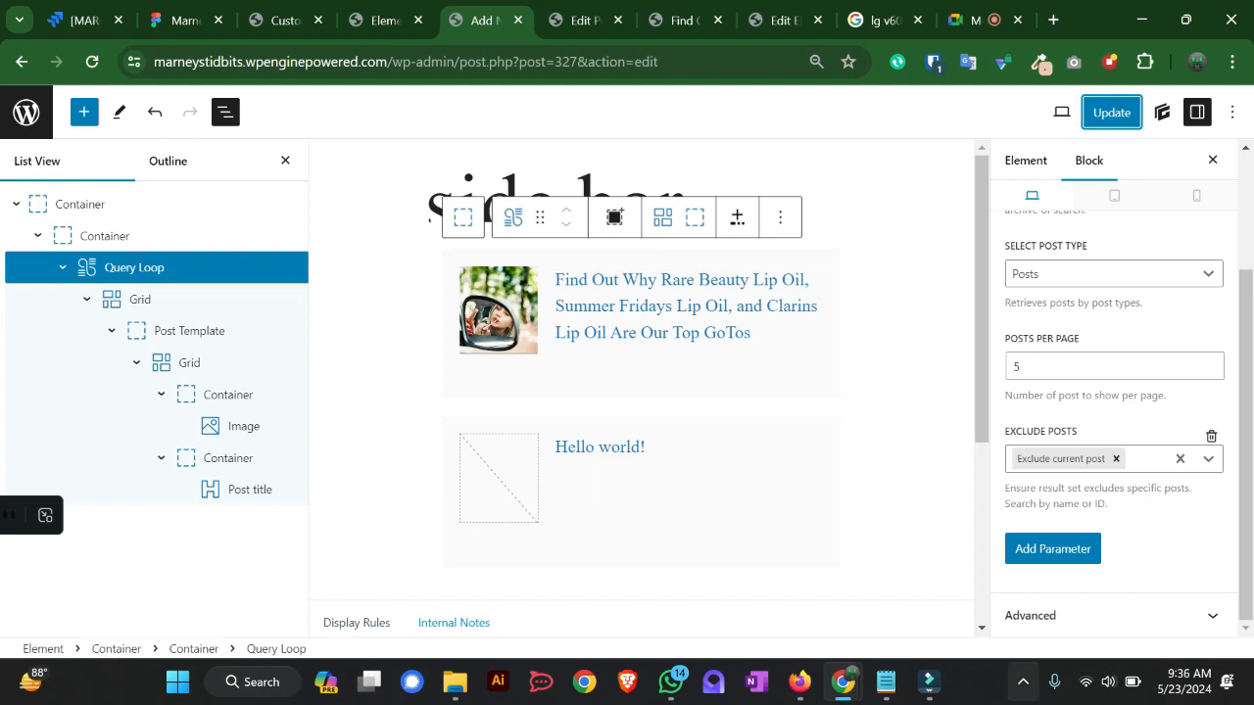
click(1023, 682)
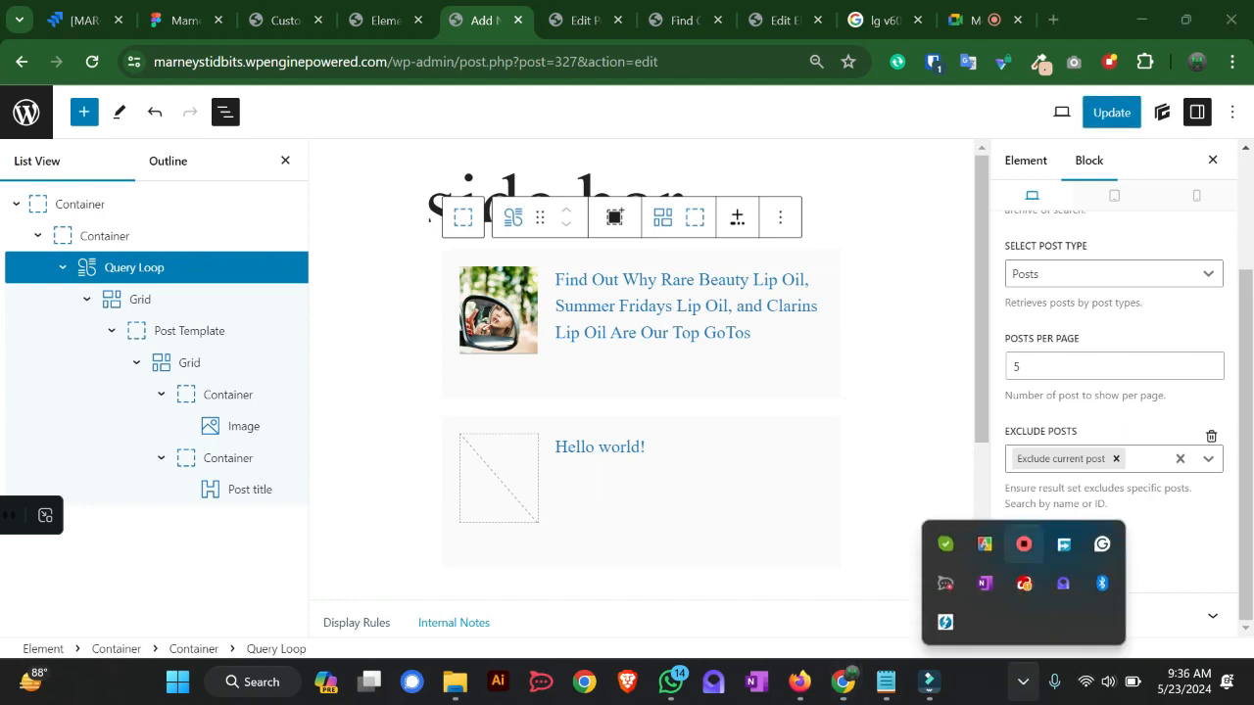
right_click(1024, 543)
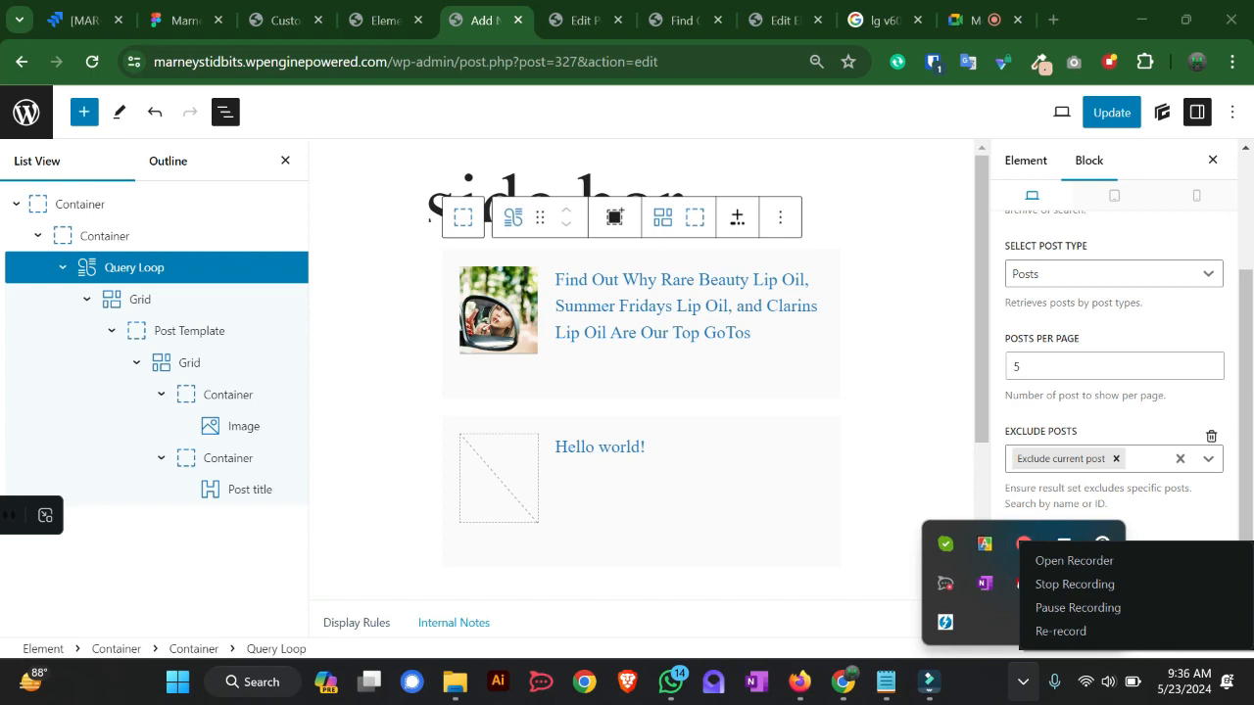
click(907, 466)
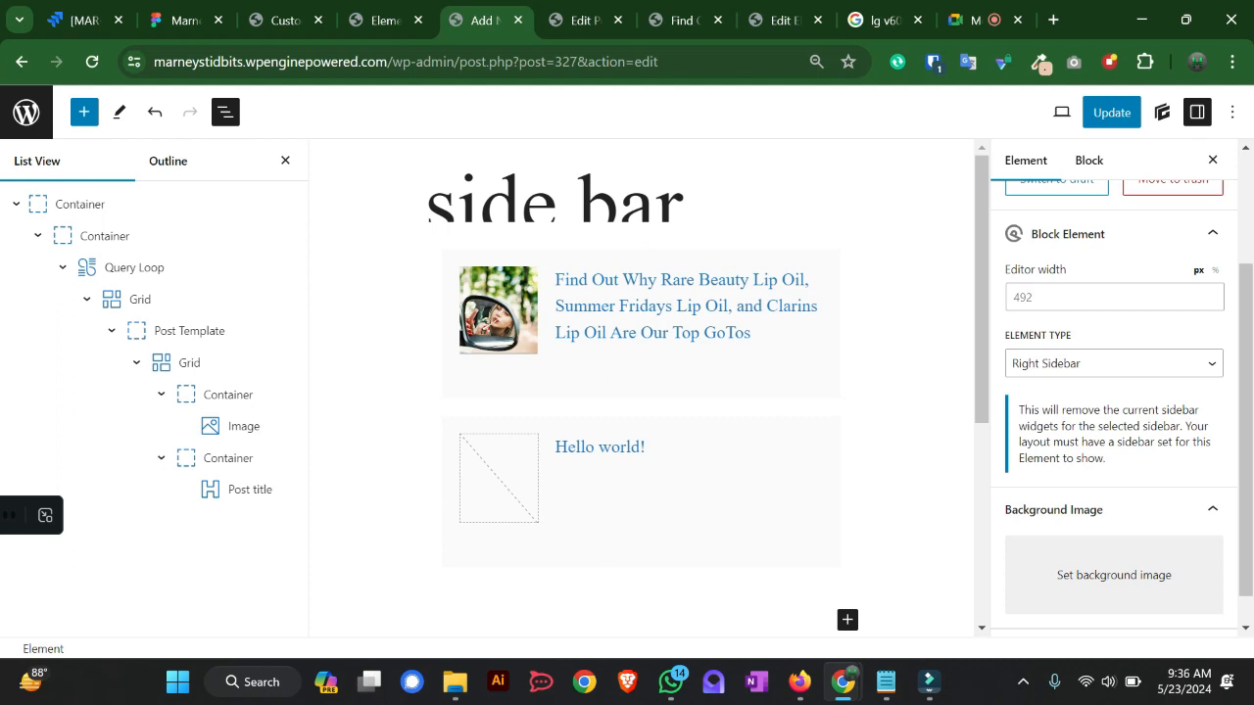
click(686, 307)
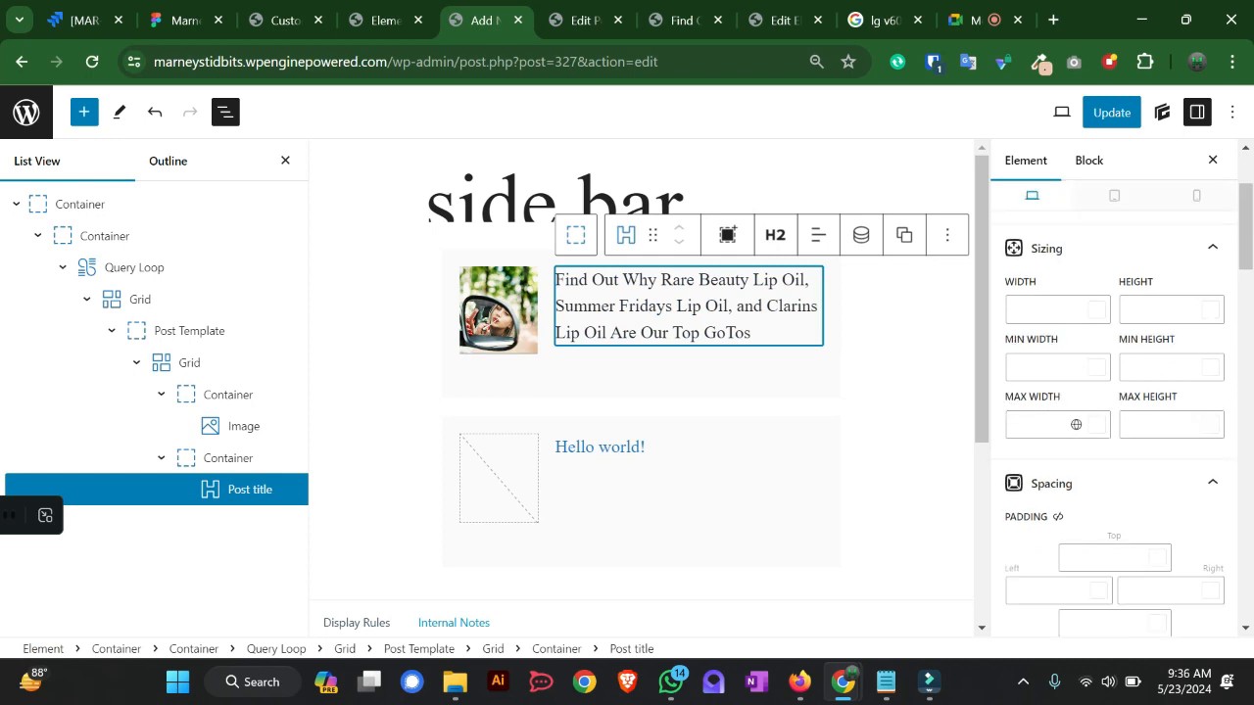
scroll(686, 392, down, 2)
scroll(686, 392, up, 2)
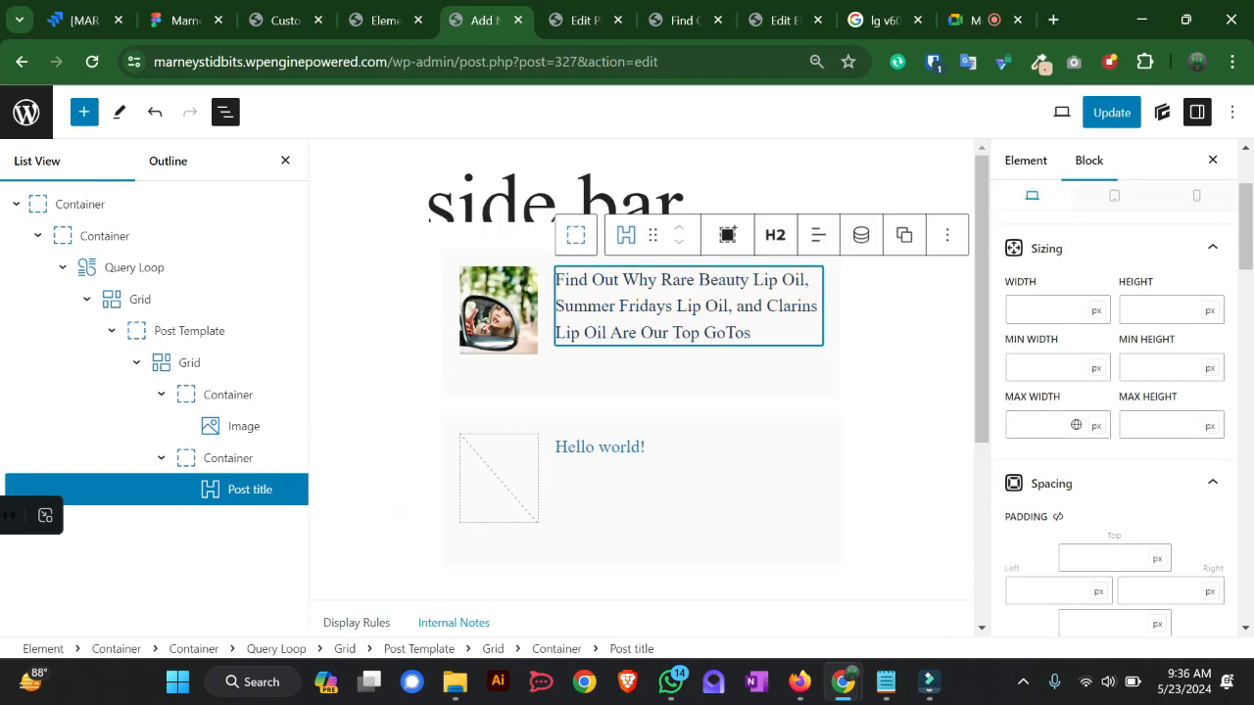
scroll(641, 392, down, 2)
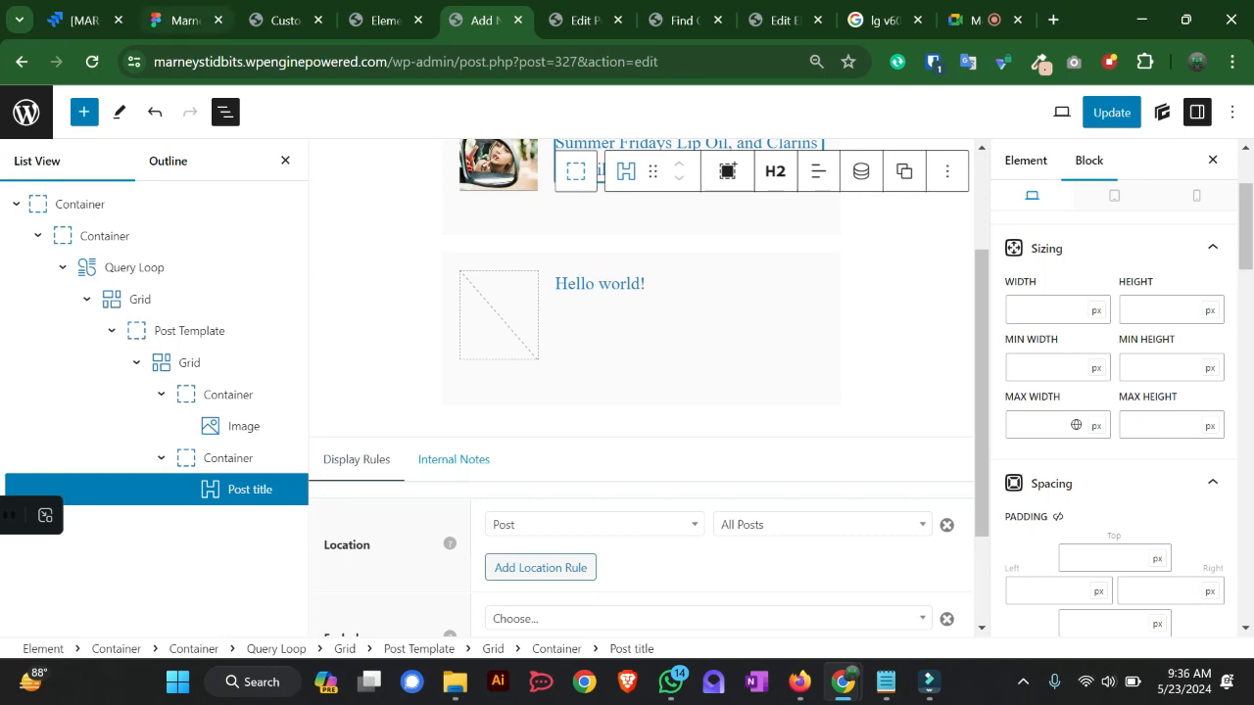
- Switch to the Figma design and inspect the Categories box below the article list in the sidebar
click(181, 19)
scroll(863, 411, down, 3)
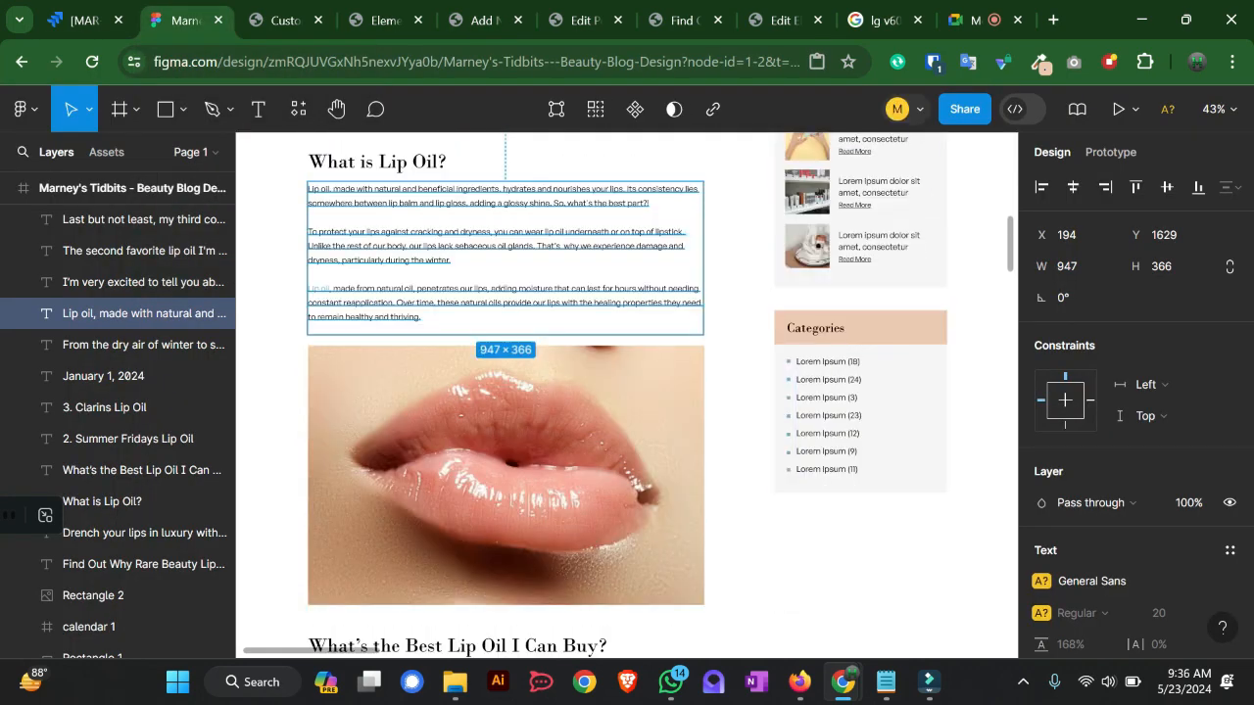
click(861, 401)
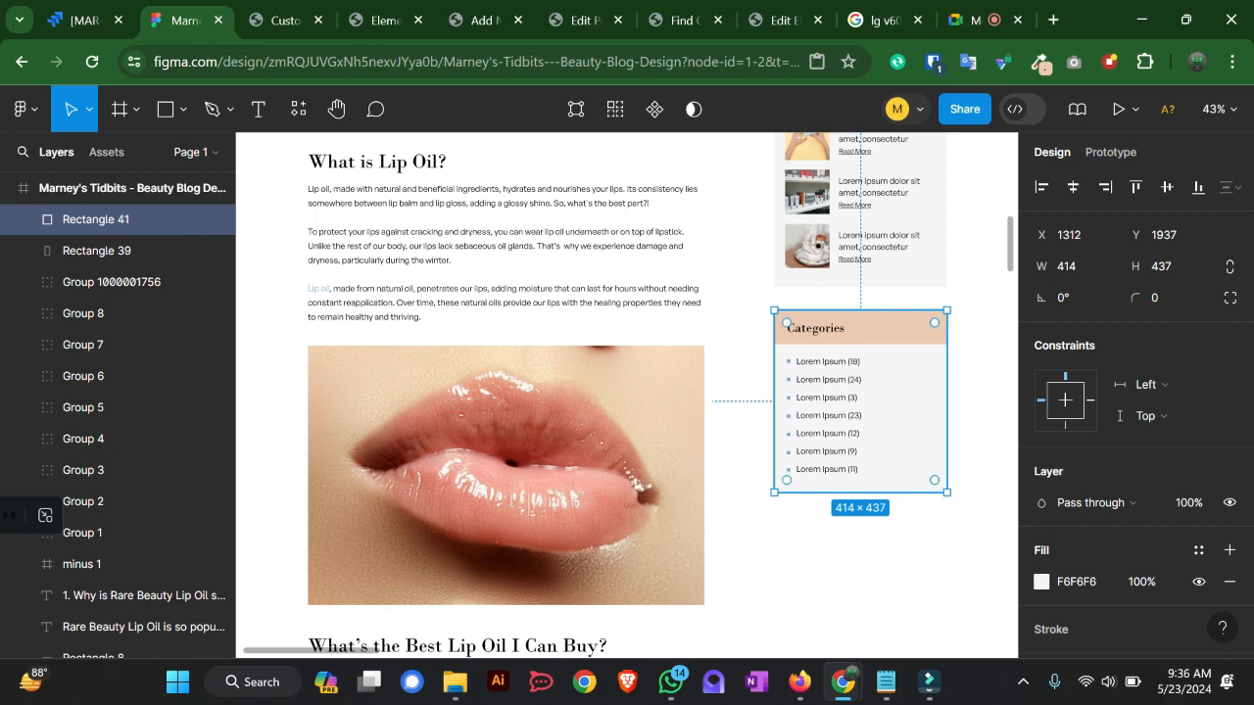
- Switch to the live lip oil post, reload it and examine the sidebar's post list beside the article
click(482, 20)
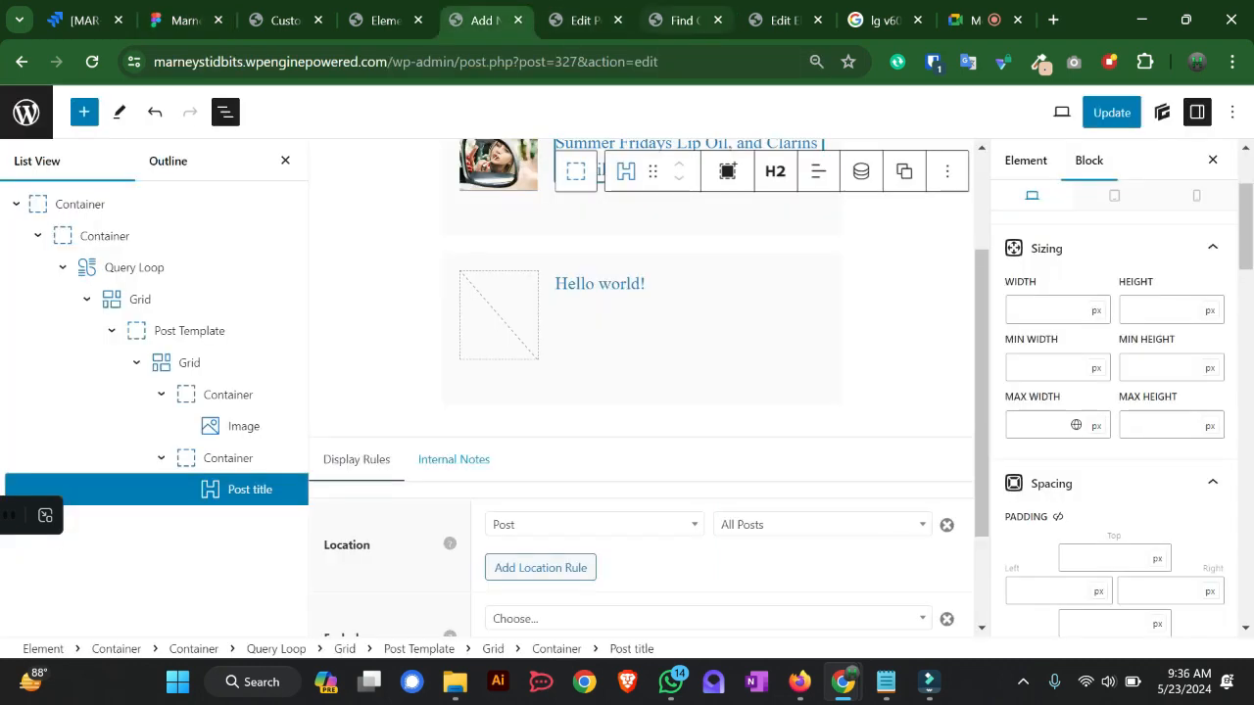
click(686, 20)
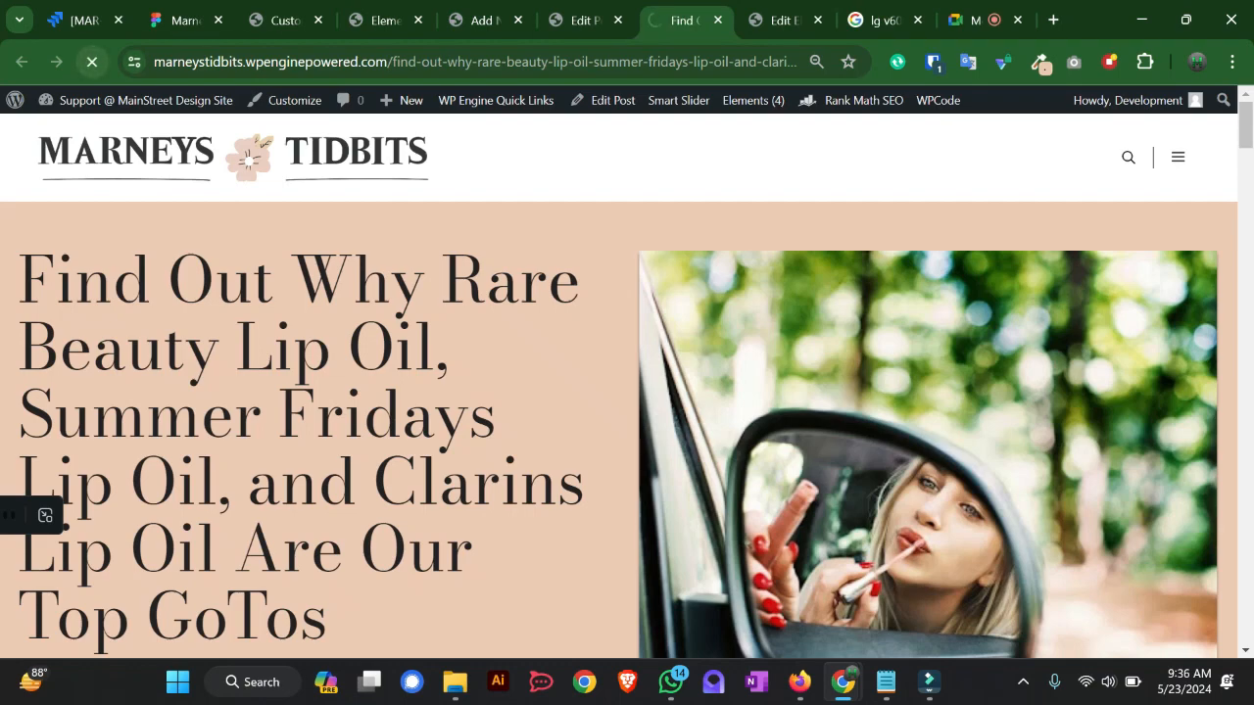
click(92, 61)
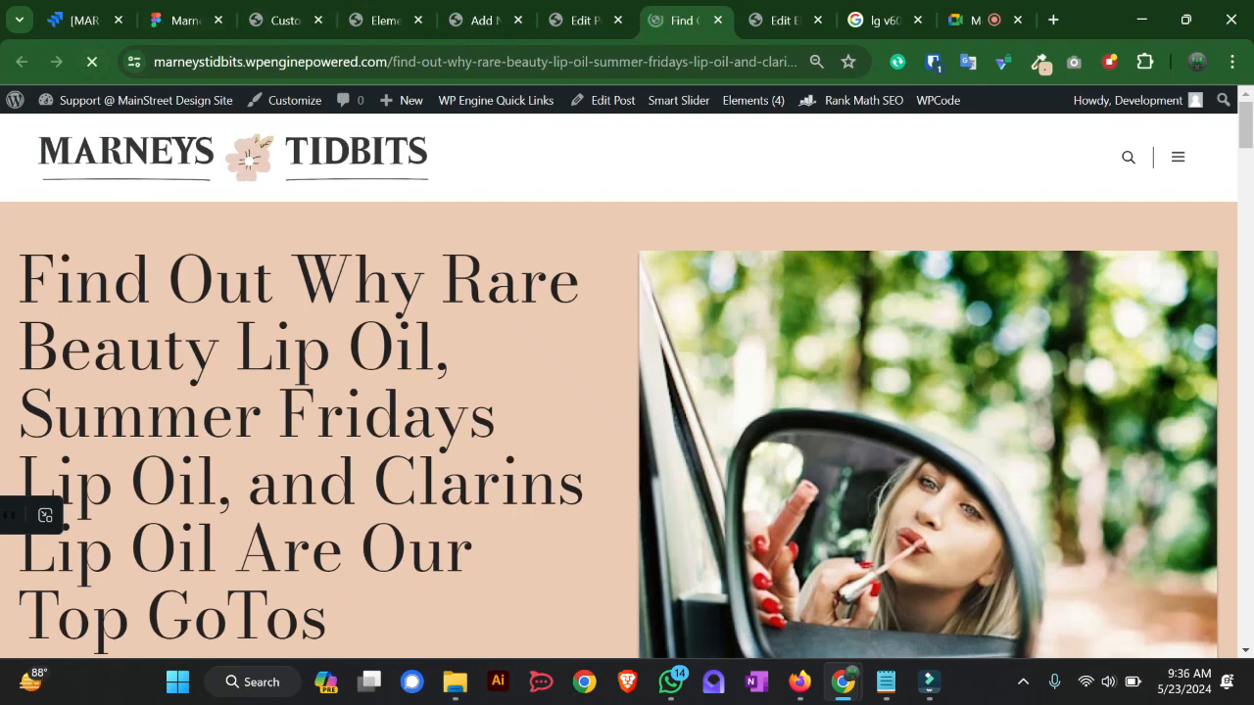
key(ctrl+minus)
key(ctrl+minus)
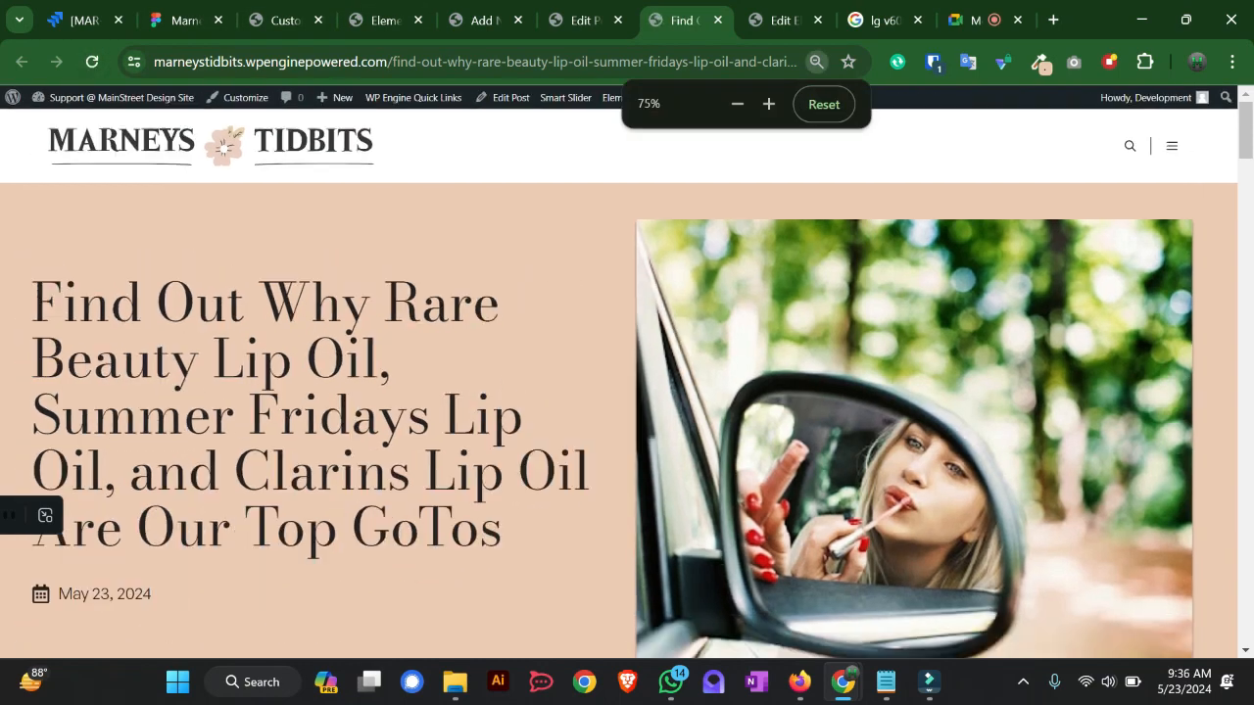
scroll(619, 382, down, 9)
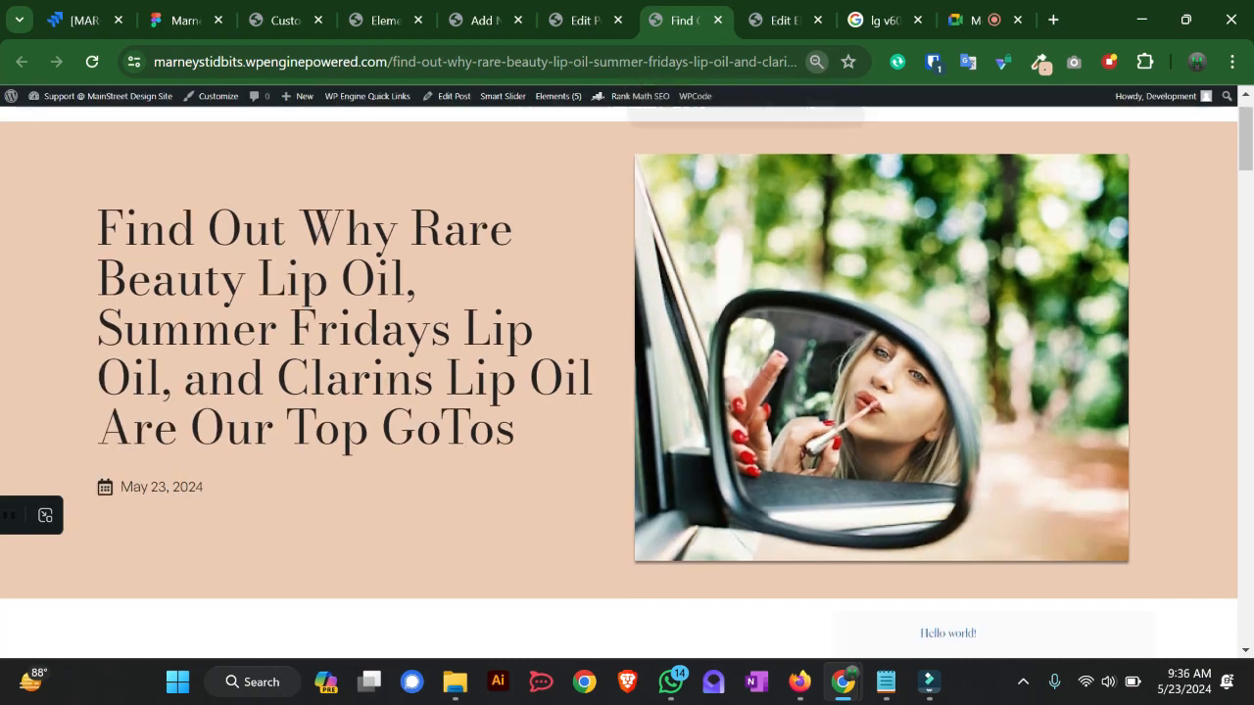
scroll(619, 382, up, 4)
scroll(936, 358, up, 2)
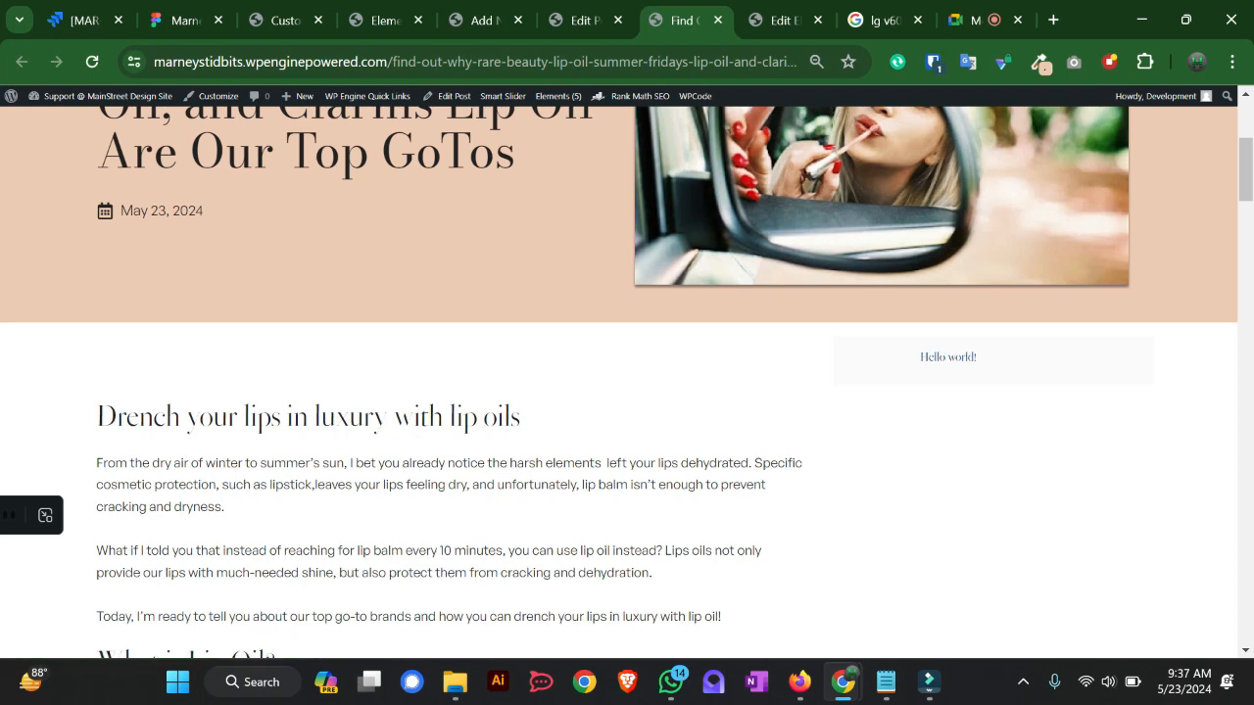
scroll(628, 382, down, 2)
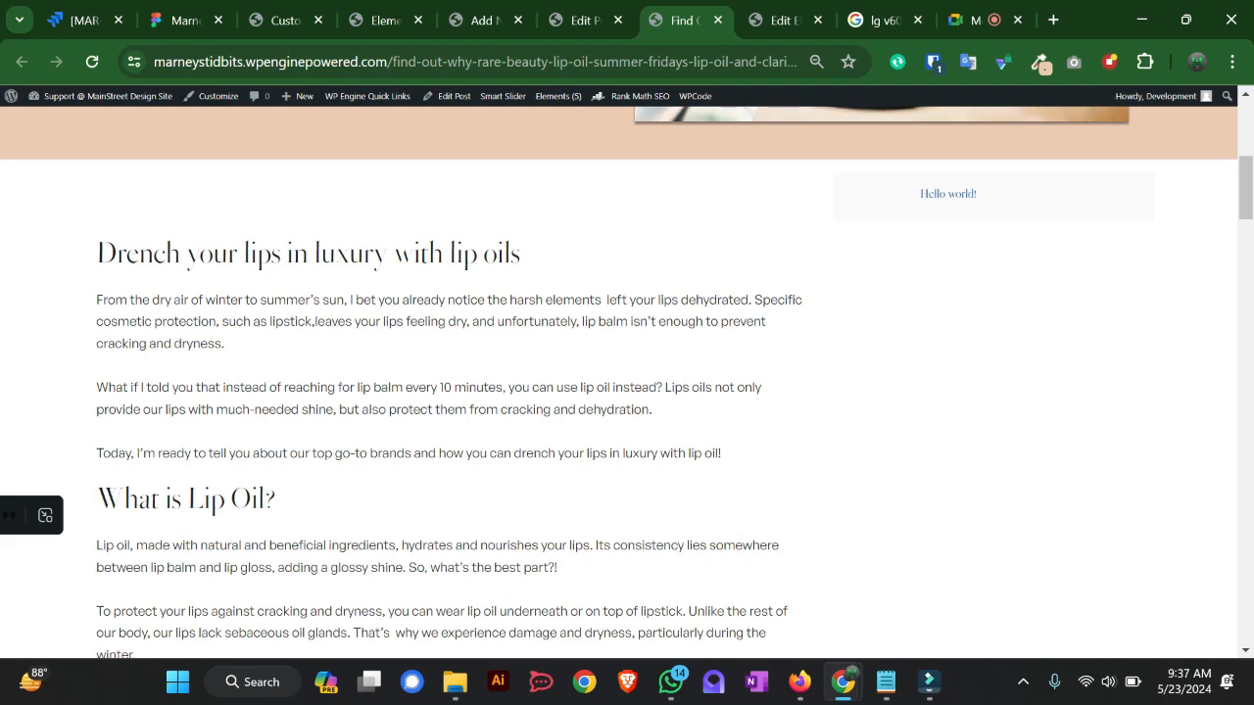
scroll(627, 382, up, 4)
scroll(628, 382, down, 2)
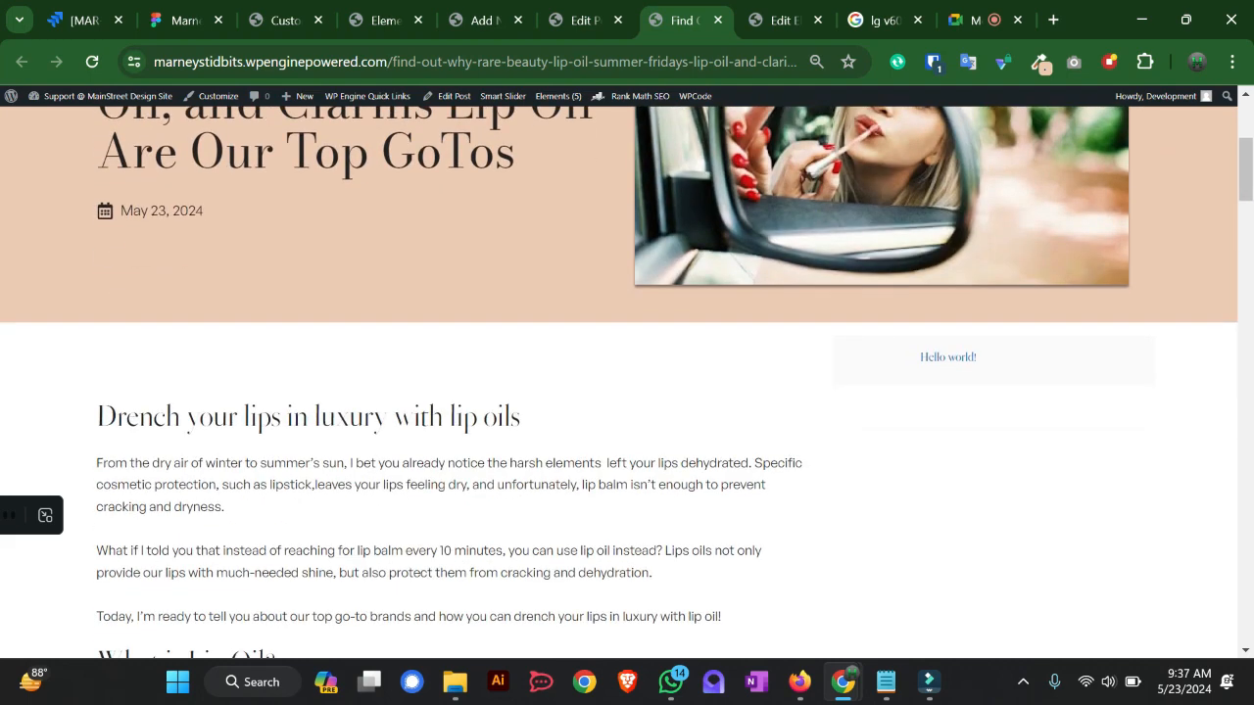
scroll(627, 382, down, 2)
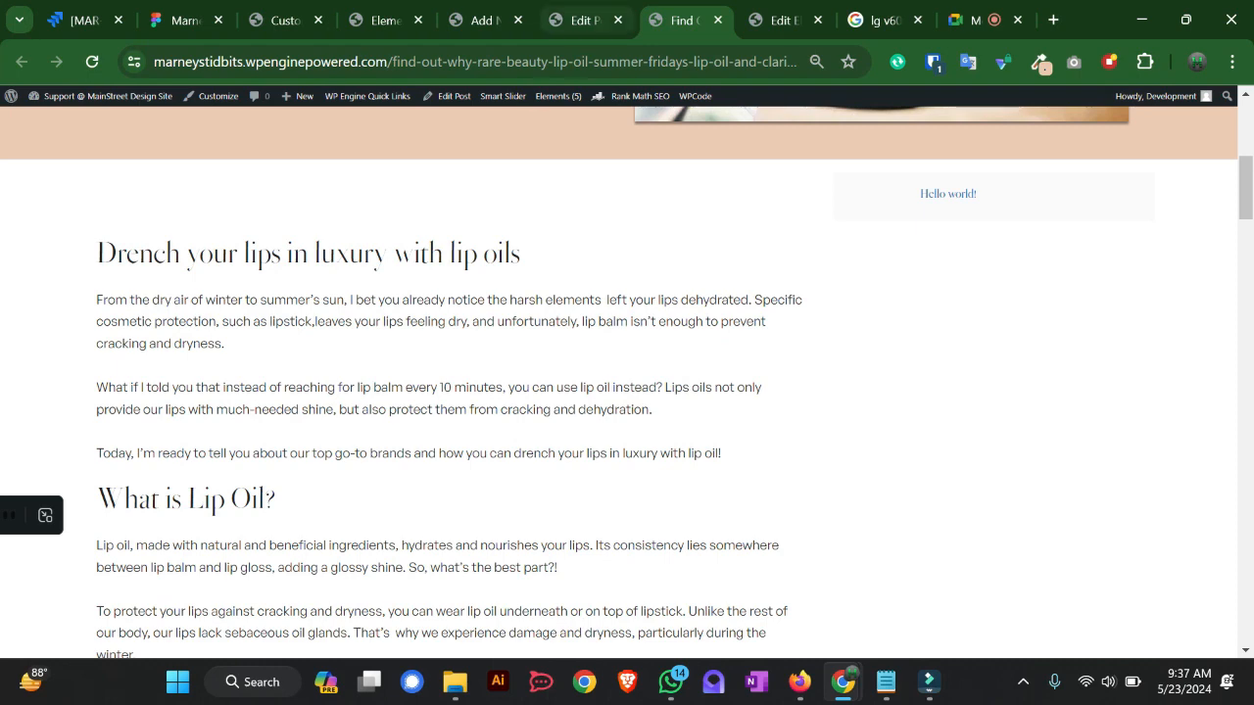
- Examine the live lip oil post's headings, body text and image beside the sidebar, and preview its header navigation menu
scroll(627, 382, up, 4)
scroll(627, 382, down, 4)
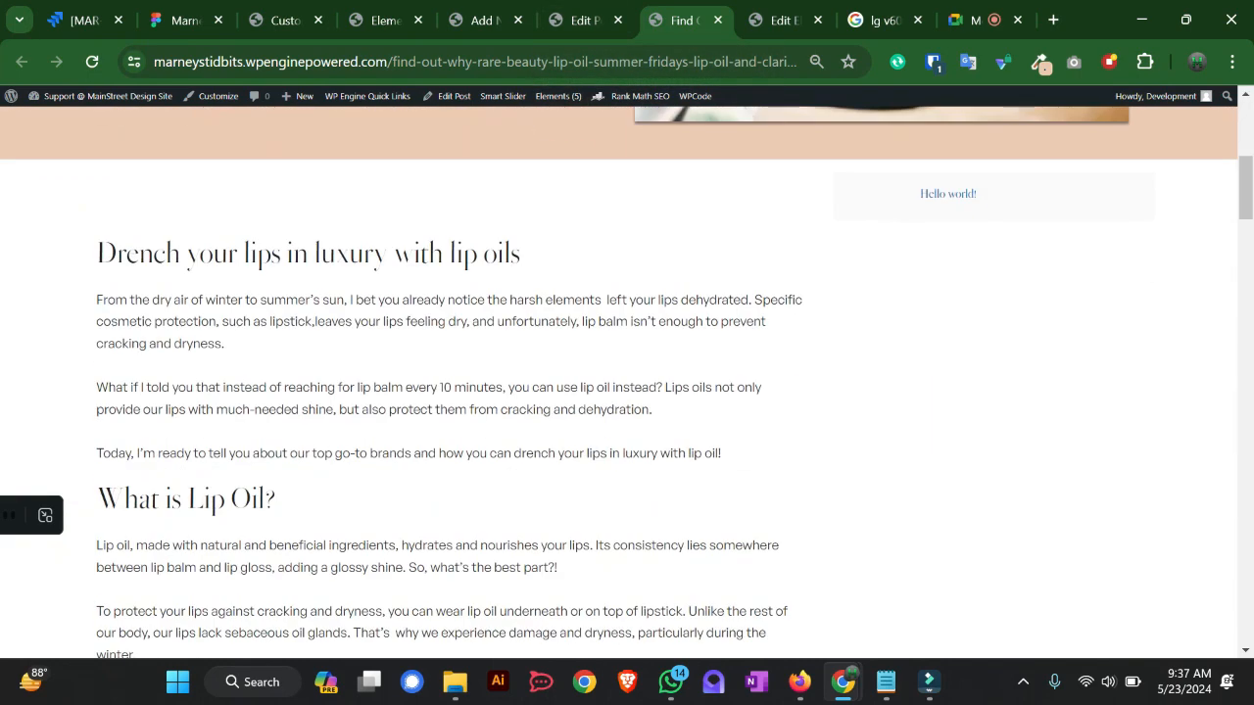
drag(96, 253, 230, 545)
click(230, 545)
scroll(627, 382, up, 2)
scroll(627, 382, down, 7)
scroll(627, 382, down, 7)
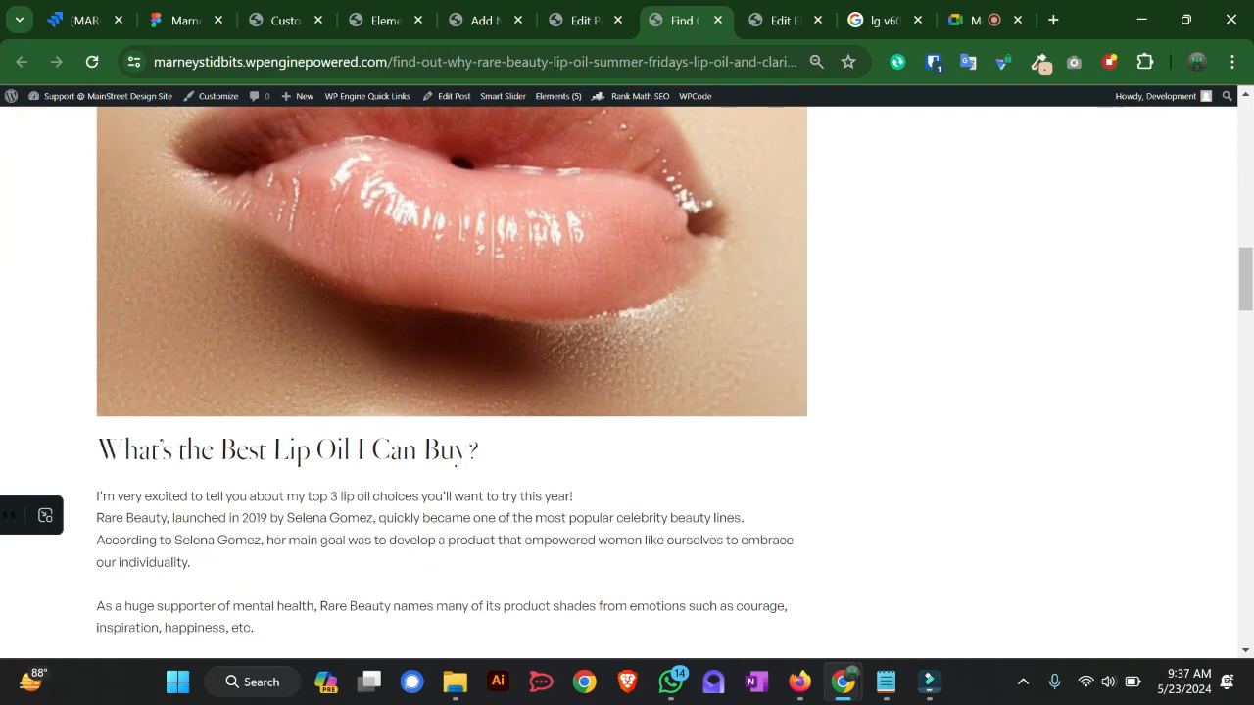
scroll(627, 382, up, 16)
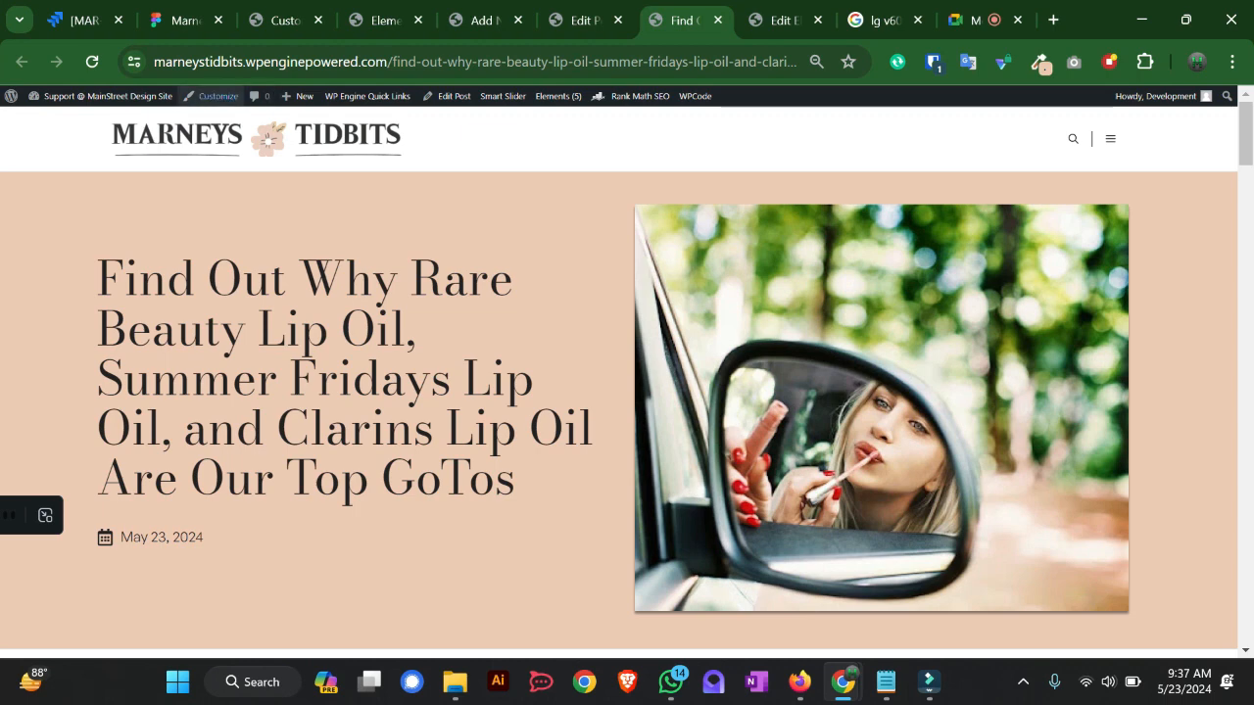
click(1111, 139)
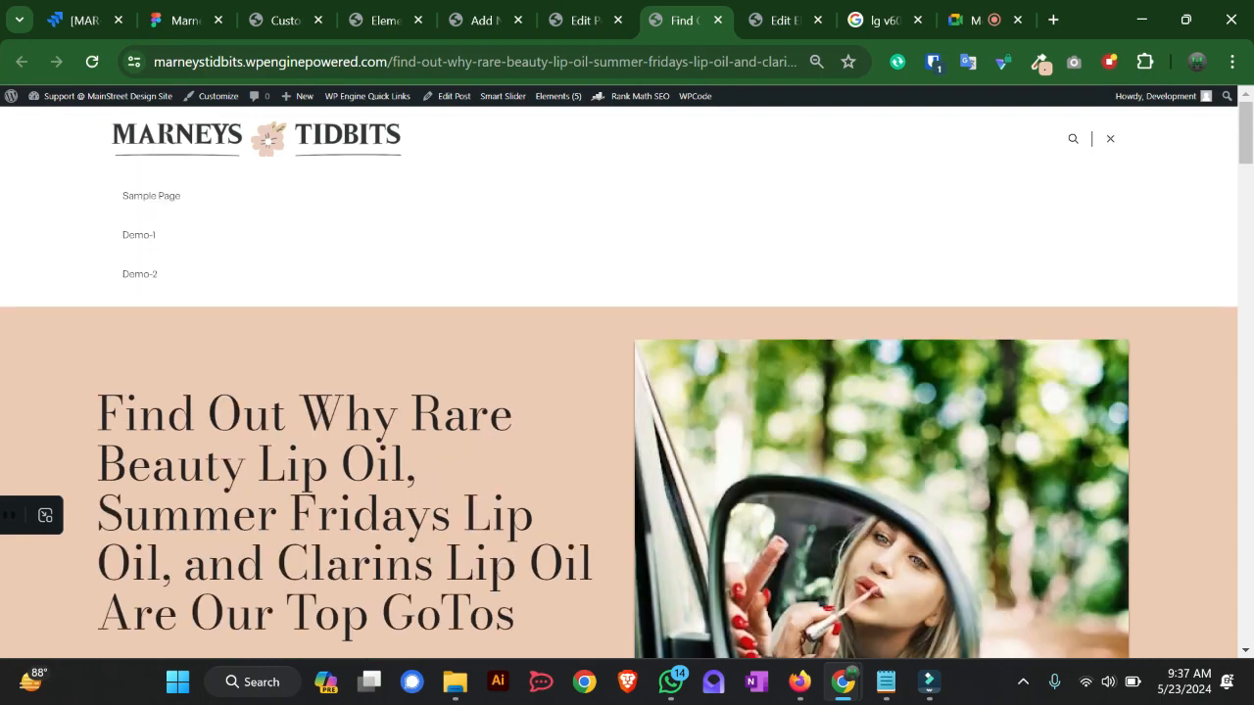
click(1110, 138)
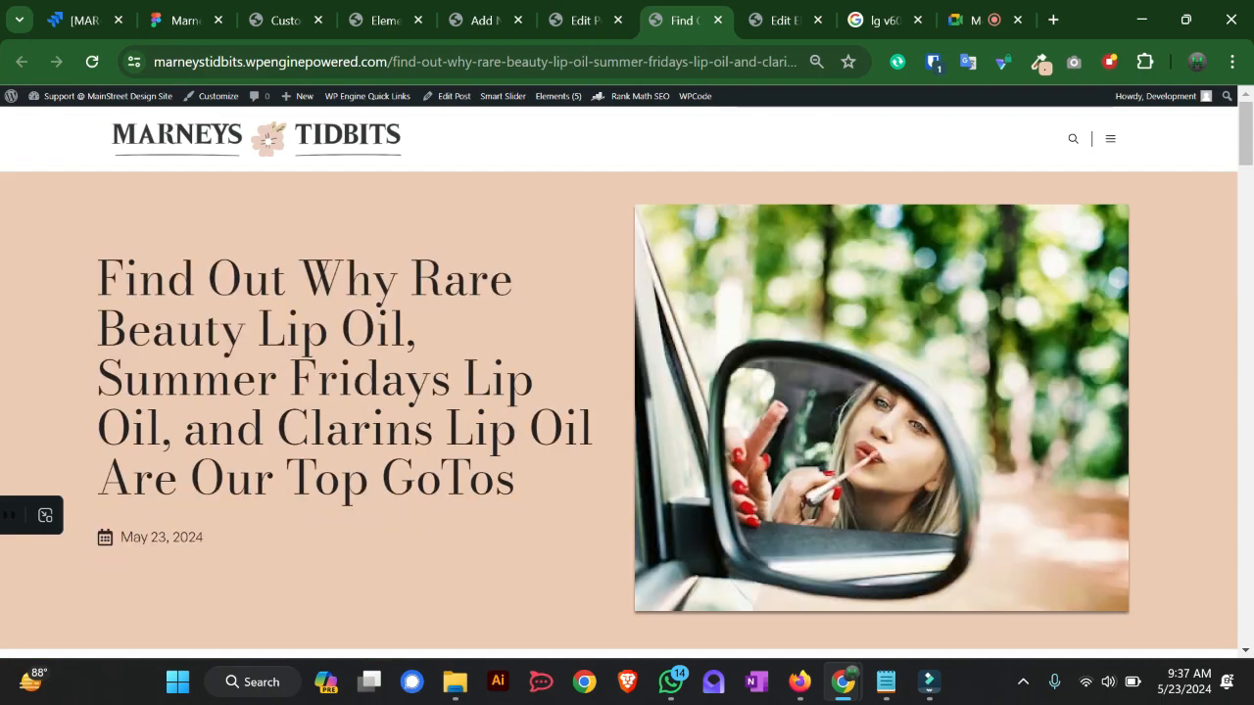
- Switch to the theme Customizer and review the Additional CSS from the font-face rules to the end
click(181, 20)
click(284, 19)
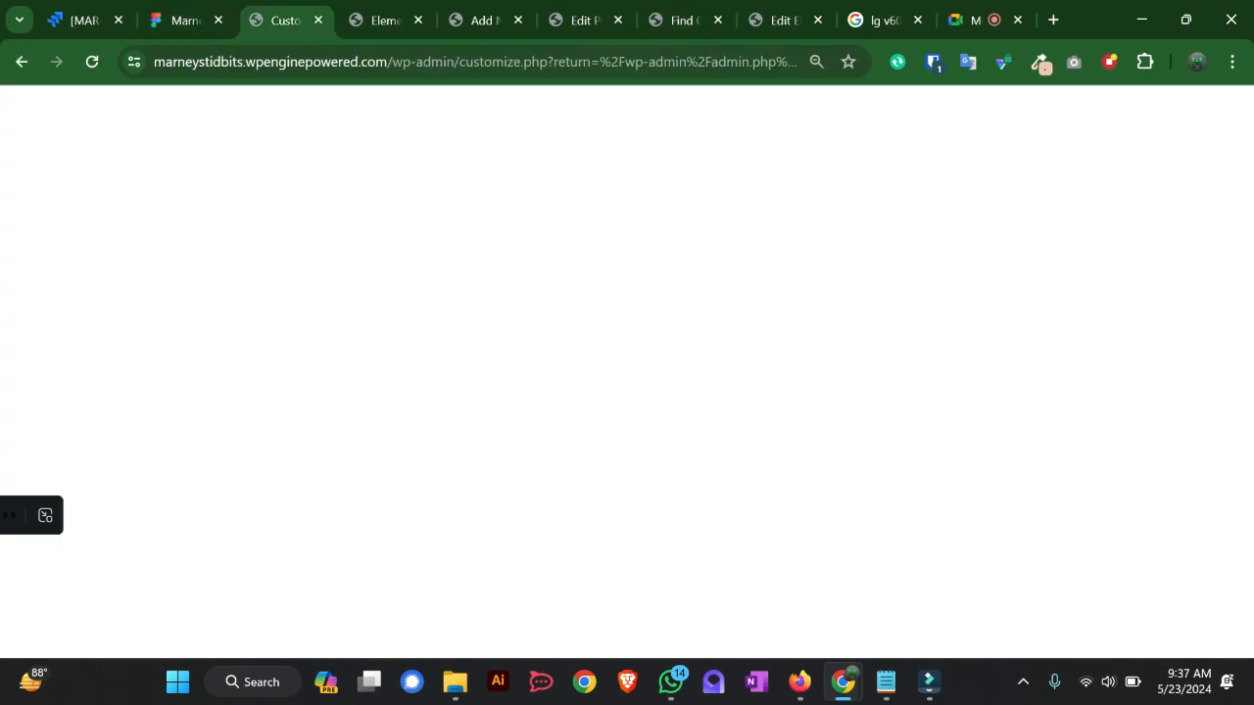
scroll(107, 401, up, 10)
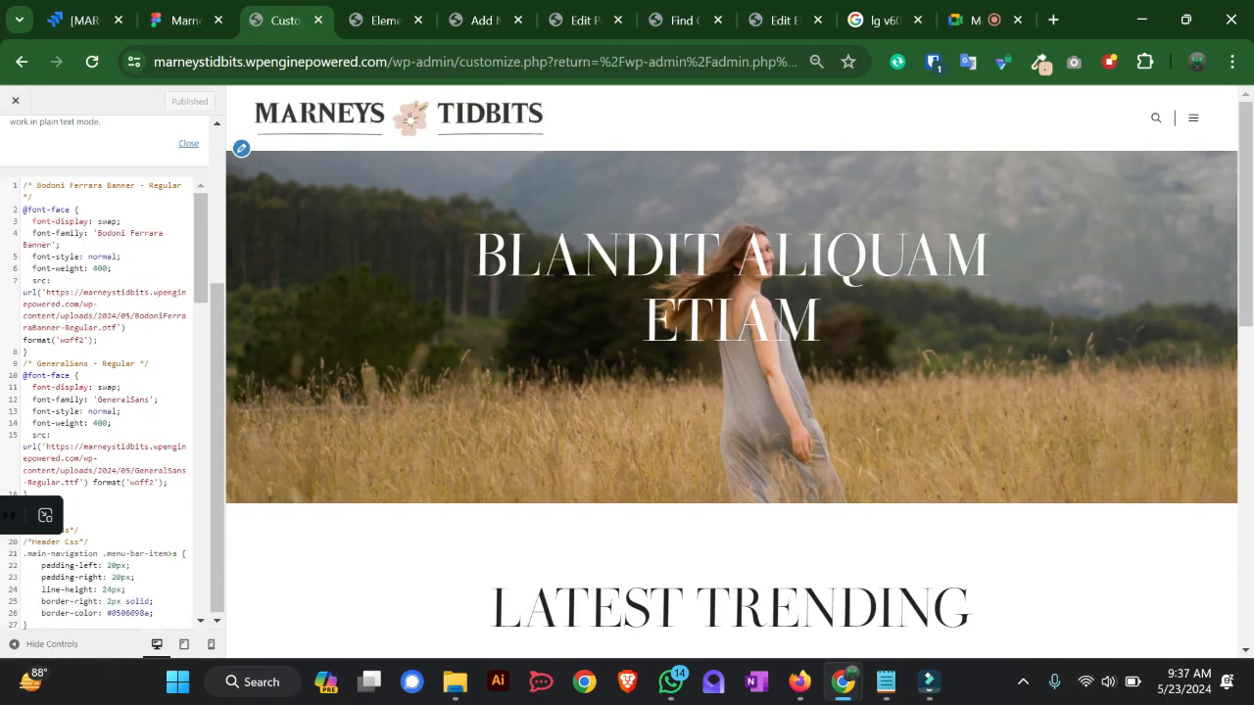
scroll(108, 402, down, 10)
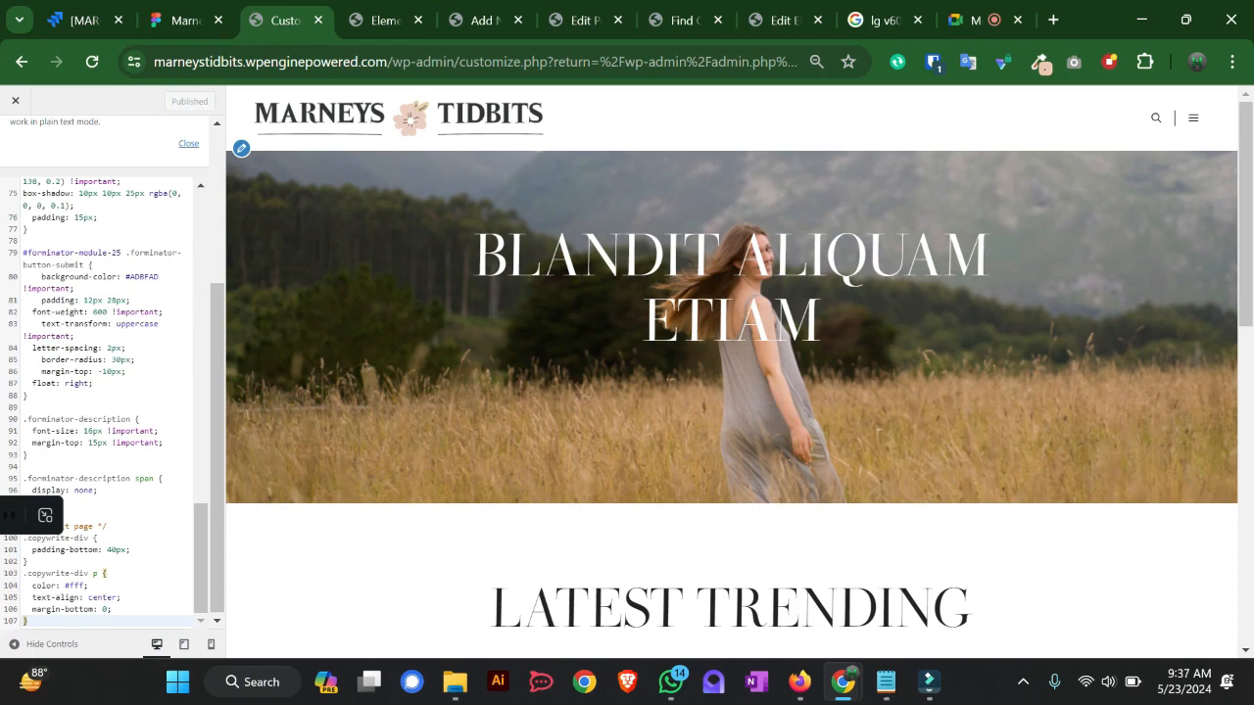
scroll(108, 401, up, 10)
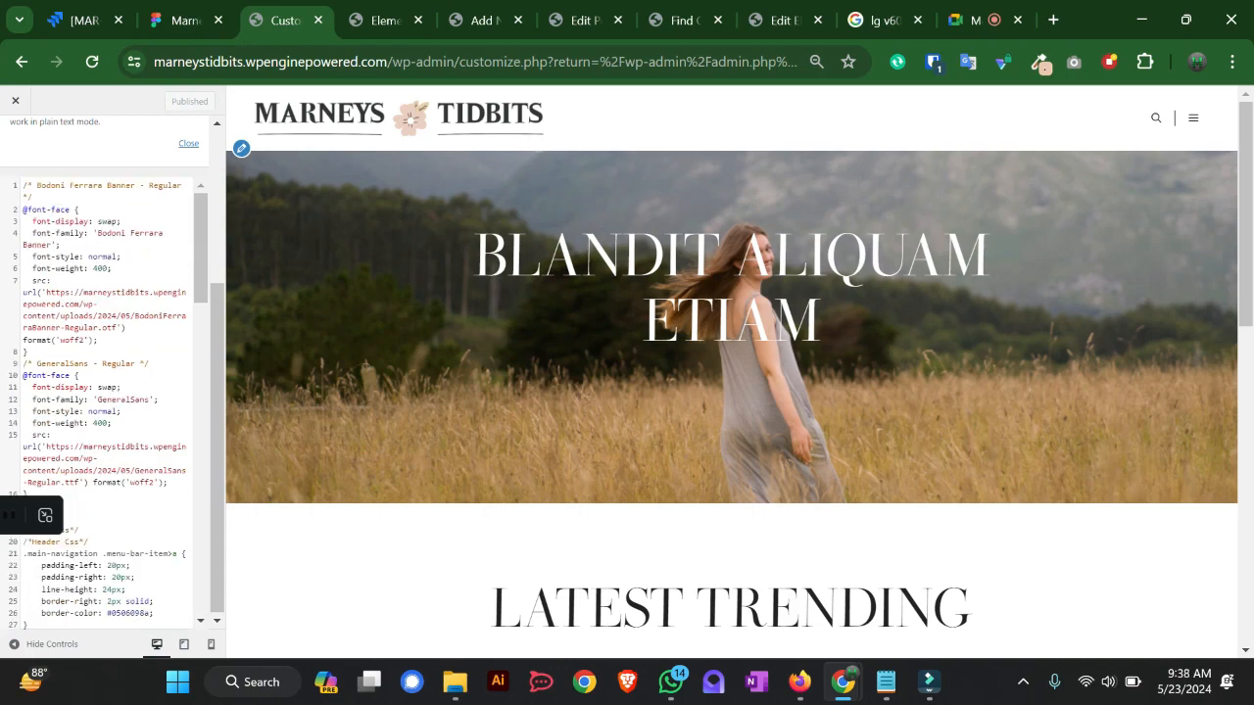
scroll(108, 401, down, 10)
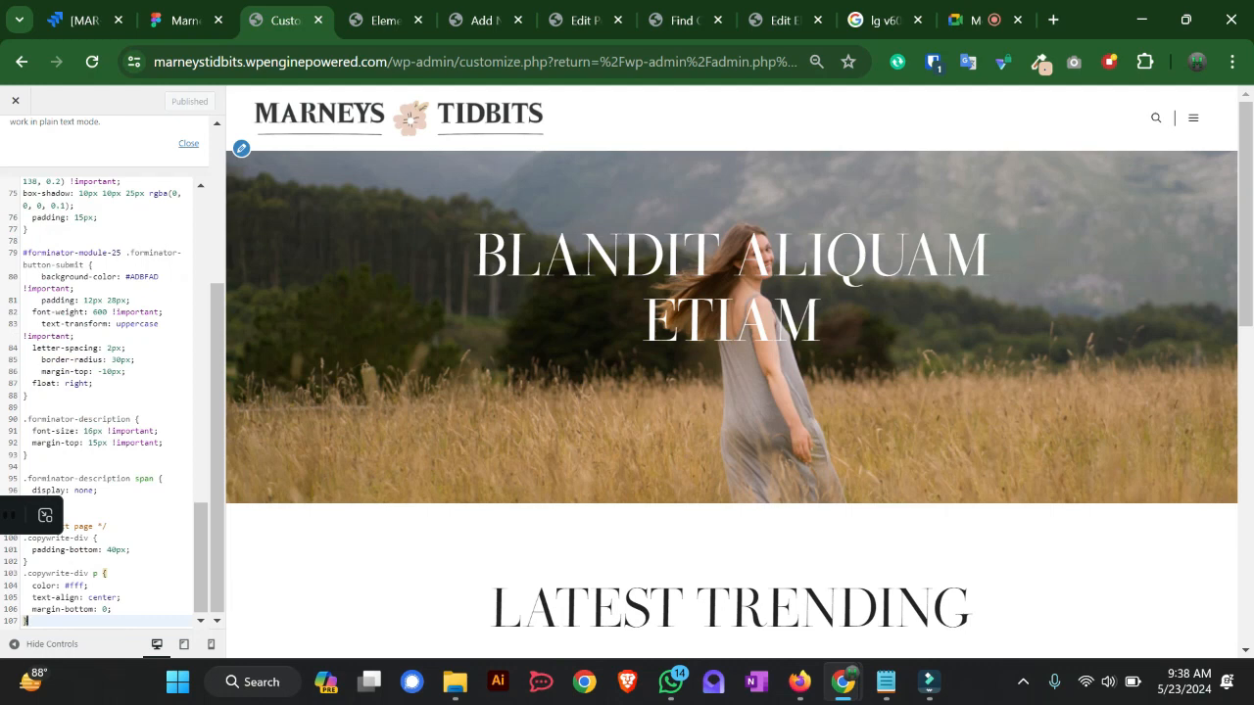
- Switch to the Figma design and examine the sidebar's Latest Articles and Categories boxes against the page header and article
click(187, 19)
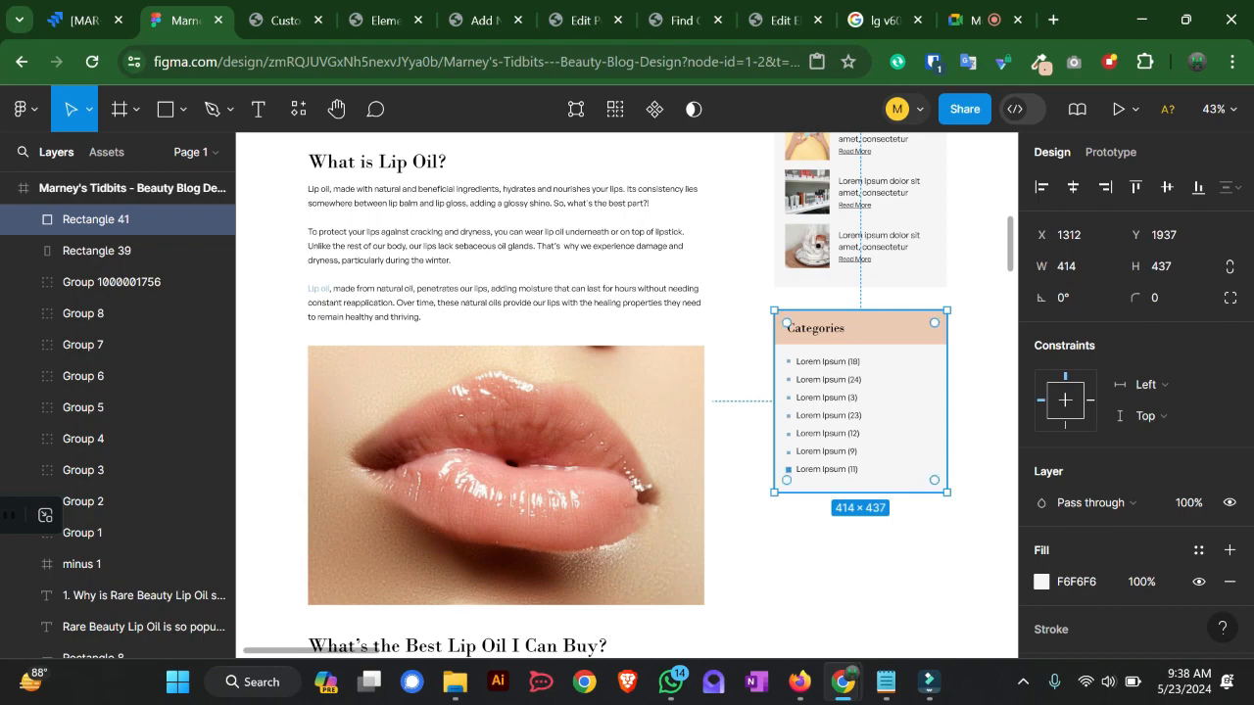
scroll(627, 392, up, 3)
scroll(807, 441, up, 6)
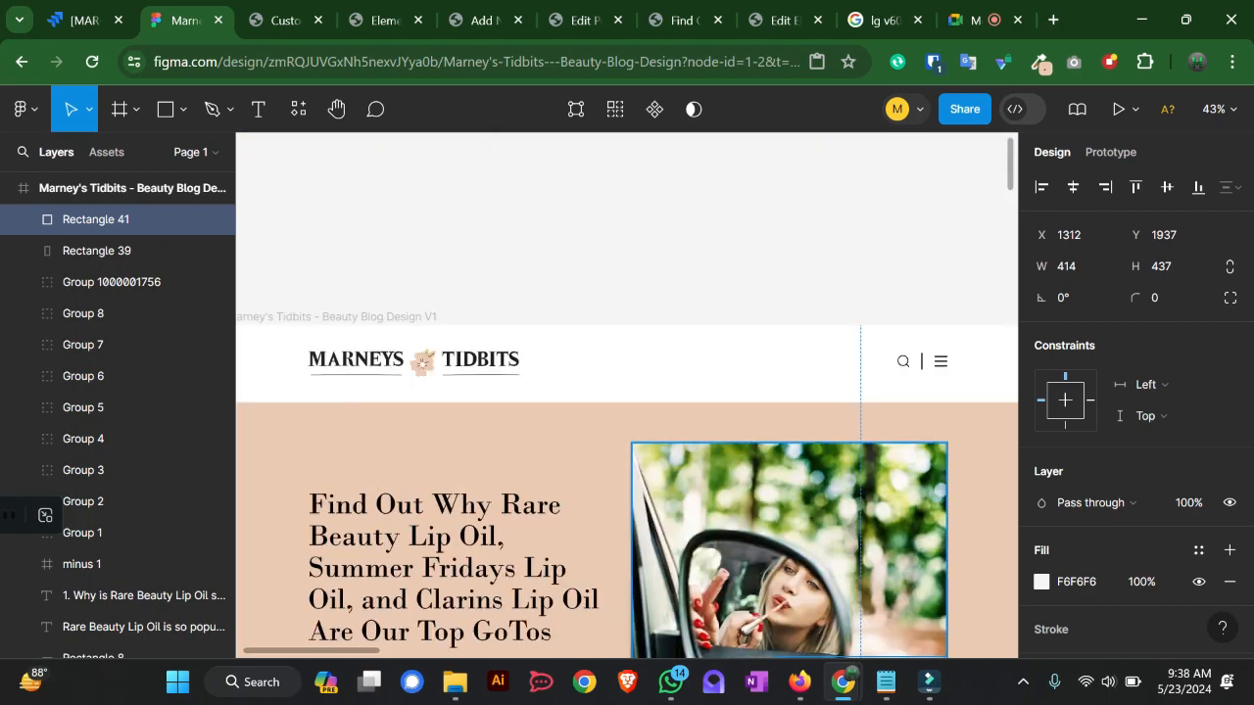
scroll(807, 441, down, 6)
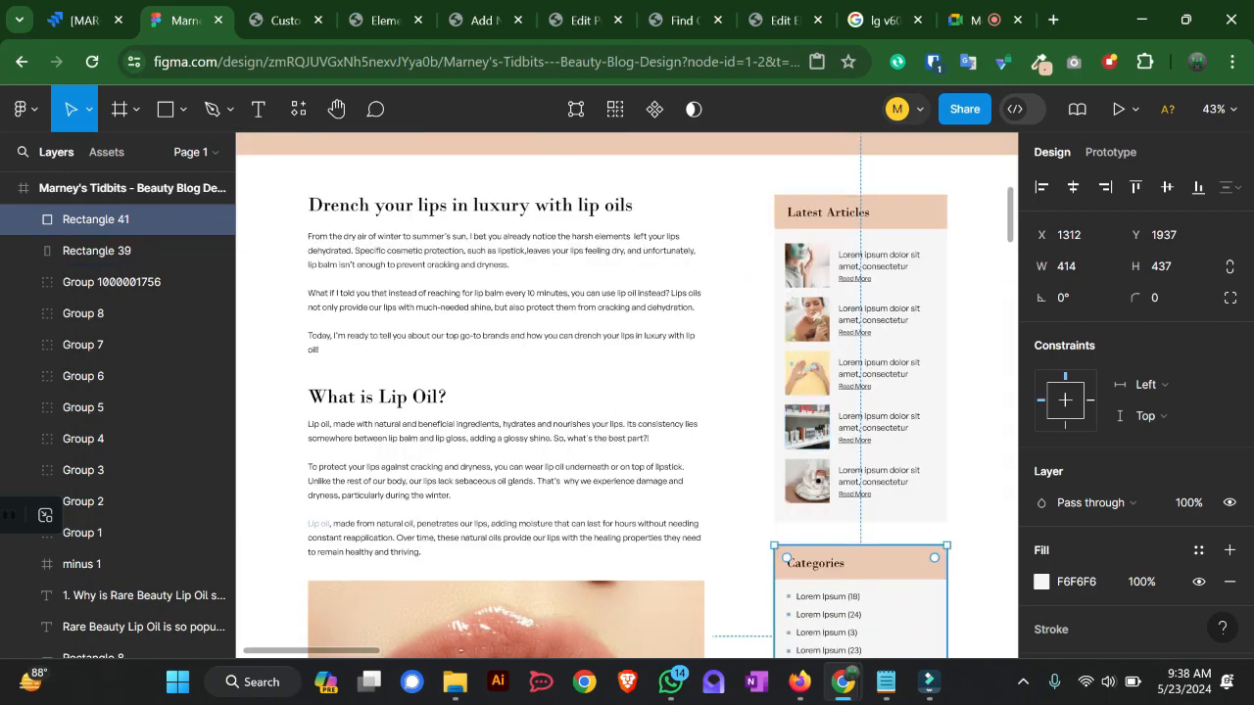
scroll(808, 441, down, 2)
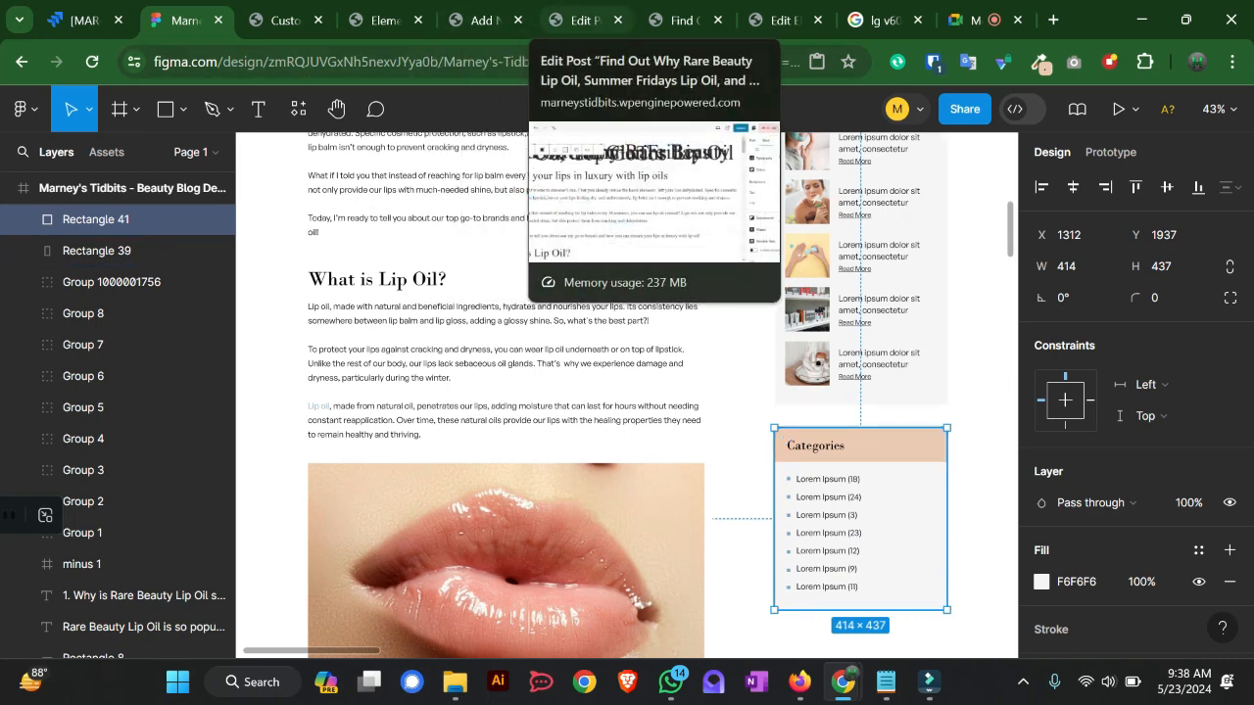
- Switch to the side bar element editor and add a new container with a nested inner container below the post list
click(585, 19)
click(482, 19)
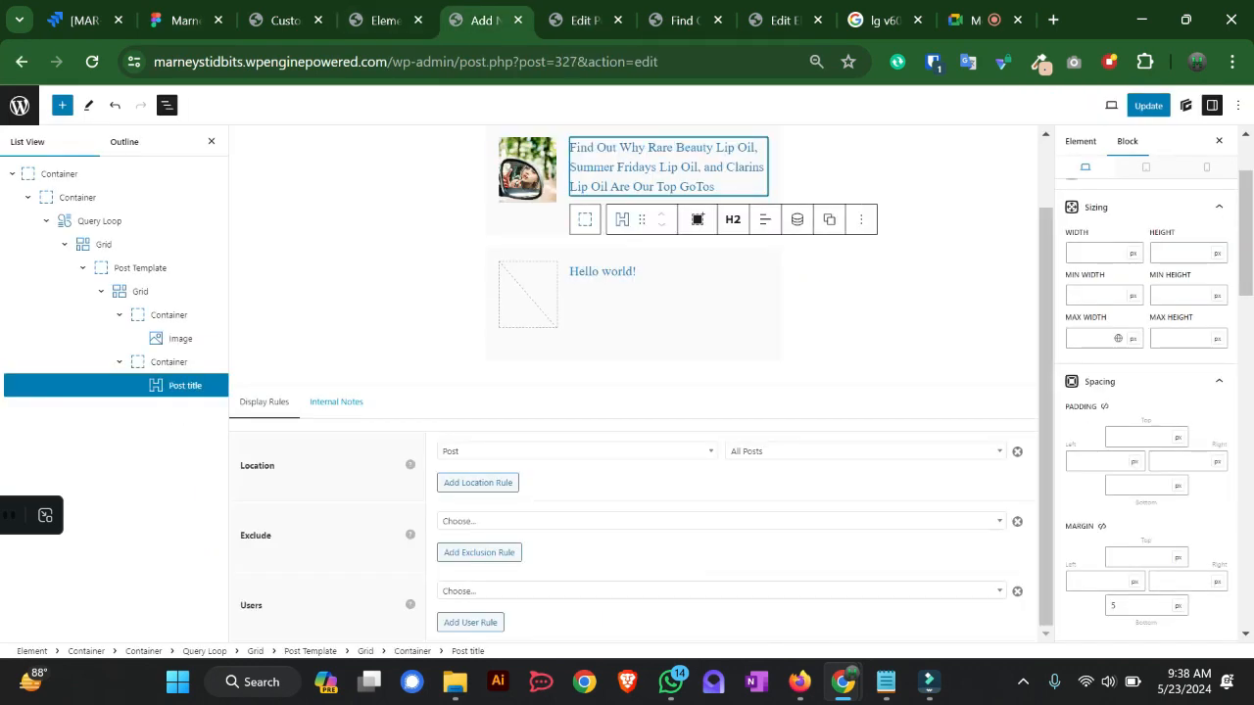
click(60, 173)
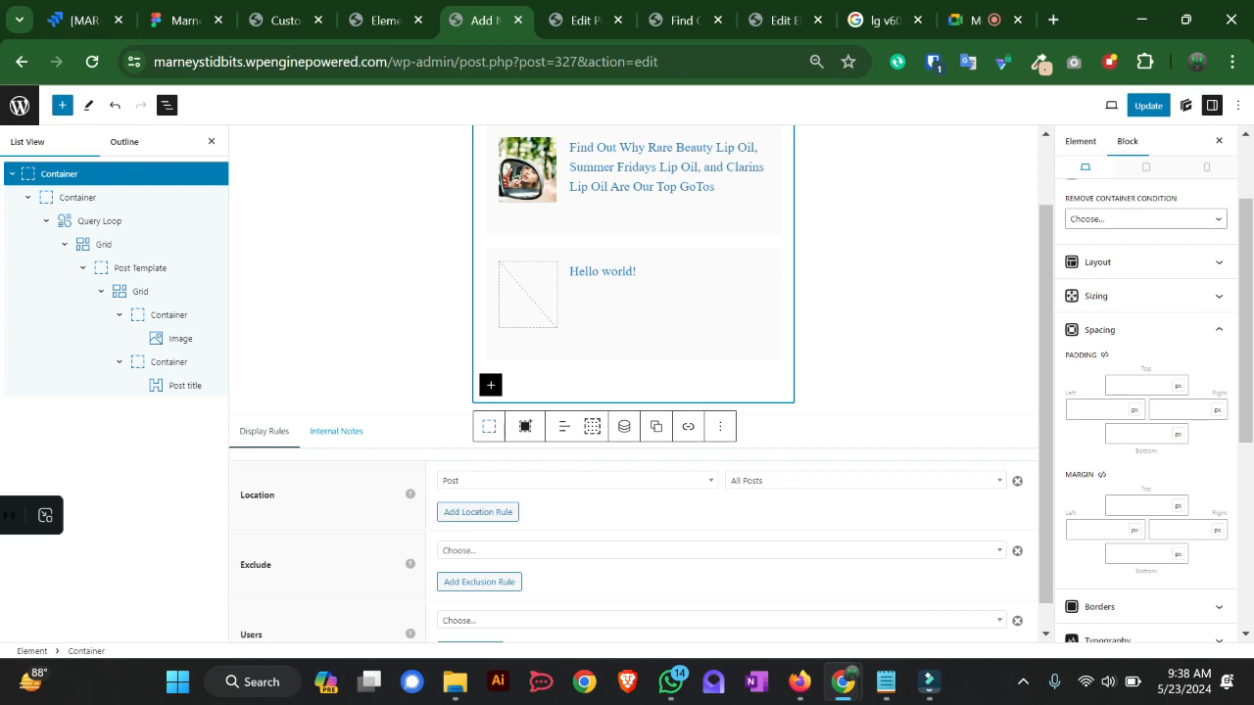
click(906, 285)
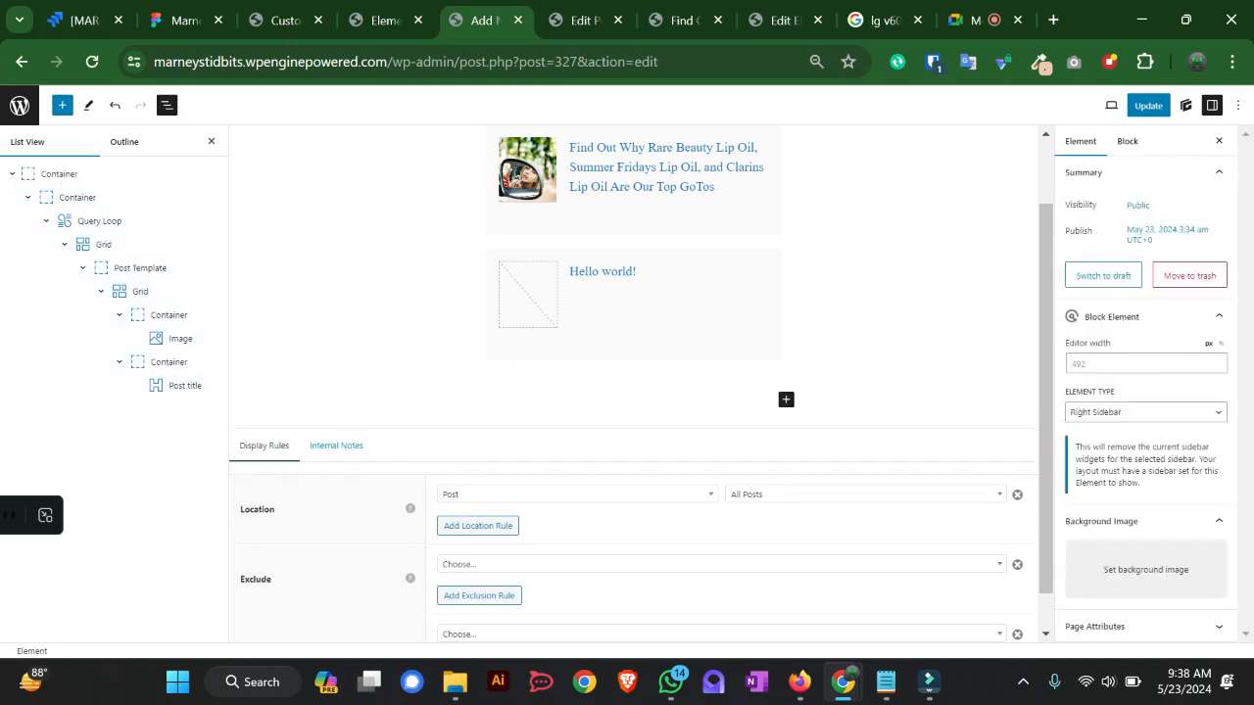
click(785, 399)
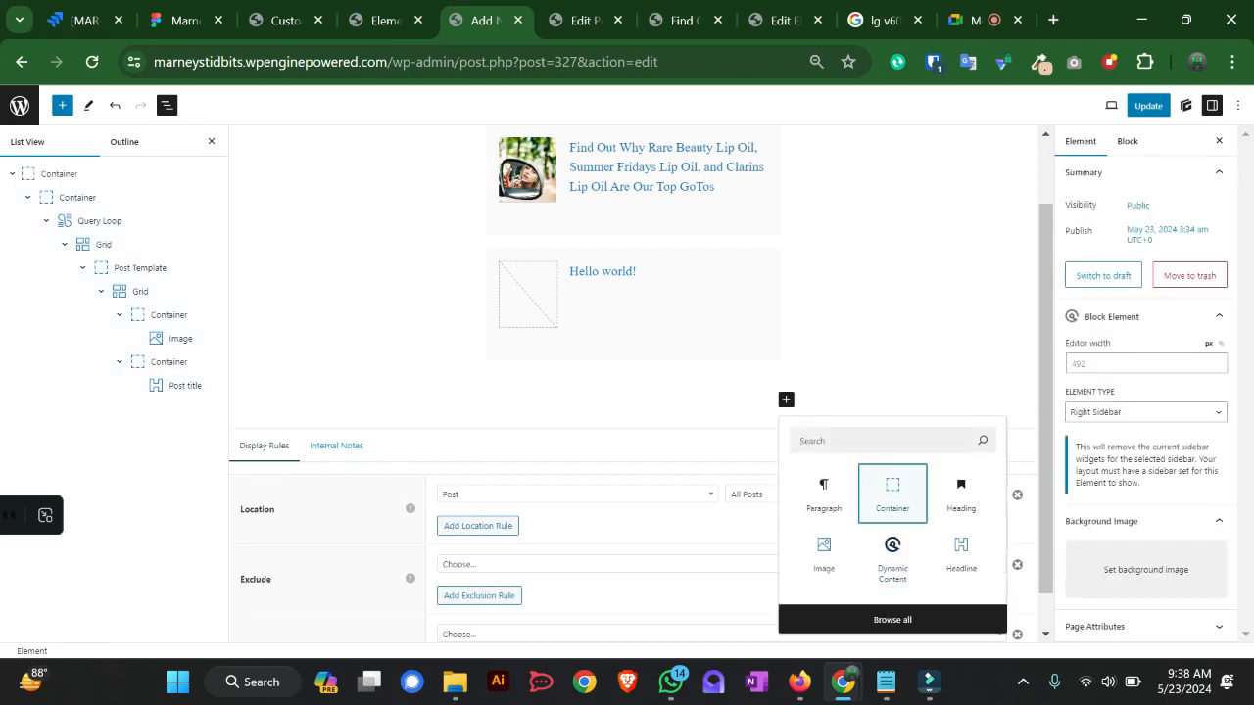
click(893, 493)
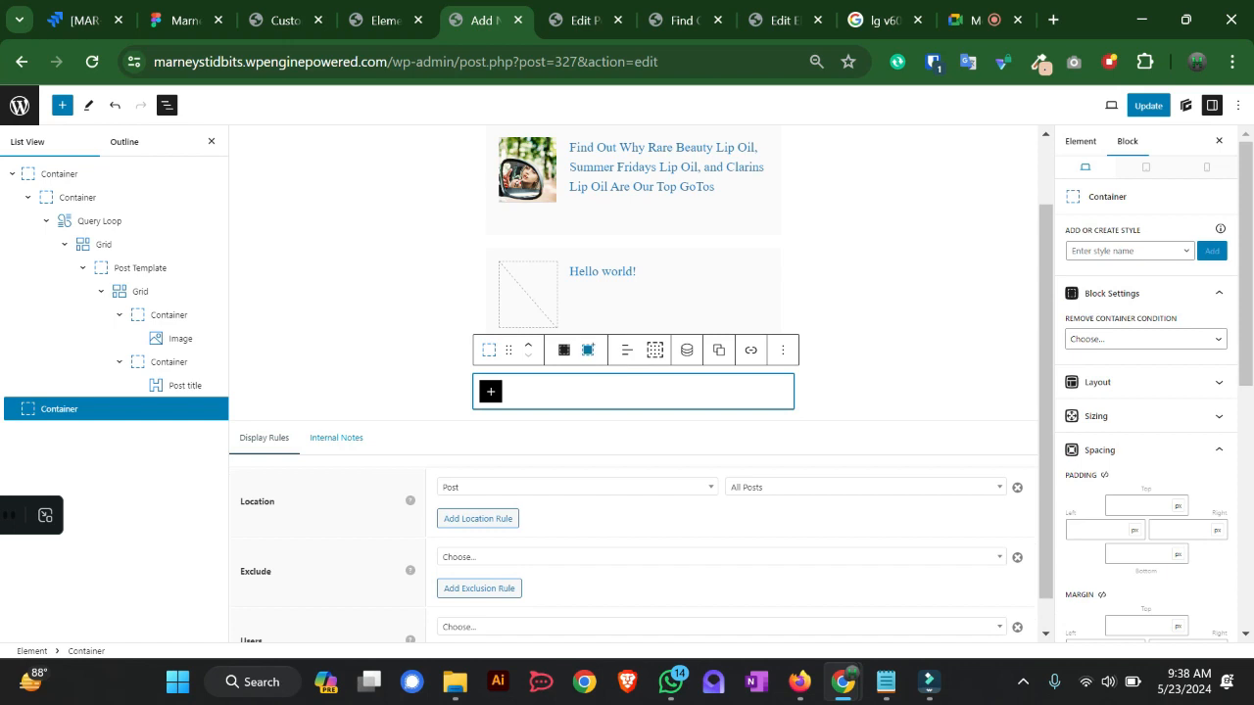
click(564, 350)
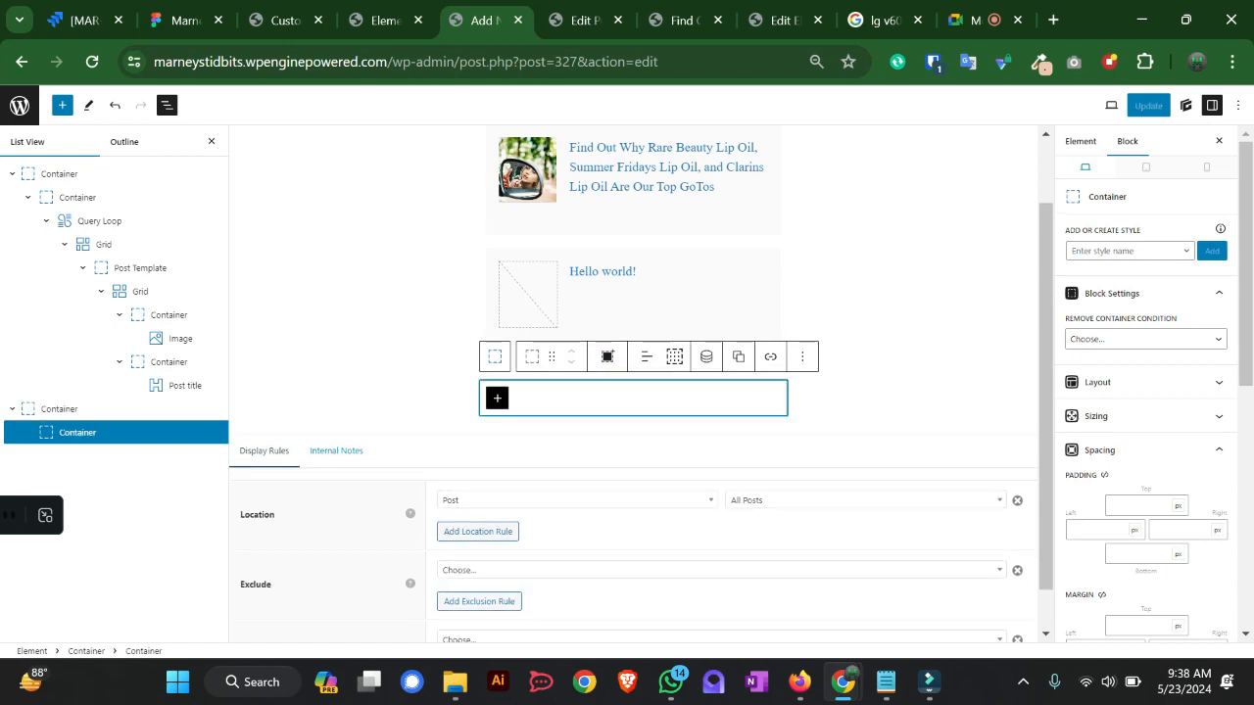
- Search the blocks for "cat" and insert a Categories List block into the new inner container
click(497, 398)
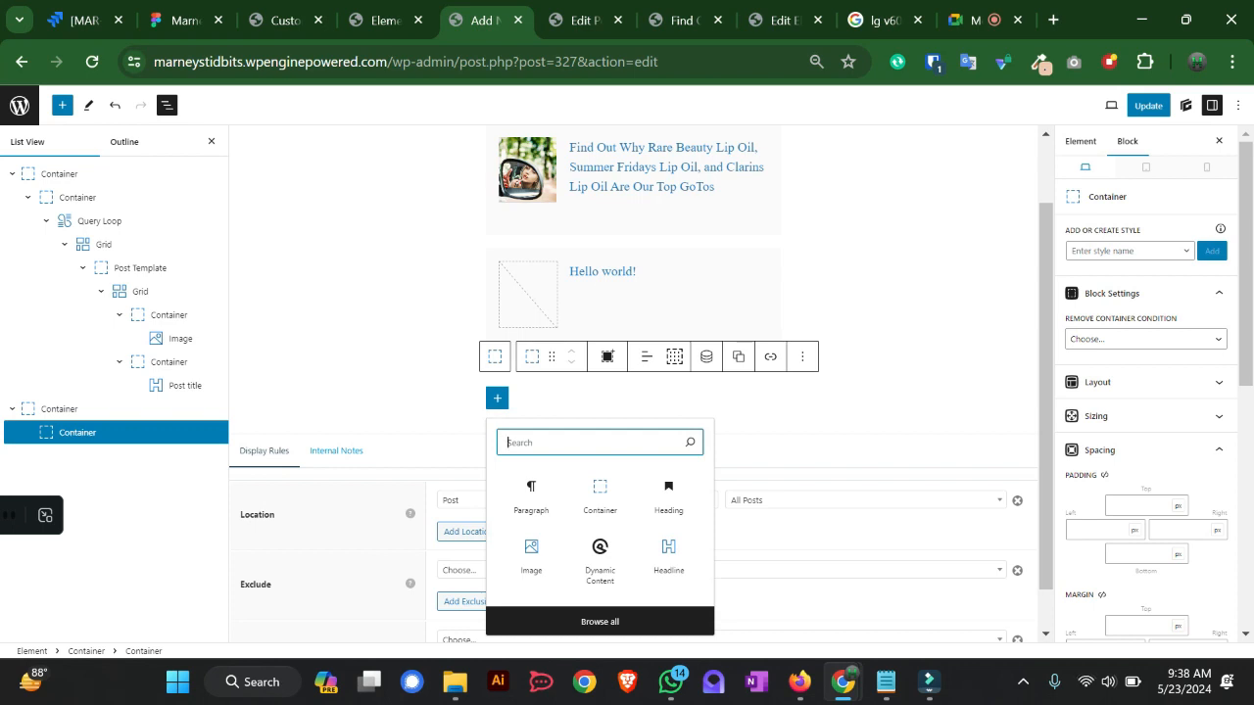
text(cat)
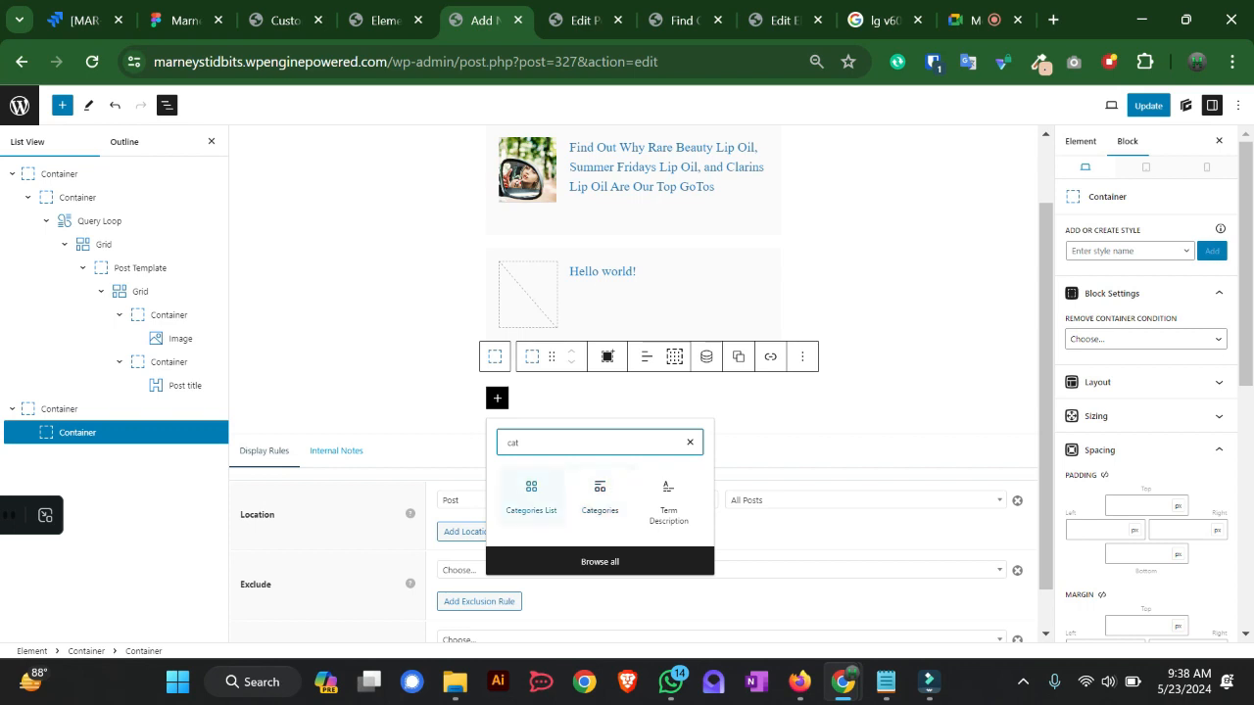
click(531, 495)
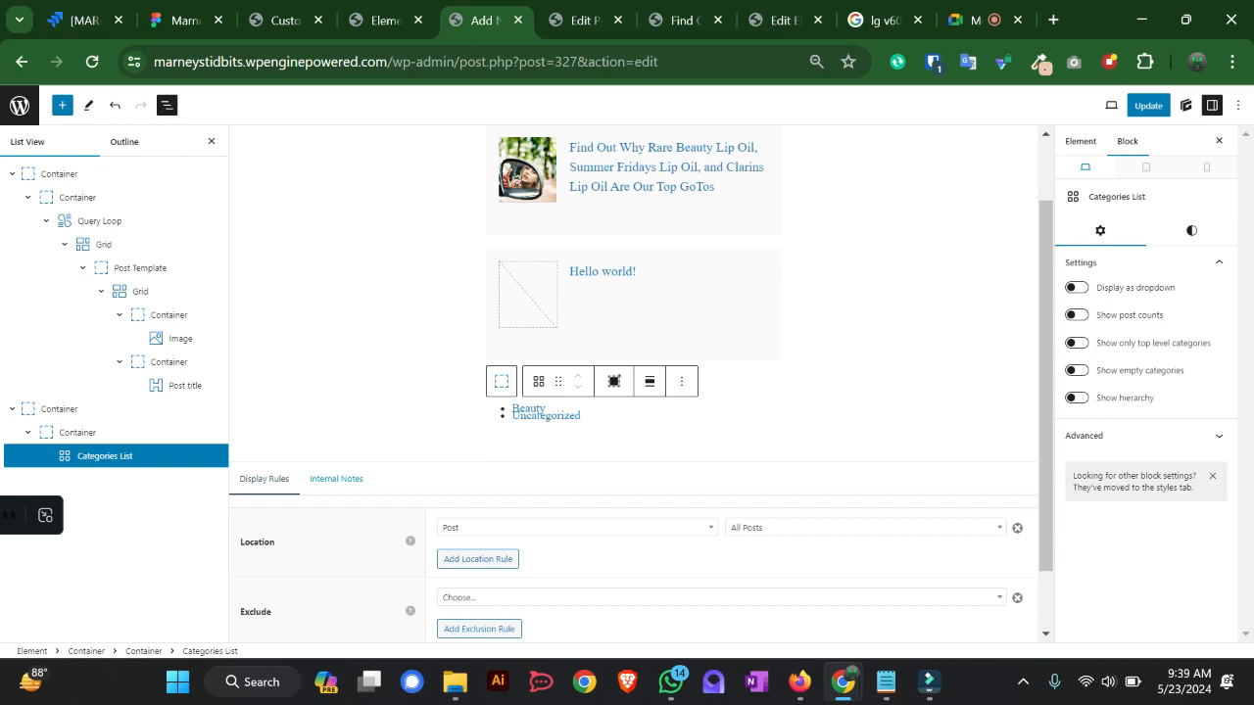
- Enable post counts, empty categories and hierarchy on the Categories List, keeping the top-level-only option off
click(1076, 316)
click(1077, 370)
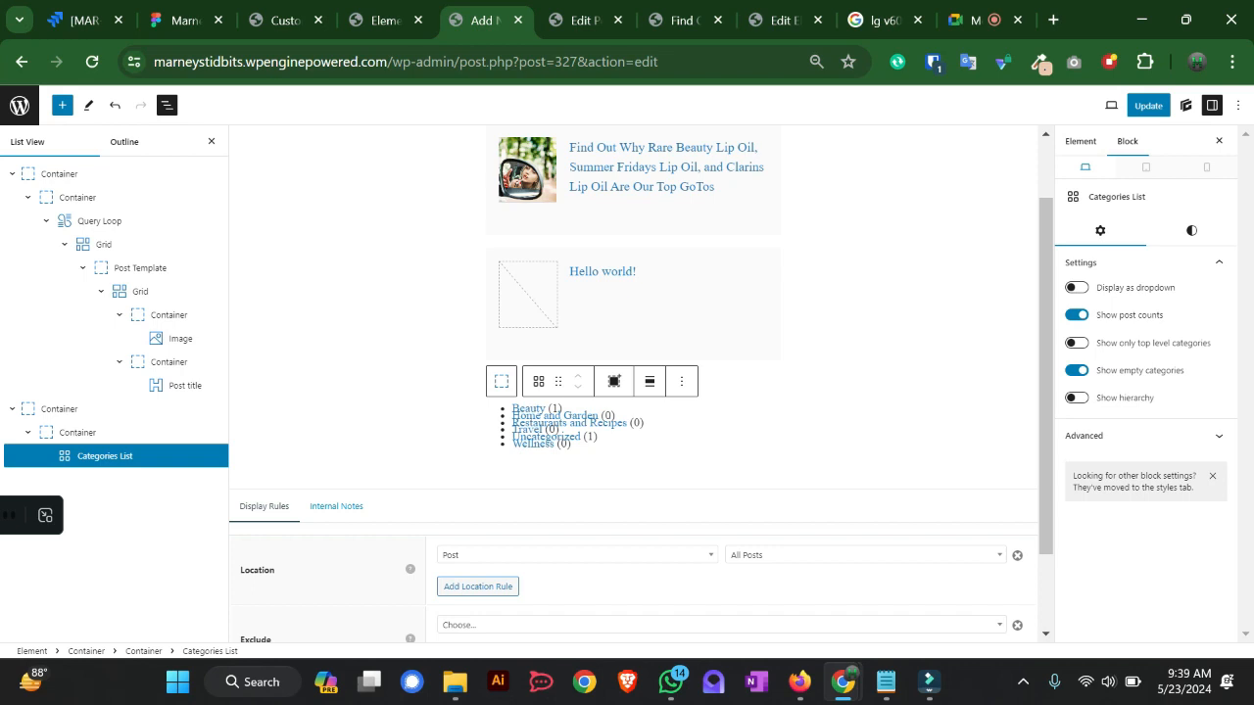
click(1077, 398)
click(1077, 343)
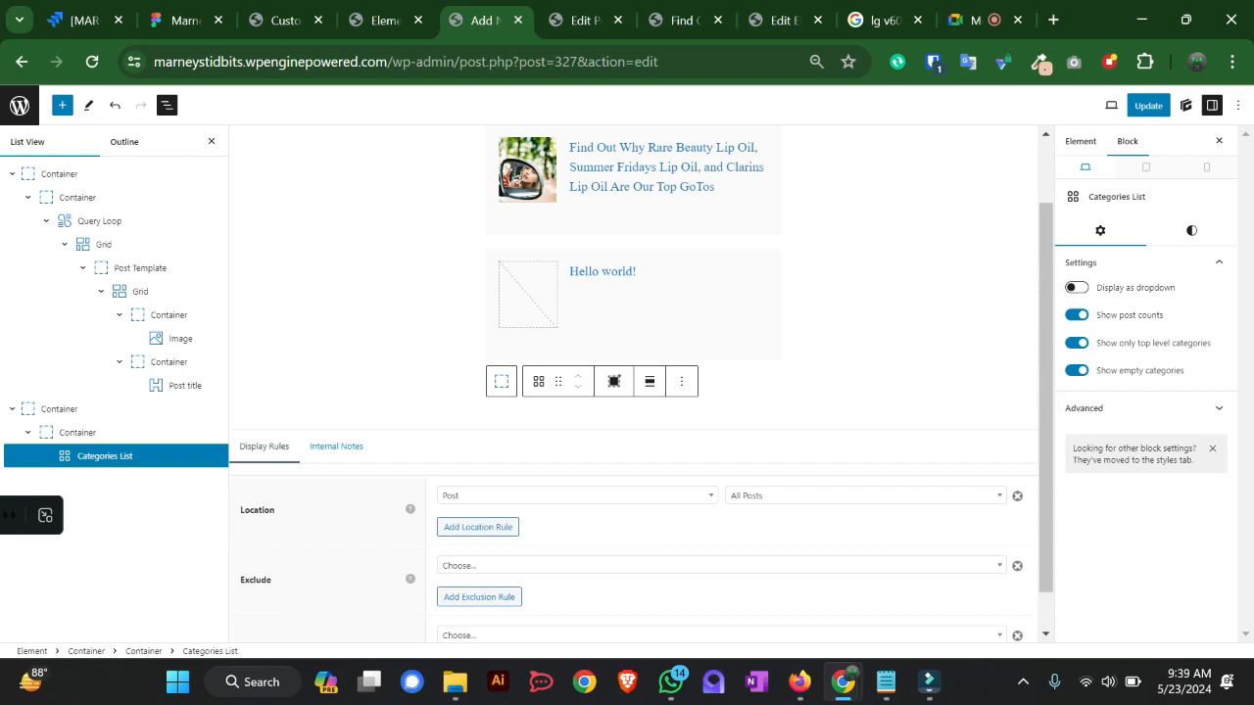
click(1077, 343)
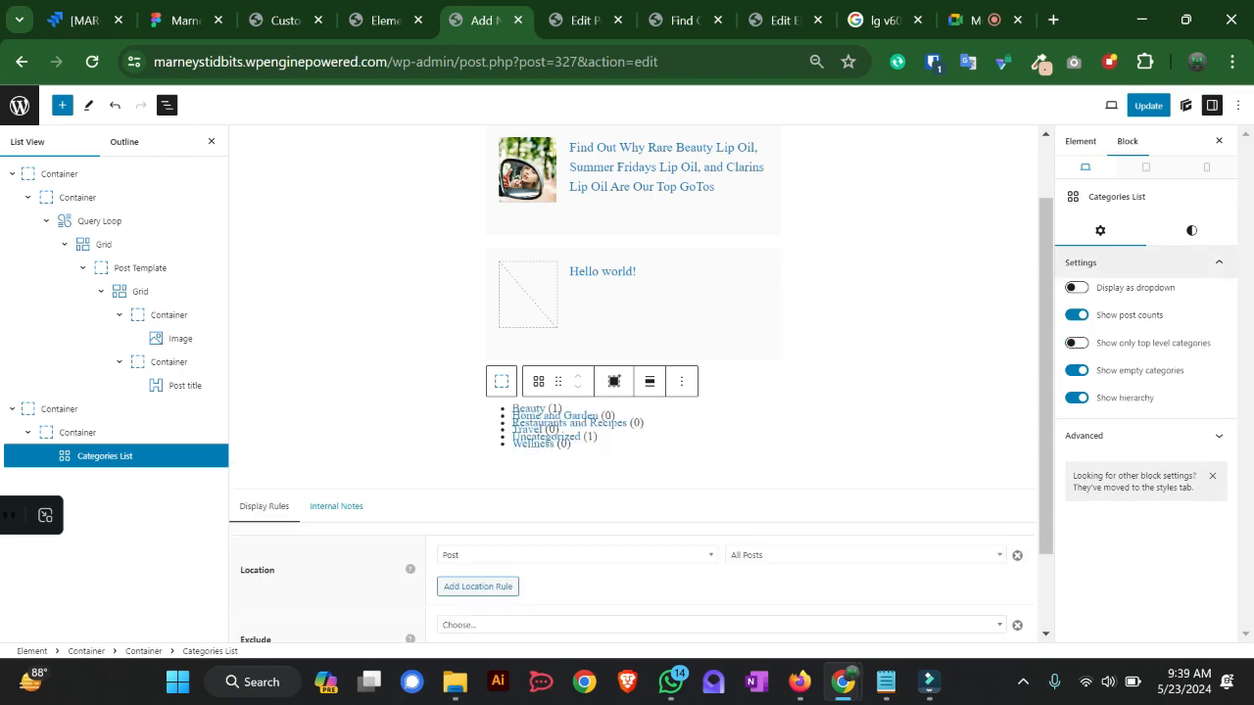
- Try displaying the Categories List as a dropdown and switch it back to a plain list
click(1077, 287)
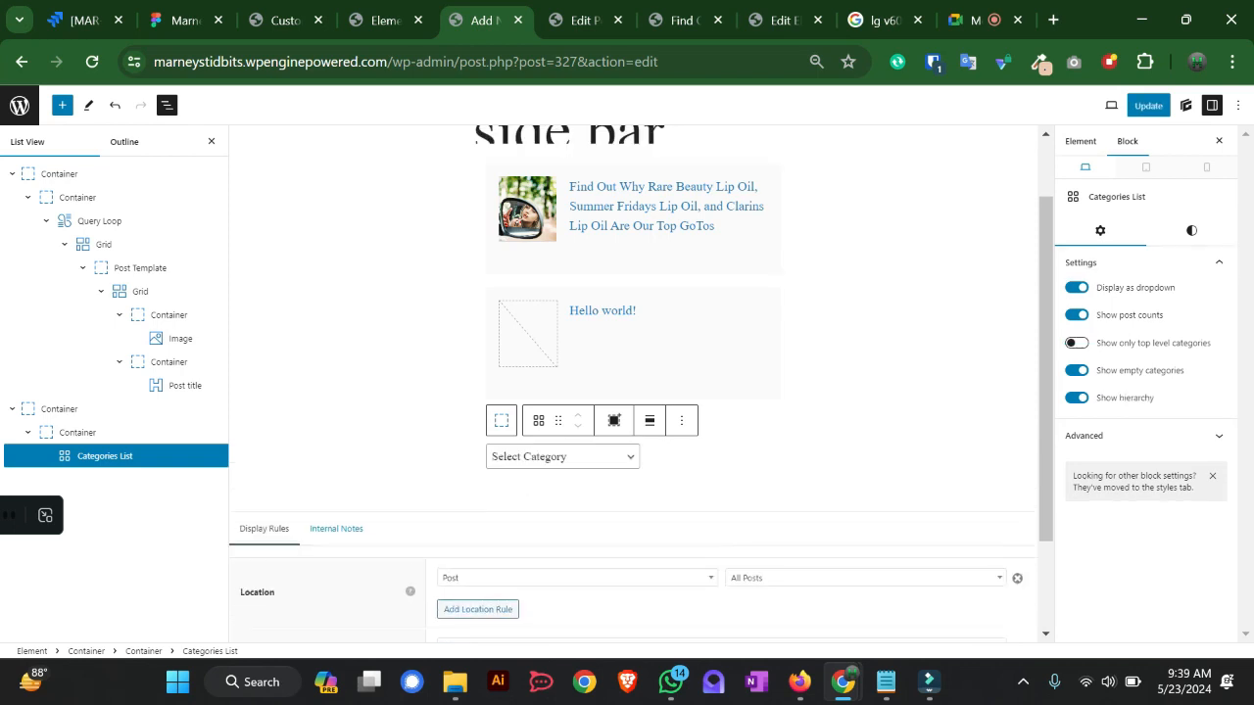
click(562, 456)
click(1077, 287)
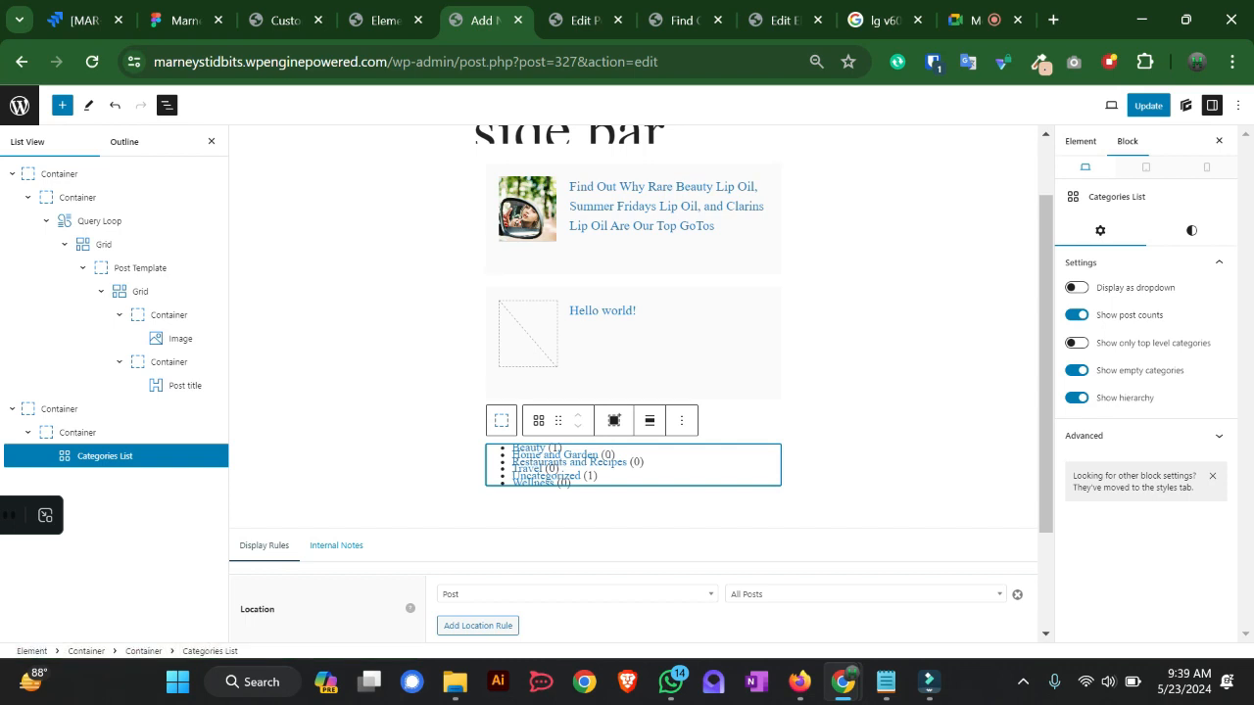
- Try the medium and small text sizes on the Categories List, and set a custom font size of 23 px
click(1191, 230)
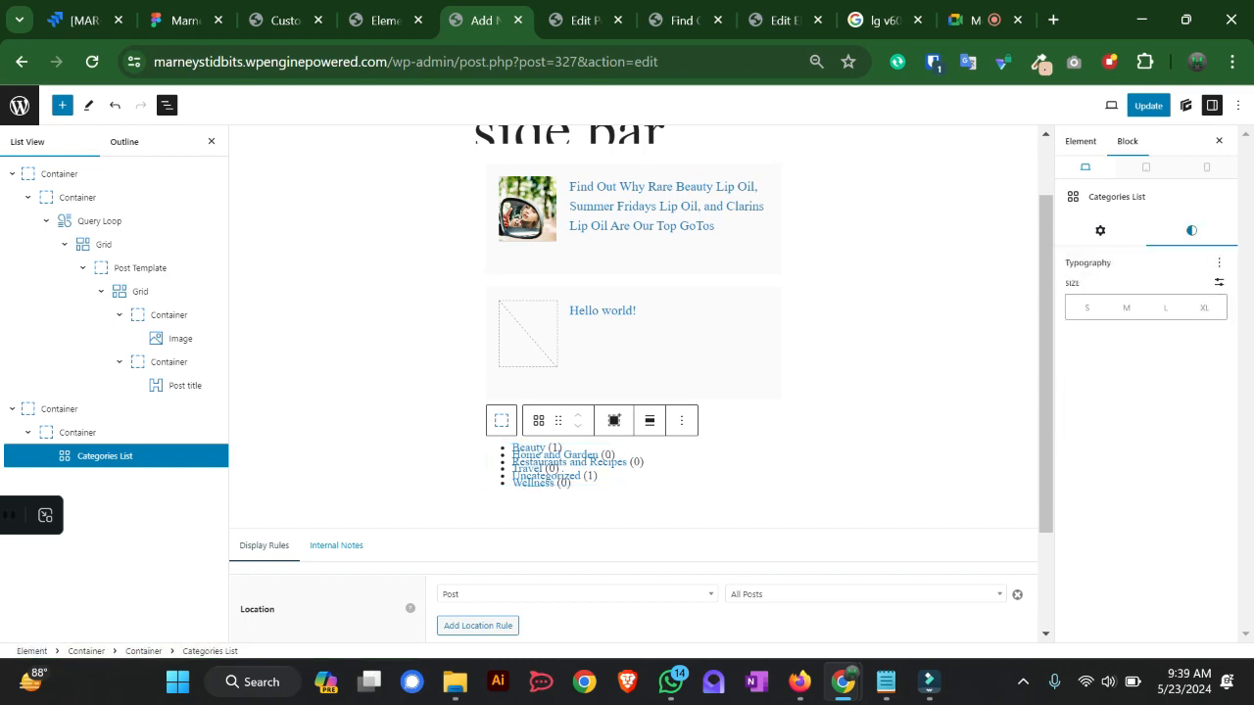
click(1127, 308)
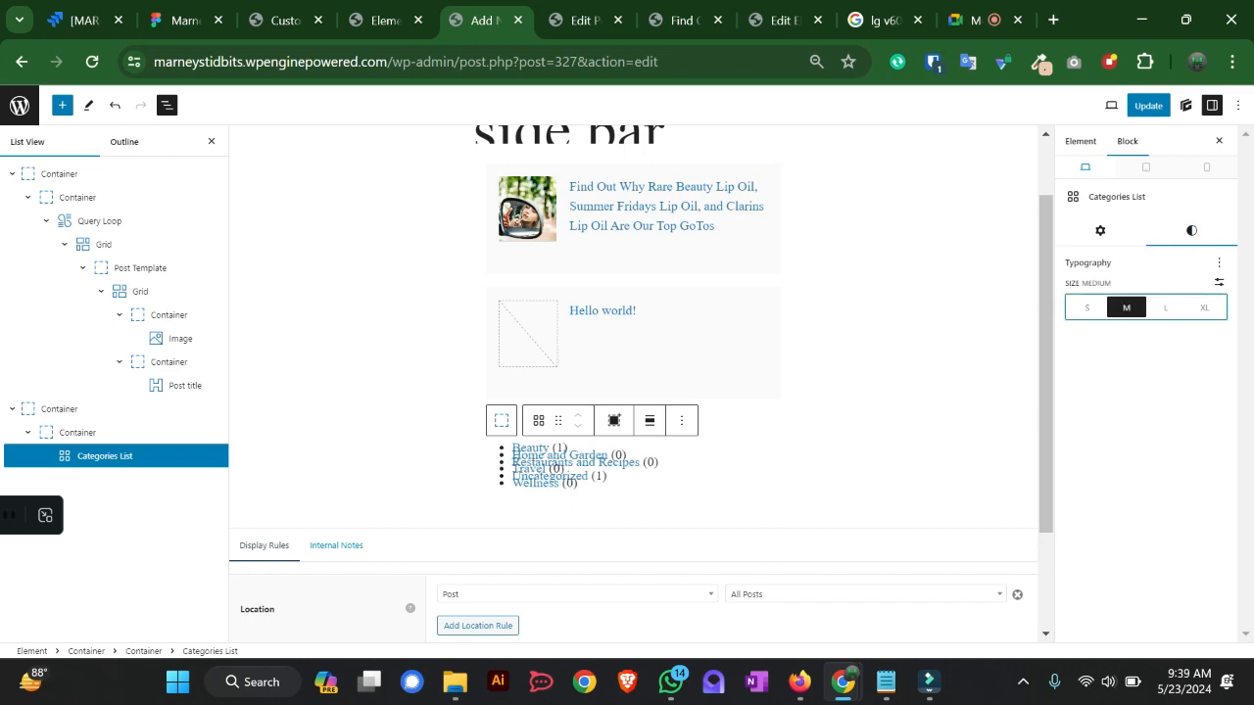
click(1086, 308)
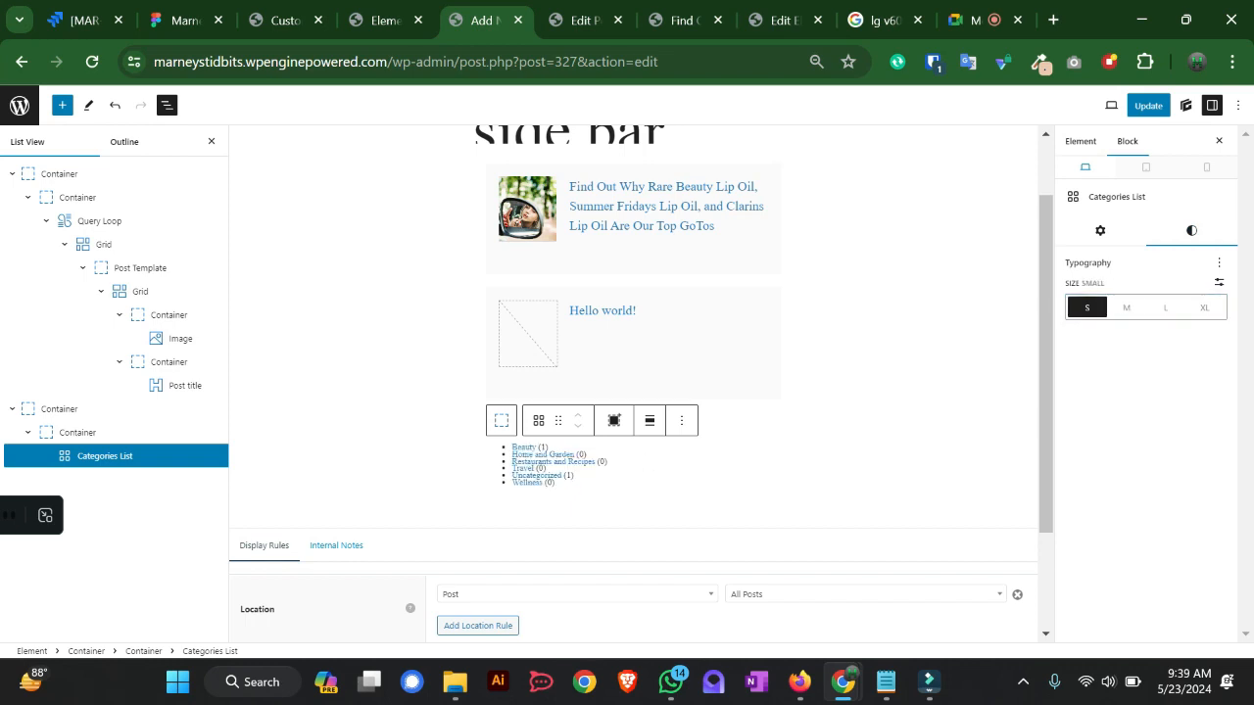
click(1219, 282)
drag(1162, 307, 1168, 306)
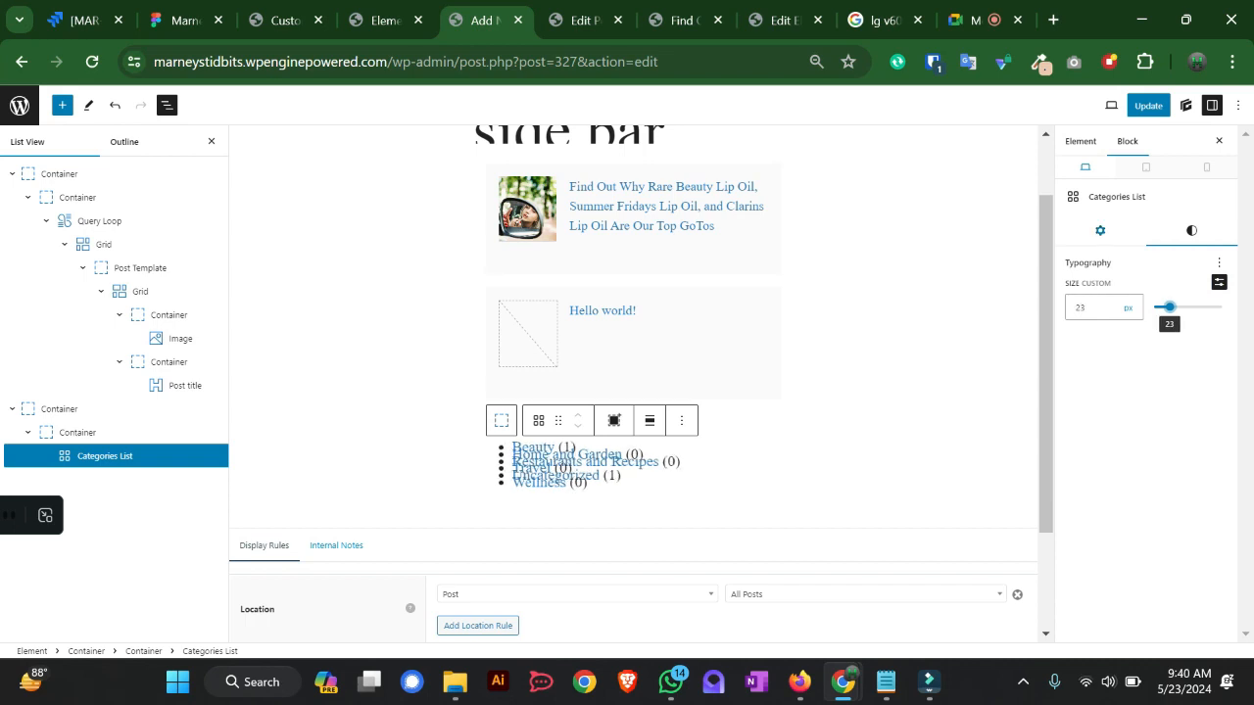
- Add the letter spacing option to the Categories List typography, try a value of 2 px and clear it
click(1100, 230)
click(1191, 230)
click(1219, 263)
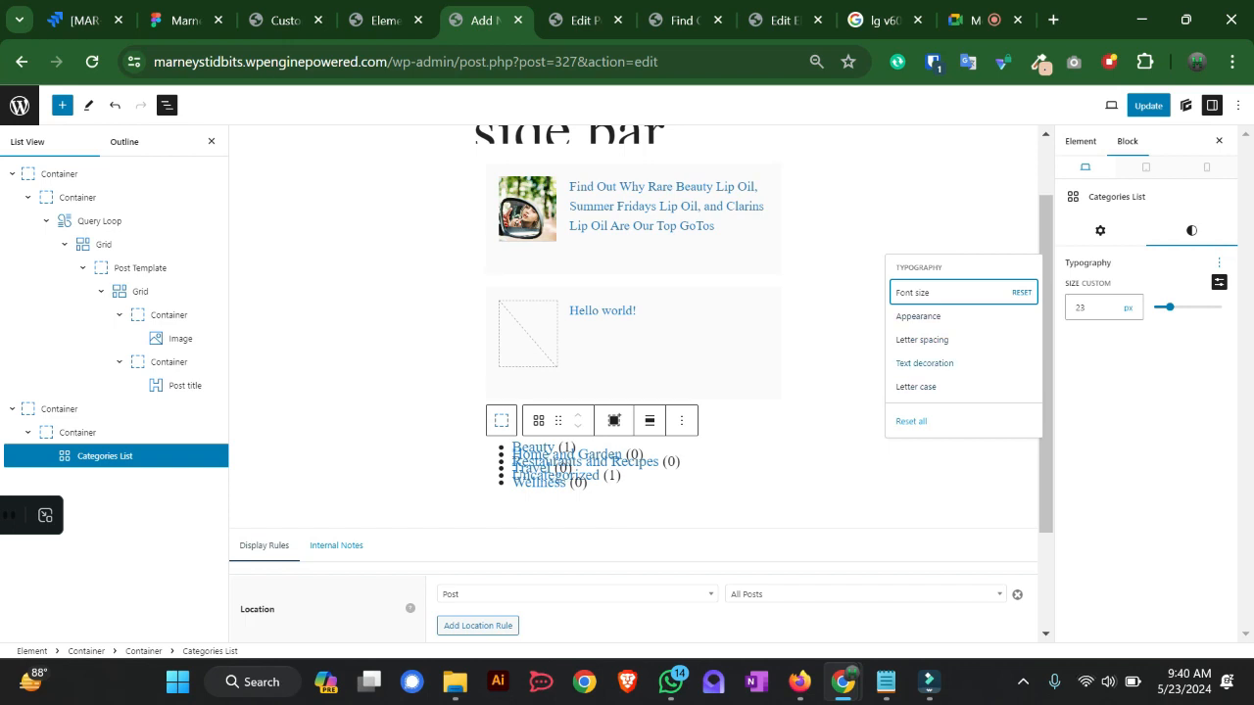
key(Down)
key(Down)
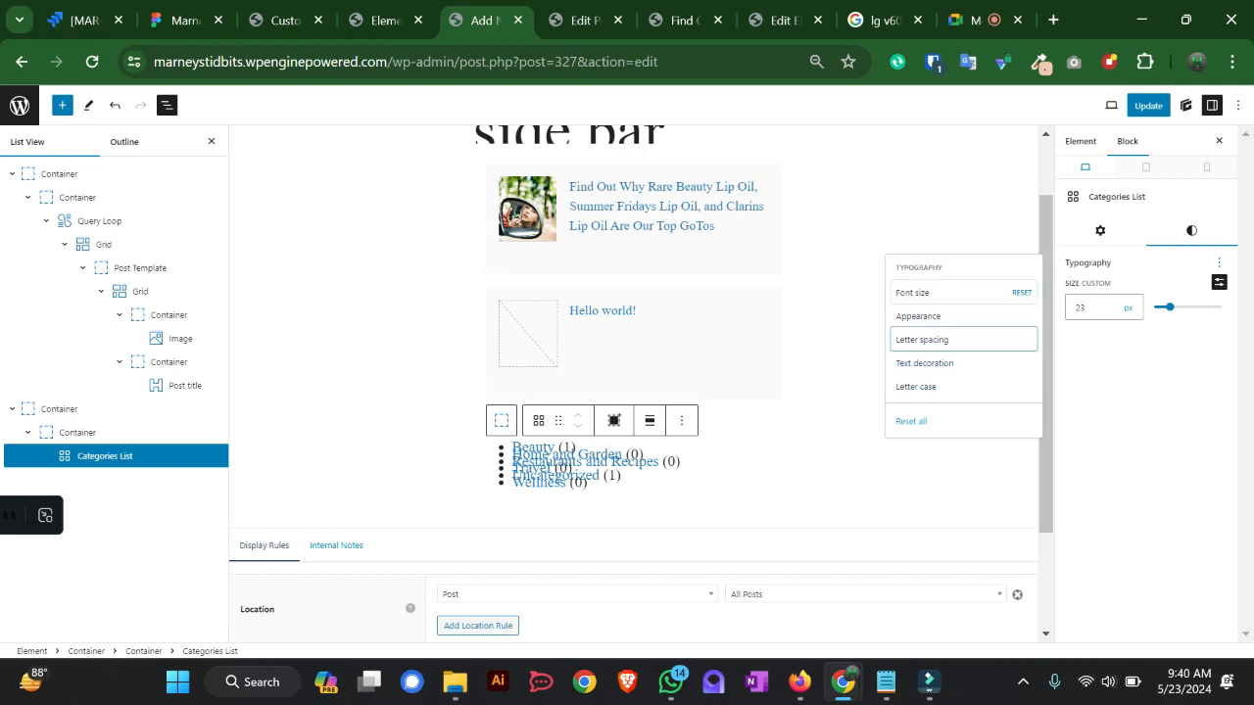
key(Return)
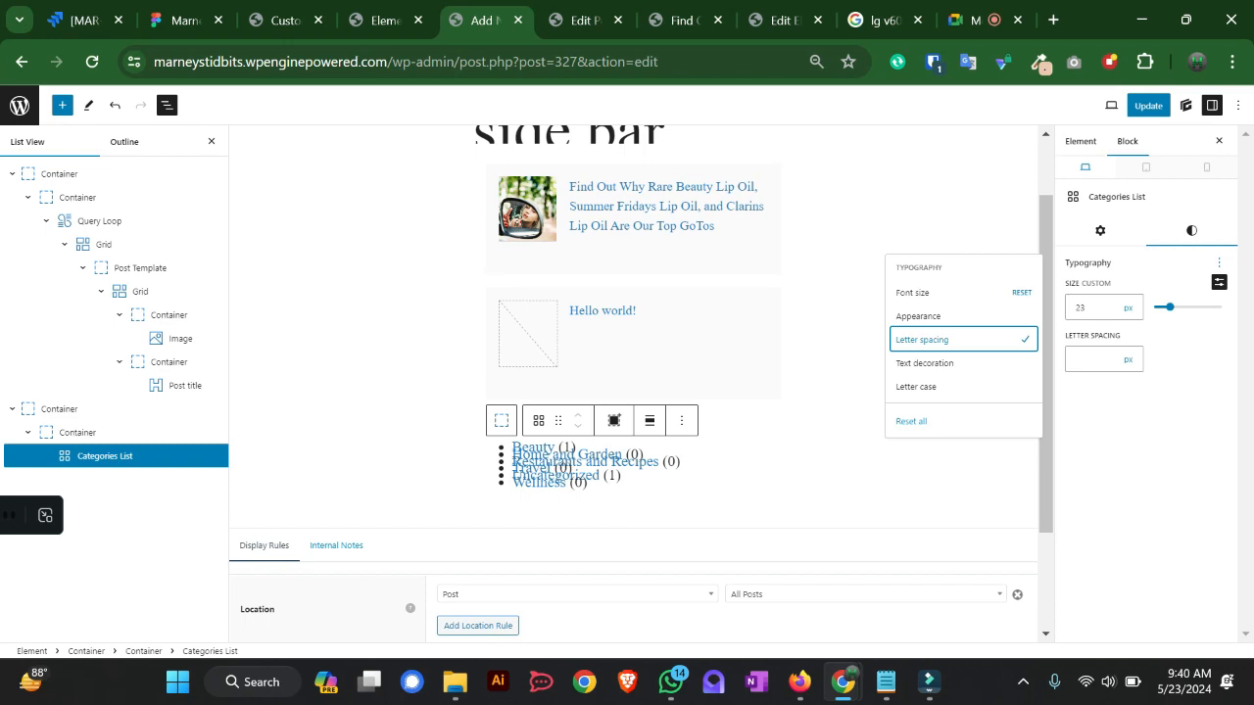
click(1090, 359)
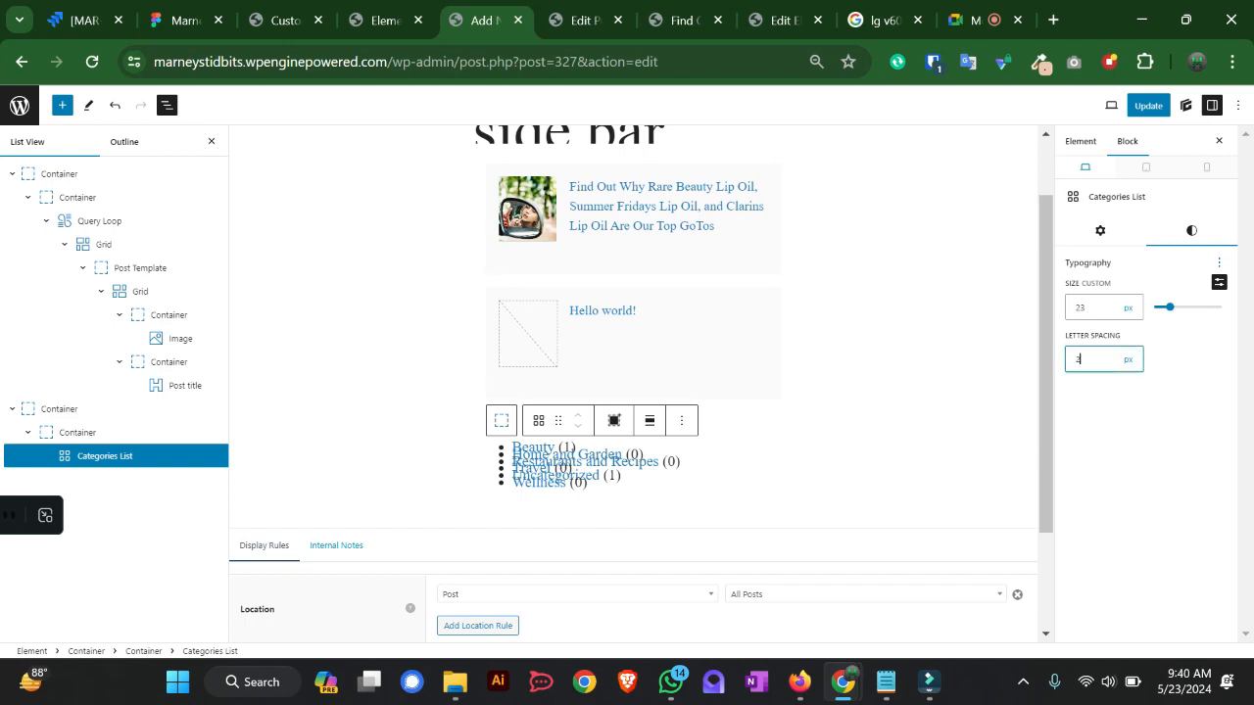
key(BackSpace)
- Add the text decoration, letter case and appearance options to the Categories List typography and reset its font size
click(1218, 263)
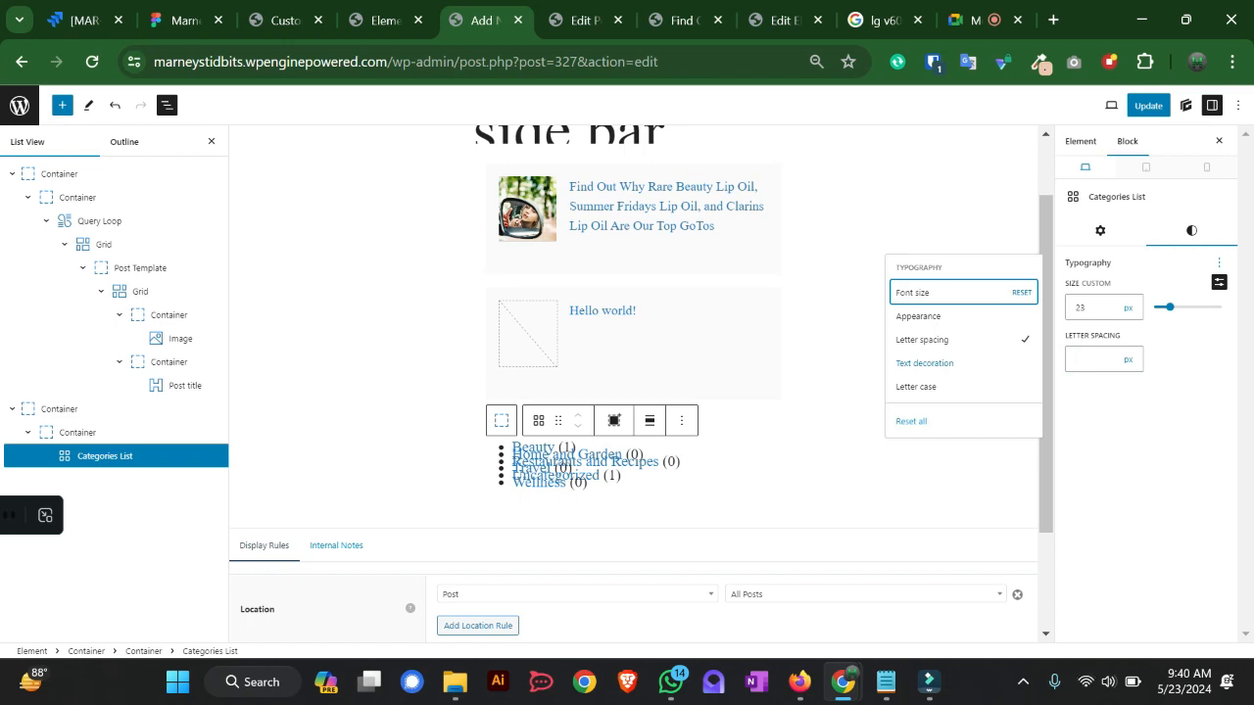
click(925, 364)
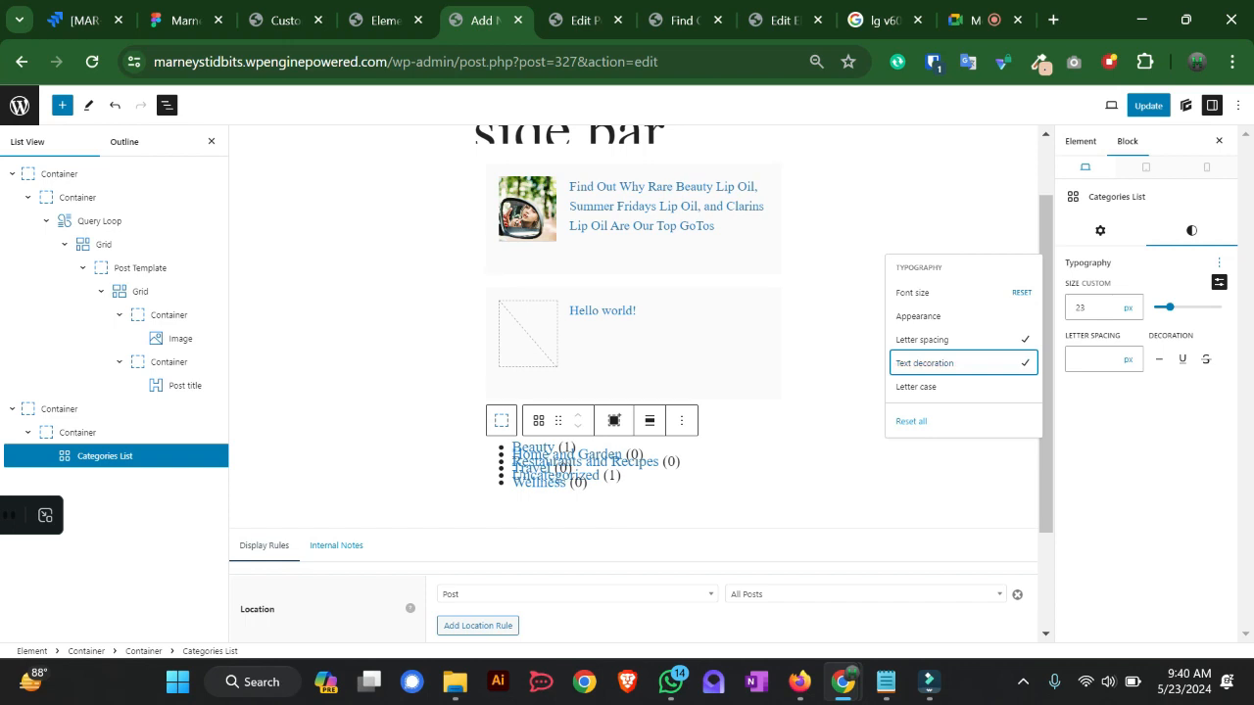
click(917, 387)
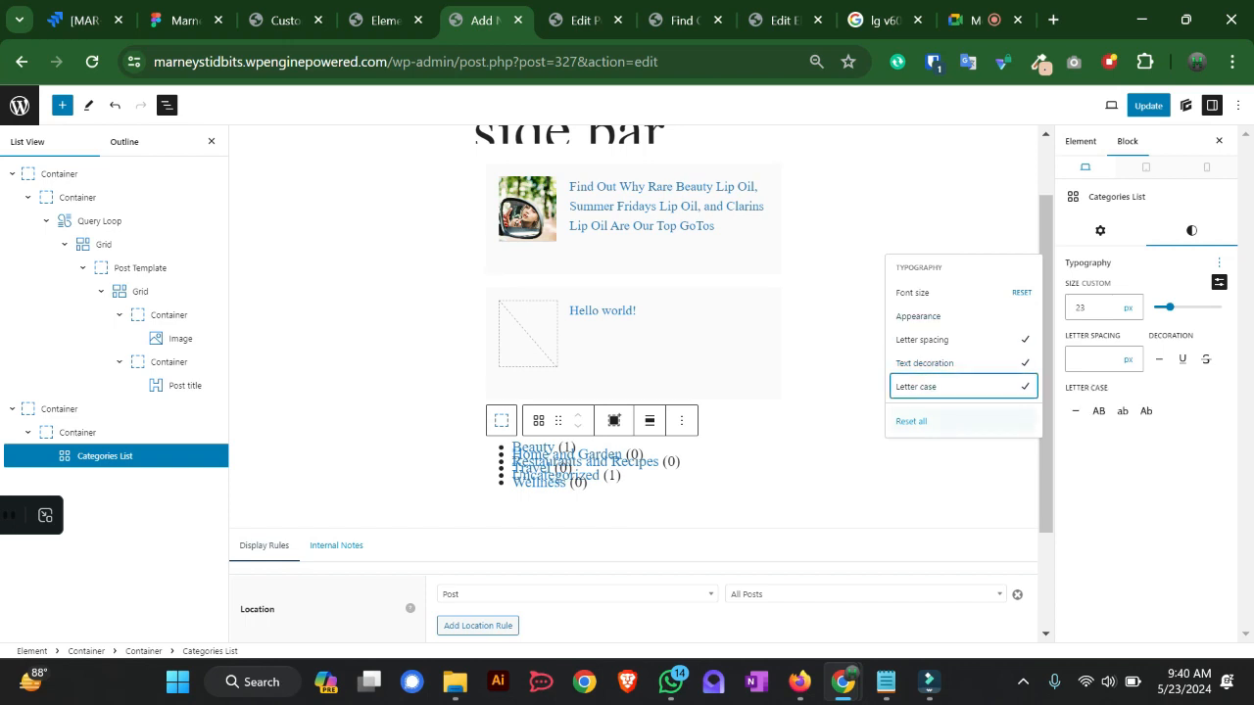
click(919, 316)
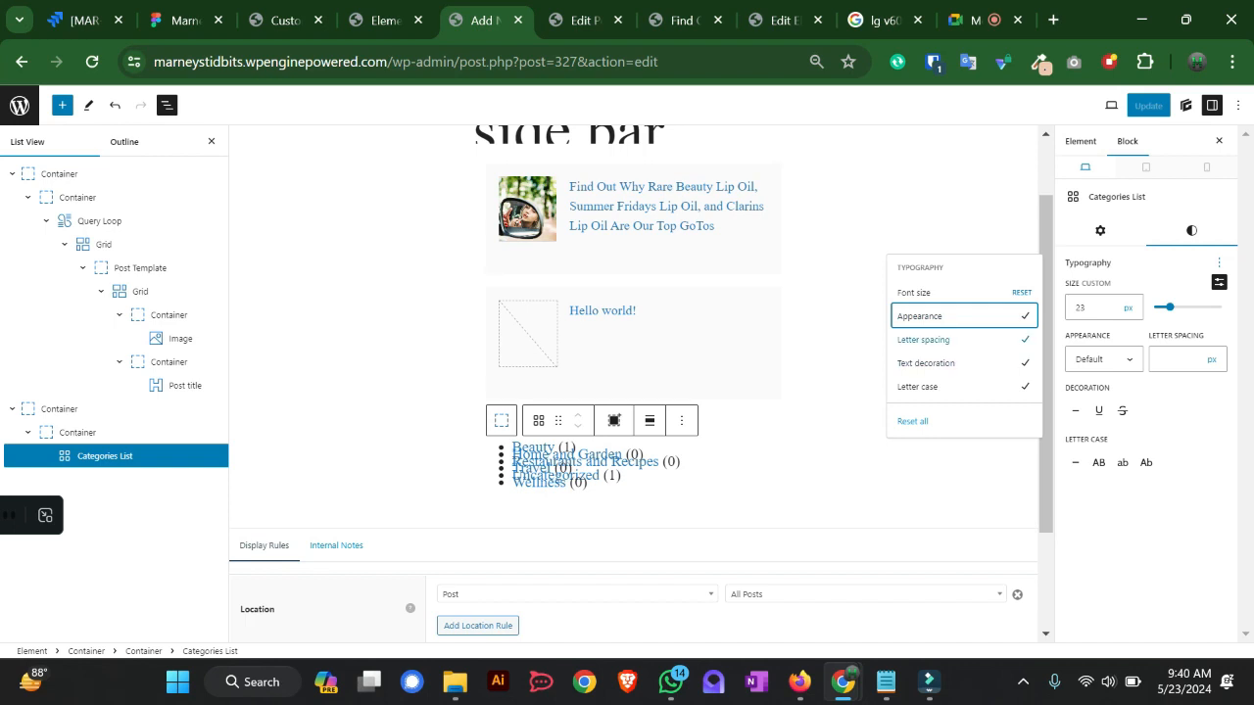
click(964, 293)
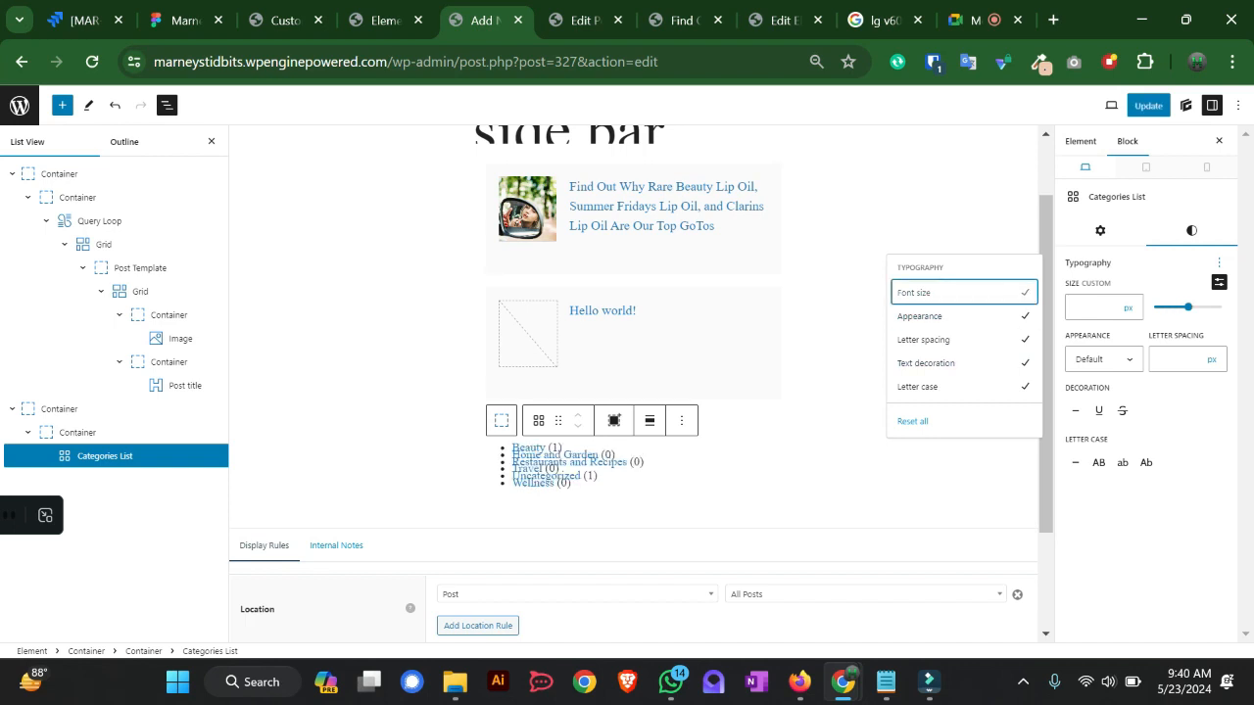
- Search the blocks for "cat" and insert a Categories block below the Categories List in the same container
click(633, 464)
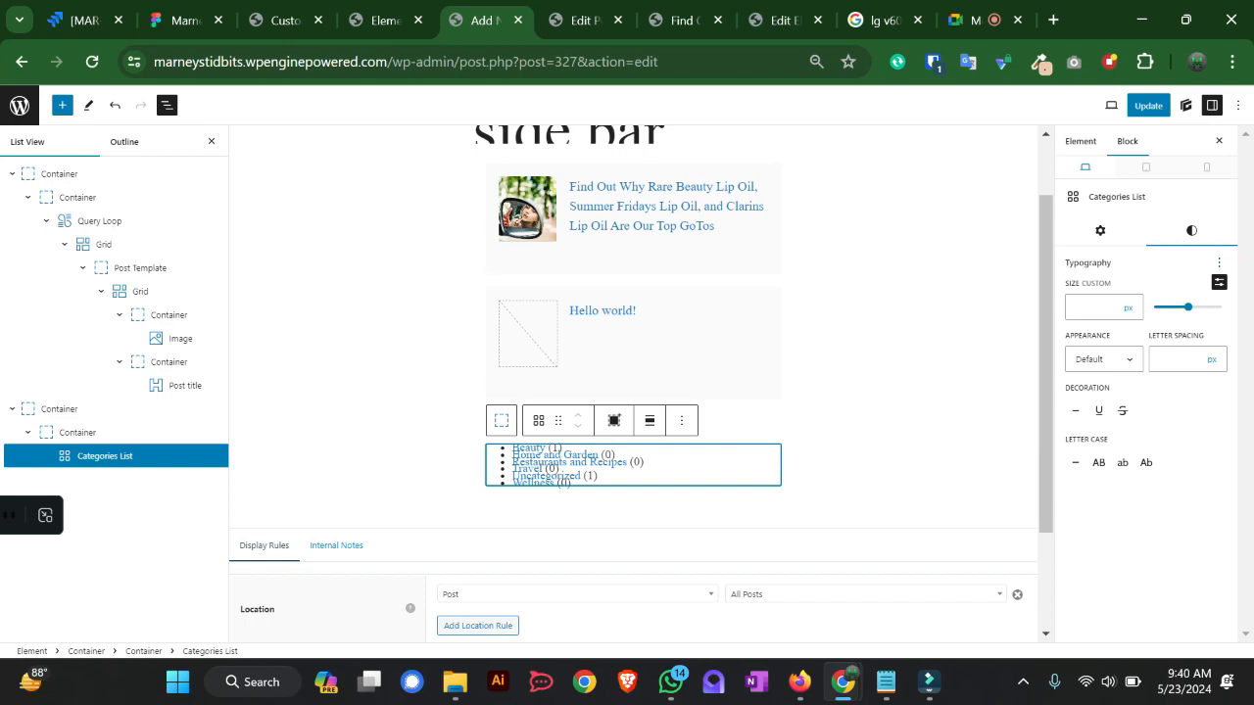
click(501, 420)
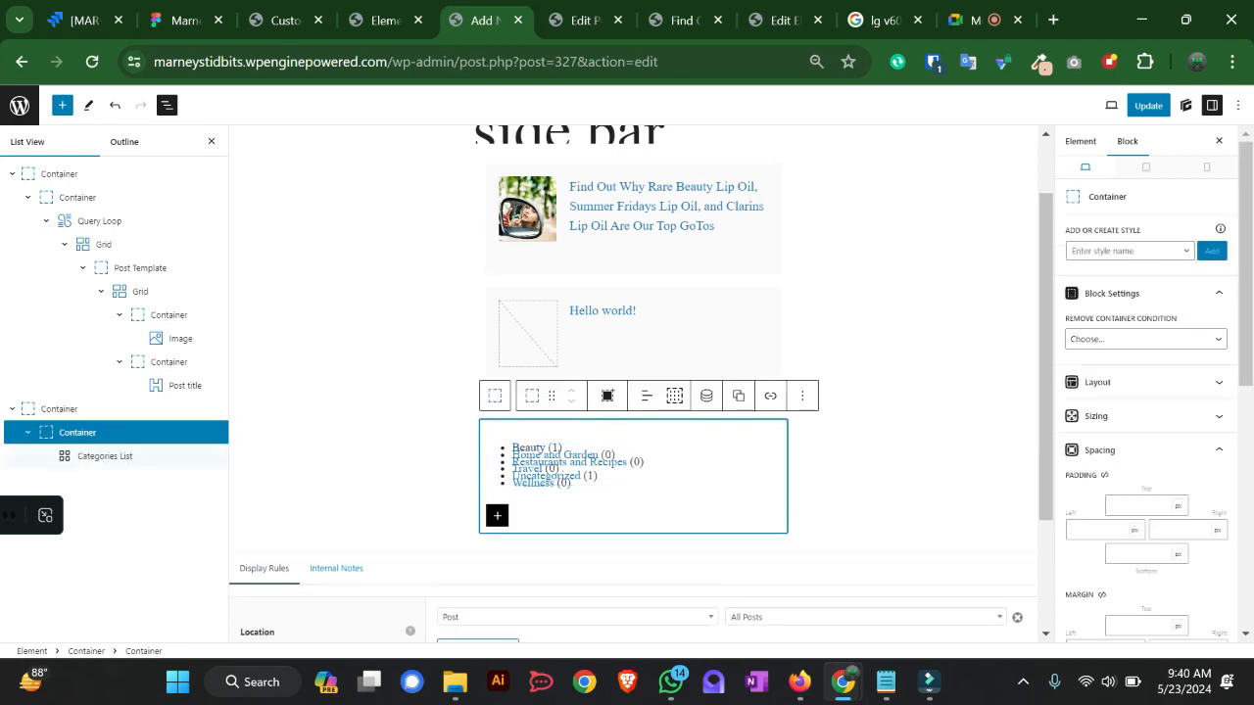
click(497, 515)
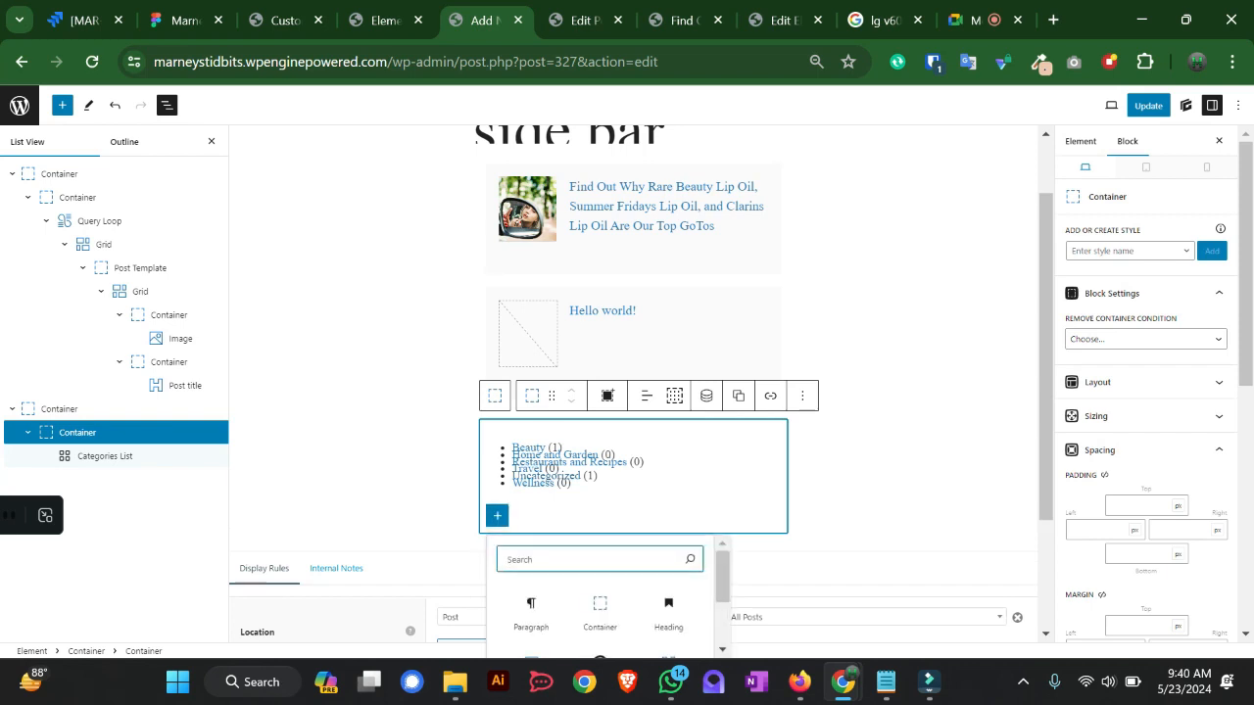
text(cat)
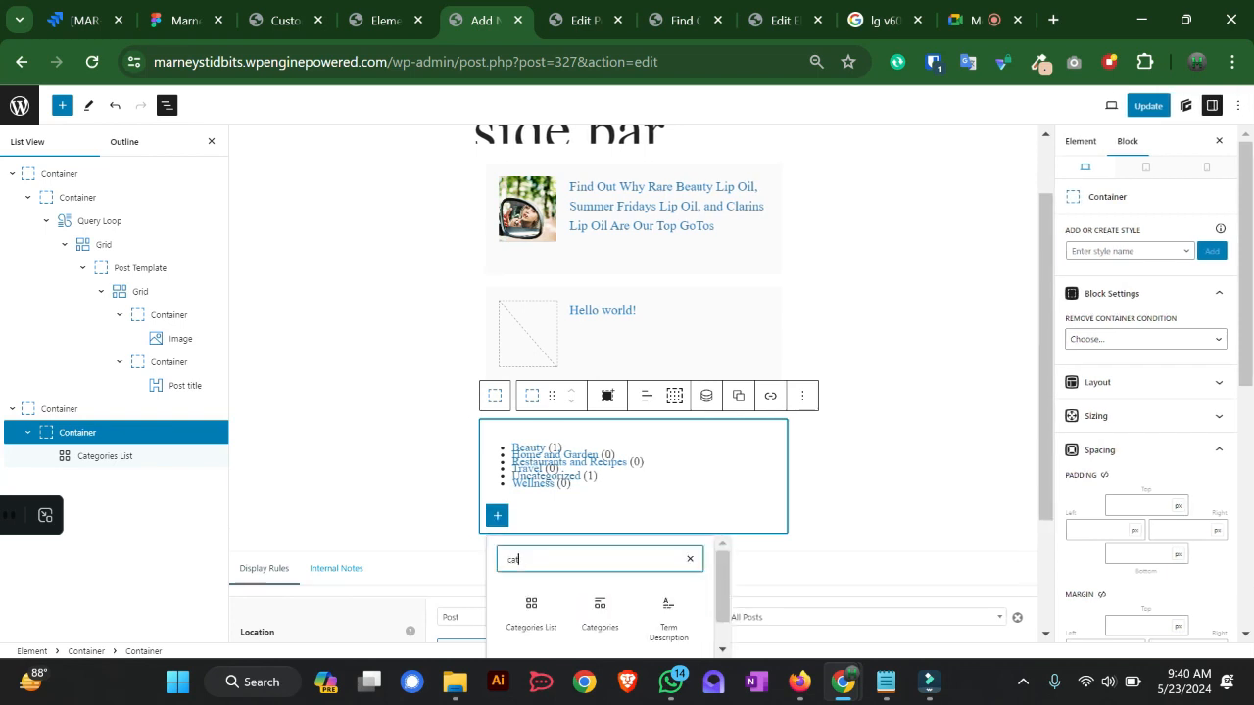
click(599, 612)
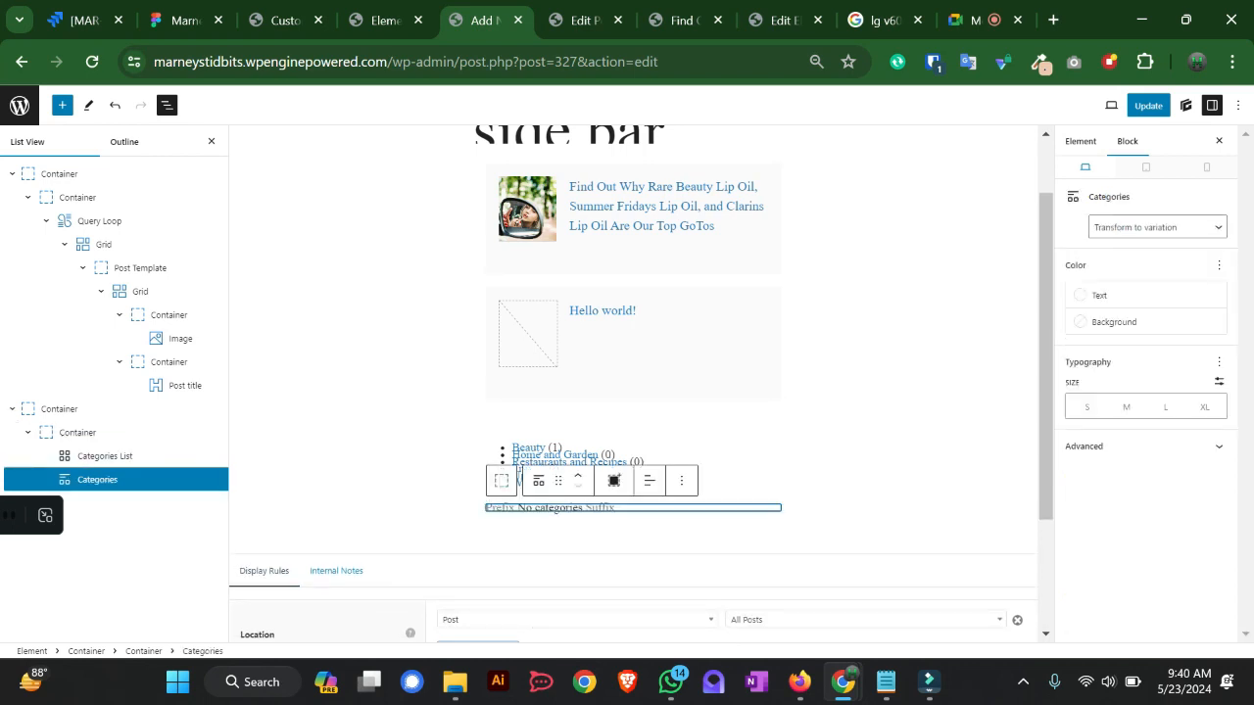
- Try the Collections and Tags variations on the new Categories block and switch it back to Categories
click(1158, 227)
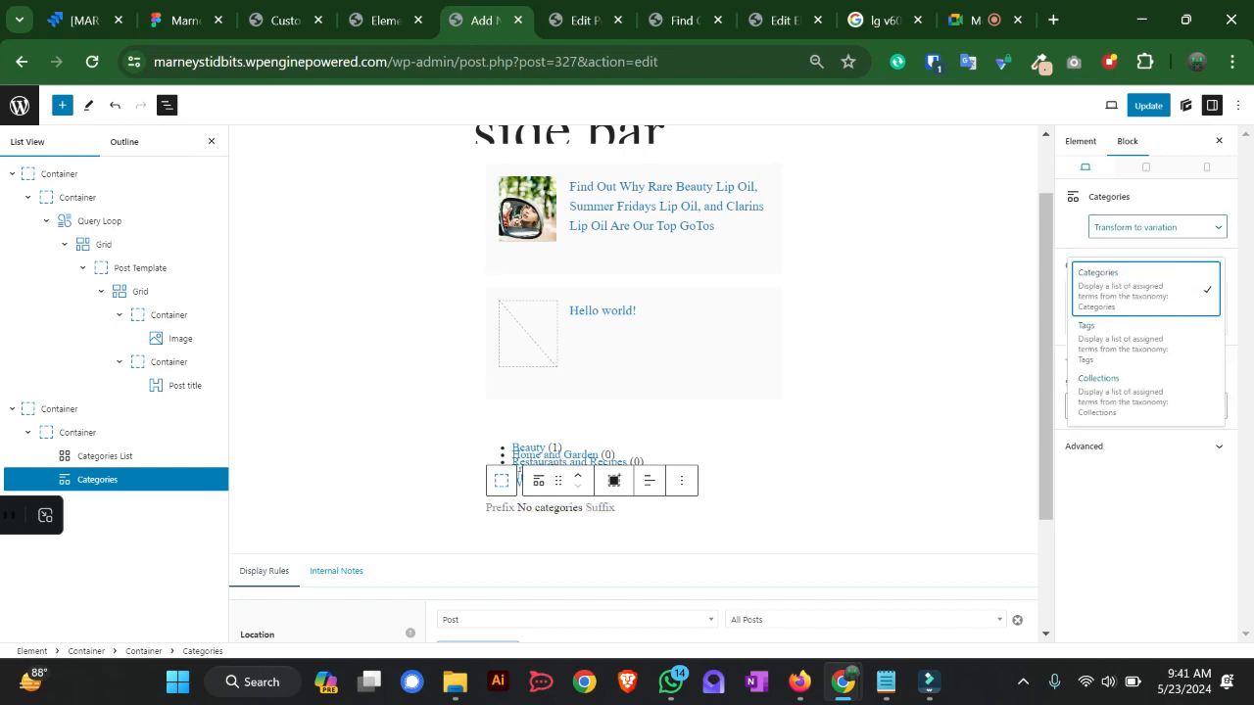
click(1136, 394)
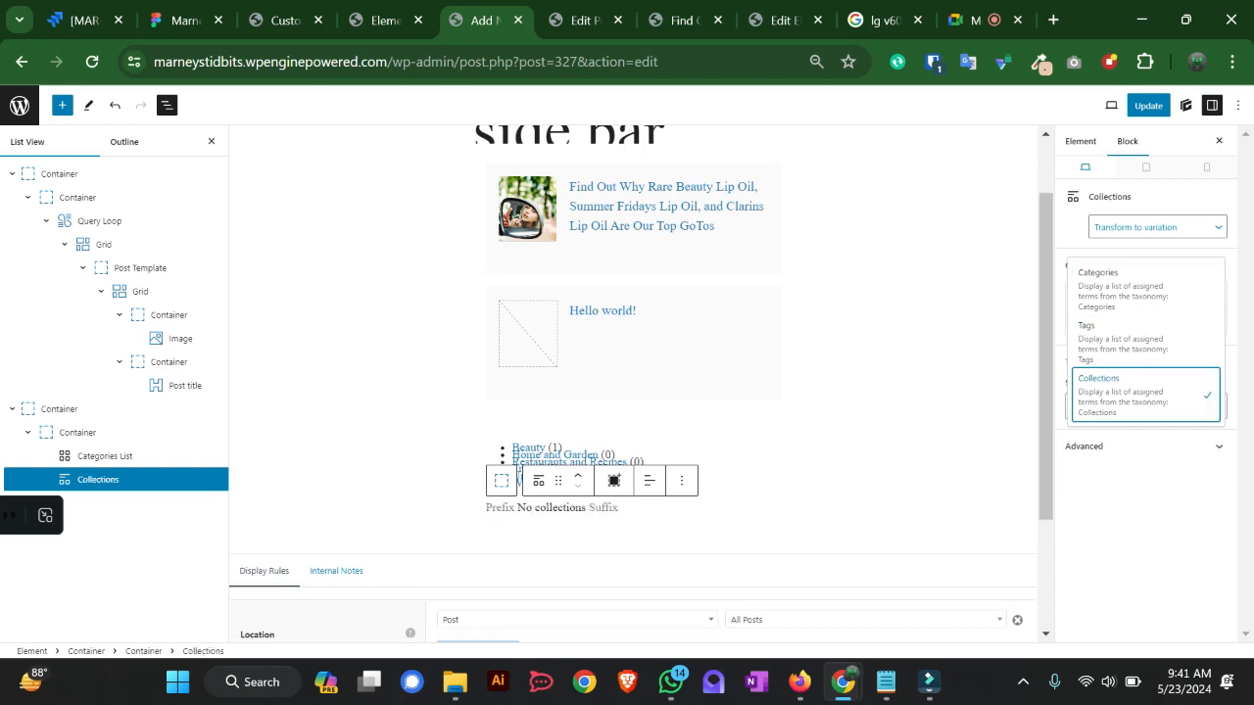
click(1137, 342)
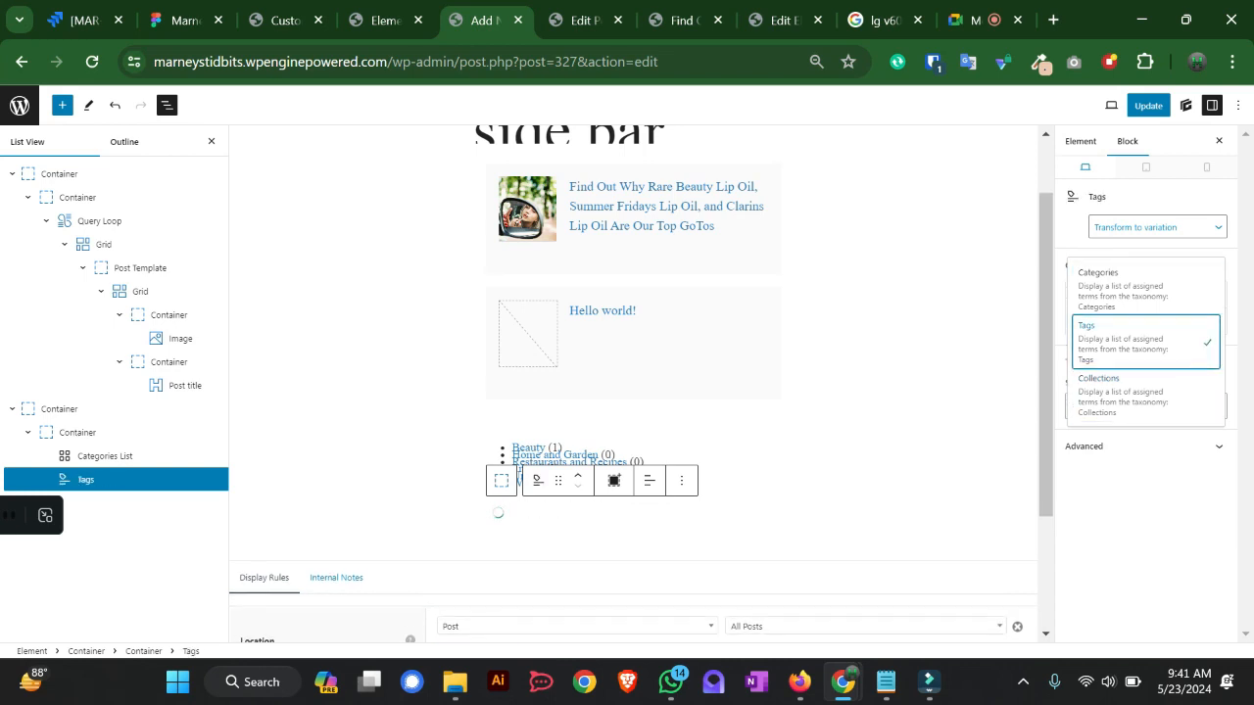
click(1137, 289)
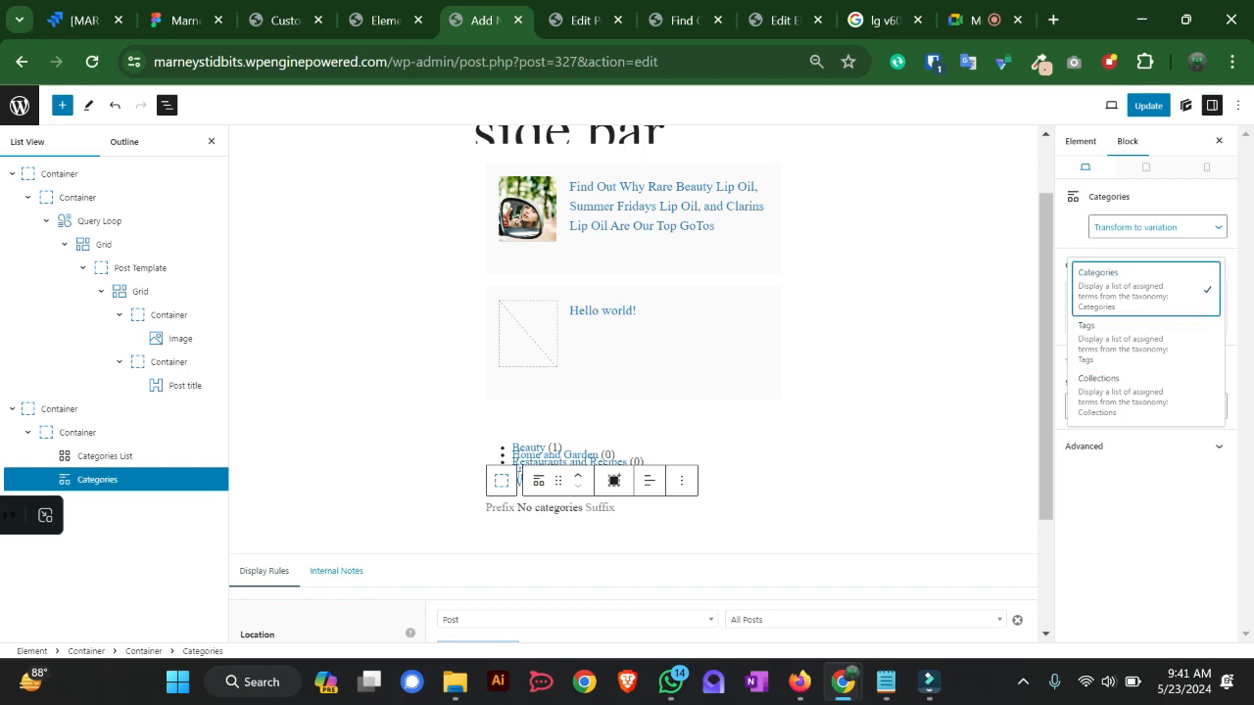
key(Escape)
click(1157, 227)
key(Escape)
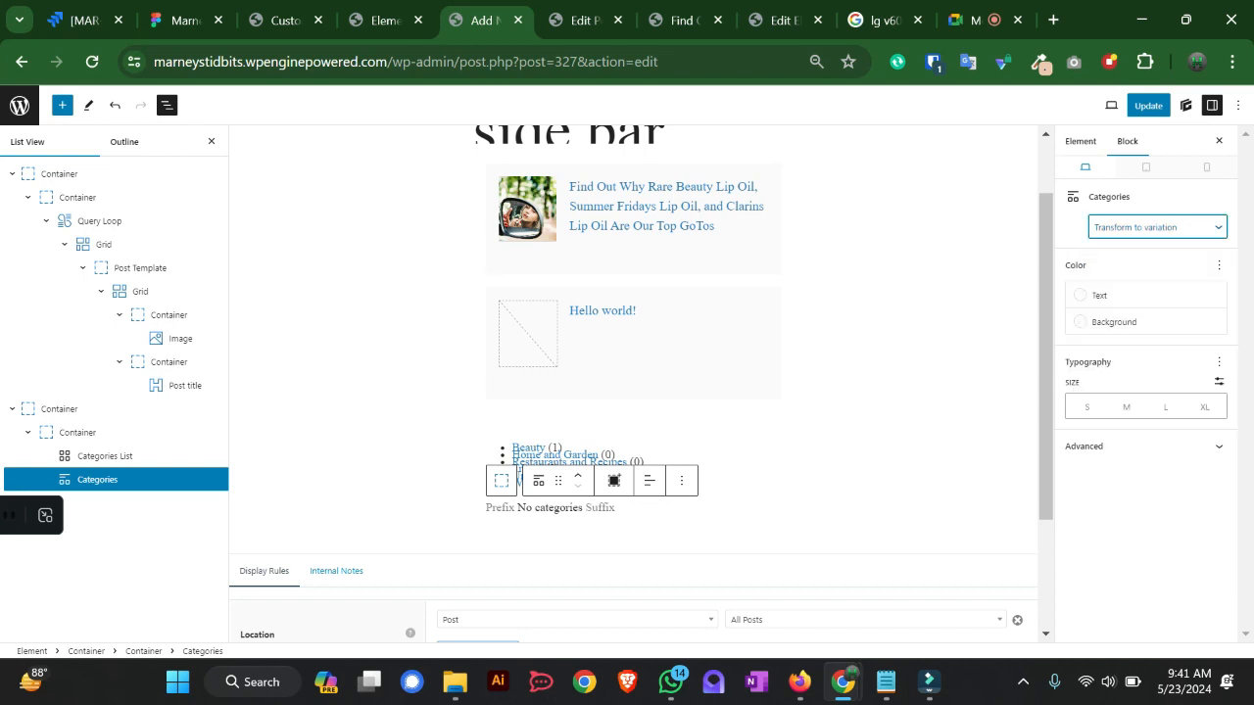
- Delete the Categories block below the Categories List
click(583, 508)
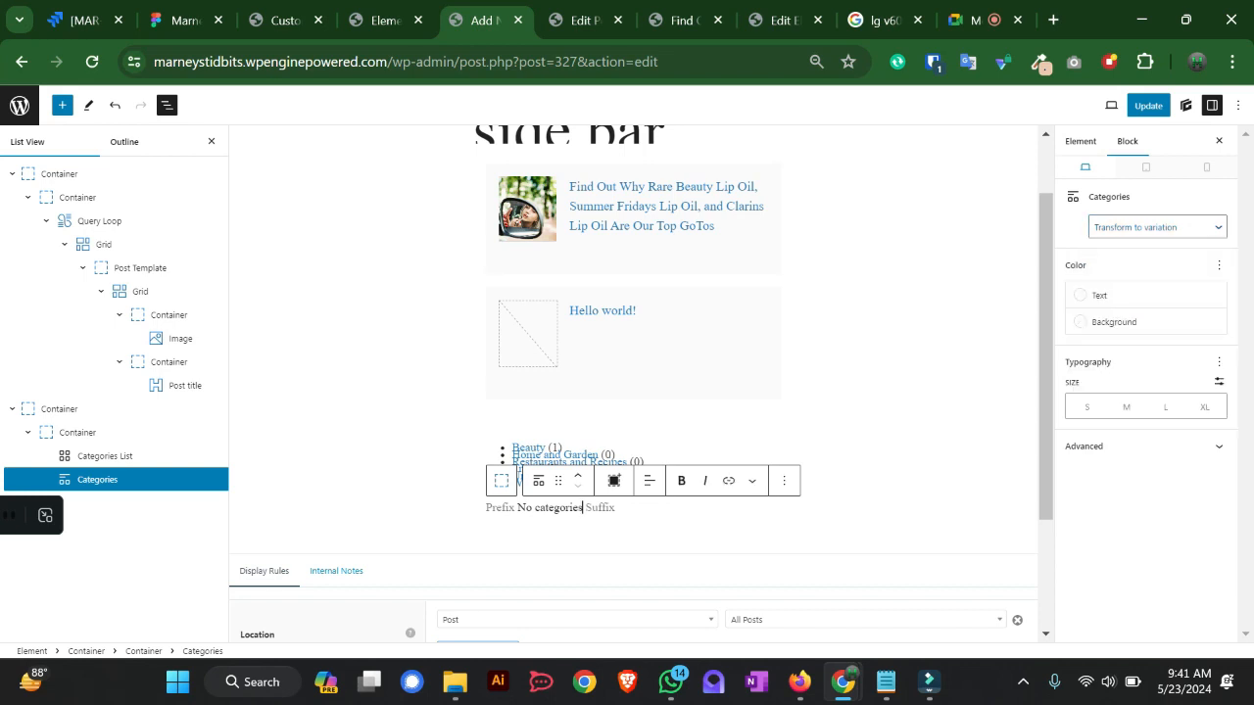
key(Escape)
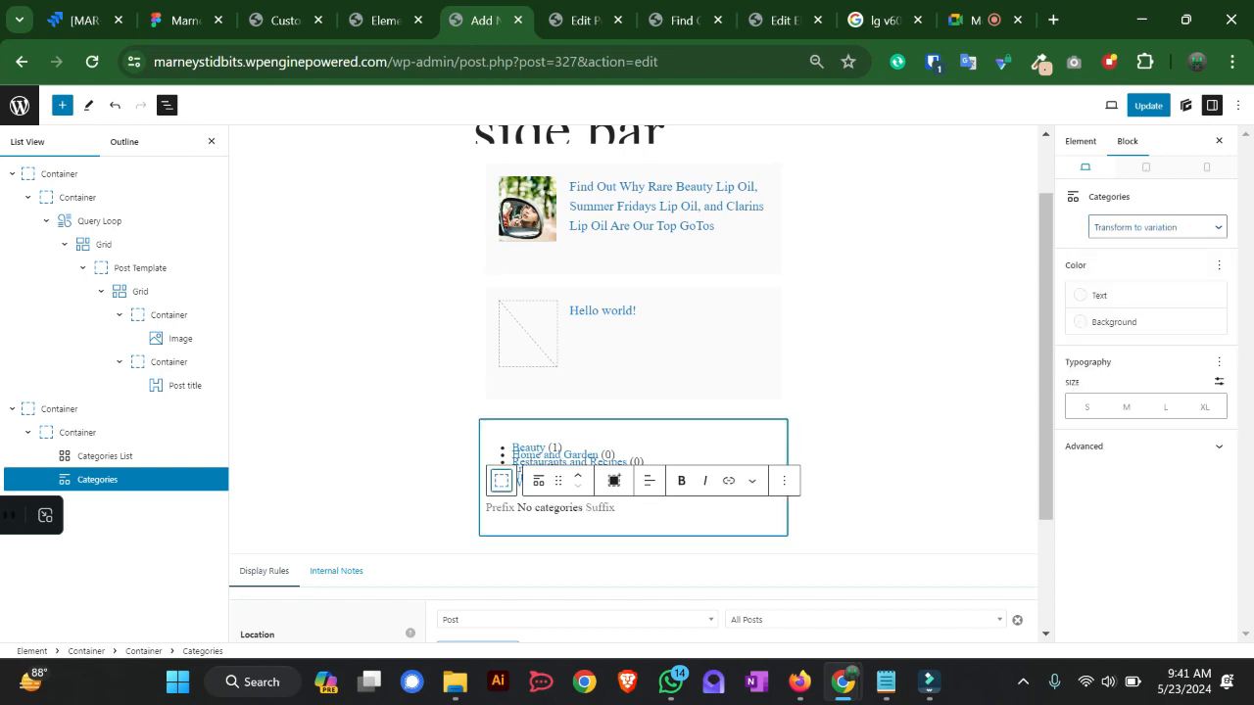
click(502, 481)
click(529, 507)
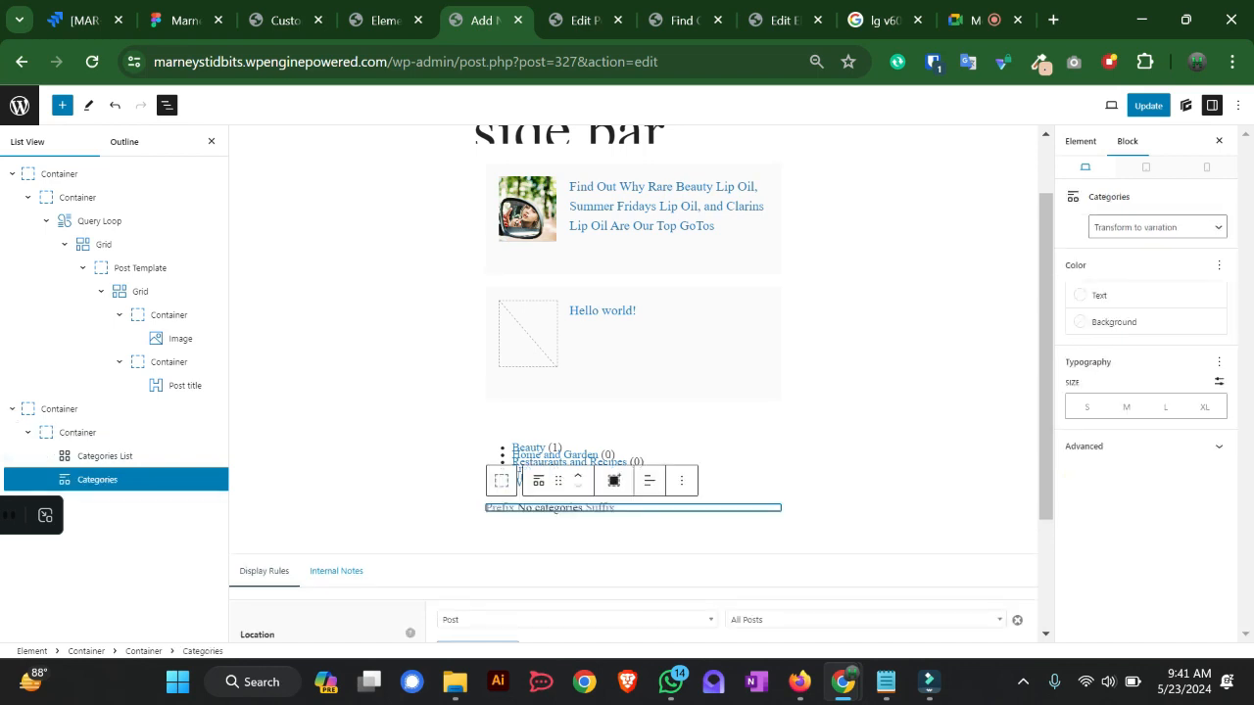
key(Delete)
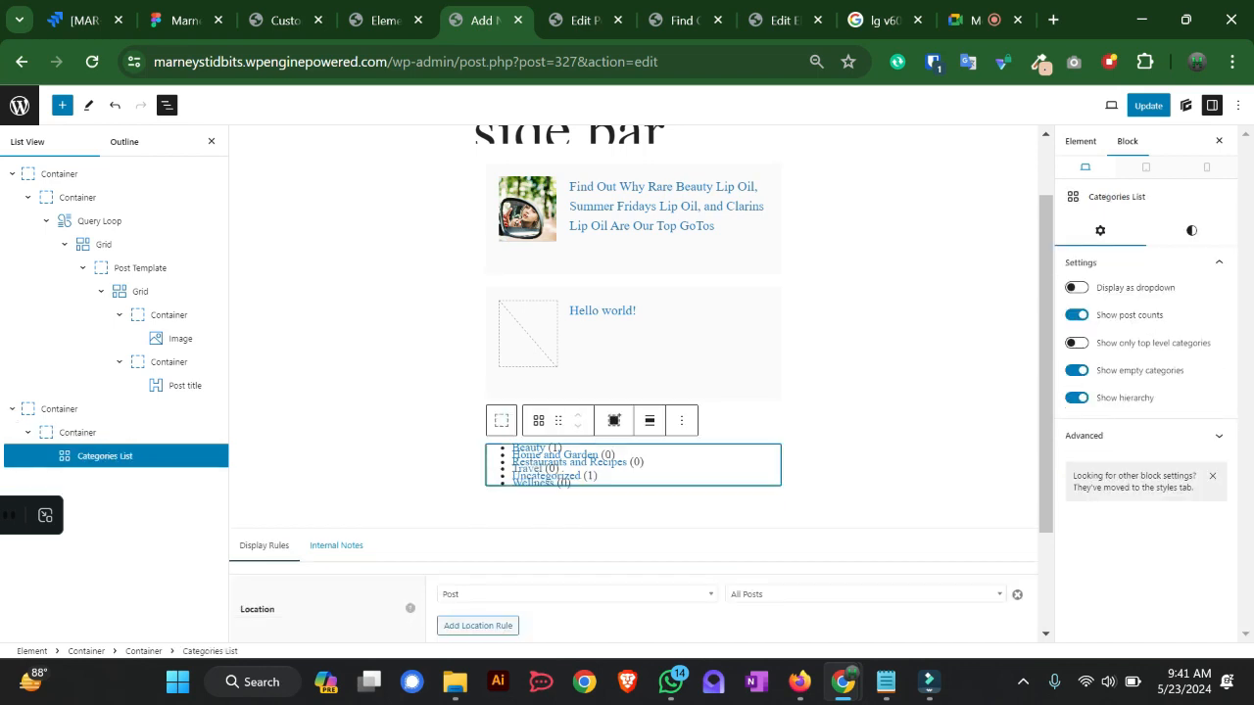
- Save the side bar element and reload the published lip oil post to check the category list in its sidebar
key(ctrl+s)
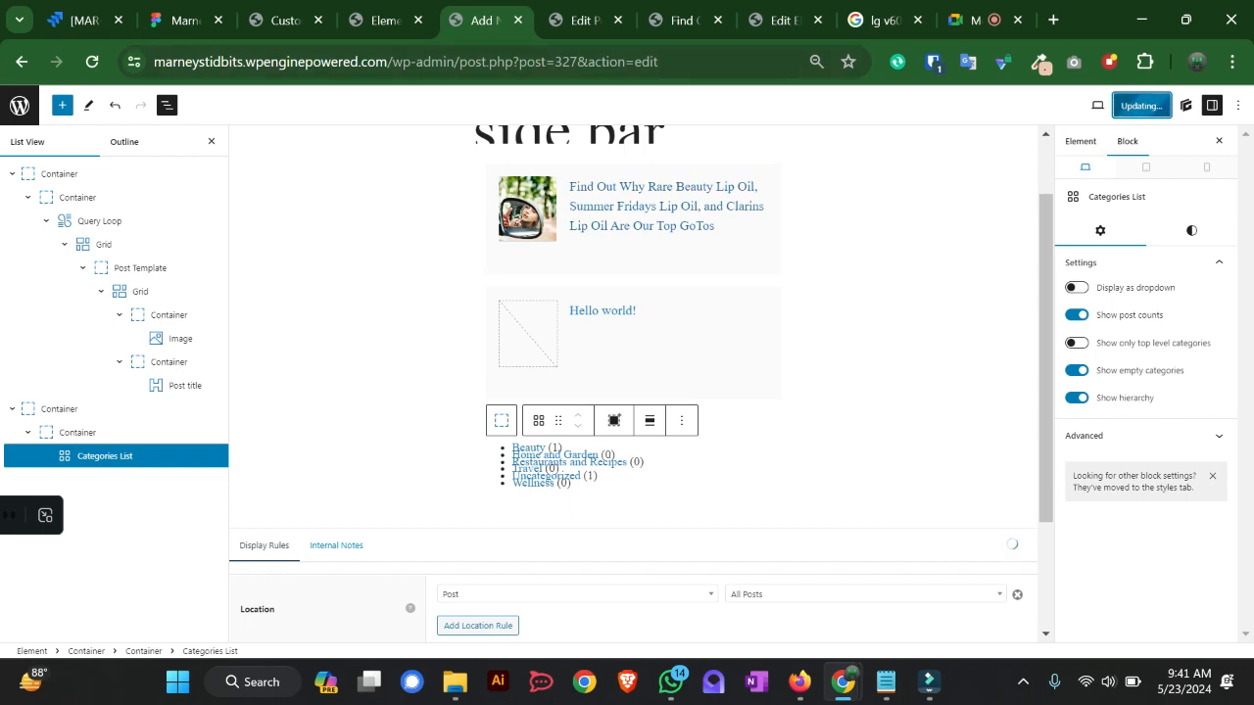
click(683, 20)
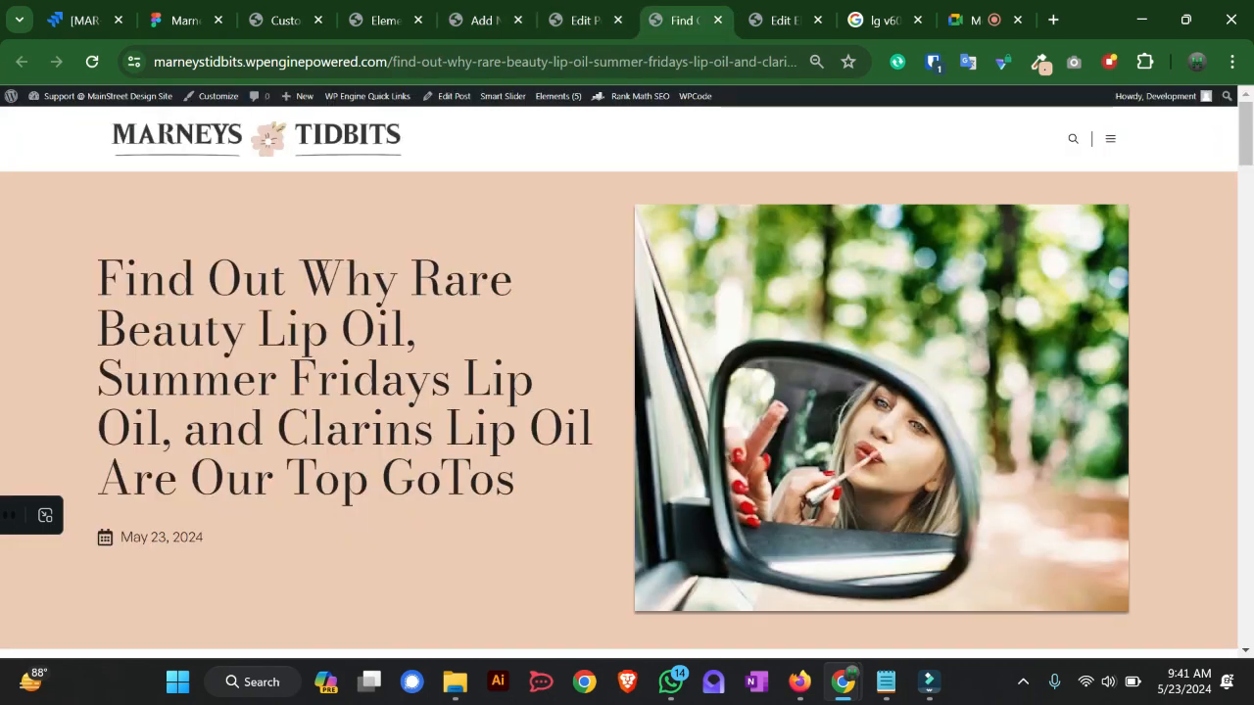
click(91, 61)
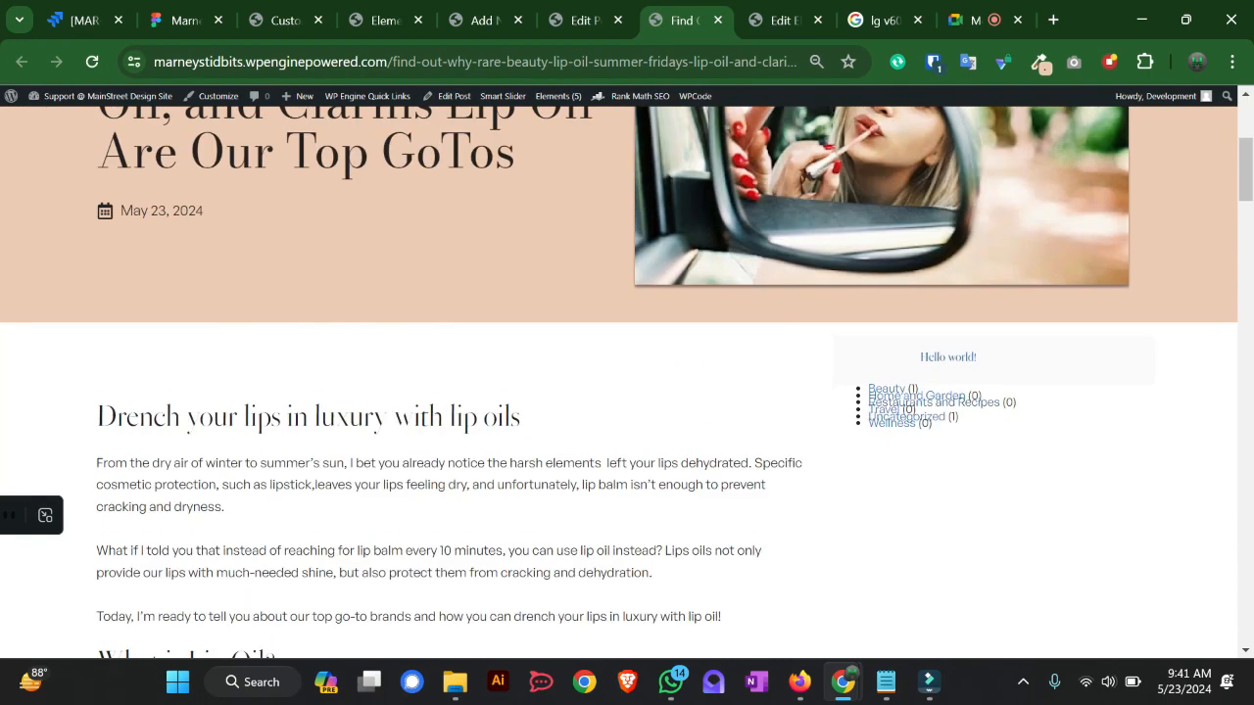
drag(931, 424, 853, 385)
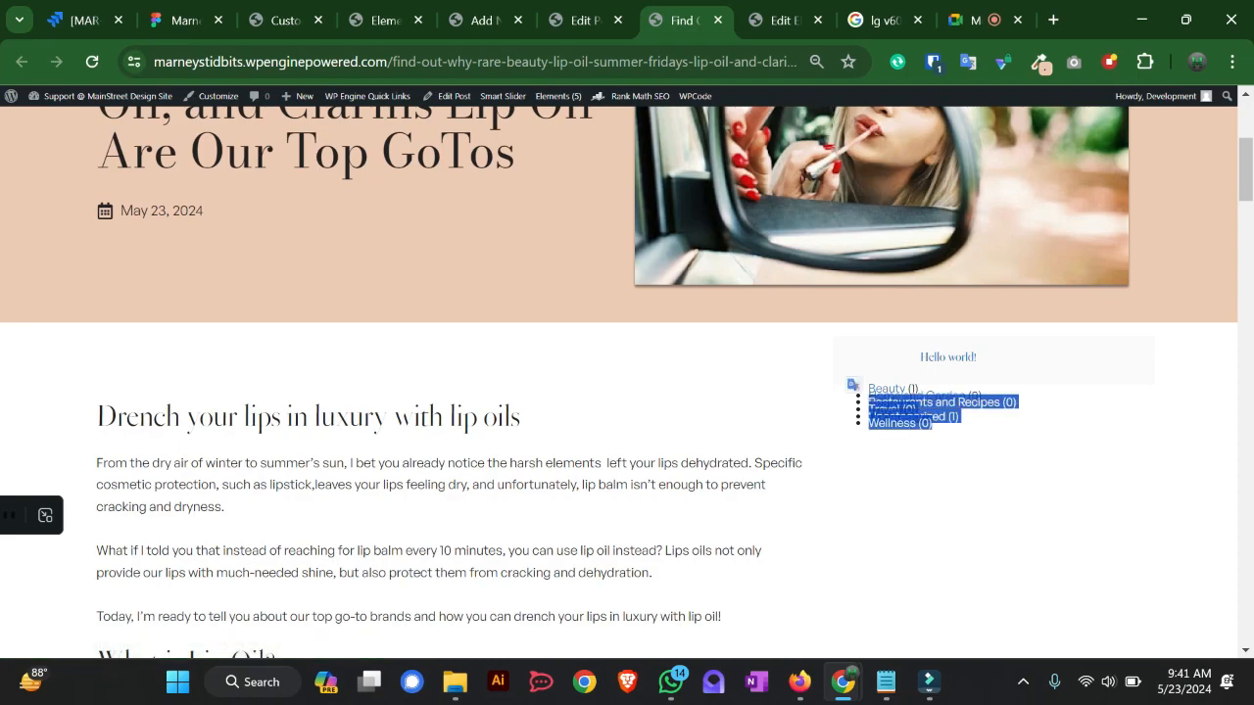
click(941, 421)
- Review the published lip oil post from the article body down to the comment form
scroll(940, 421, down, 9)
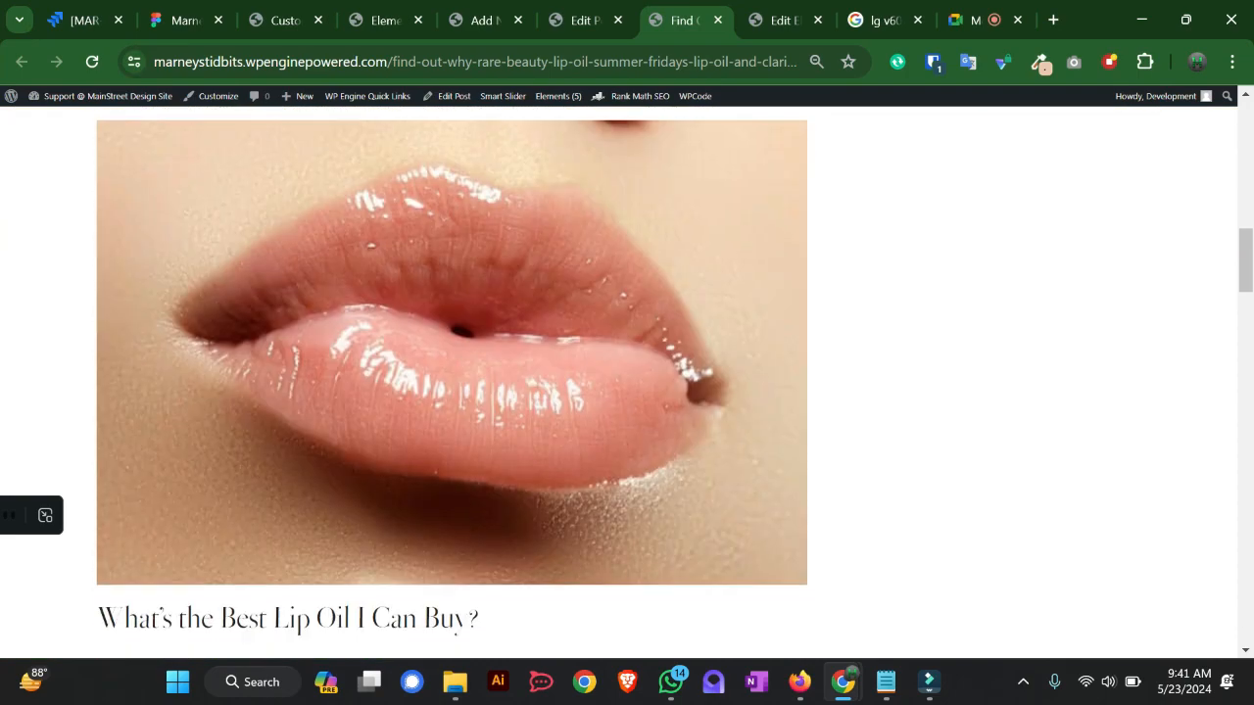
scroll(627, 382, up, 1)
scroll(627, 382, down, 12)
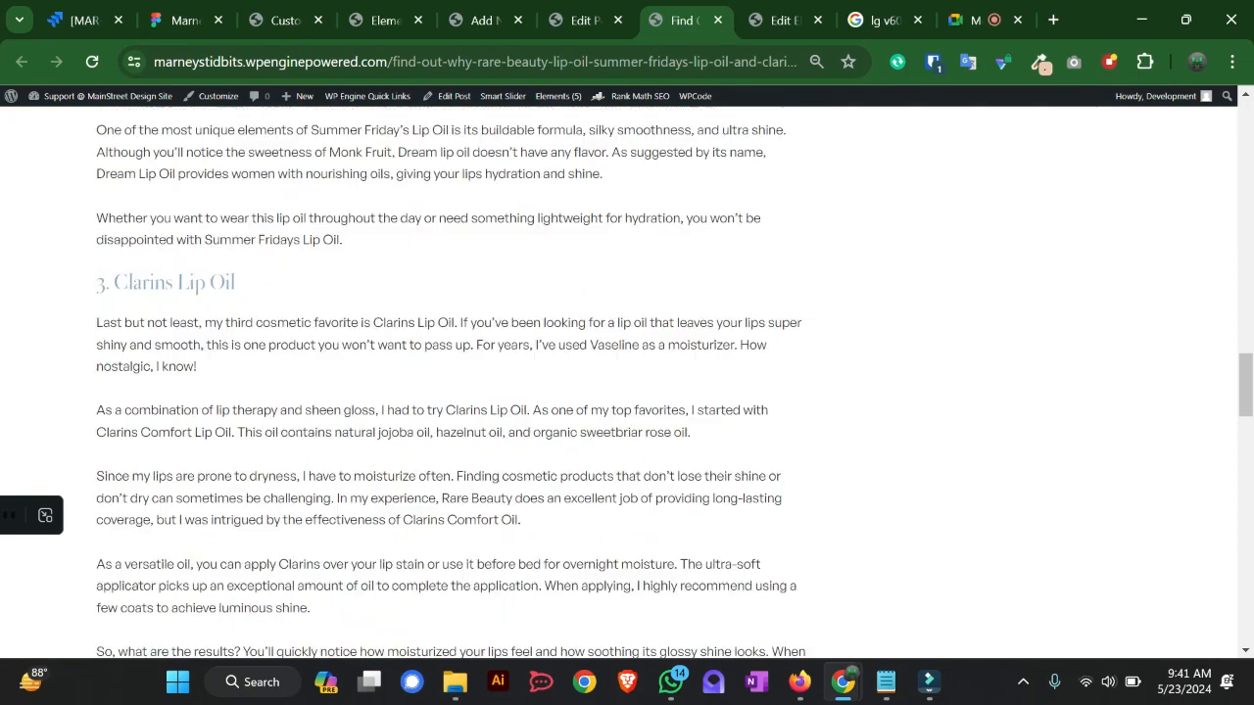
scroll(627, 382, down, 15)
scroll(627, 382, up, 10)
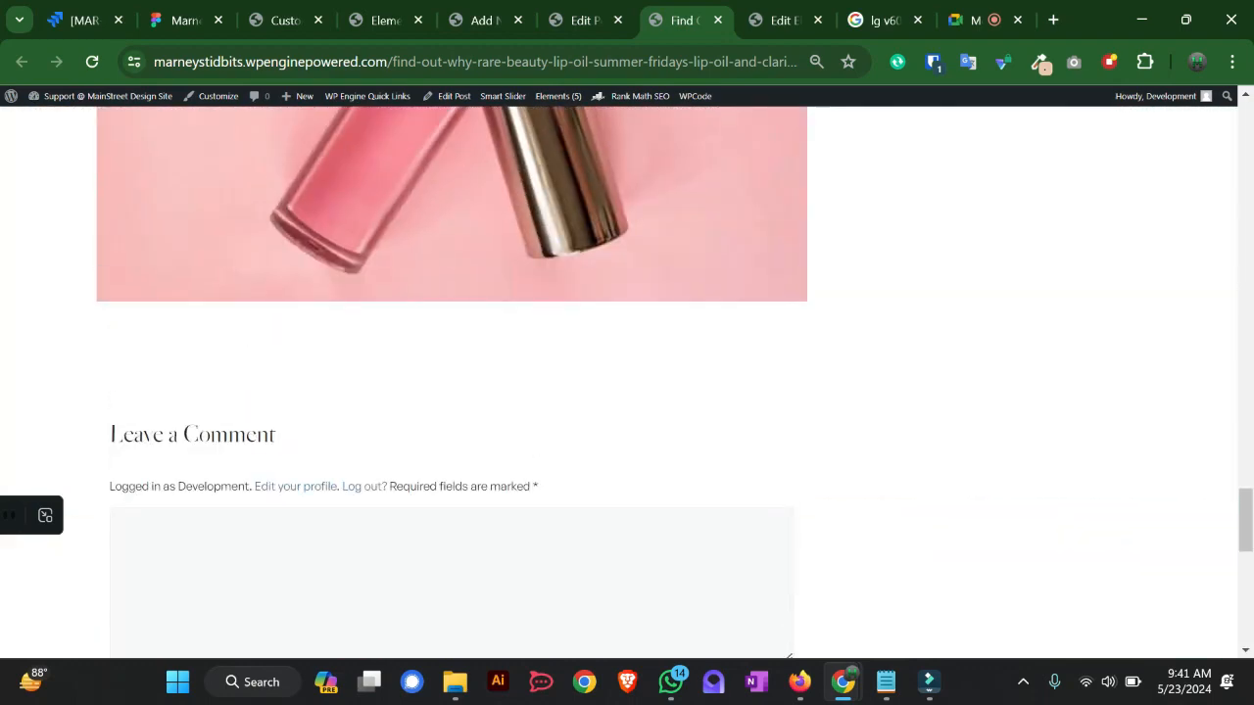
scroll(627, 382, up, 5)
scroll(627, 382, down, 7)
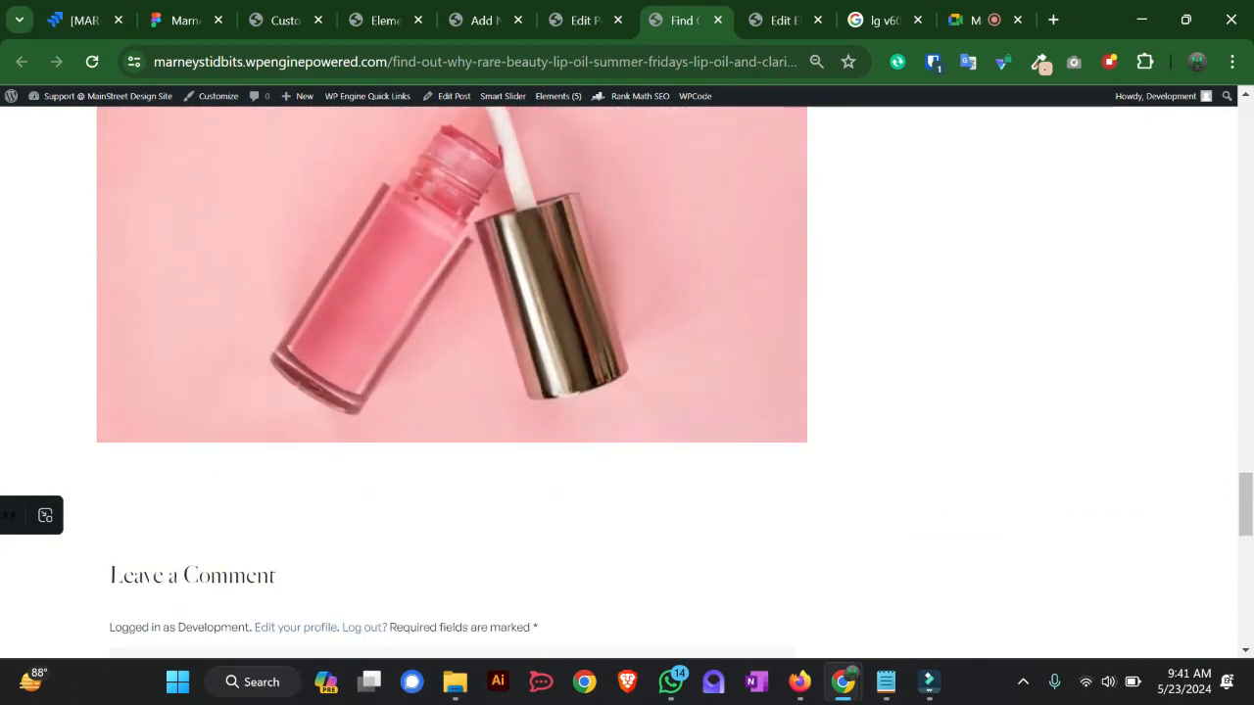
scroll(627, 383, down, 2)
scroll(627, 382, up, 2)
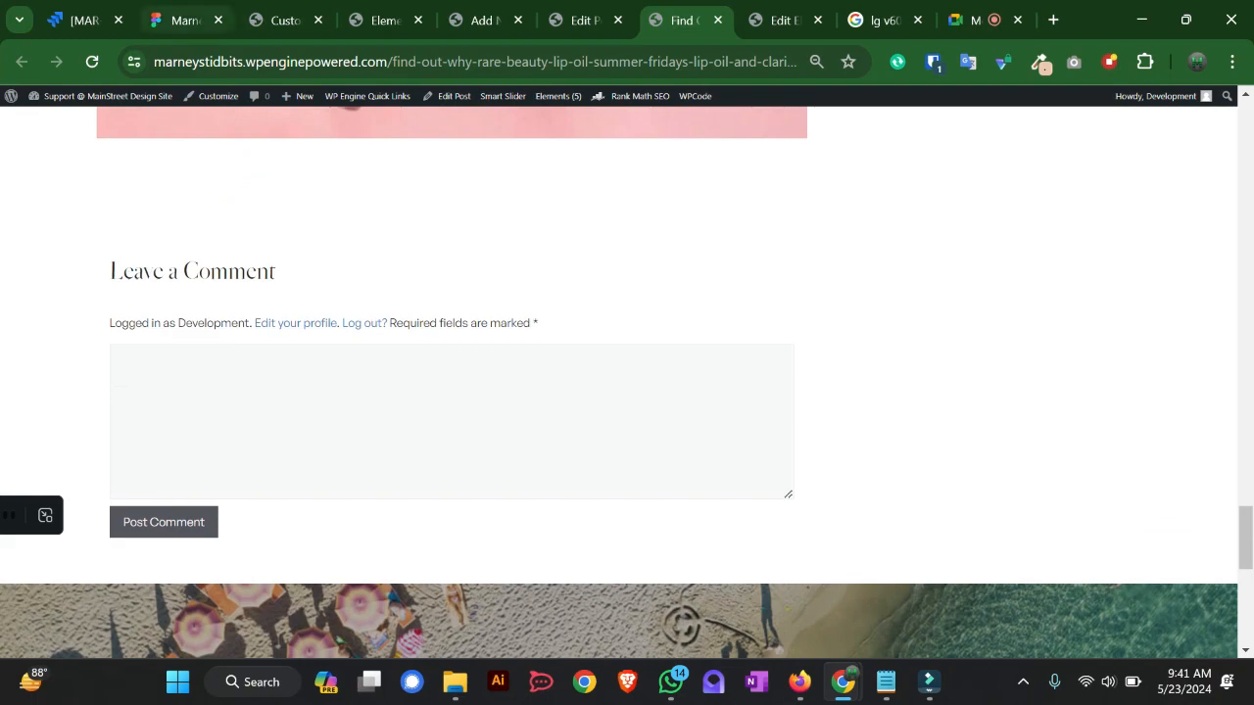
- Switch to the Figma beauty blog design and examine the FAQ and Related Posts sections below the article
click(181, 19)
scroll(627, 392, down, 15)
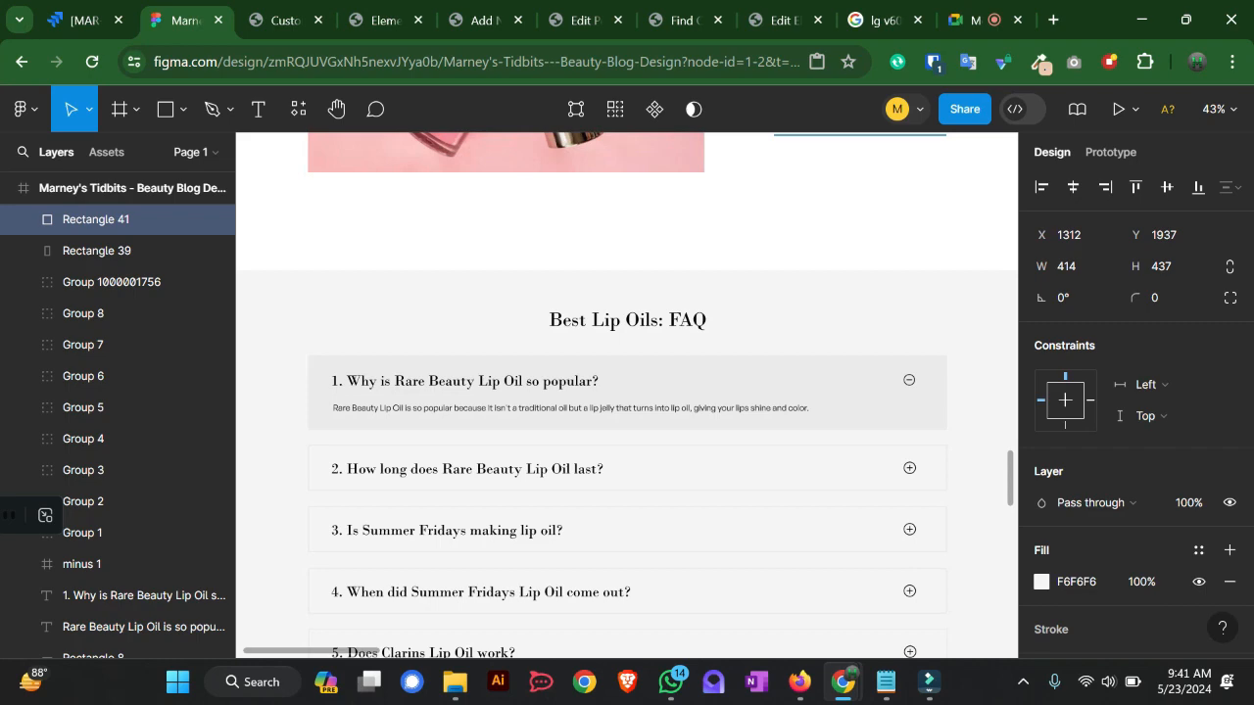
scroll(627, 392, down, 10)
scroll(627, 391, up, 2)
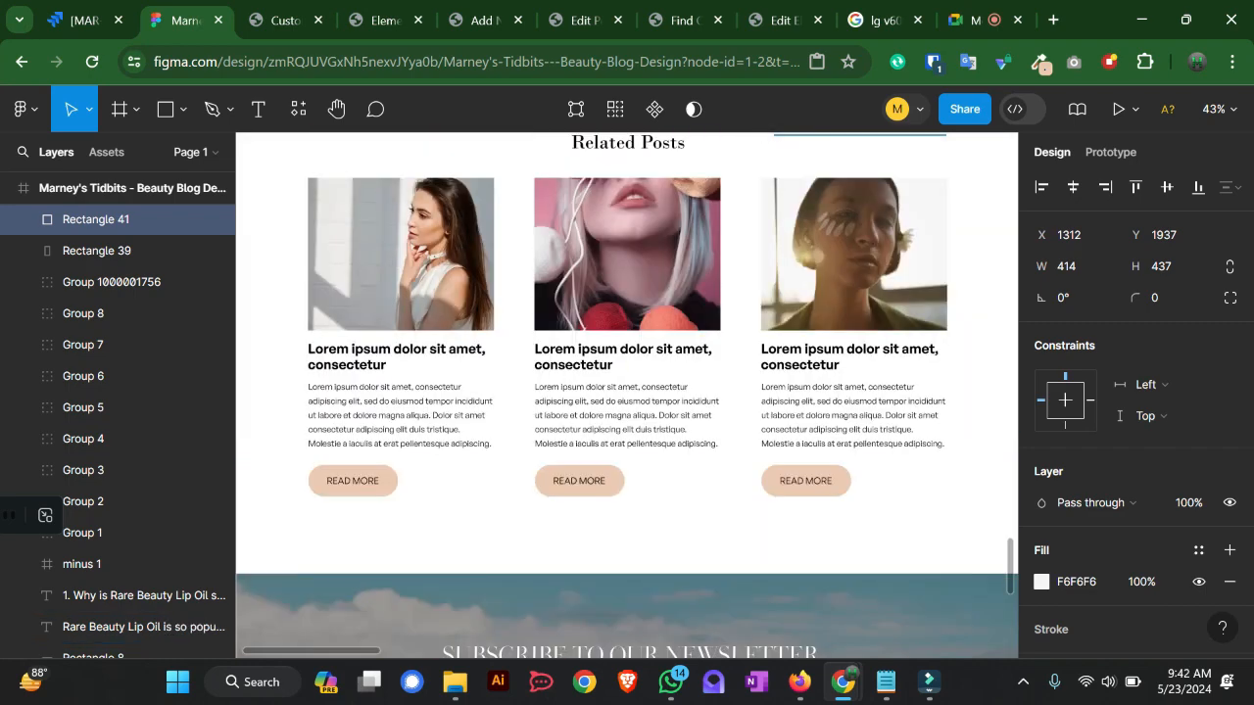
scroll(628, 392, up, 8)
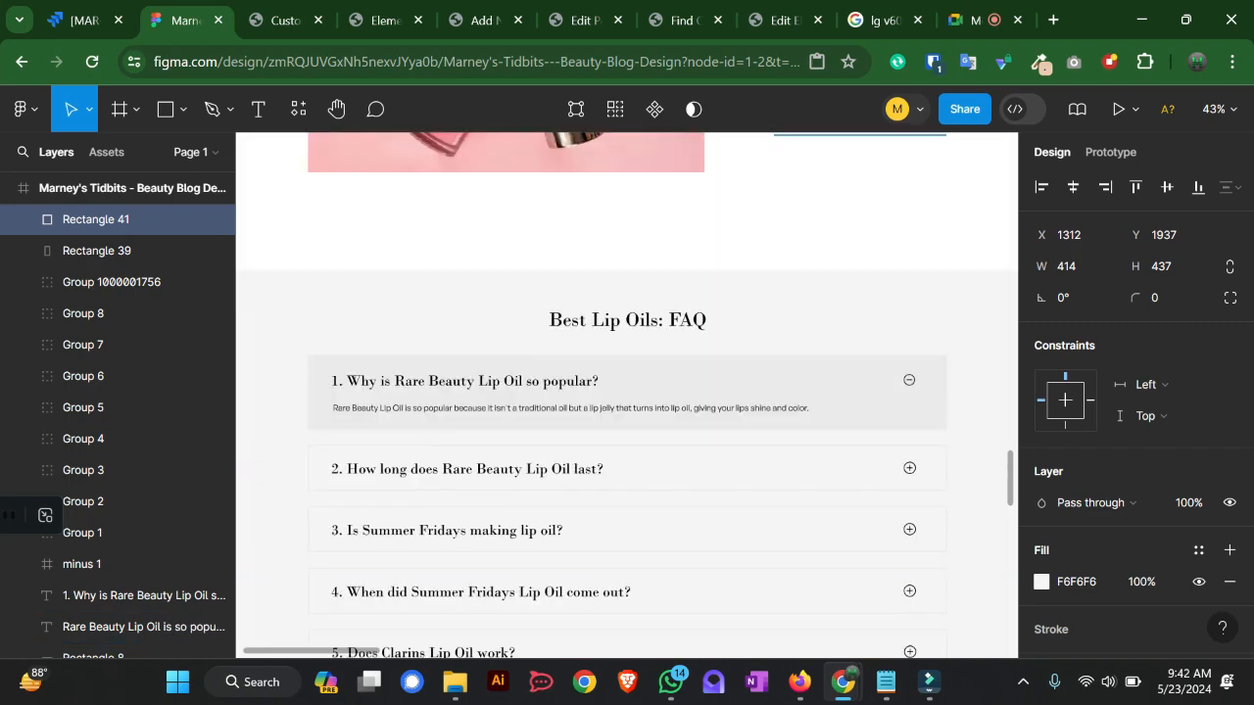
- Check the FAQ section and the product image above it in the Figma beauty blog design
scroll(627, 392, down, 1)
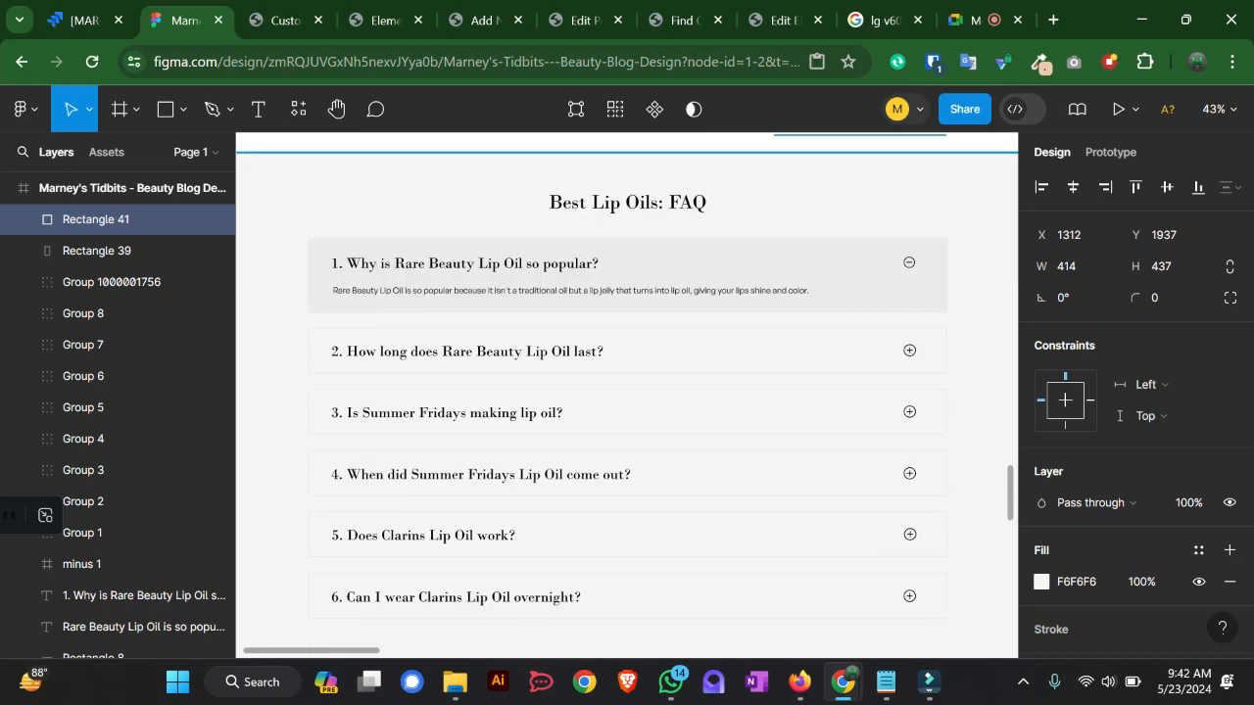
scroll(627, 392, up, 3)
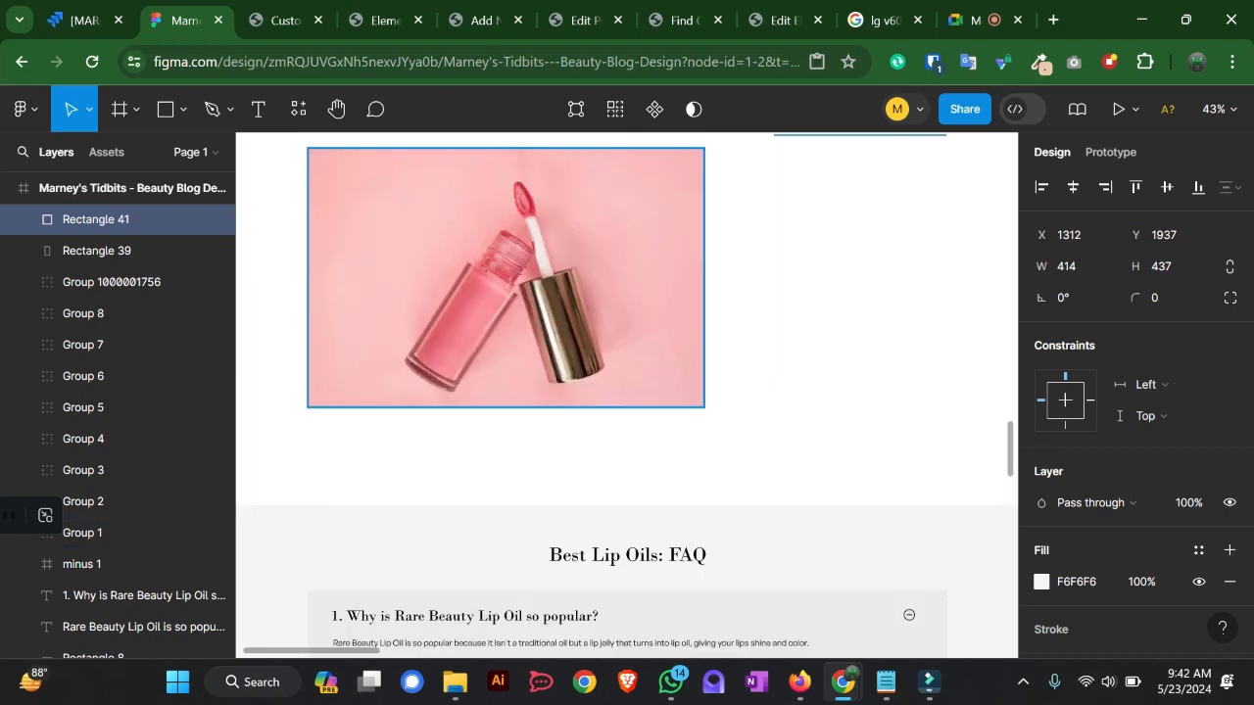
click(382, 20)
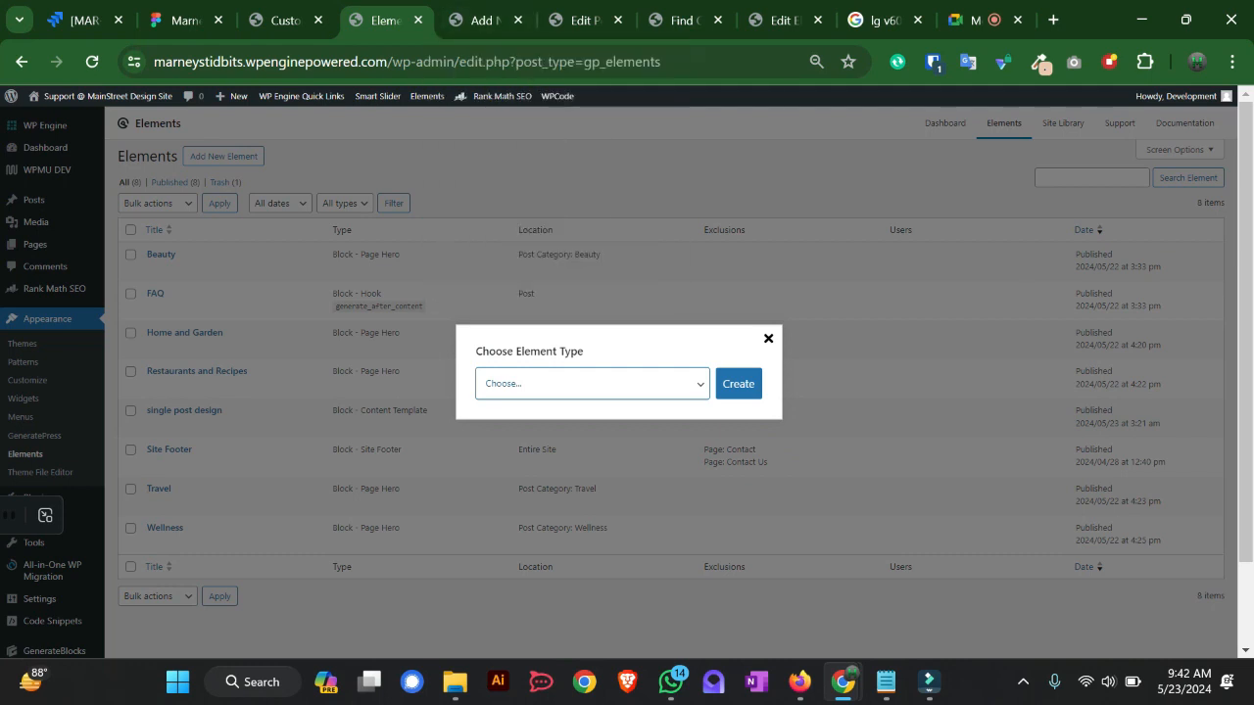
click(768, 339)
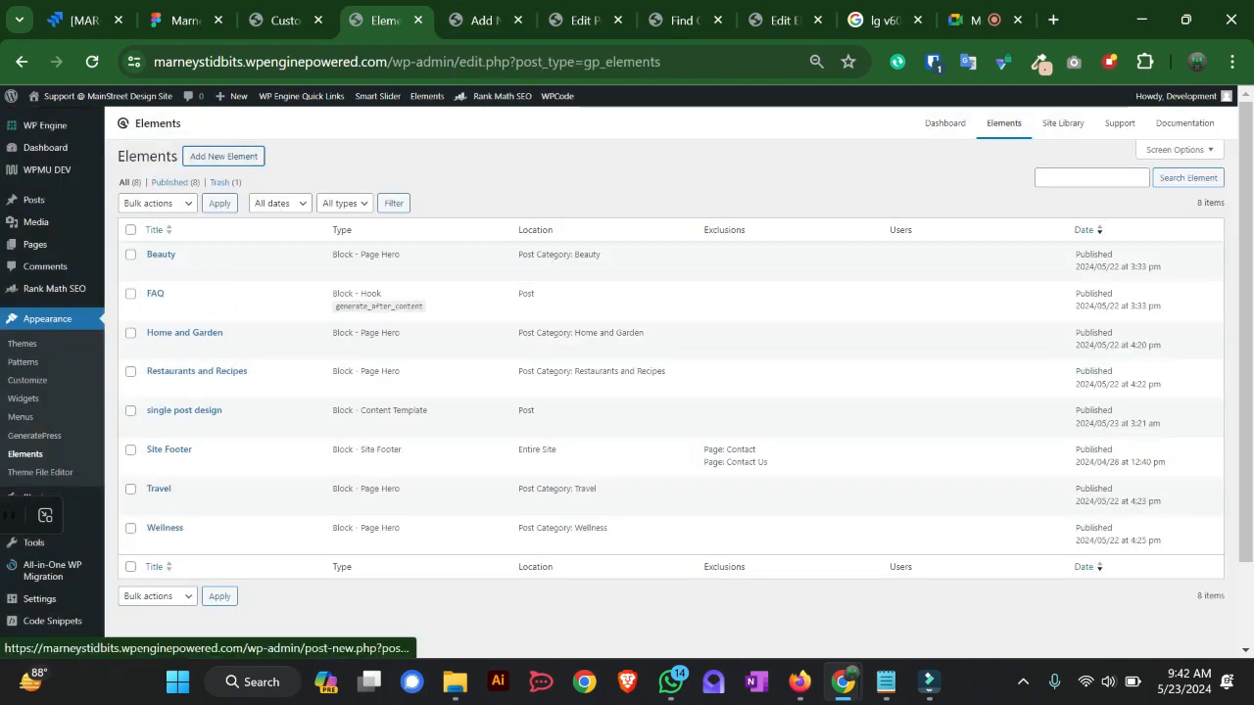
click(223, 156)
click(591, 384)
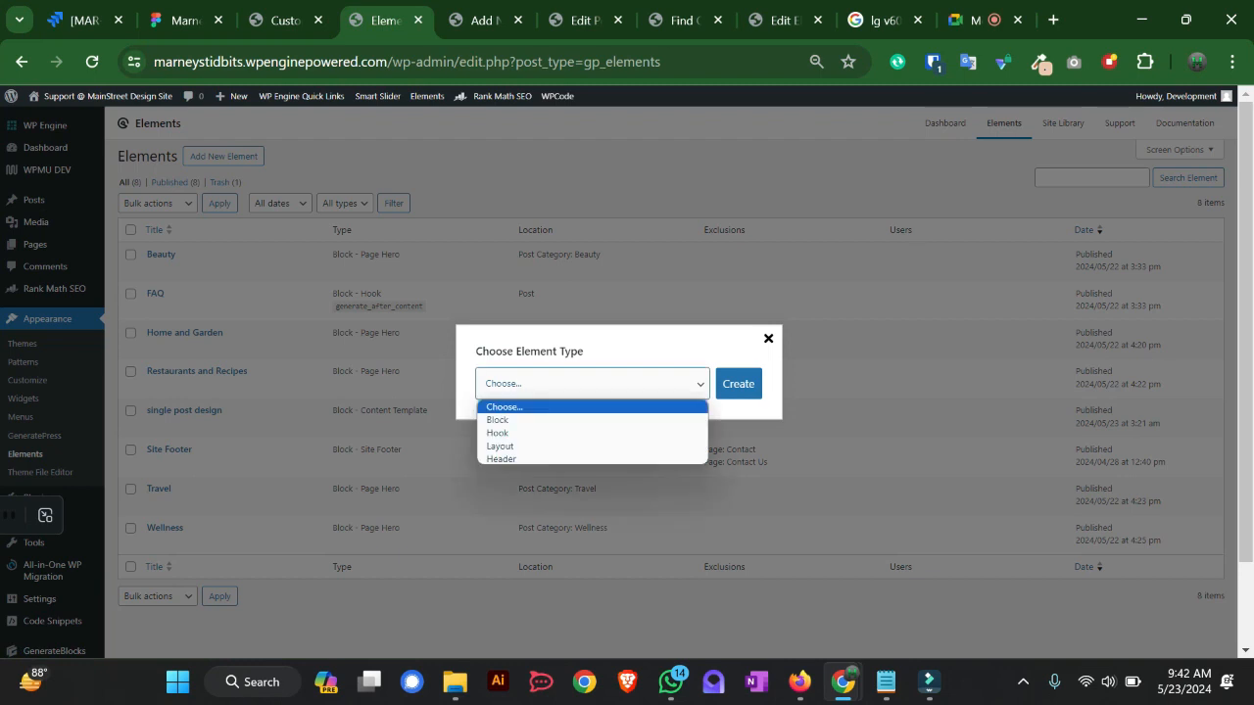
key(Return)
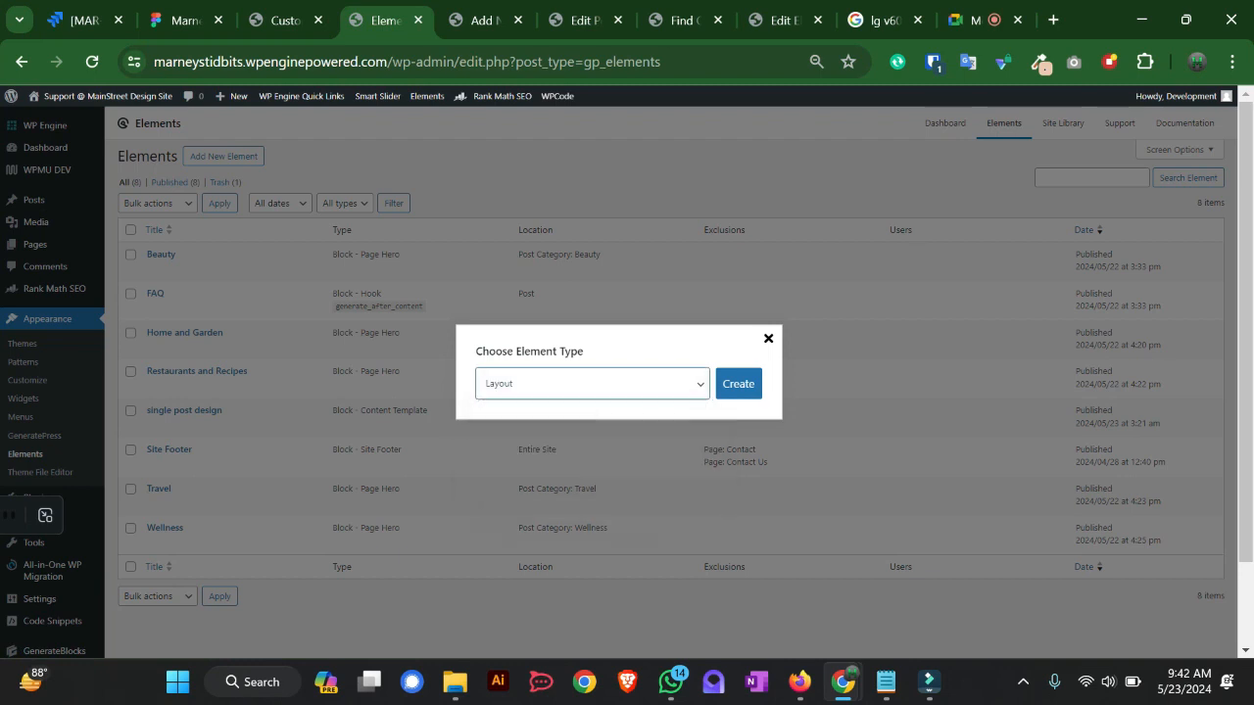
key(Tab)
key(Return)
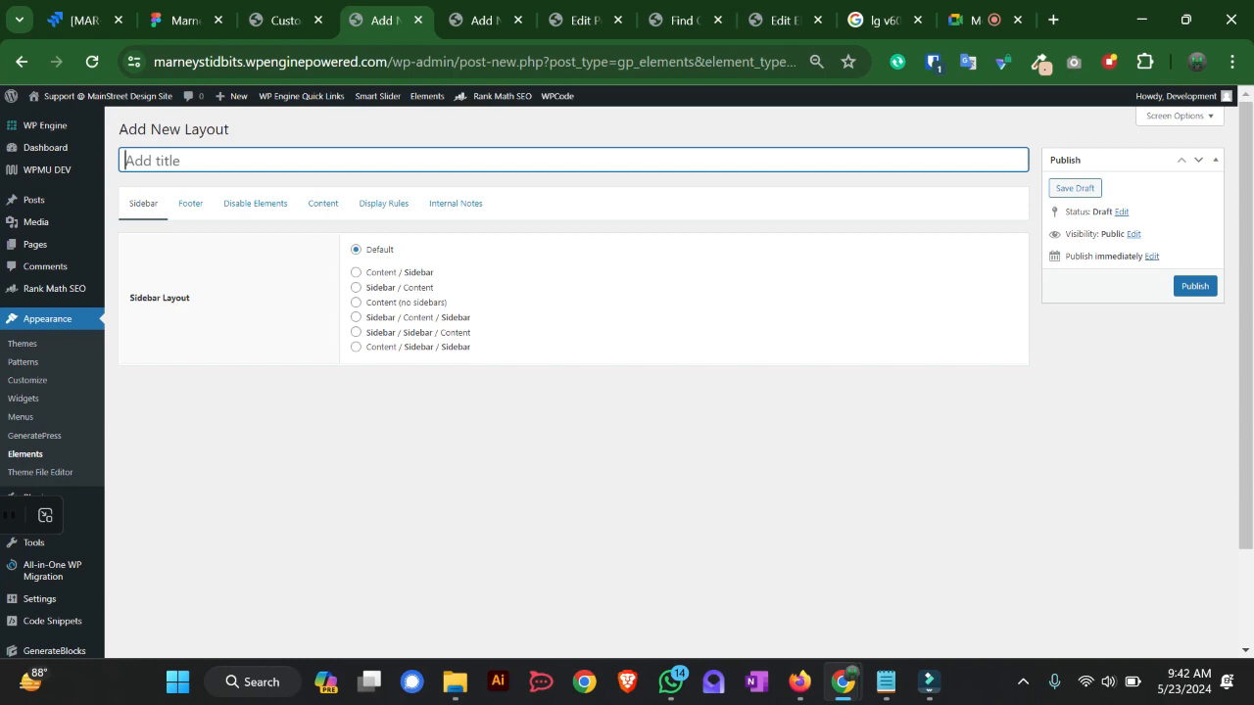
click(480, 19)
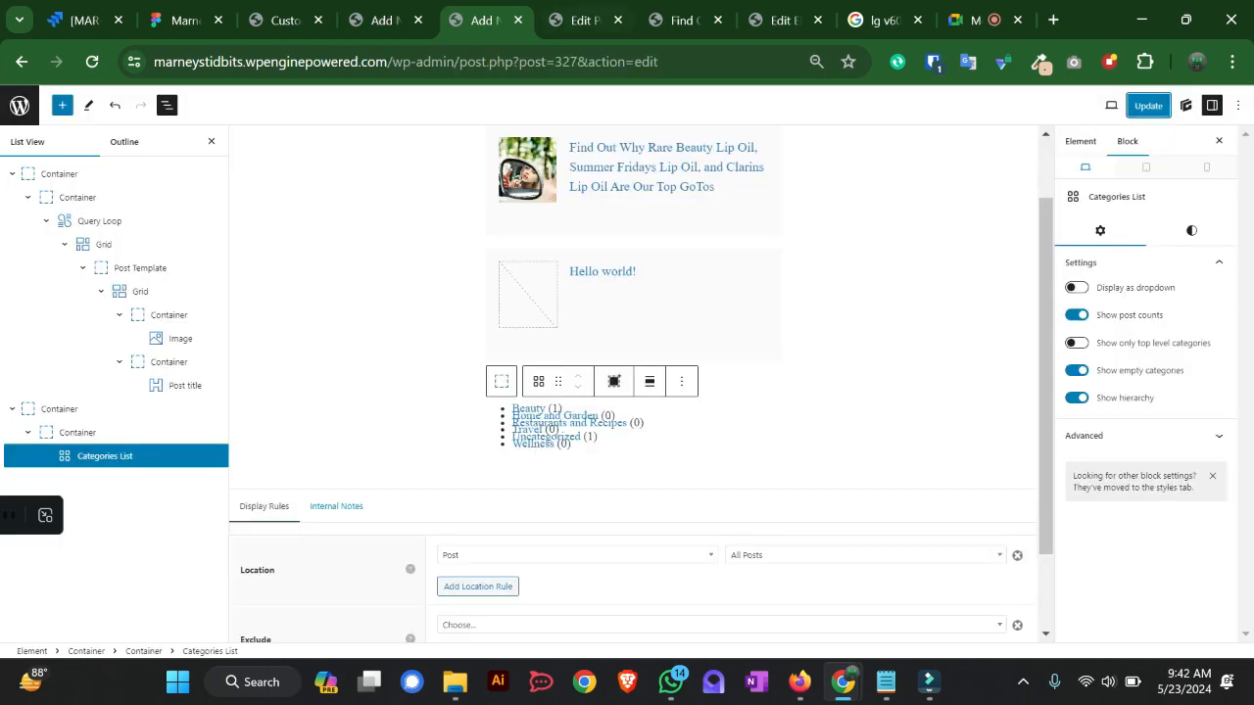
scroll(633, 382, up, 2)
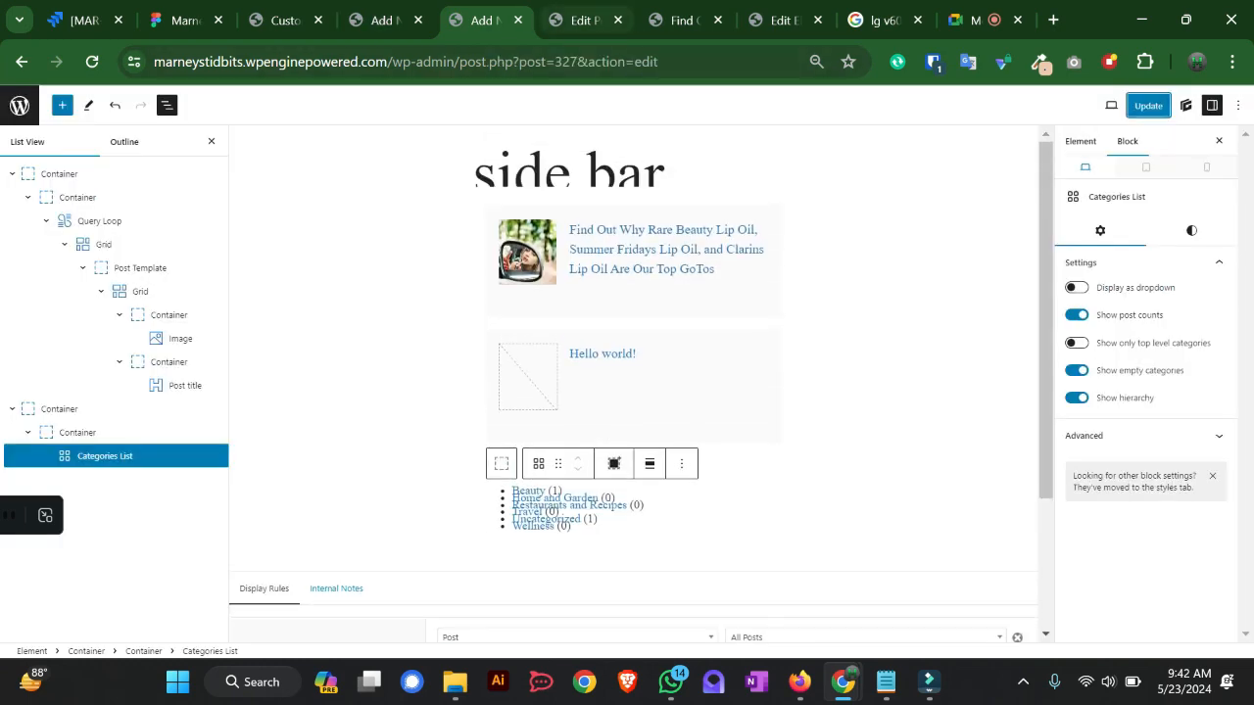
click(585, 19)
scroll(595, 384, down, 5)
scroll(594, 384, up, 5)
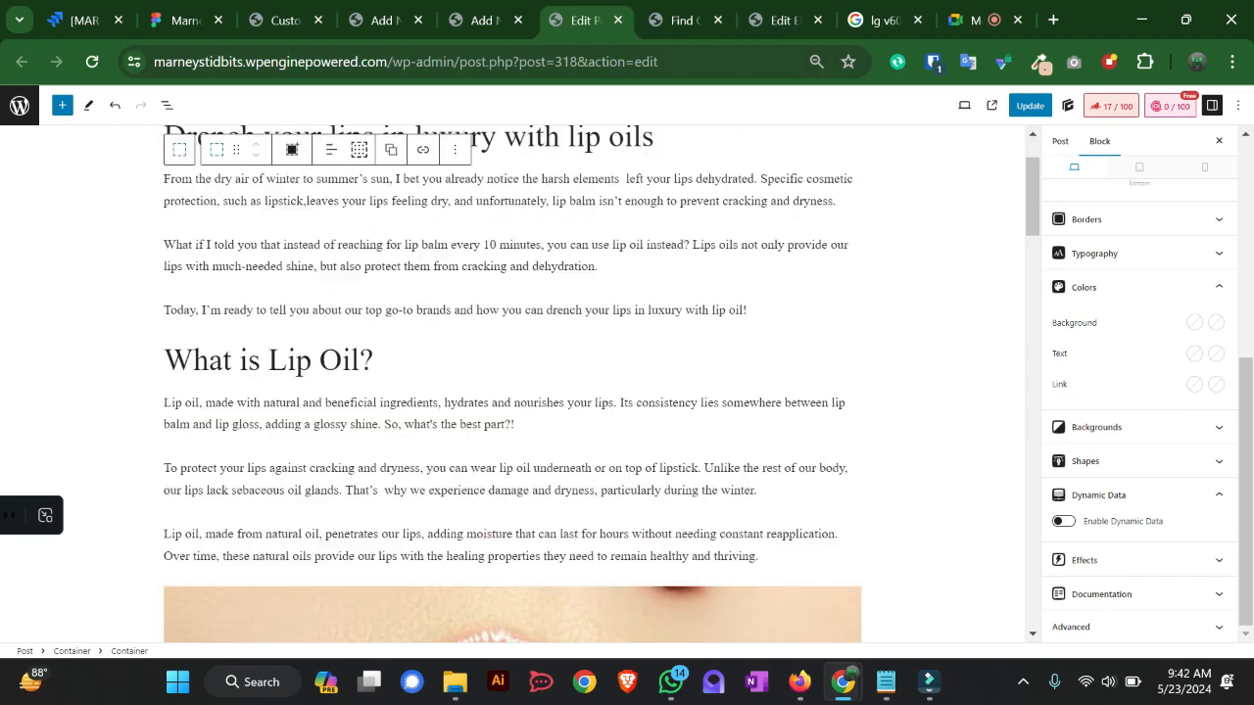
scroll(595, 384, down, 2)
click(284, 20)
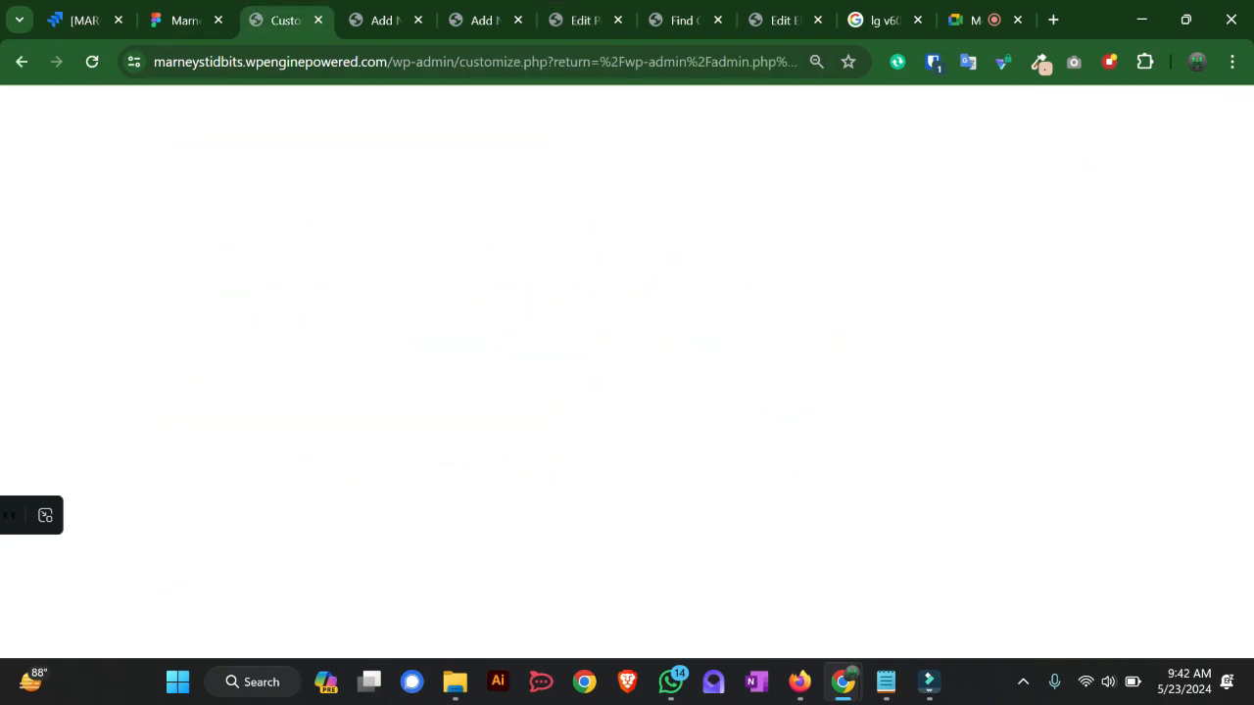
click(382, 19)
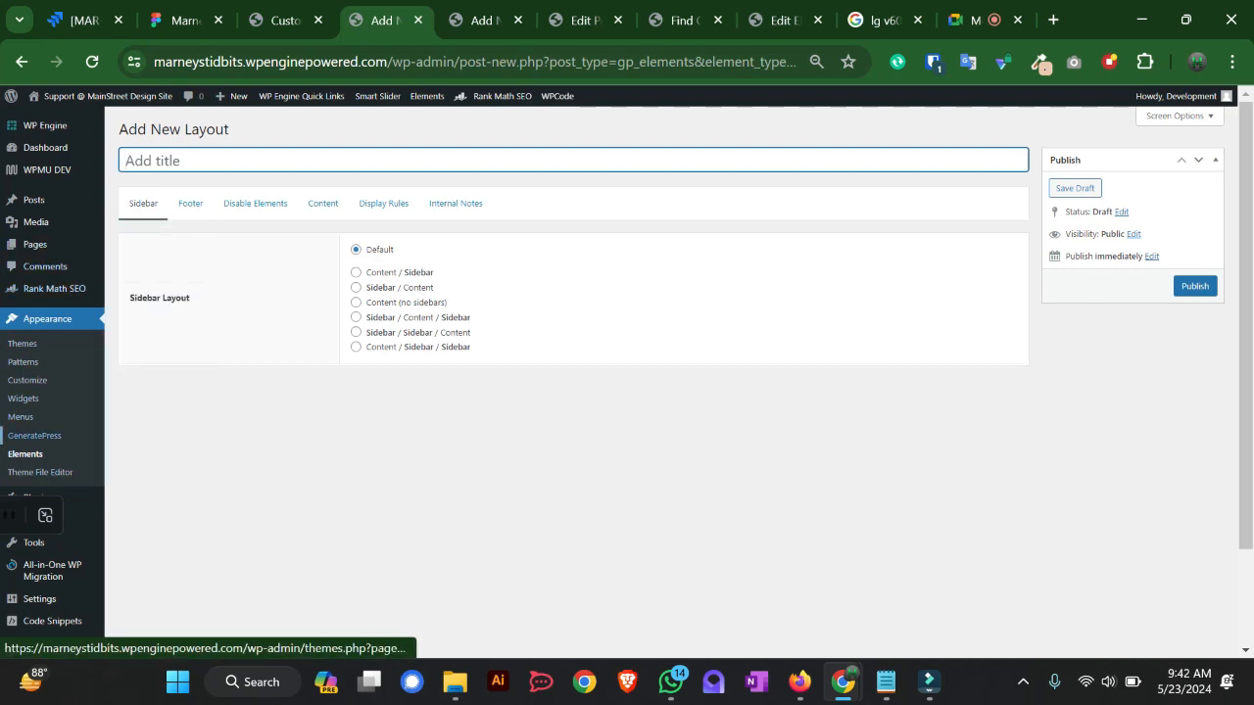
- Open the single post design element from the Elements list and examine its block element settings and page attributes
click(26, 455)
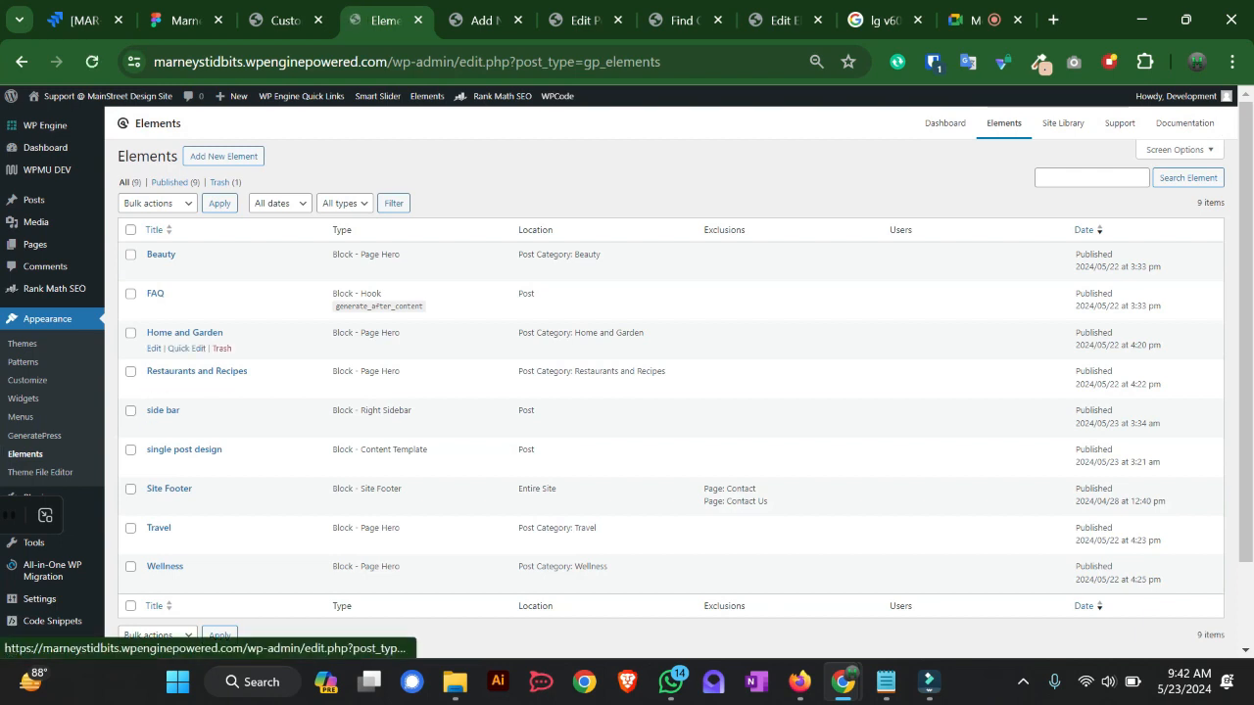
middle_click(154, 466)
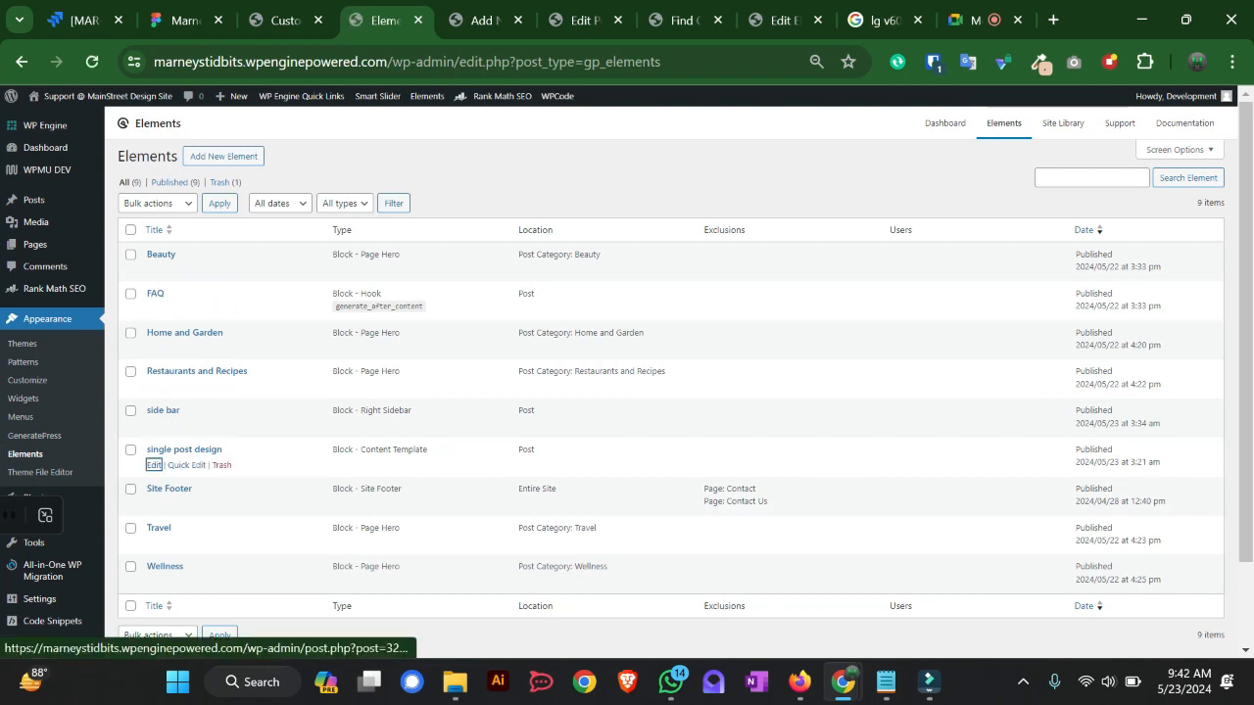
click(445, 20)
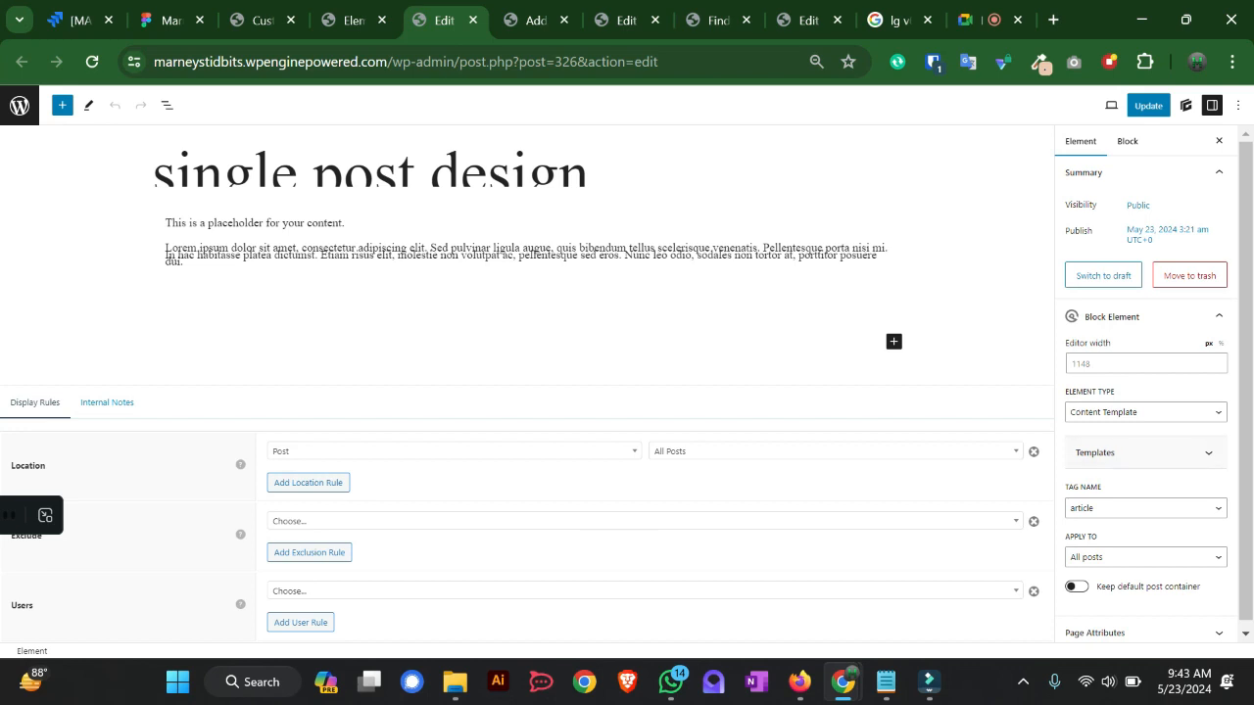
scroll(1146, 392, down, 1)
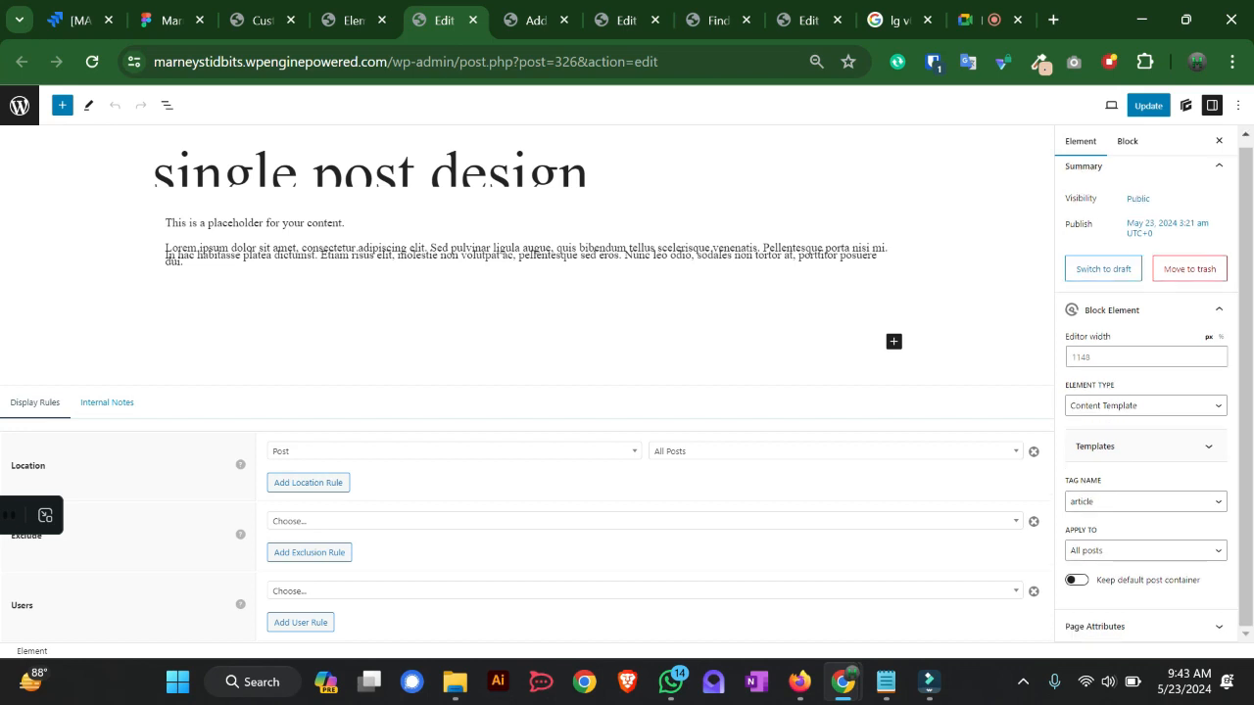
scroll(1146, 392, up, 1)
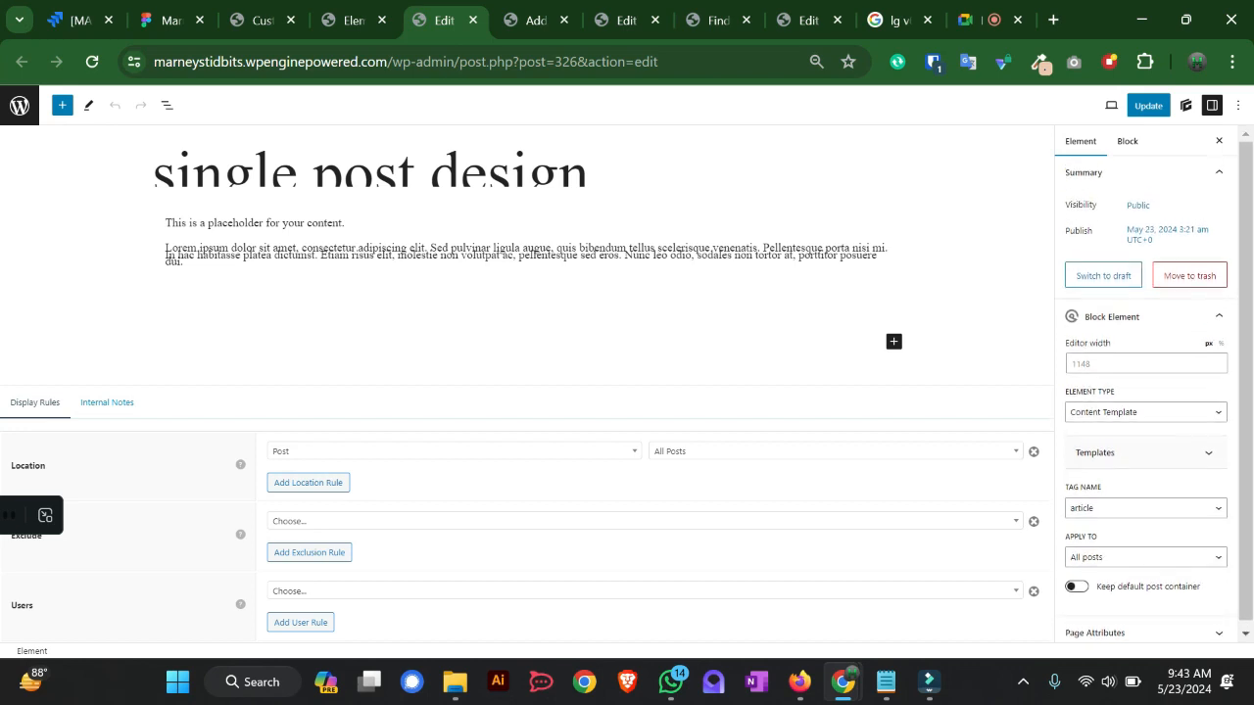
scroll(1146, 392, down, 1)
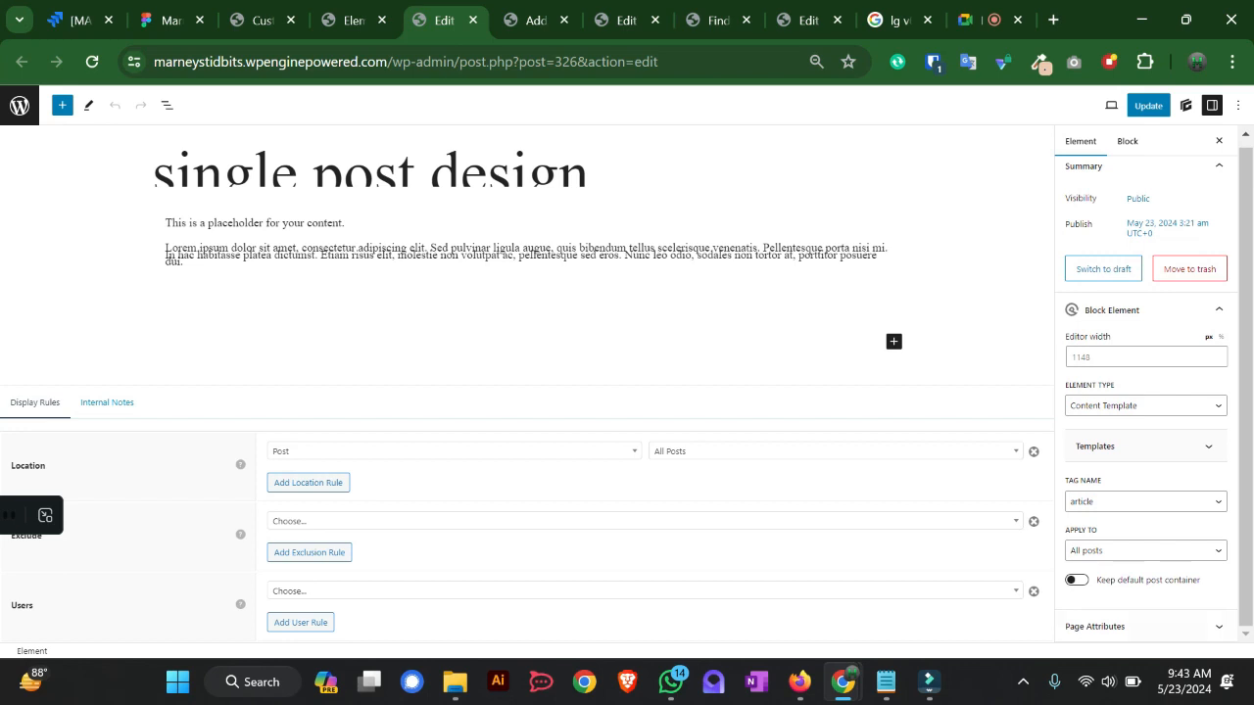
click(1146, 627)
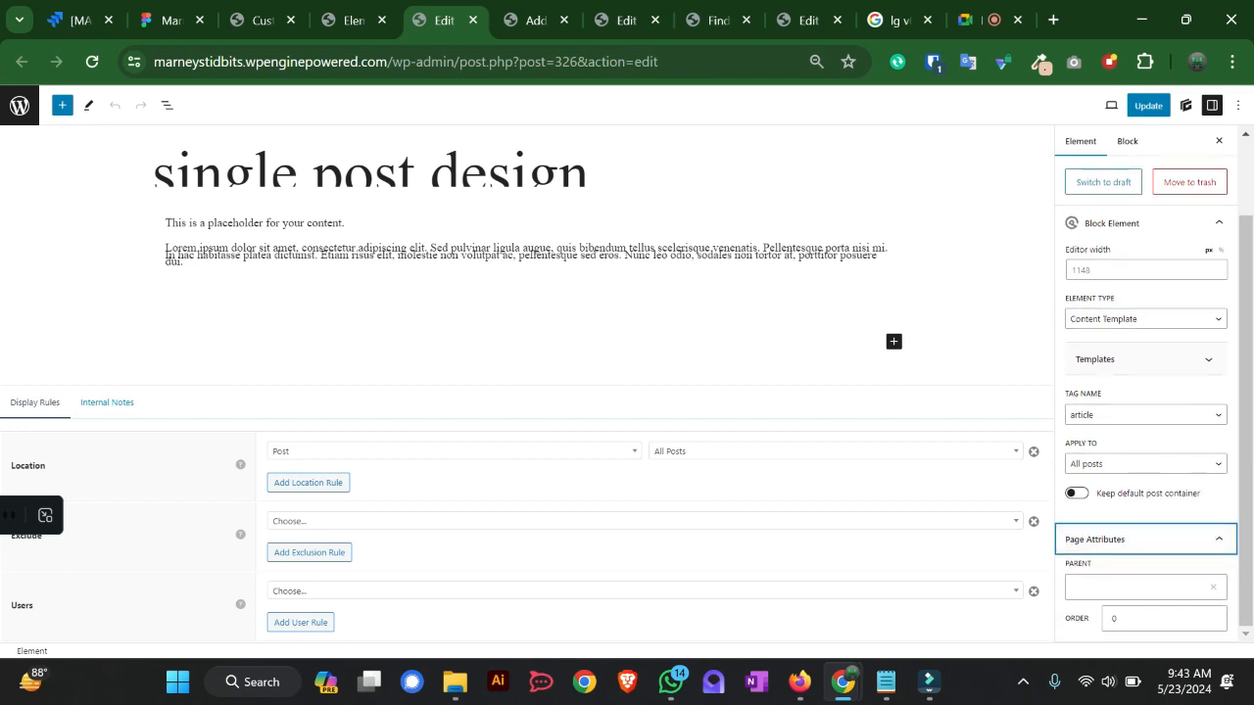
key(ctrl+plus)
key(ctrl+plus)
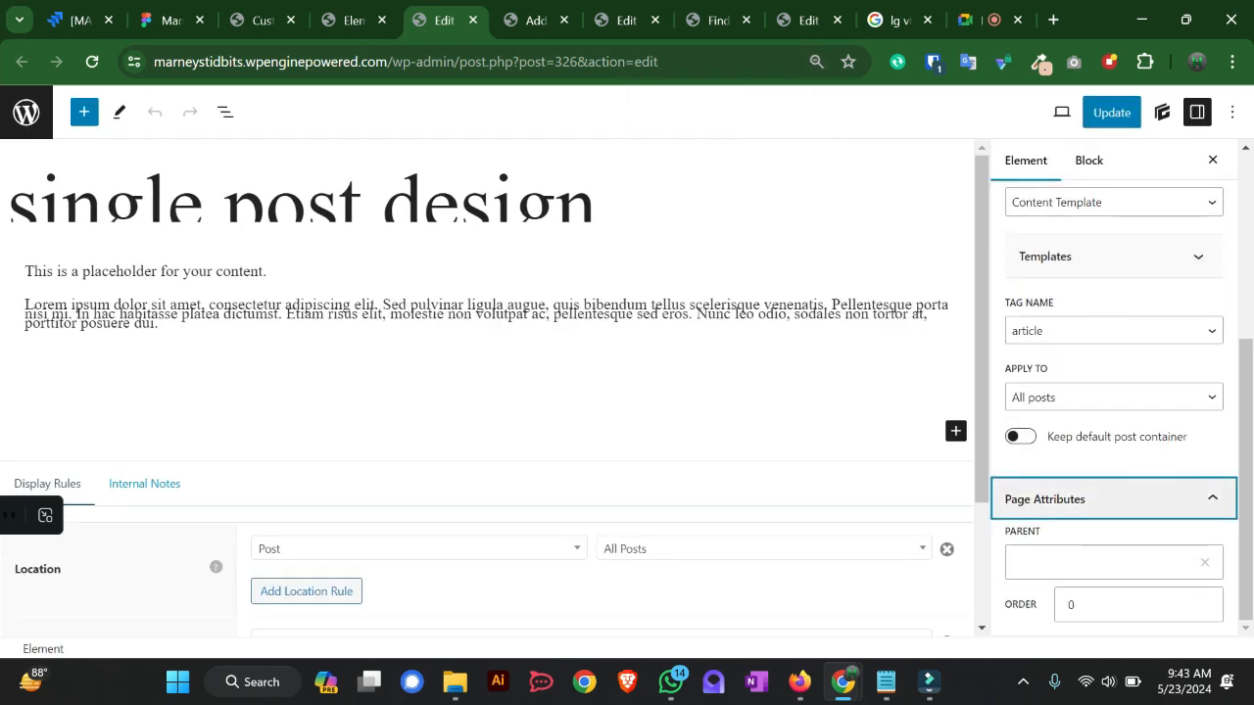
scroll(1114, 499, up, 2)
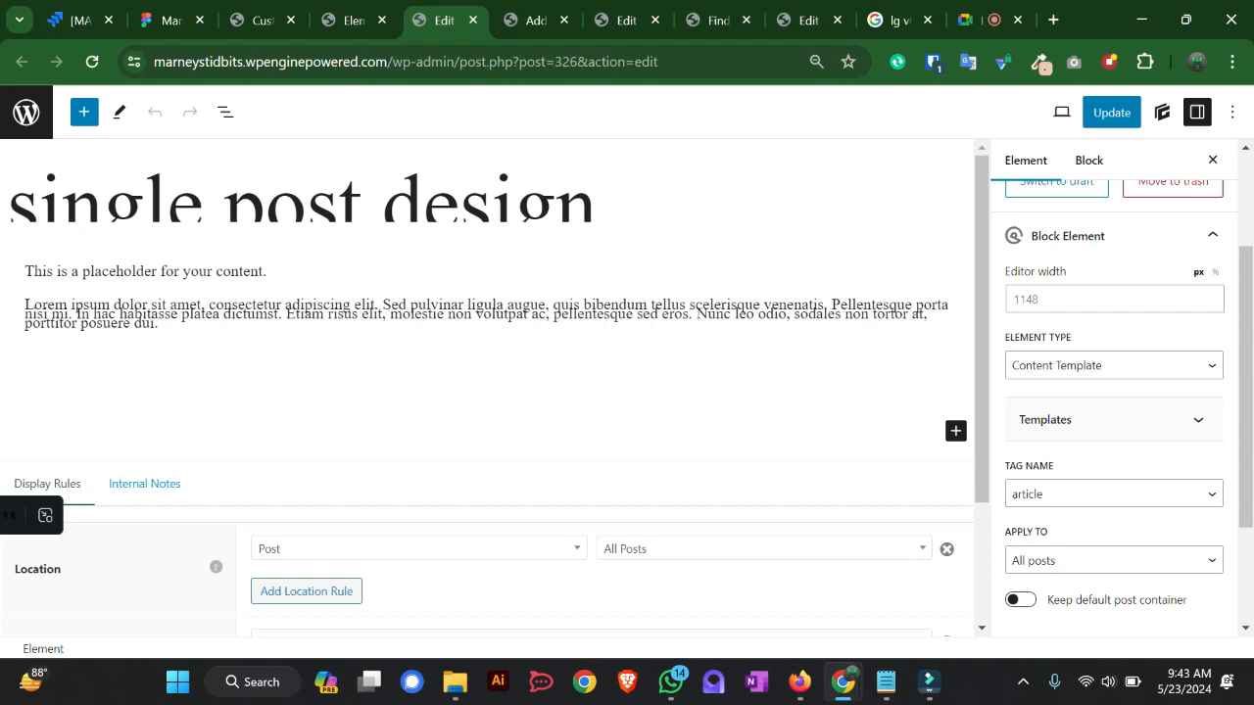
- Open the FAQ element from the Elements list for editing and add a Container block to it
click(354, 20)
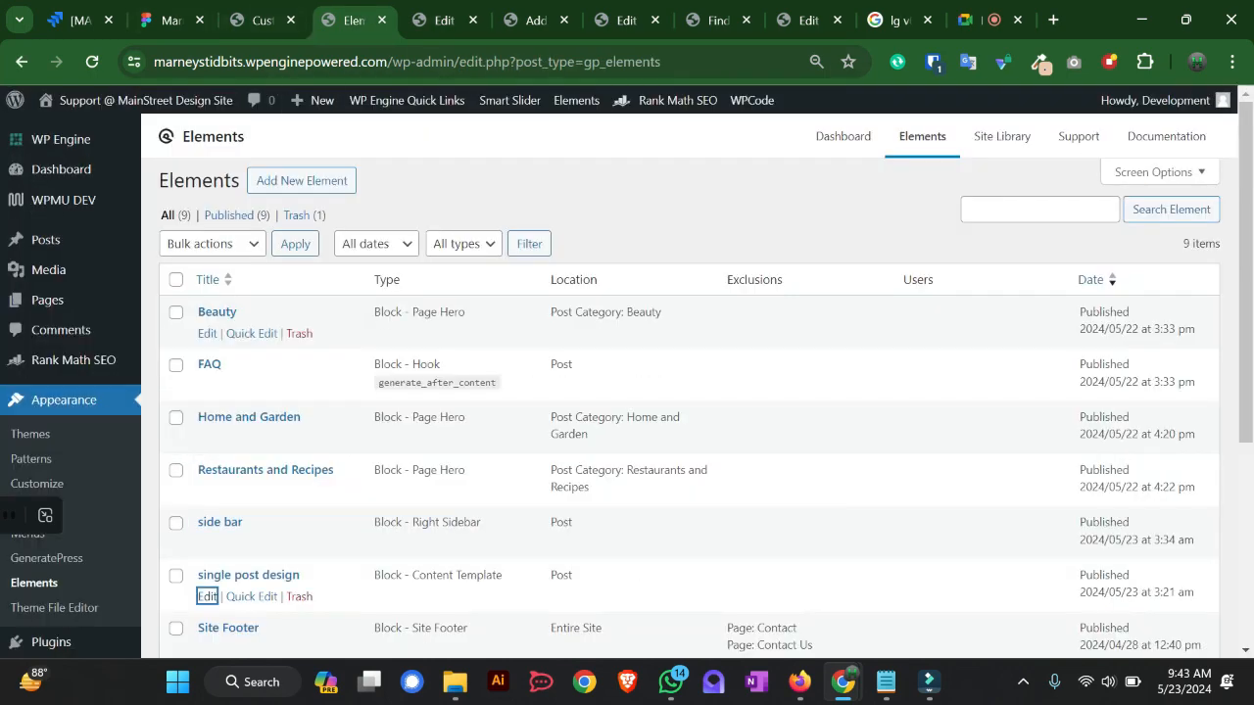
ctrl+click(207, 386)
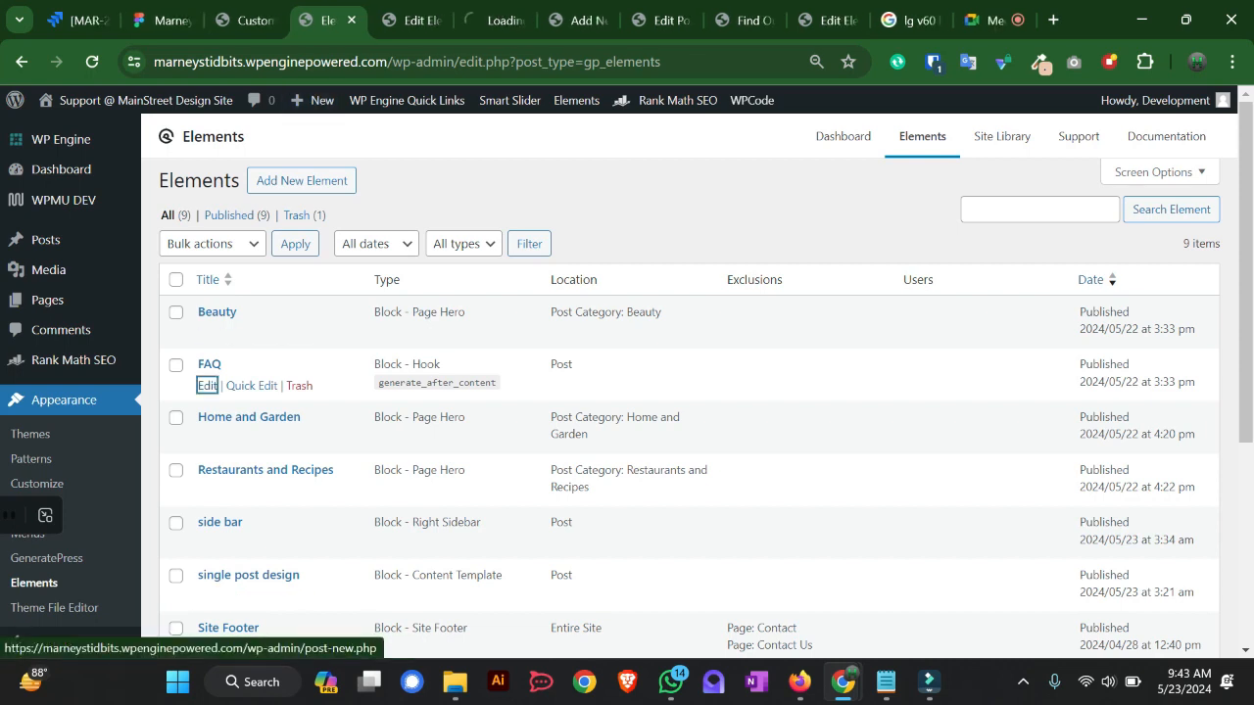
click(490, 20)
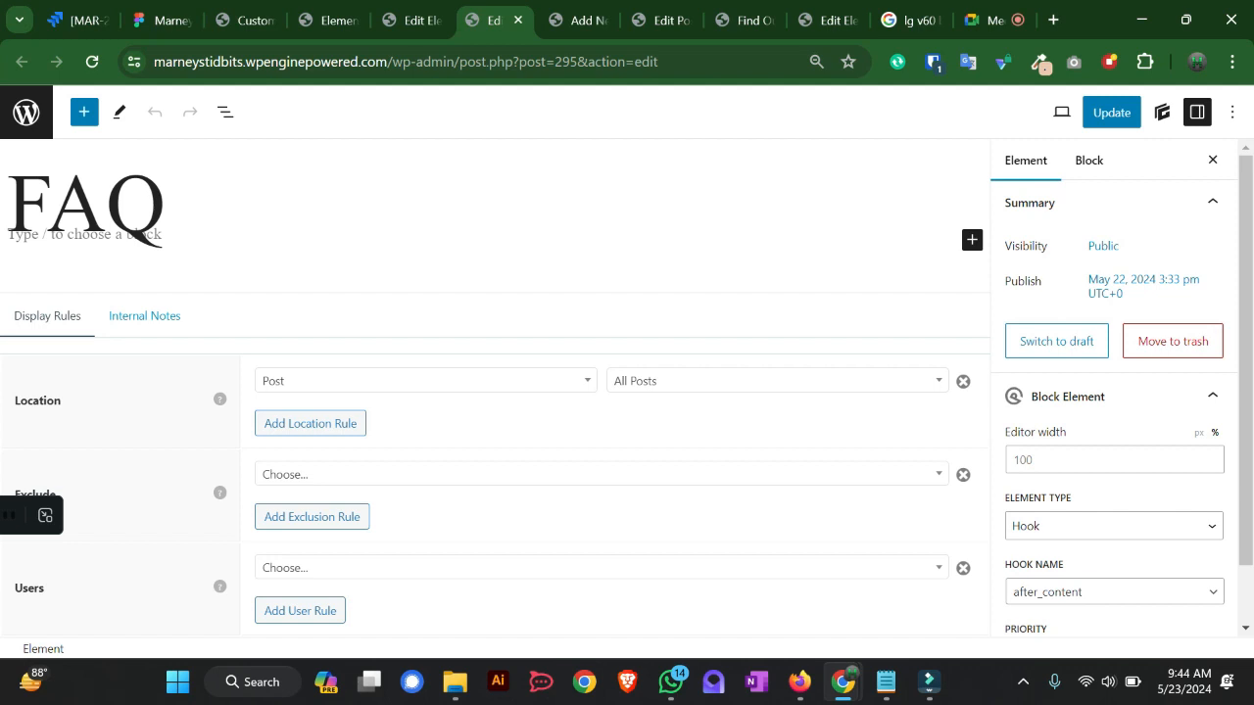
click(972, 240)
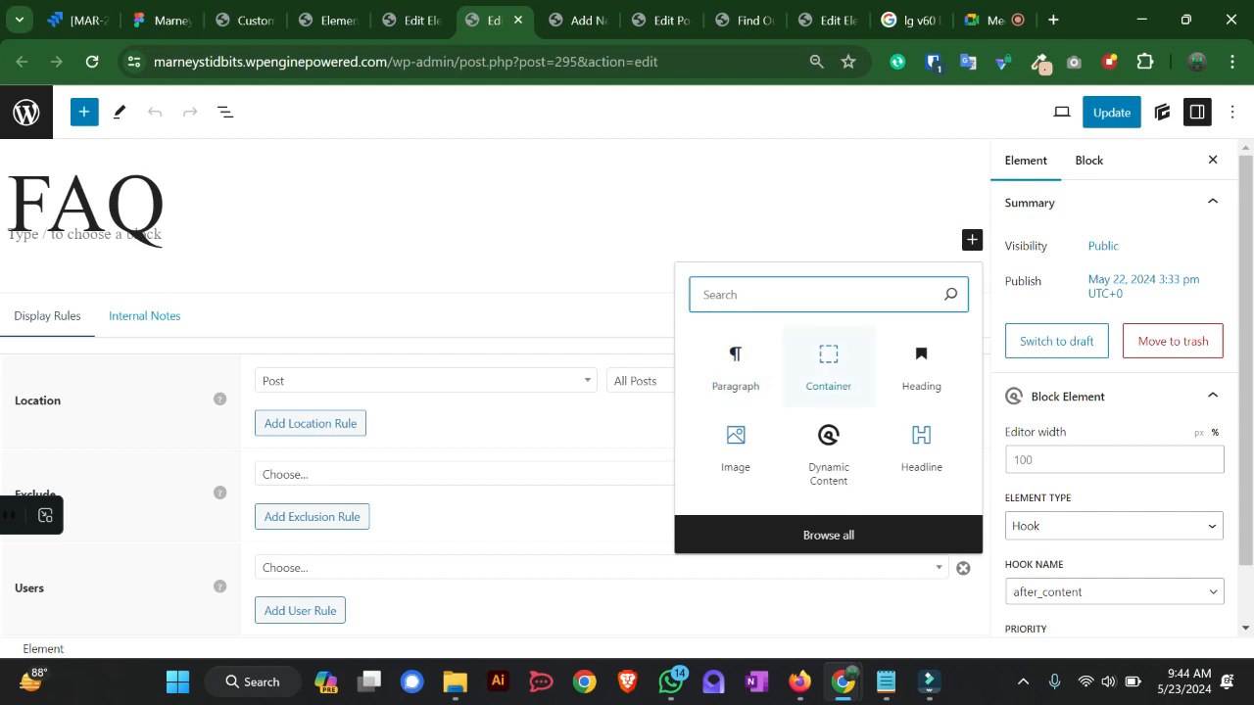
click(828, 365)
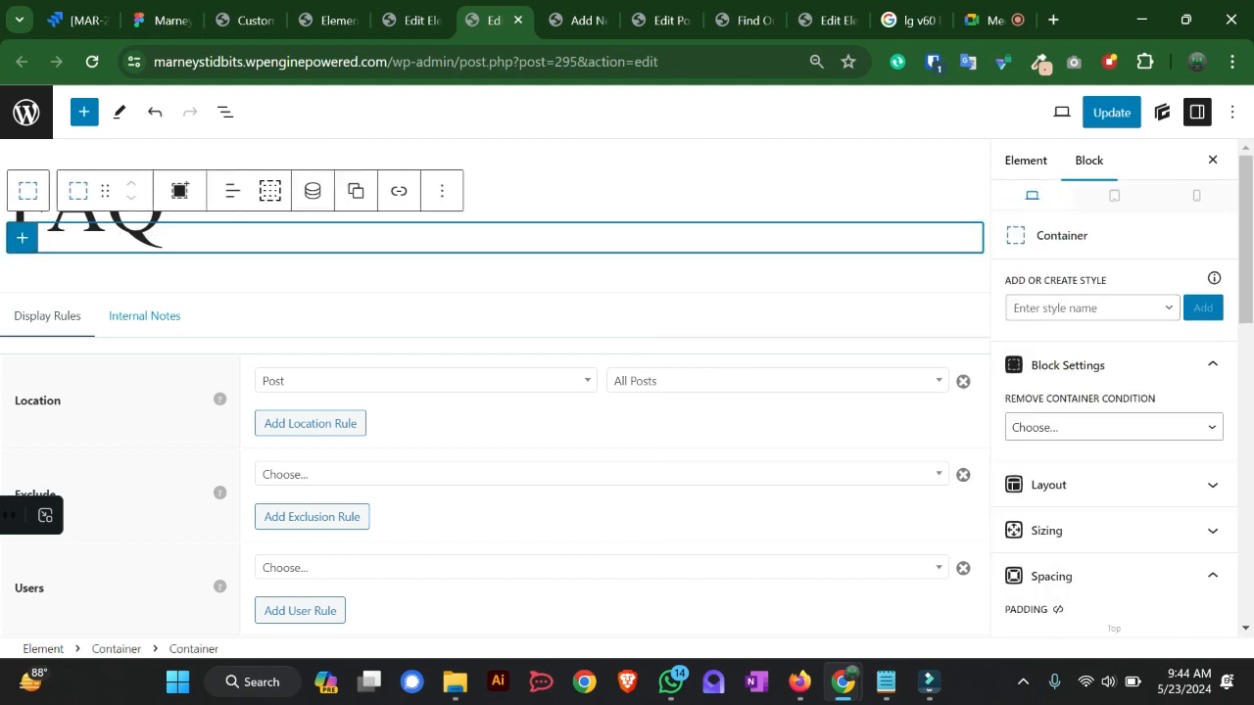
- Insert an Accordion block inside the FAQ element's container and dismiss the tip about adding items
click(22, 237)
text(acco)
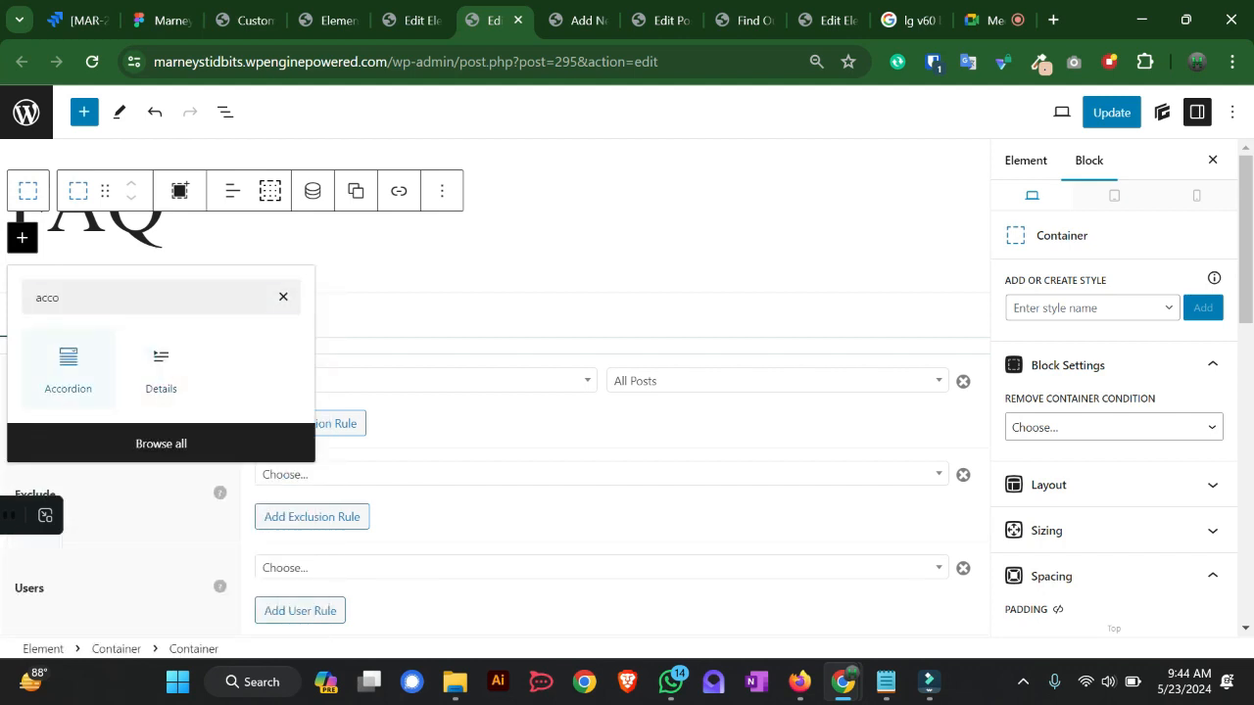
click(67, 367)
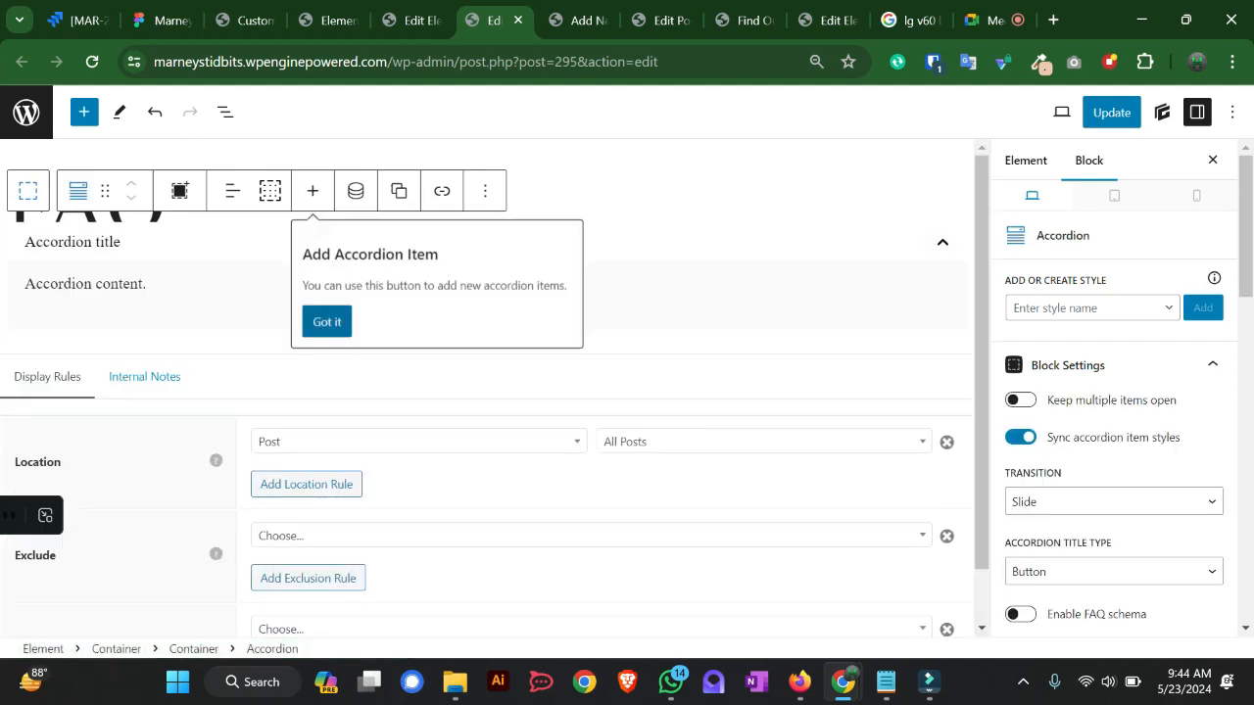
key(Return)
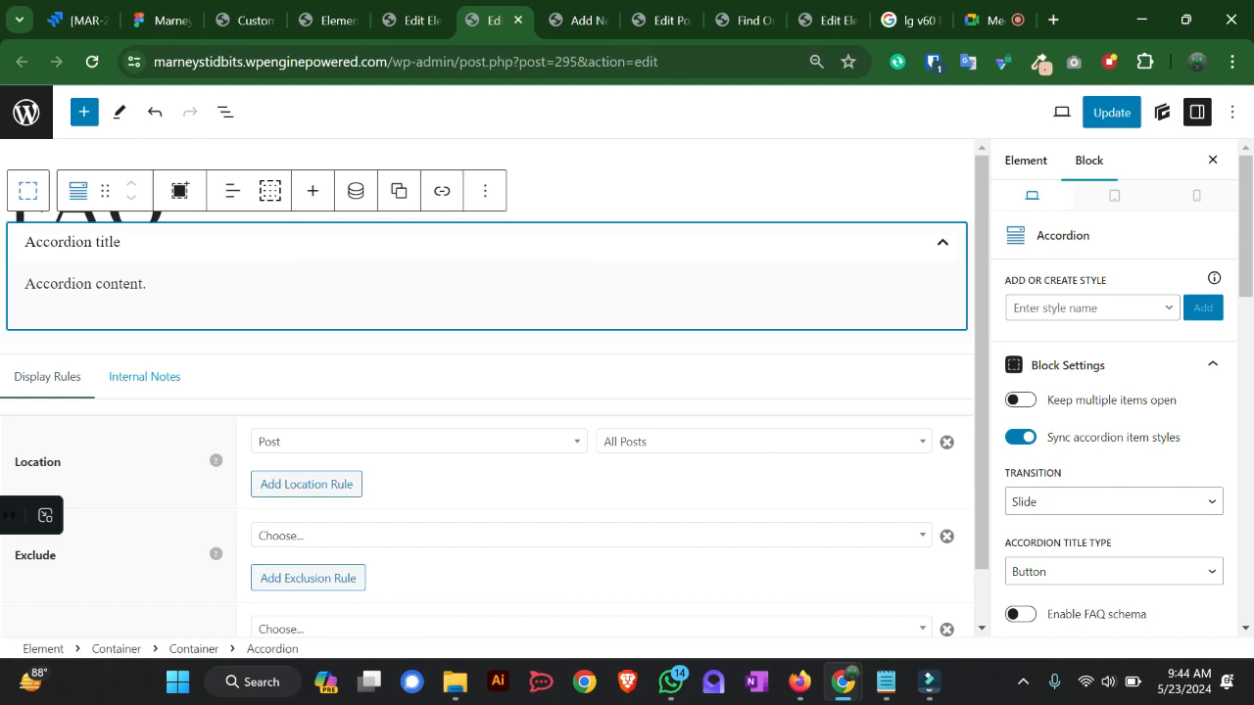
- Replace the accordion's placeholder title with "What is your favourite game?"
click(73, 242)
click(146, 284)
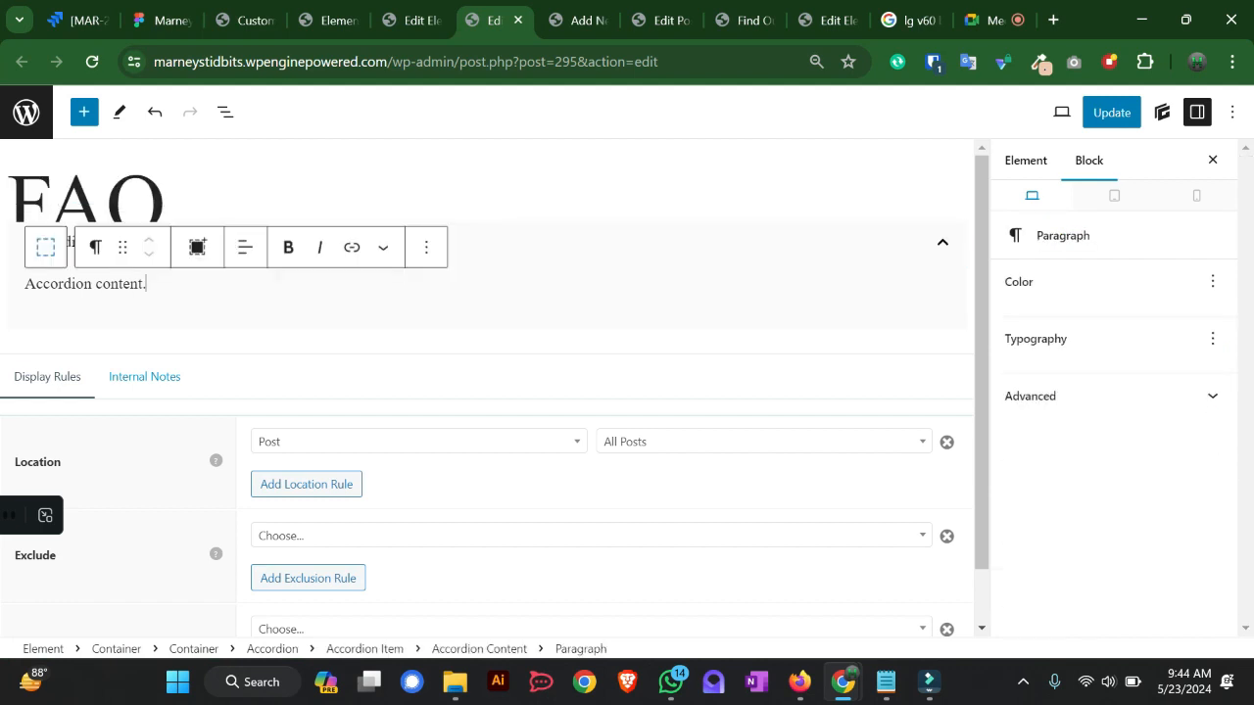
click(487, 242)
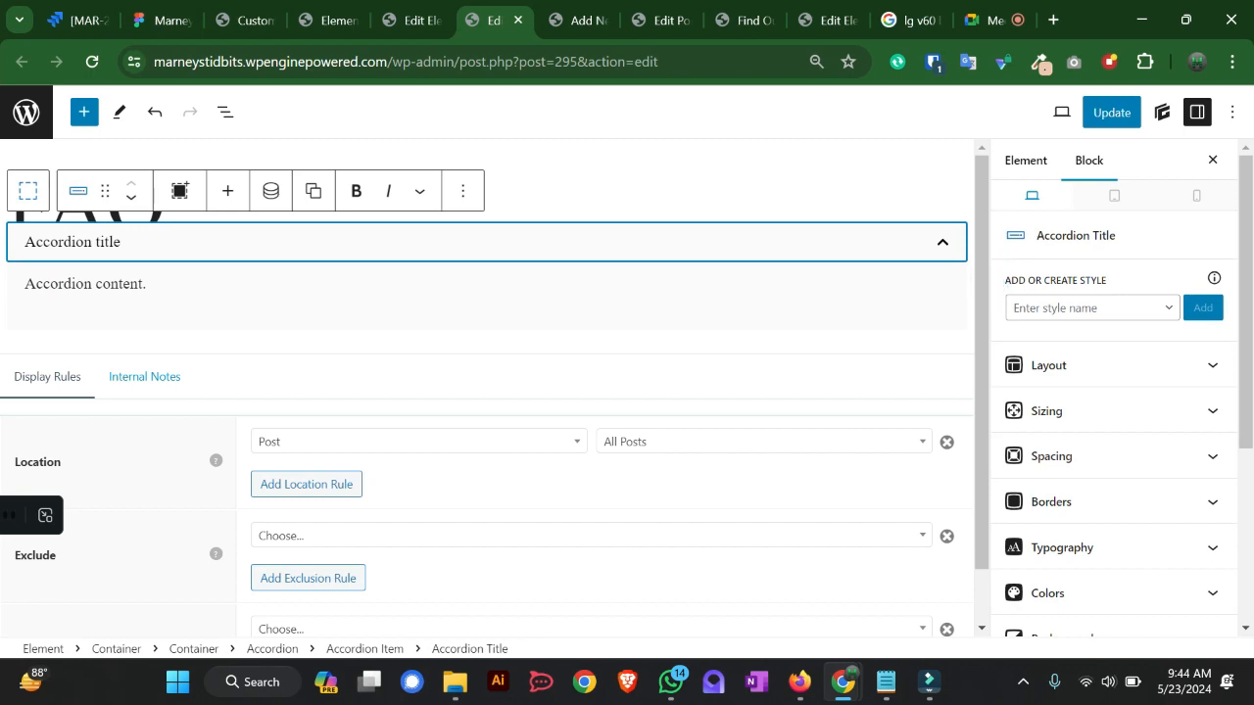
click(109, 242)
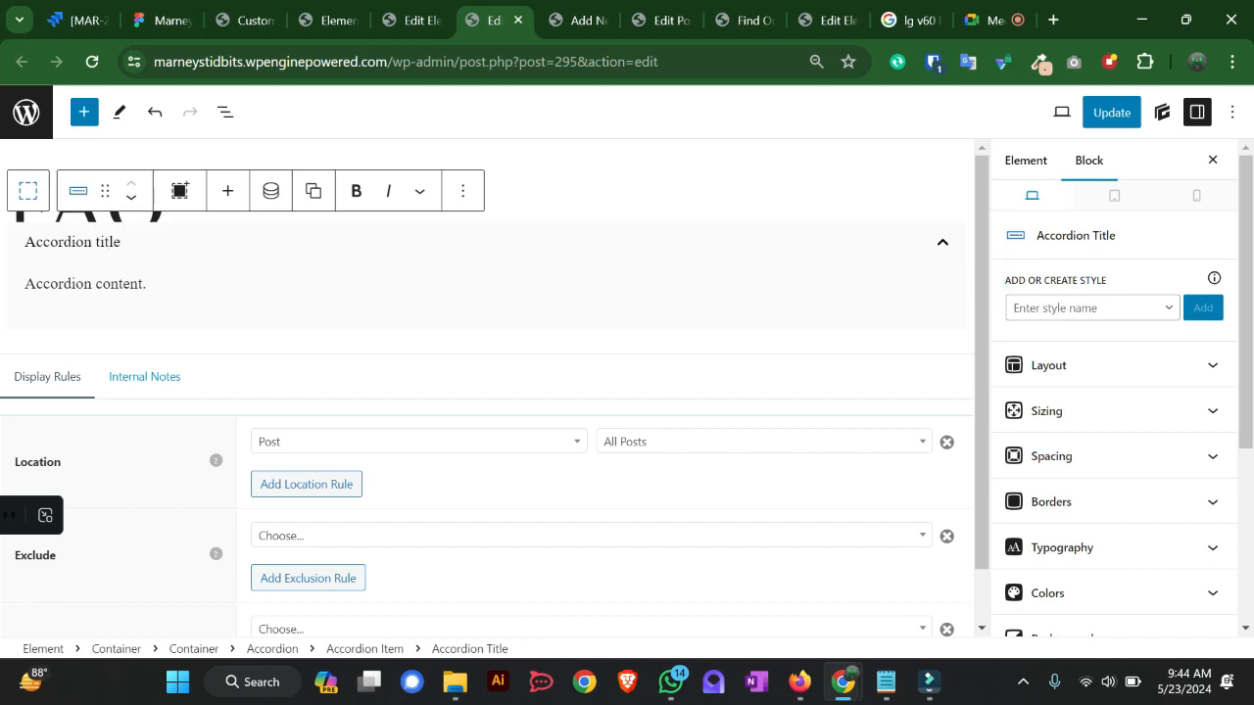
text(what)
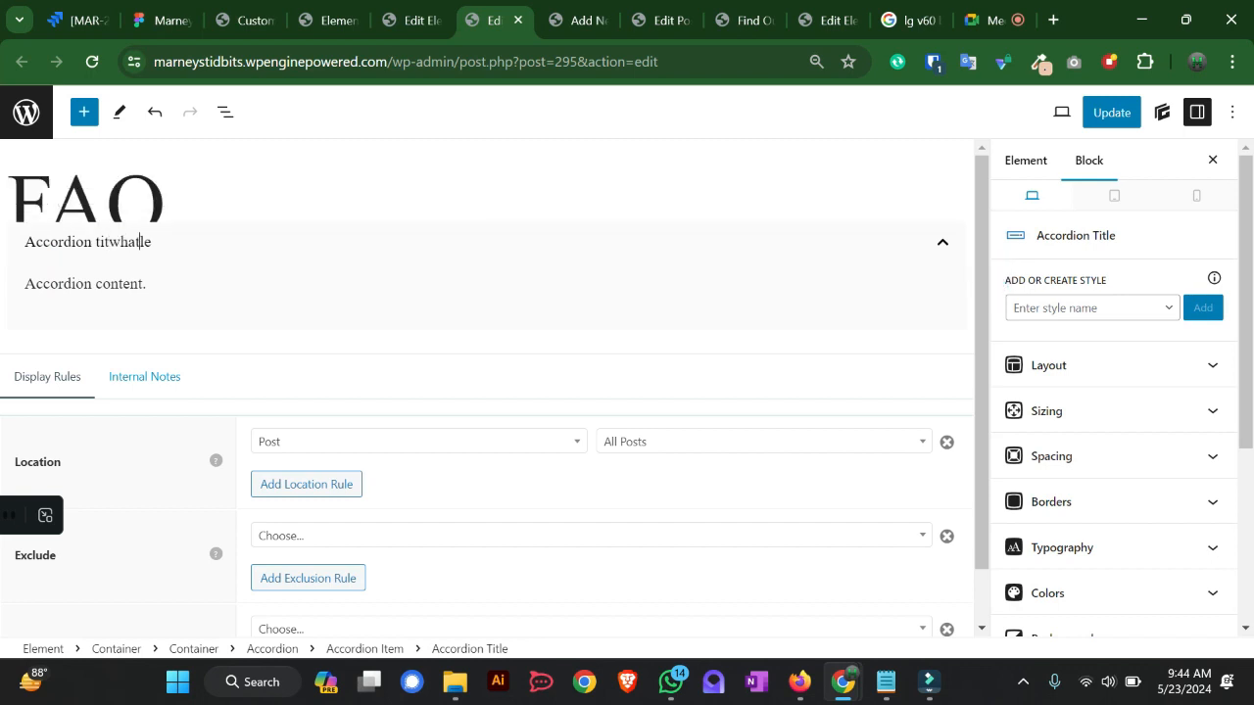
key(ctrl+a)
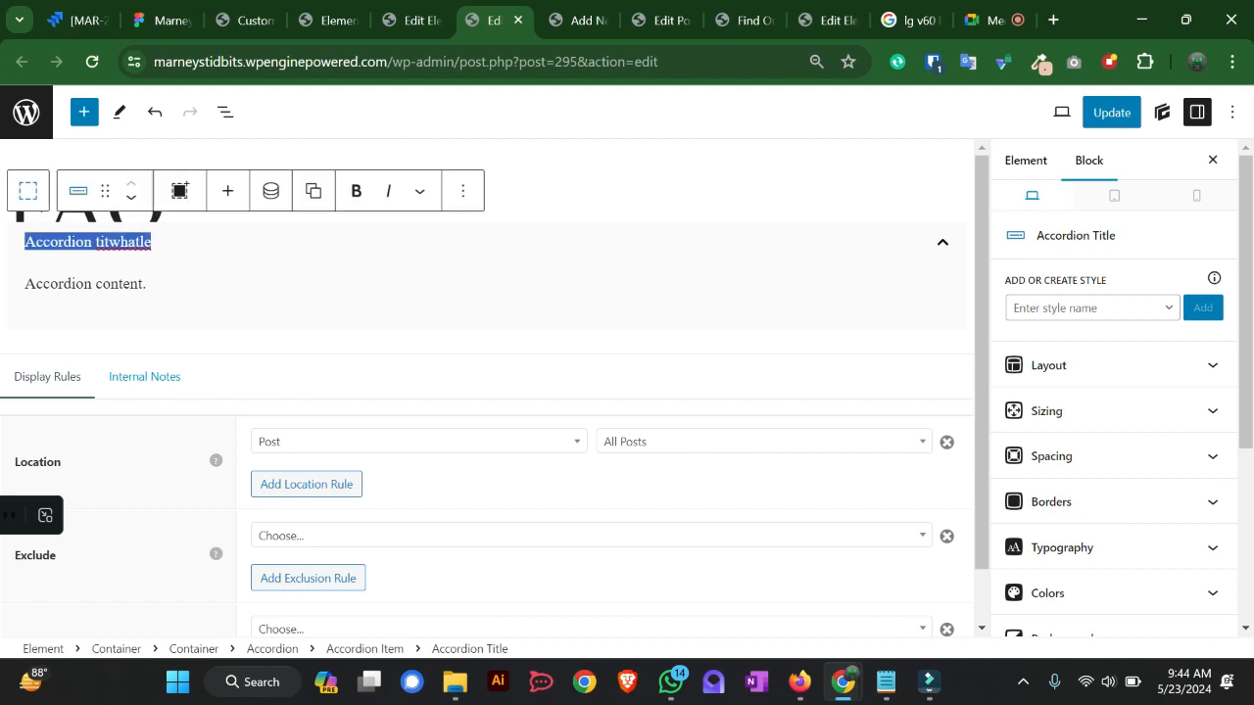
key(BackSpace)
text(Whay)
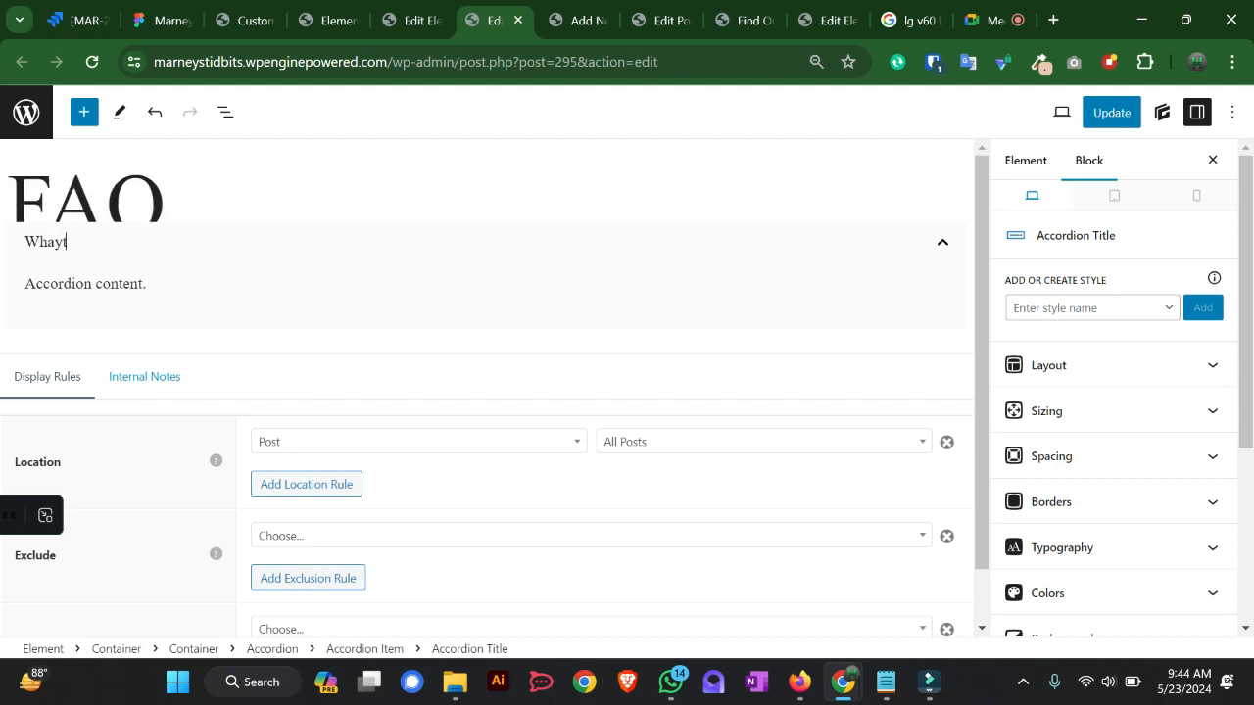
key(BackSpace)
text(t is your favourite game)
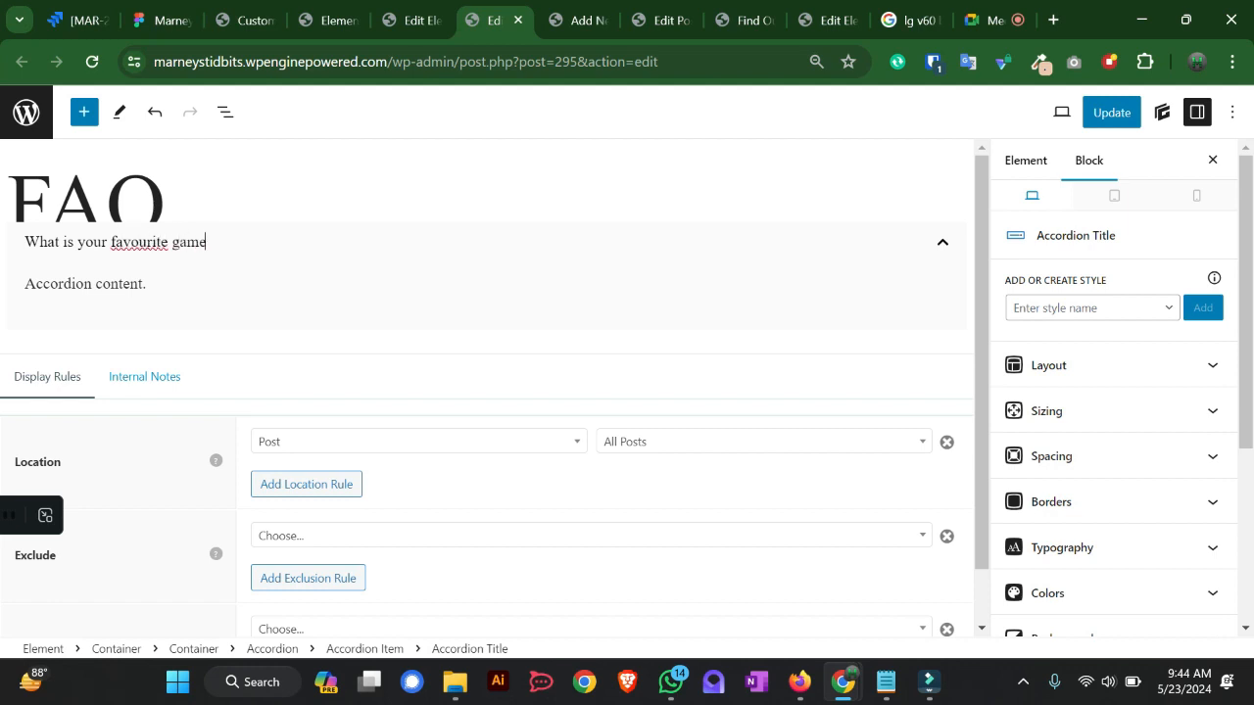
text(?)
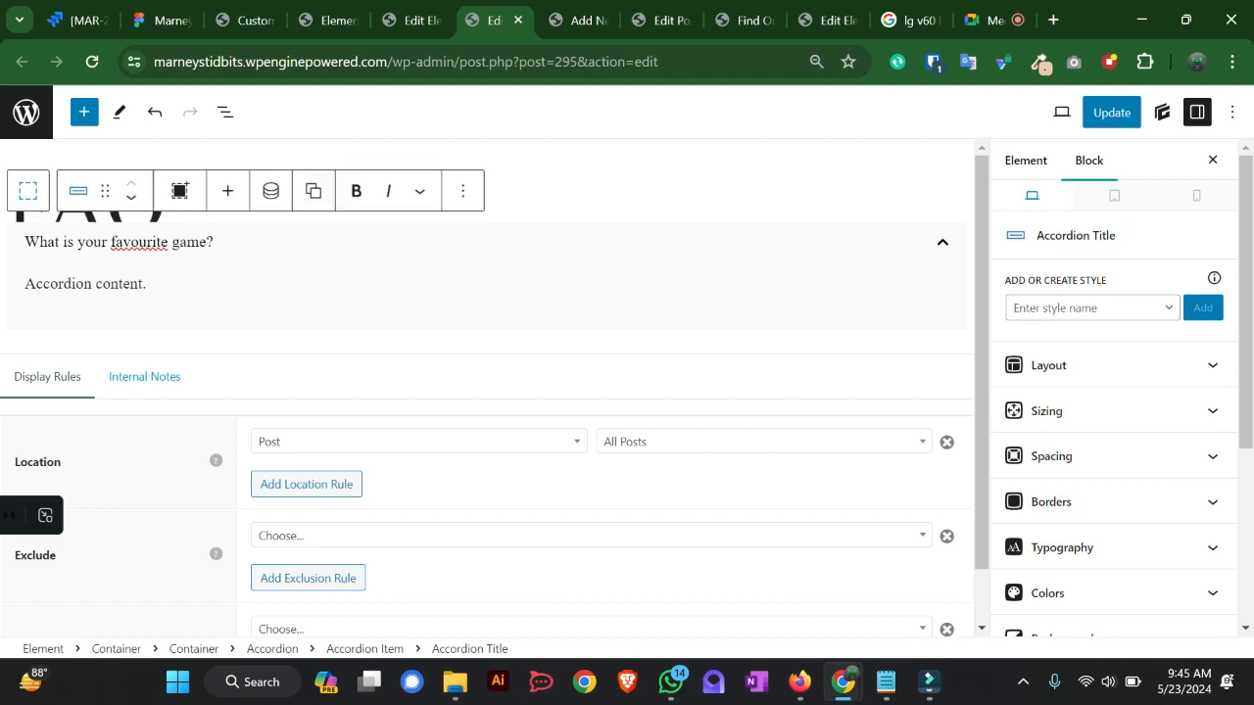
- Review the accordion title's block settings and check the Best Lip Oils FAQ section in the Figma design
scroll(1114, 353, down, 3)
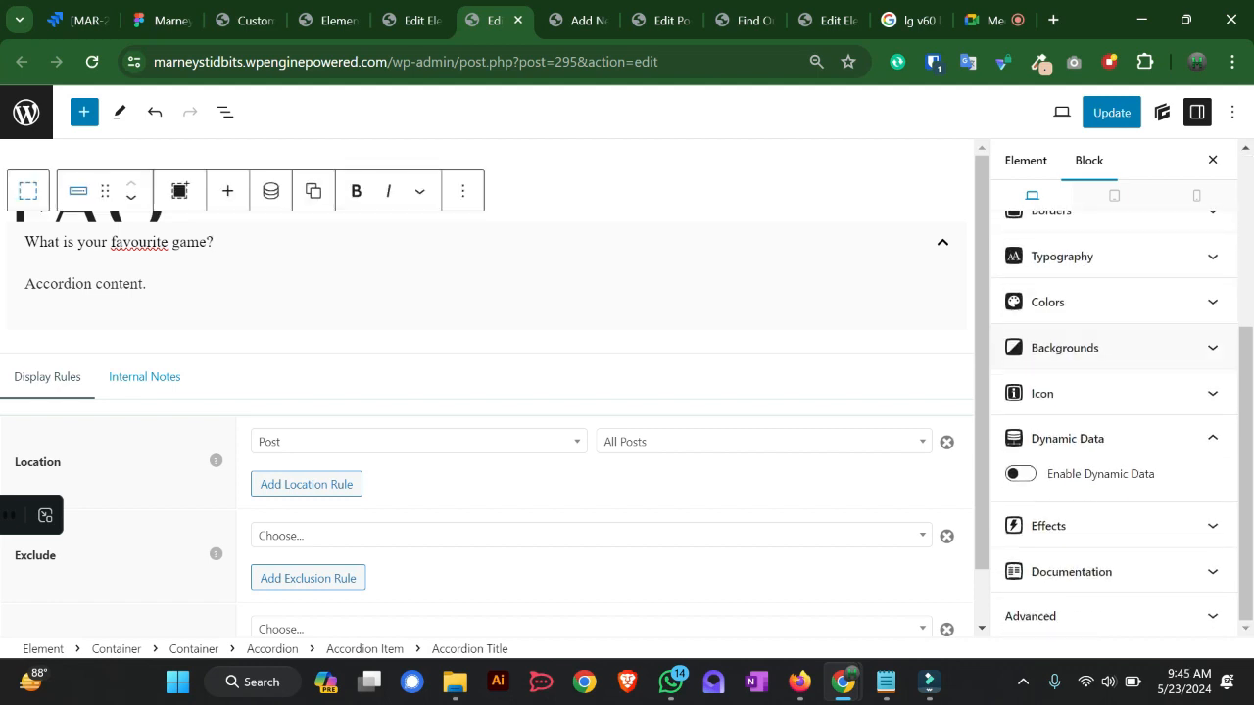
scroll(1114, 358, up, 3)
click(1087, 308)
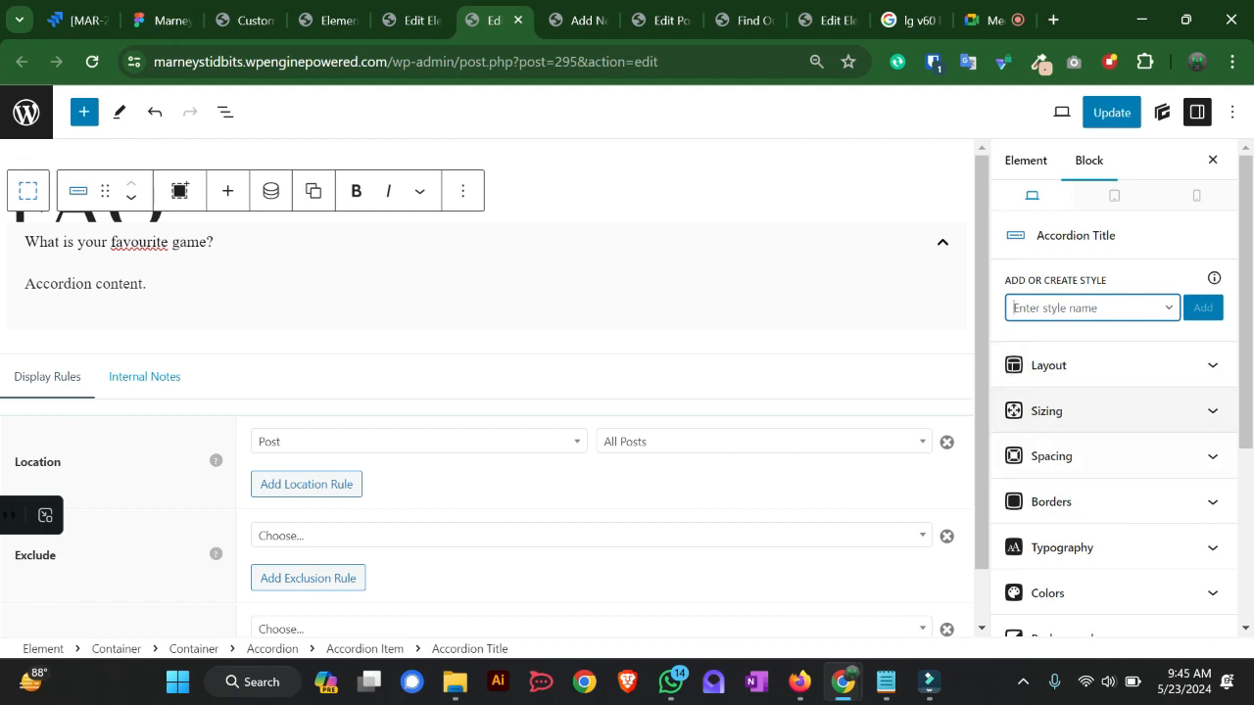
scroll(1114, 410, down, 3)
click(146, 284)
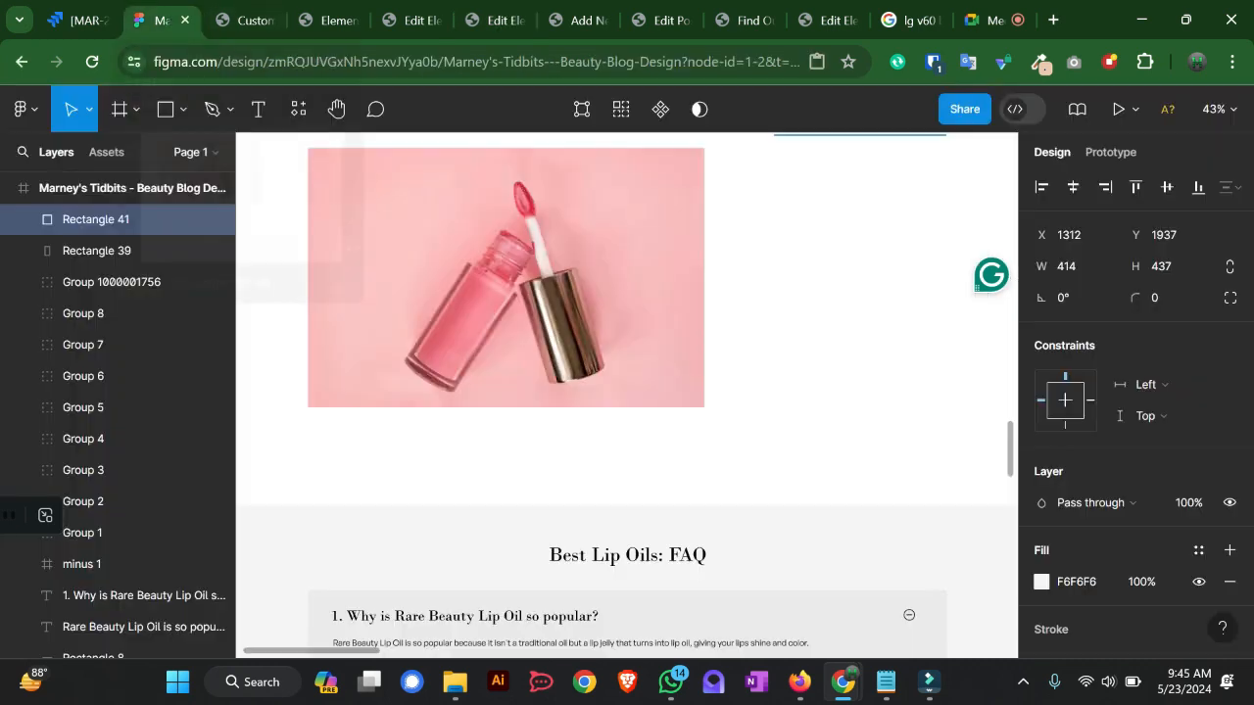
click(161, 19)
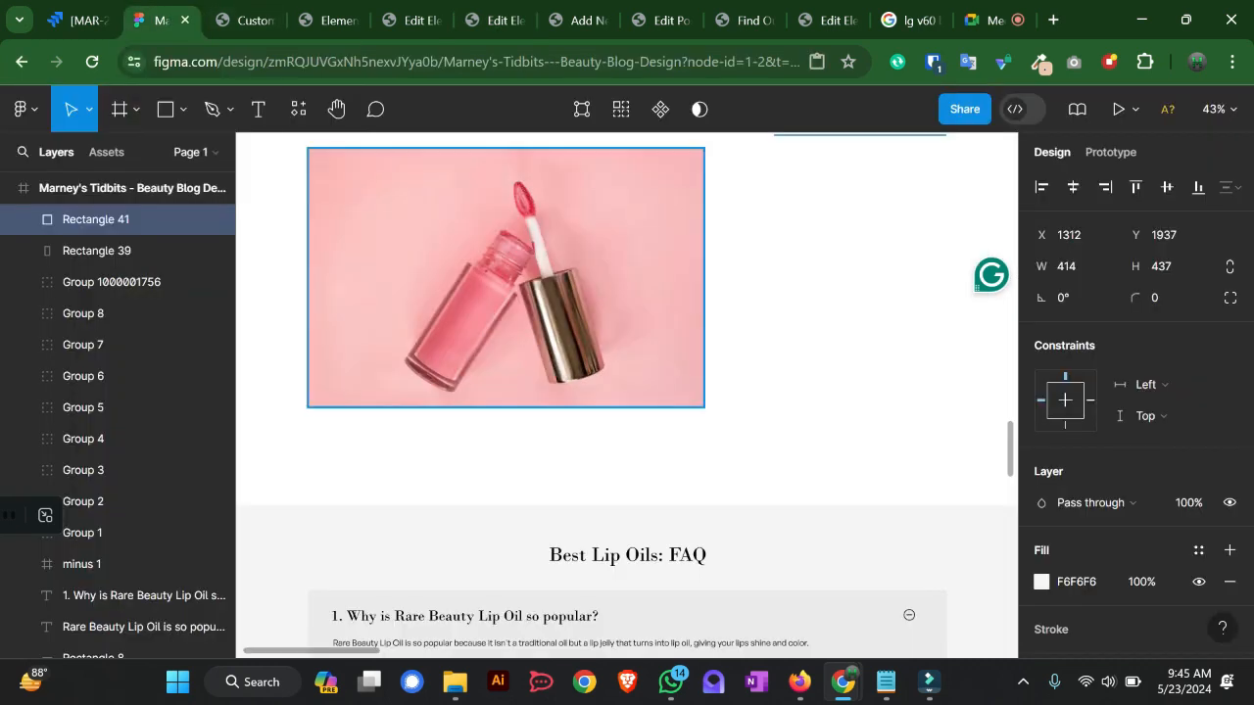
scroll(627, 392, down, 3)
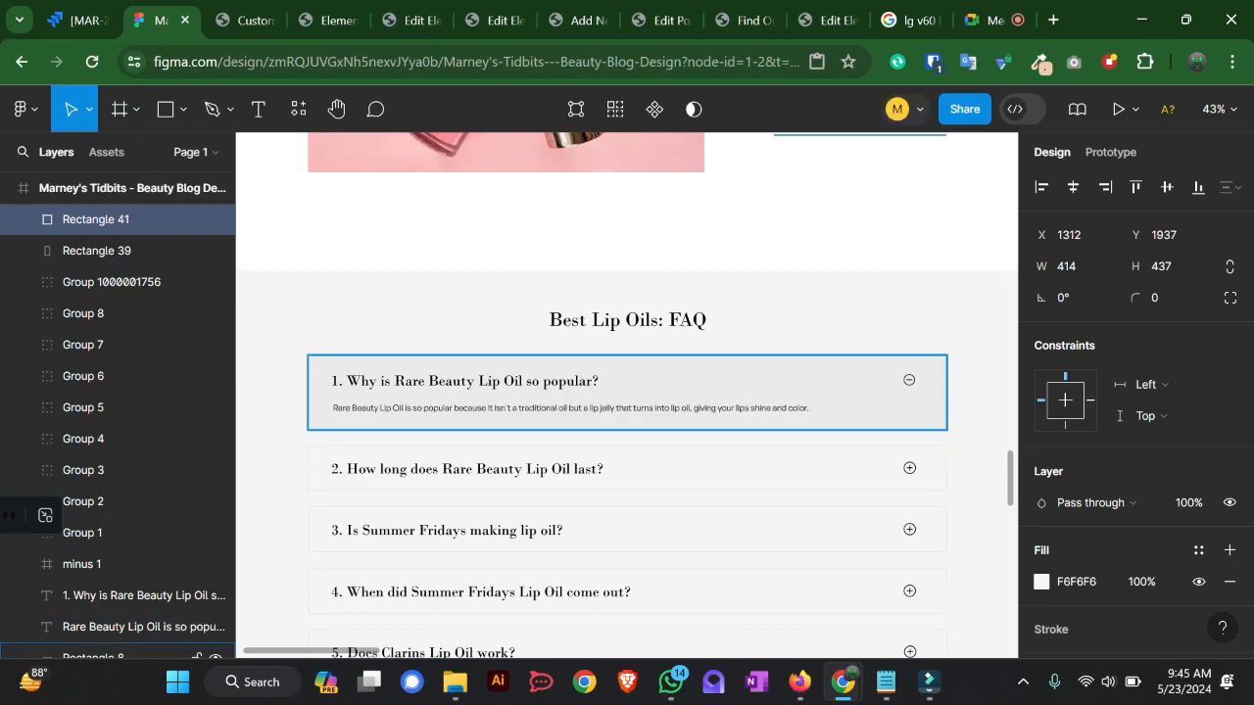
click(250, 19)
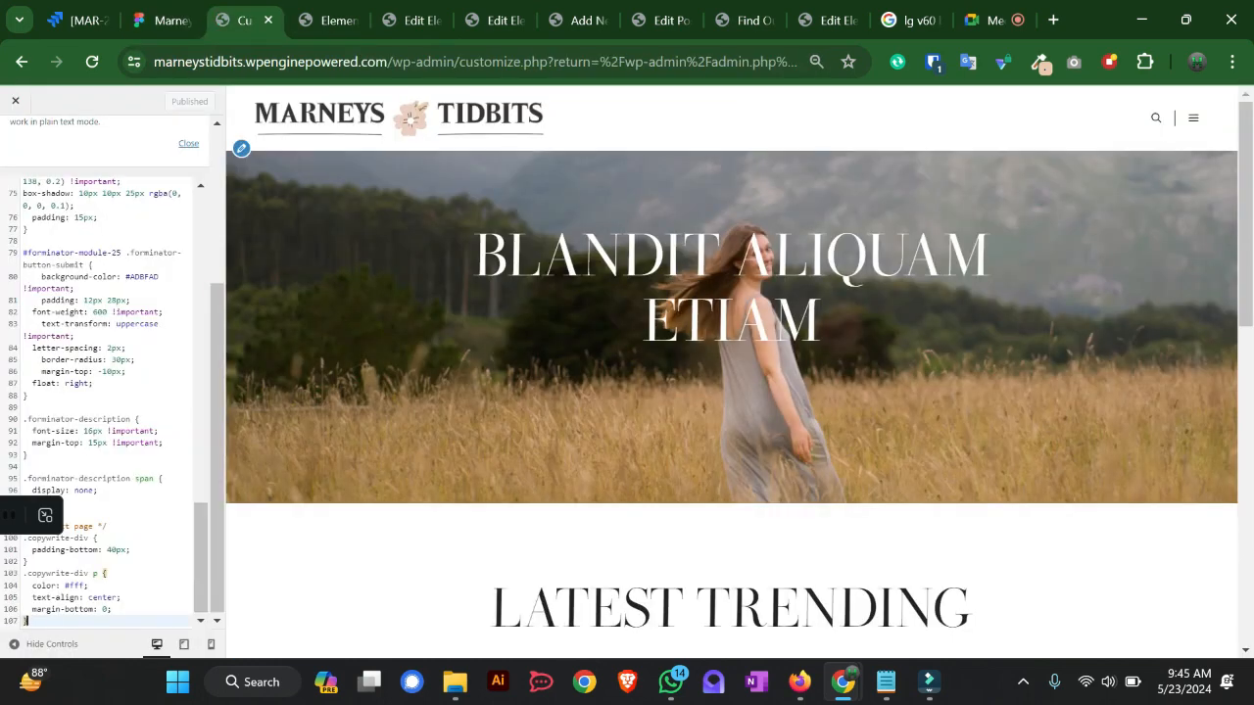
key(ctrl+Tab)
key(ctrl+Tab)
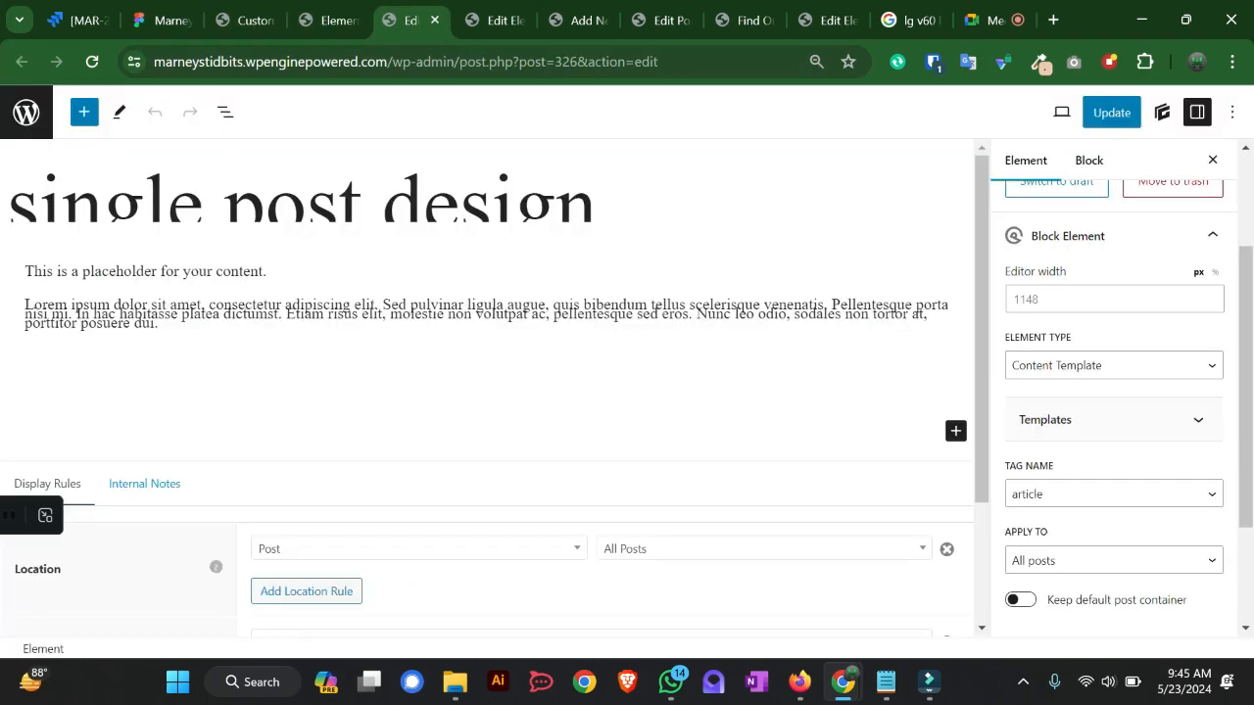
key(ctrl+Tab)
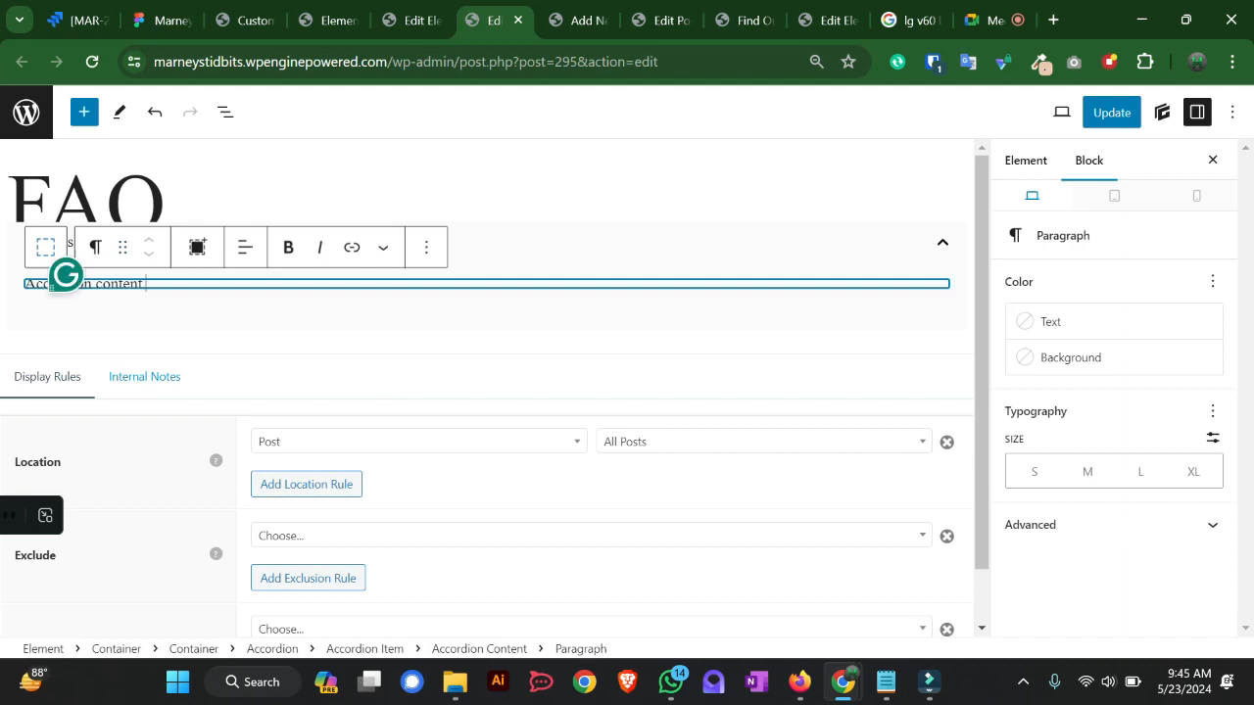
- Append the filler text "dshfkhkdhaf kfd usf uy o sre ofu osfu so" to the accordion content and update the FAQ element
text(dshfkhkdhaf)
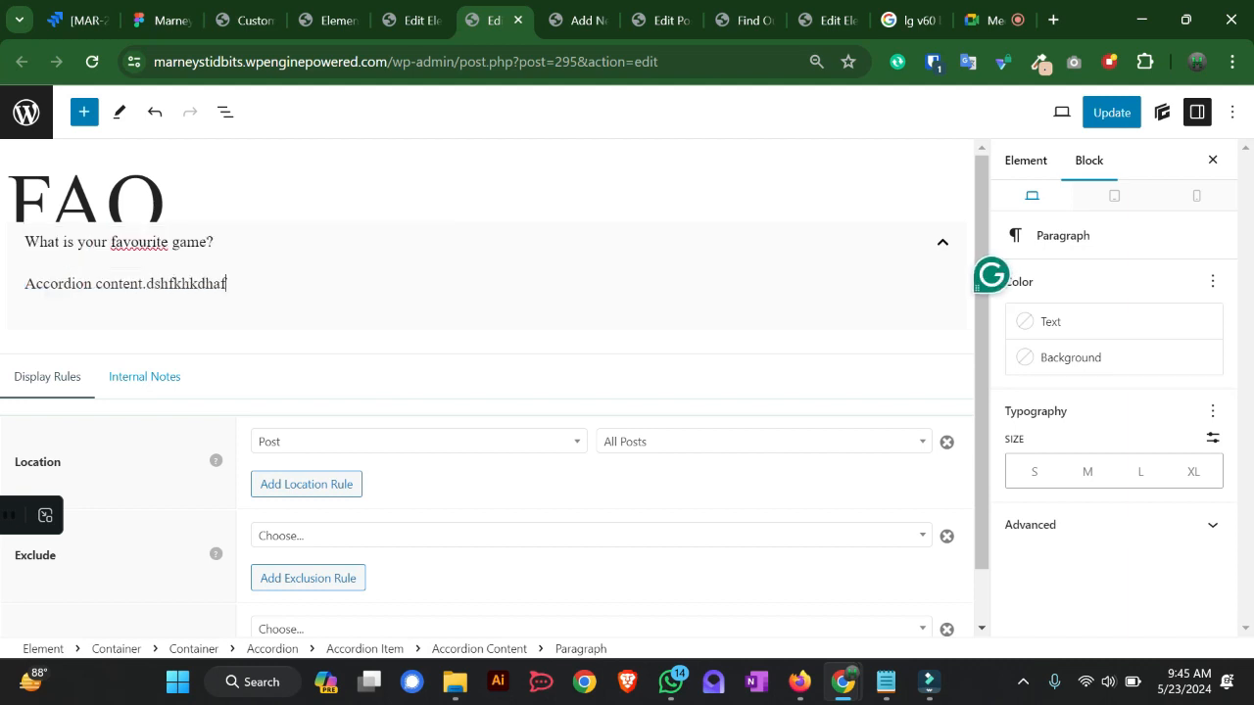
text( kfd usf uy o sre ofu osfu so)
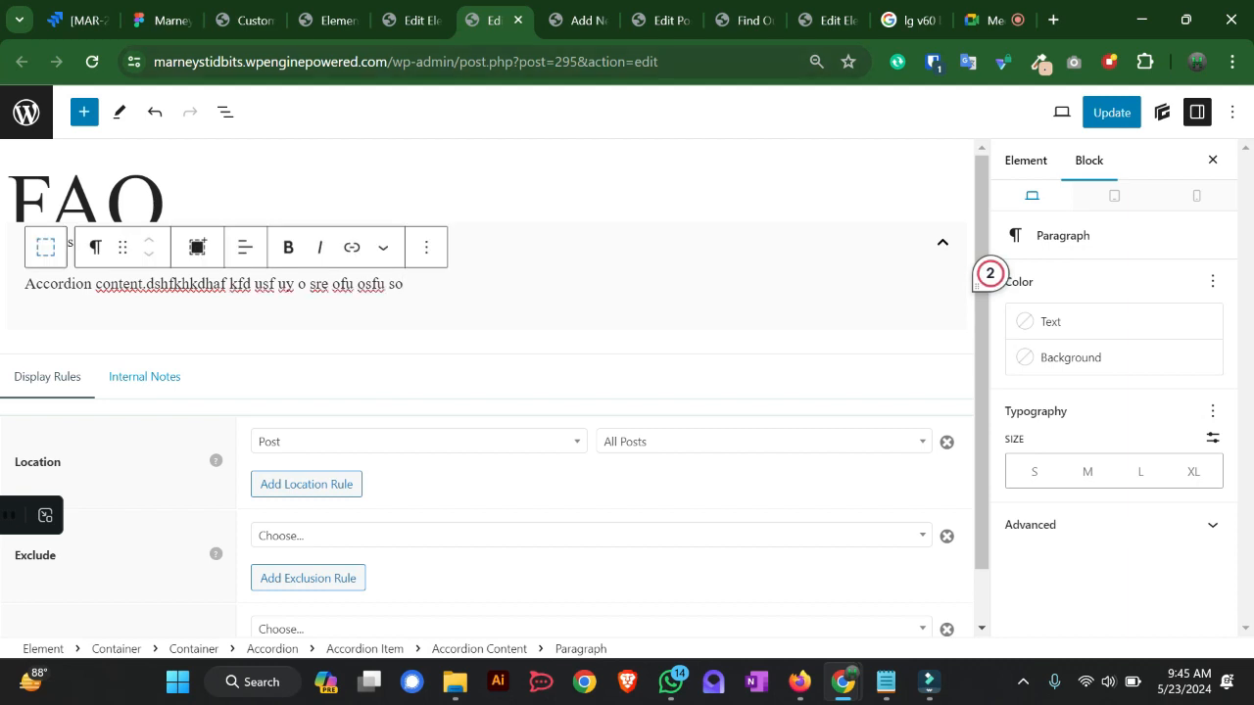
click(1111, 112)
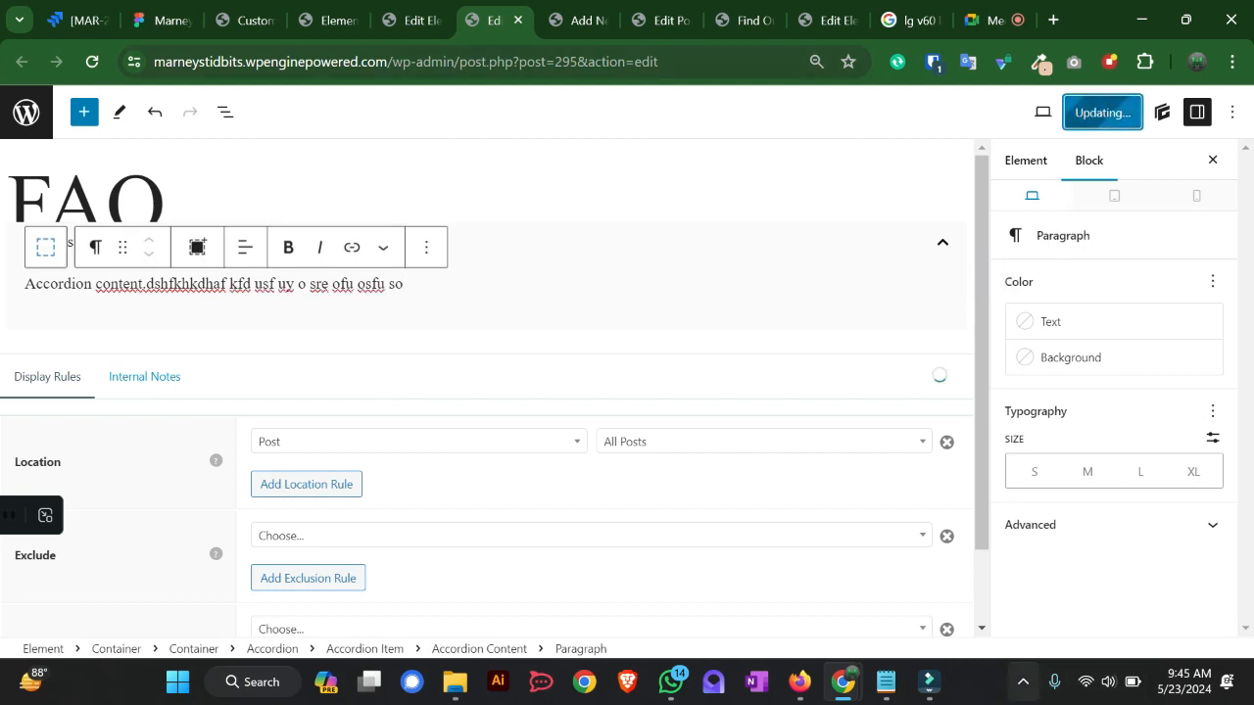
click(1023, 681)
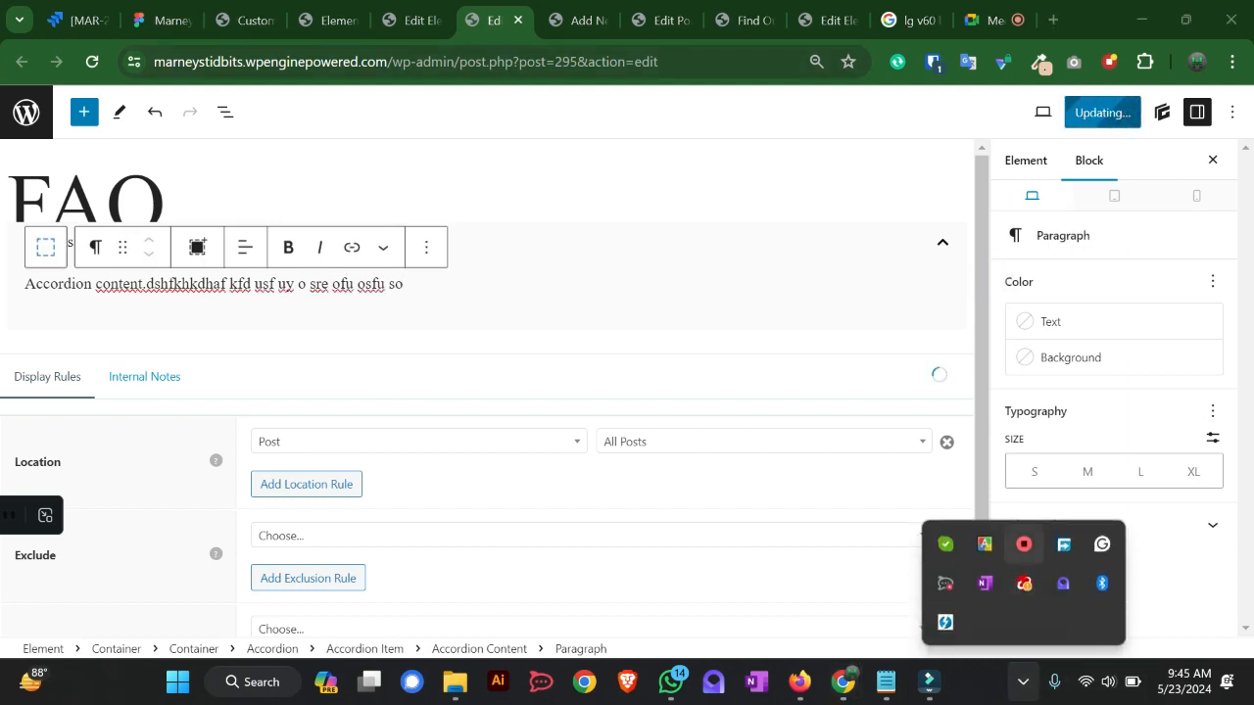
right_click(1024, 544)
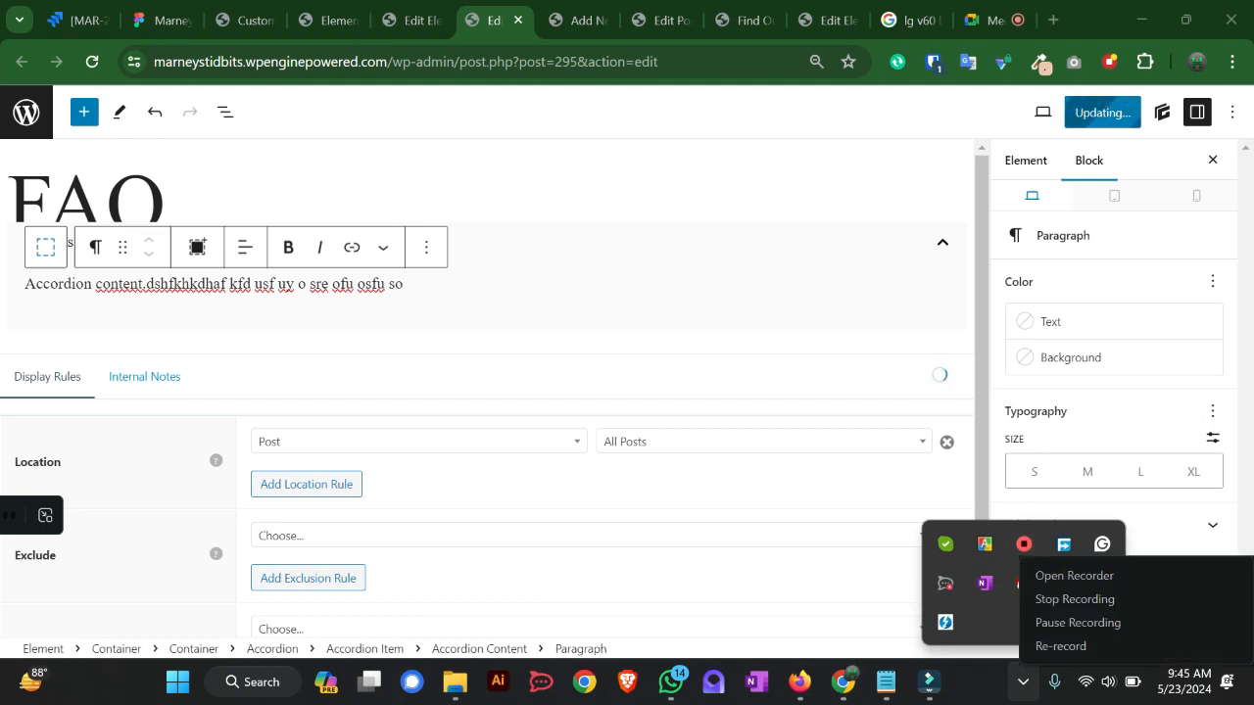
click(823, 490)
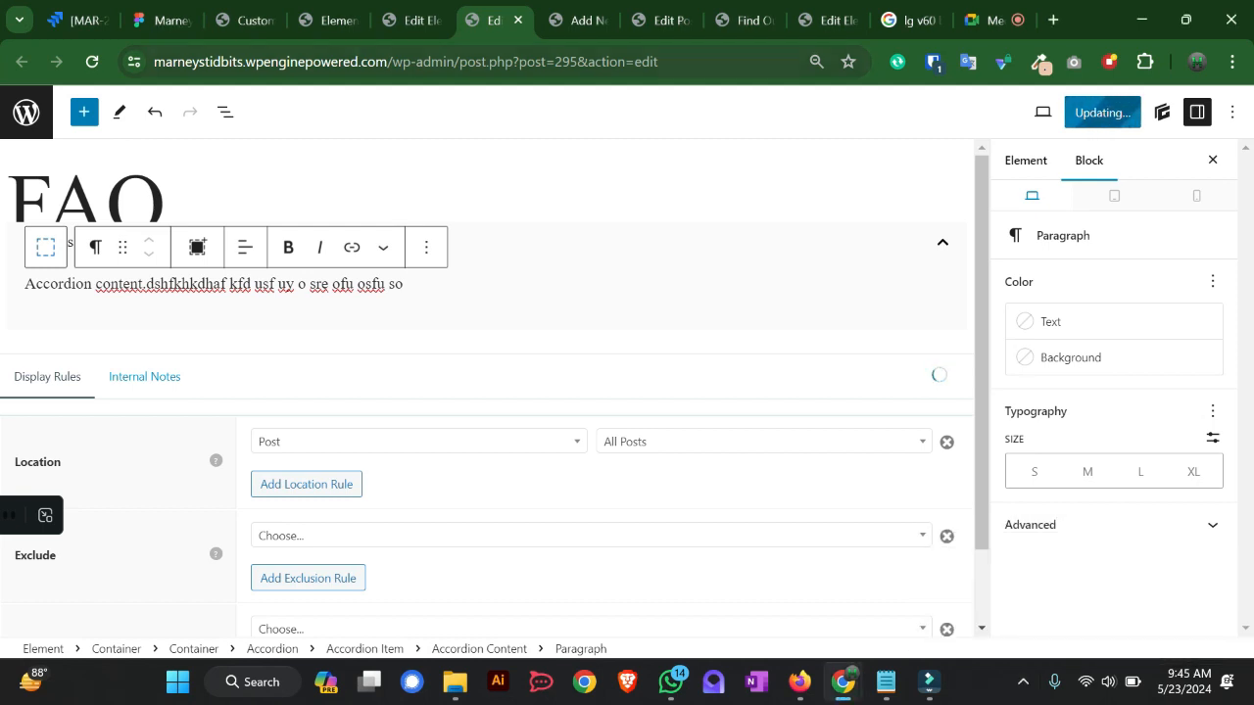
- Switch to the live lip oil blog post and reload it
key(ctrl+Tab)
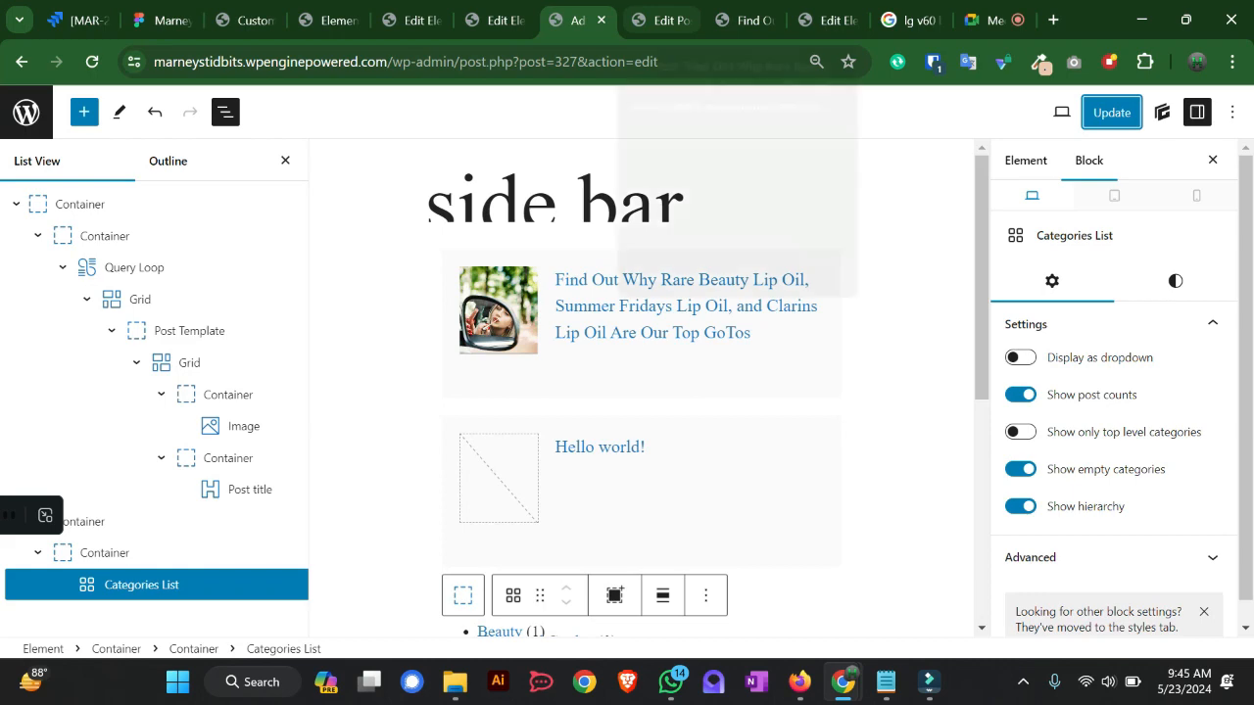
key(ctrl+Tab)
scroll(480, 383, up, 2)
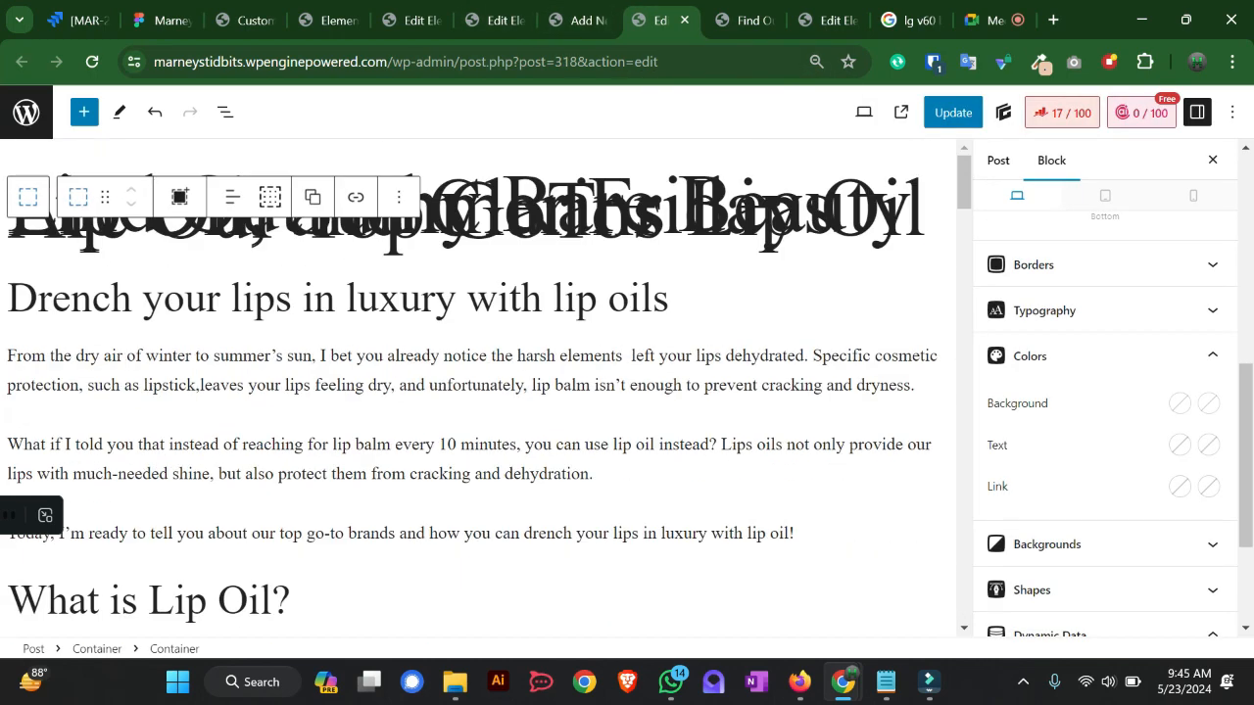
key(ctrl+shift+Tab)
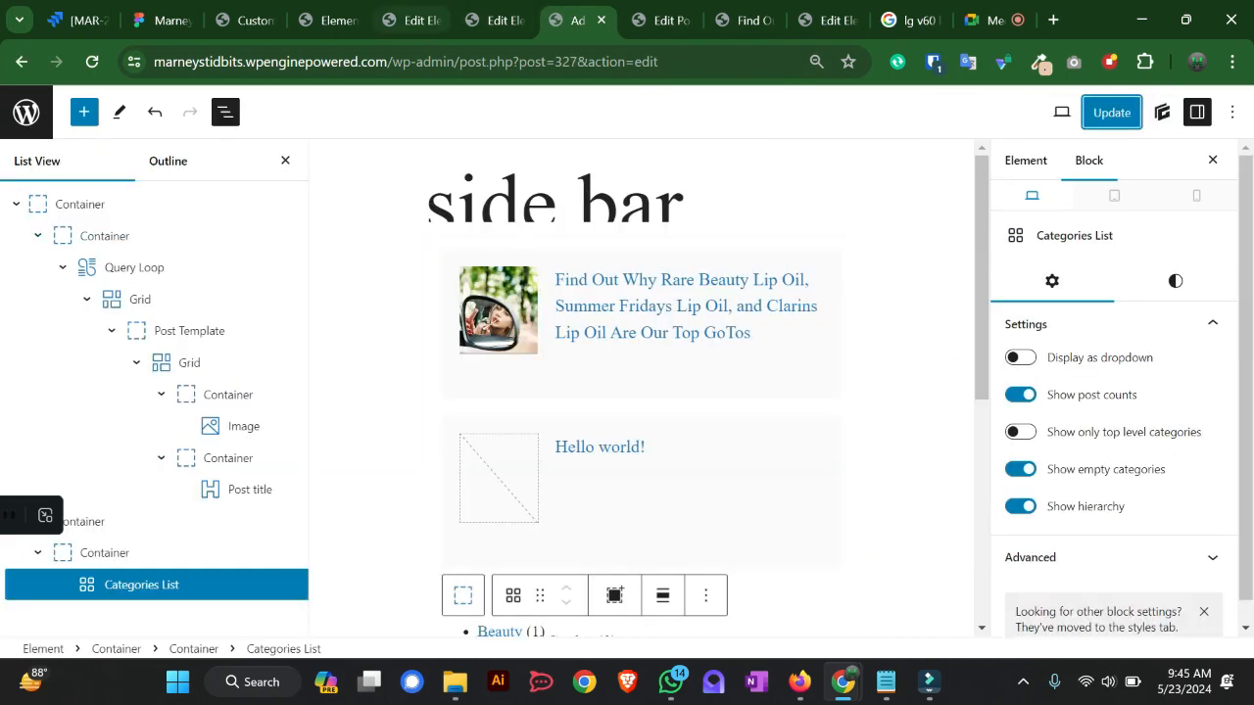
key(ctrl+shift+Tab)
key(ctrl+shift+Tab)
key(ctrl+shift+Tab)
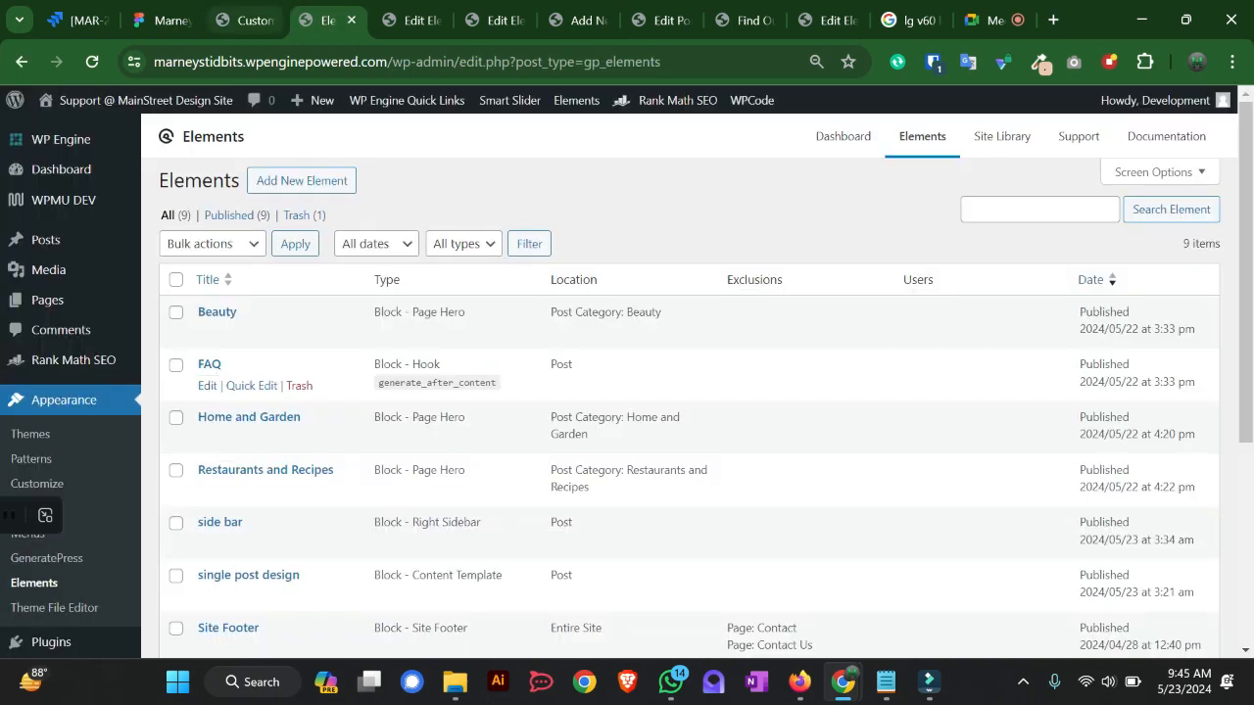
key(ctrl+shift+Tab)
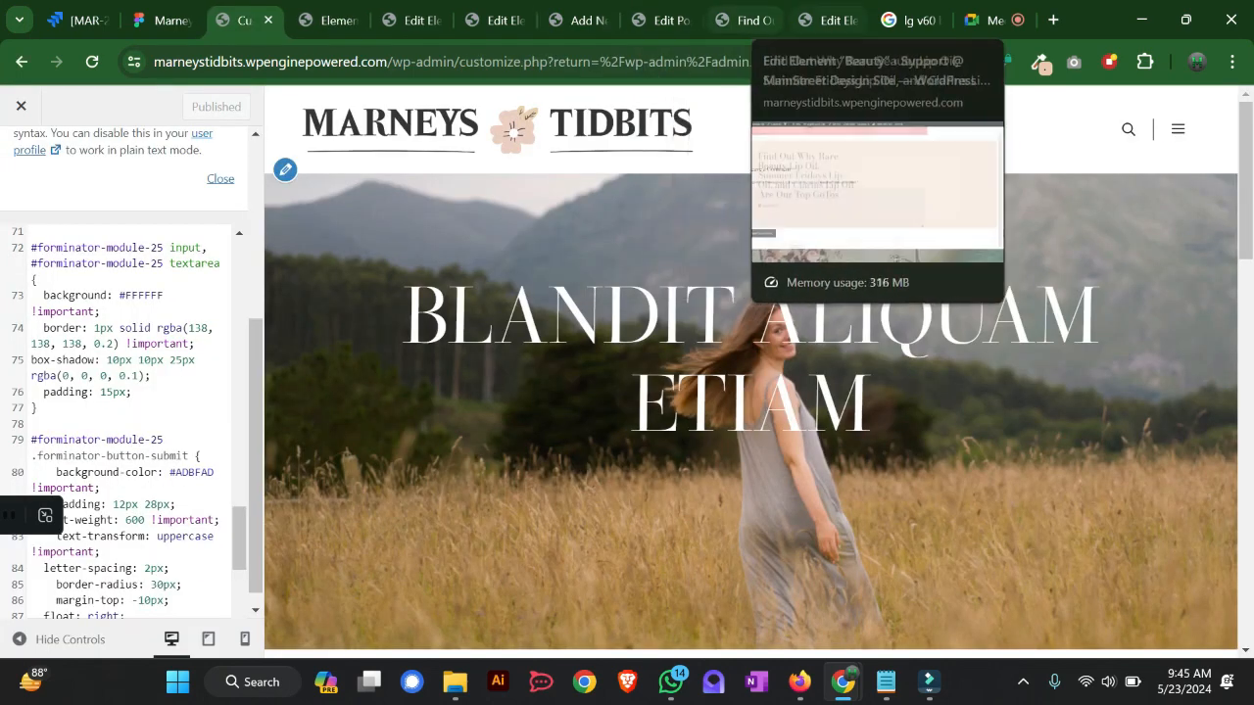
click(754, 20)
scroll(627, 386, up, 20)
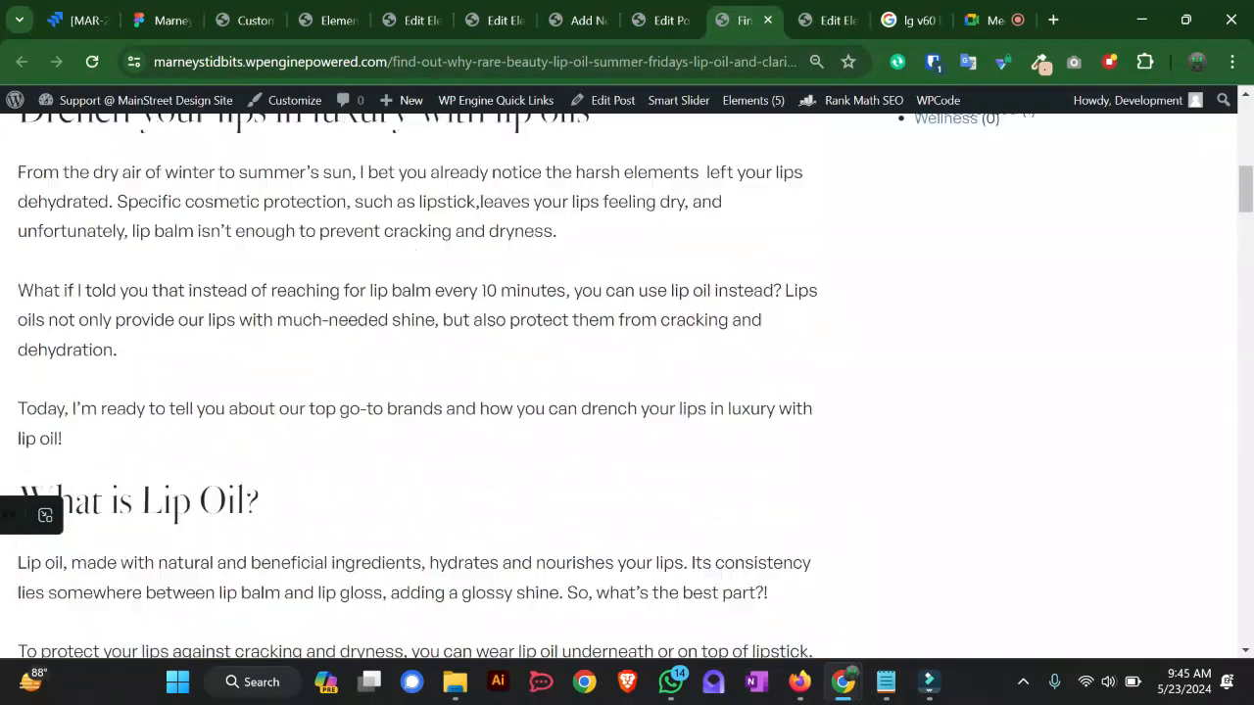
click(92, 61)
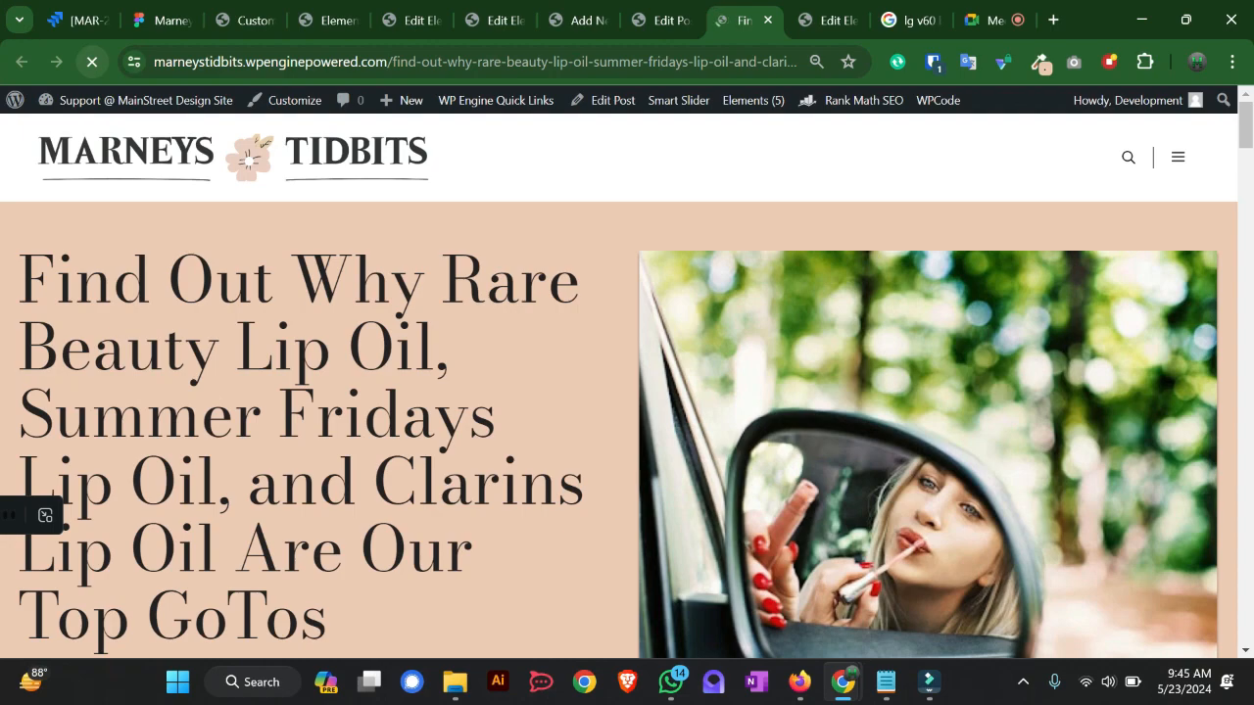
- Check the area between the blog post's last product image and the comment form for the FAQ accordion
scroll(627, 386, down, 20)
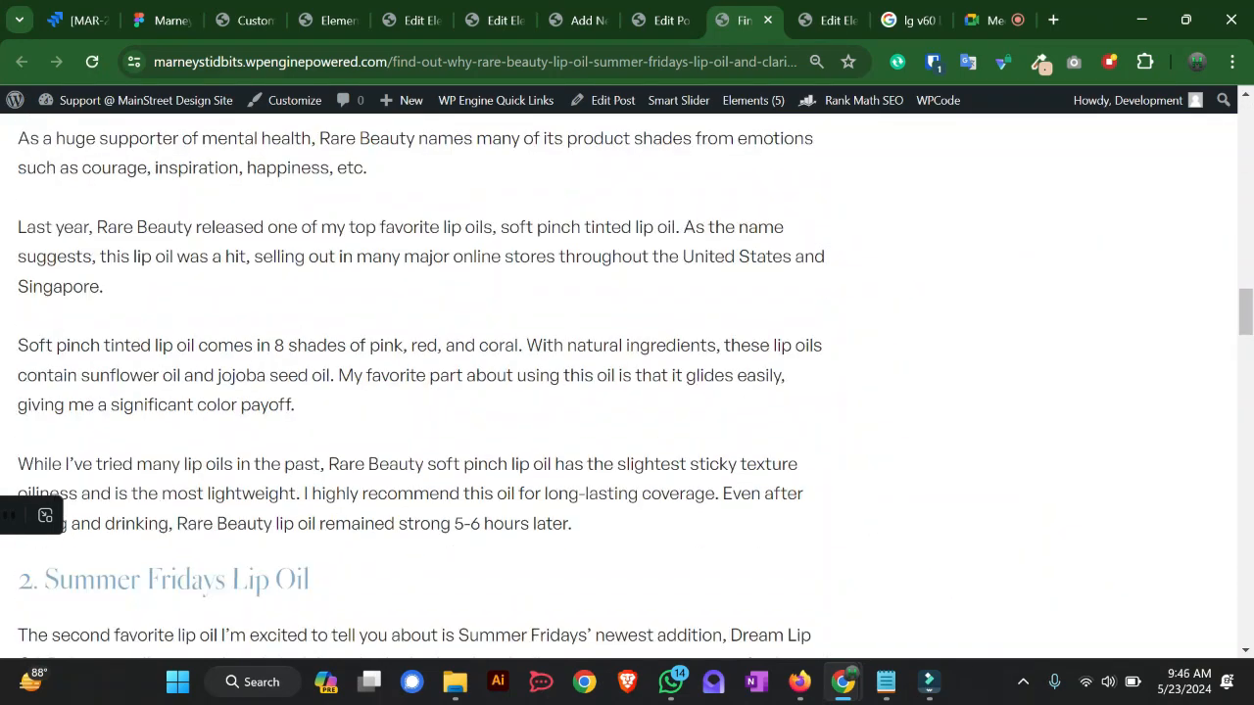
scroll(627, 386, down, 10)
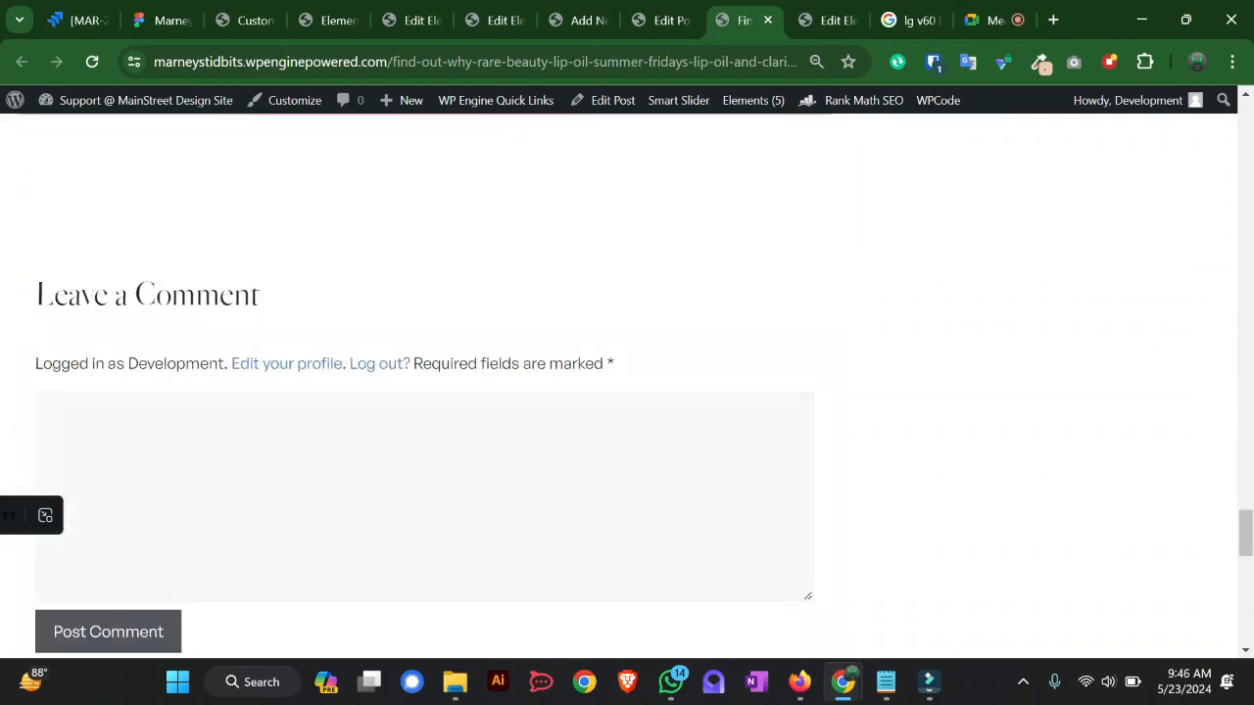
scroll(627, 386, up, 3)
scroll(627, 386, down, 7)
scroll(627, 386, down, 1)
scroll(627, 386, up, 4)
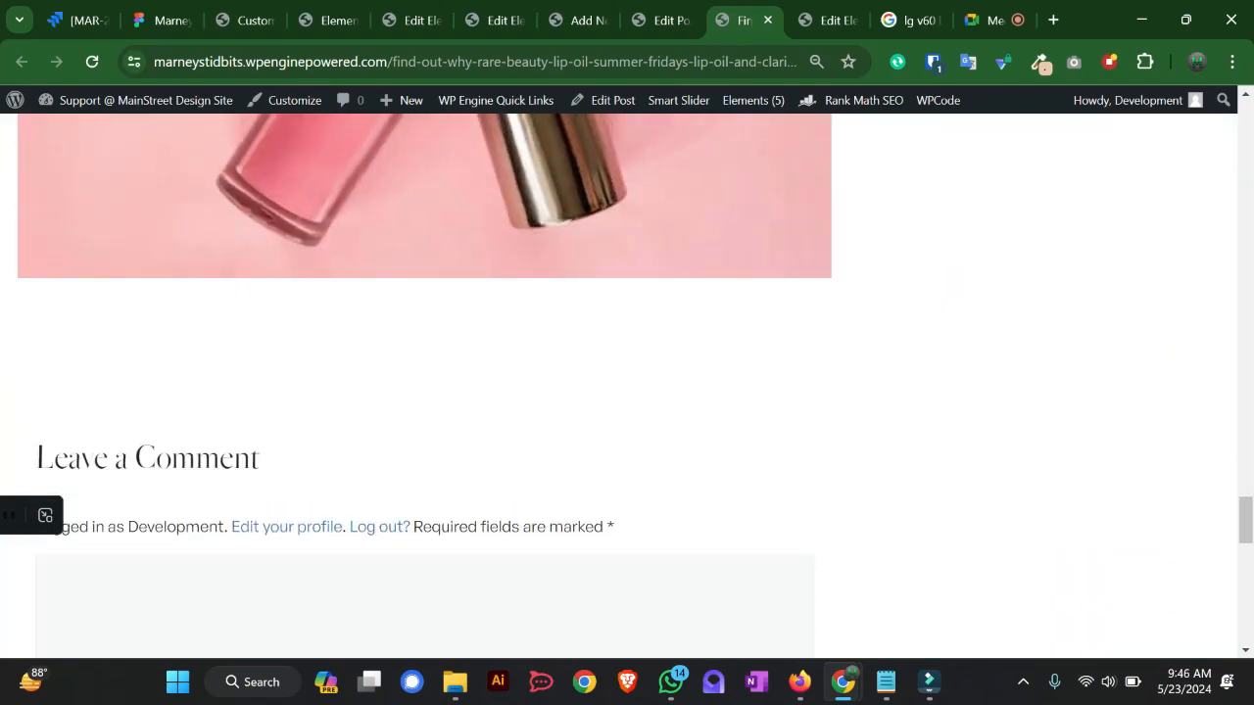
scroll(627, 386, down, 2)
- Return to the FAQ element's editor, inspect the accordion item and bring up the element-level hook settings
click(415, 20)
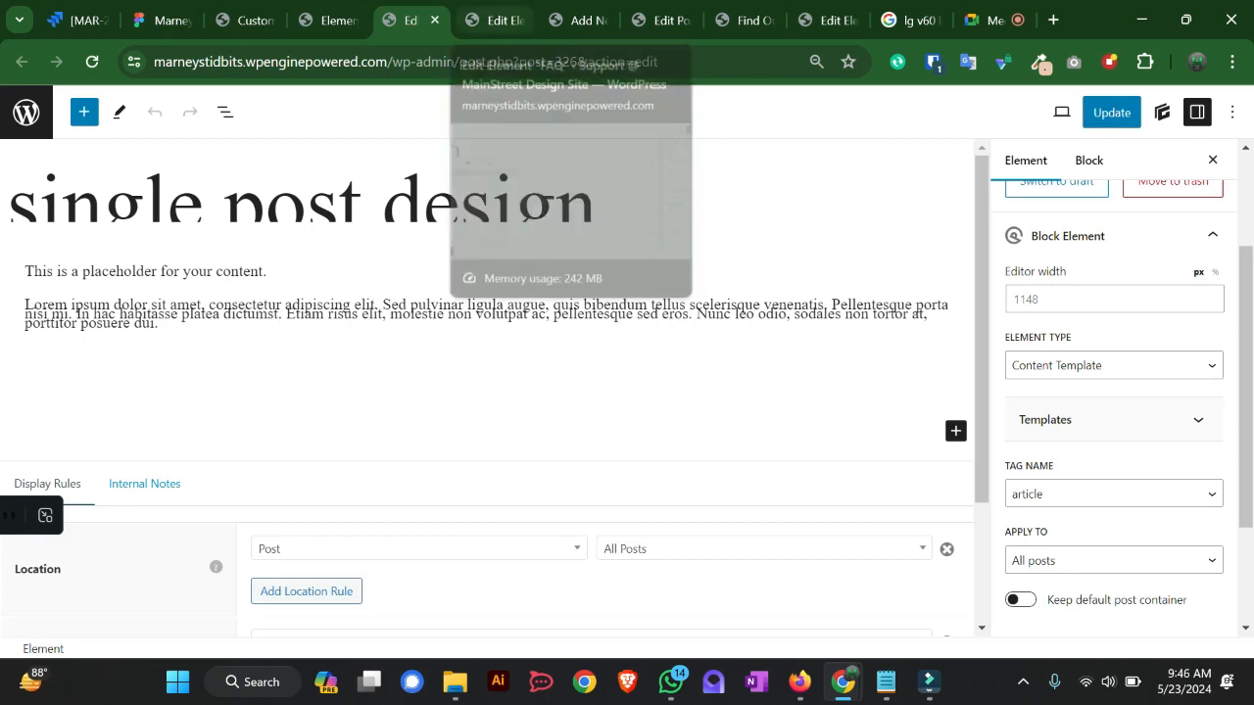
click(490, 20)
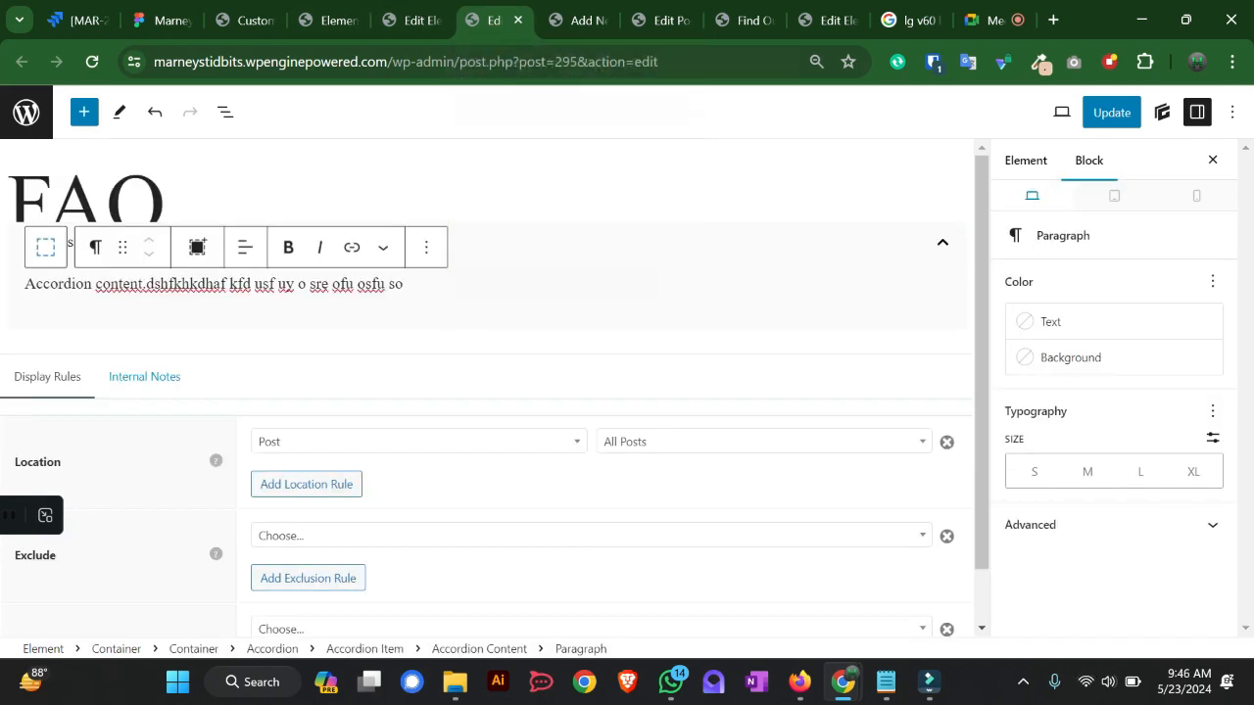
click(549, 242)
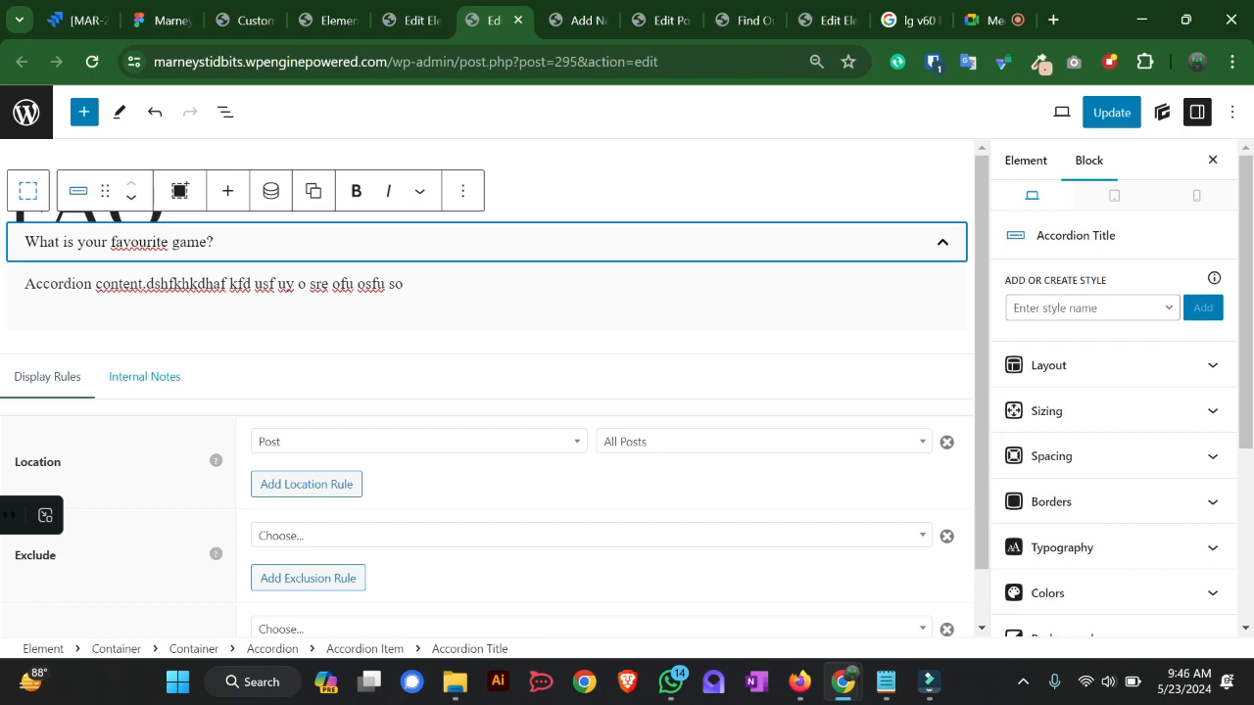
click(29, 190)
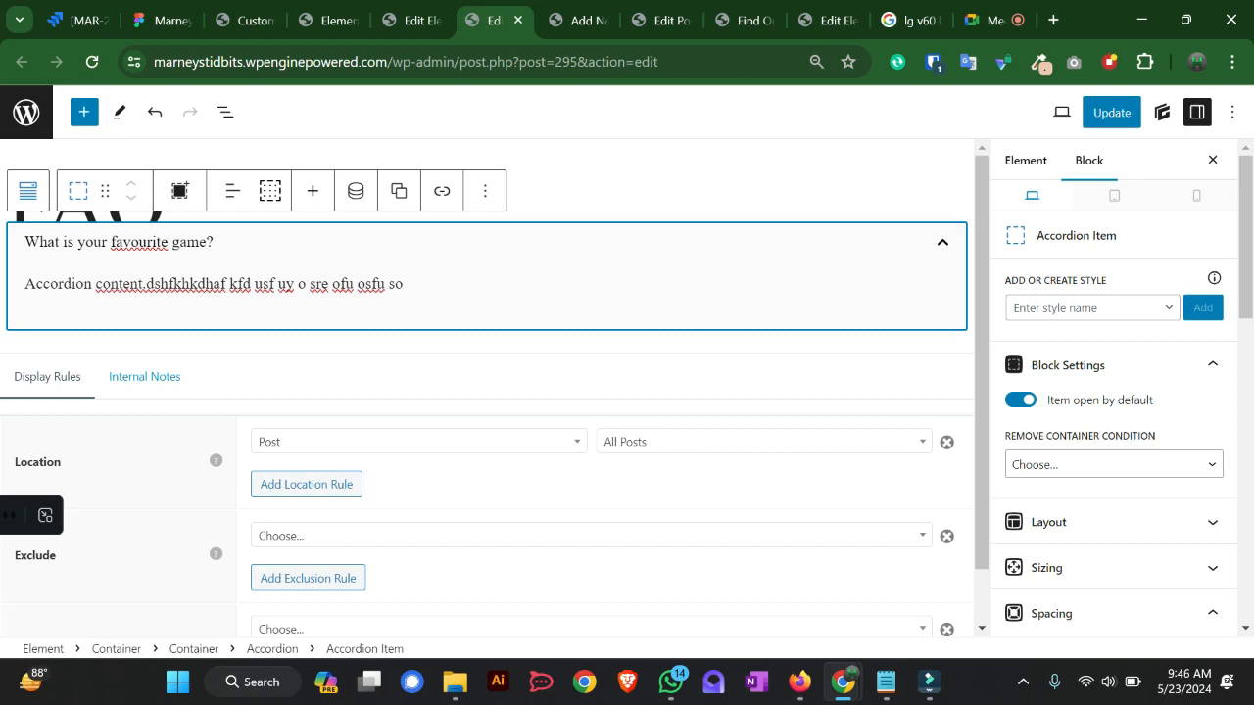
click(1026, 160)
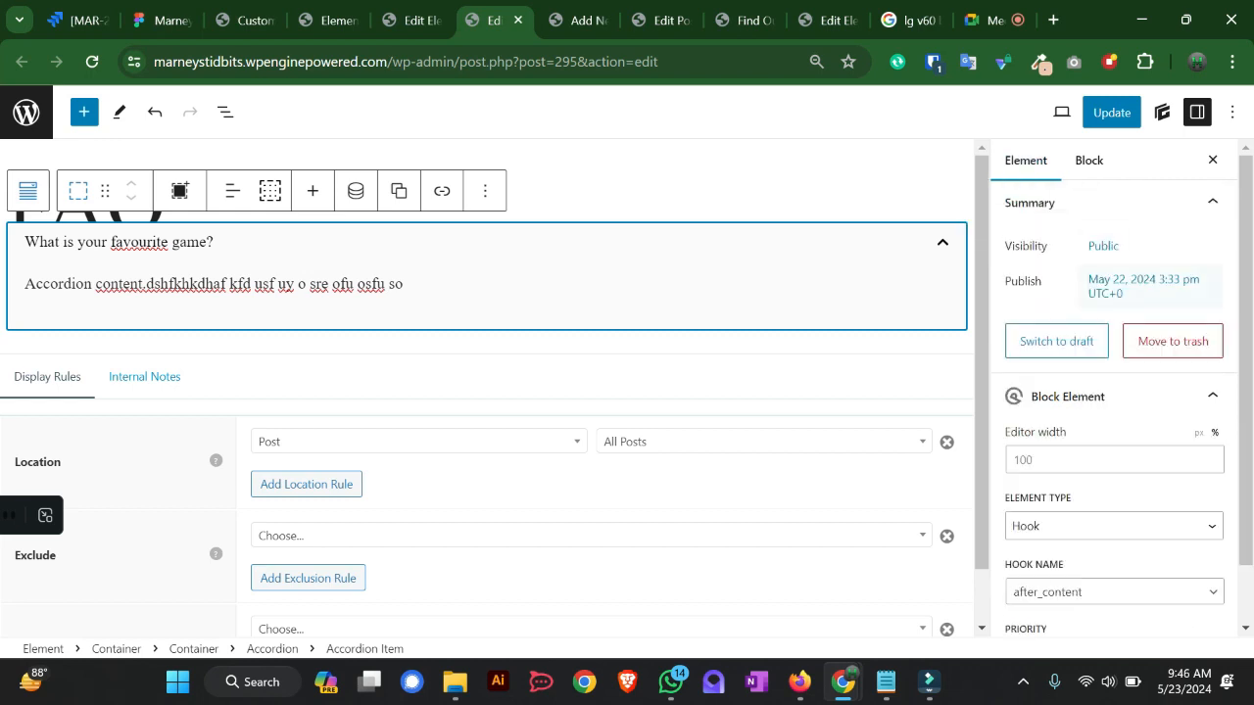
scroll(1112, 392, down, 1)
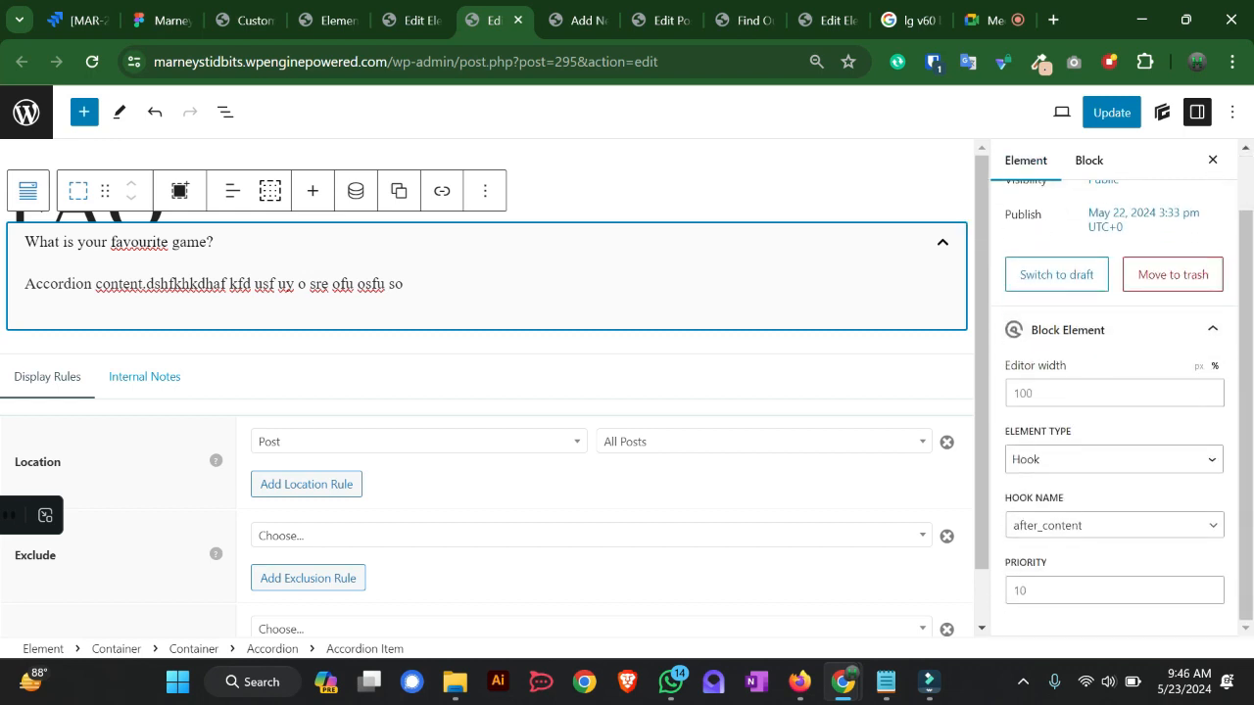
- Save the FAQ element with its hook name set to after_main_content and reload the live lip oil blog post
click(1114, 525)
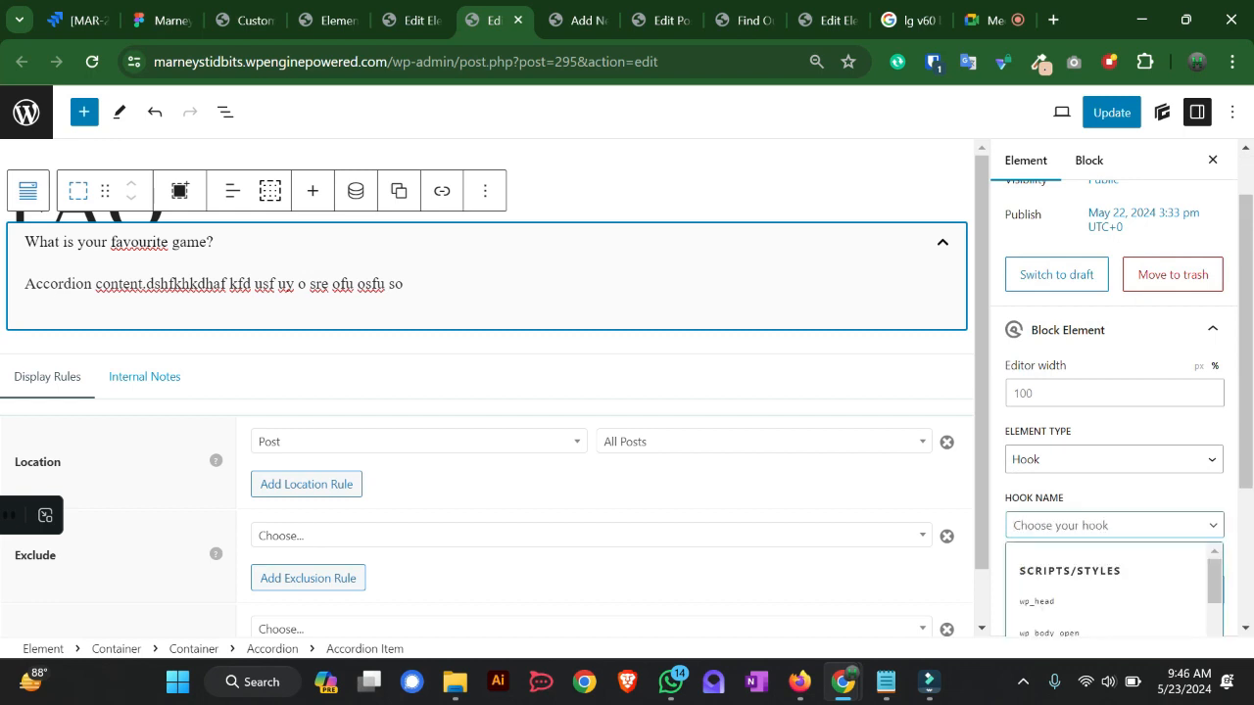
scroll(1107, 509, down, 5)
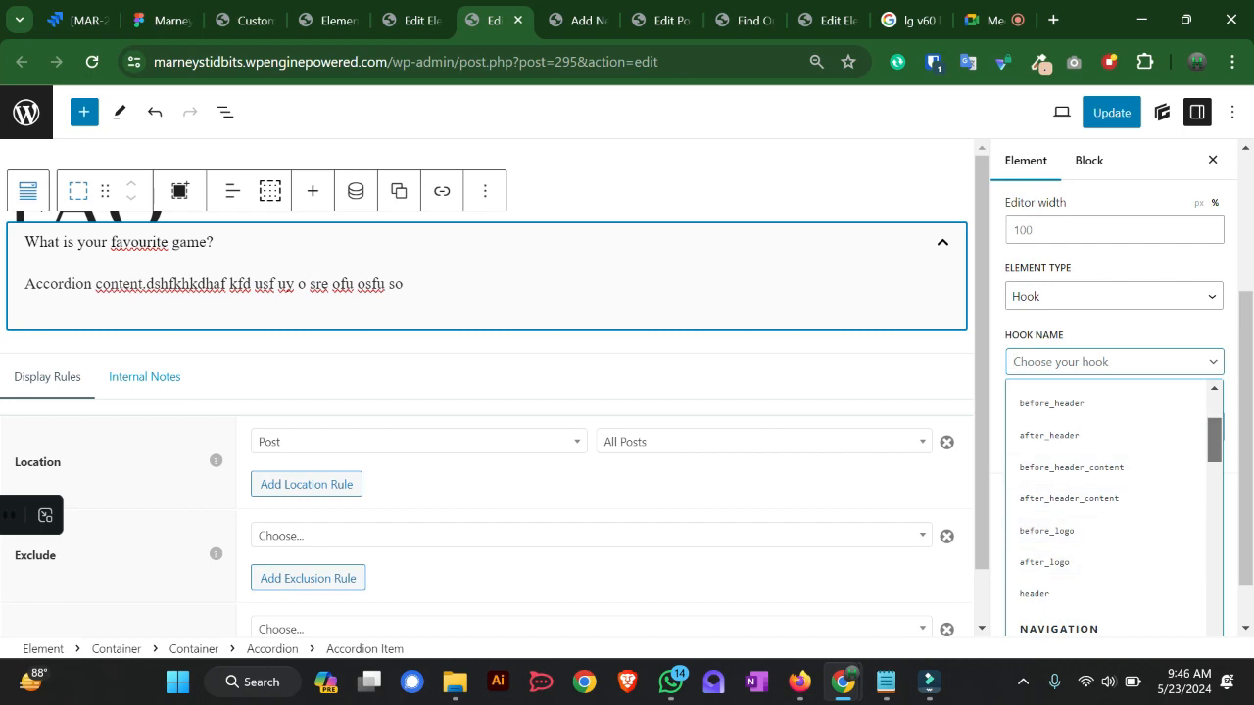
scroll(1112, 509, down, 5)
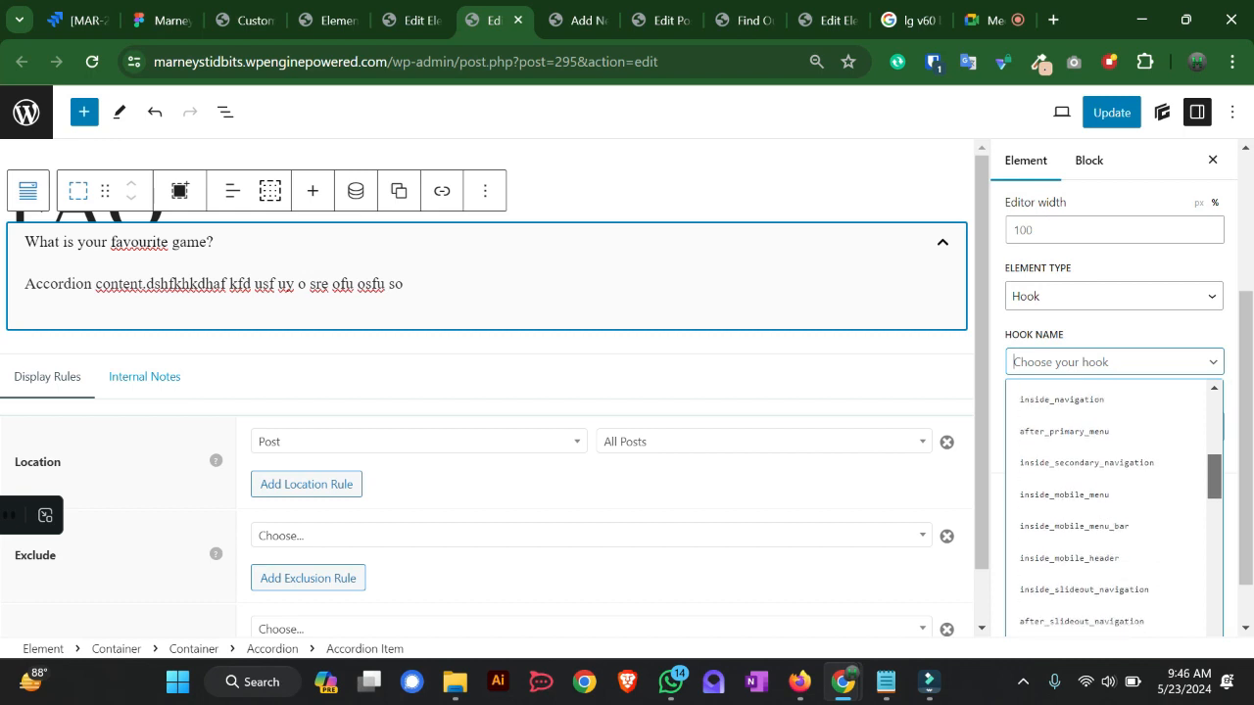
scroll(1112, 490, up, 1)
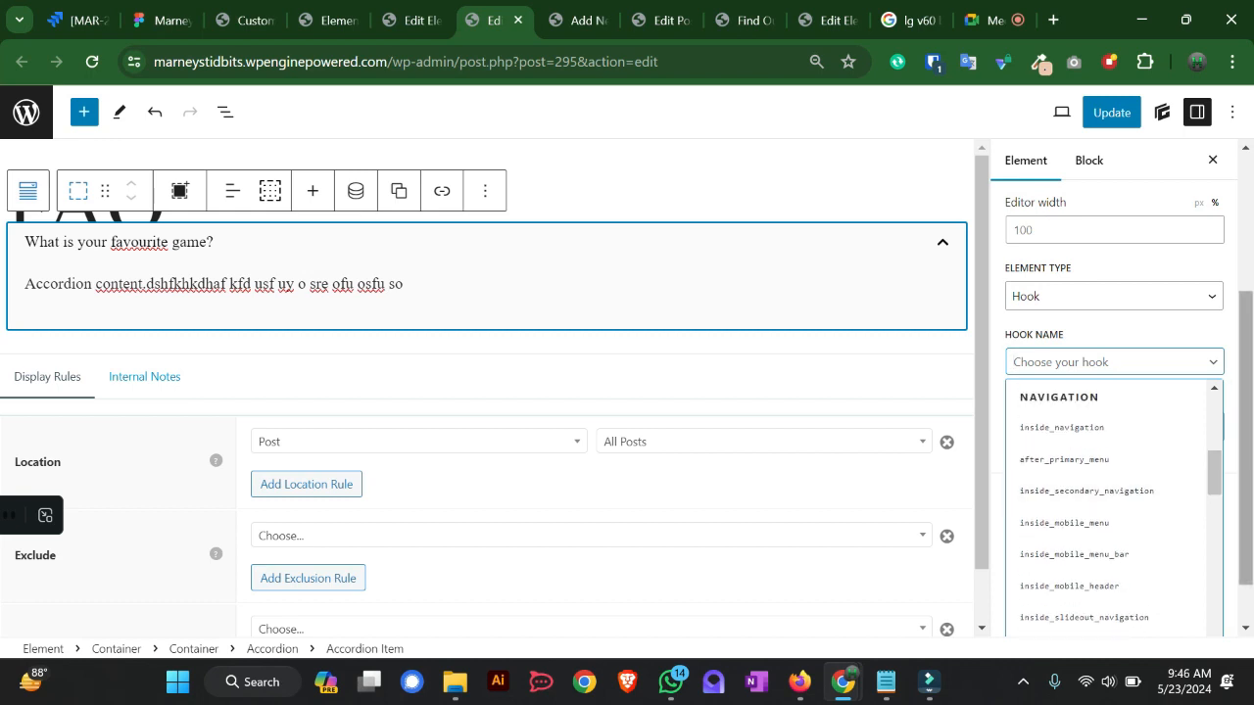
scroll(1112, 509, down, 4)
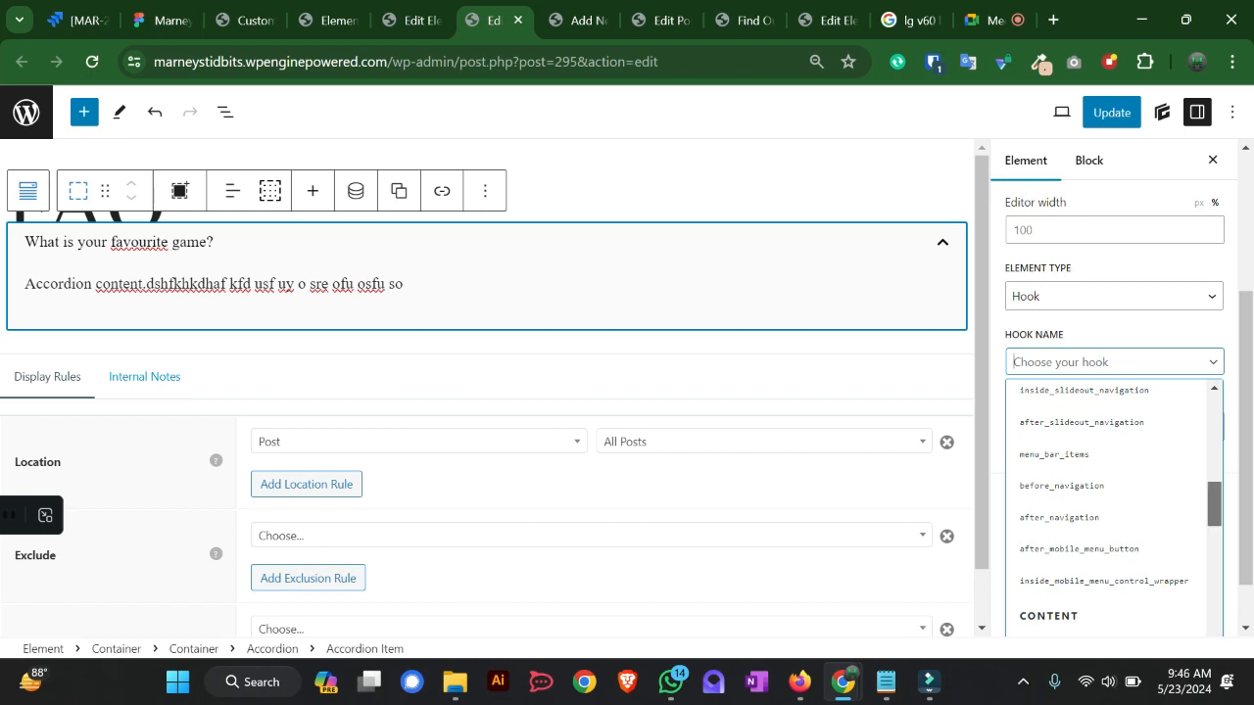
scroll(1112, 510, down, 3)
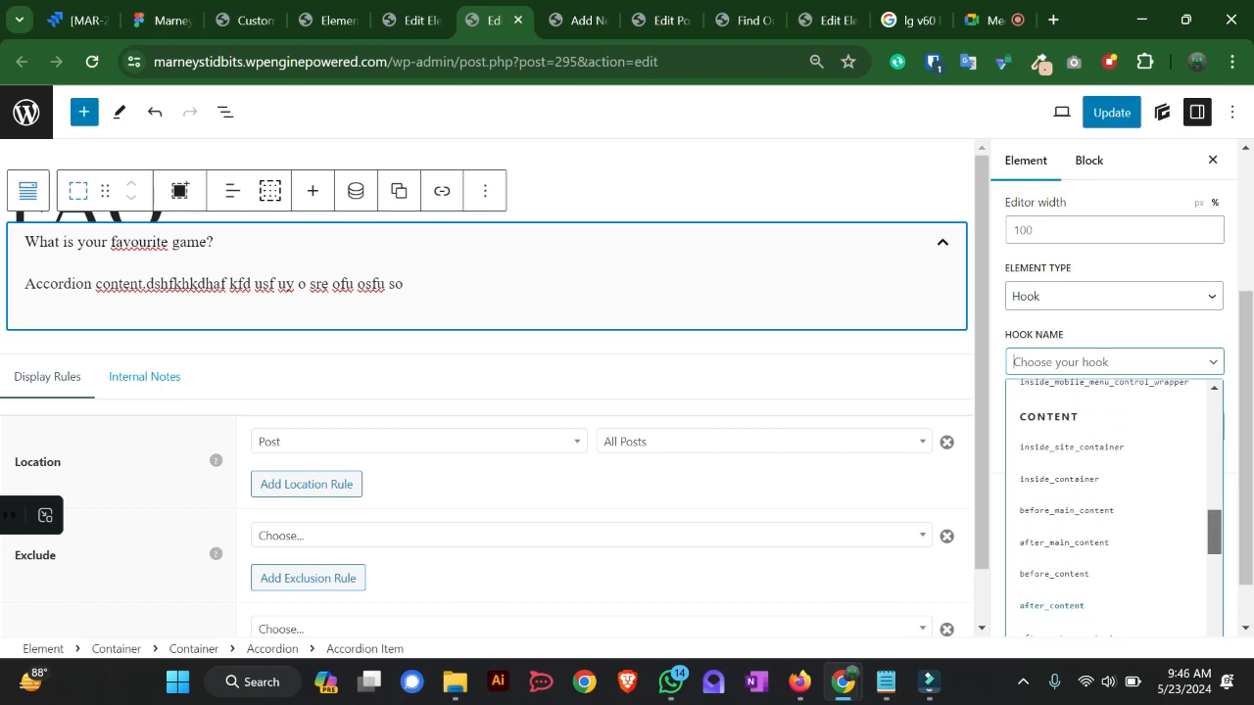
scroll(1112, 509, down, 1)
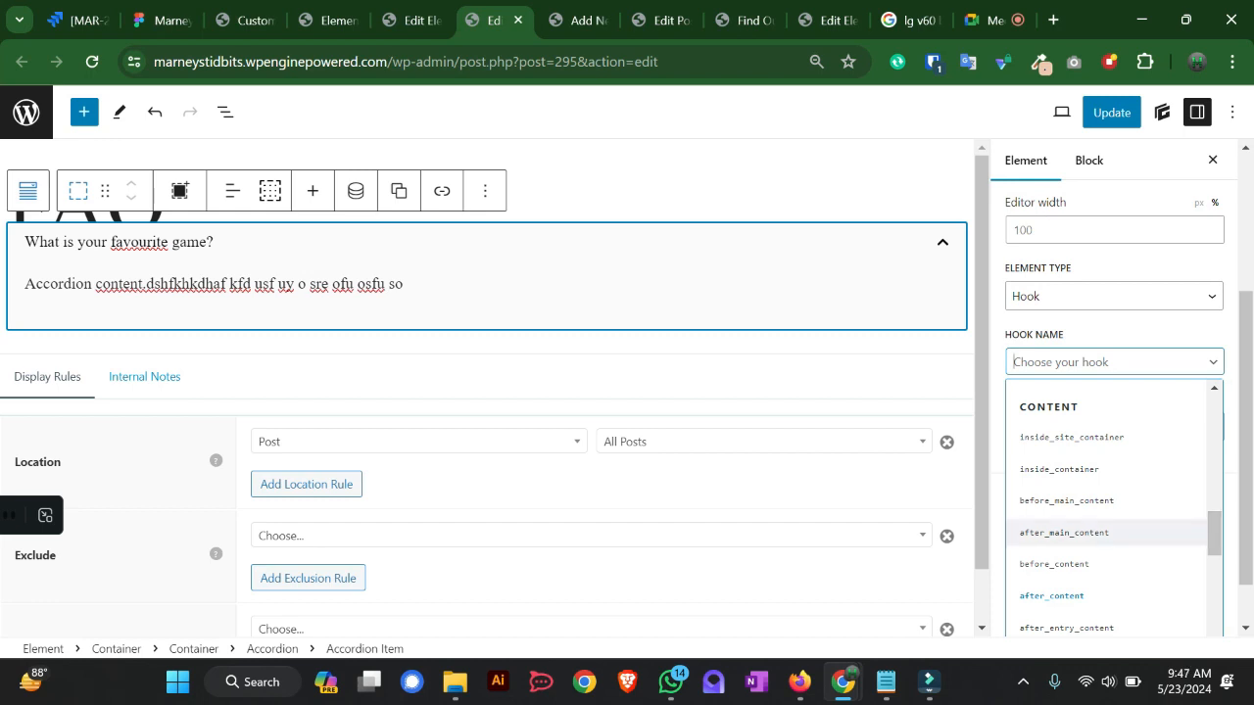
click(1064, 532)
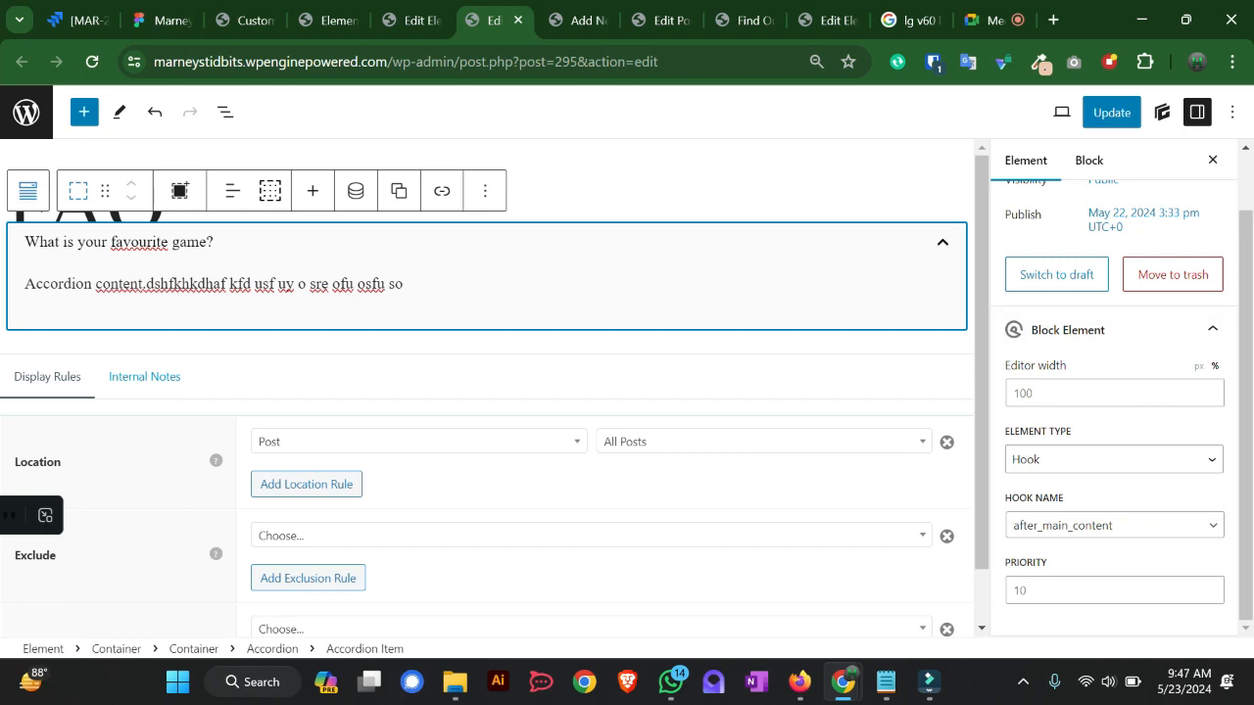
click(1113, 112)
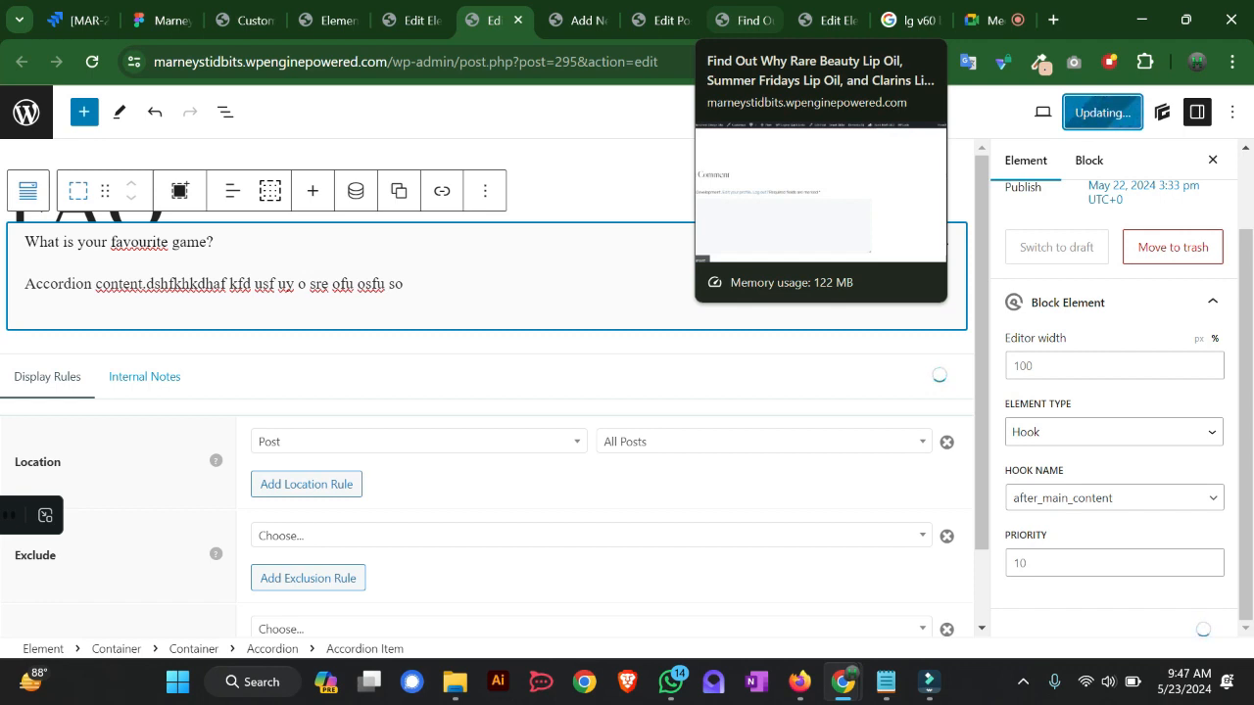
click(749, 19)
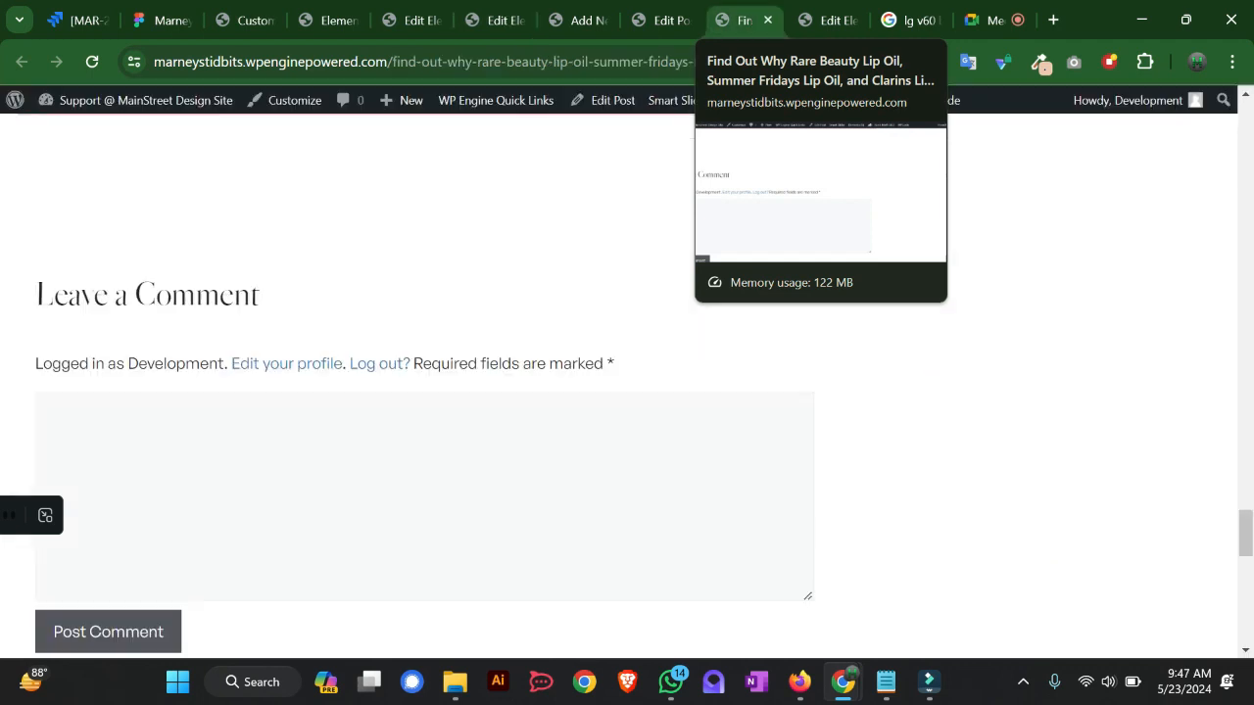
click(92, 62)
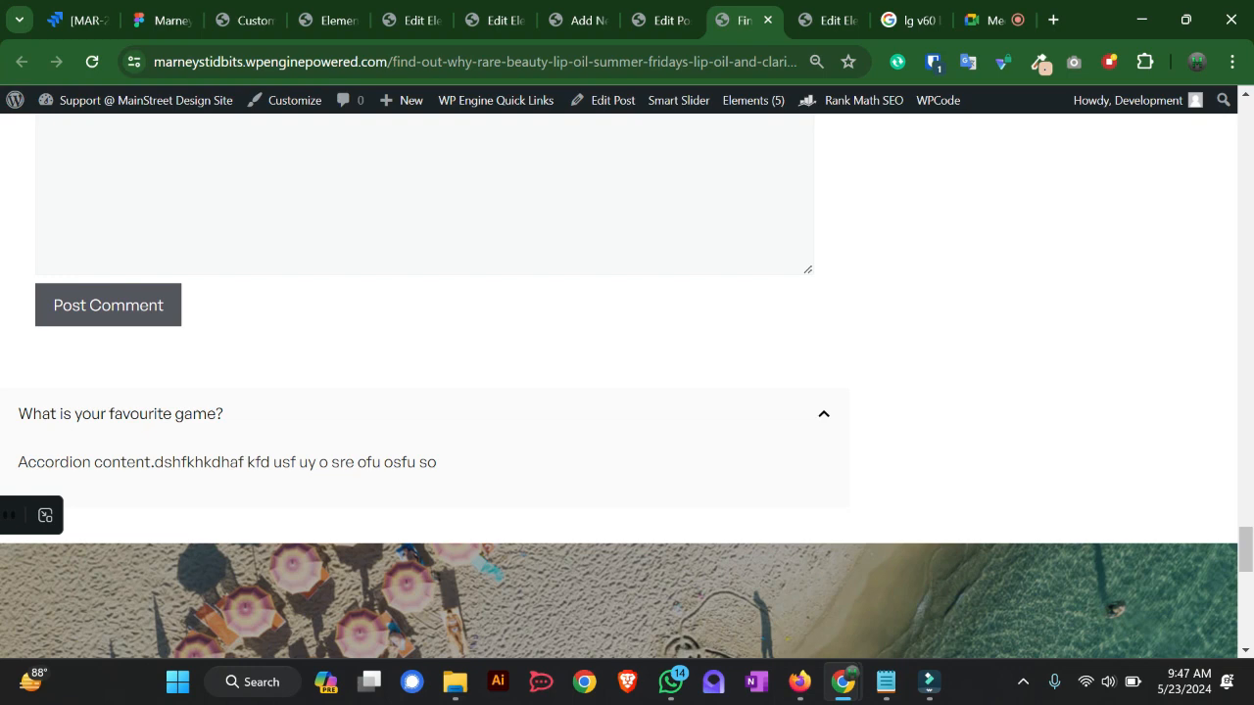
- Switch to the Figma design and examine where the full-width FAQ section's background sits relative to the article and sidebar
click(162, 20)
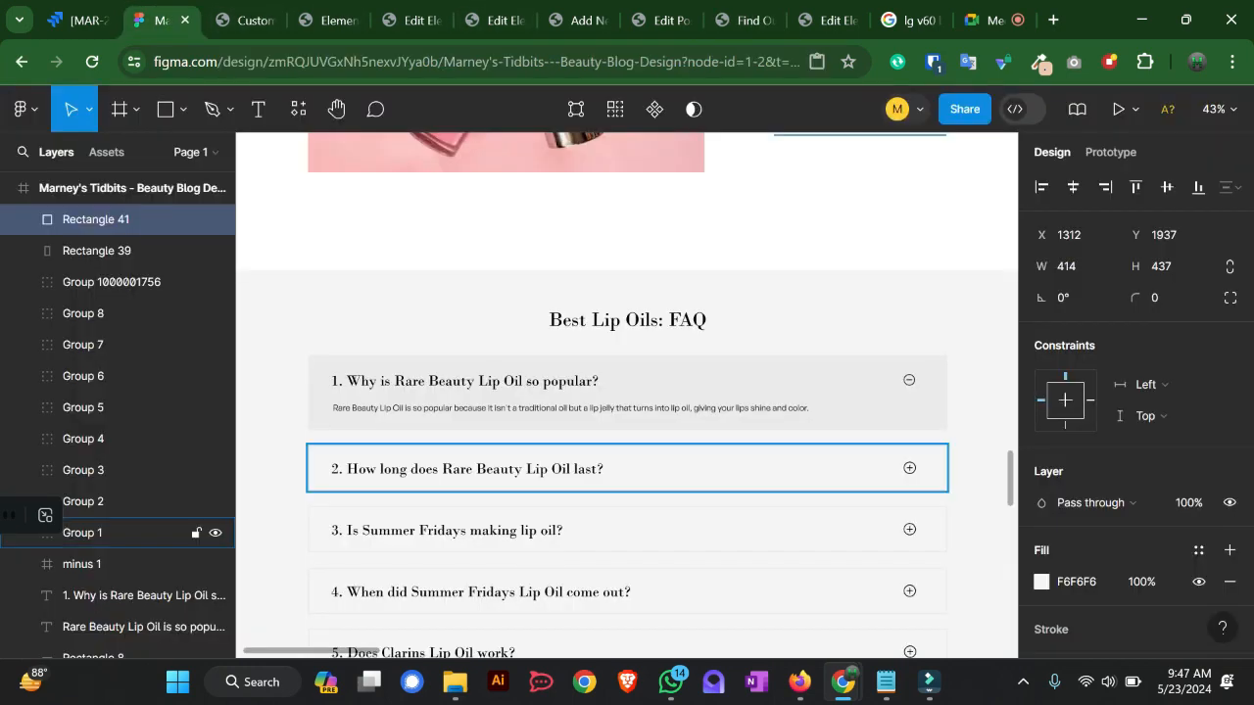
scroll(627, 392, up, 2)
scroll(625, 395, down, 3)
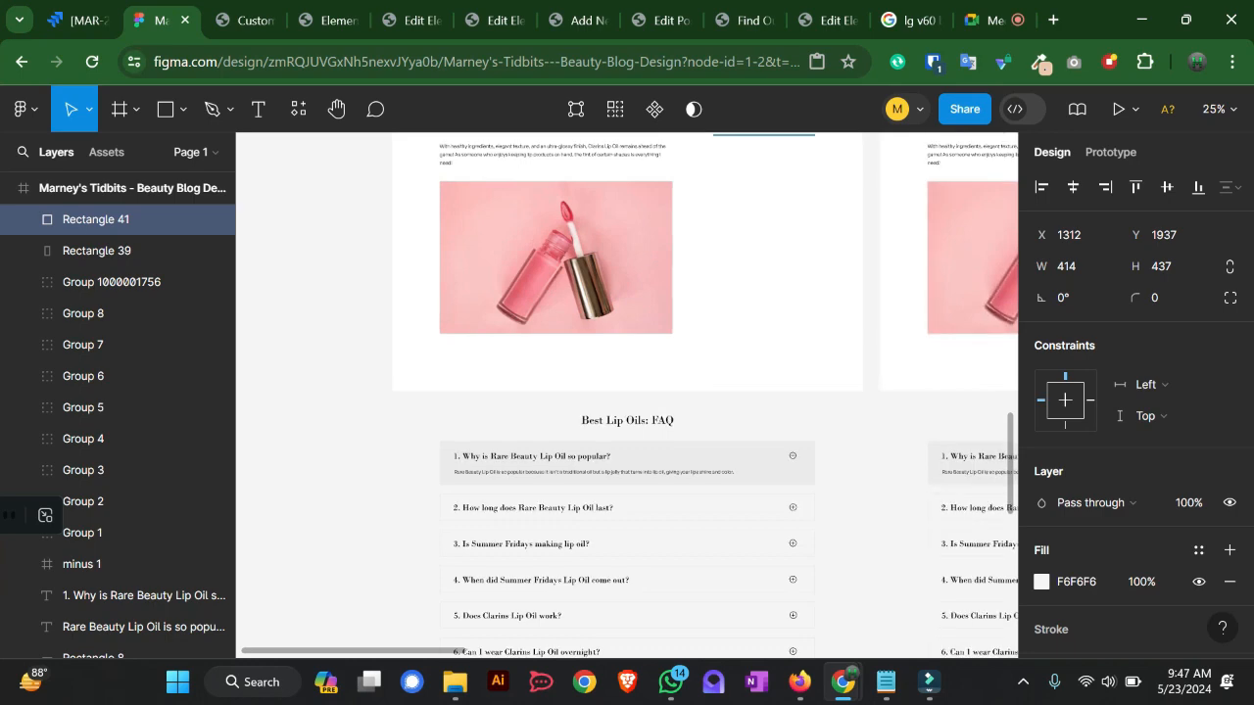
scroll(626, 395, down, 3)
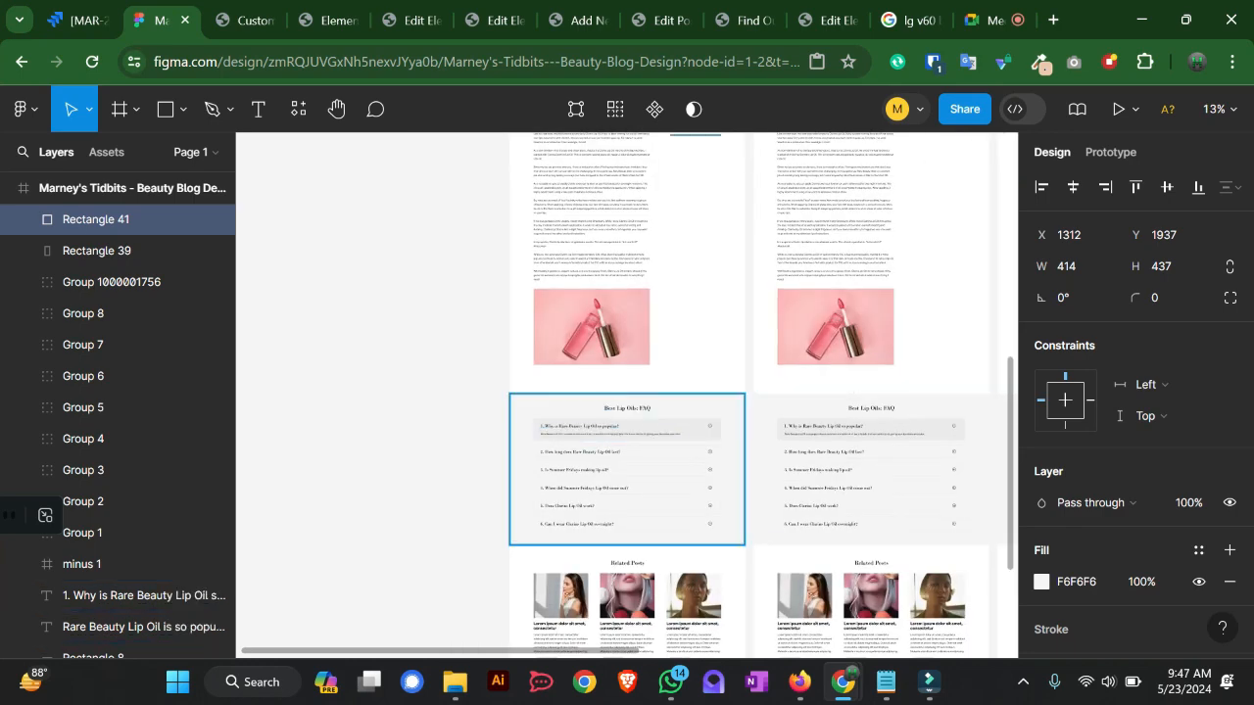
scroll(627, 402, up, 2)
scroll(628, 402, down, 2)
click(627, 415)
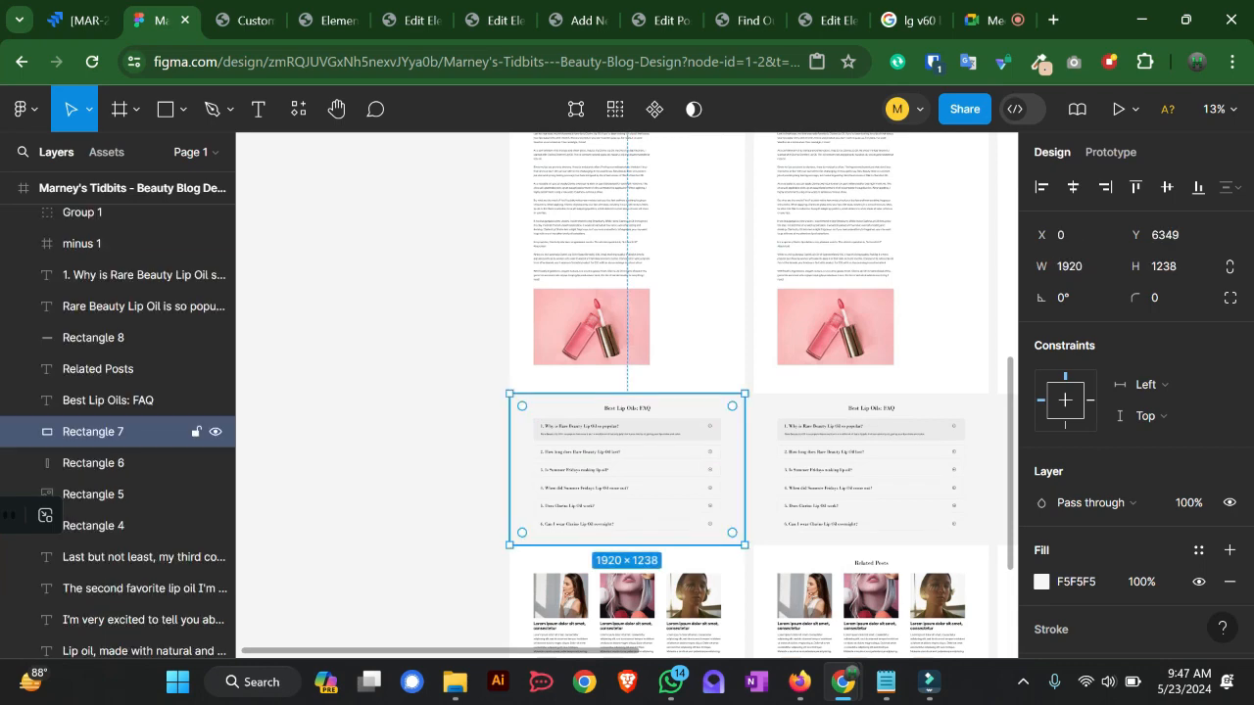
scroll(627, 401, up, 4)
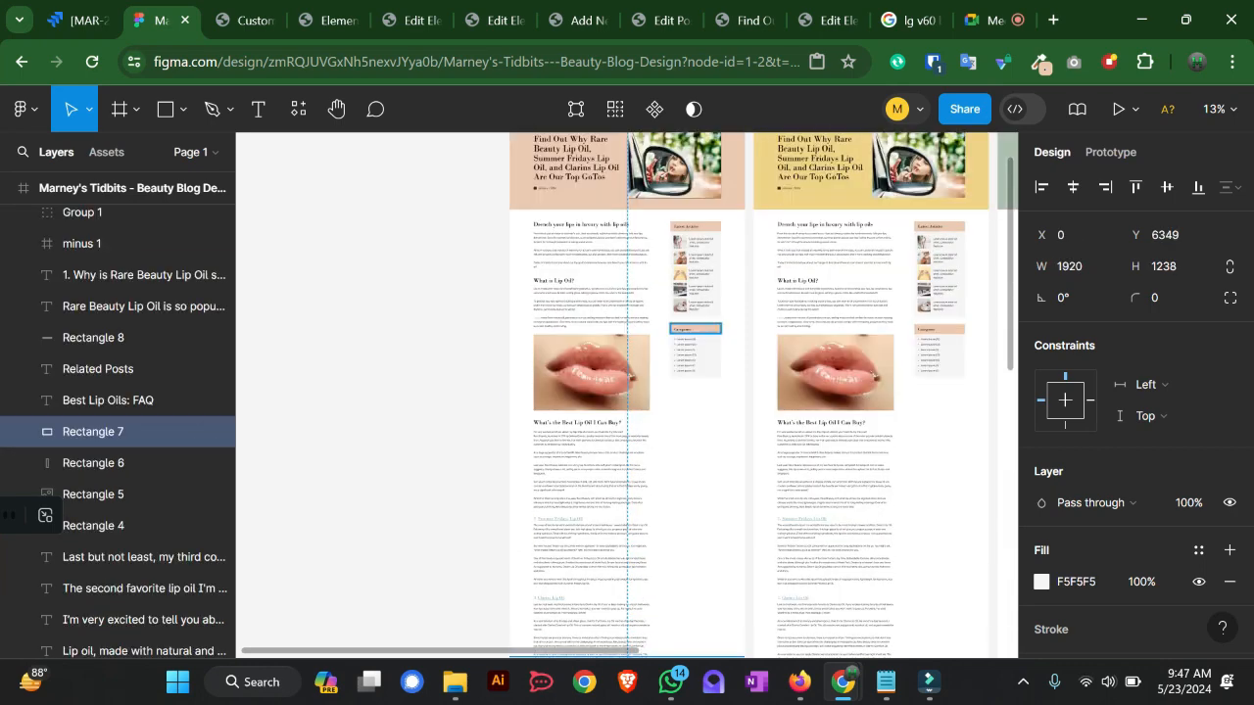
scroll(627, 401, down, 4)
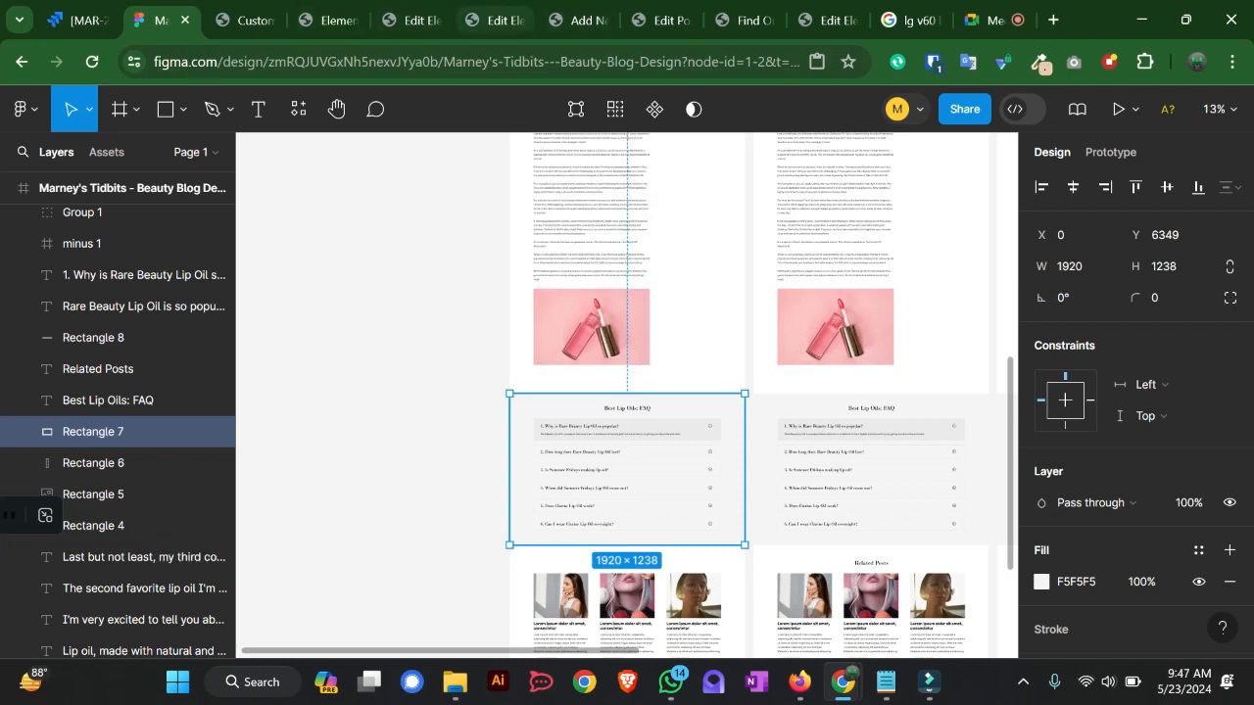
- Go back to the FAQ element's editor and look through the available content, comments, sidebar and footer hook names
click(495, 20)
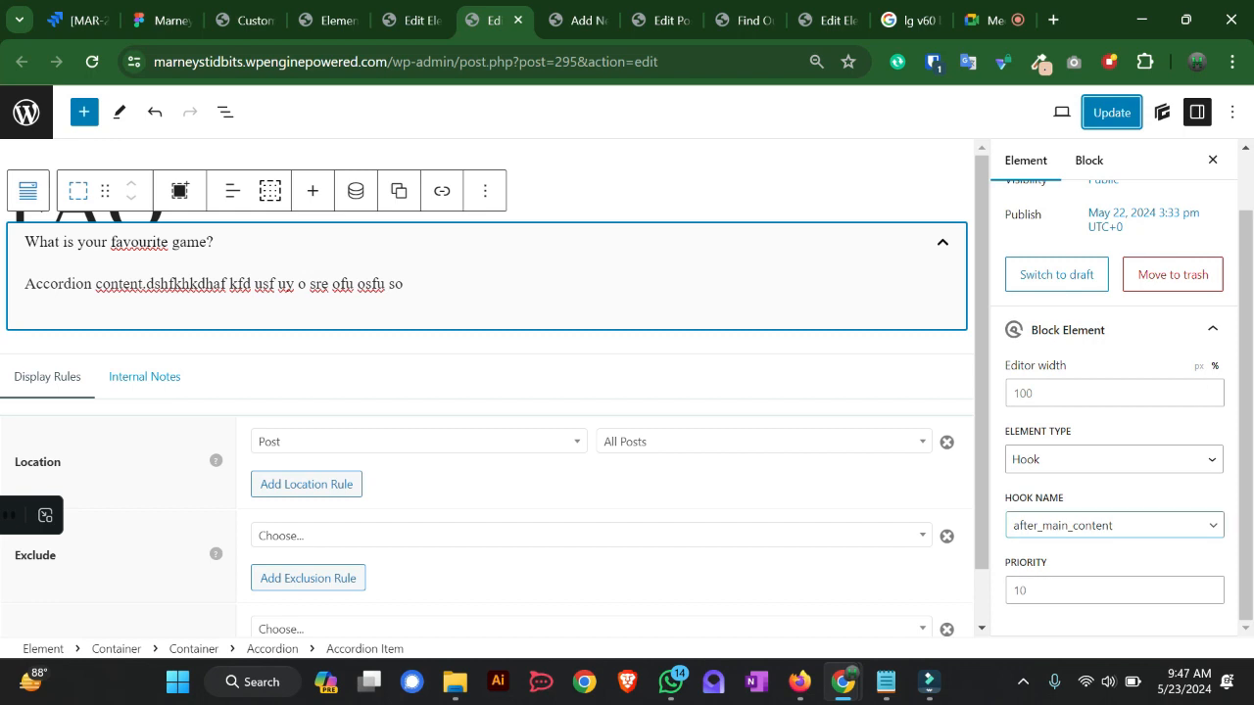
click(1110, 526)
scroll(1109, 498, down, 2)
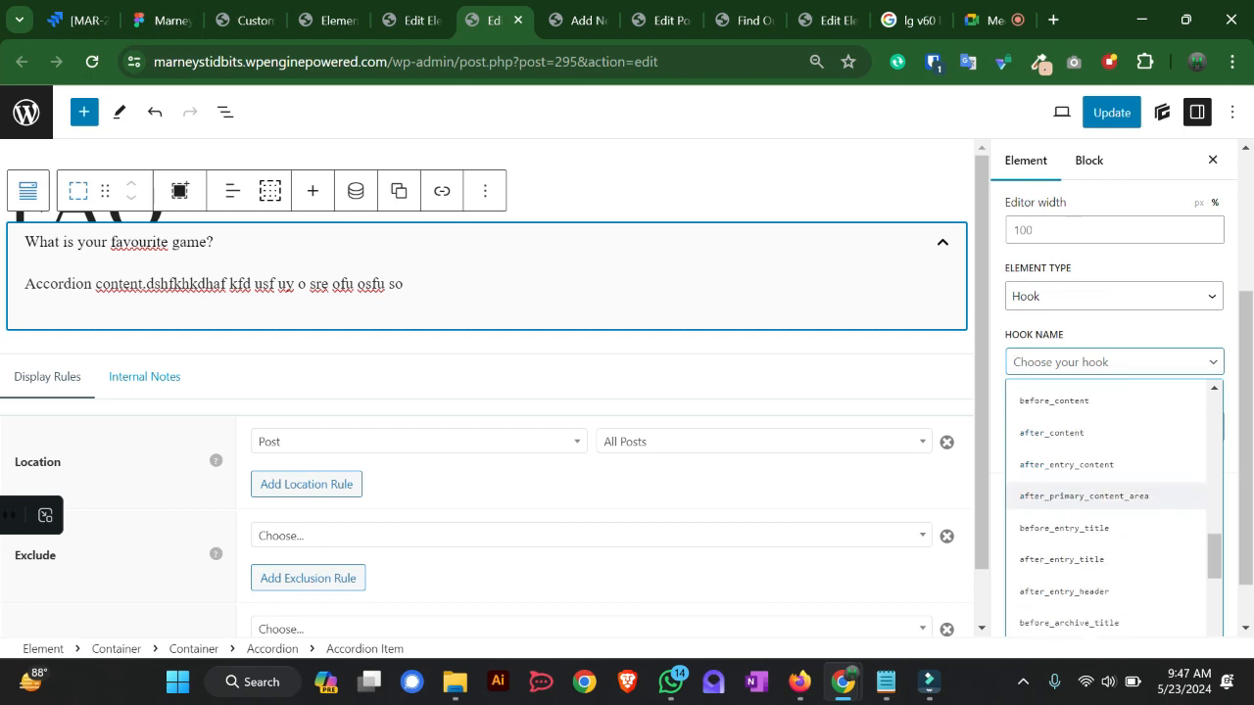
scroll(1107, 498, up, 2)
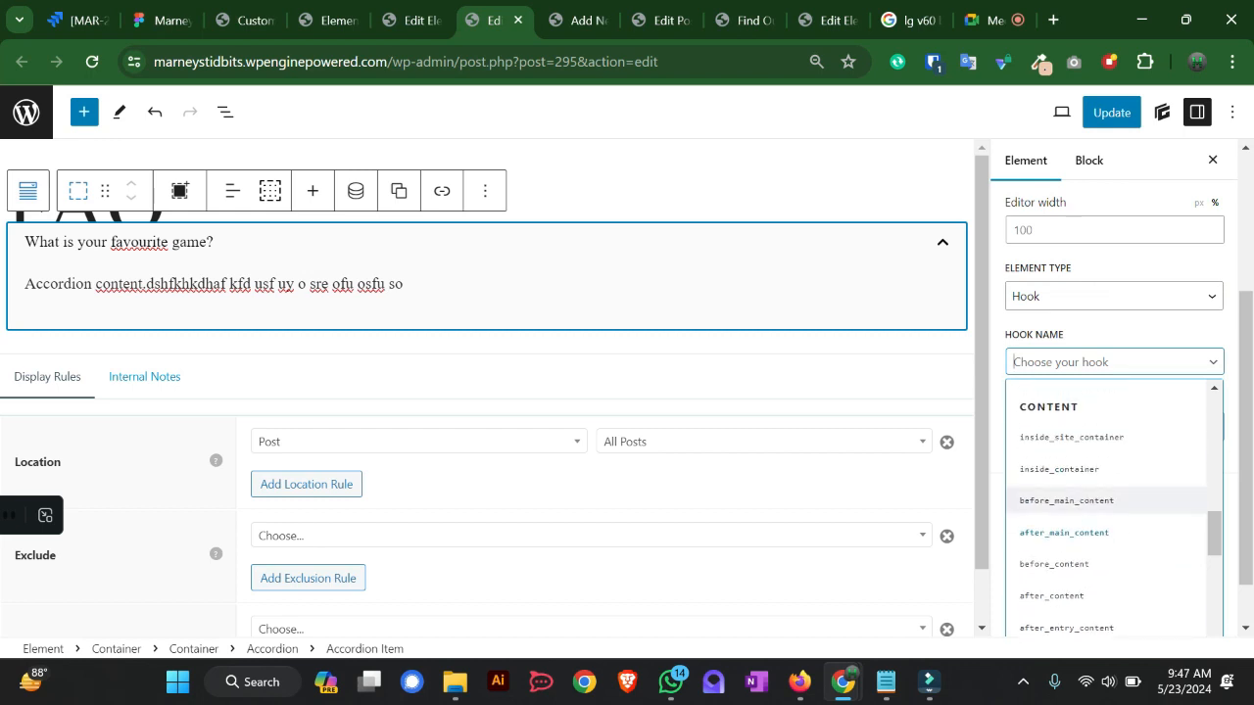
scroll(1107, 549, down, 2)
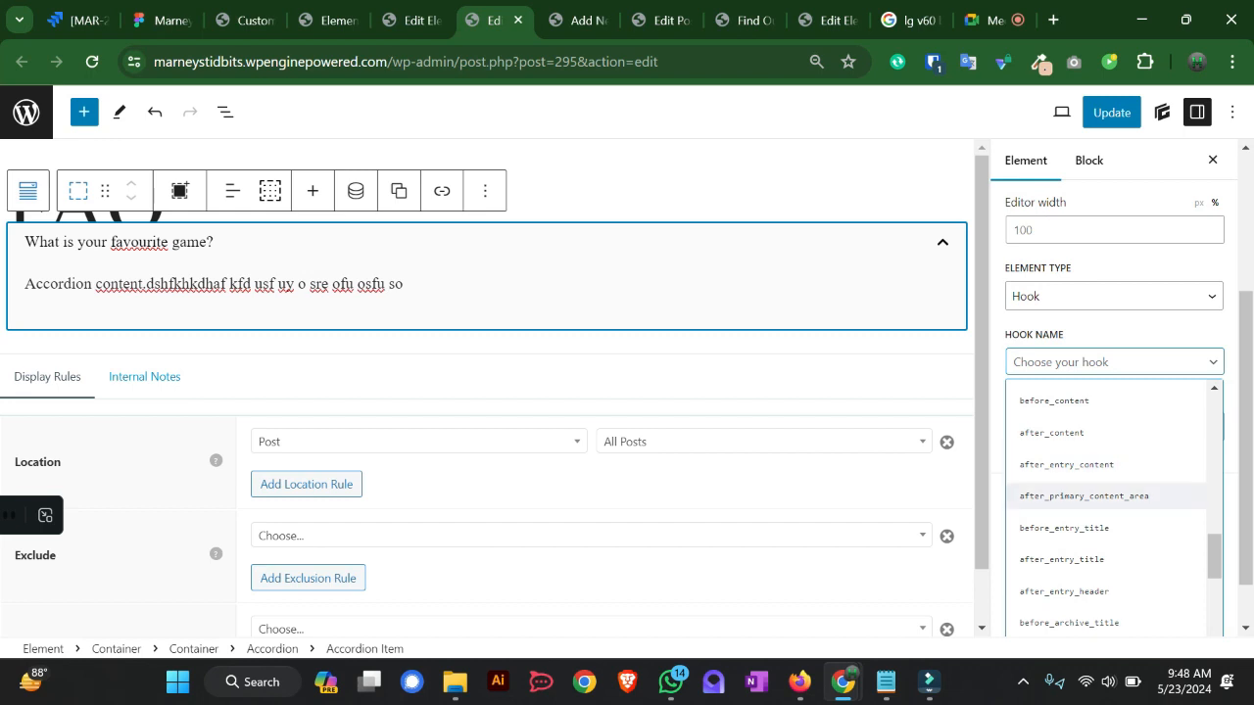
scroll(1107, 619, down, 2)
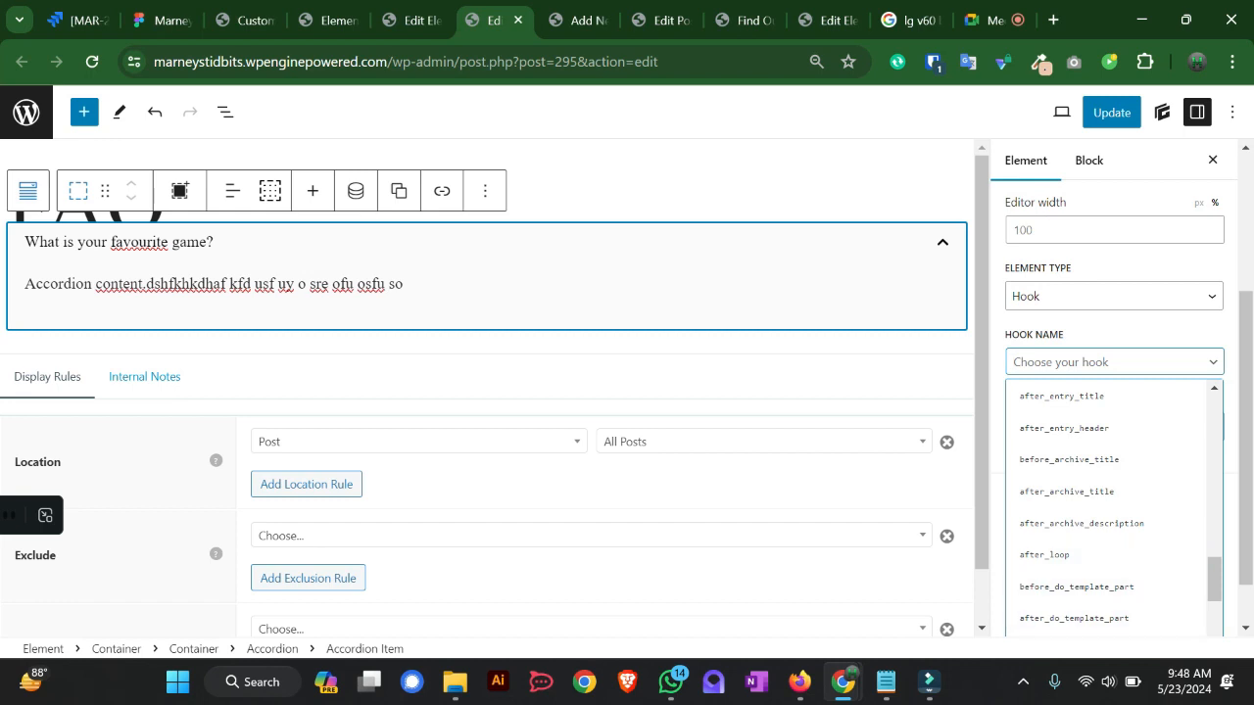
scroll(1108, 510, down, 2)
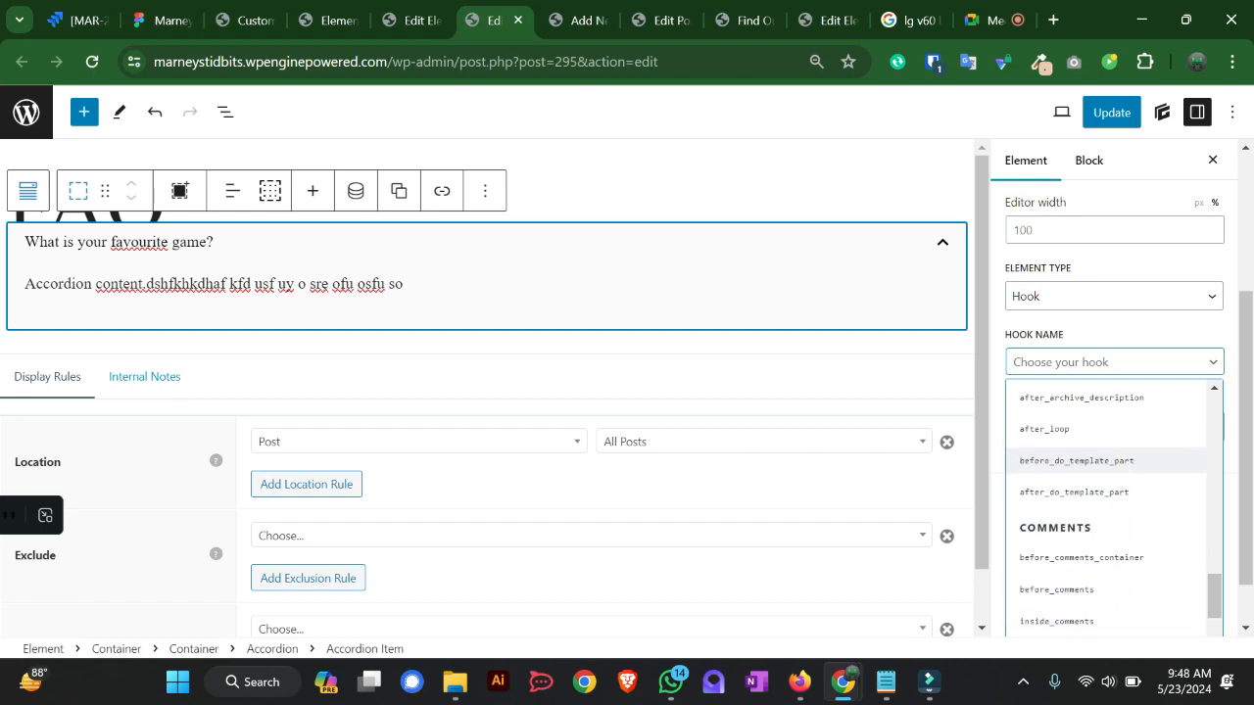
scroll(1107, 548, down, 2)
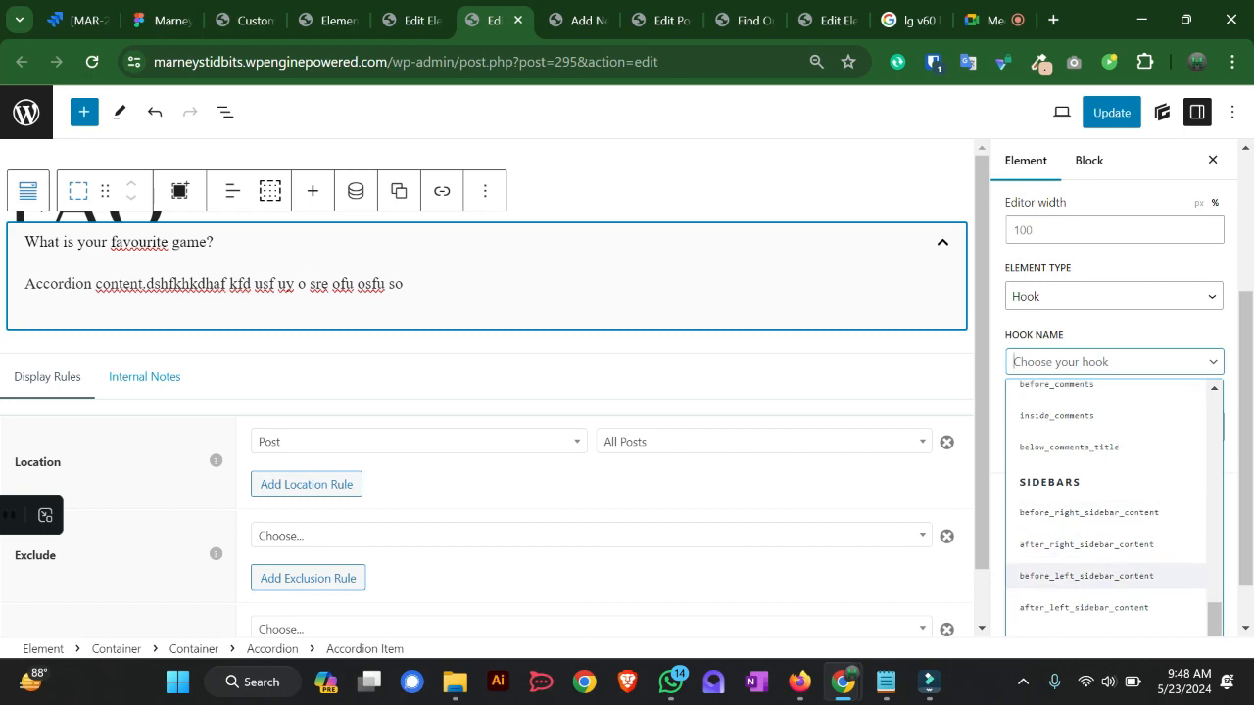
scroll(1107, 578, down, 2)
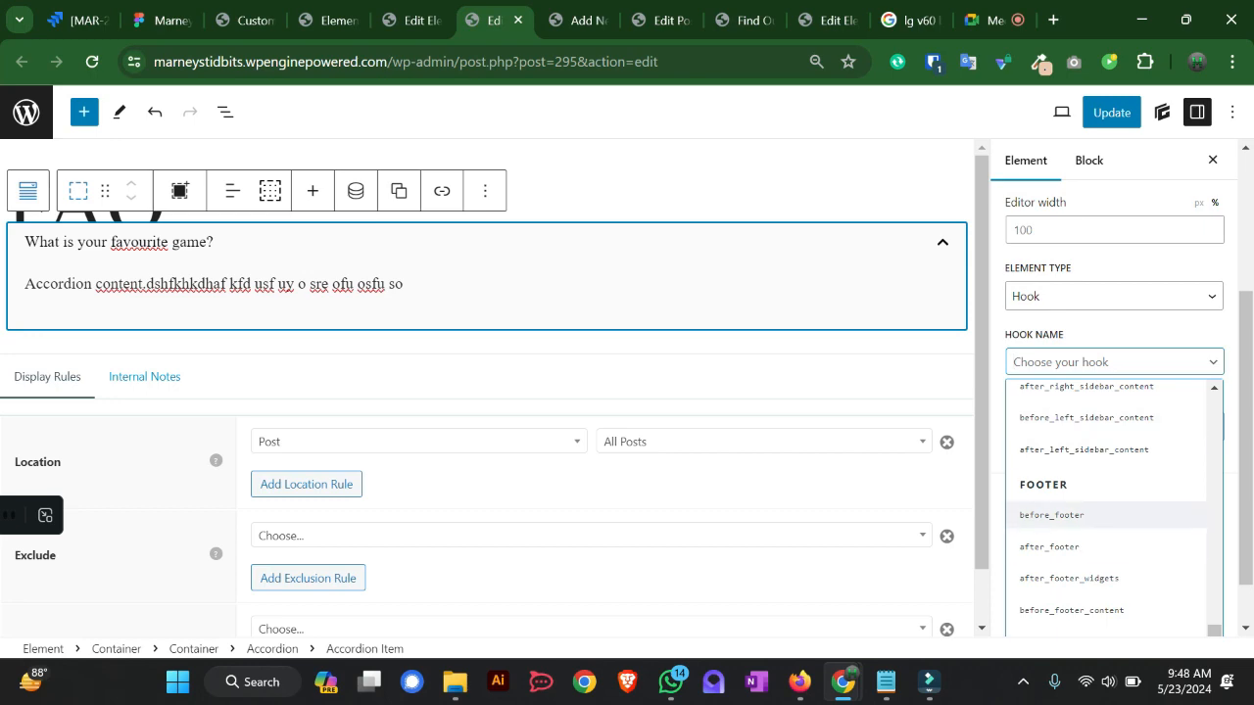
scroll(1107, 529, up, 2)
- Check the order of the FAQ, Related Posts and newsletter sections in the Figma design, and switch to the site Customizer
click(161, 20)
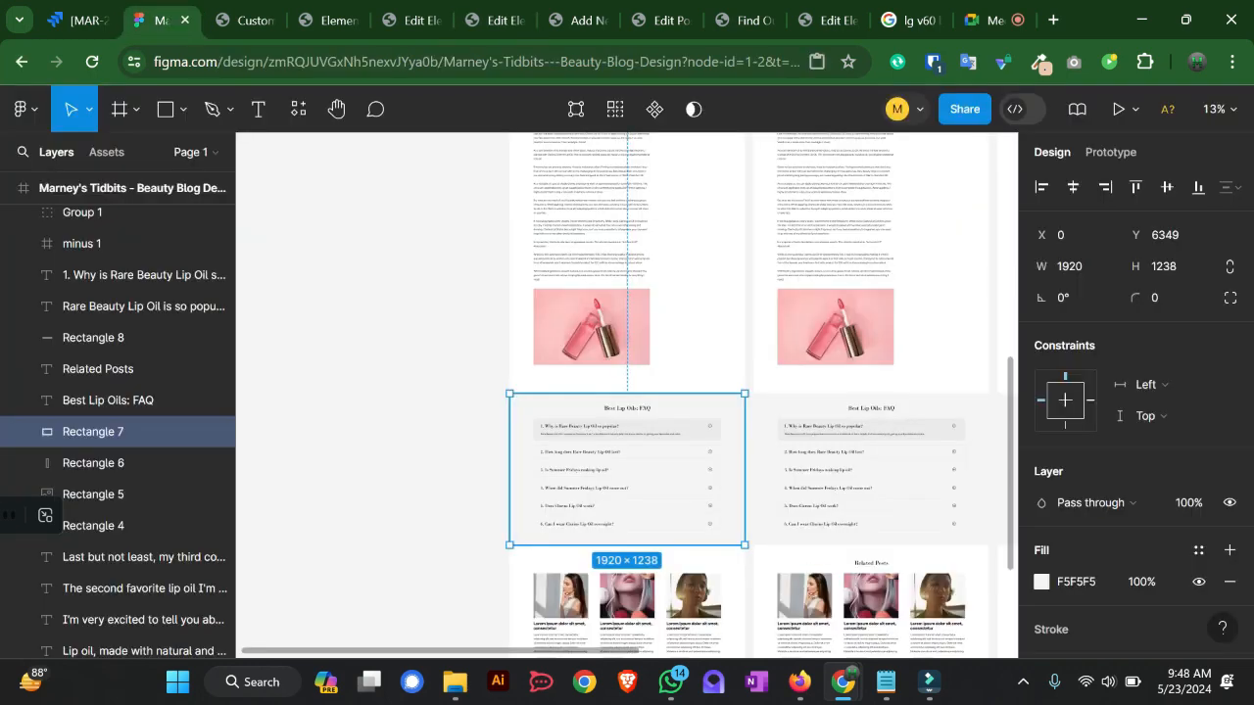
scroll(693, 385, down, 3)
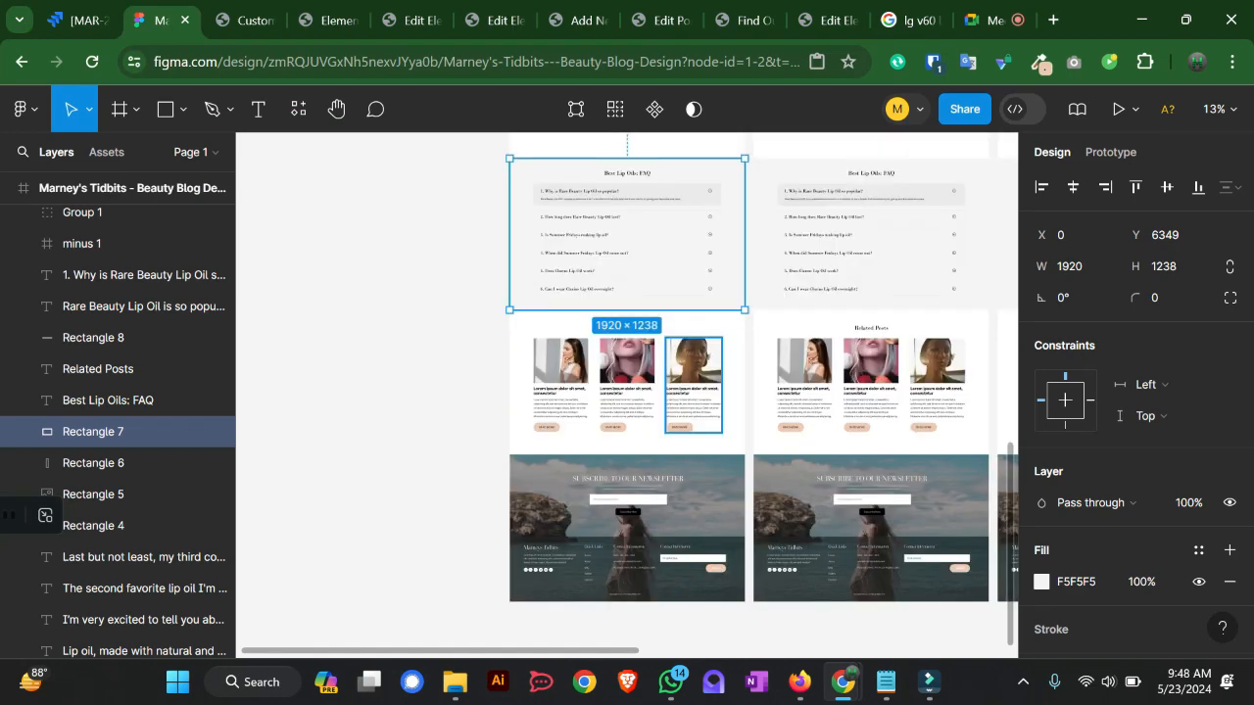
scroll(694, 385, up, 2)
scroll(694, 385, down, 2)
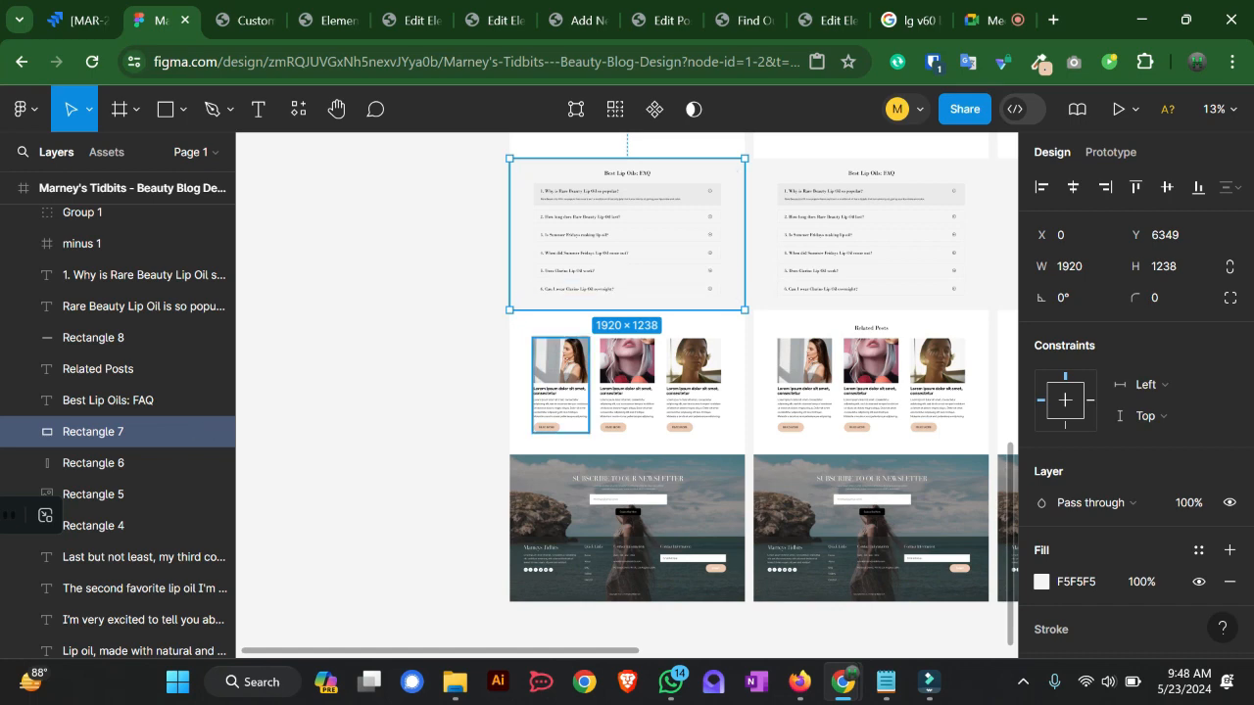
click(245, 20)
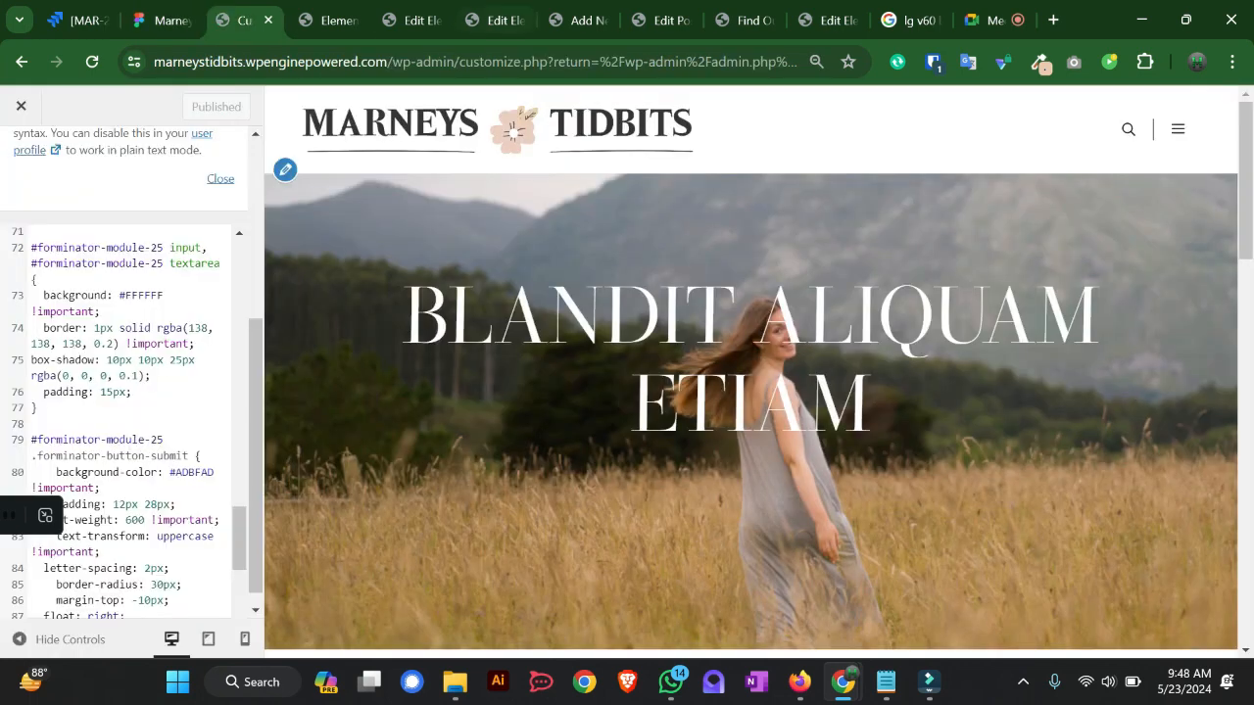
- Return to the FAQ element's editor among the open pages and set its hook name to before_footer
click(580, 20)
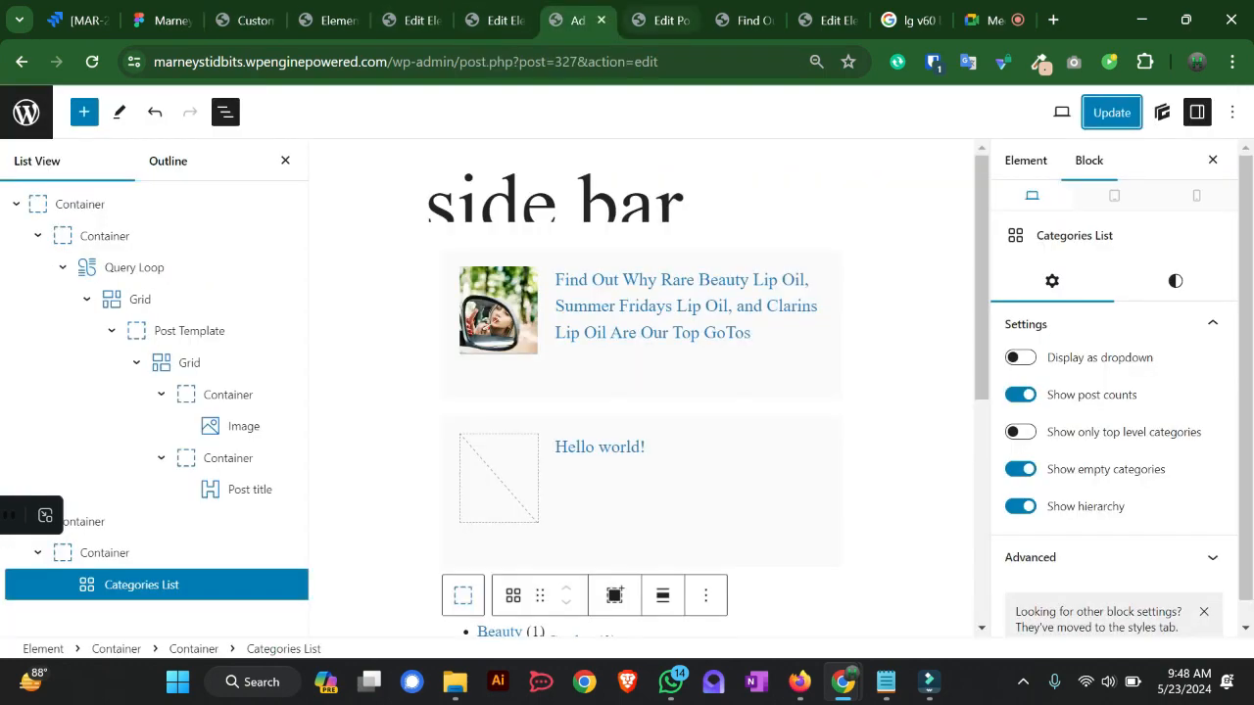
click(662, 19)
click(403, 19)
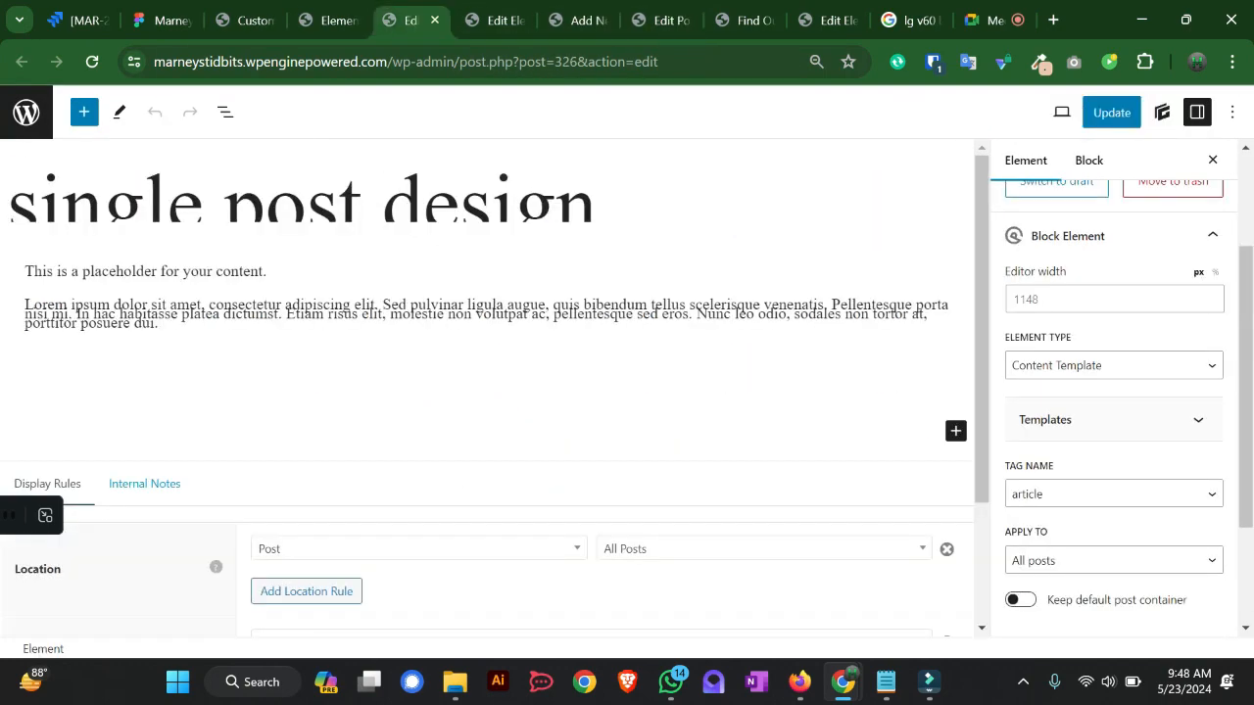
click(663, 19)
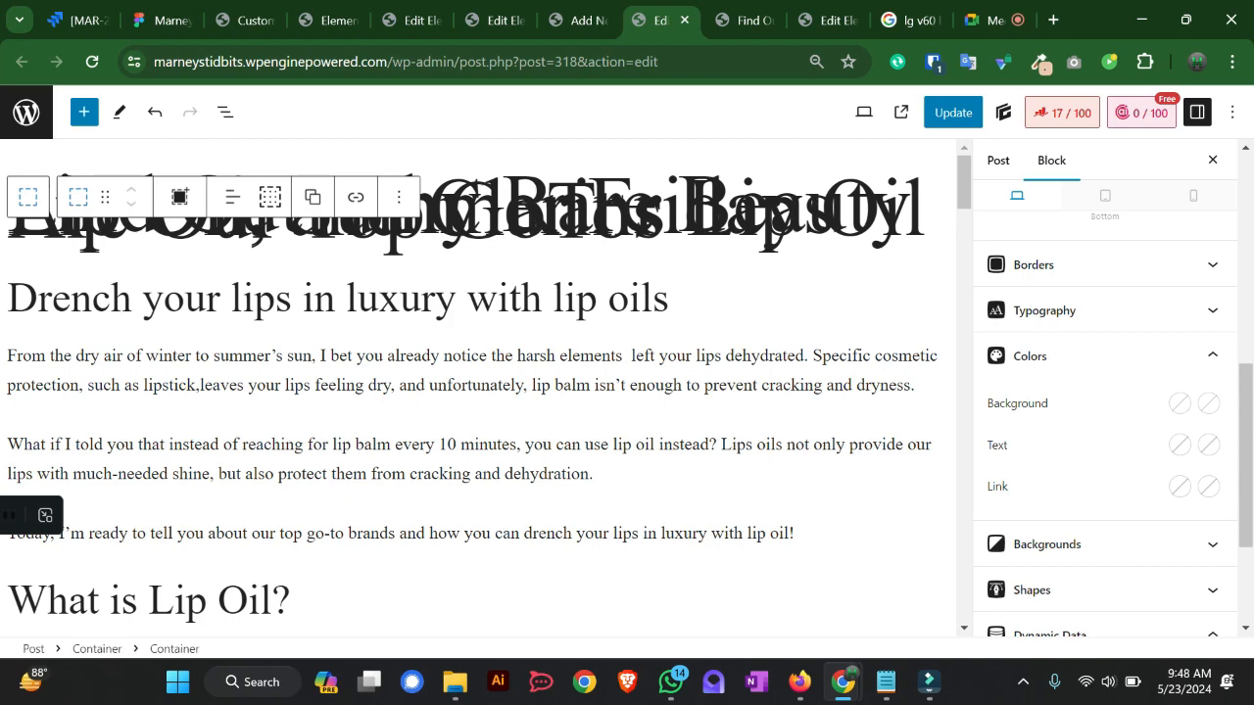
click(580, 20)
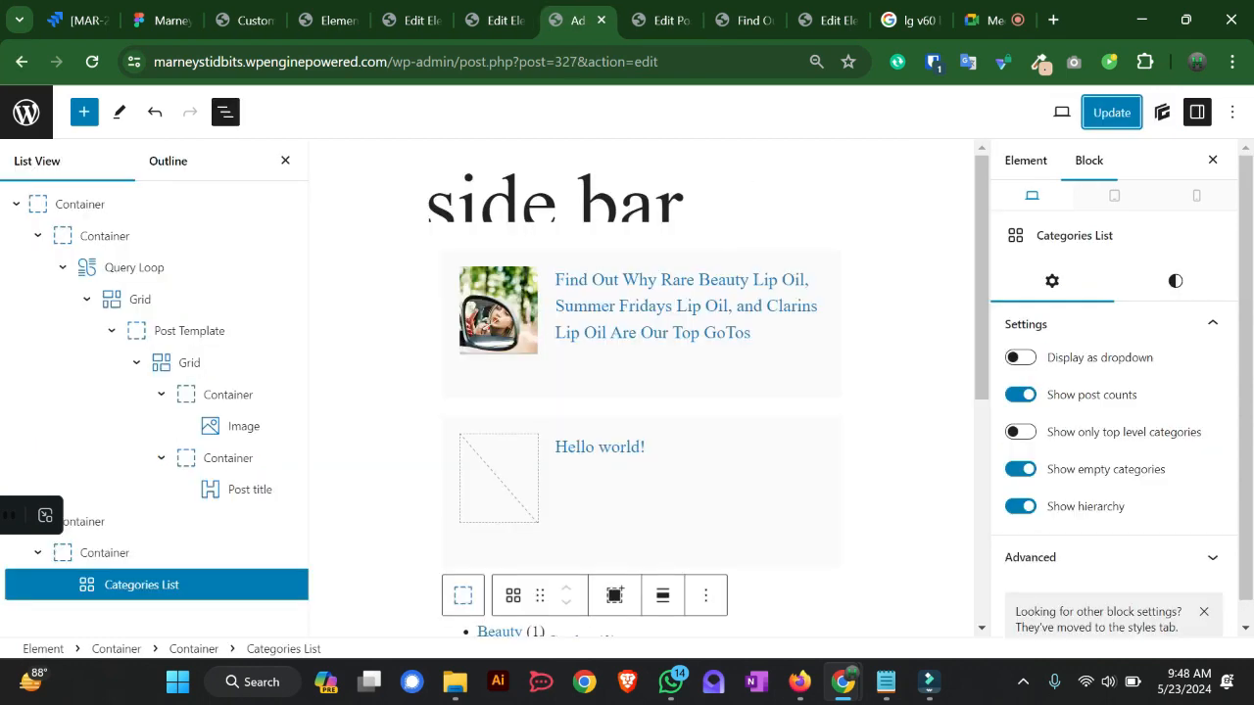
click(500, 20)
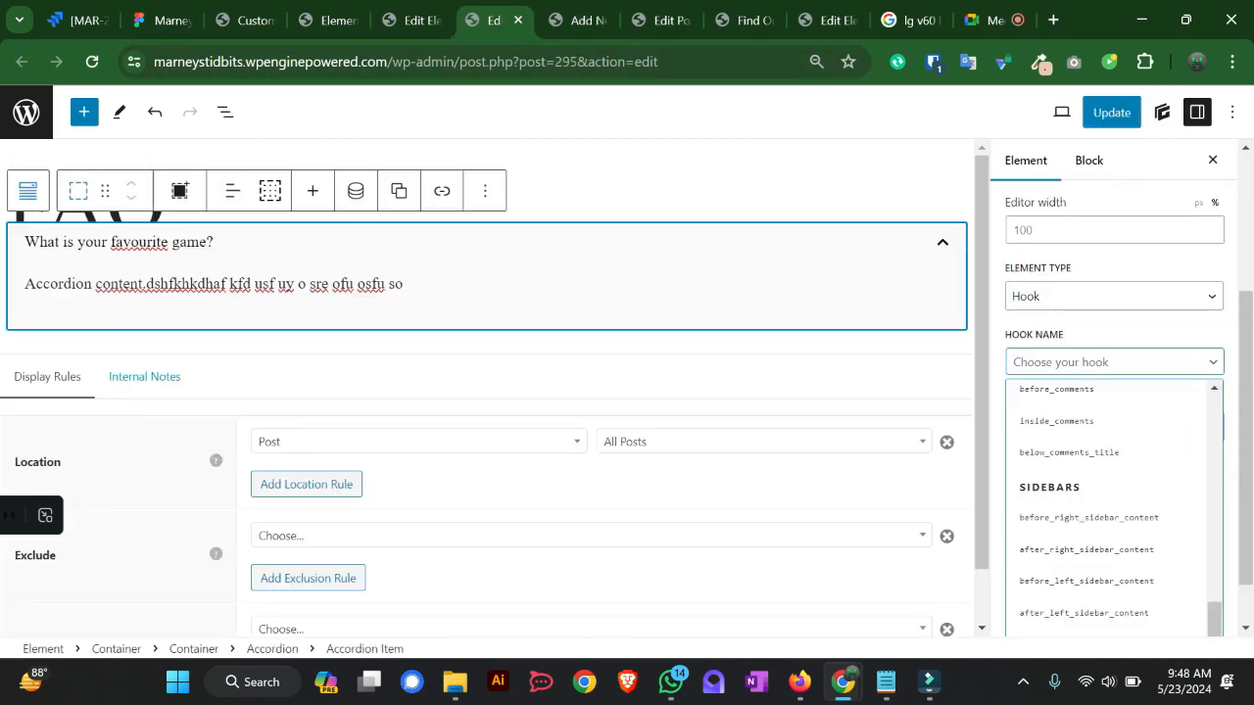
scroll(1112, 490, down, 3)
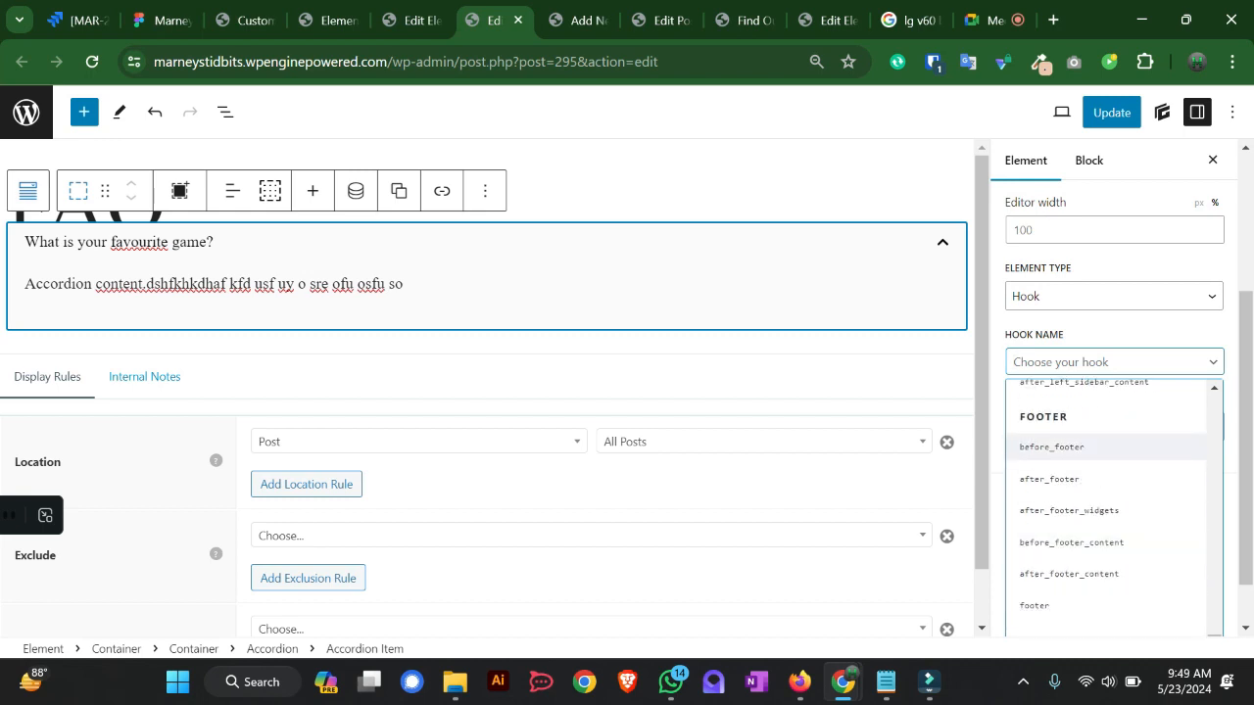
click(1051, 447)
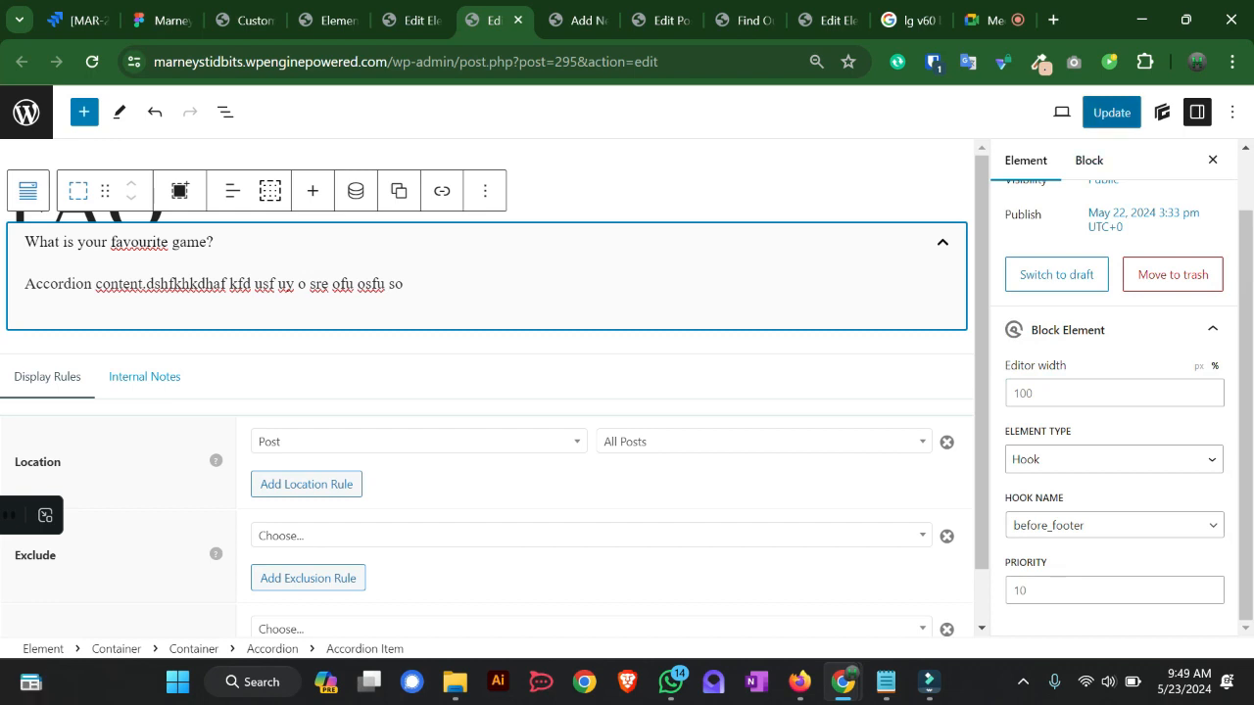
- Set the FAQ element's priority to 10 and save the update
click(1066, 591)
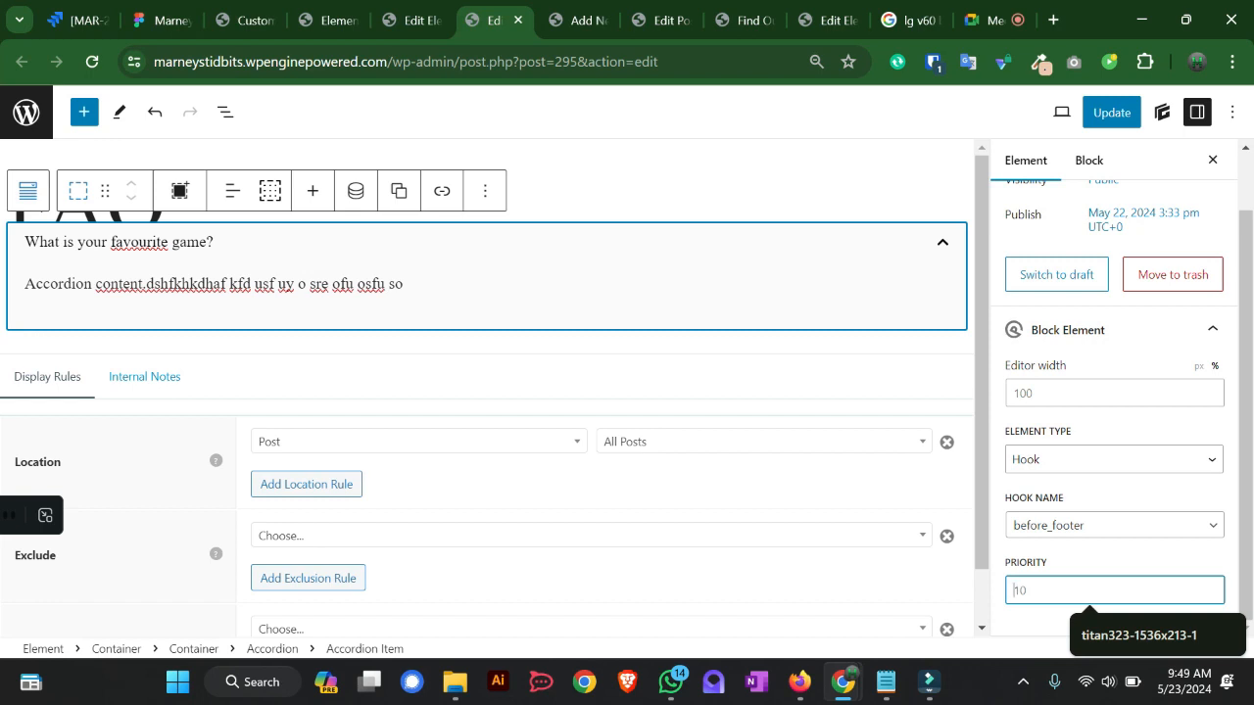
text(10)
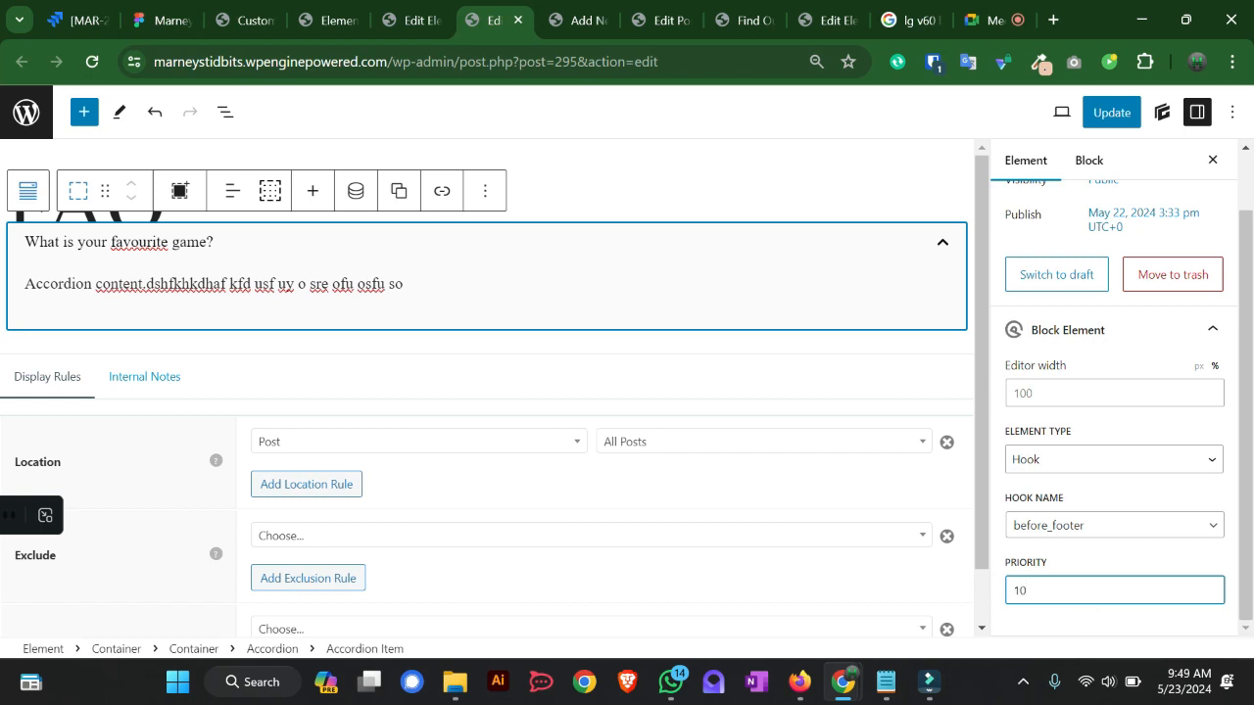
click(1111, 113)
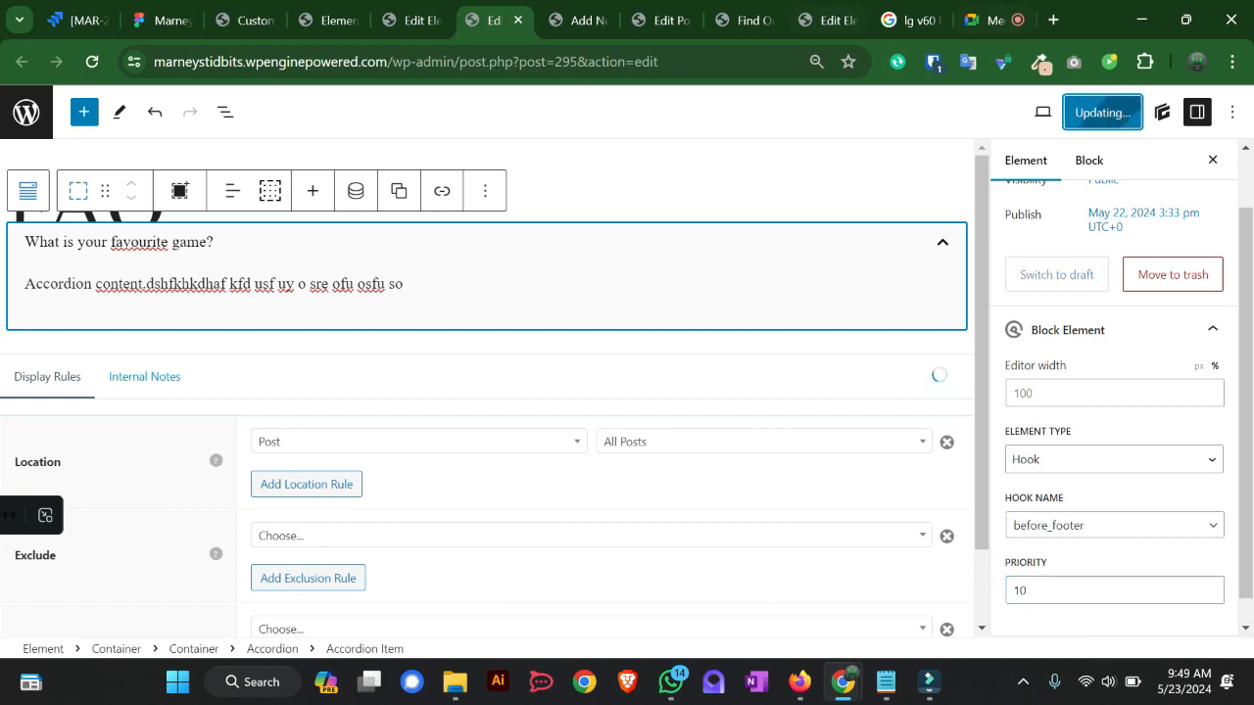
- Reload the live lip oil blog post and check the FAQ accordion's width and placement between the comment form and newsletter section
click(746, 20)
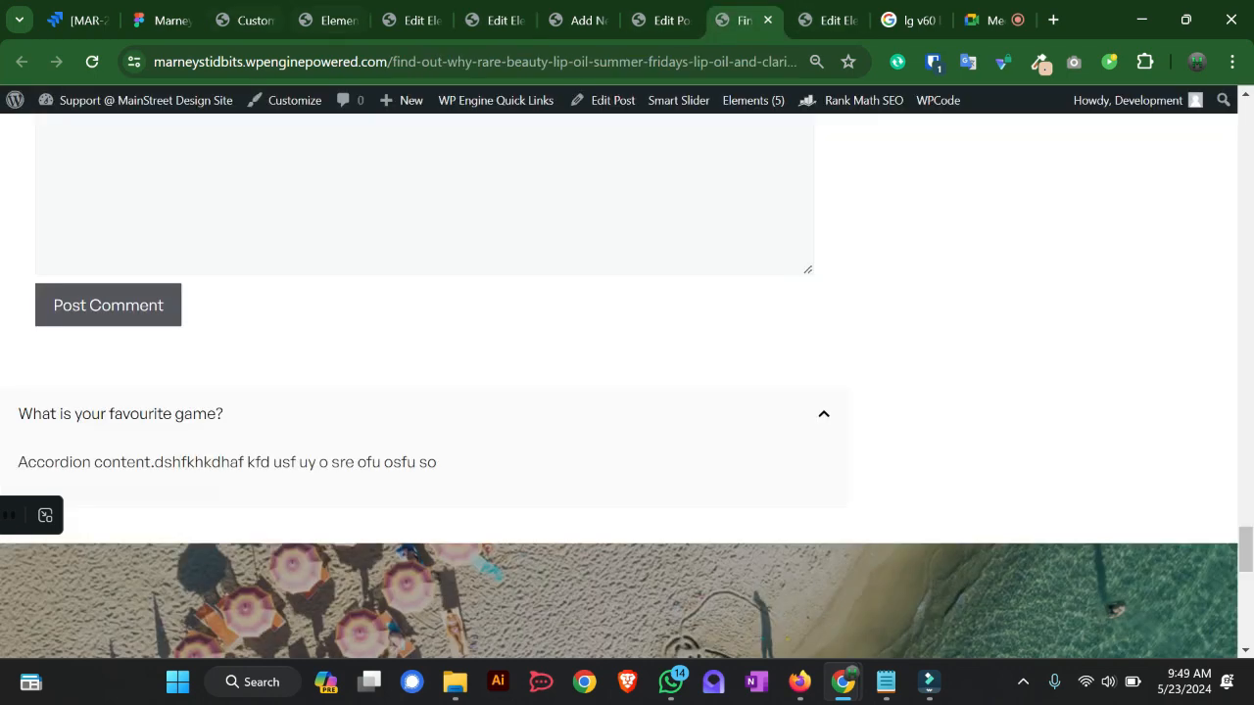
click(91, 62)
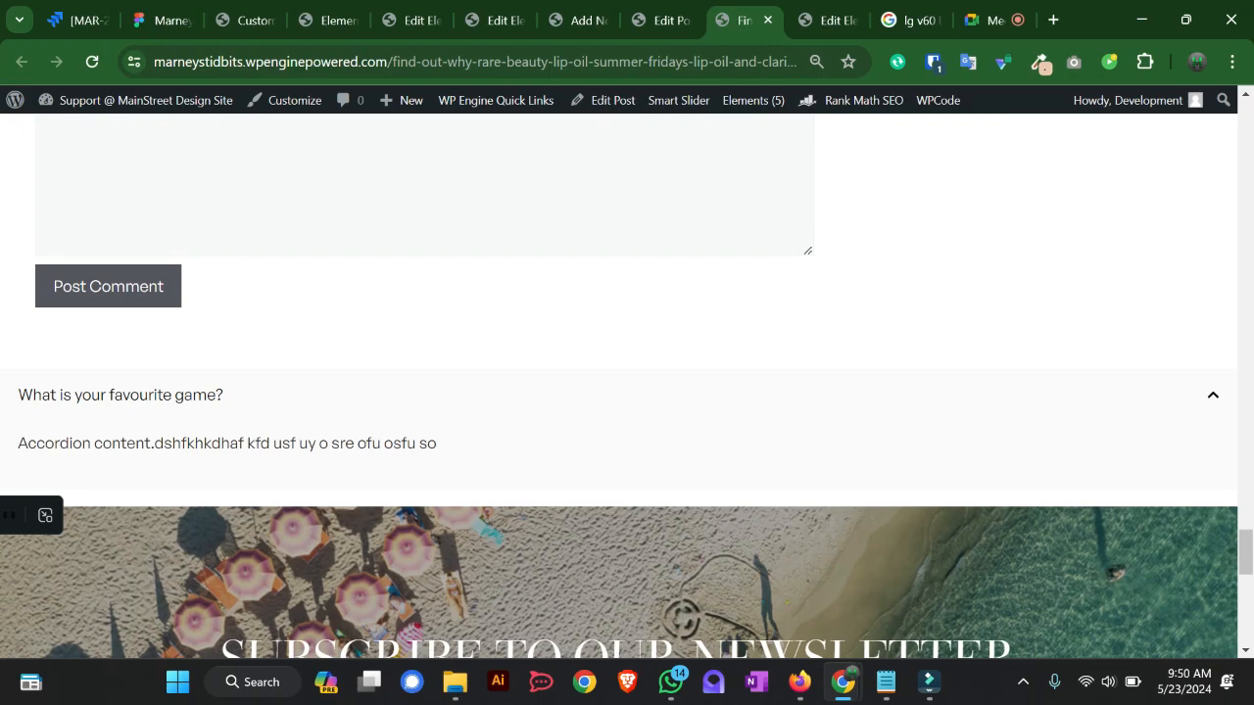
scroll(627, 386, down, 2)
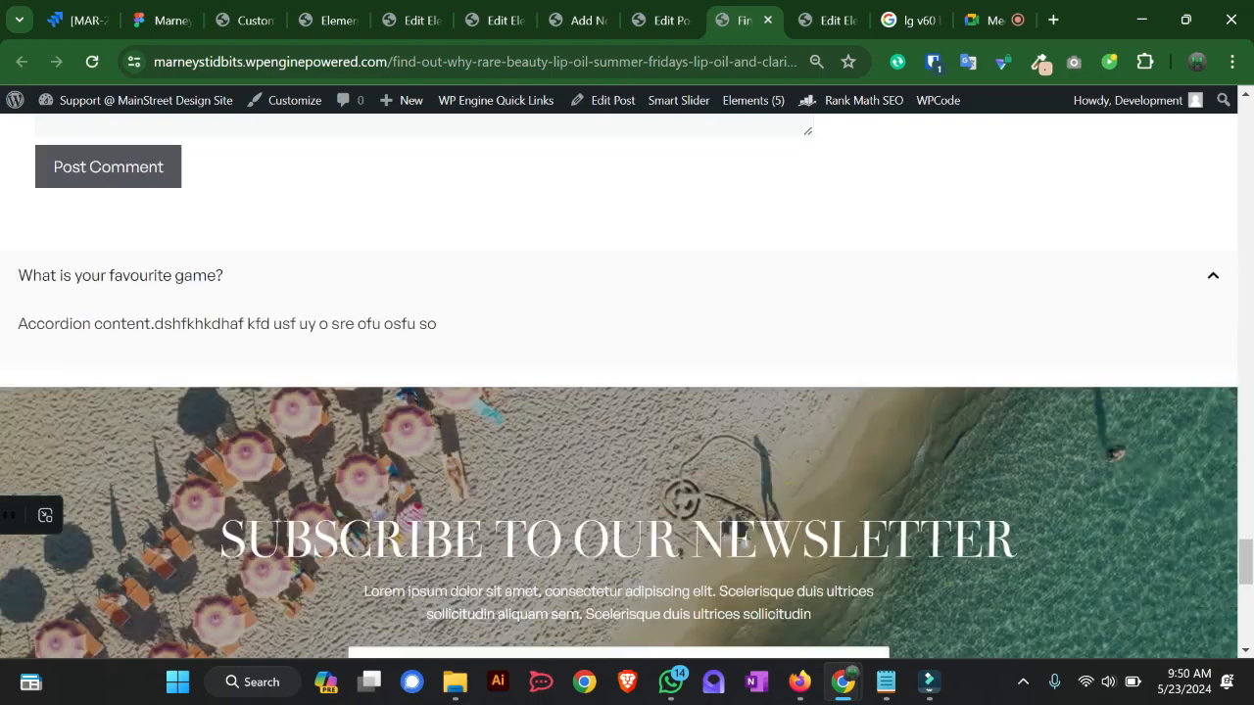
scroll(627, 386, up, 11)
scroll(627, 386, down, 8)
scroll(627, 386, up, 16)
scroll(627, 386, up, 15)
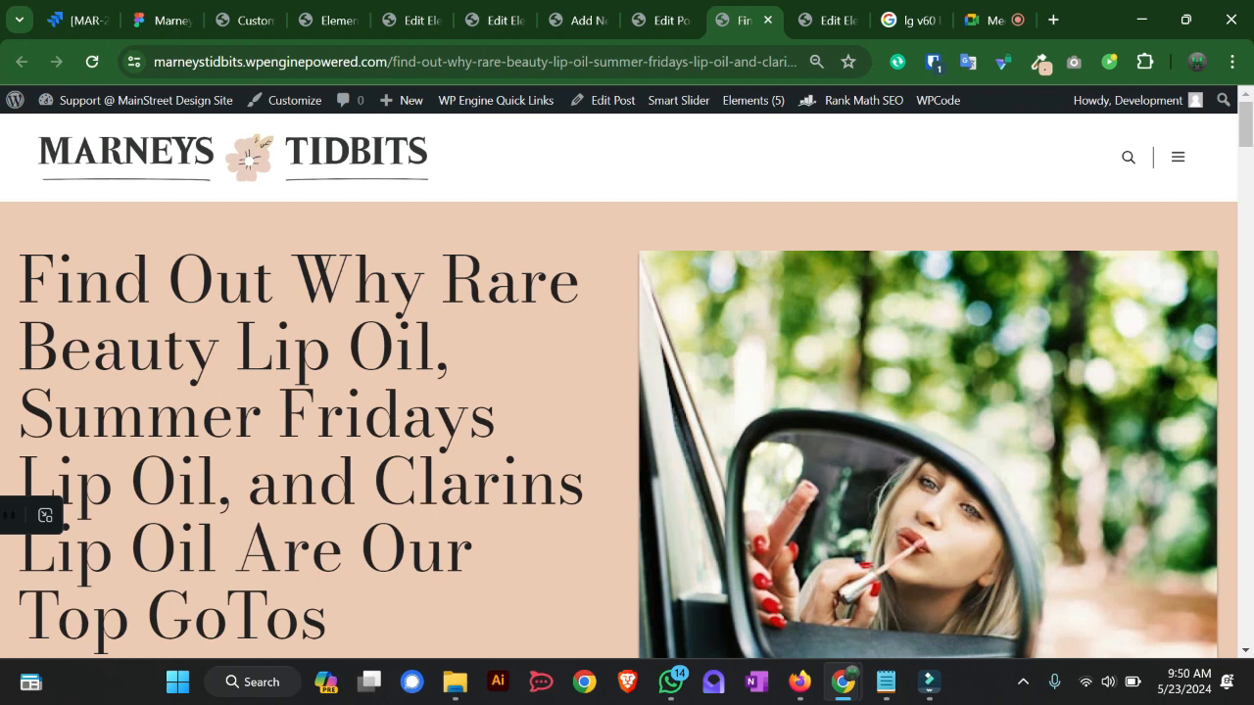
- Switch to the Google Meet call and leave the meeting
click(988, 20)
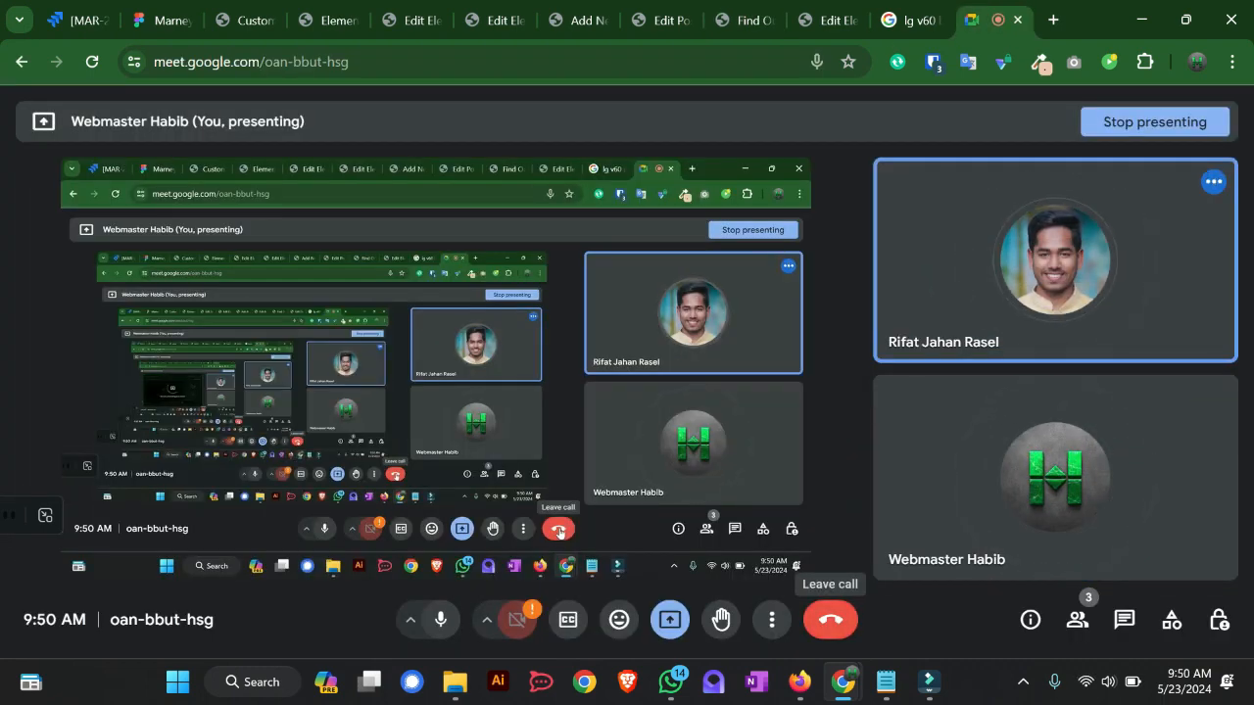
click(829, 619)
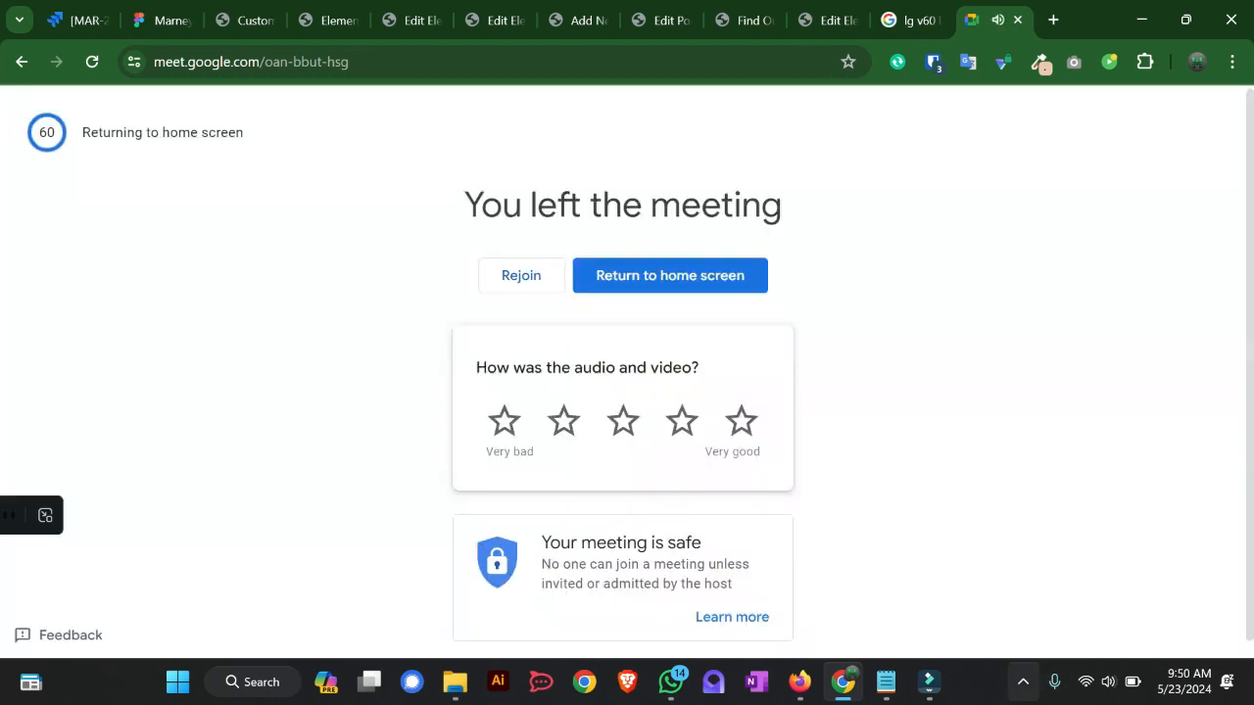